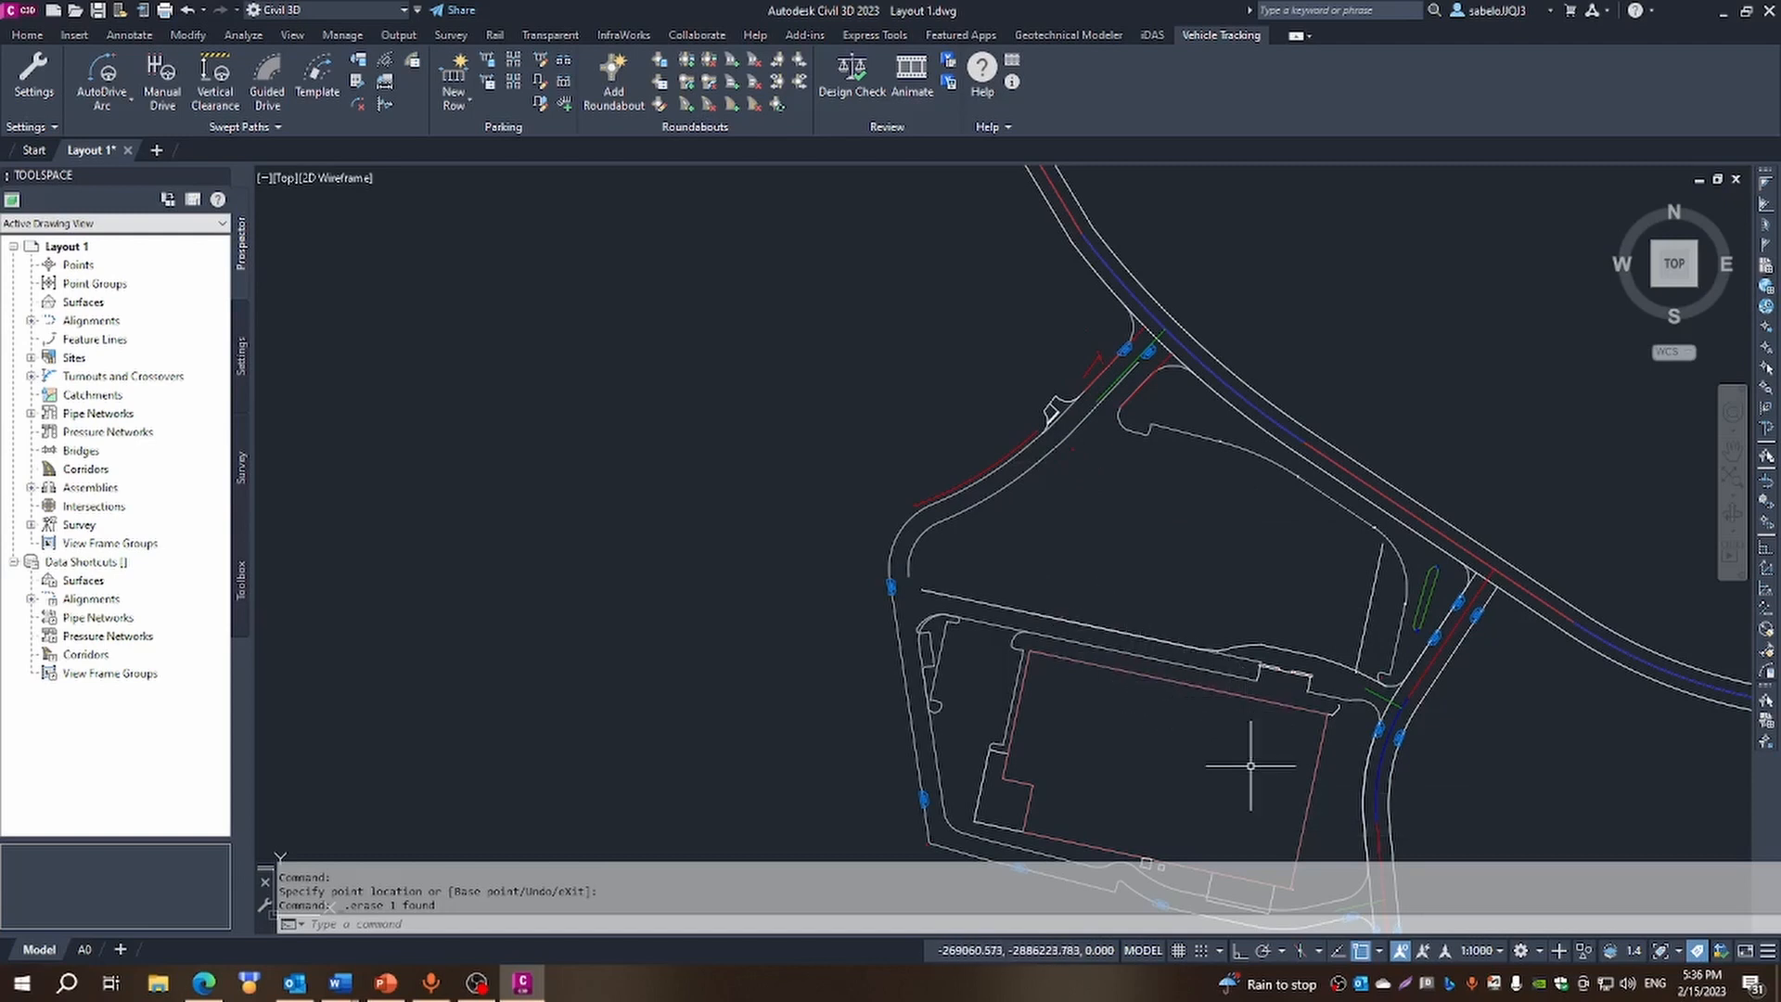
Begin a new parking row with the default row properties, starting at the corner of the lot's northern kerb line
mouse_move(1174, 691)
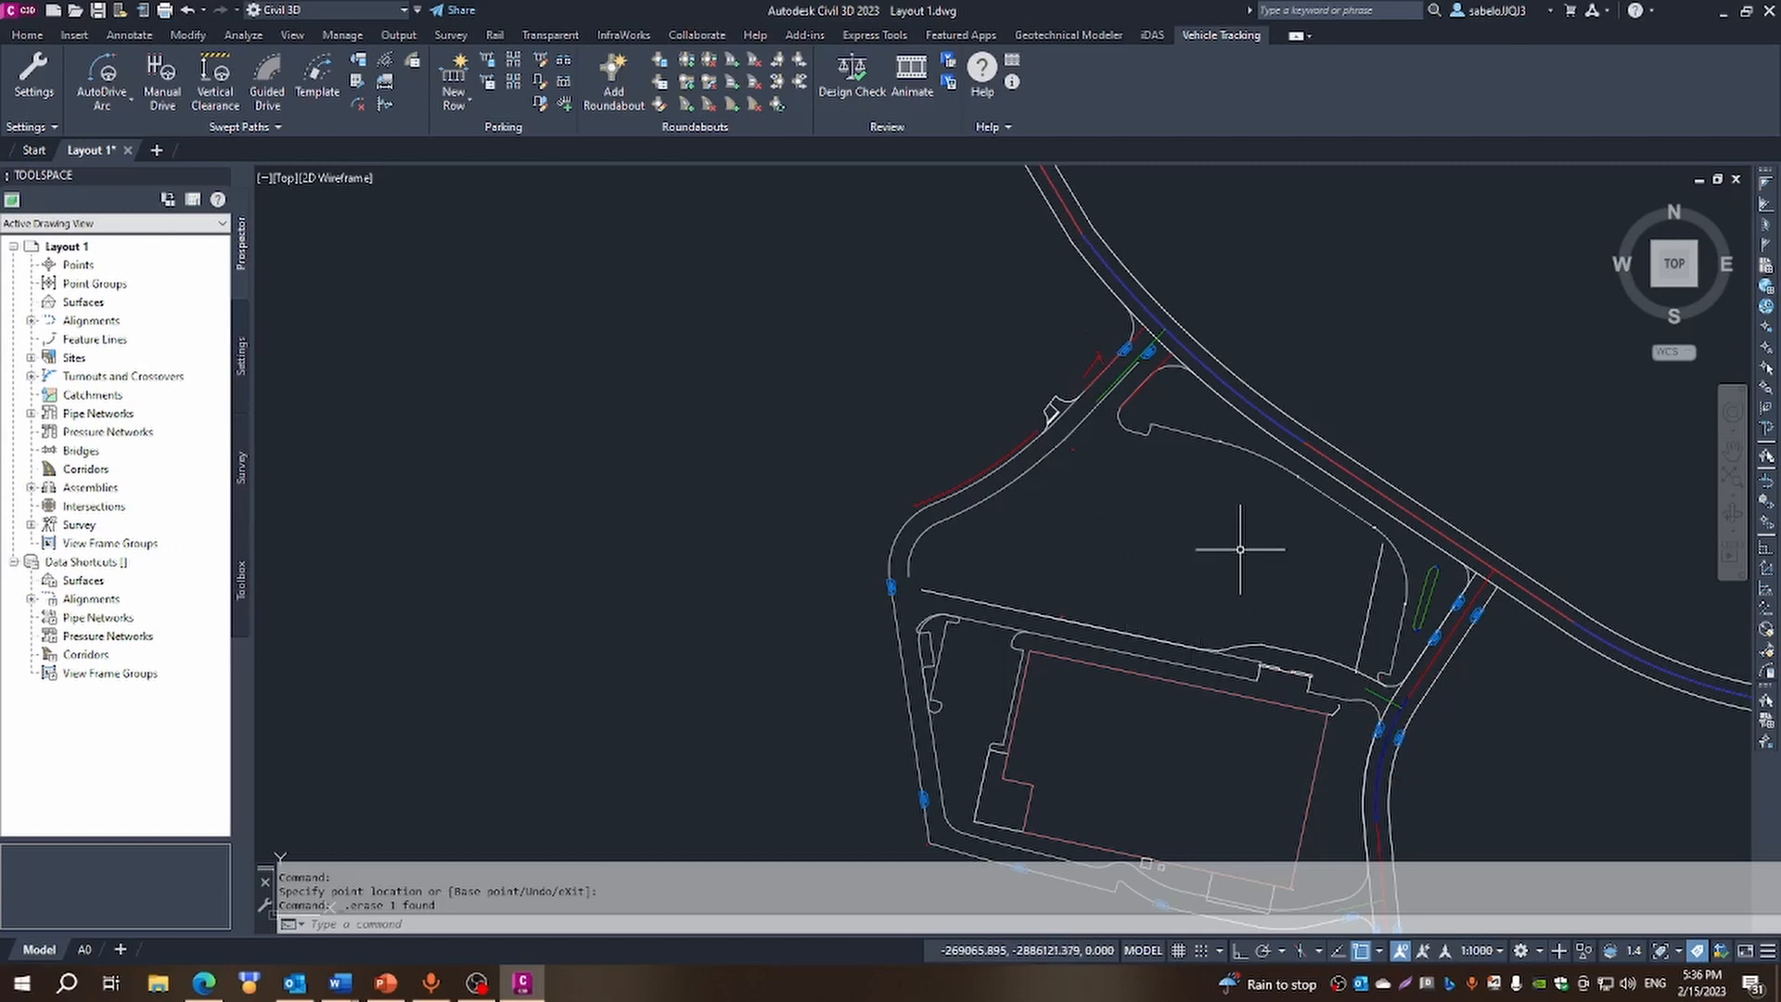
mouse_move(1181, 586)
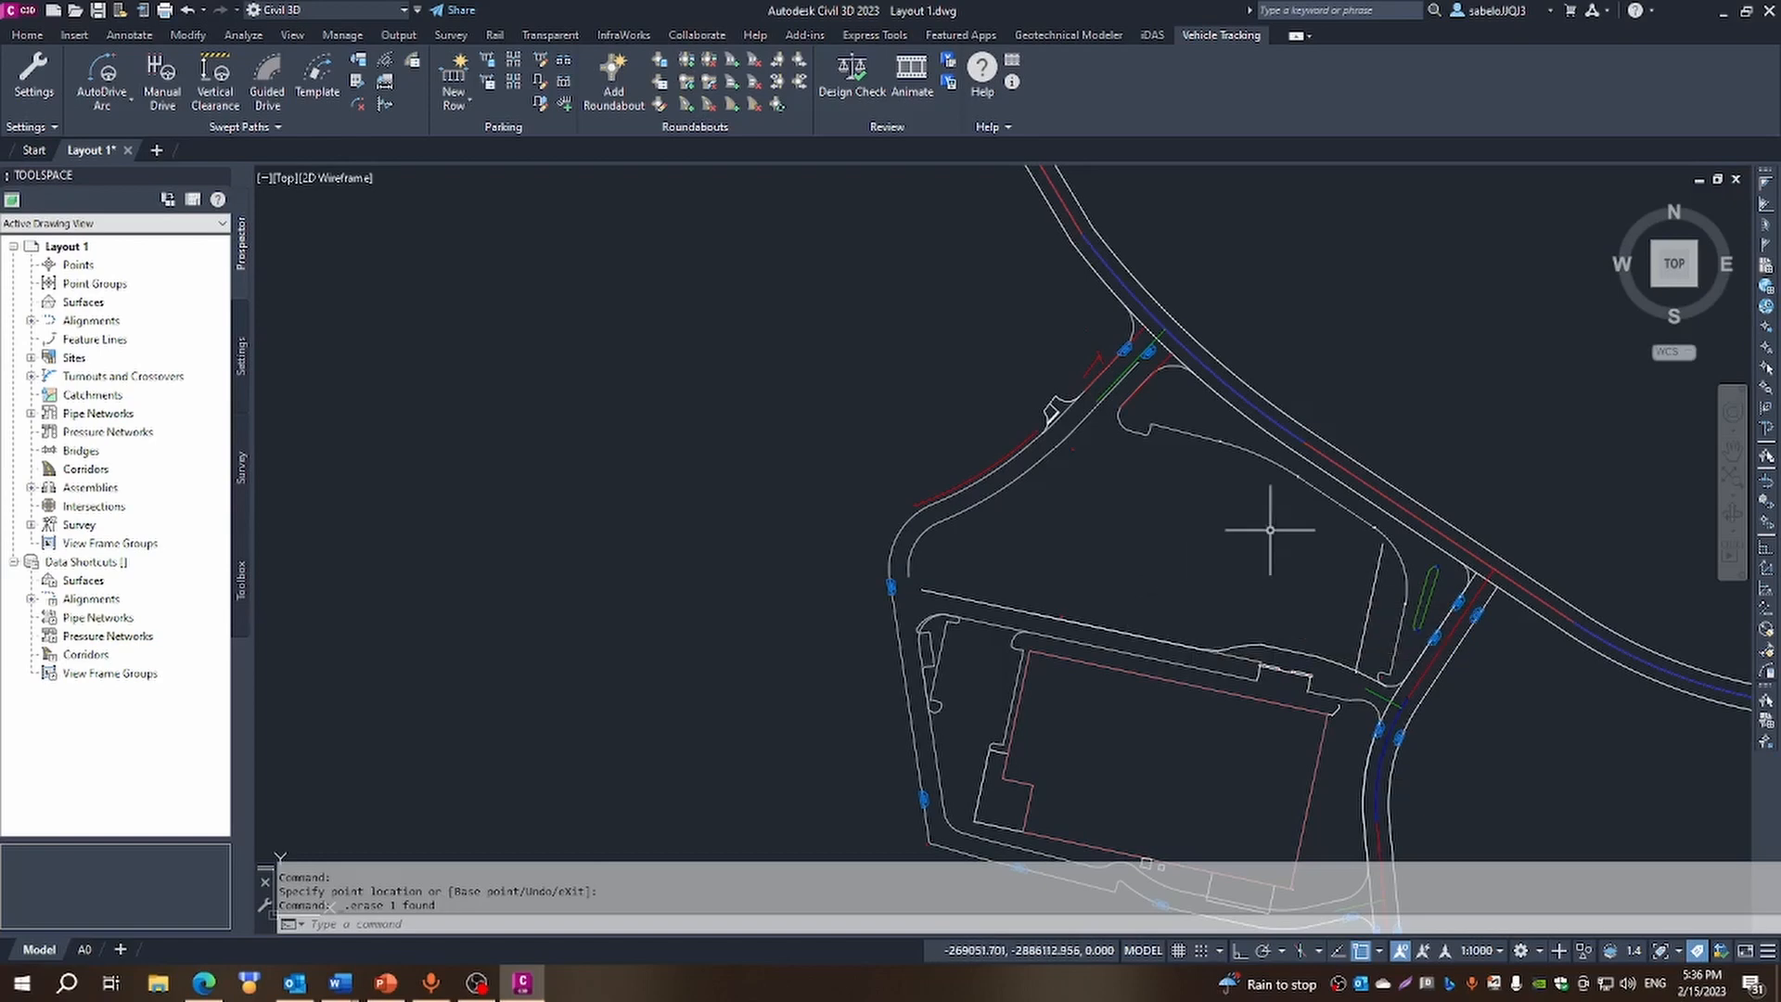
scroll(1297, 472, "up", 6)
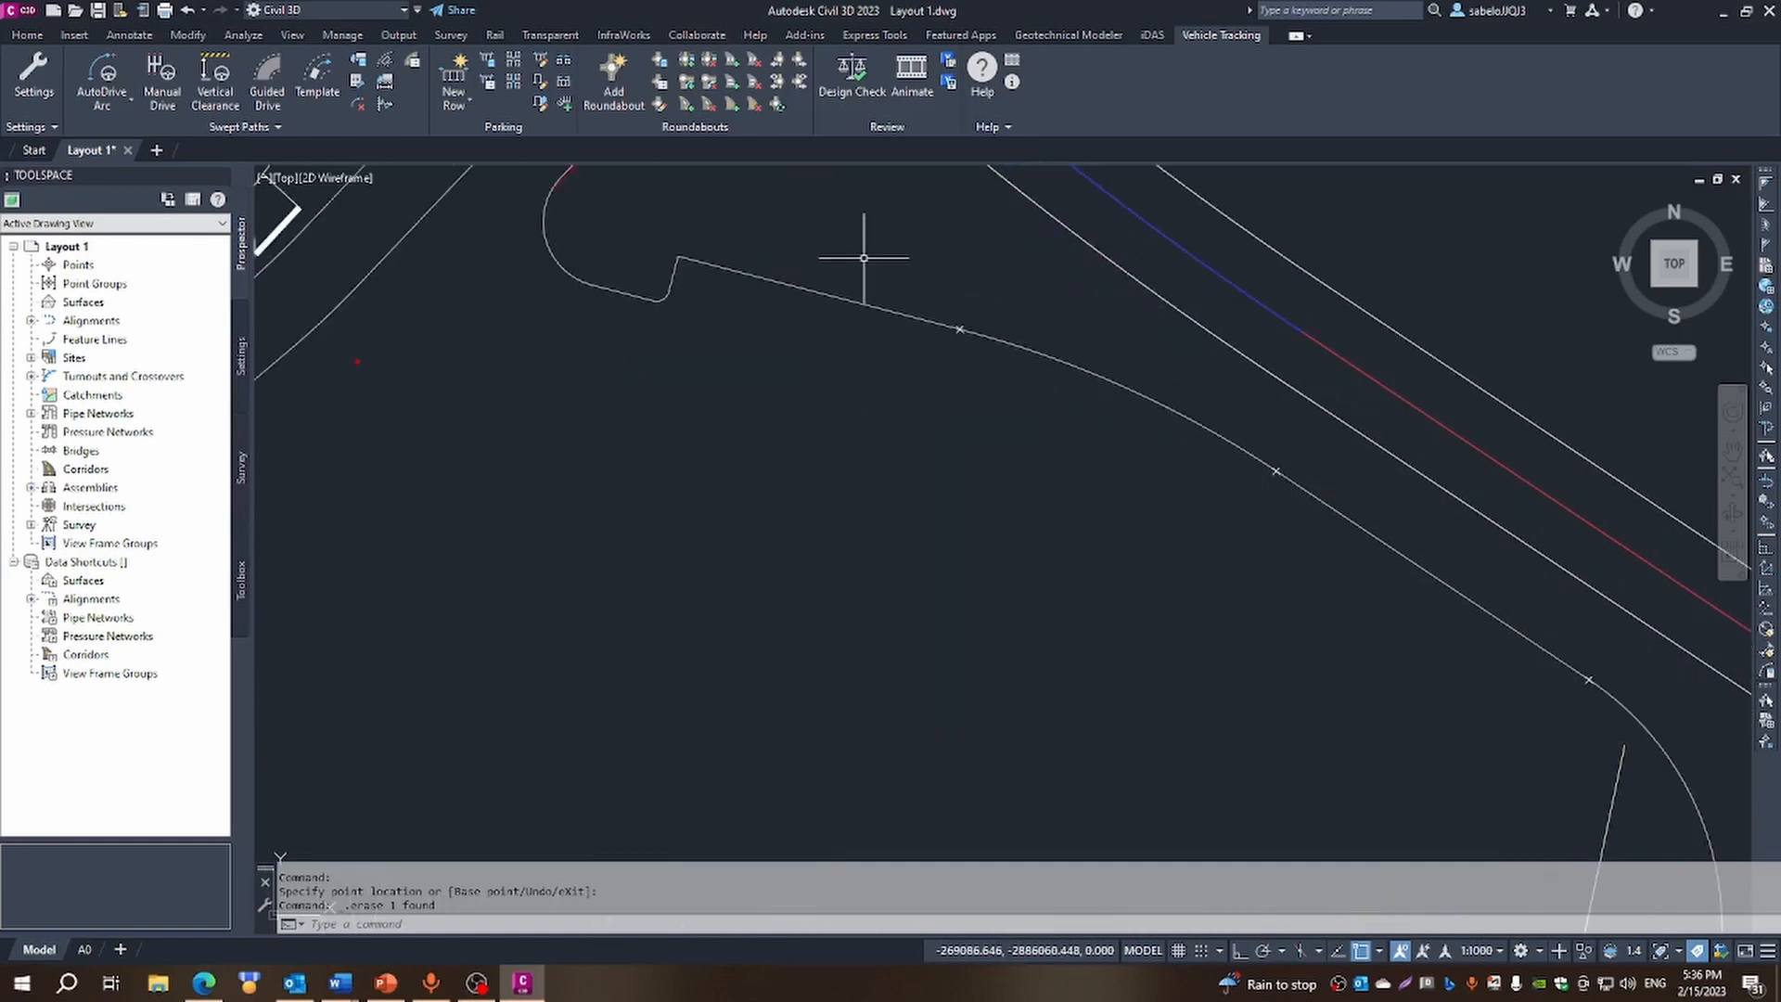
left_click(454, 86)
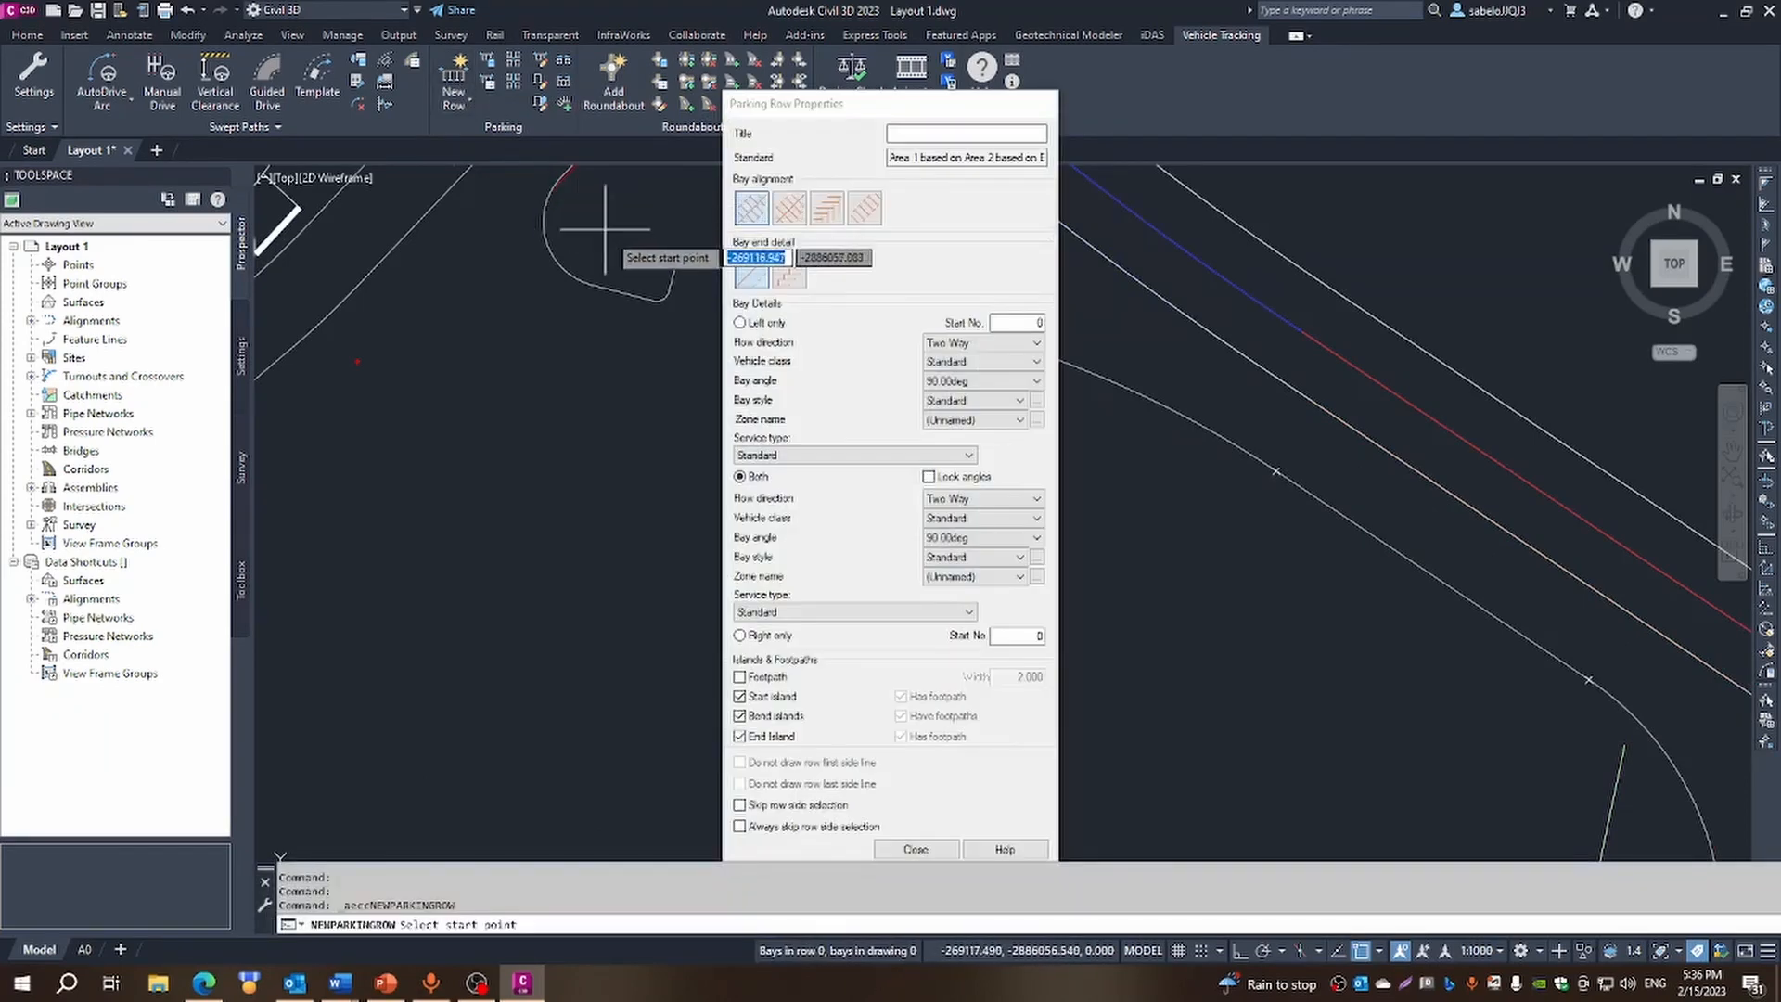
left_click(935, 852)
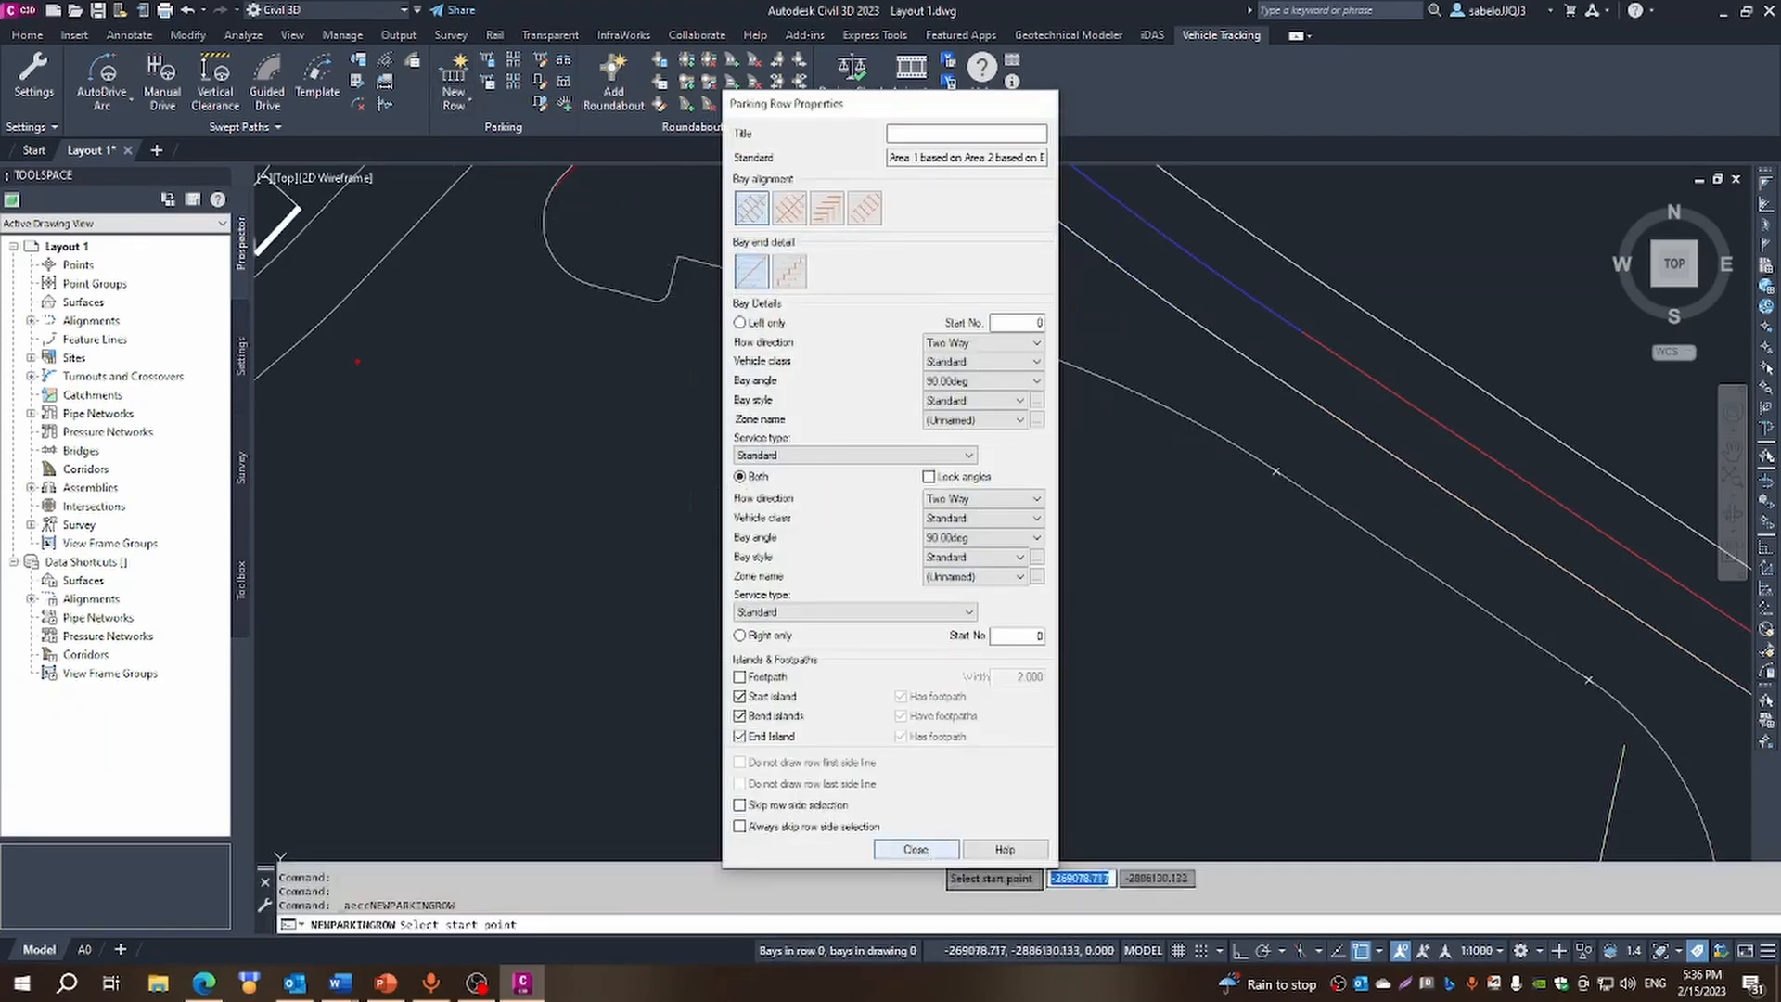
scroll(683, 250, "up", 5)
scroll(669, 246, "up", 2)
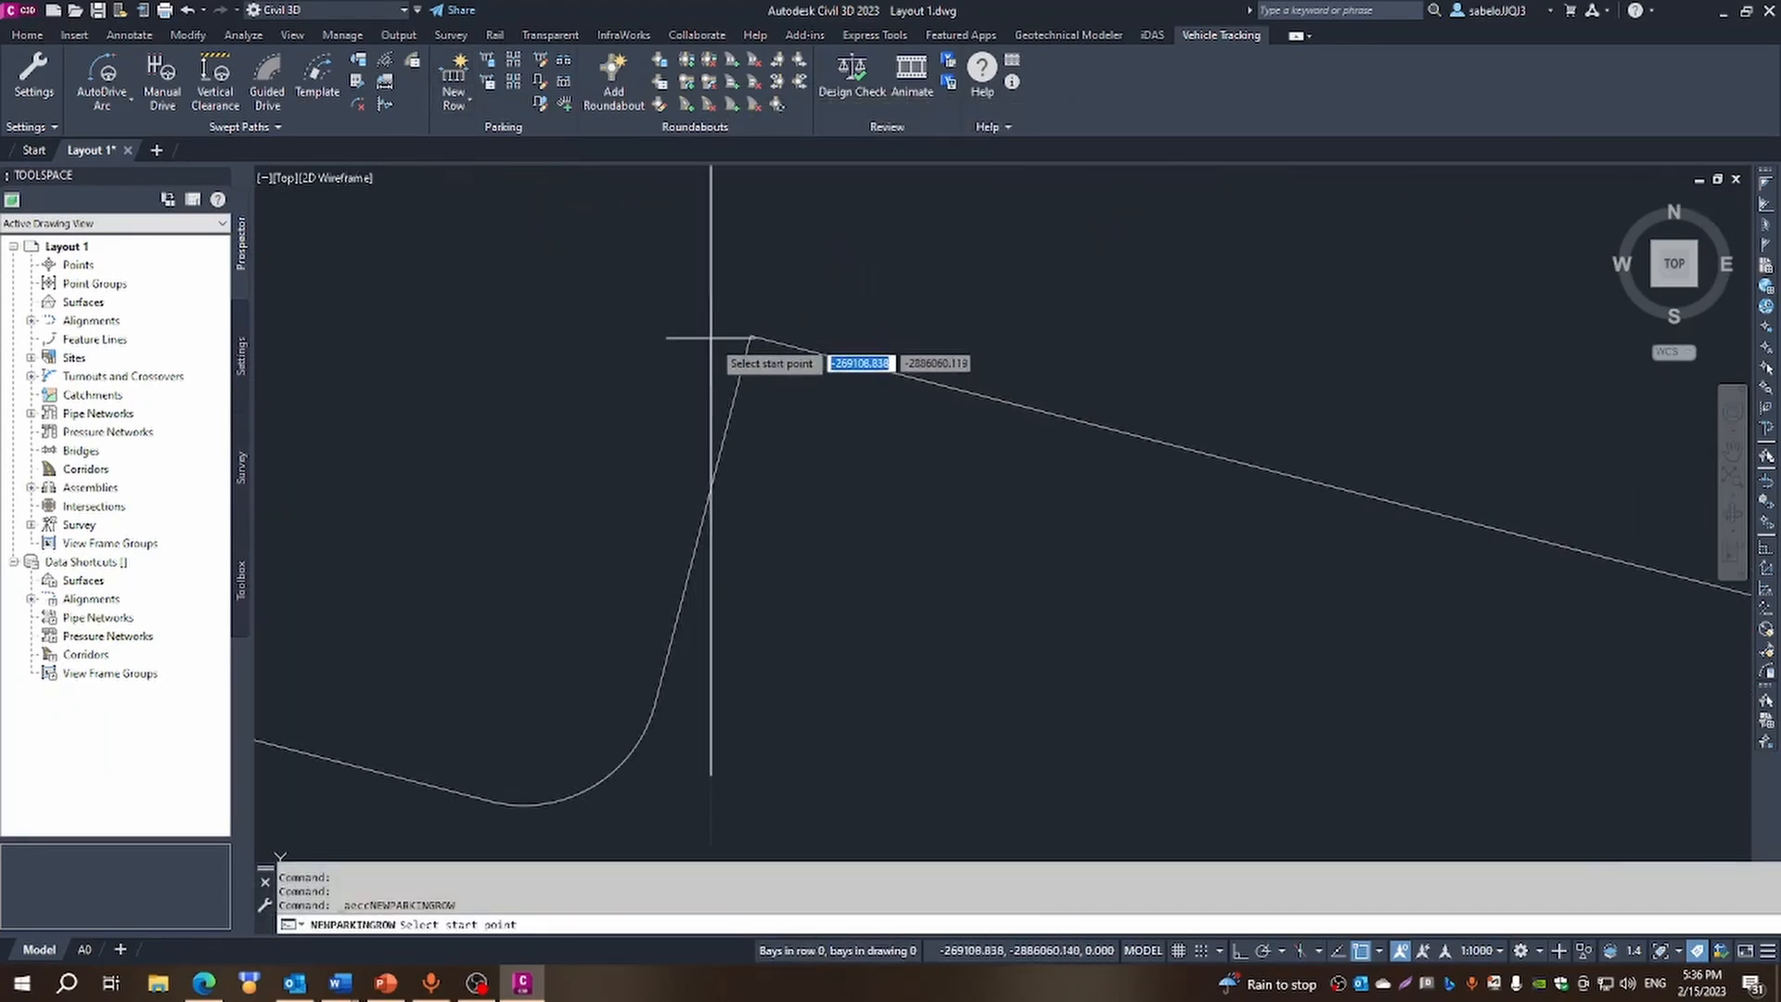
left_click(750, 335)
Run the parking row along the northern kerb line through its next three line-arc junctions, up to the start of the eastern bend
scroll(816, 483, "down", 3)
scroll(1386, 650, "up", 10)
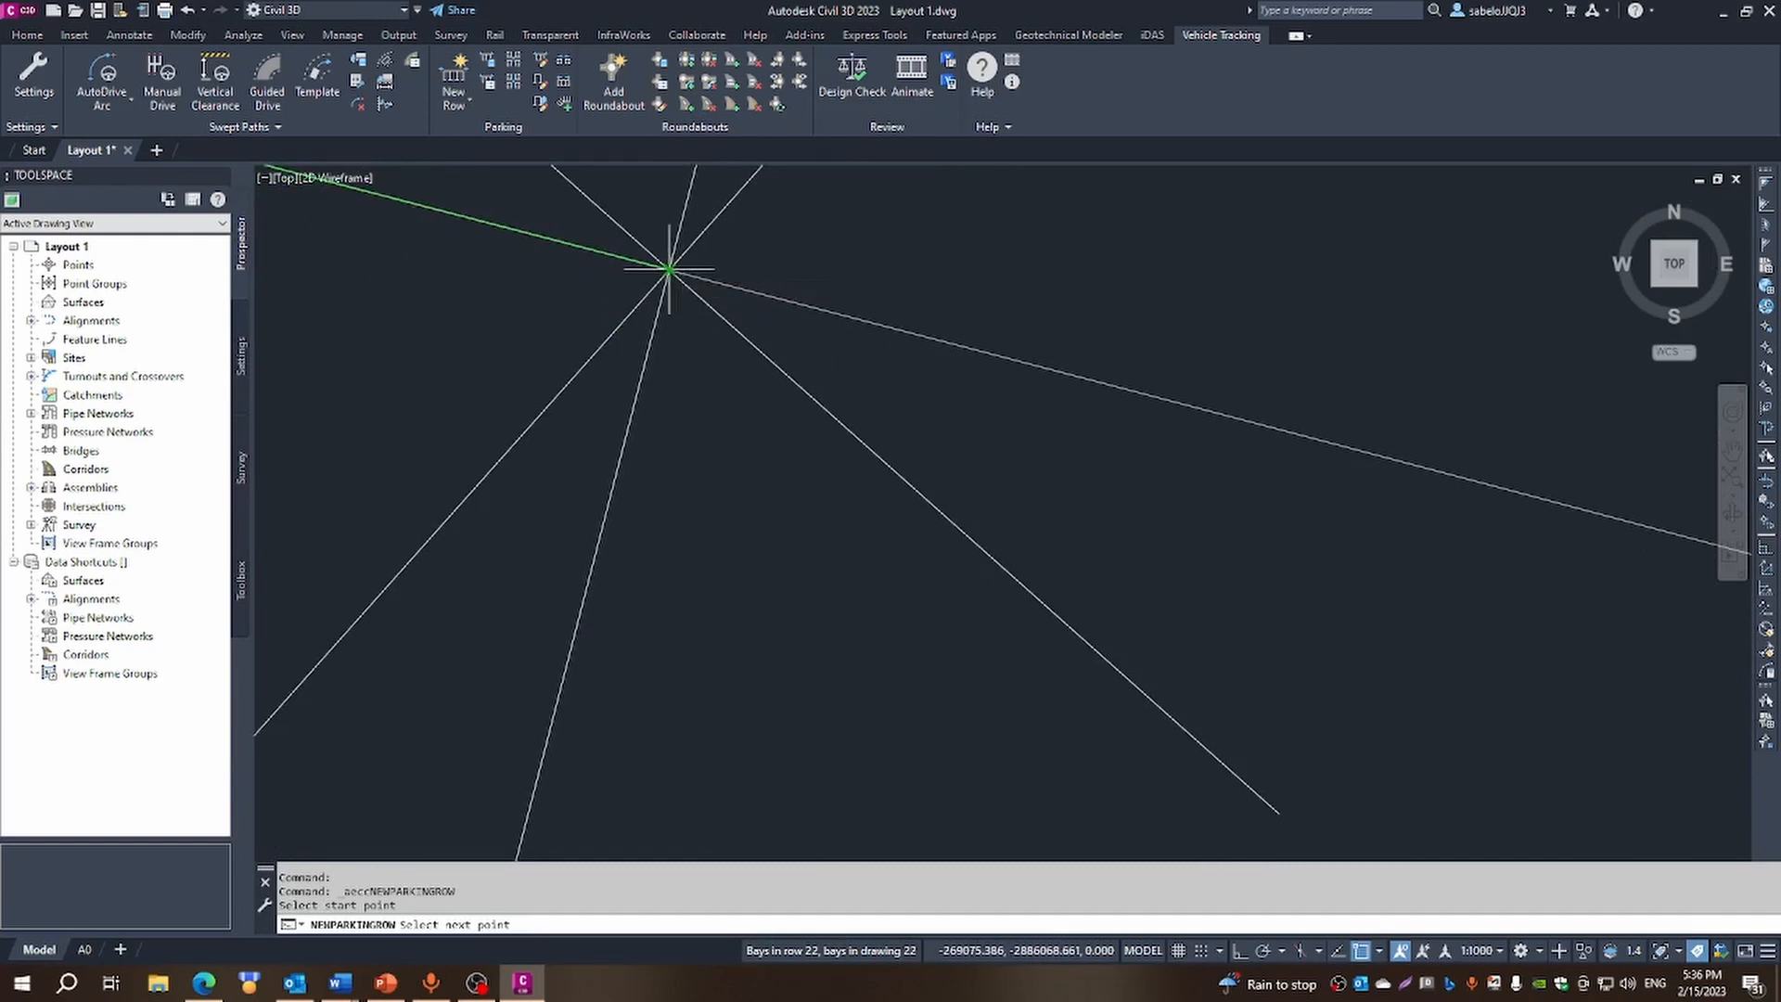
left_click(667, 269)
scroll(774, 380, "down", 5)
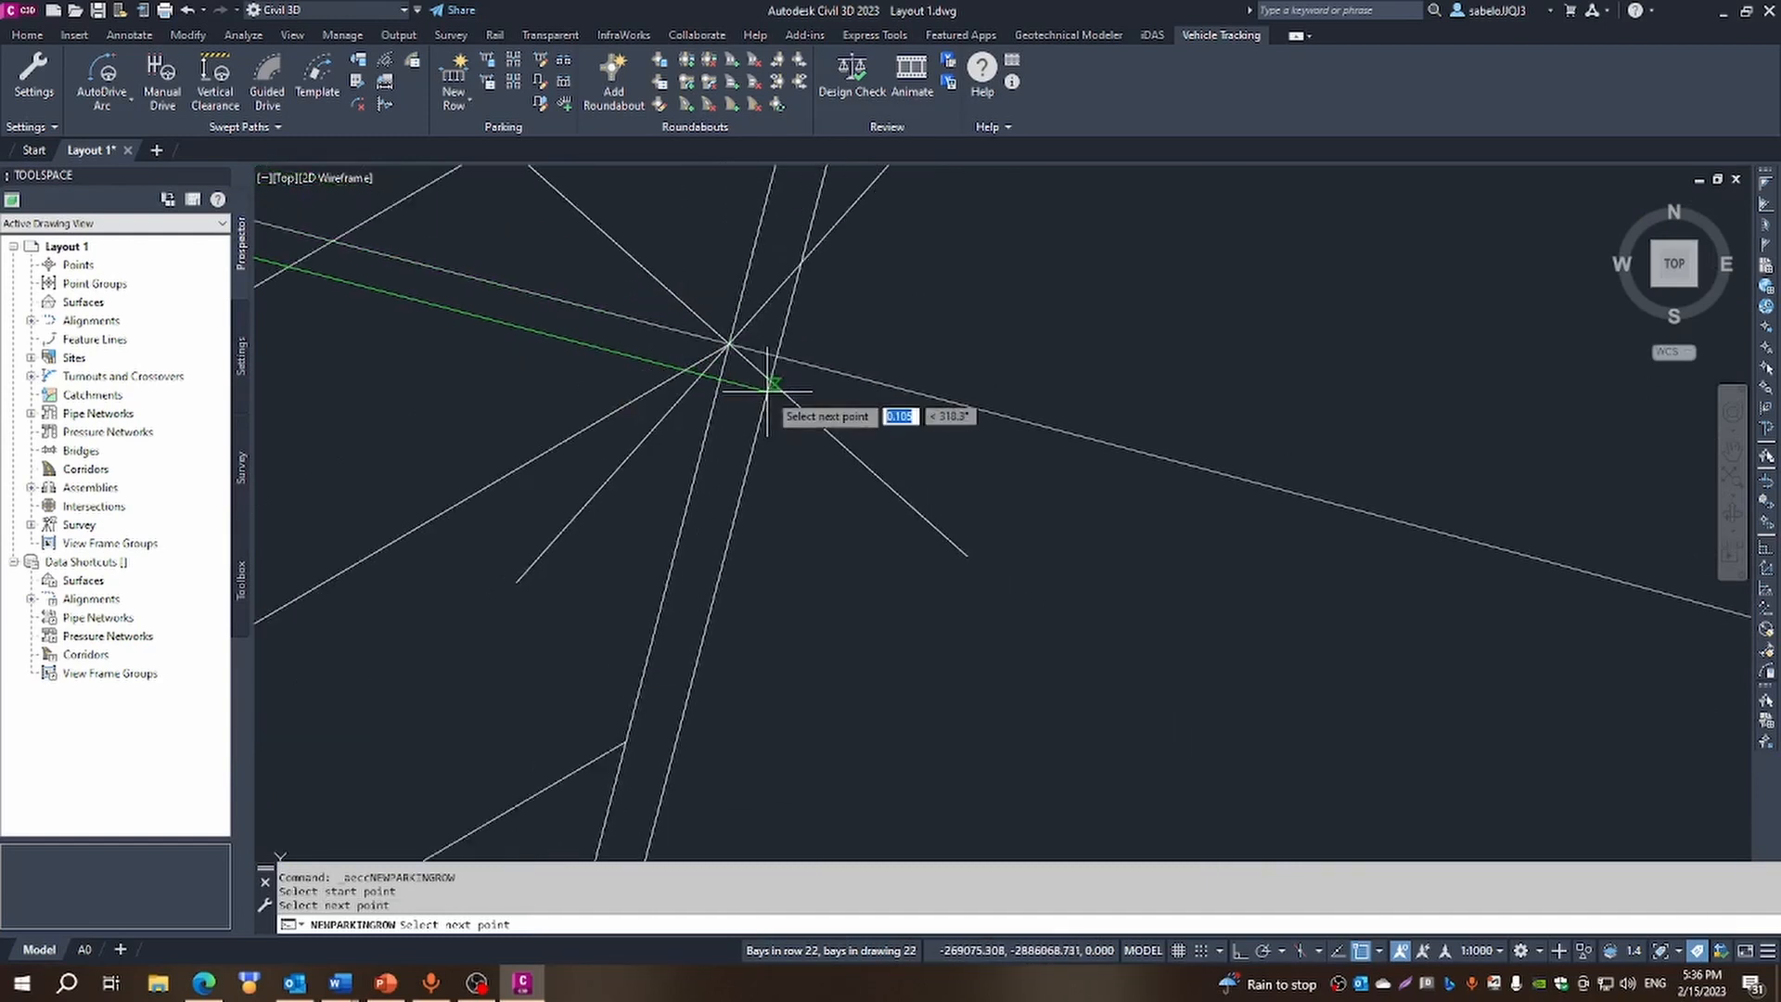
scroll(770, 385, "down", 6)
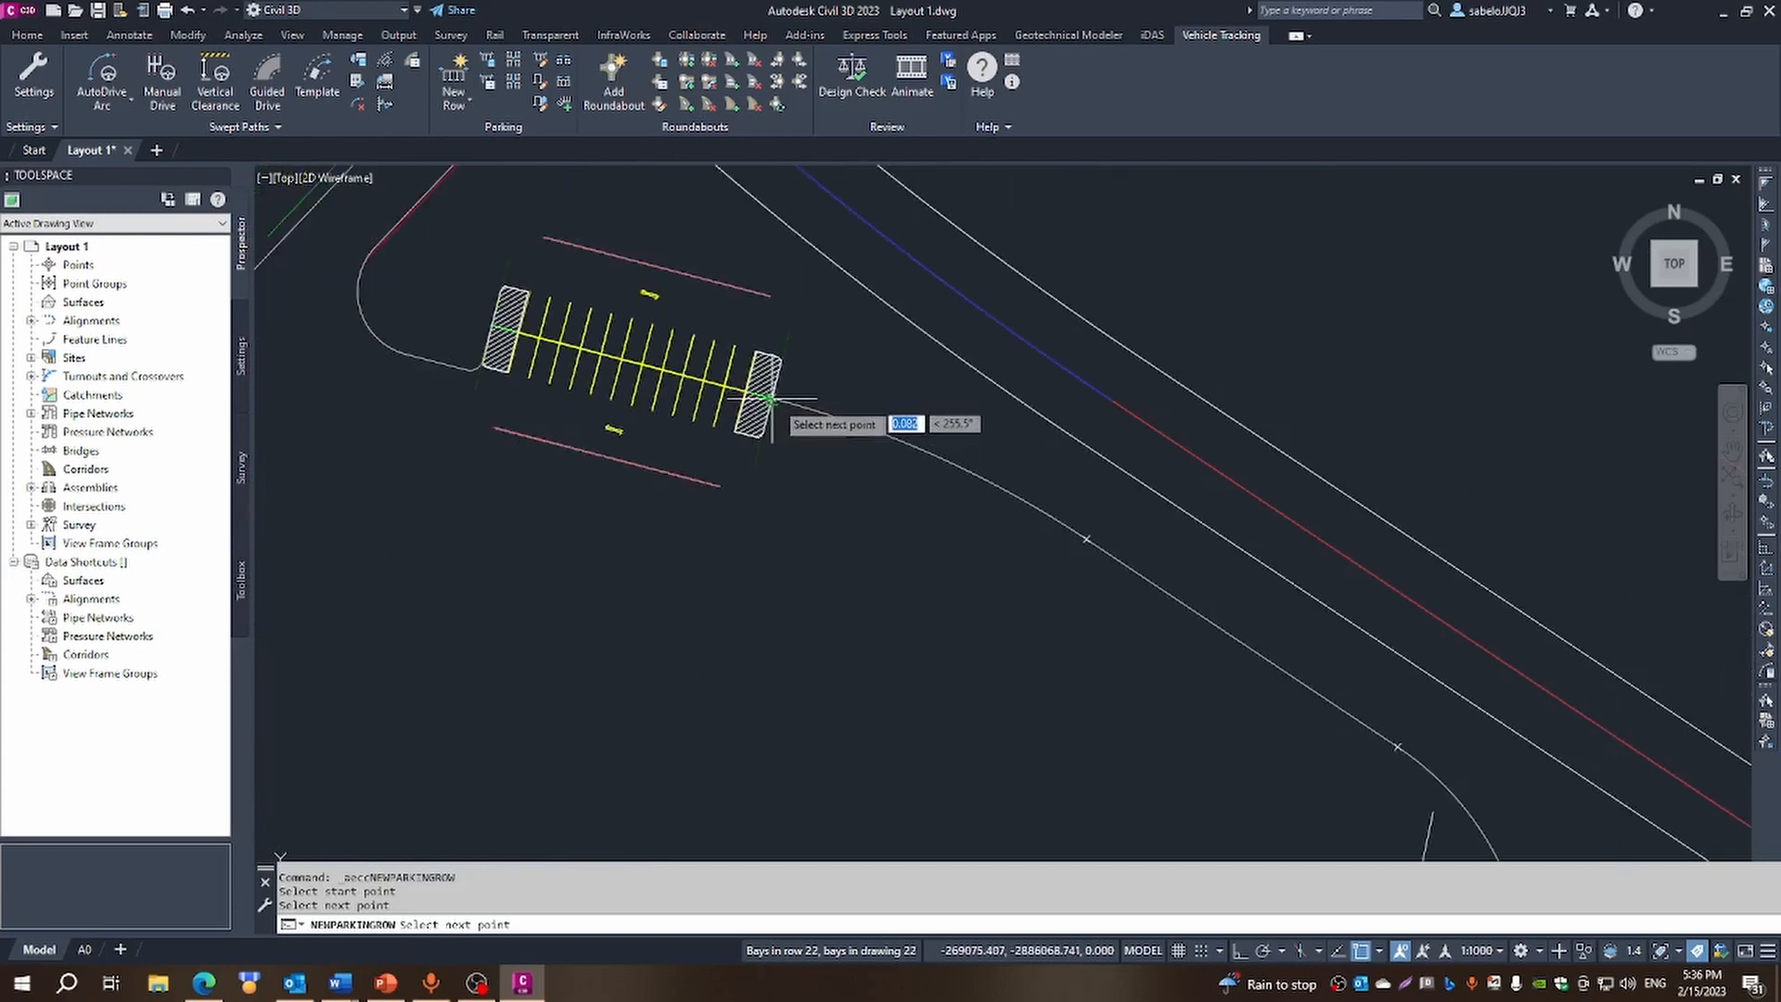
scroll(1076, 571, "up", 6)
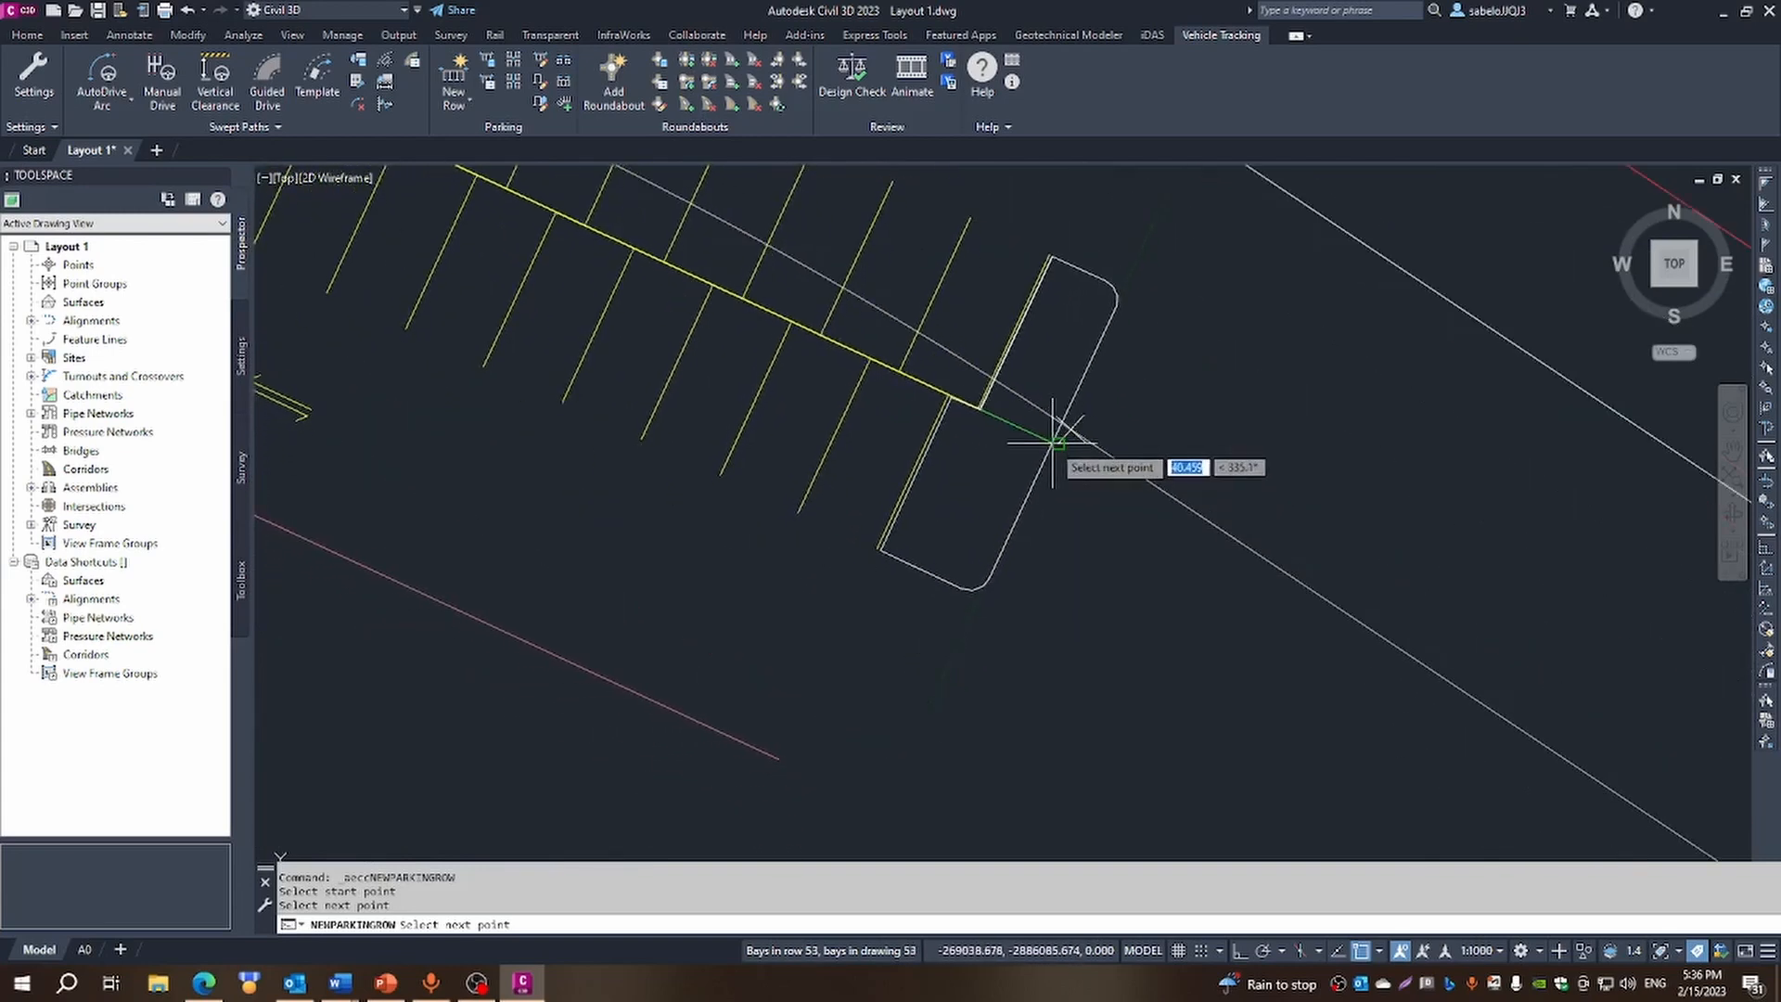
scroll(1095, 429, "up", 5)
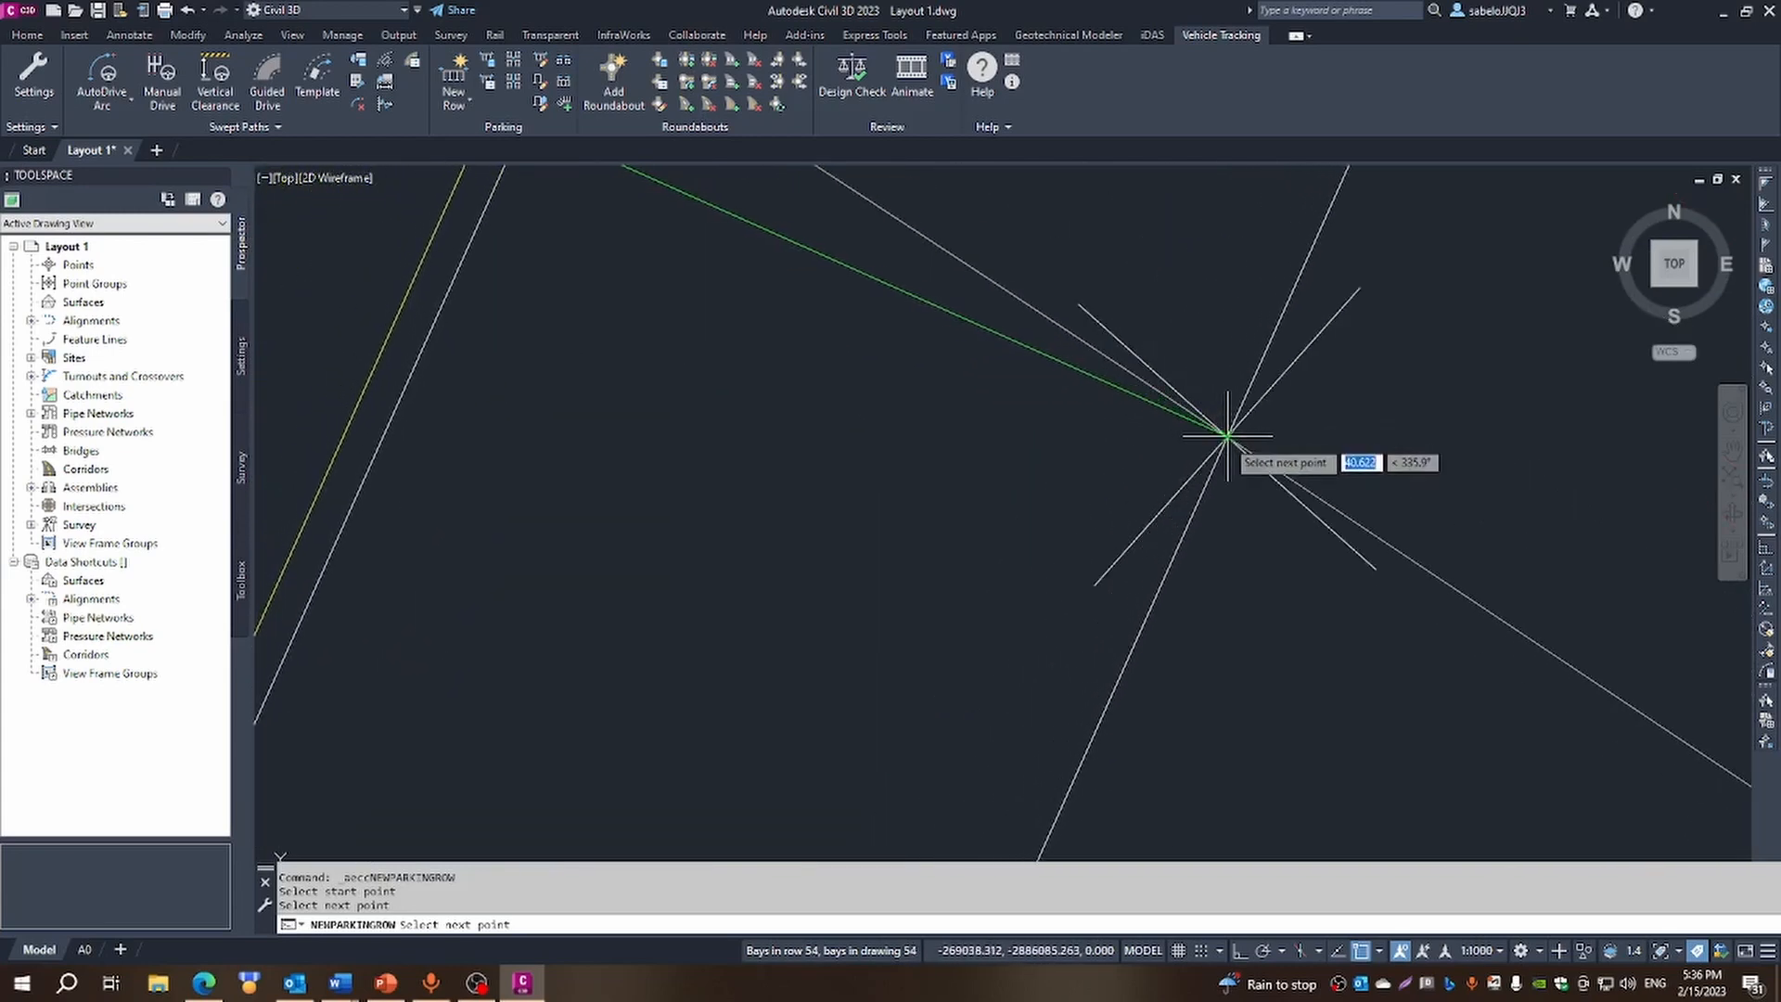
scroll(1227, 434, "down", 8)
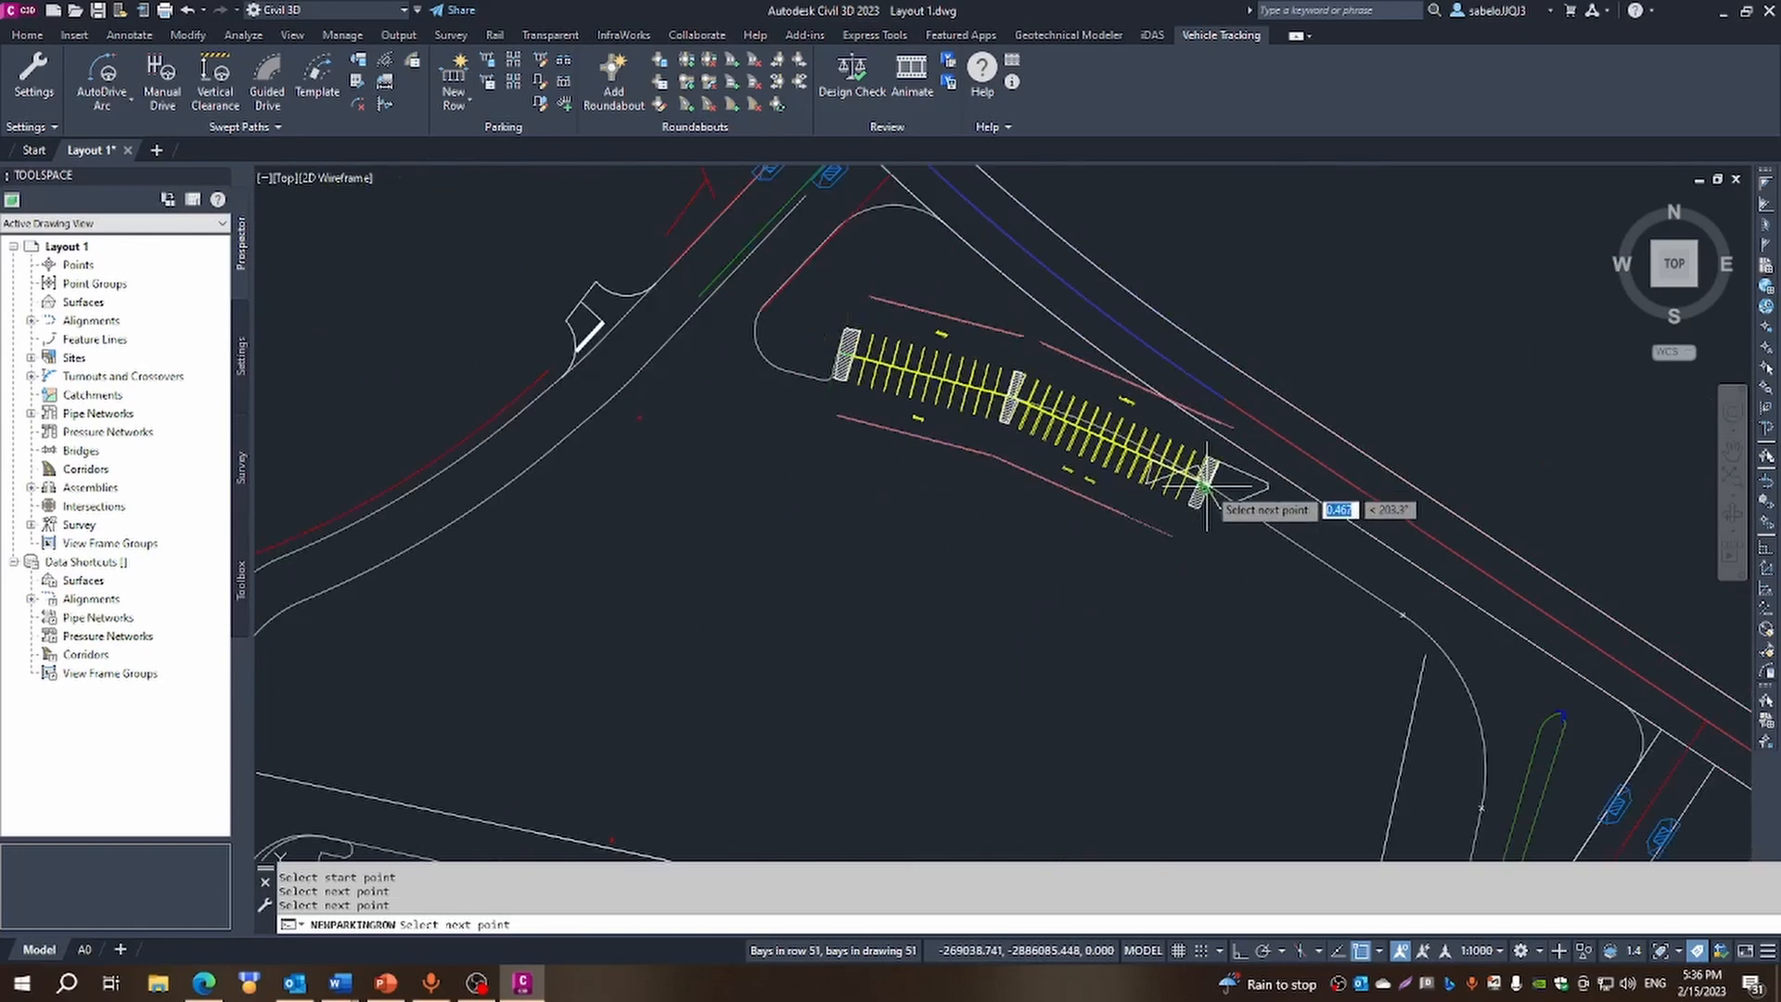
scroll(1294, 560, "up", 6)
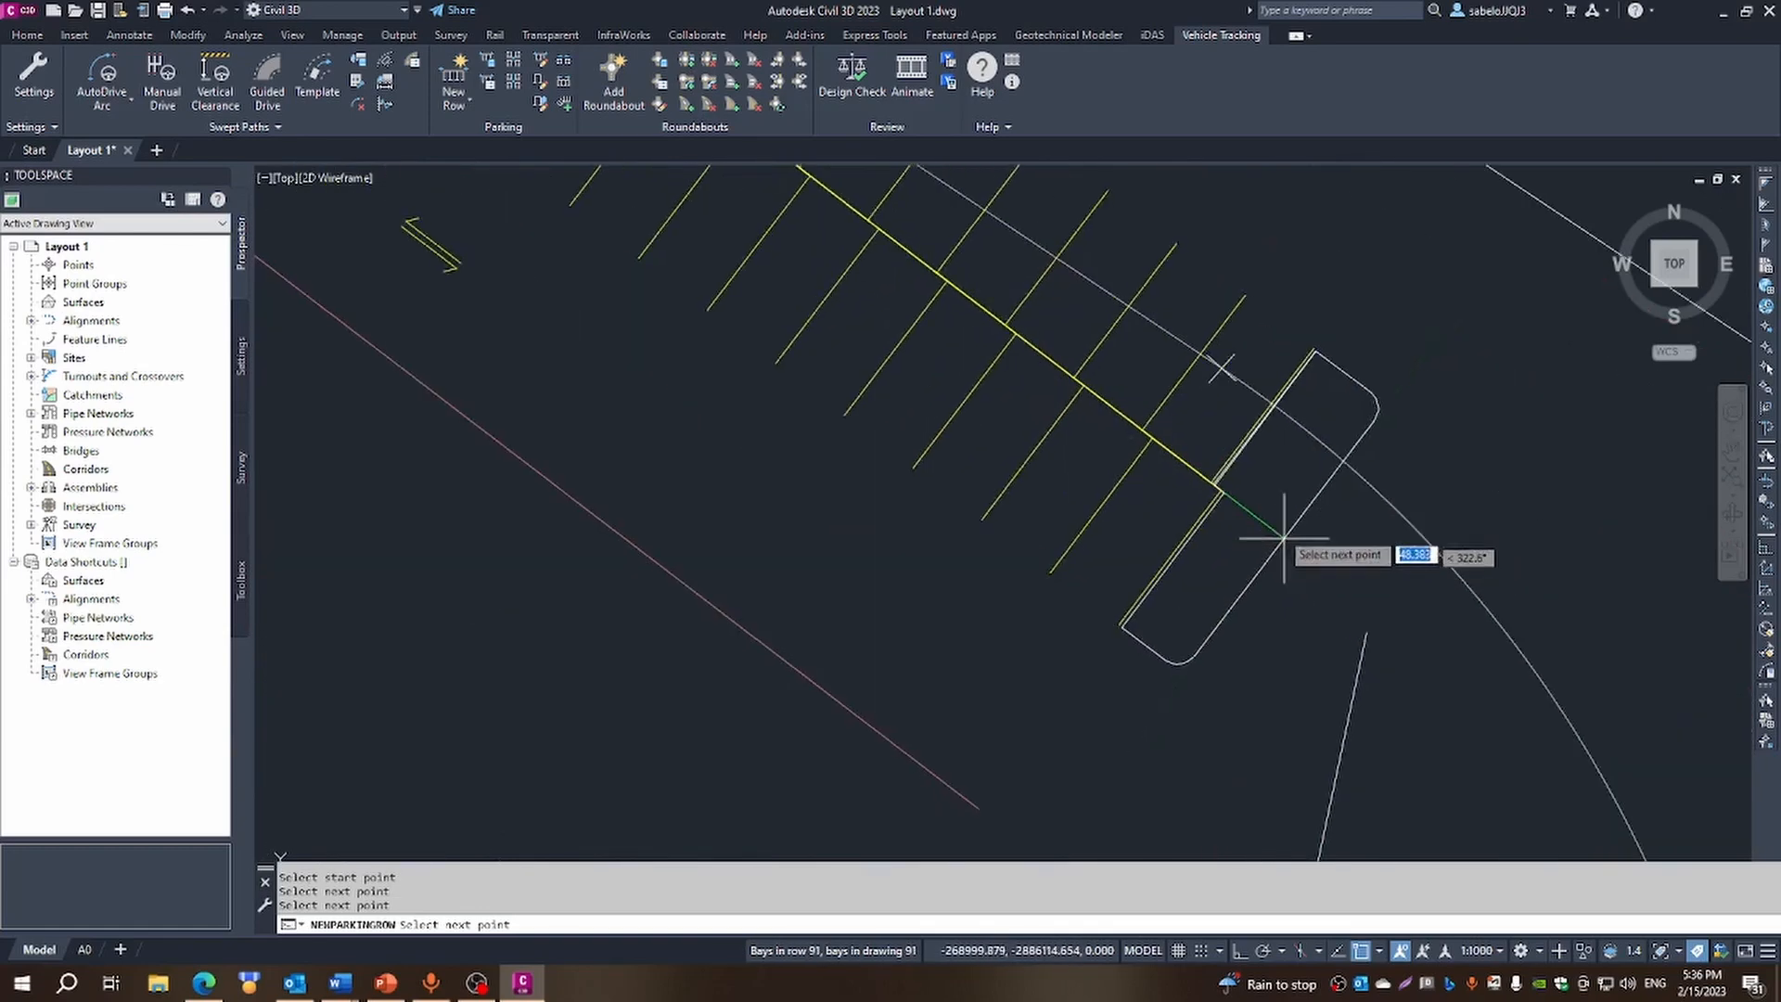
scroll(1194, 390, "up", 5)
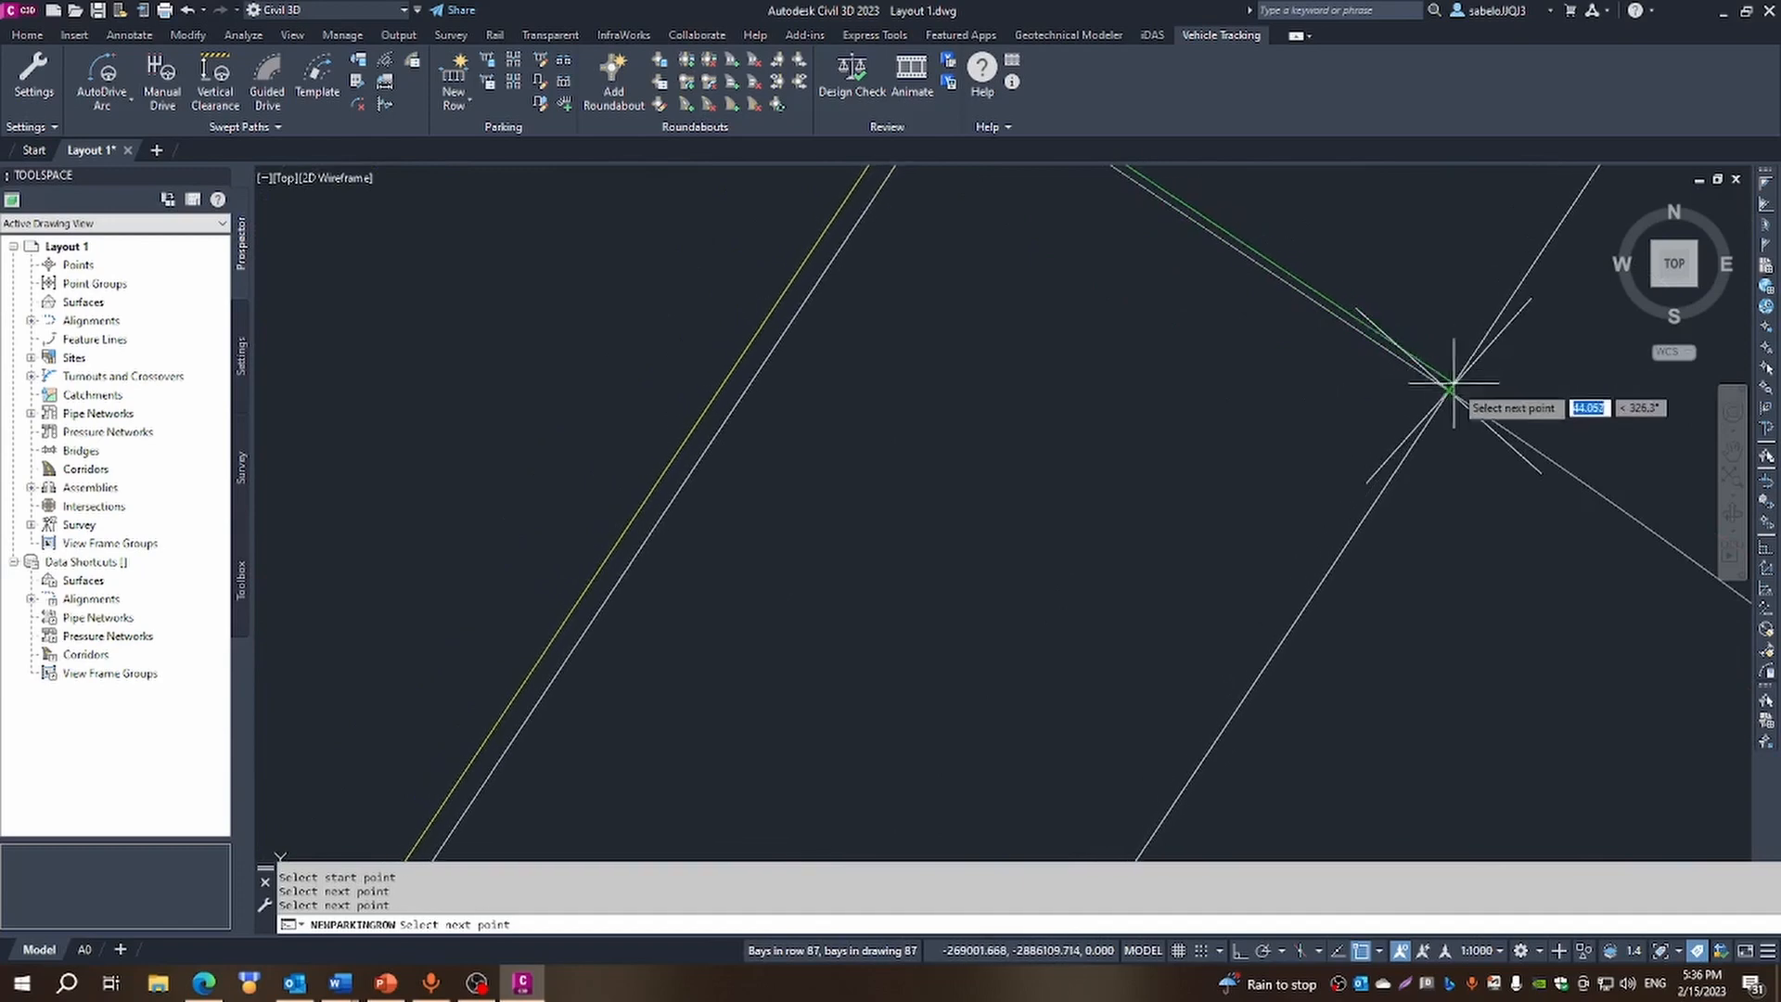
scroll(1448, 389, "down", 6)
left_click(1456, 492)
Continue the parking row past the end of the eastern bend to the kerb corner near the lot's east entrance
scroll(1456, 491, "down", 4)
scroll(1489, 564, "up", 7)
scroll(1521, 668, "up", 5)
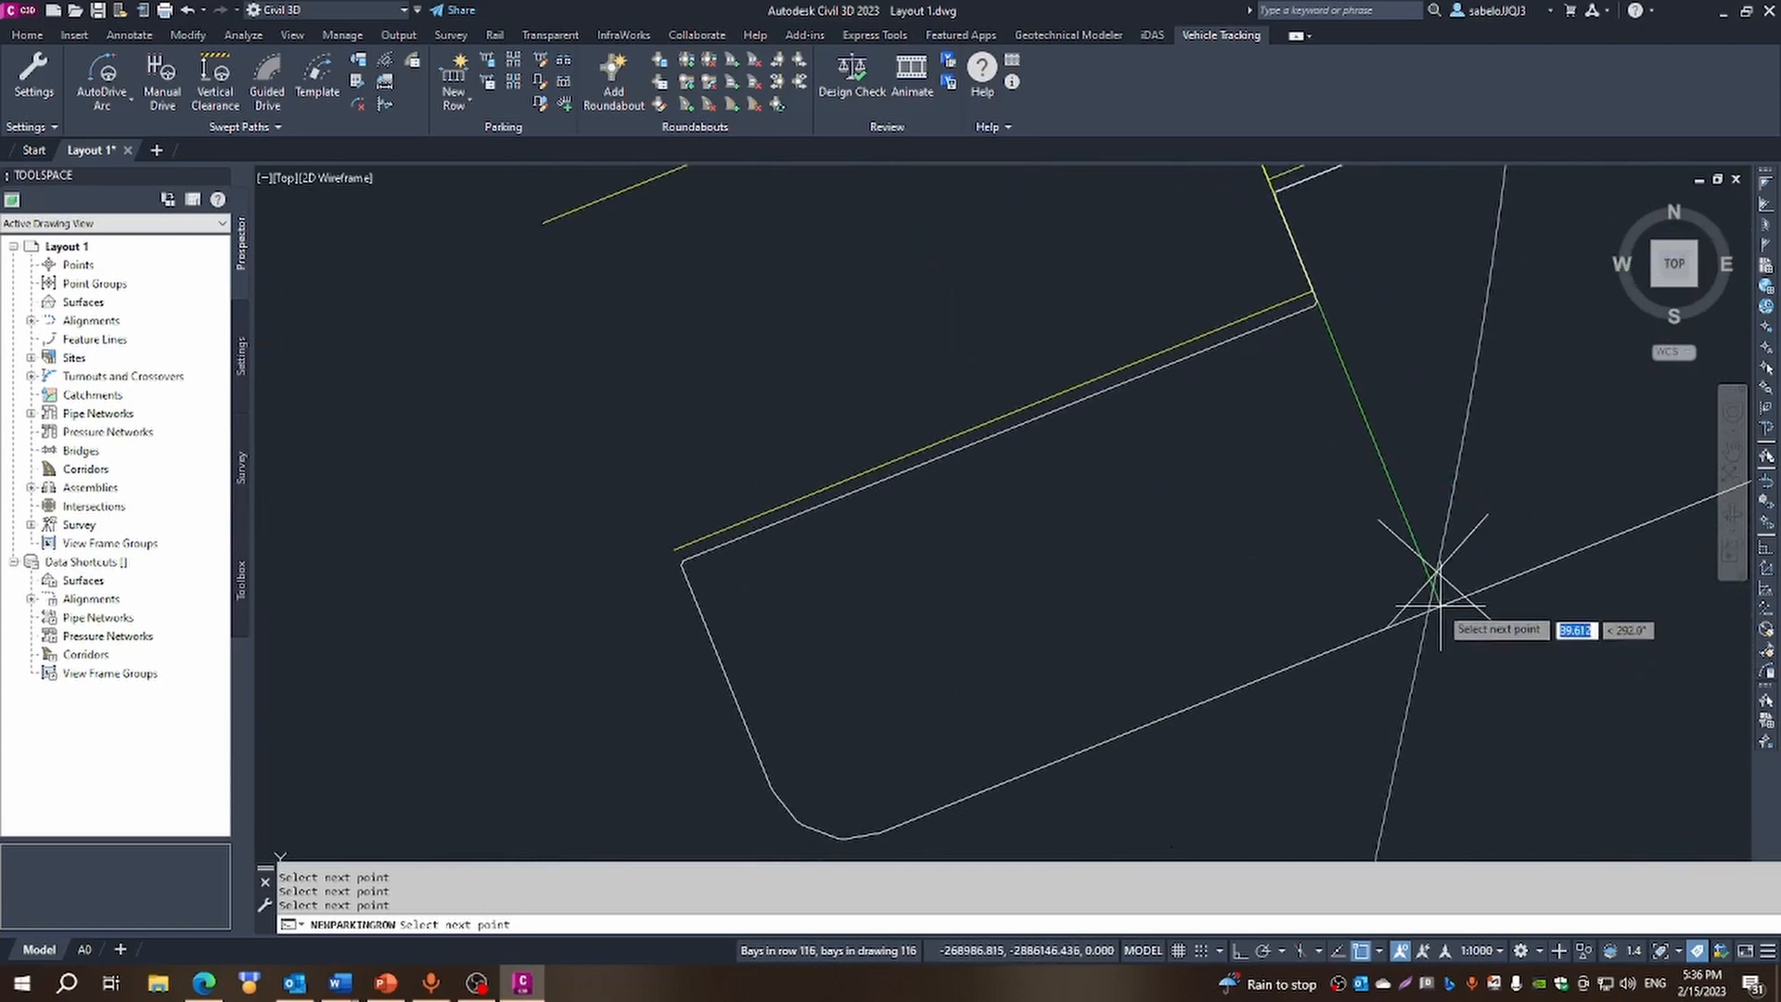
left_click(1435, 570)
scroll(1440, 642, "down", 12)
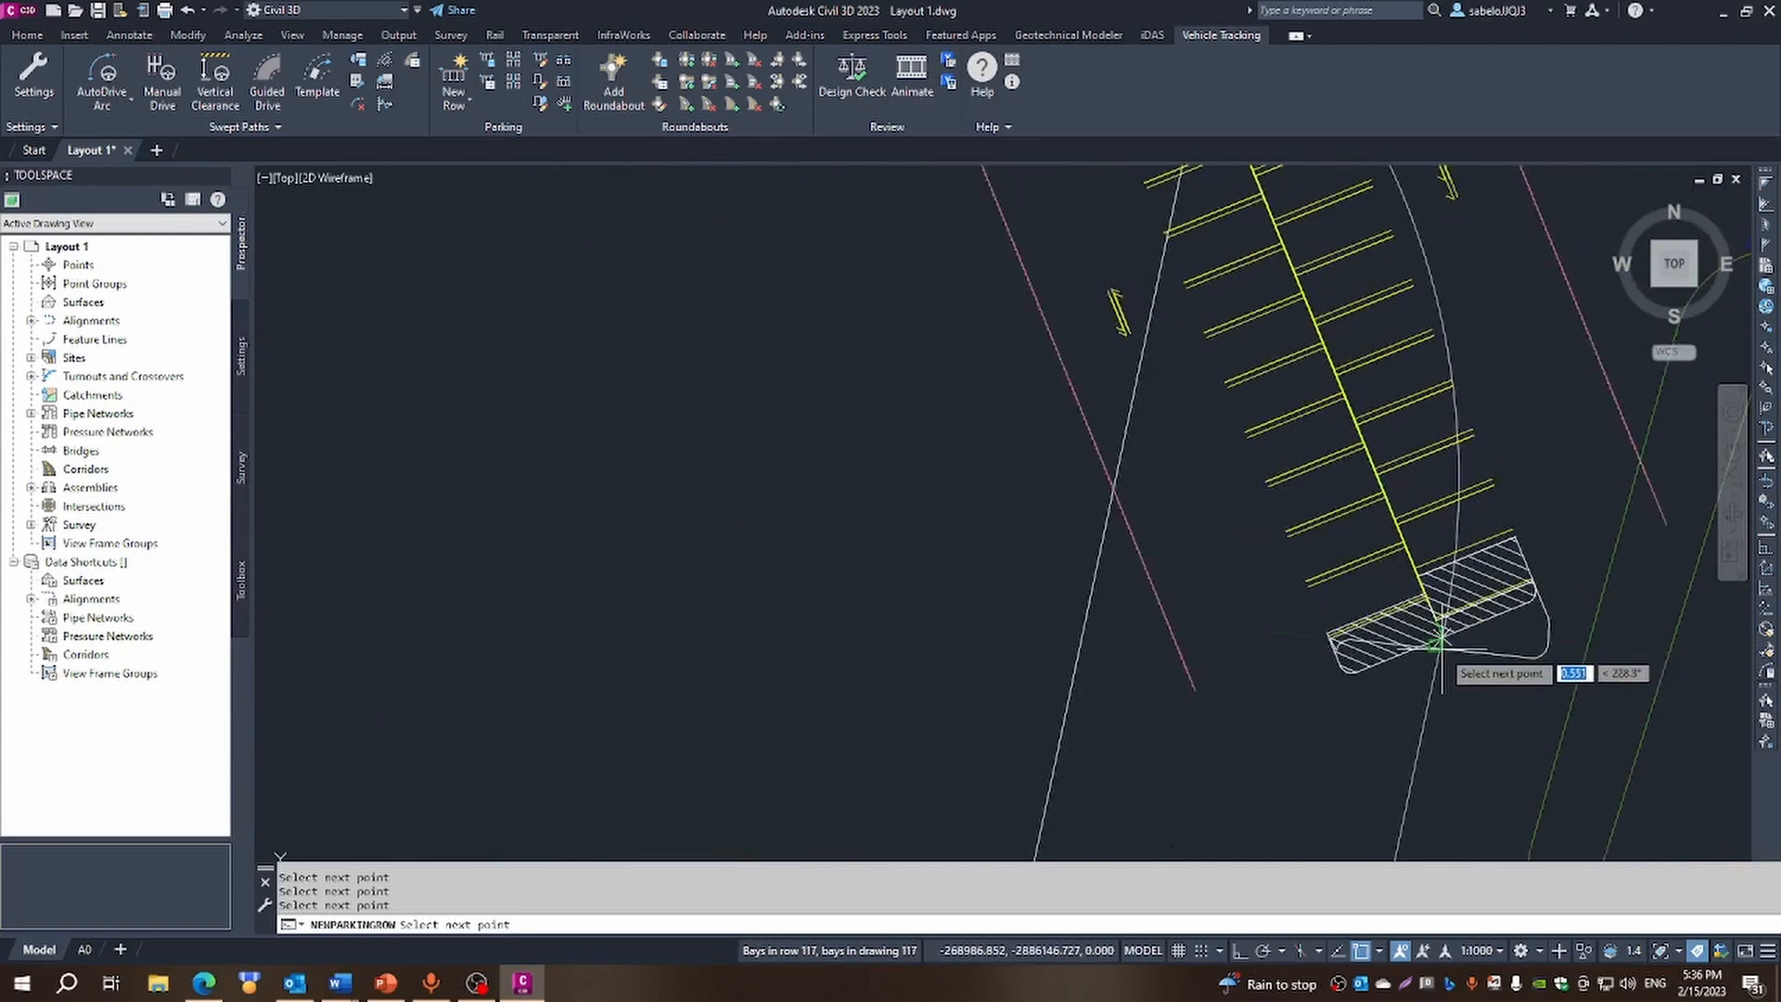
scroll(1447, 654, "down", 4)
scroll(1484, 733, "up", 9)
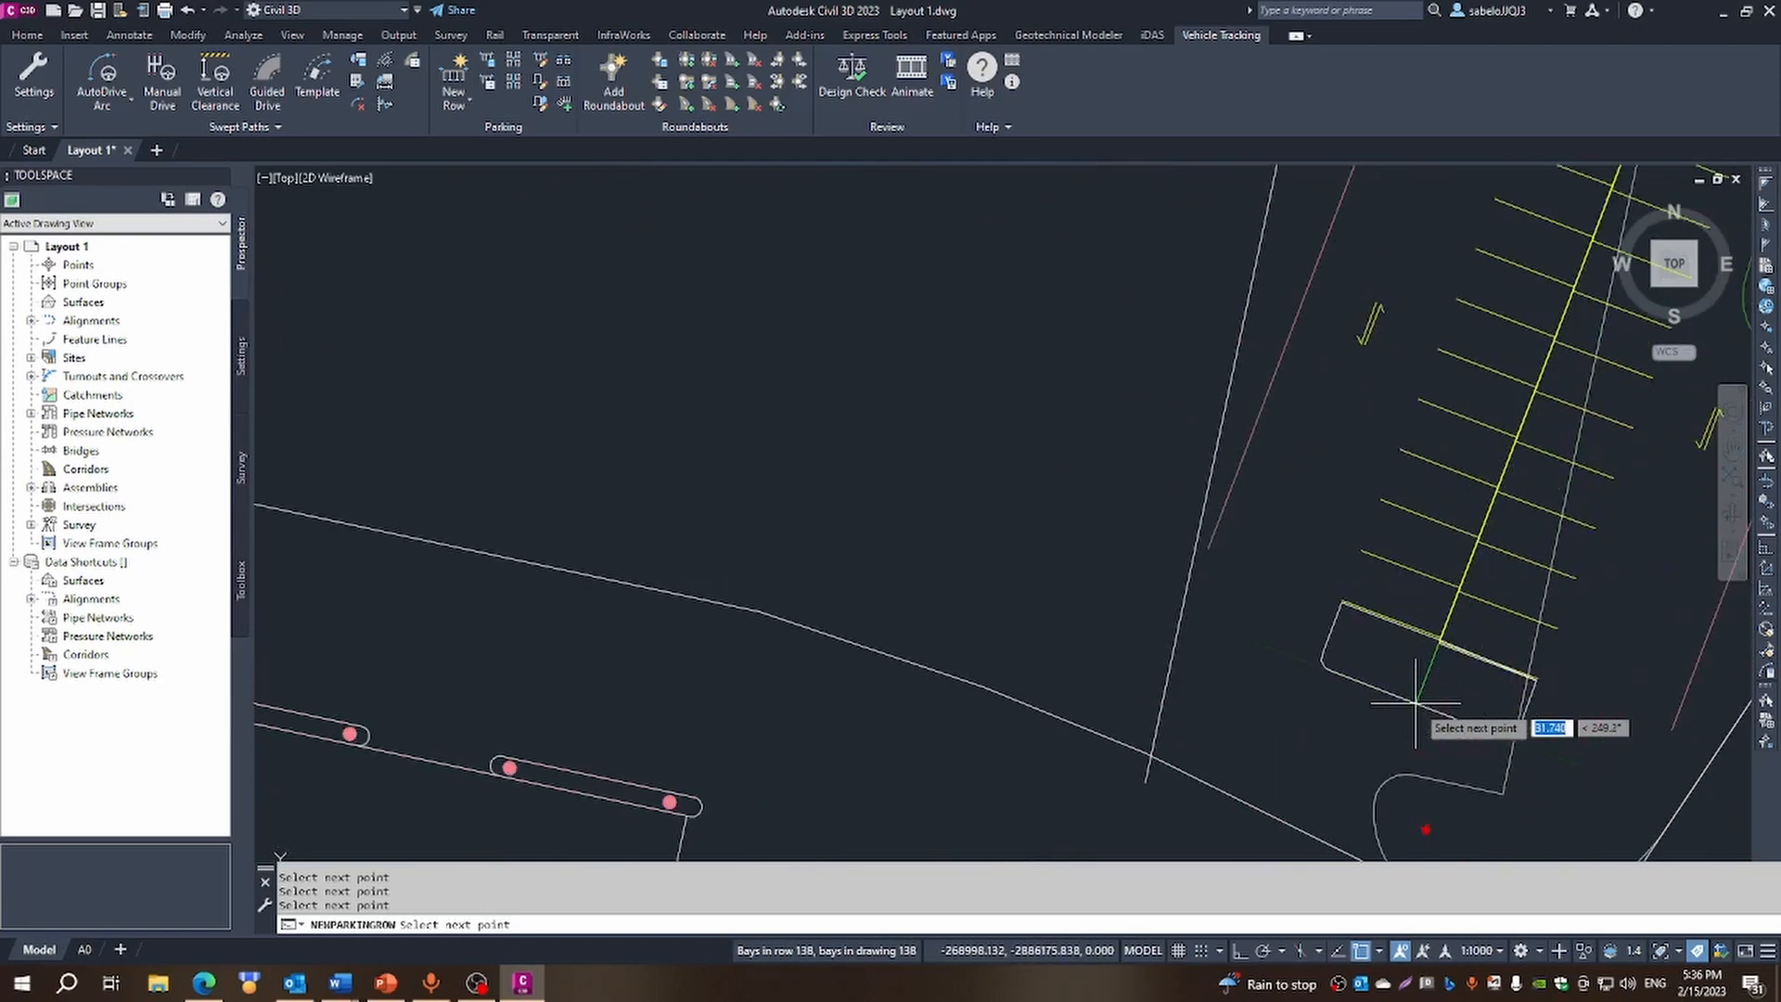
left_click(1502, 794)
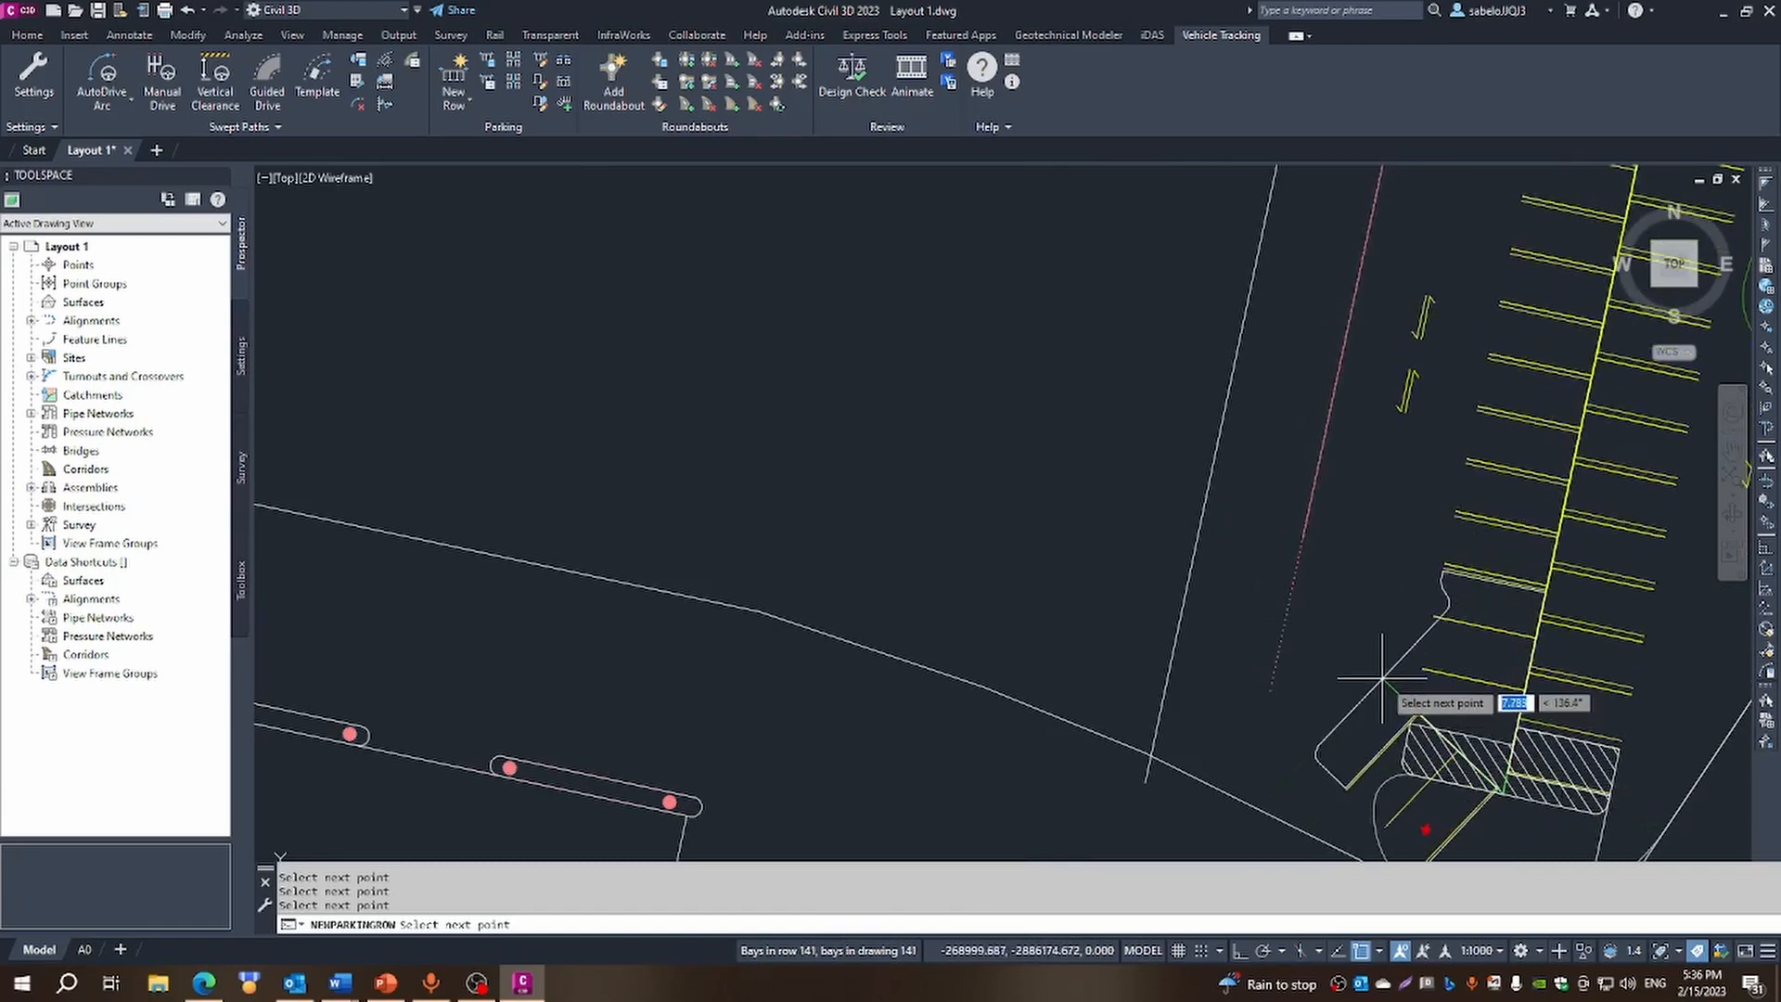
Finish the parking row, keeping bays only on the inner side facing the lot
key("Return")
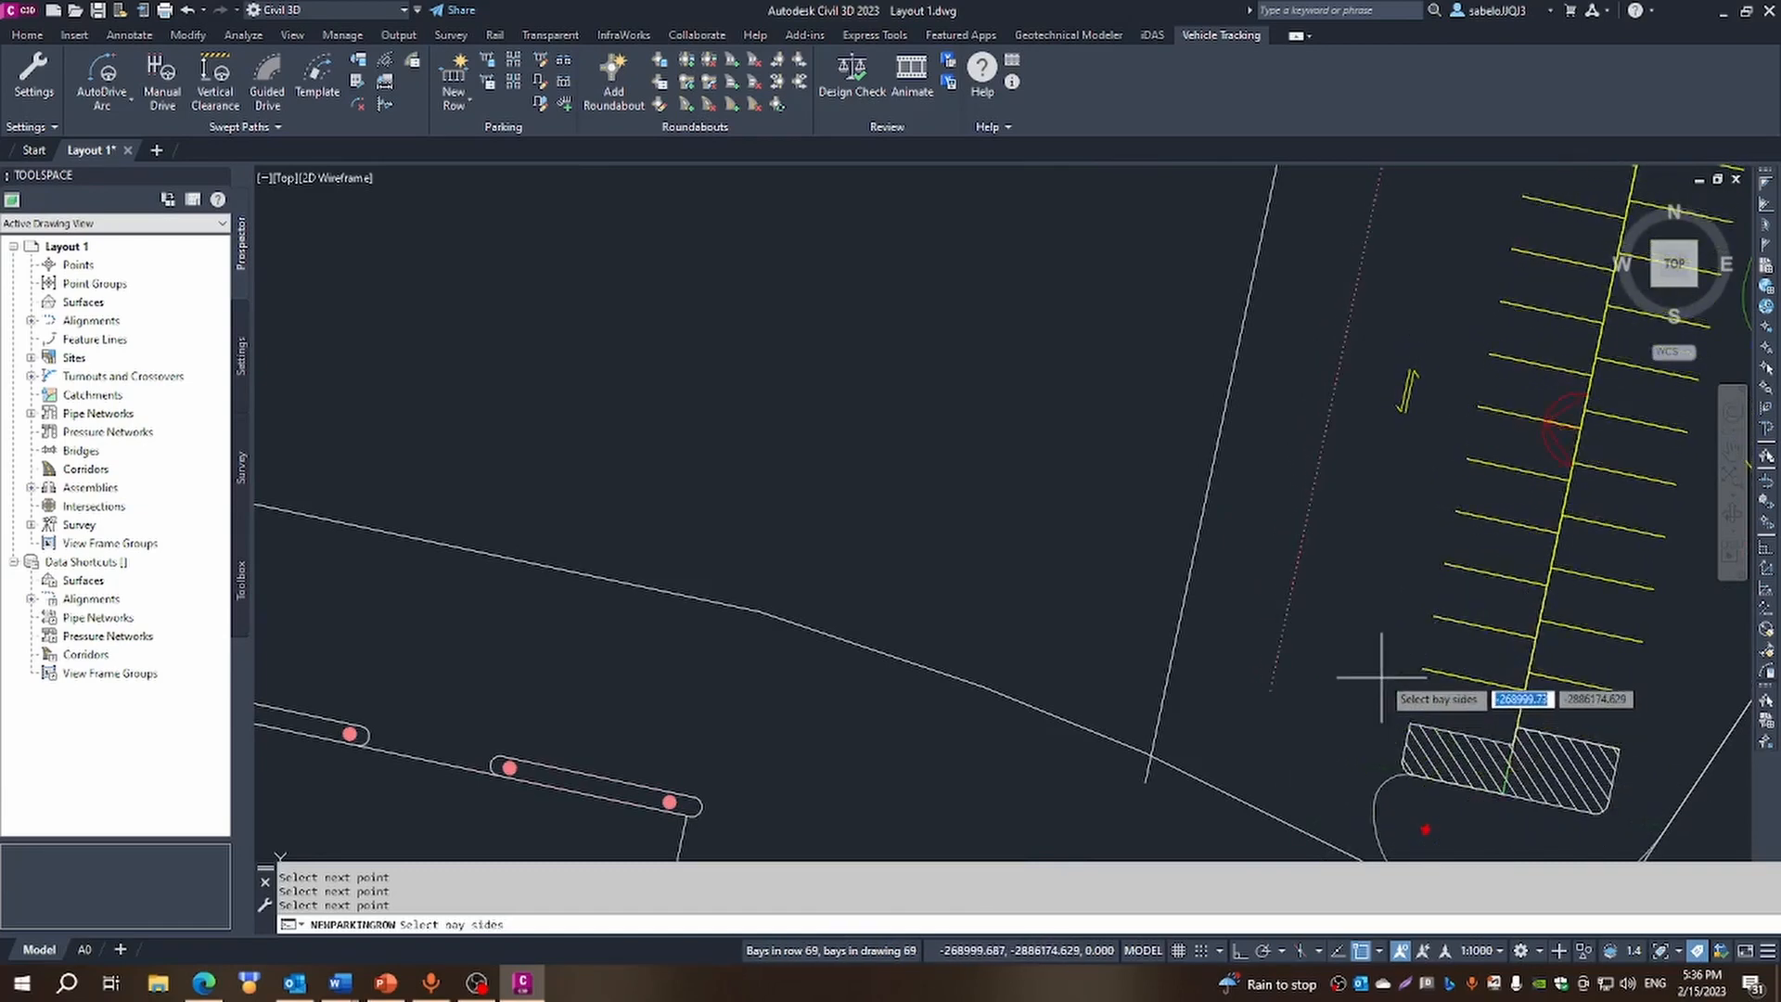
left_click(1479, 369)
scroll(1472, 366, "down", 8)
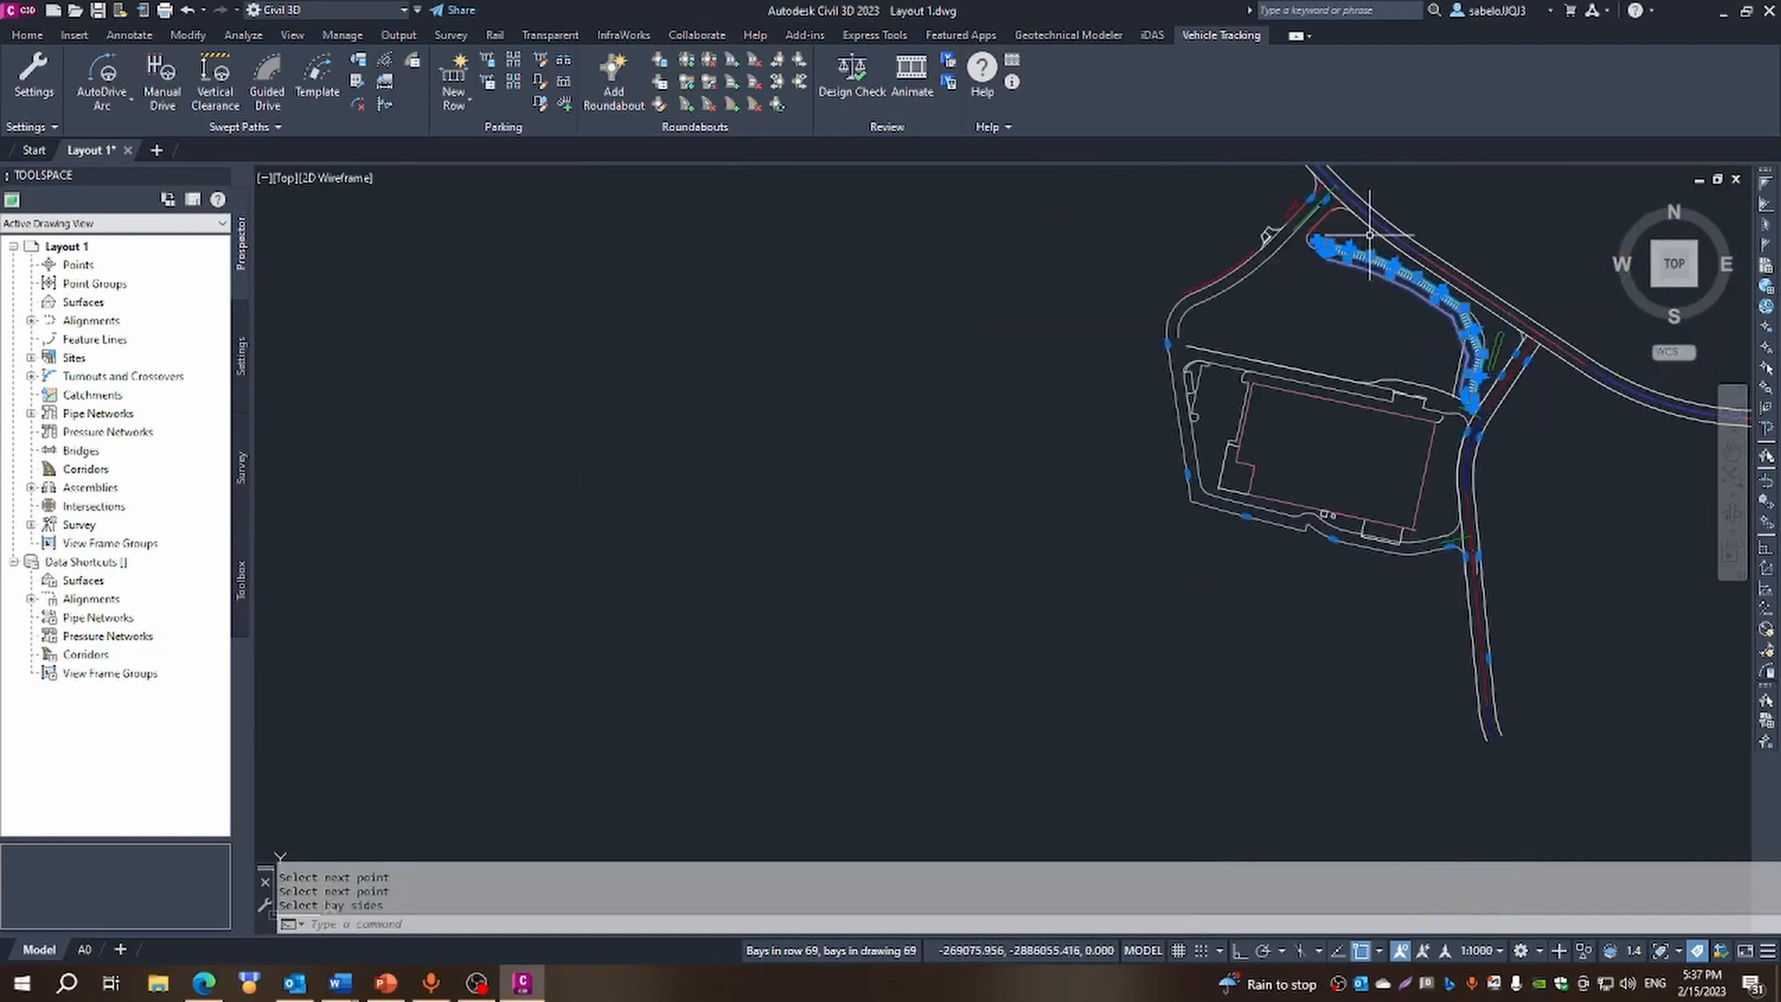
Bend the parking row's second segment outward into an arc that follows the curved northern kerb line
scroll(1369, 234, "up", 8)
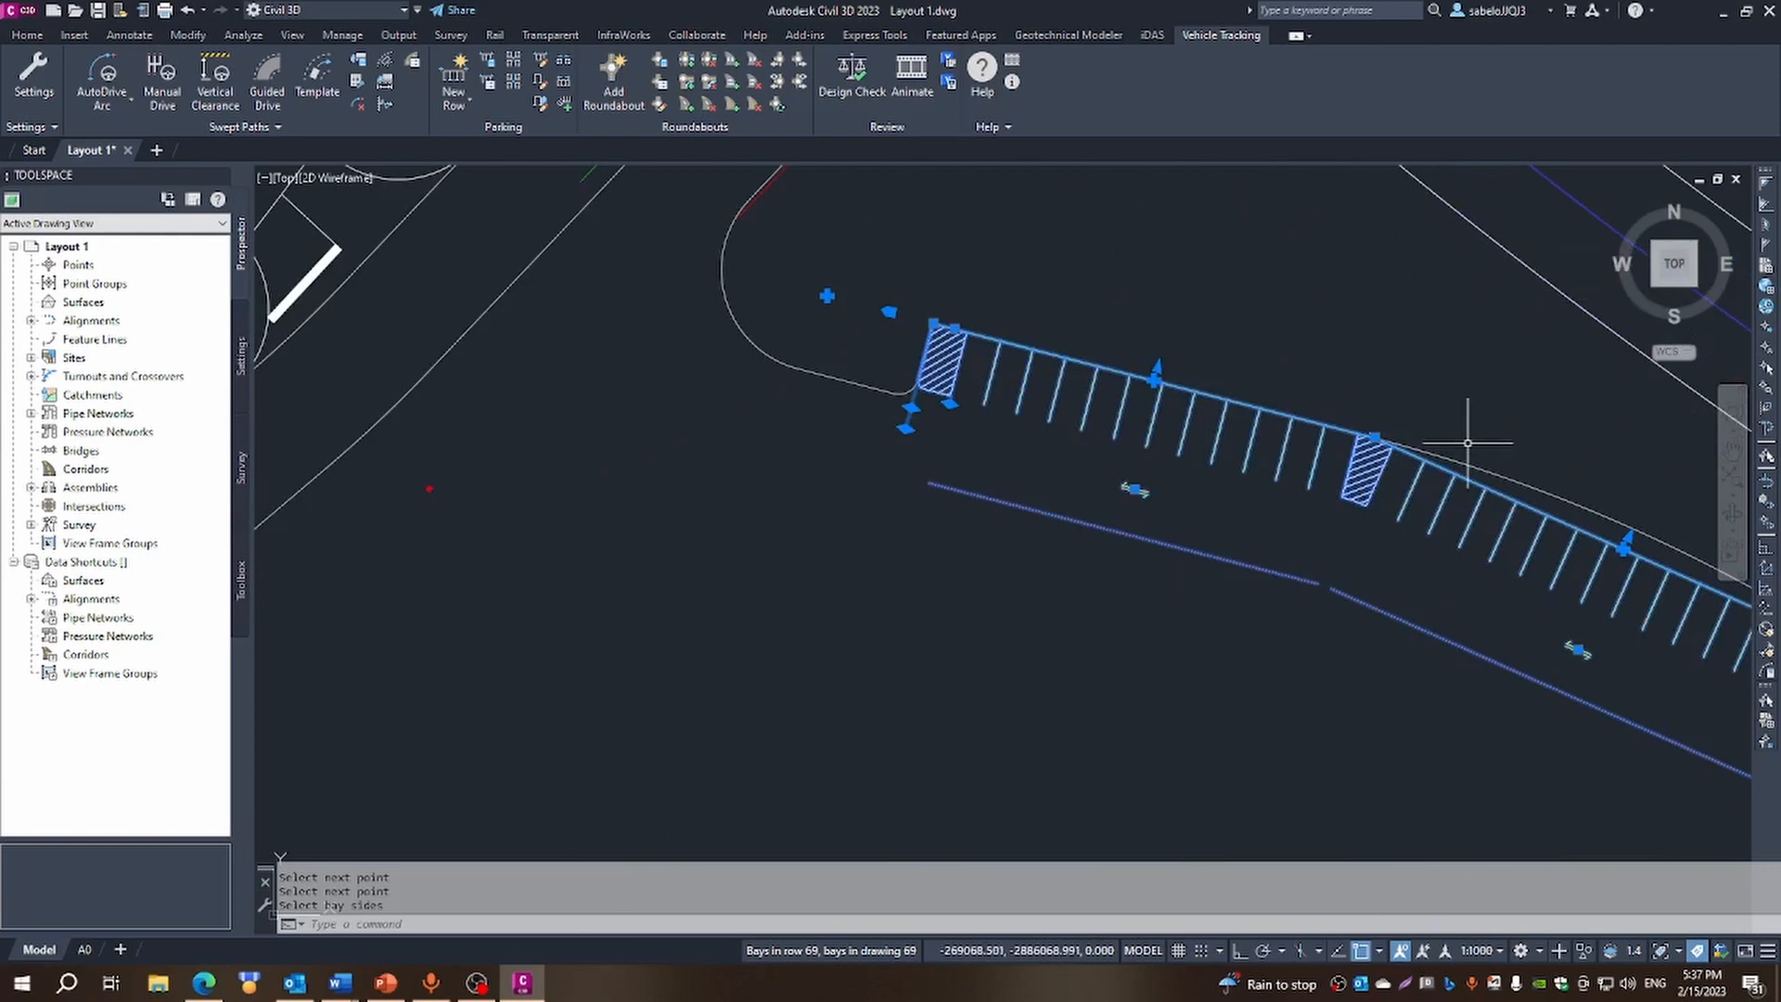
scroll(1467, 442, "up", 4)
scroll(1465, 445, "down", 4)
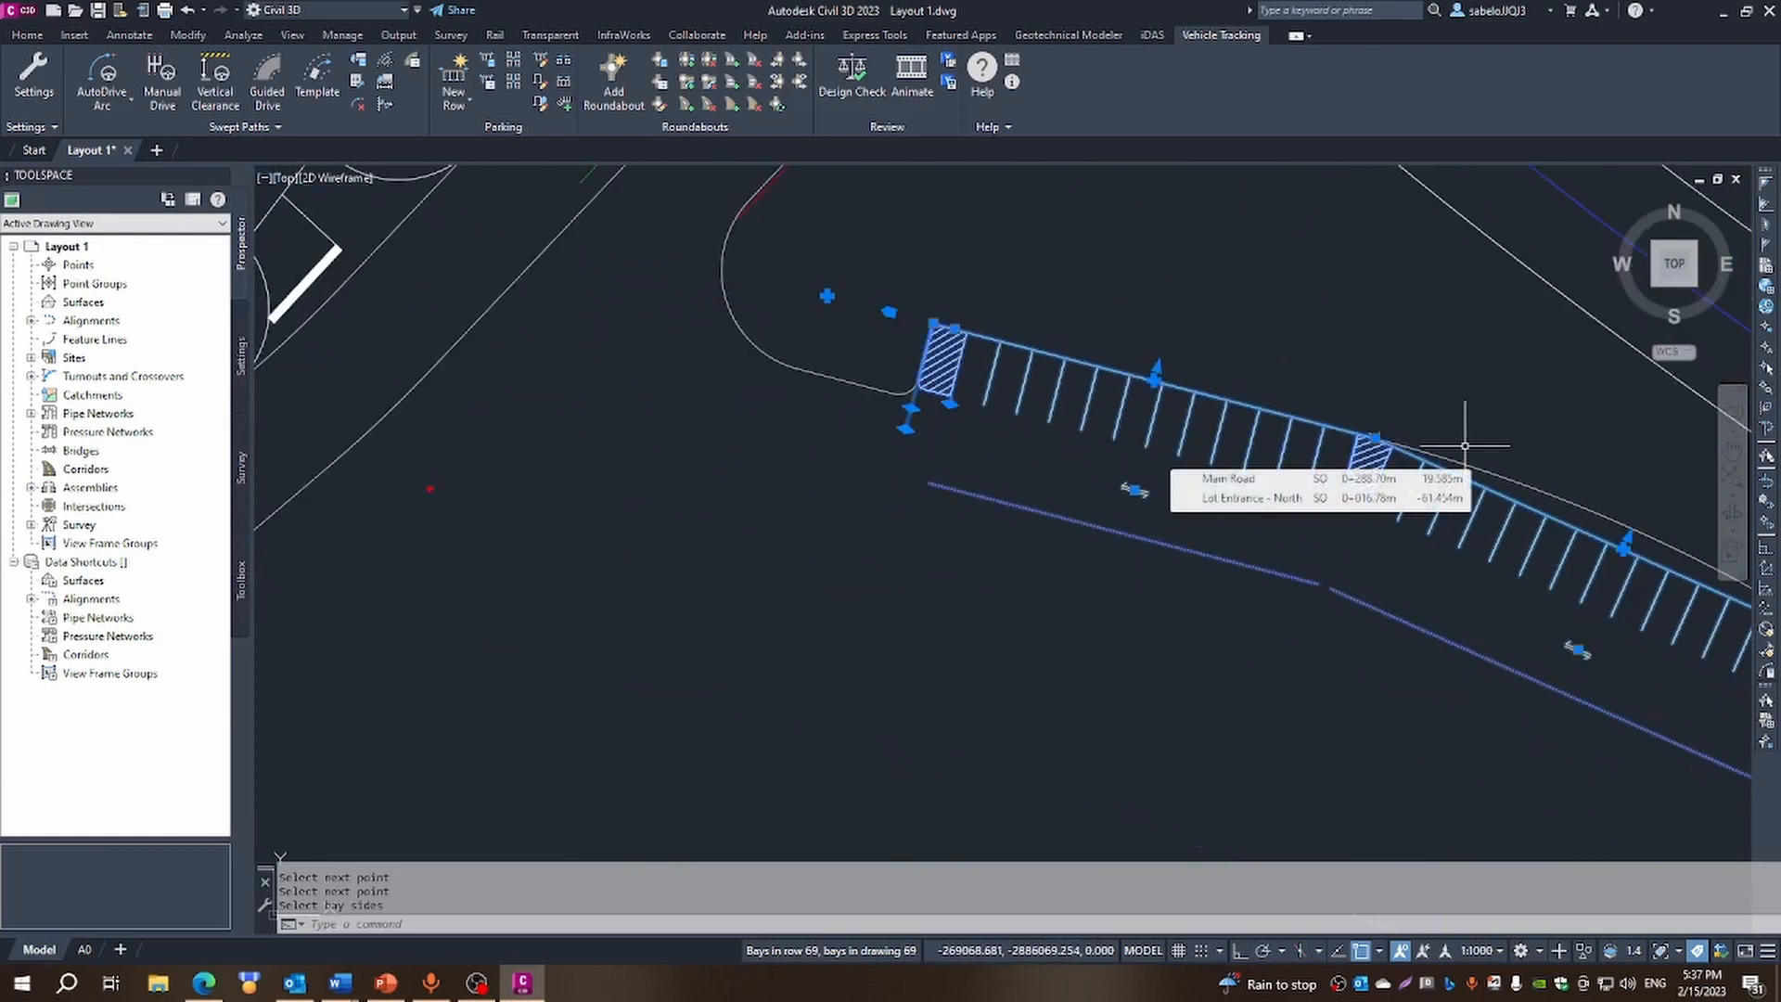
scroll(1464, 445, "down", 3)
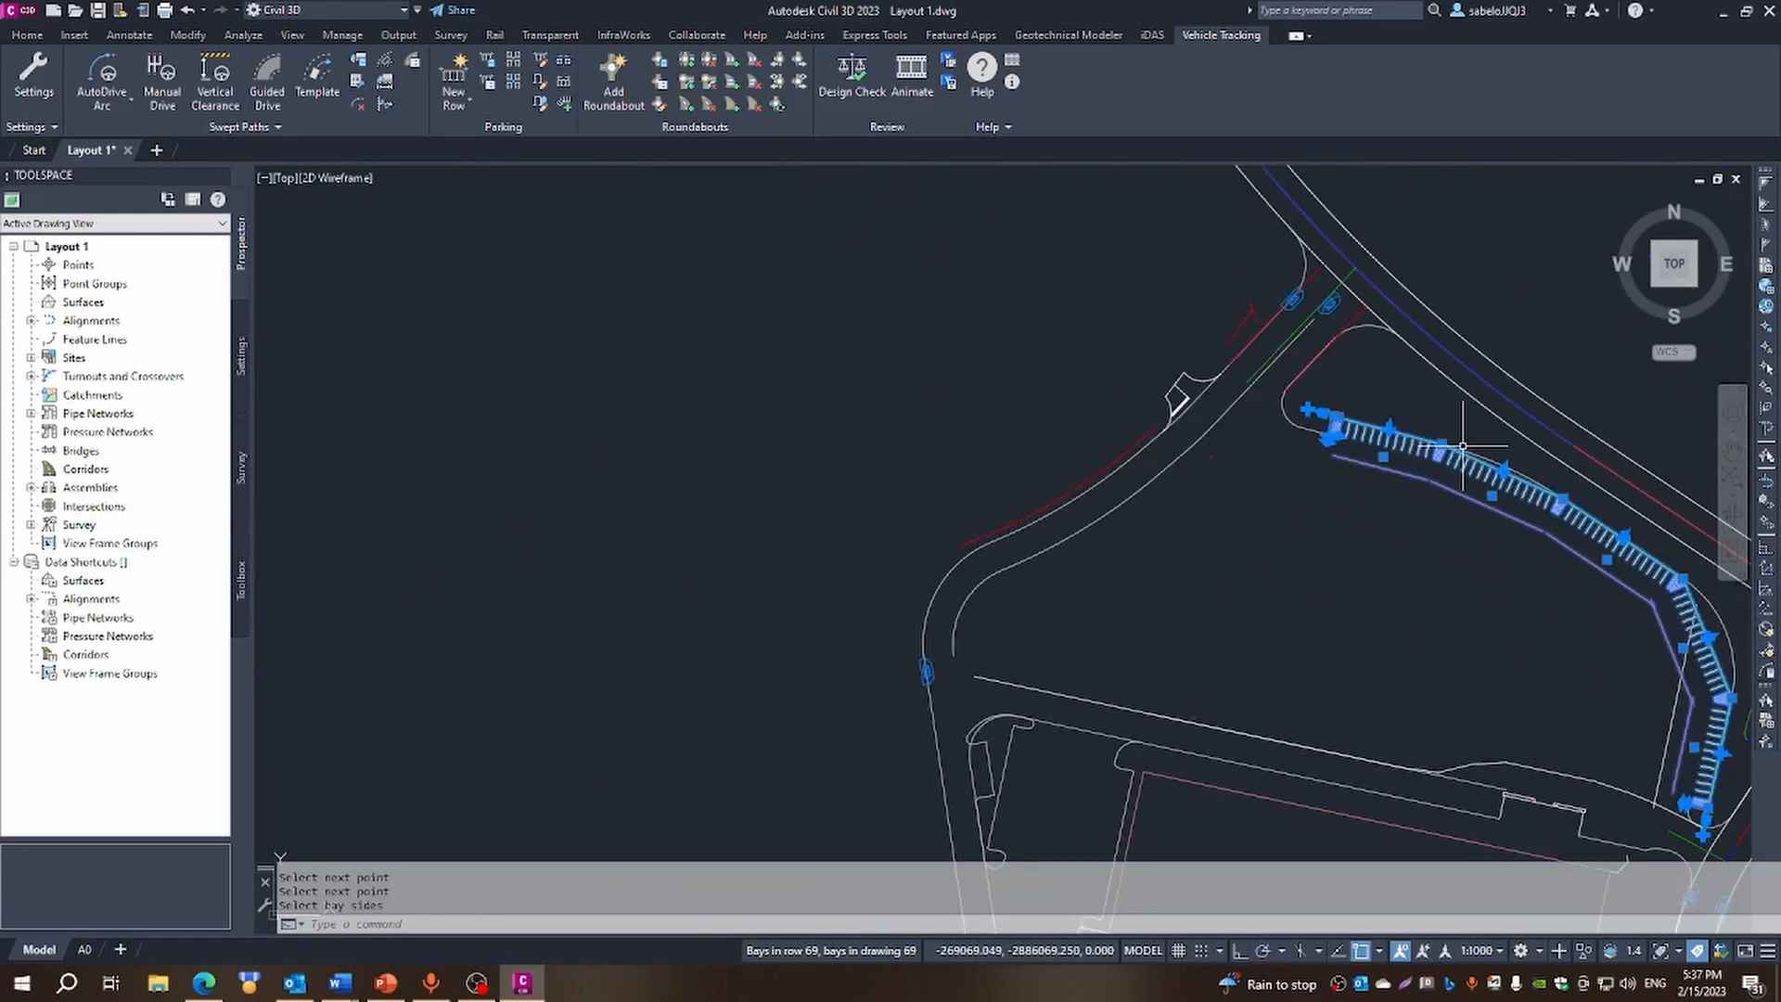
scroll(1549, 480, "up", 5)
scroll(1549, 480, "up", 2)
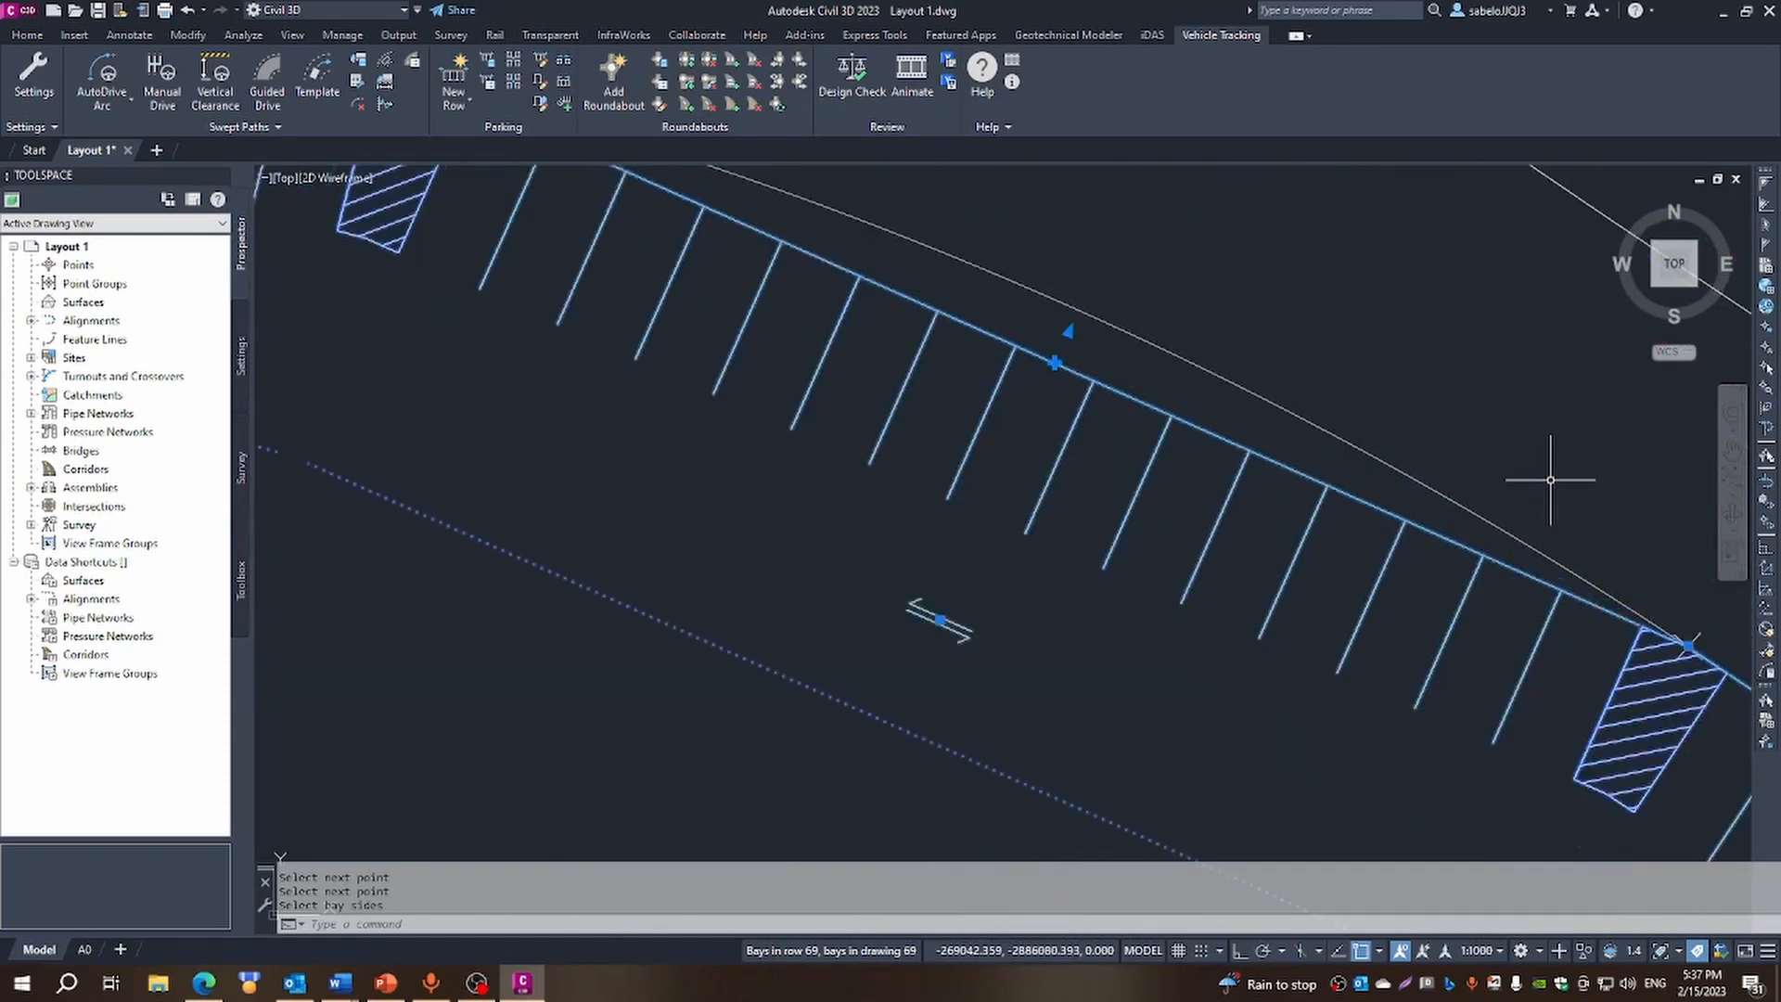
left_click(1069, 331)
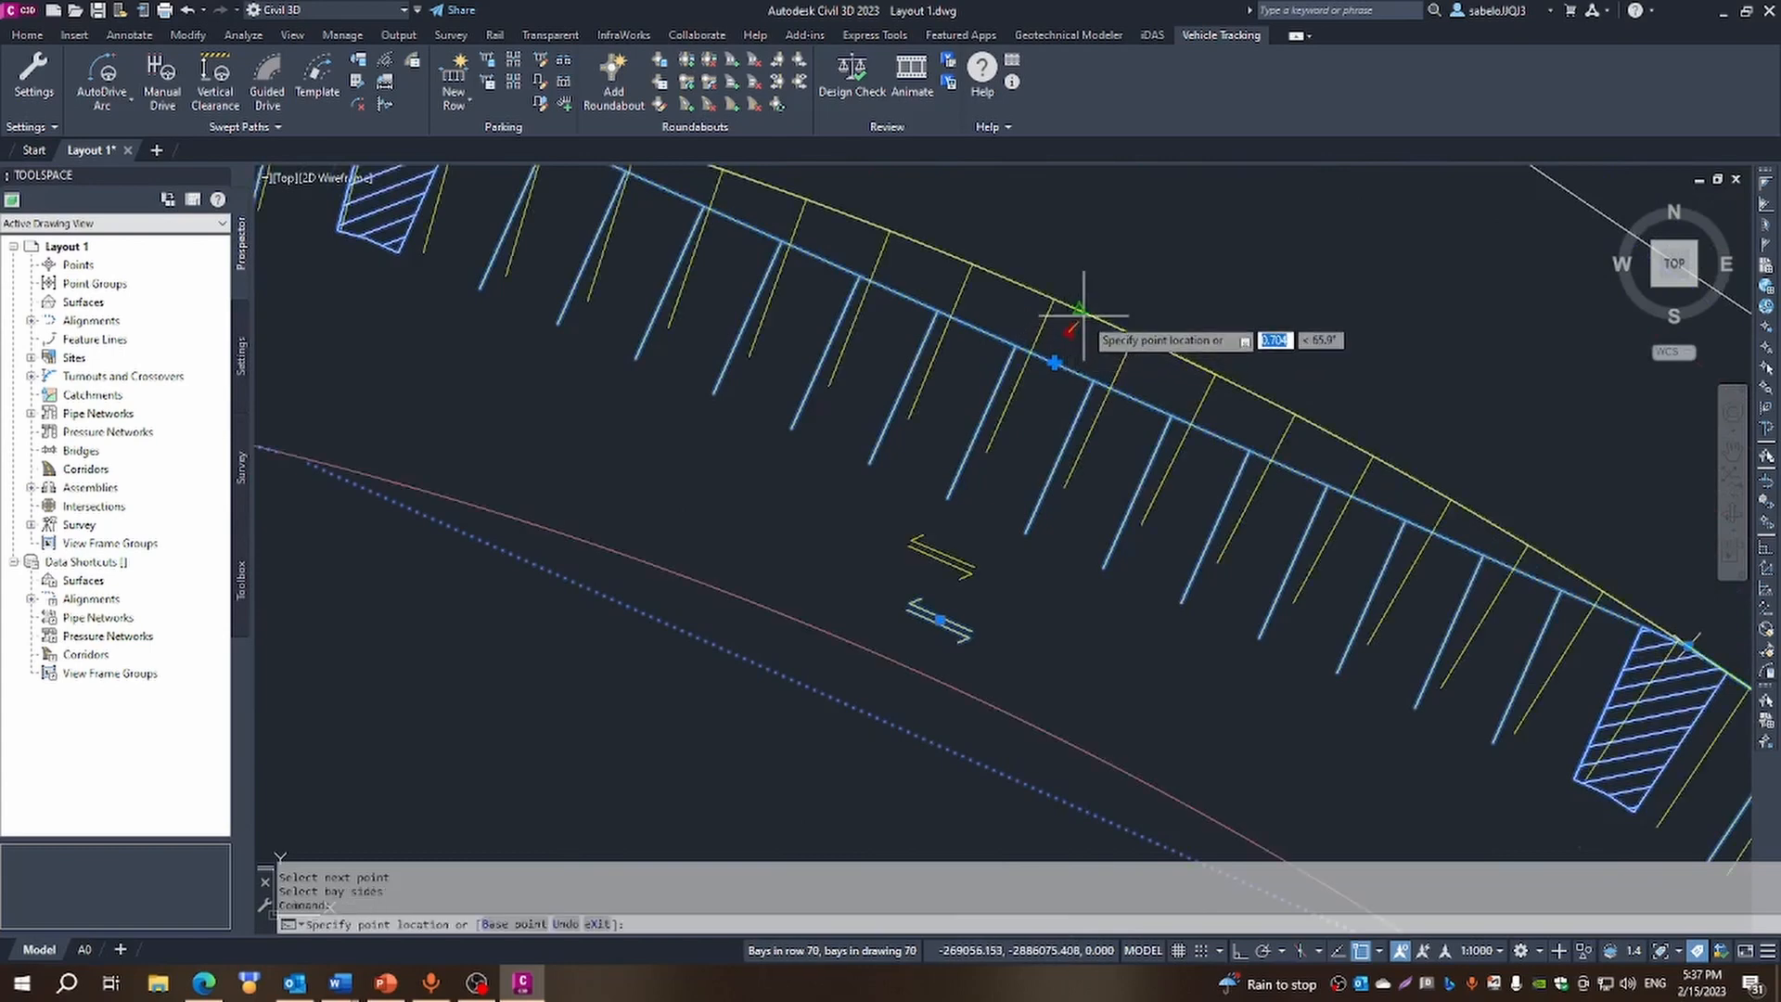
left_click(1082, 312)
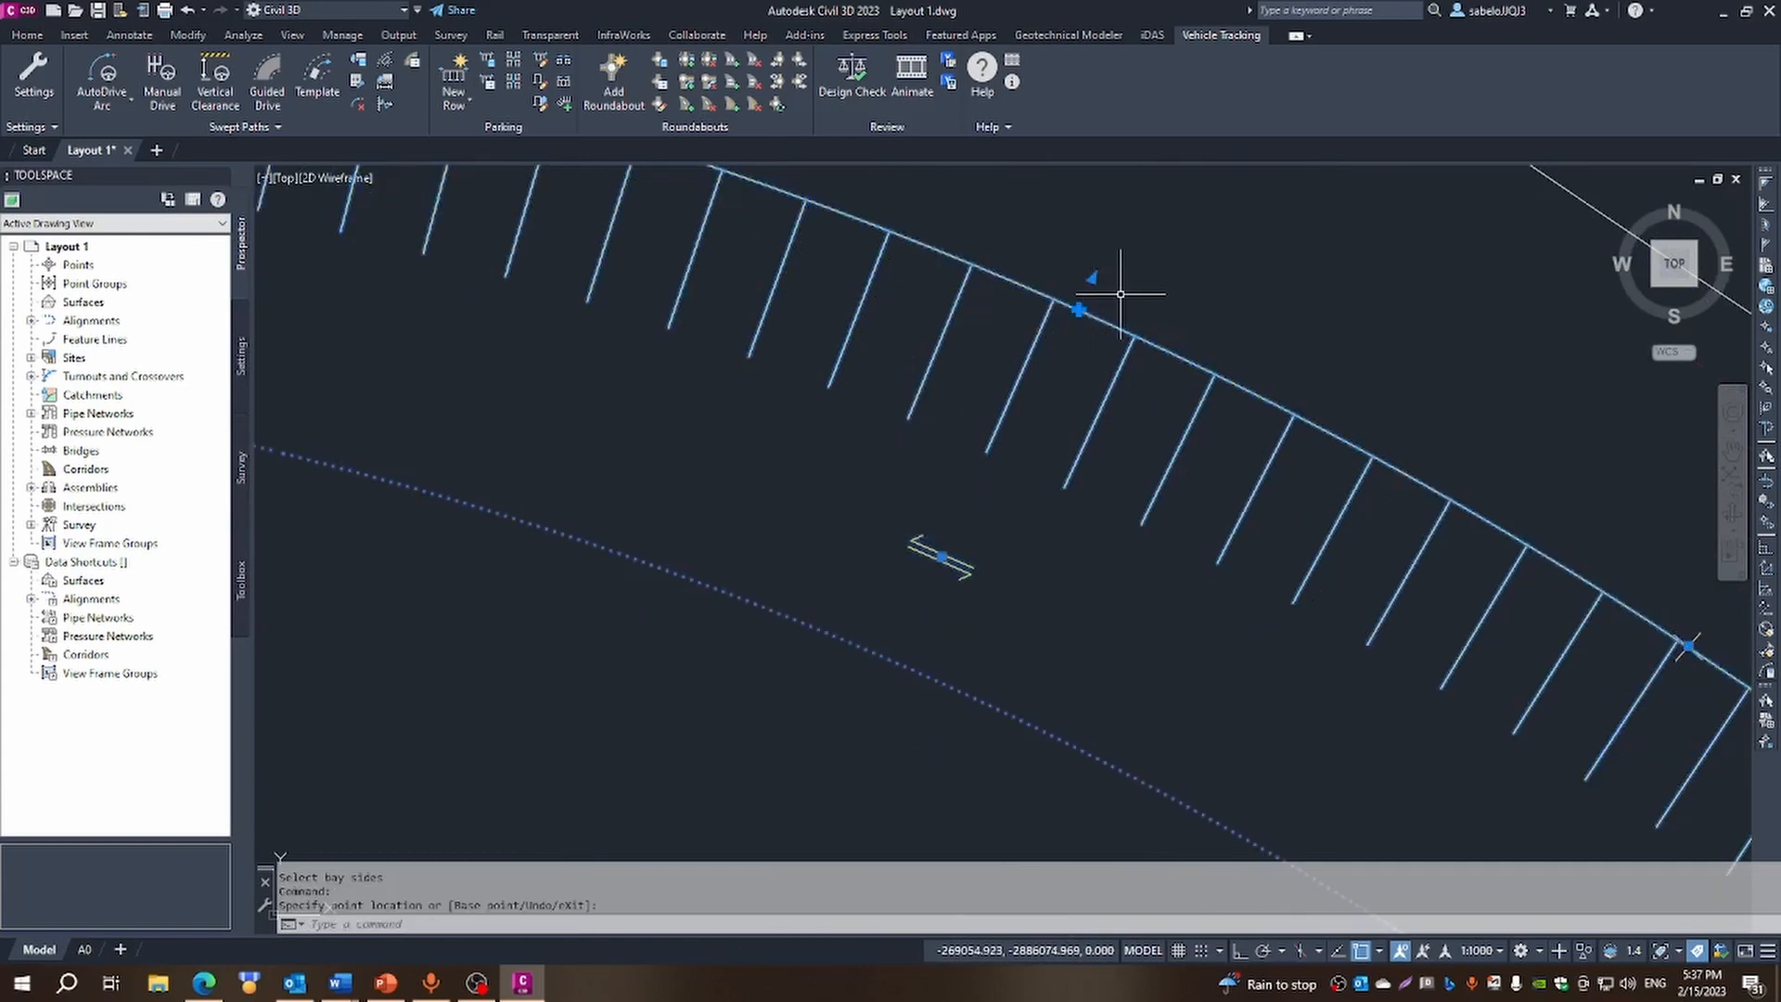
scroll(1121, 294, "down", 5)
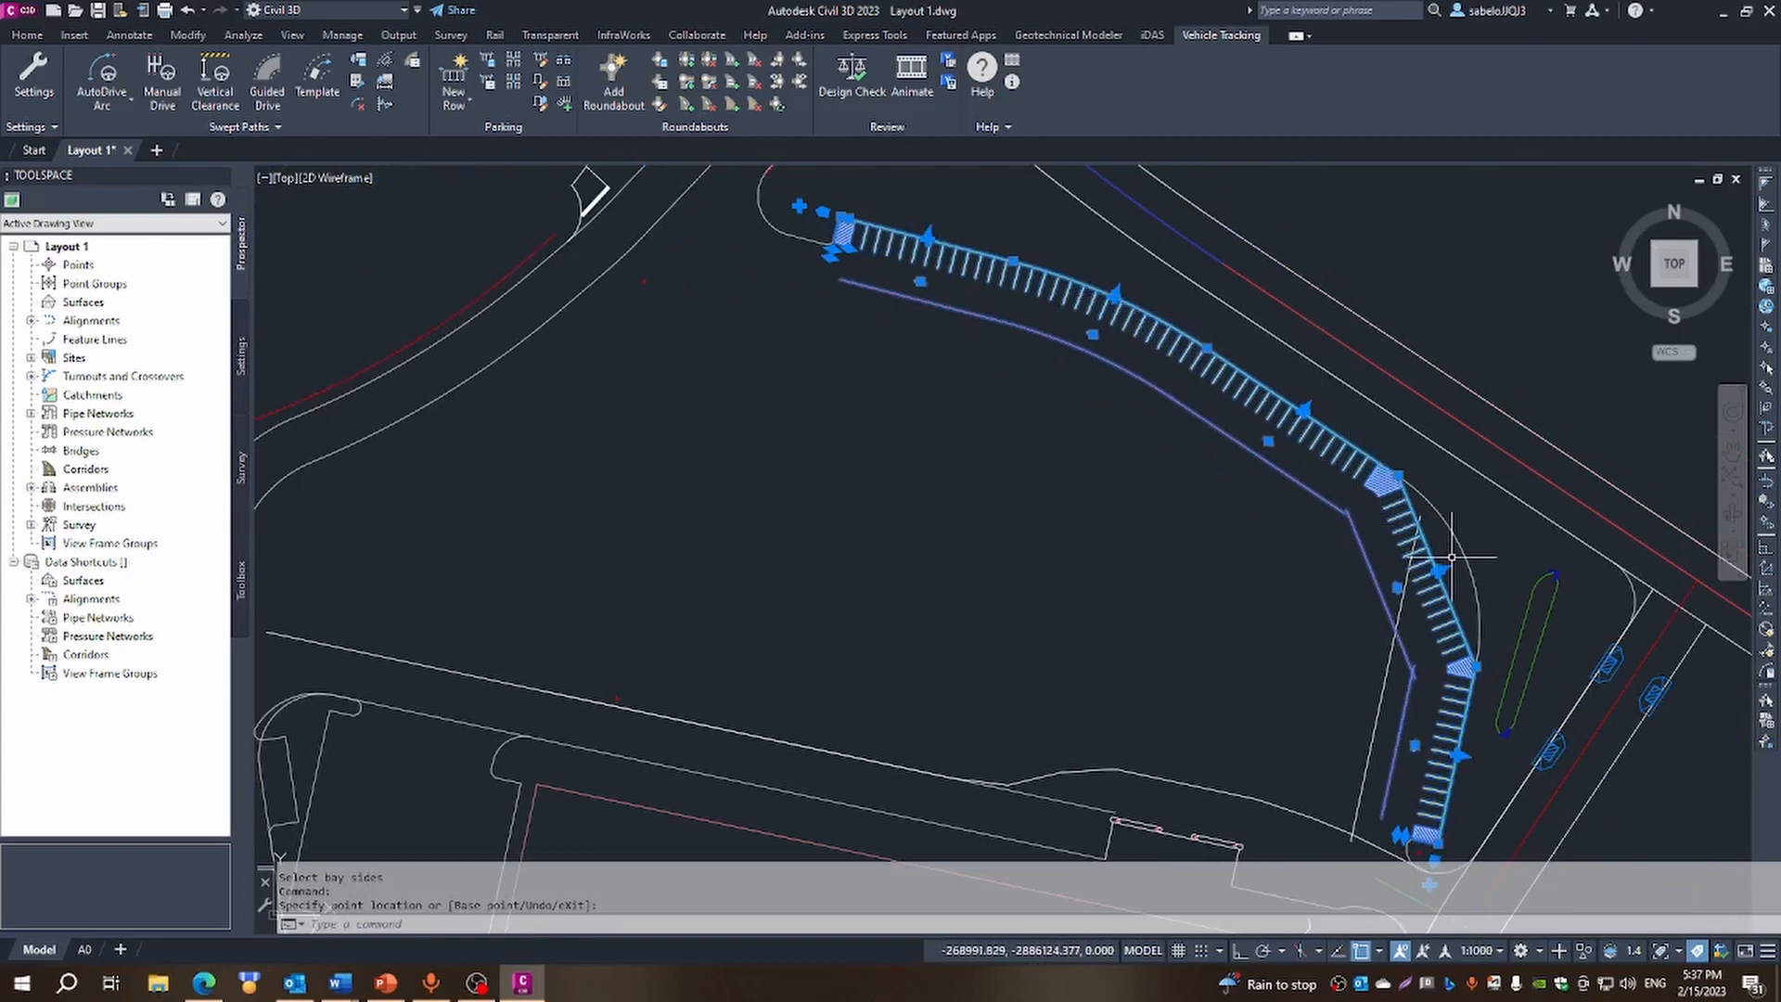
Bend the parking row segment at the eastern bend into an arc matching the kerb curve, and deselect the row
scroll(1450, 552, "up", 5)
scroll(1476, 493, "up", 3)
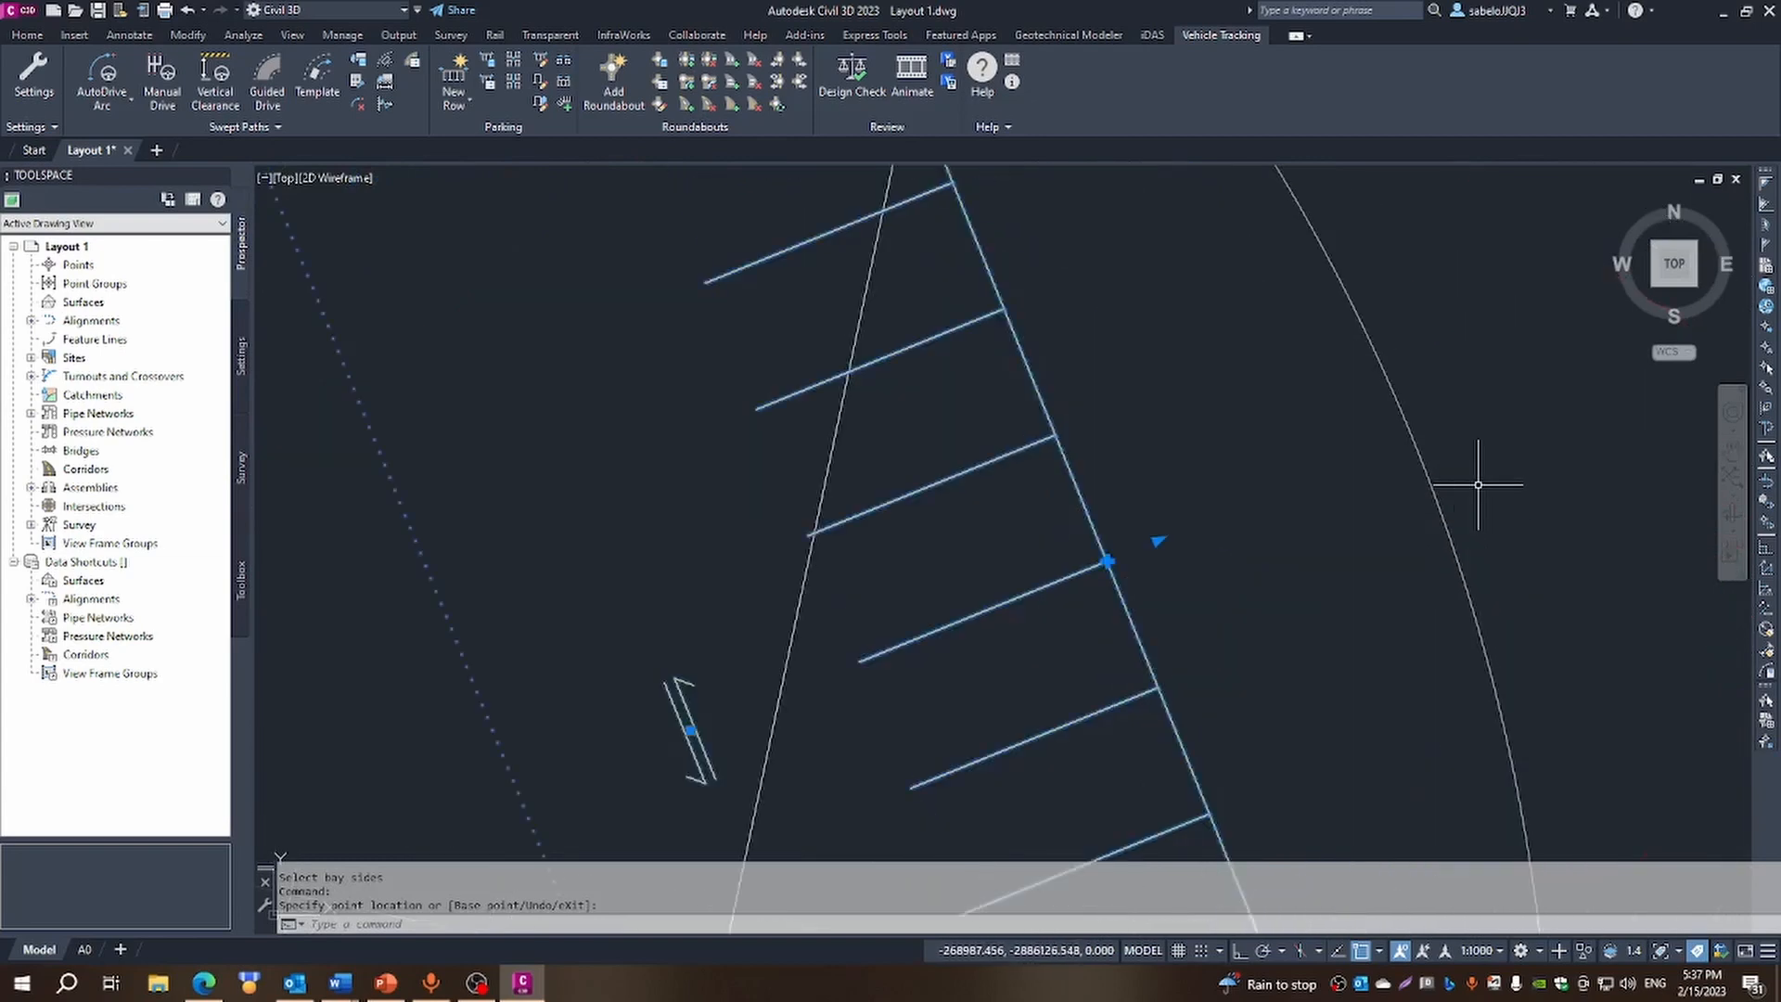
left_click(1158, 540)
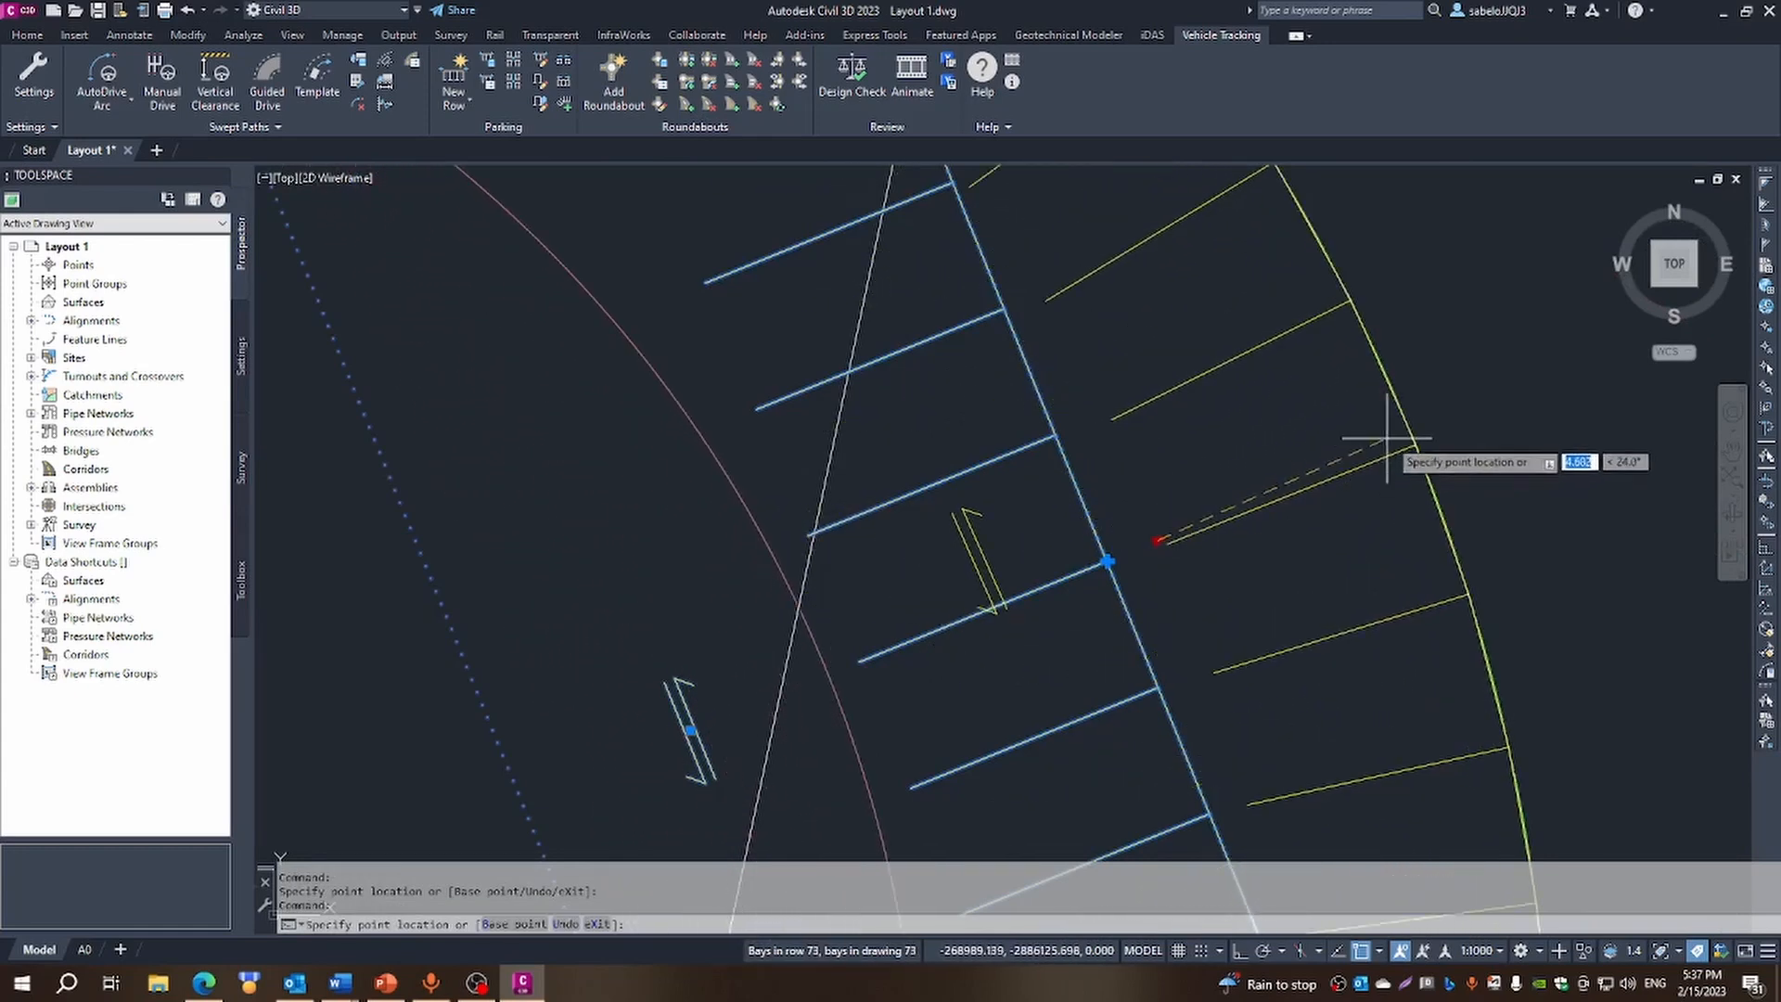
left_click(1410, 438)
scroll(1456, 457, "down", 5)
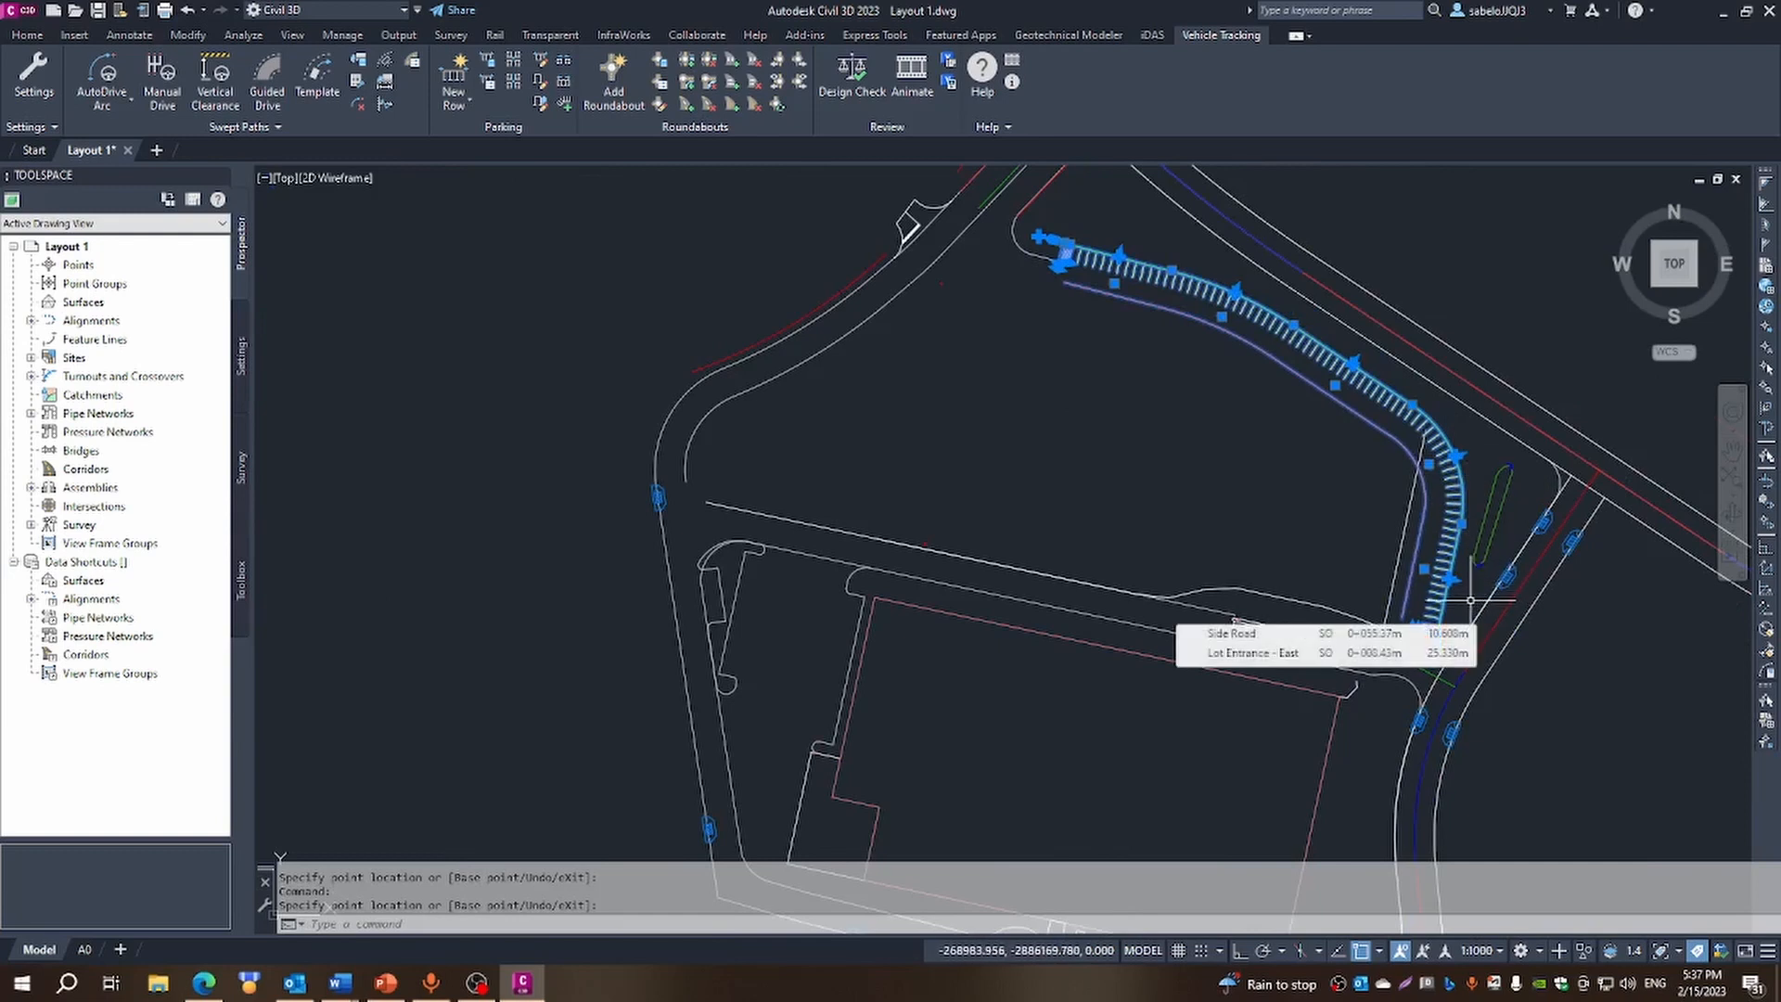
key("Escape")
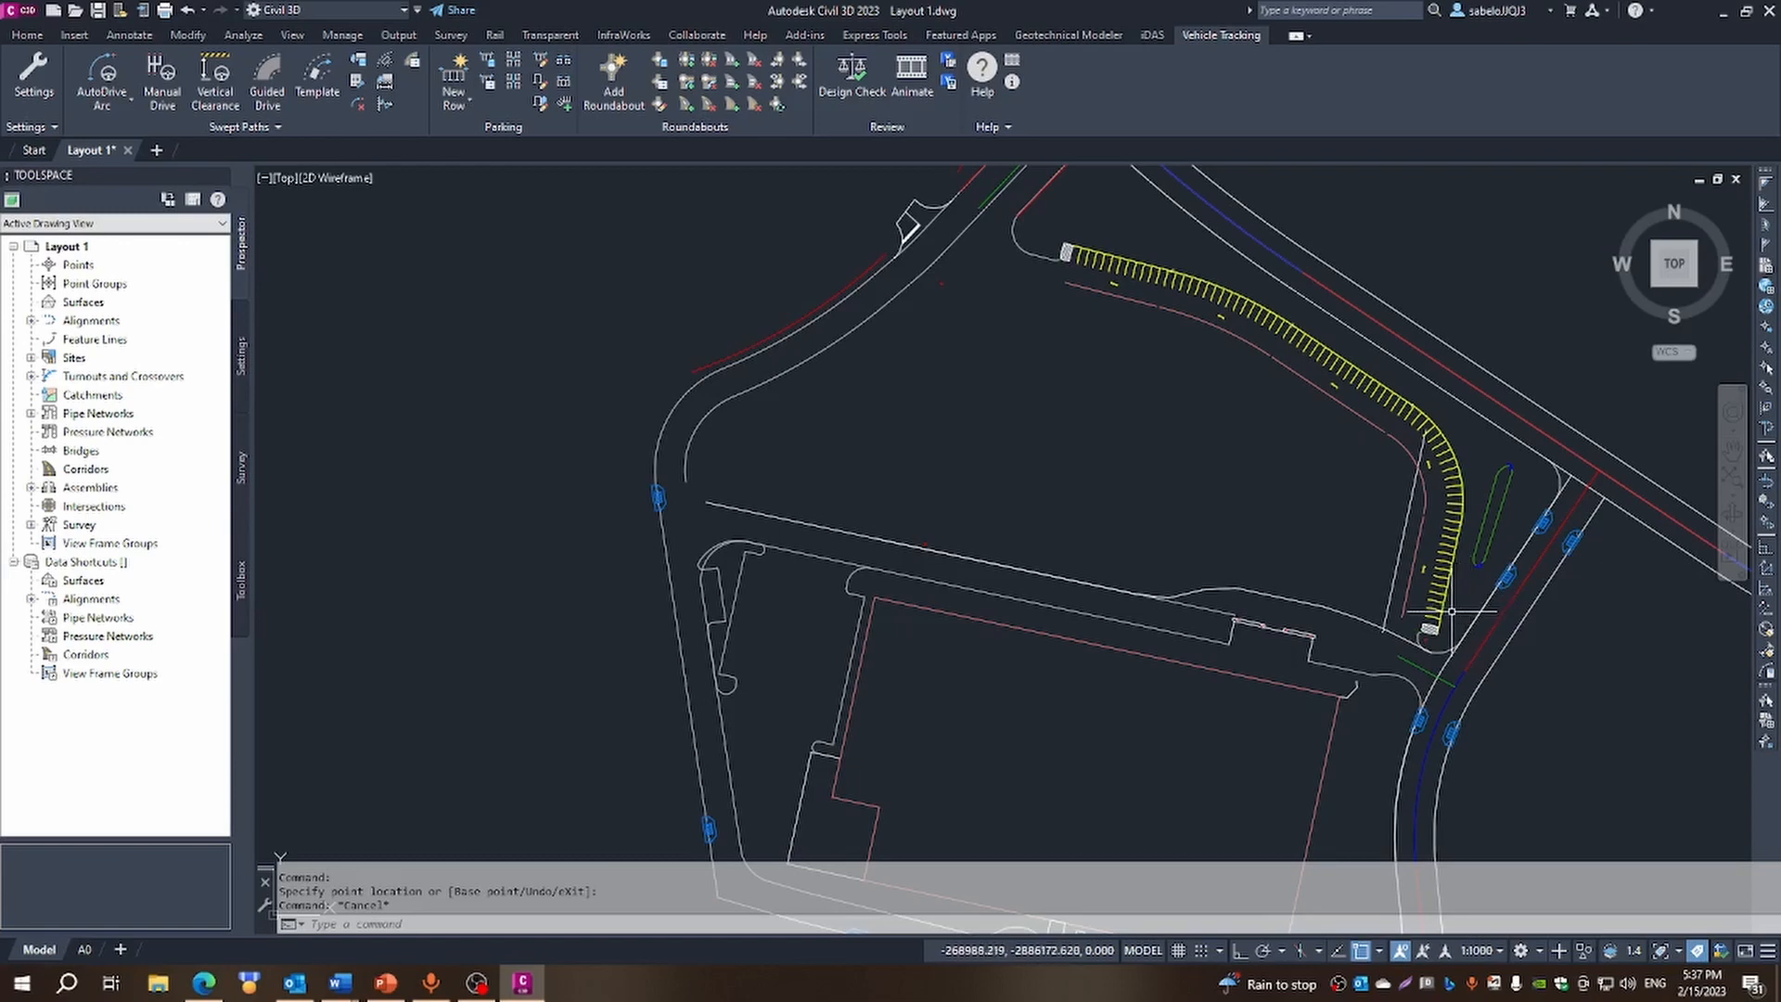
Create a parallel parking row directly on the straight line inside the eastern bend, with zero offset and bays on both sides
scroll(1444, 623, "up", 3)
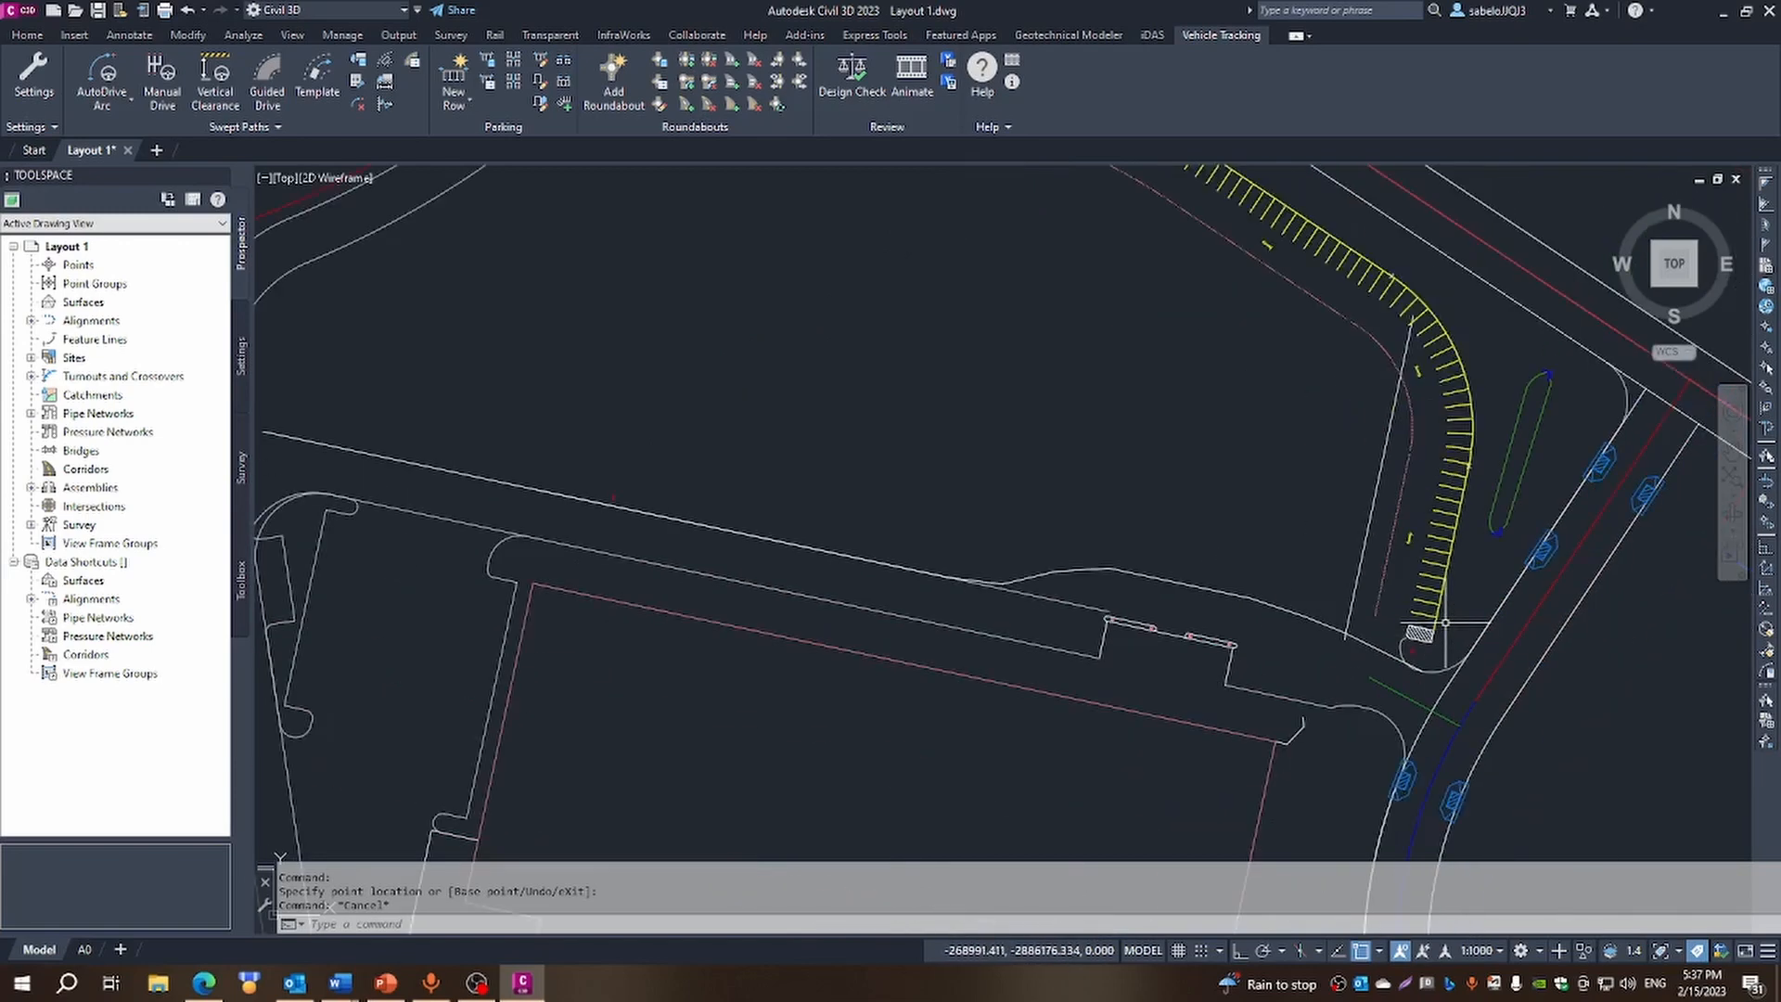
scroll(1443, 609, "down", 2)
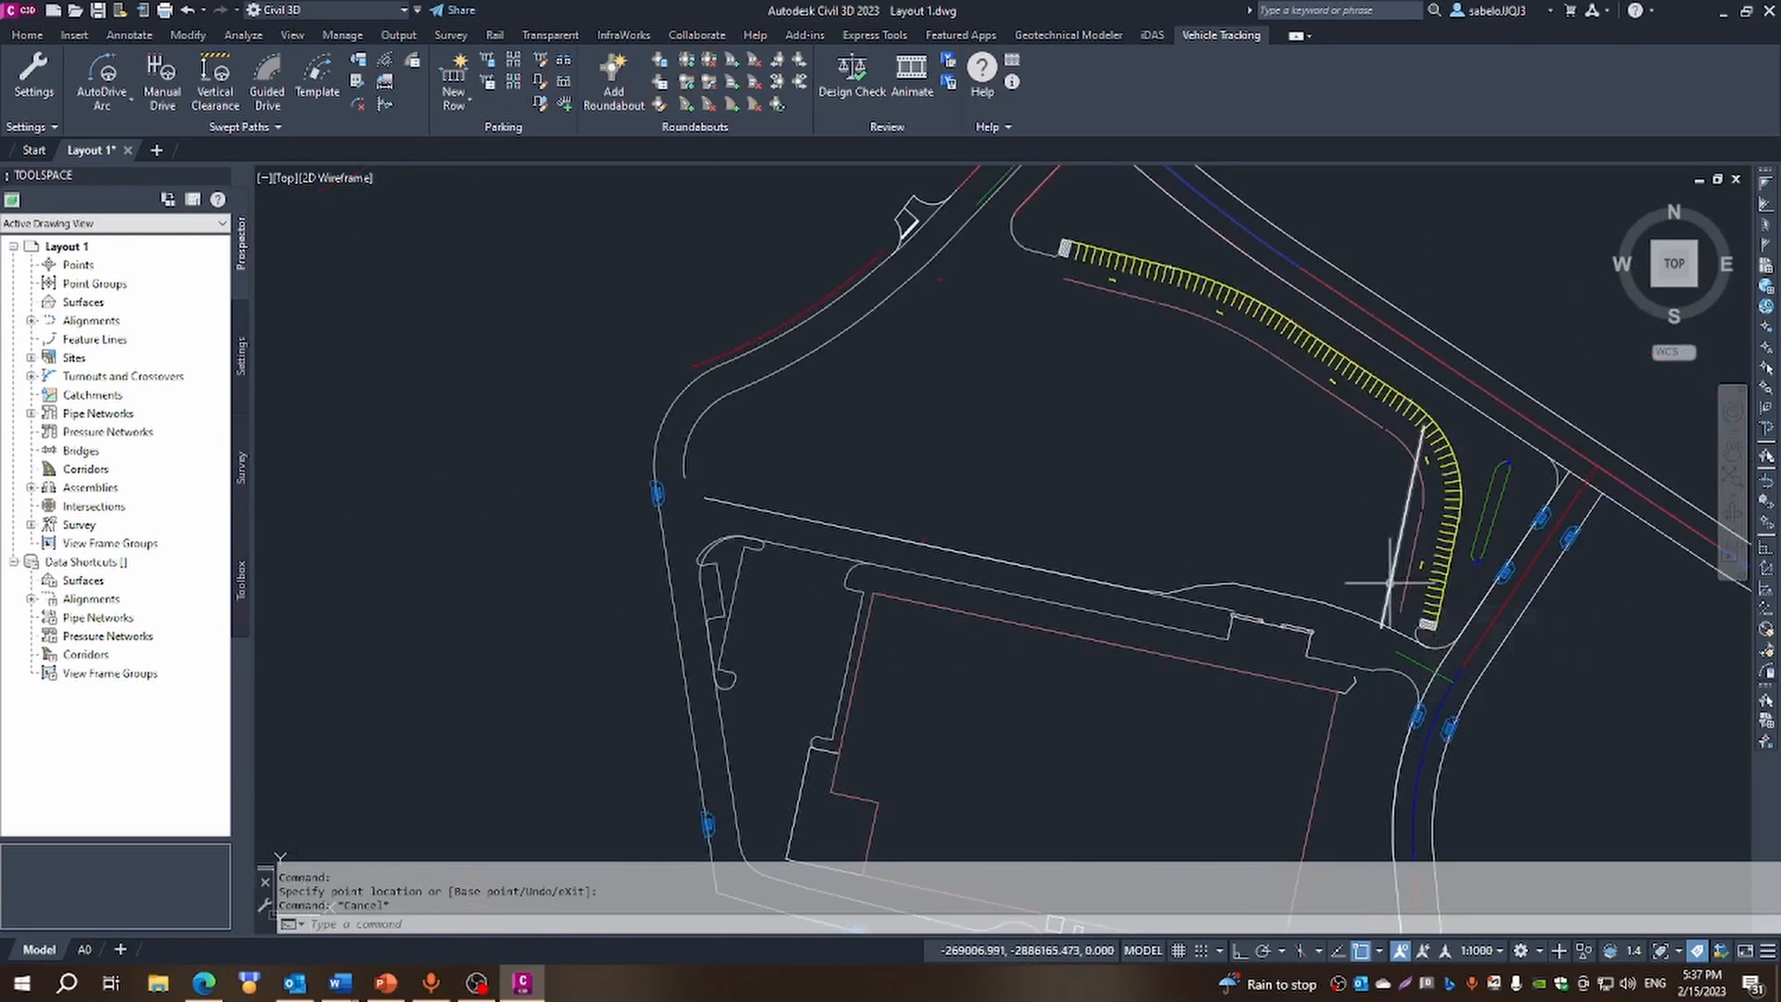
left_click(465, 100)
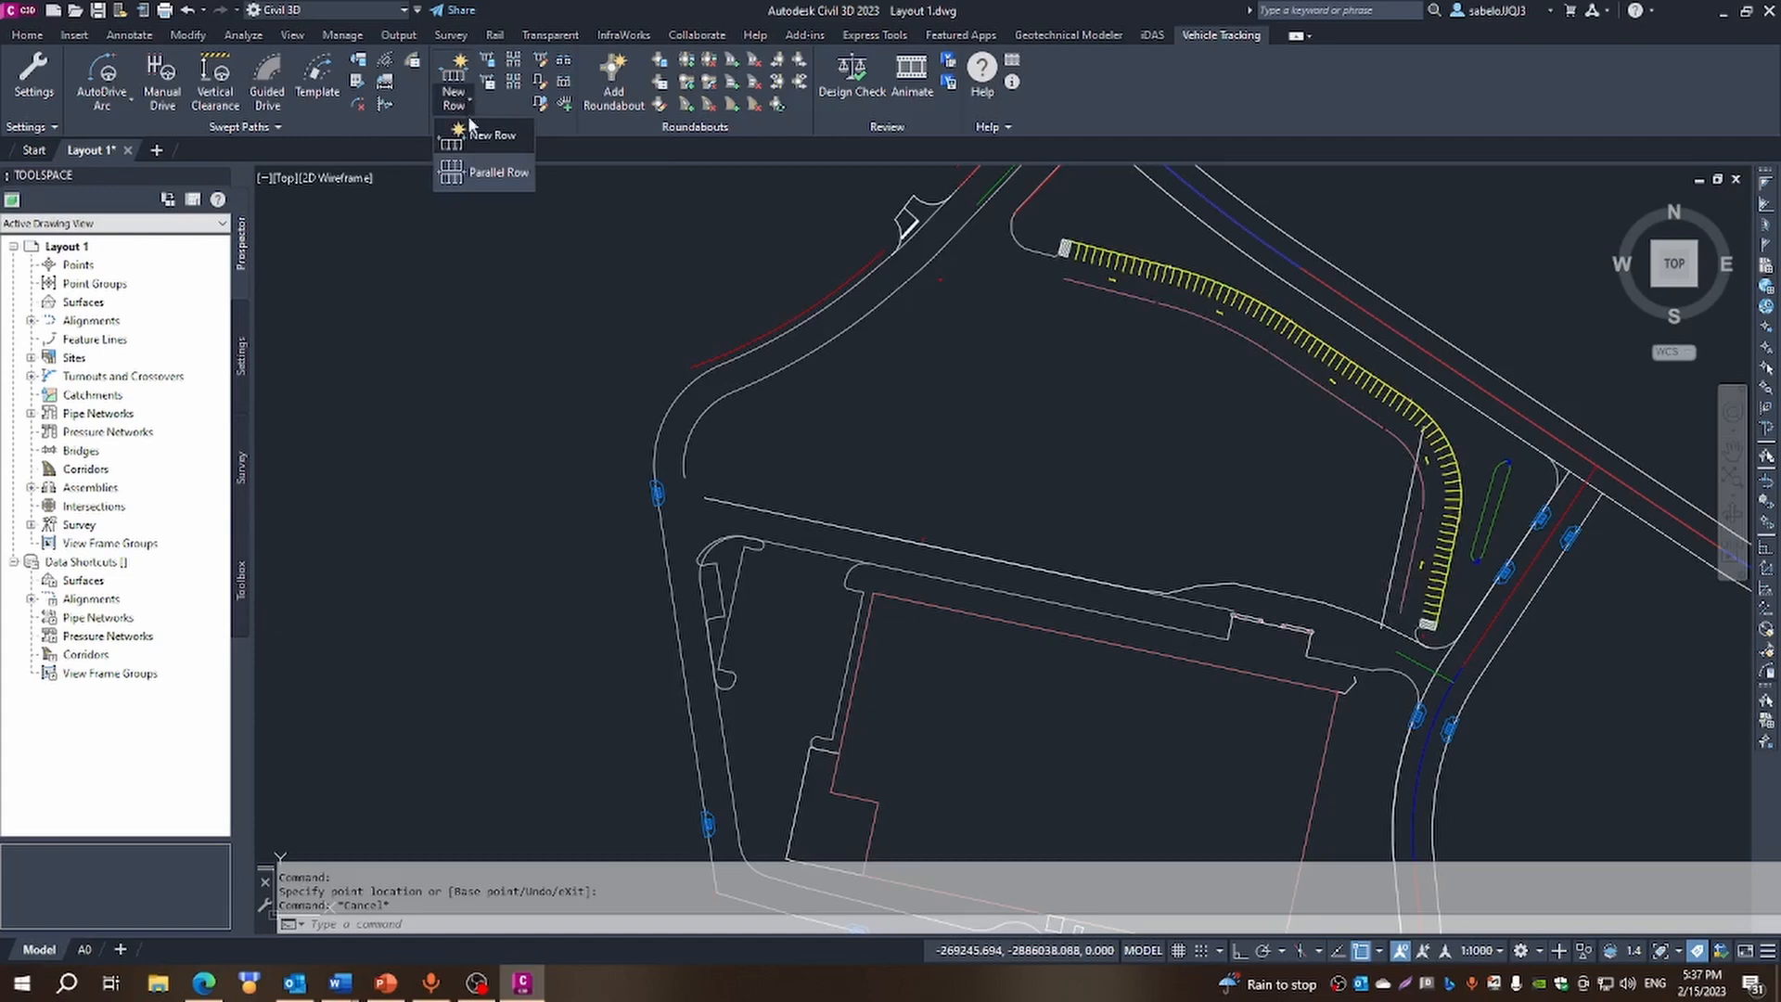
left_click(479, 169)
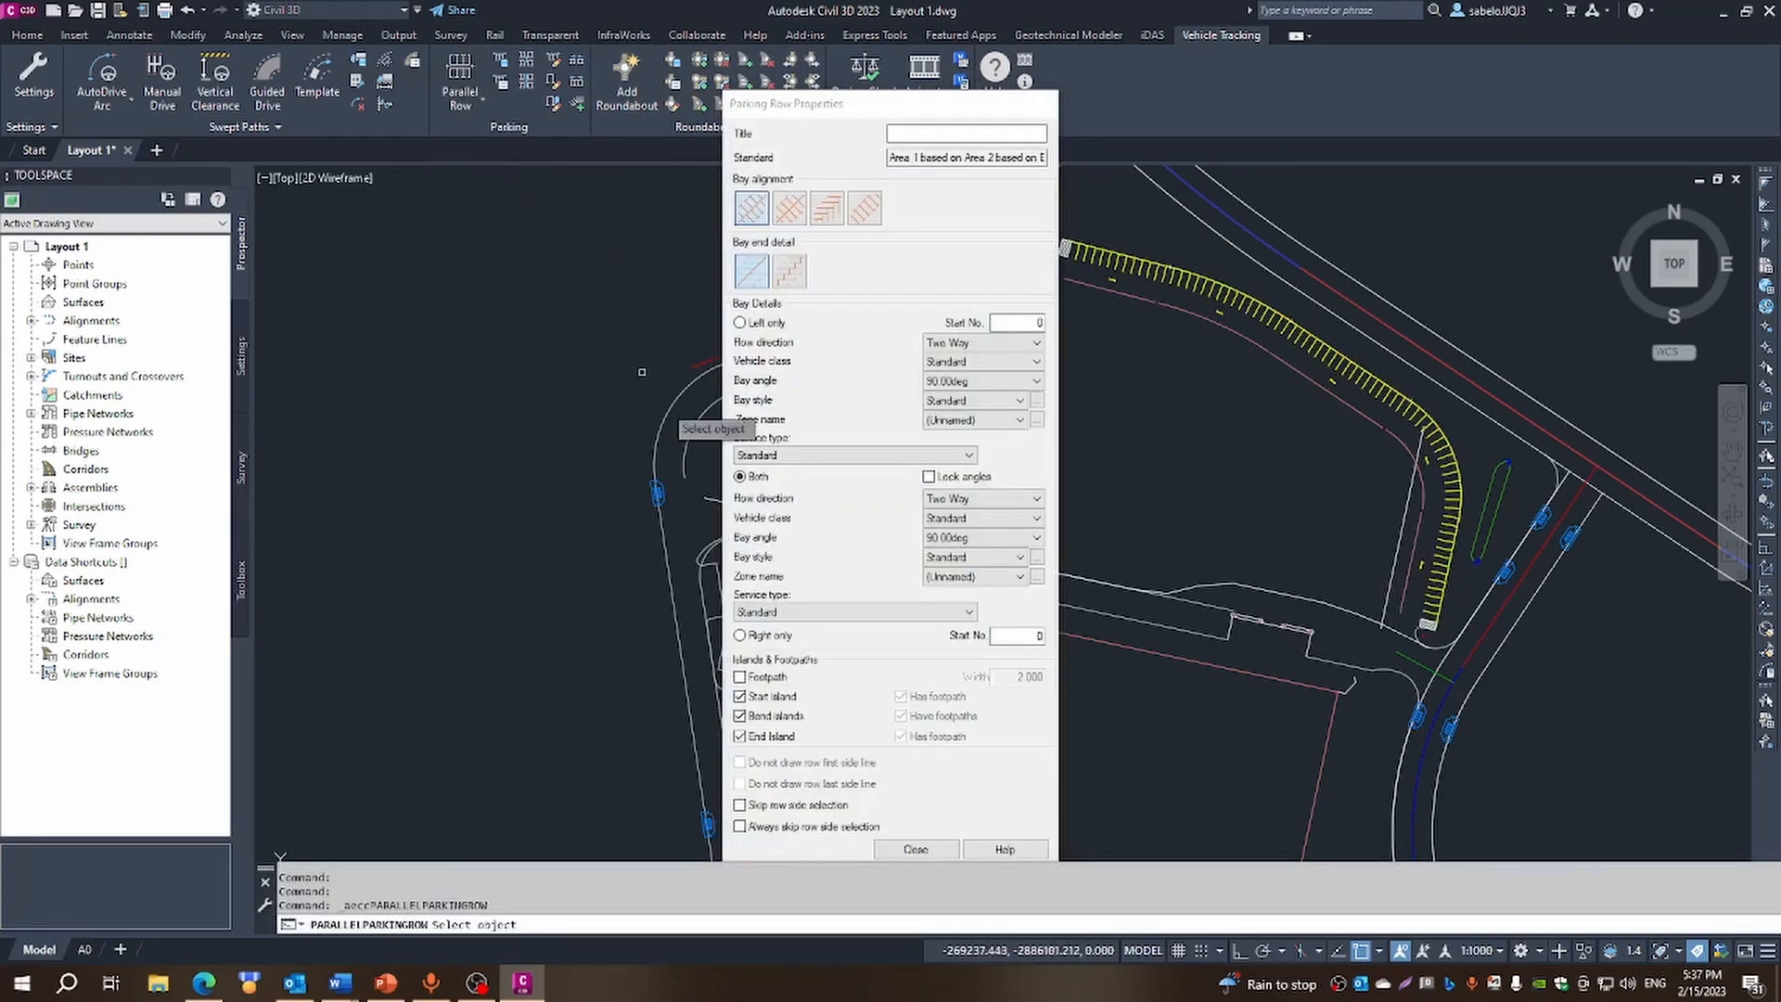
left_click(915, 850)
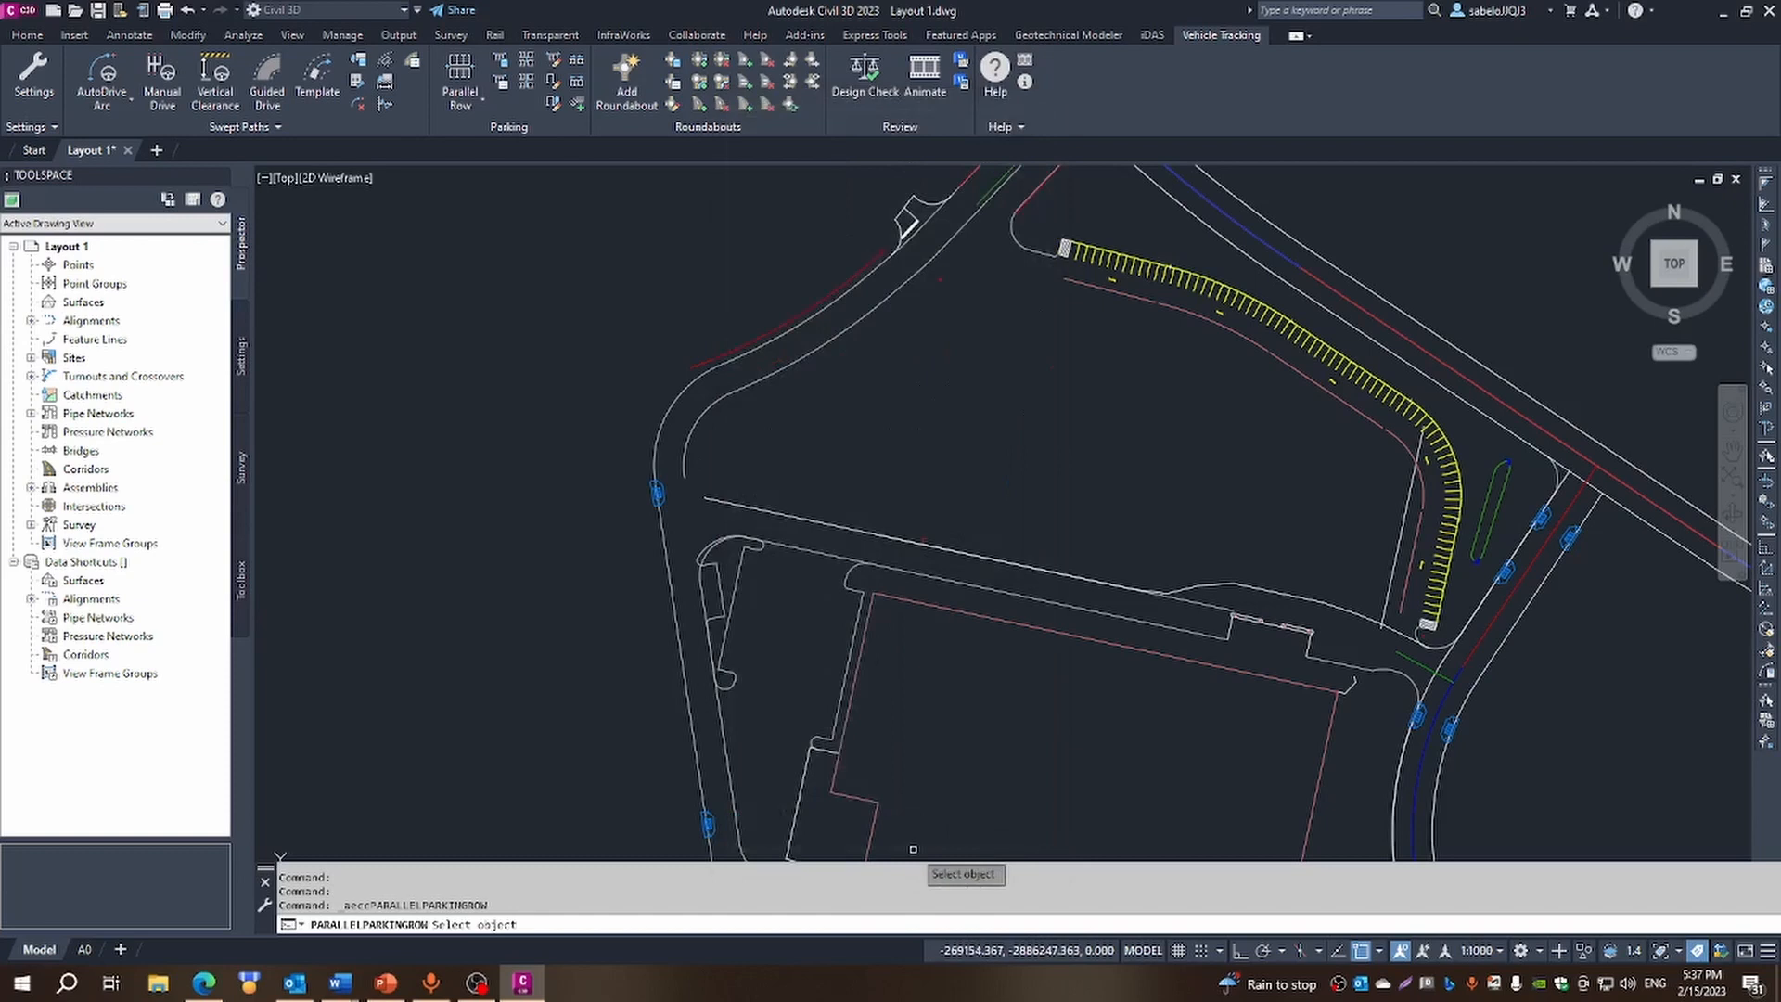
left_click(1383, 616)
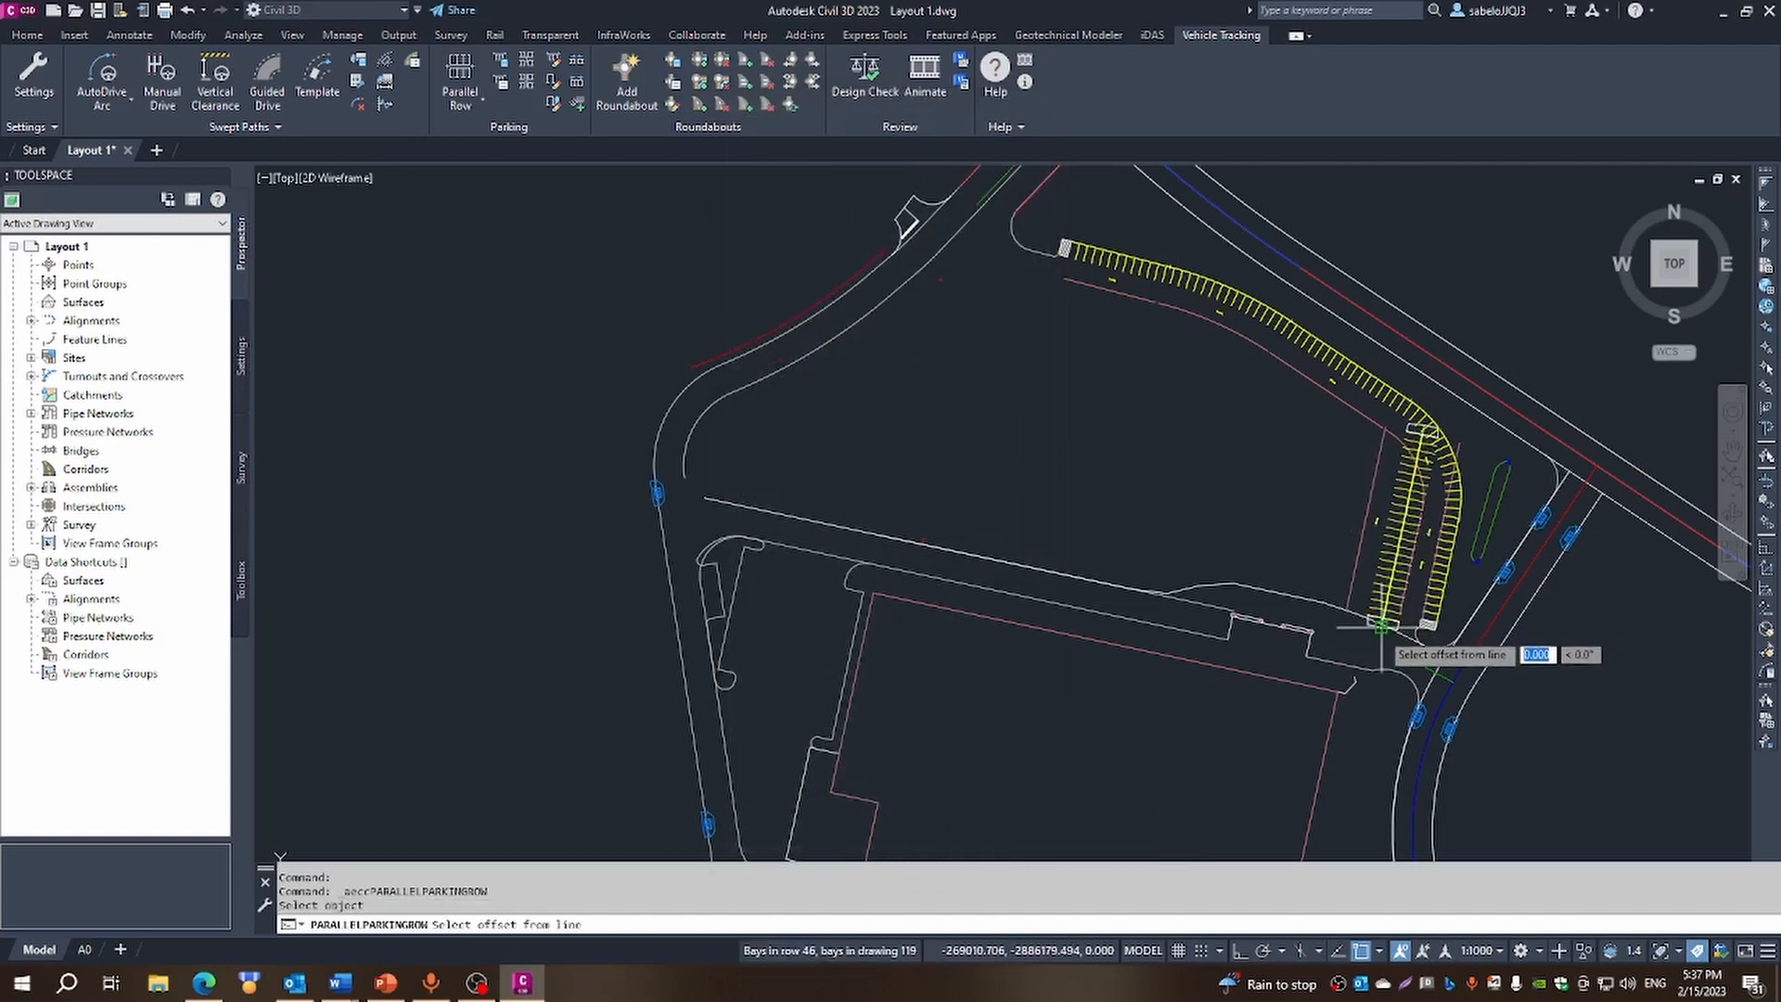
left_click(1382, 627)
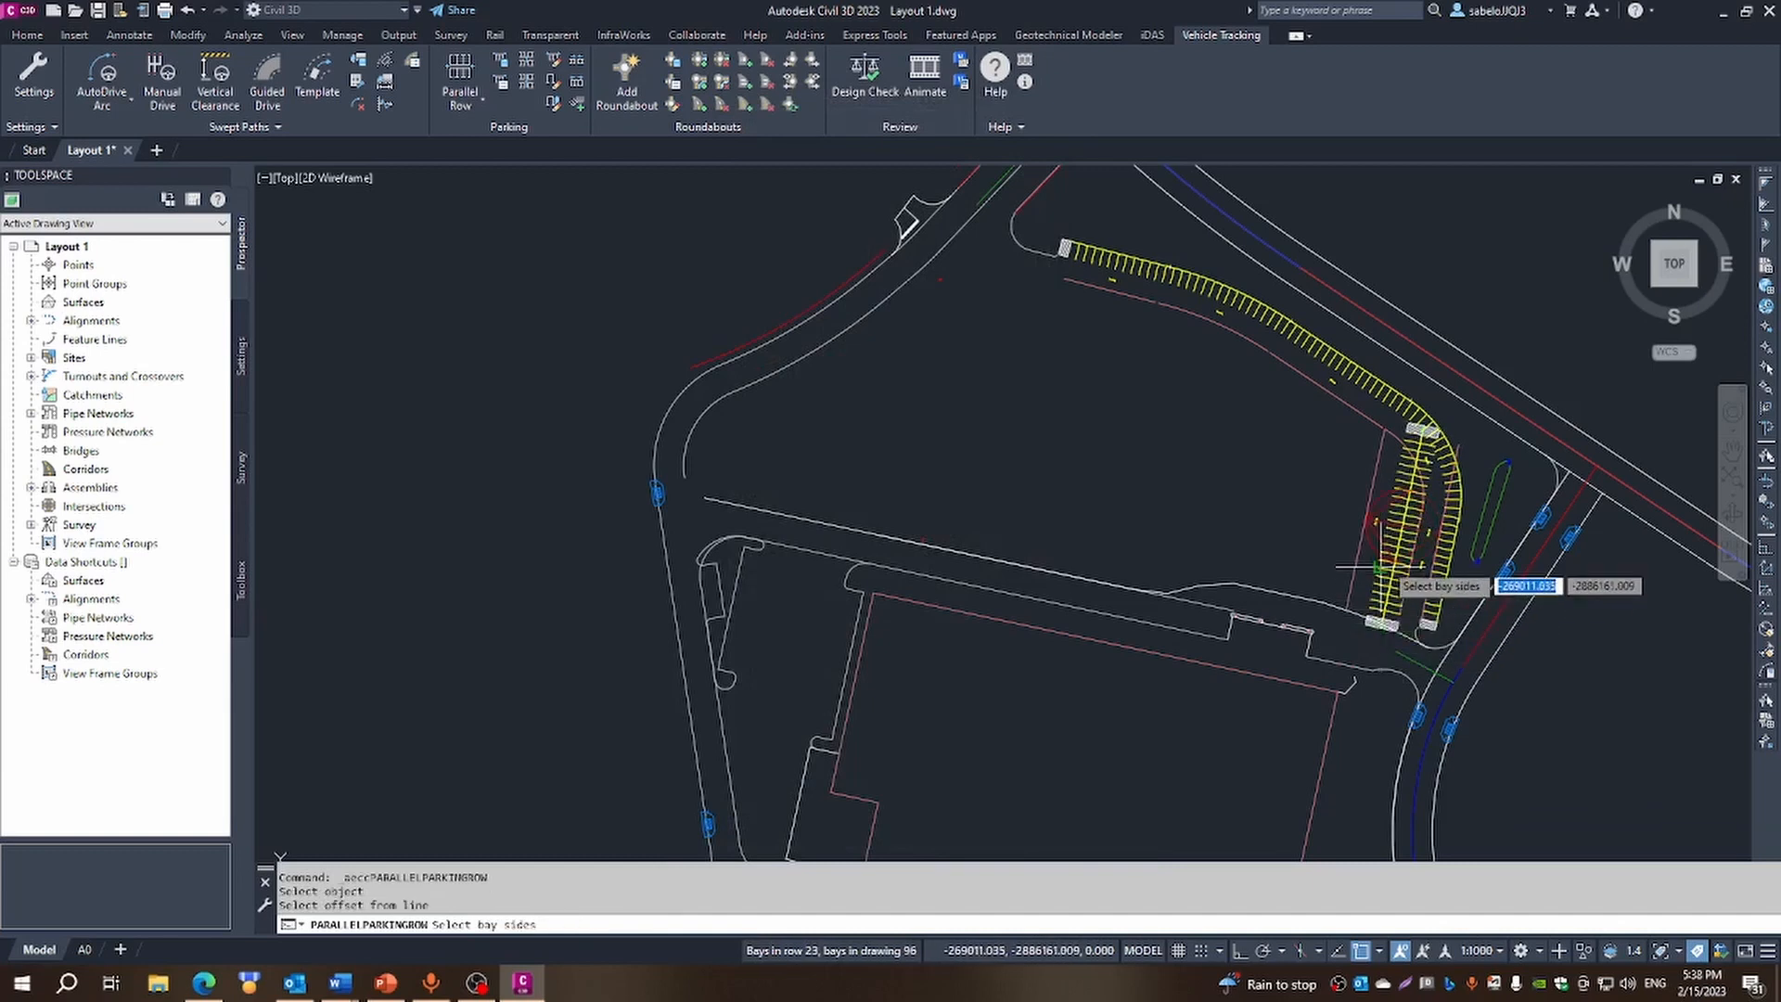
left_click(1402, 526)
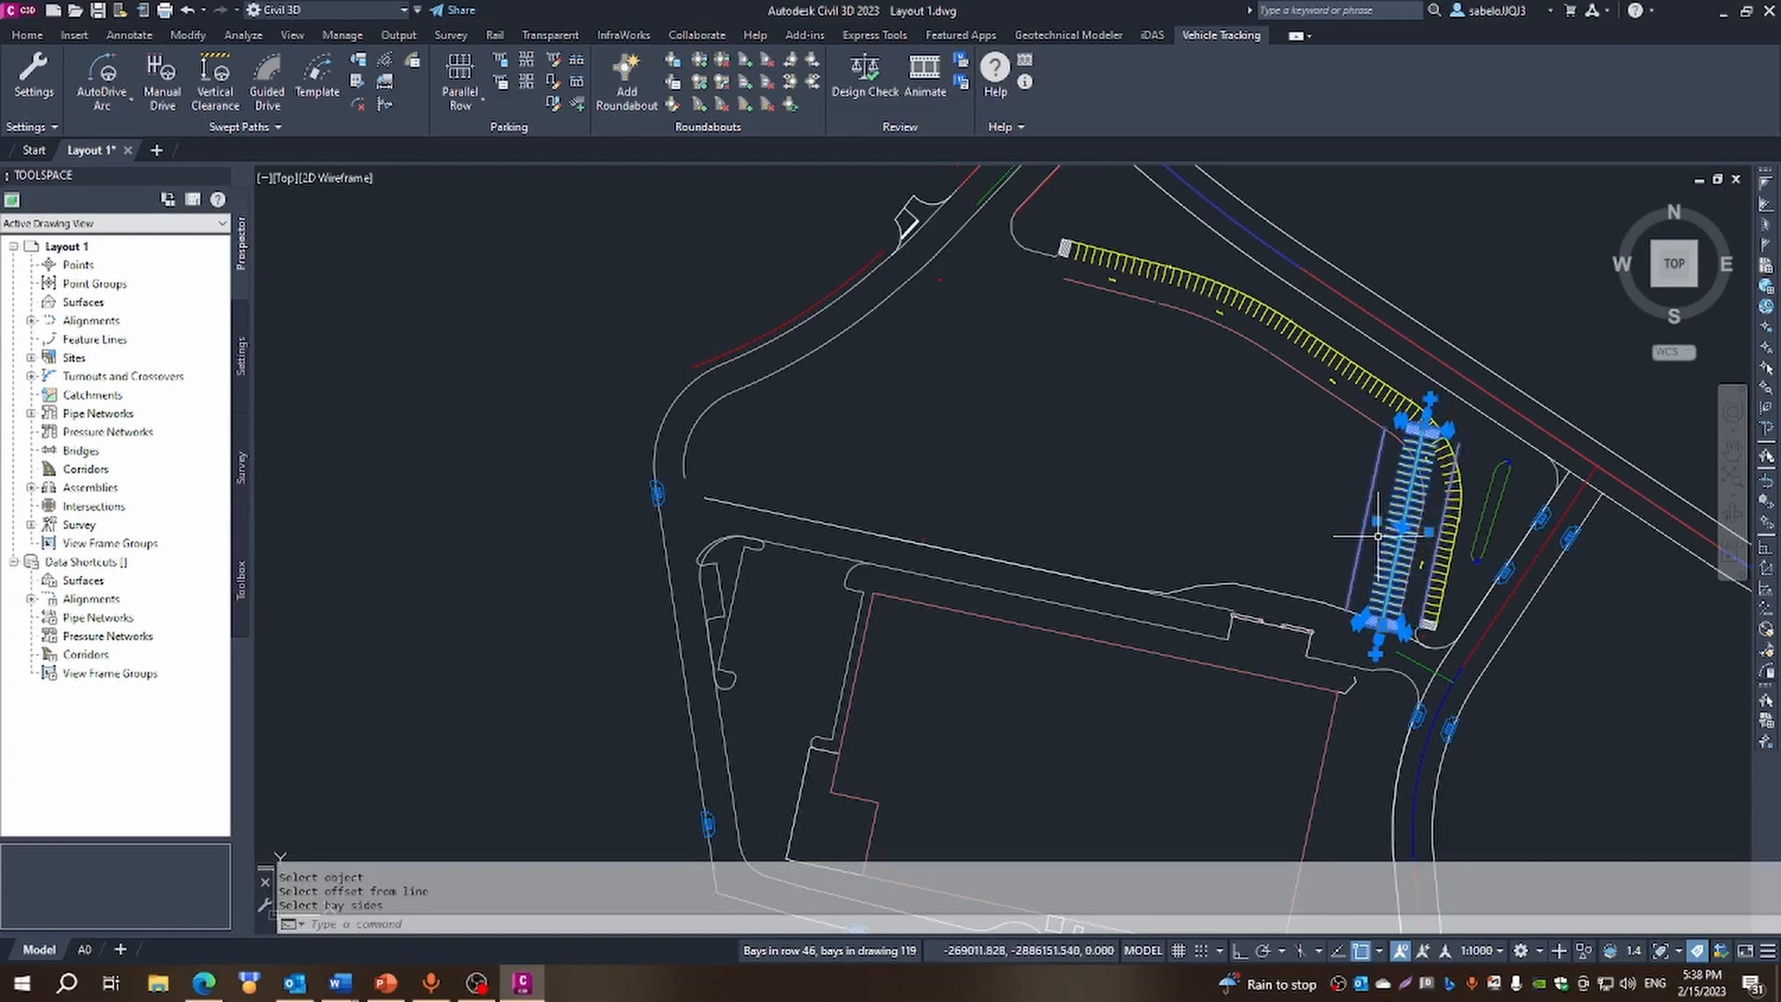
Add a second parallel row one aisle west of the first straight row, keeping bays on both sides
right_click(1377, 536)
left_click(1417, 550)
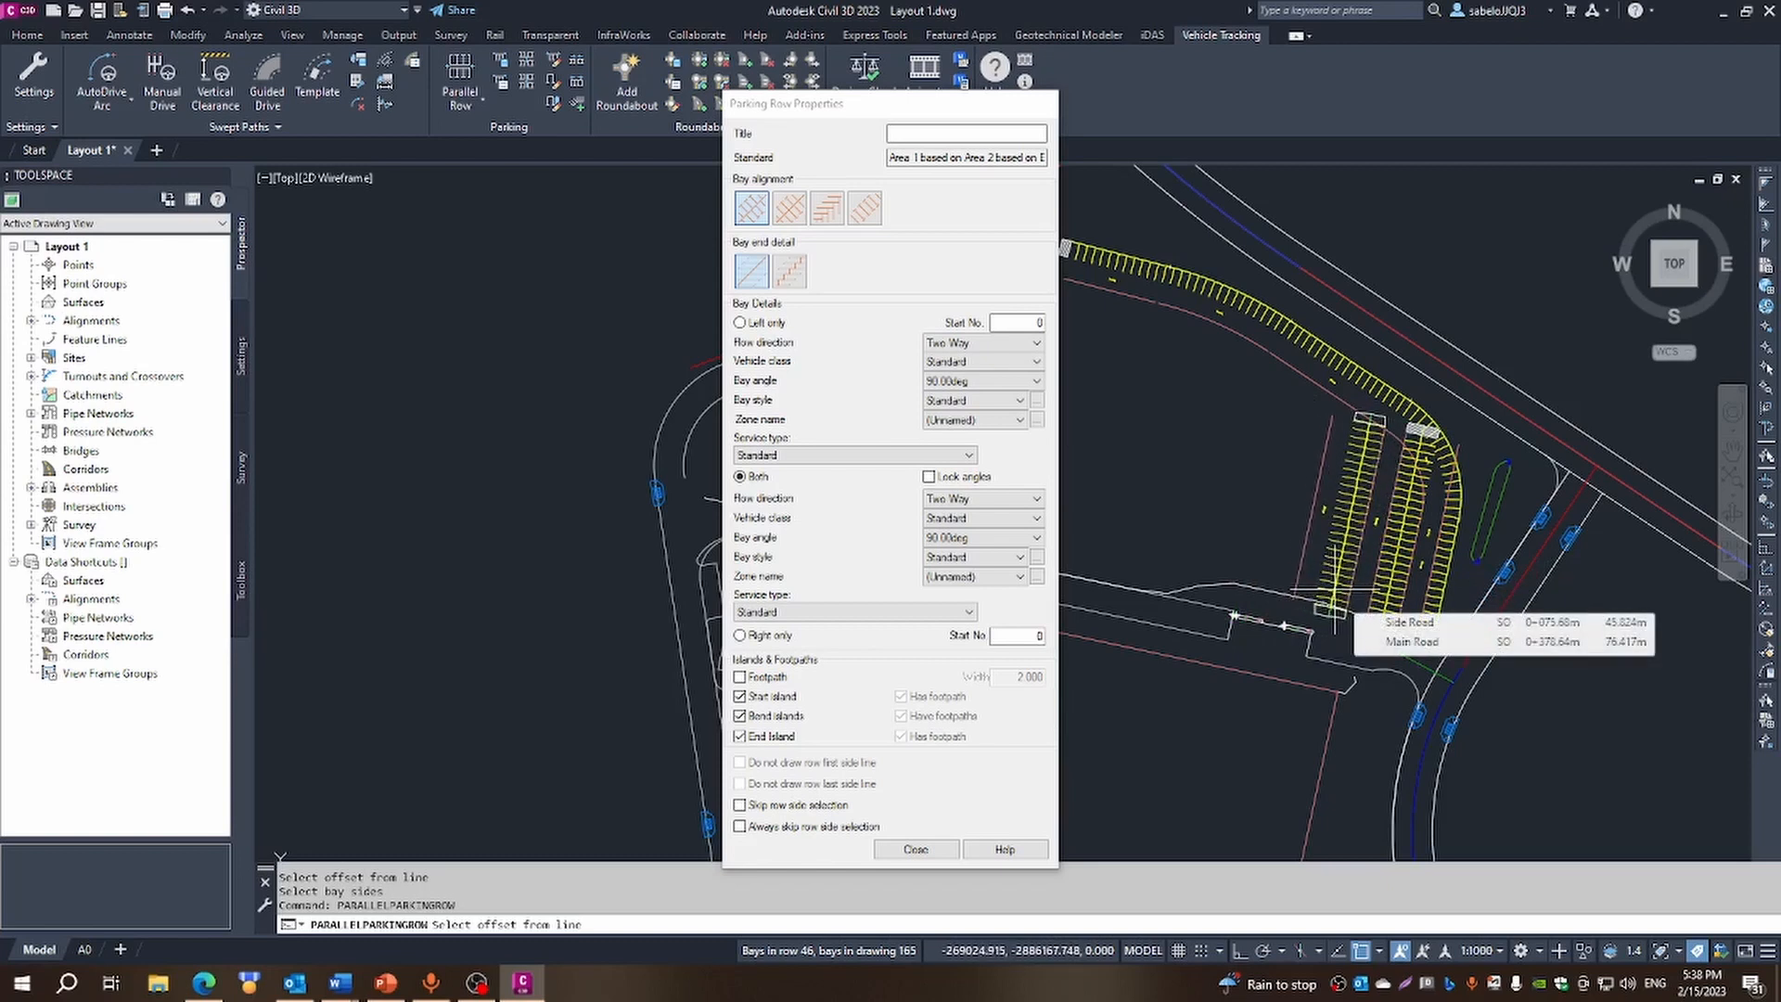
left_click(1333, 603)
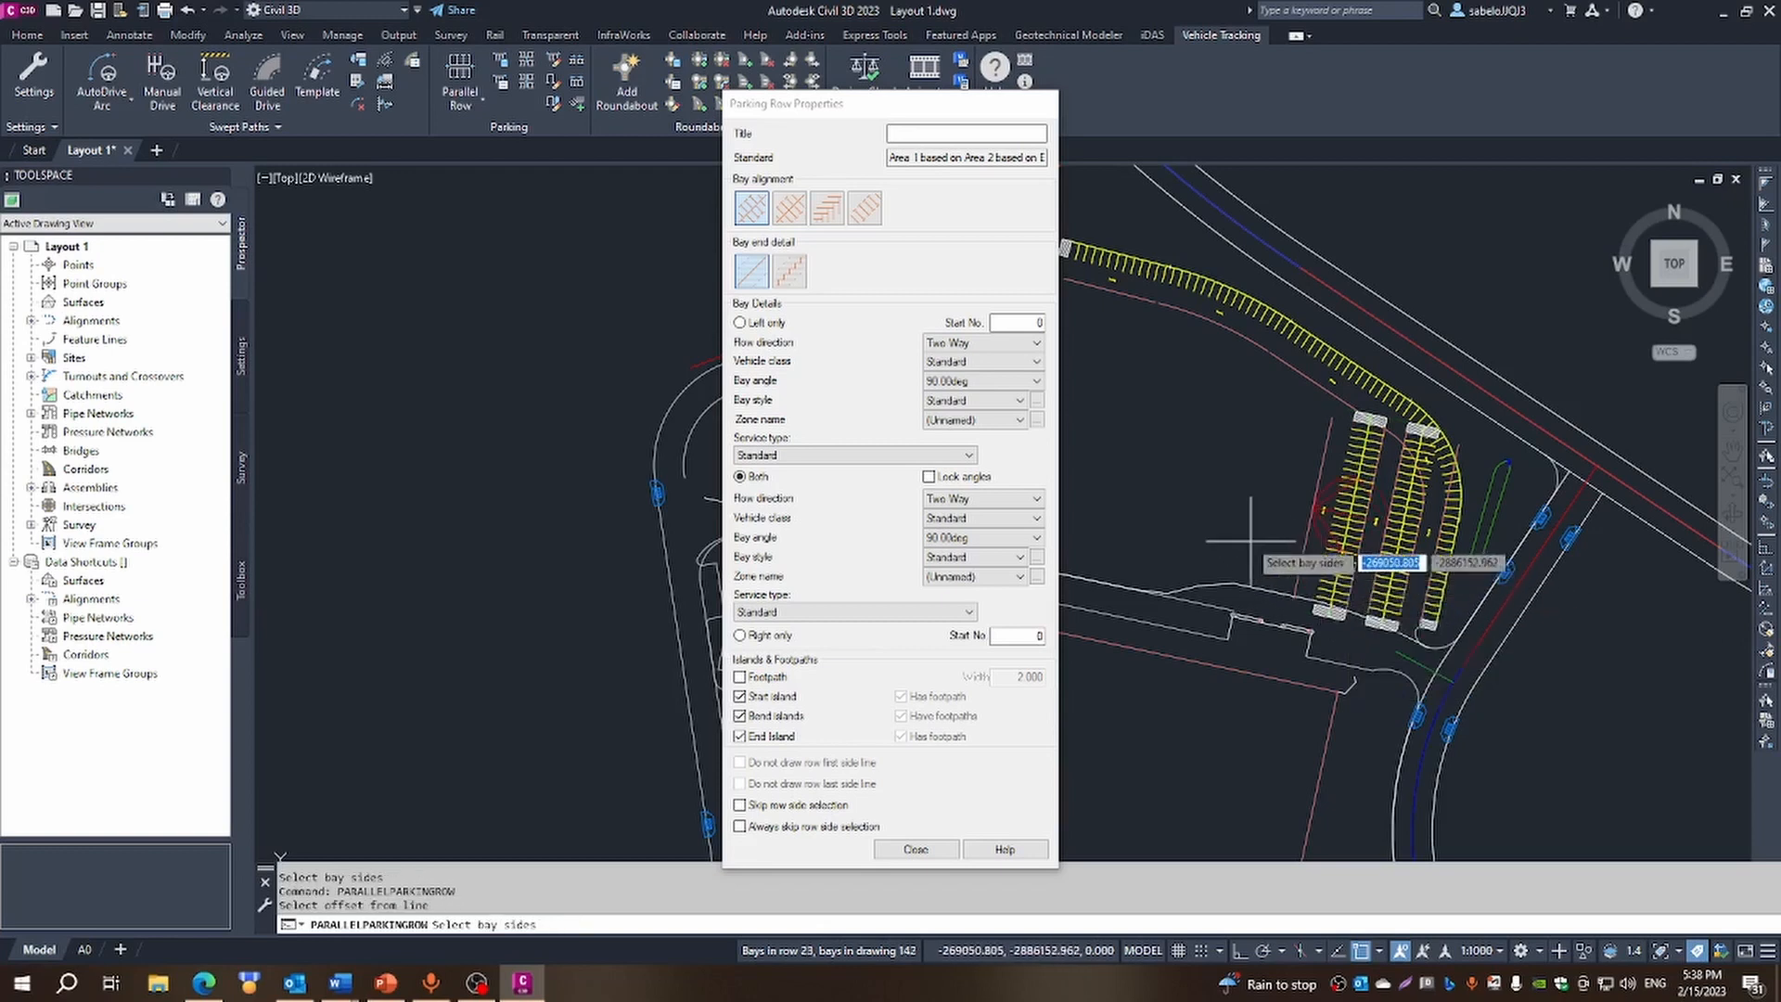
left_click(1350, 515)
Add a third parallel row one aisle further west with bays on both sides, and deselect it
right_click(1280, 511)
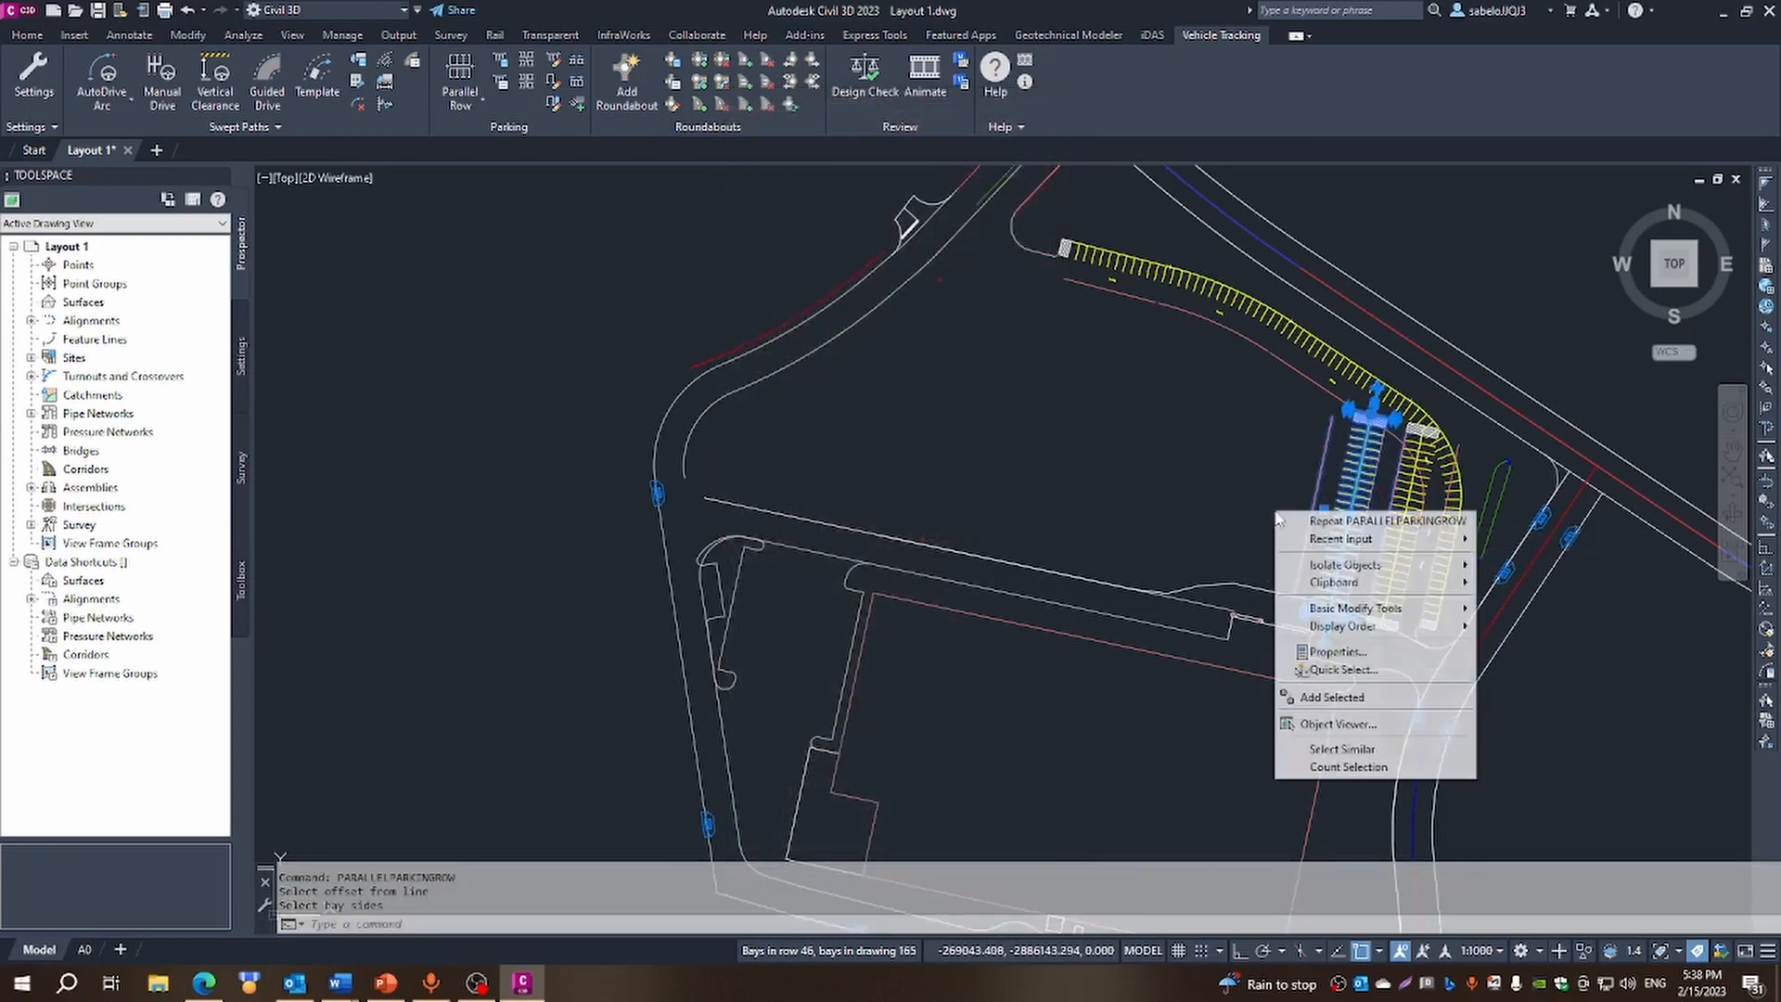
left_click(1317, 522)
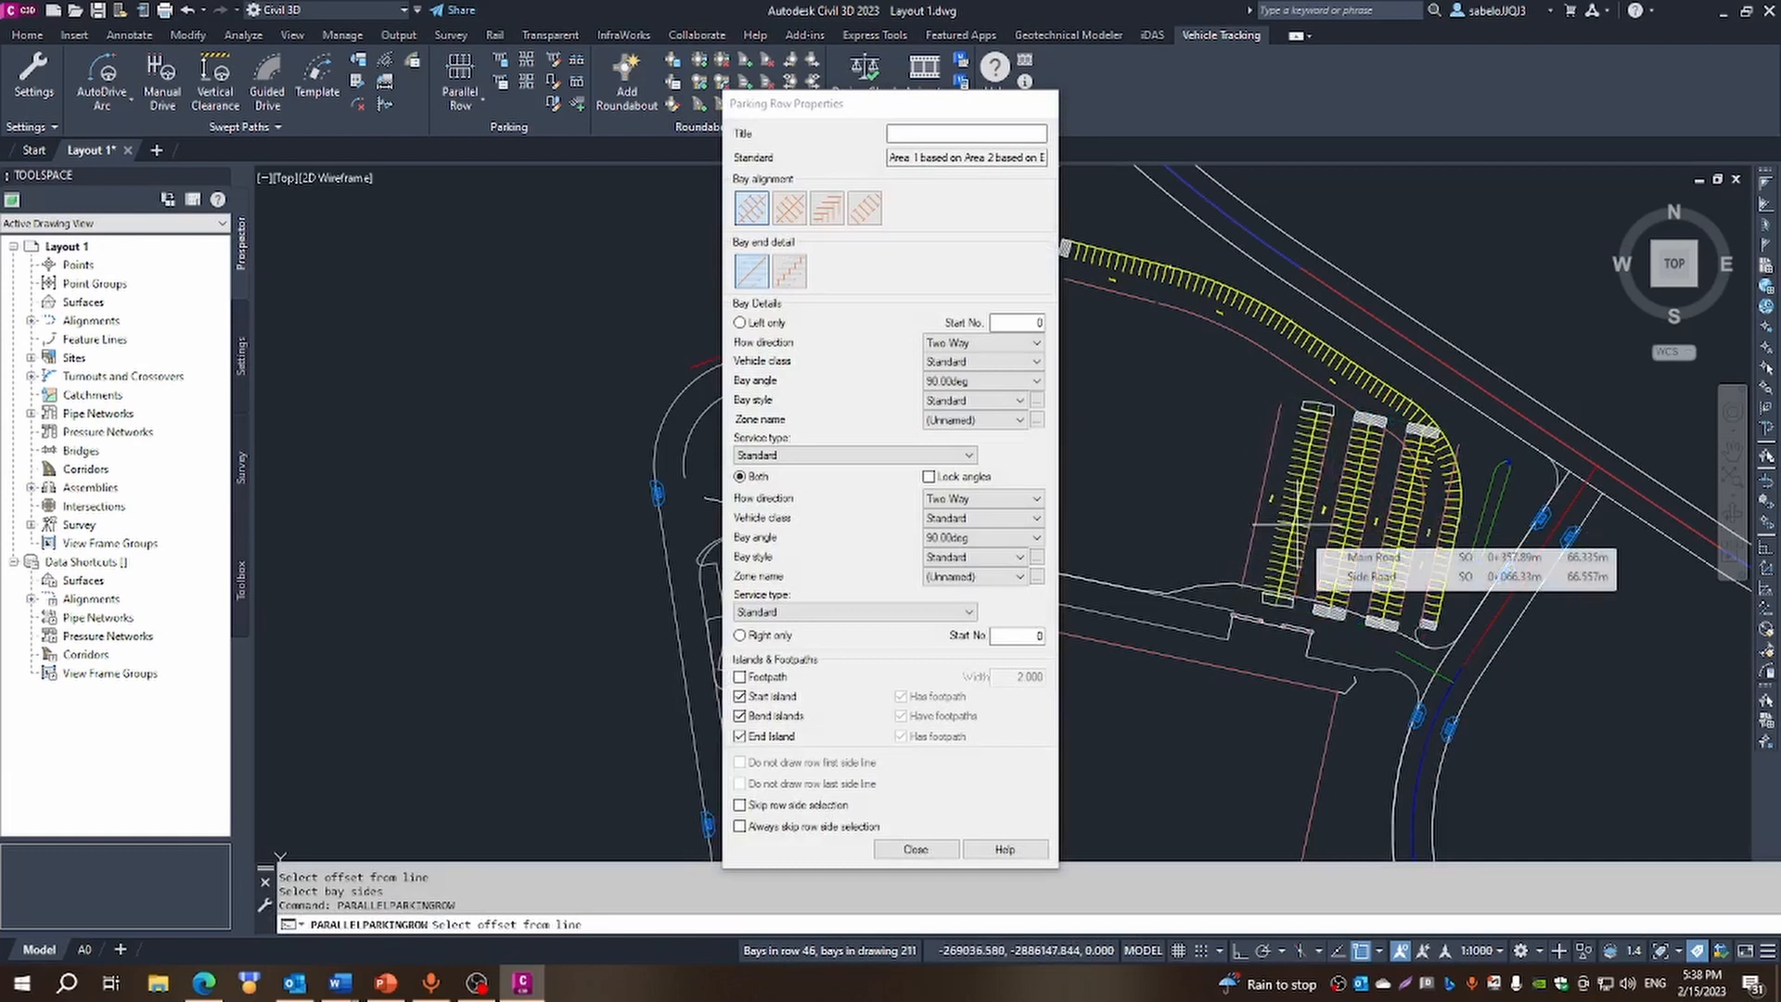
left_click(1295, 524)
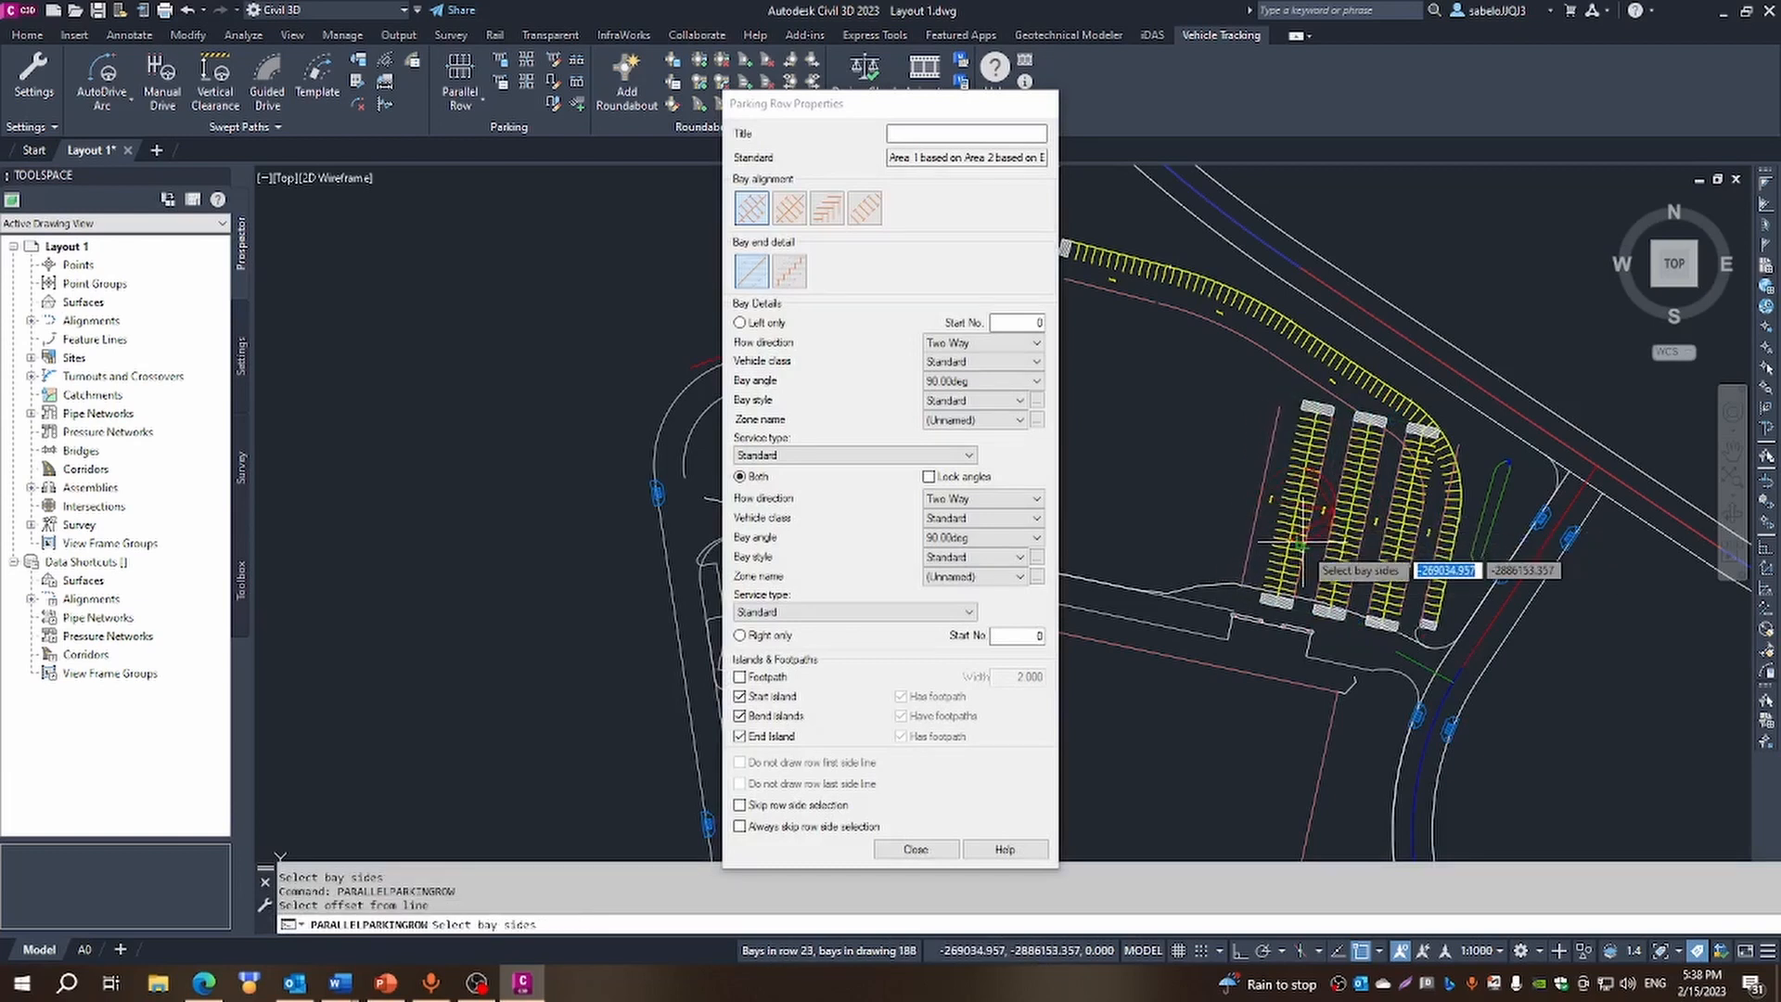
key("Escape")
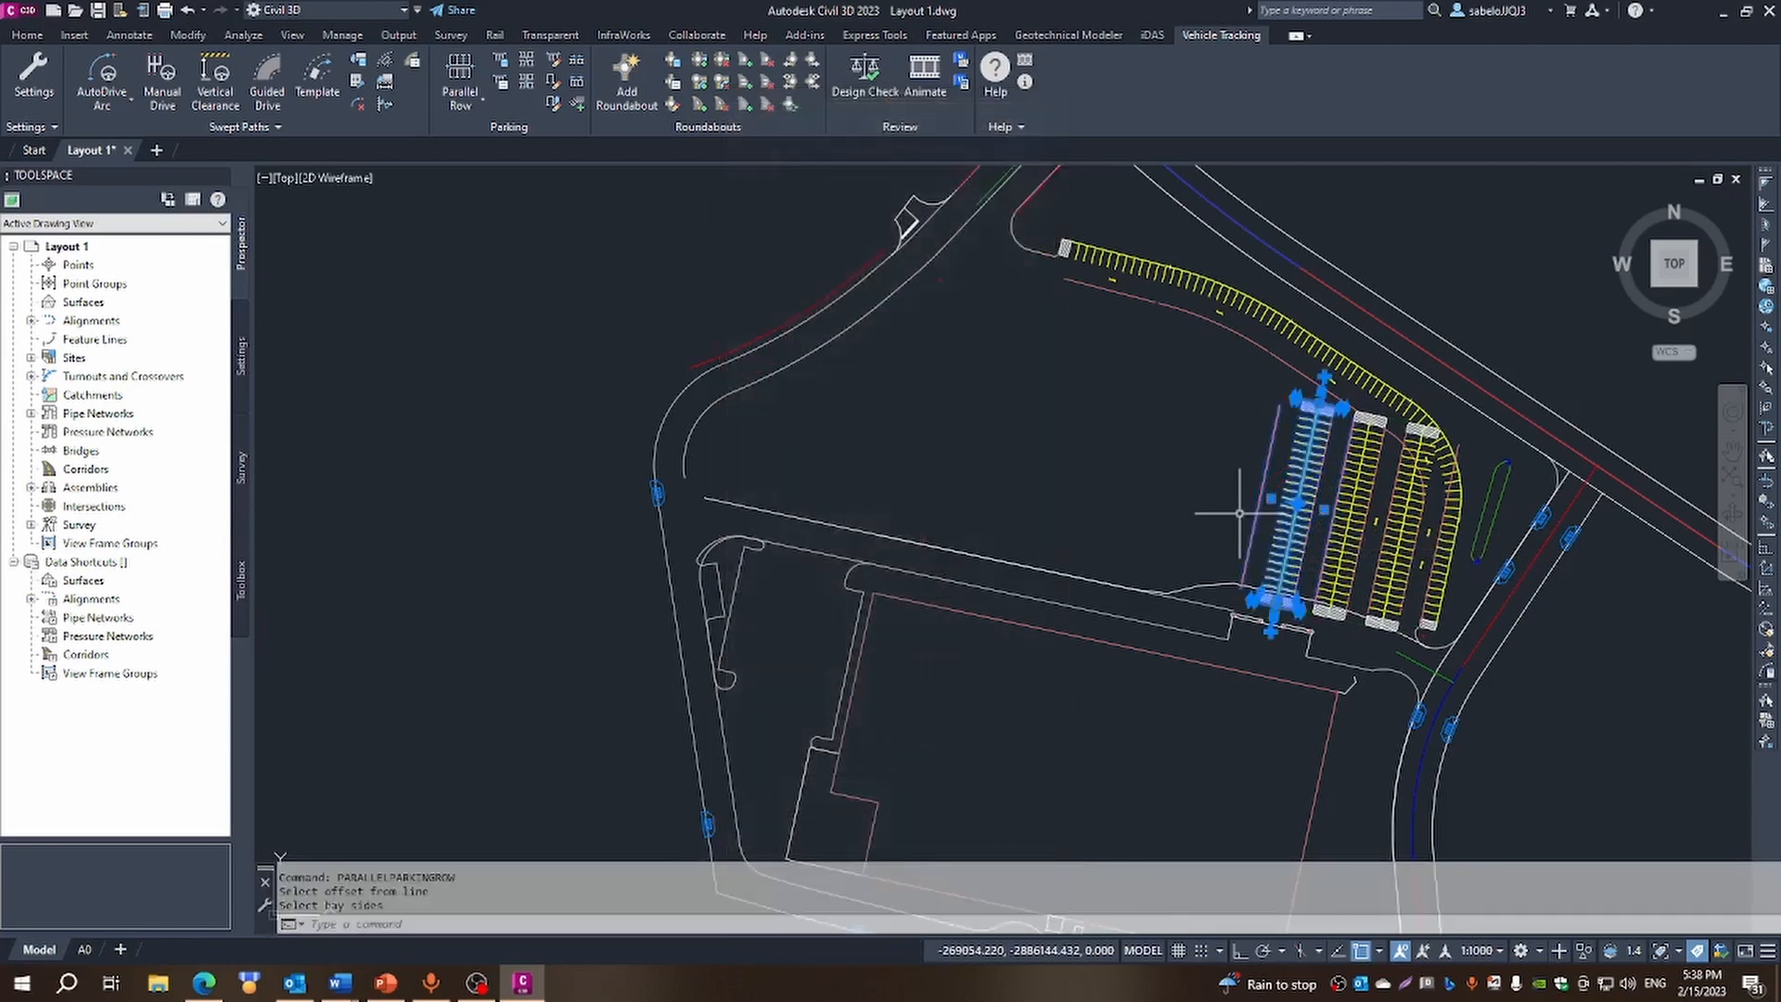
Shorten the easternmost straight row by moving its northern end back to the curved aisle line of the kerb row
scroll(1456, 465, "up", 5)
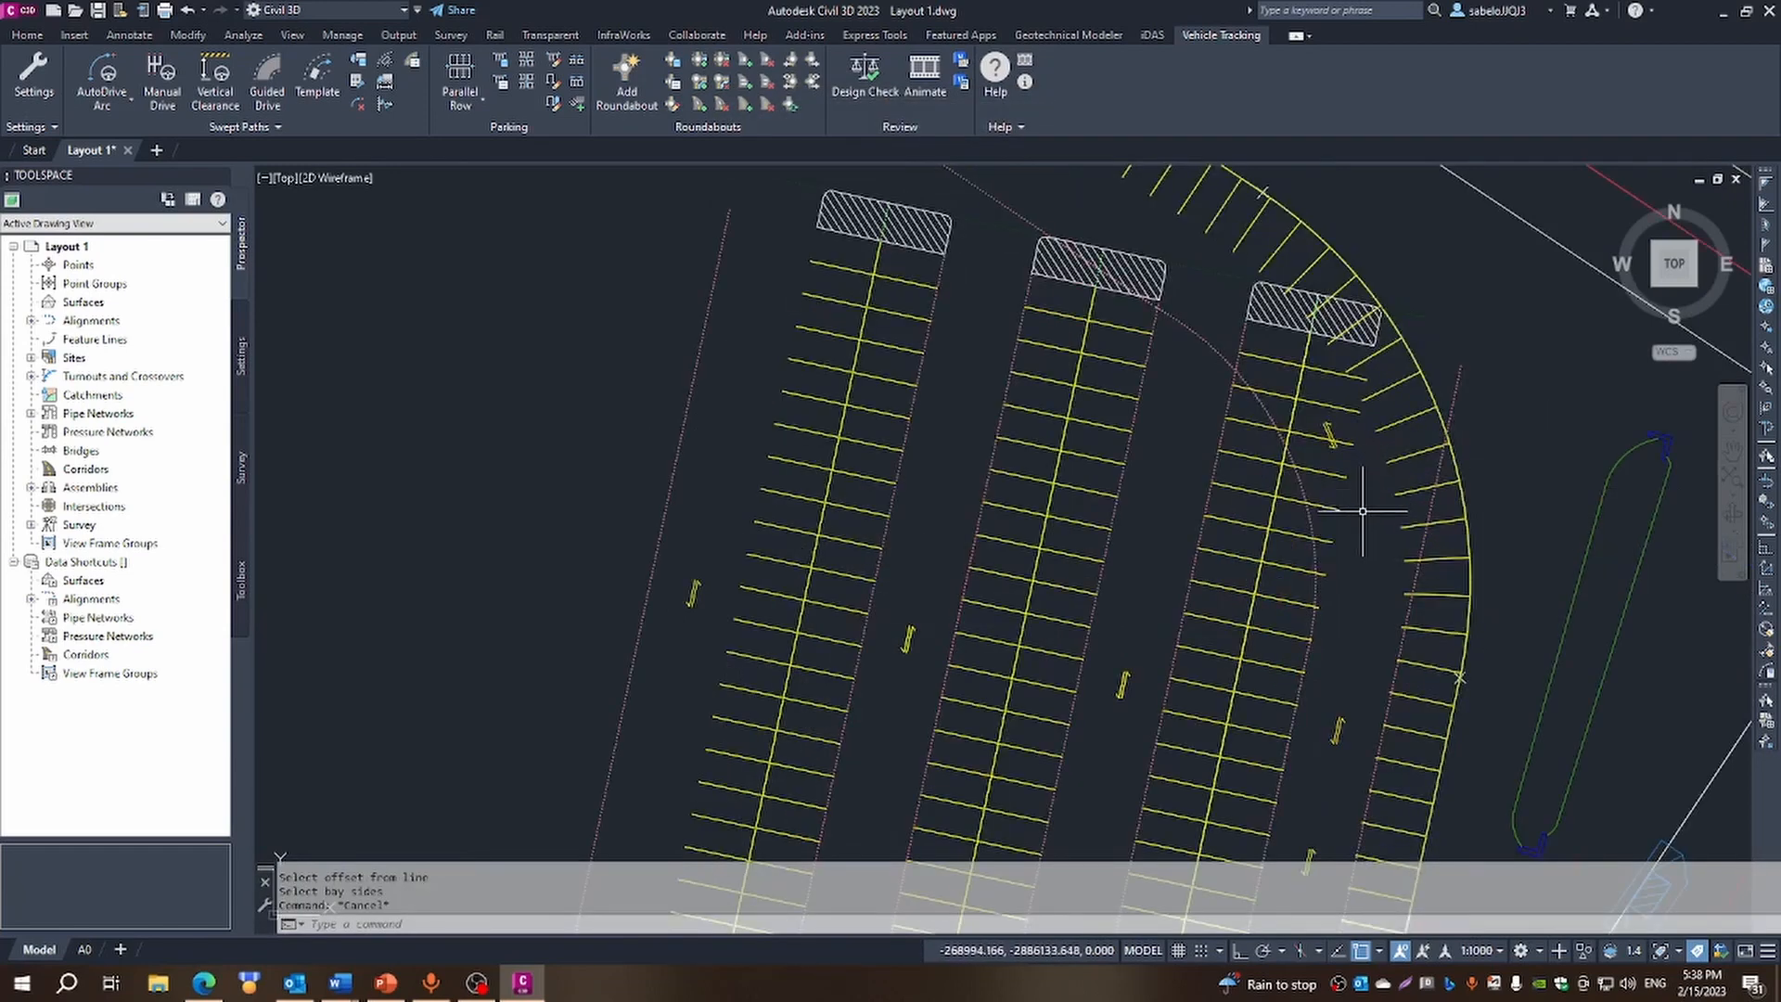
left_click(1307, 466)
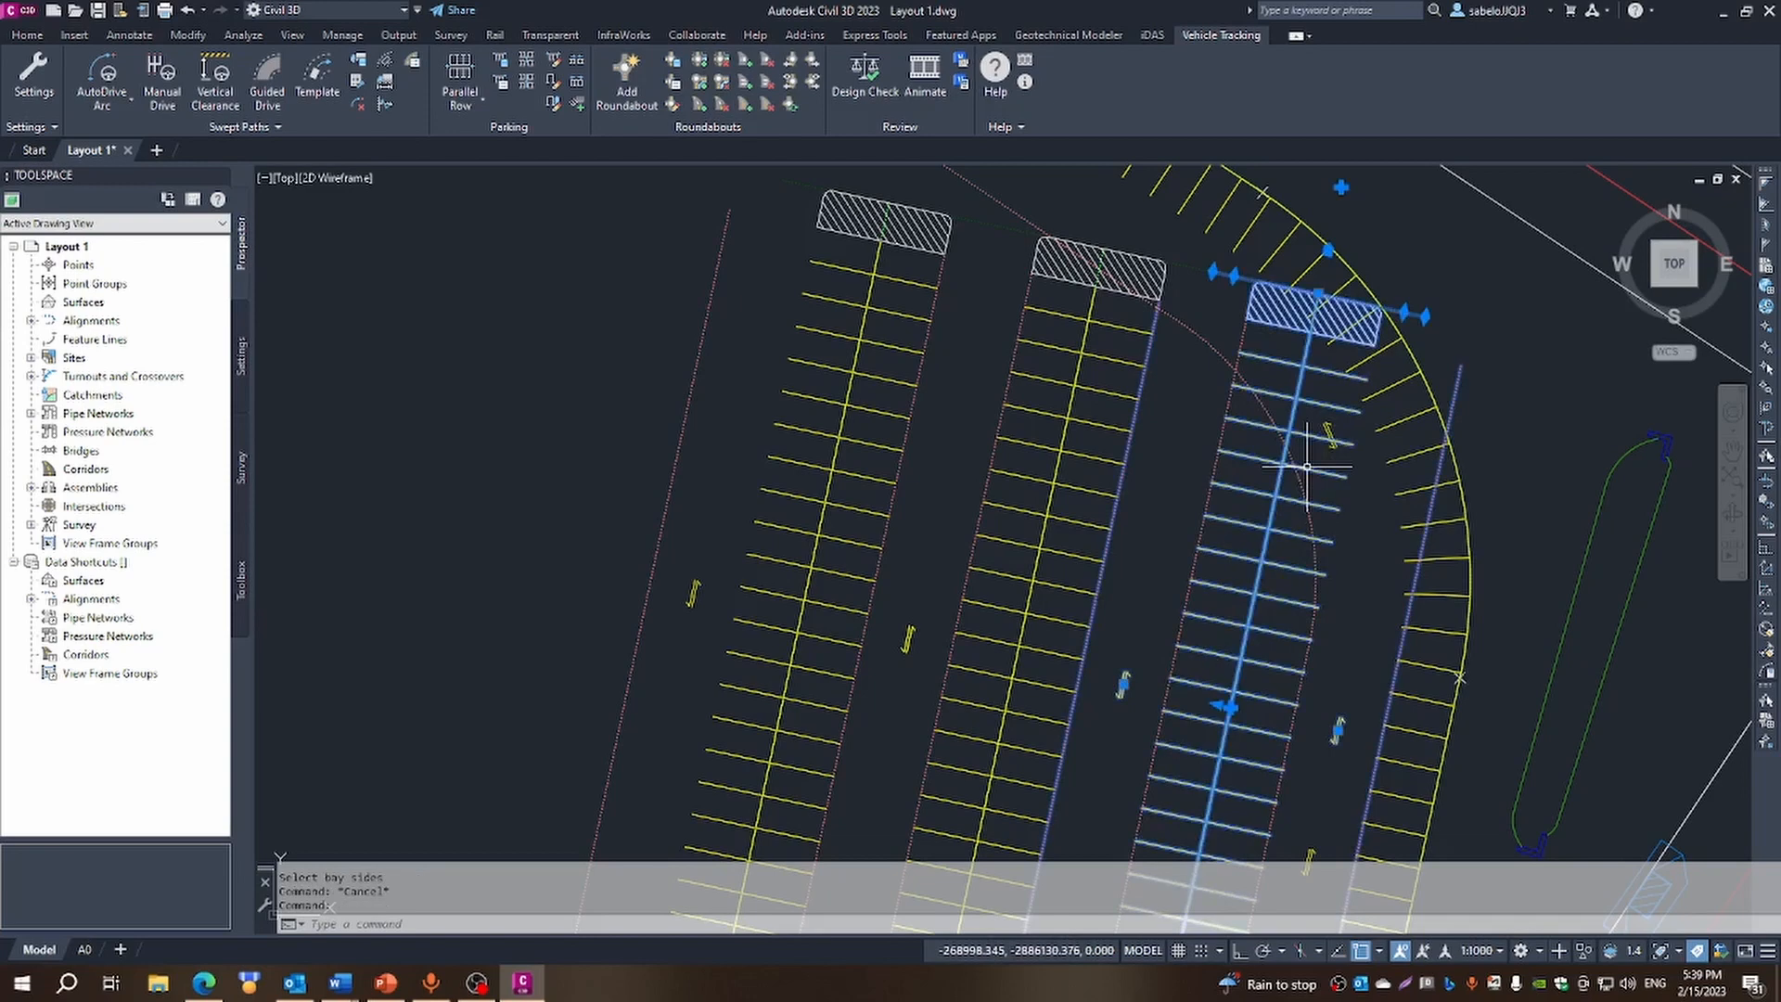
left_click(1318, 293)
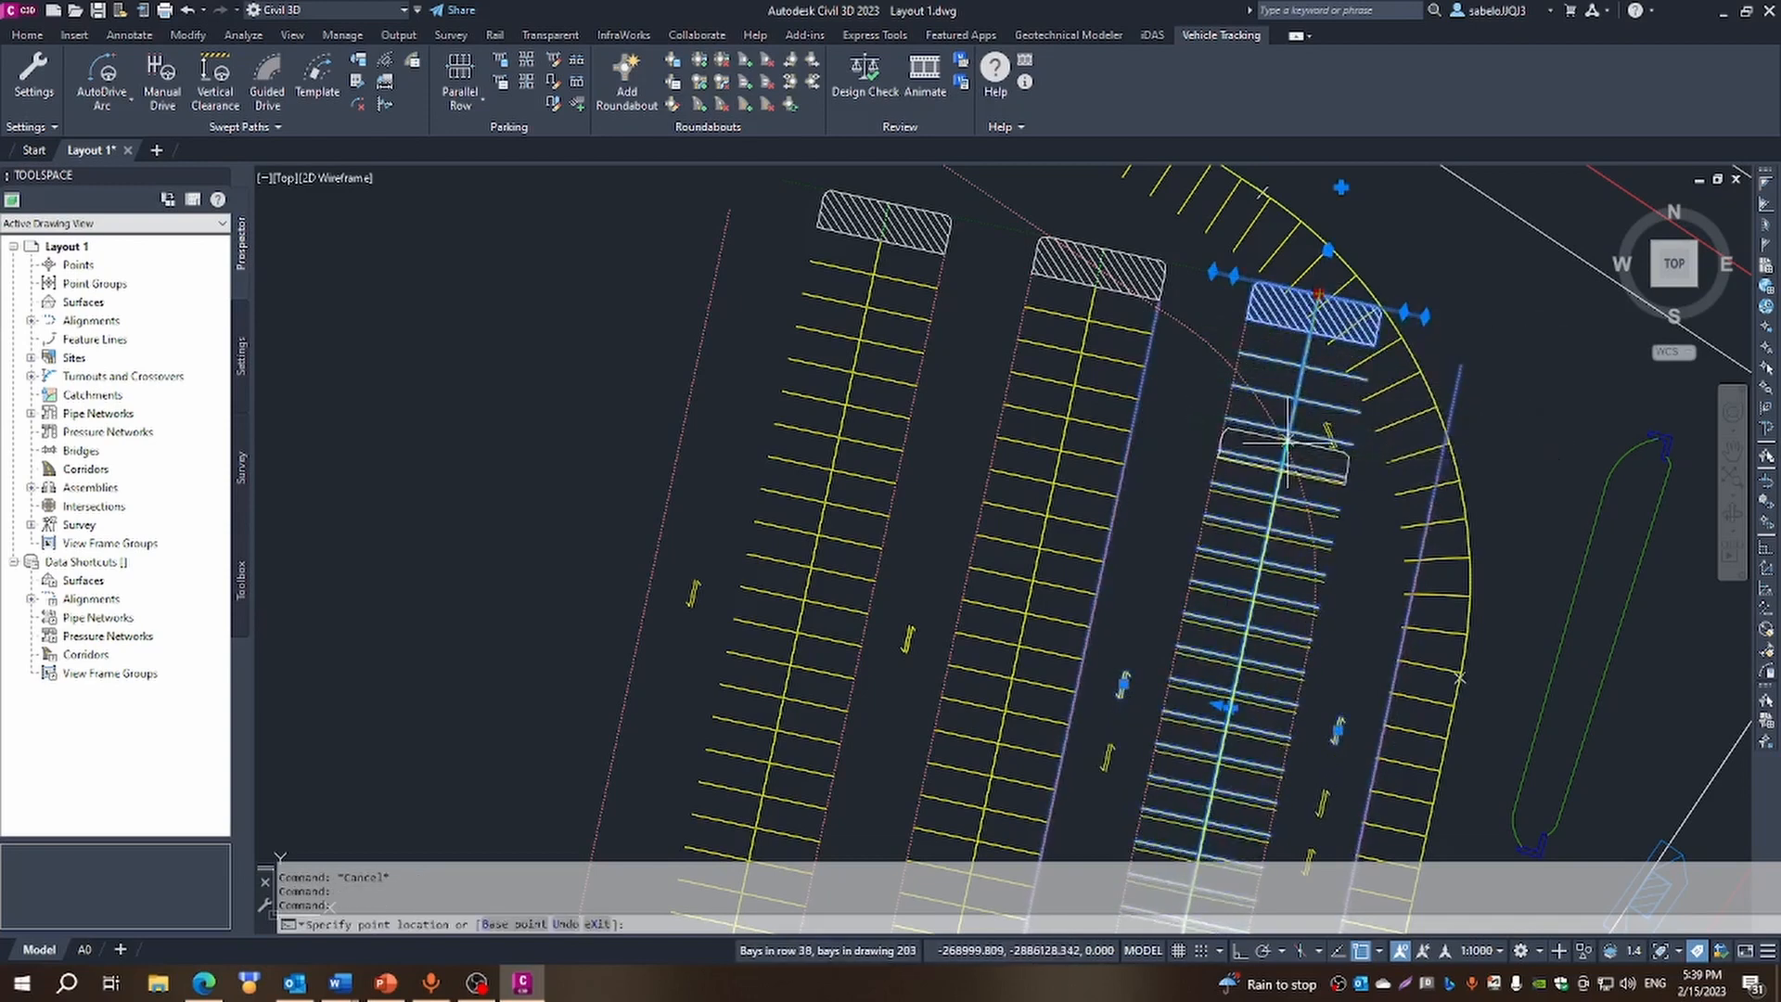
scroll(1284, 451, "up", 5)
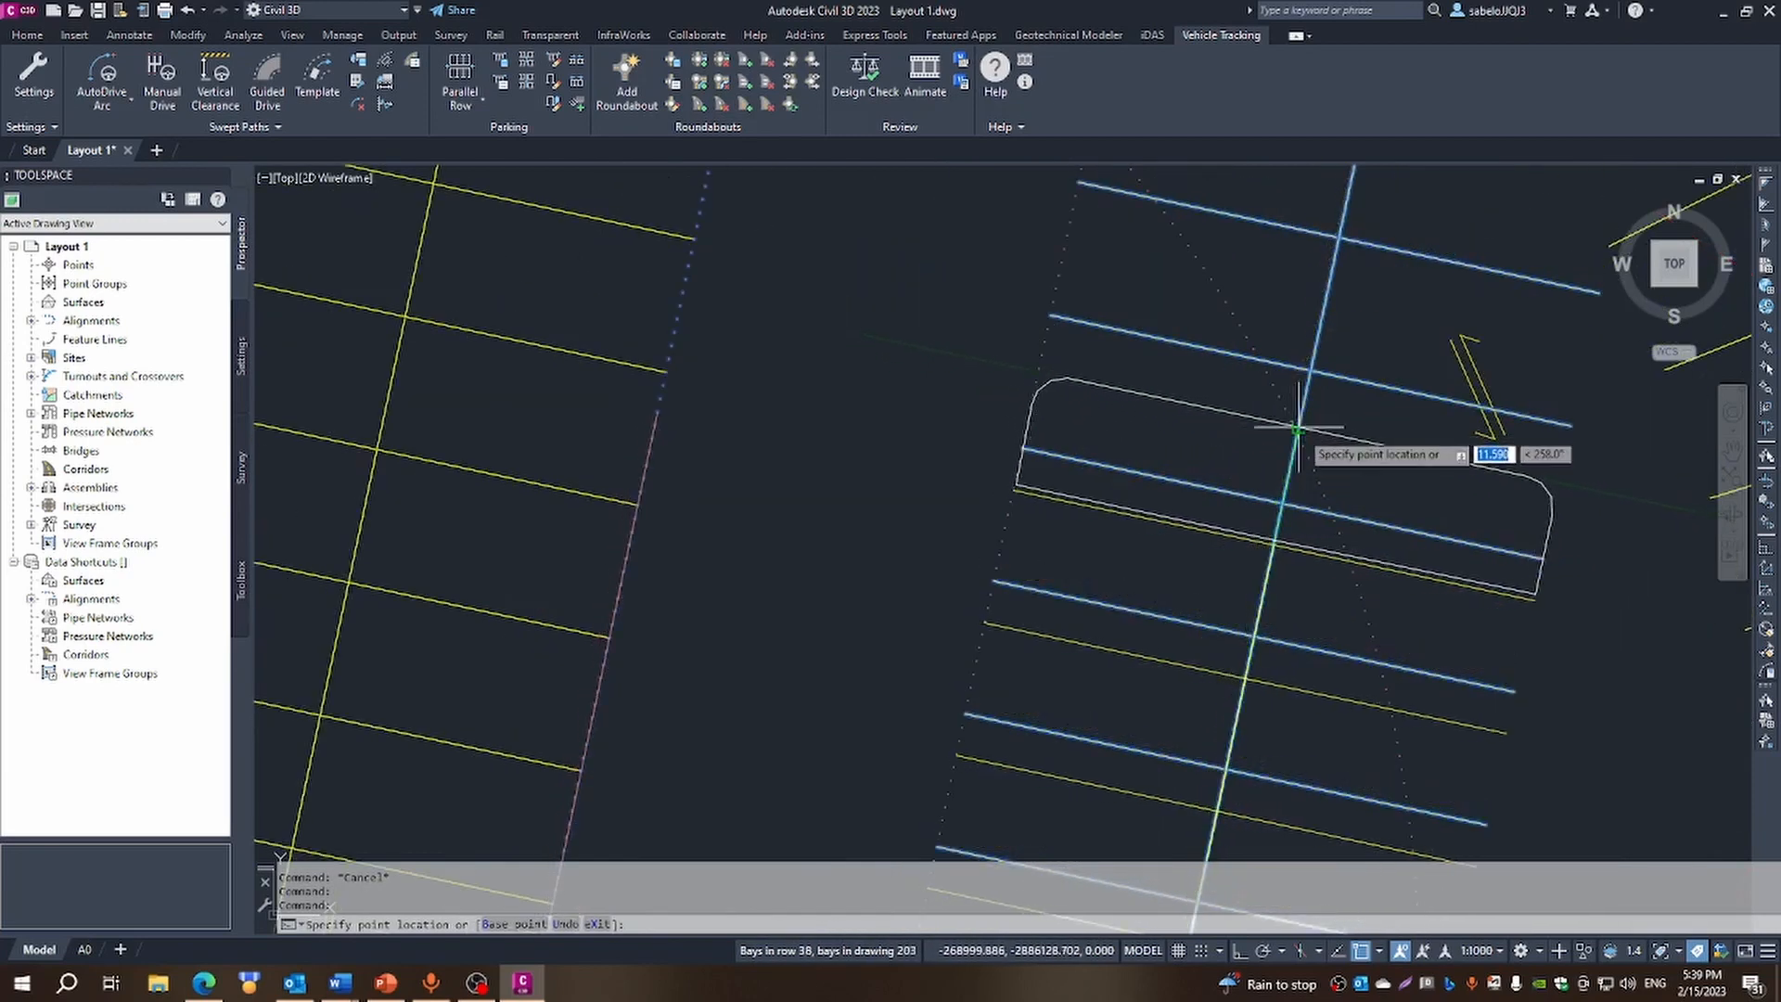
left_click(1297, 435)
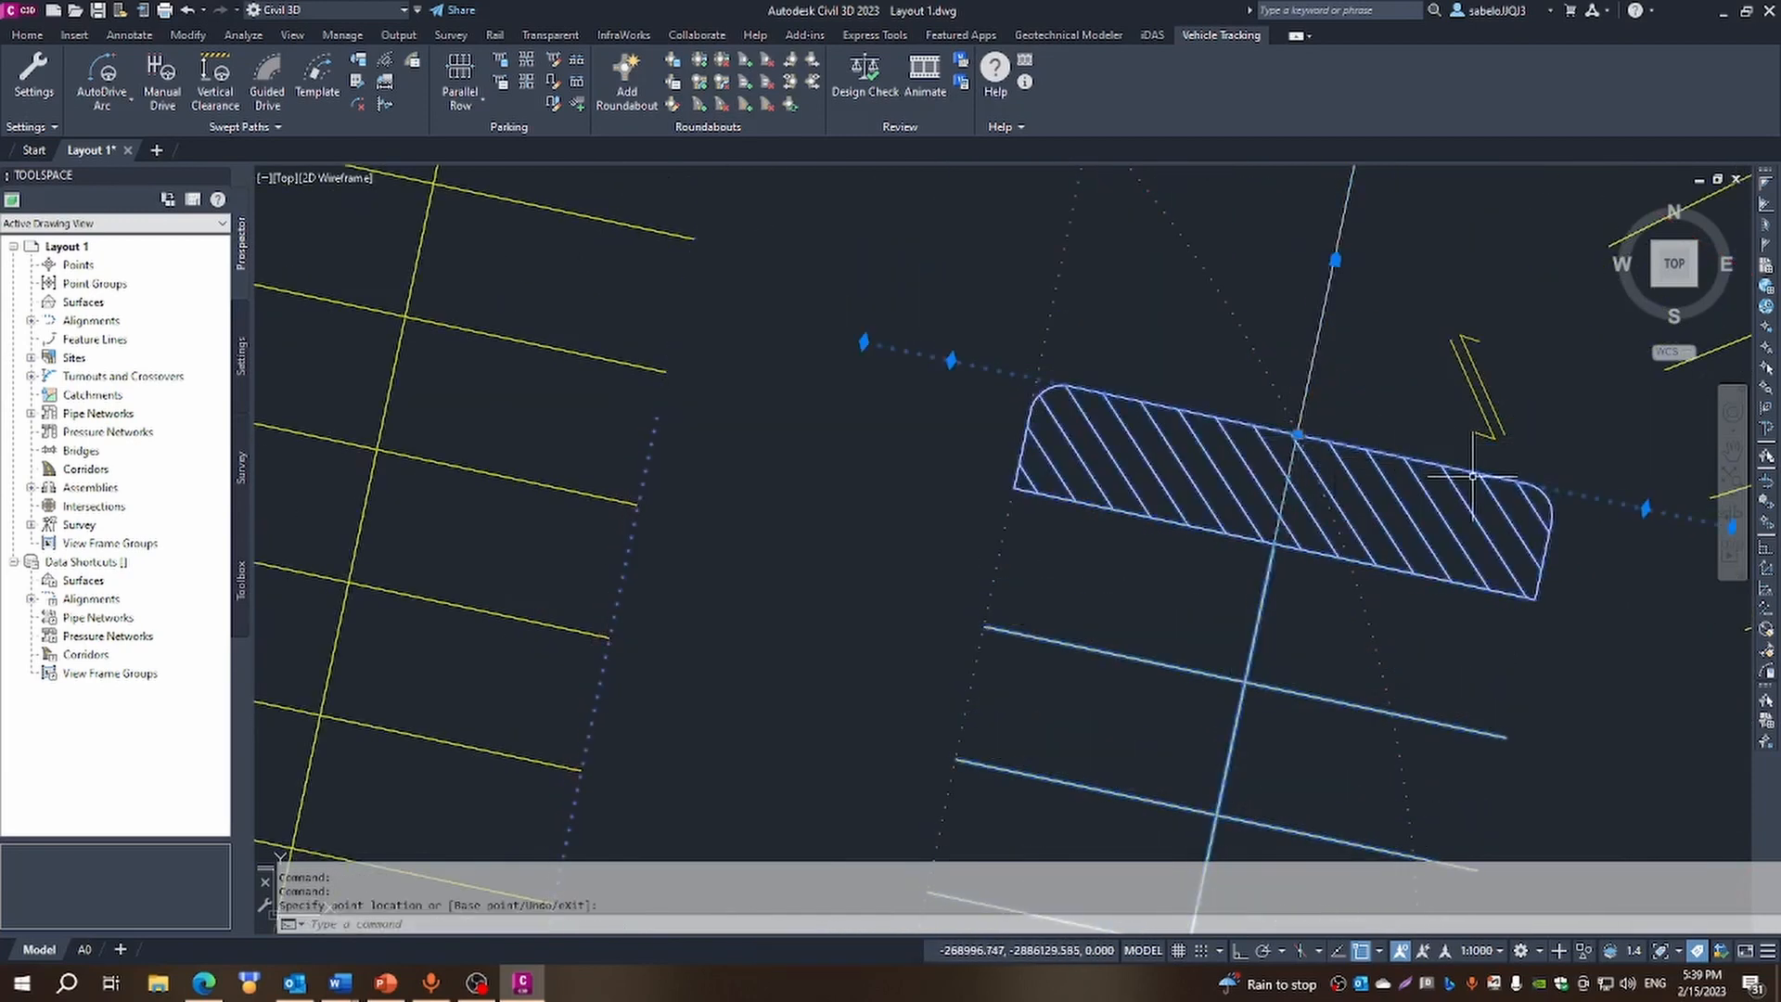
Slant the northern end island of the shortened row so it slopes down toward the east along the aisle curve
scroll(1498, 485, "down", 2)
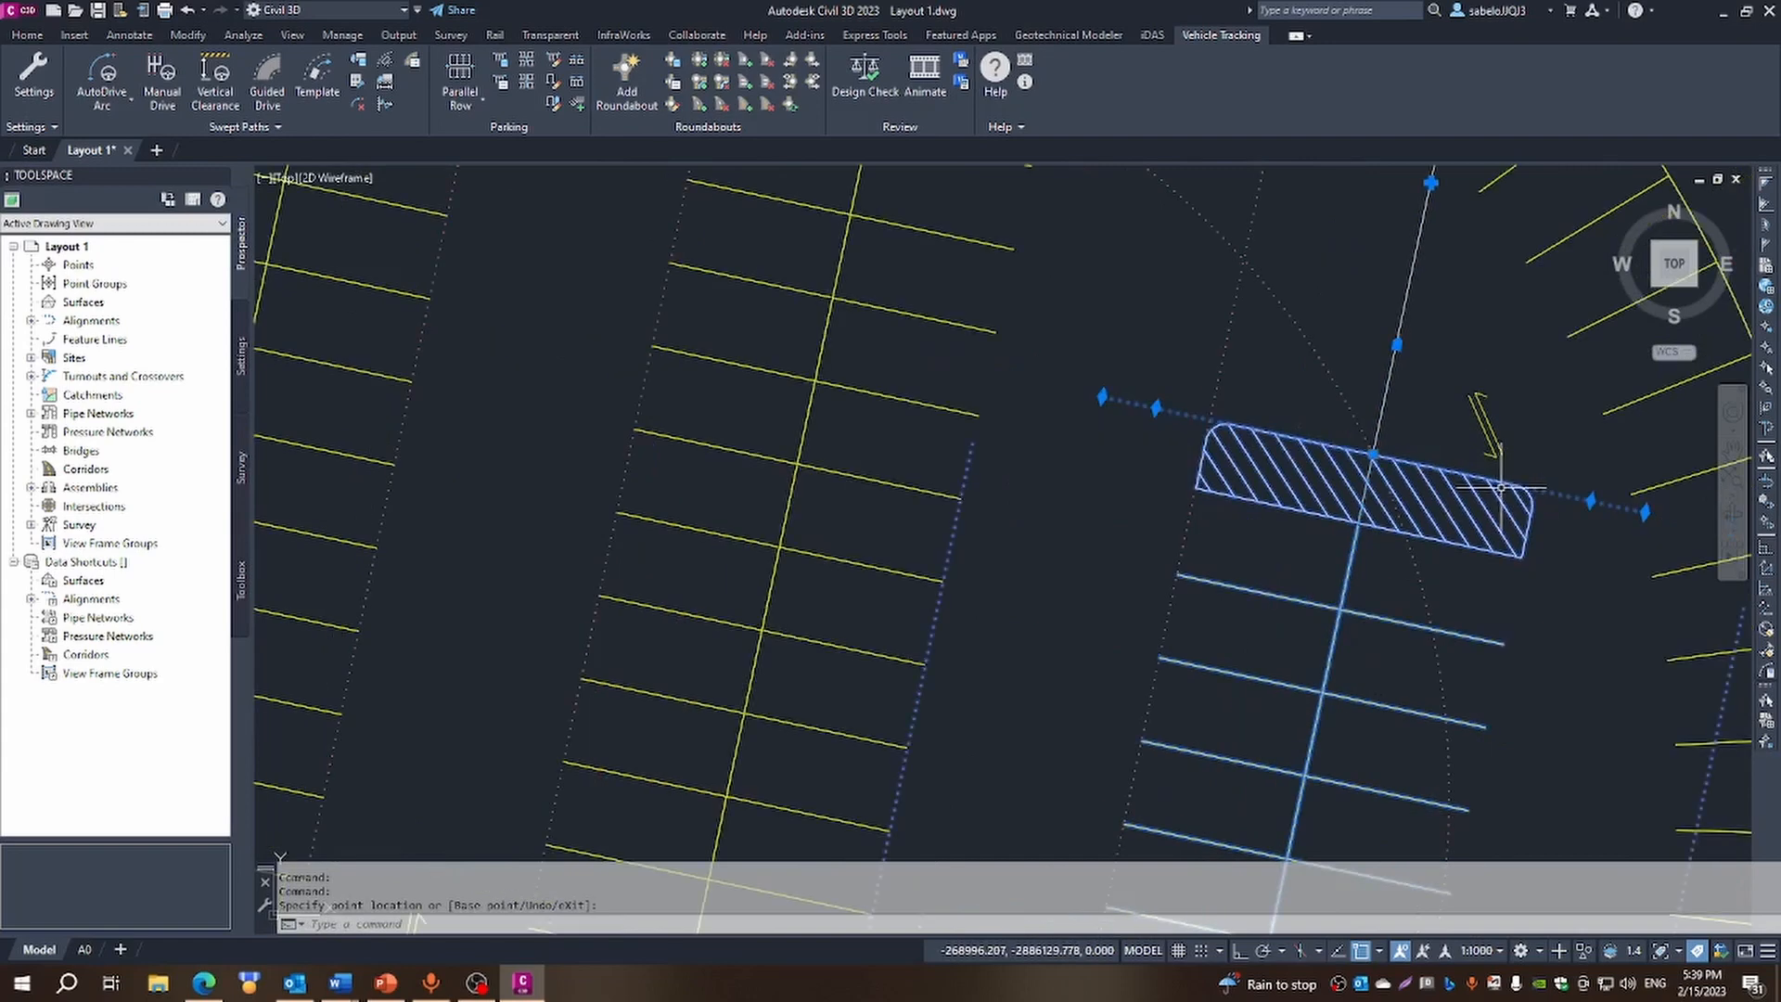
left_click(1592, 502)
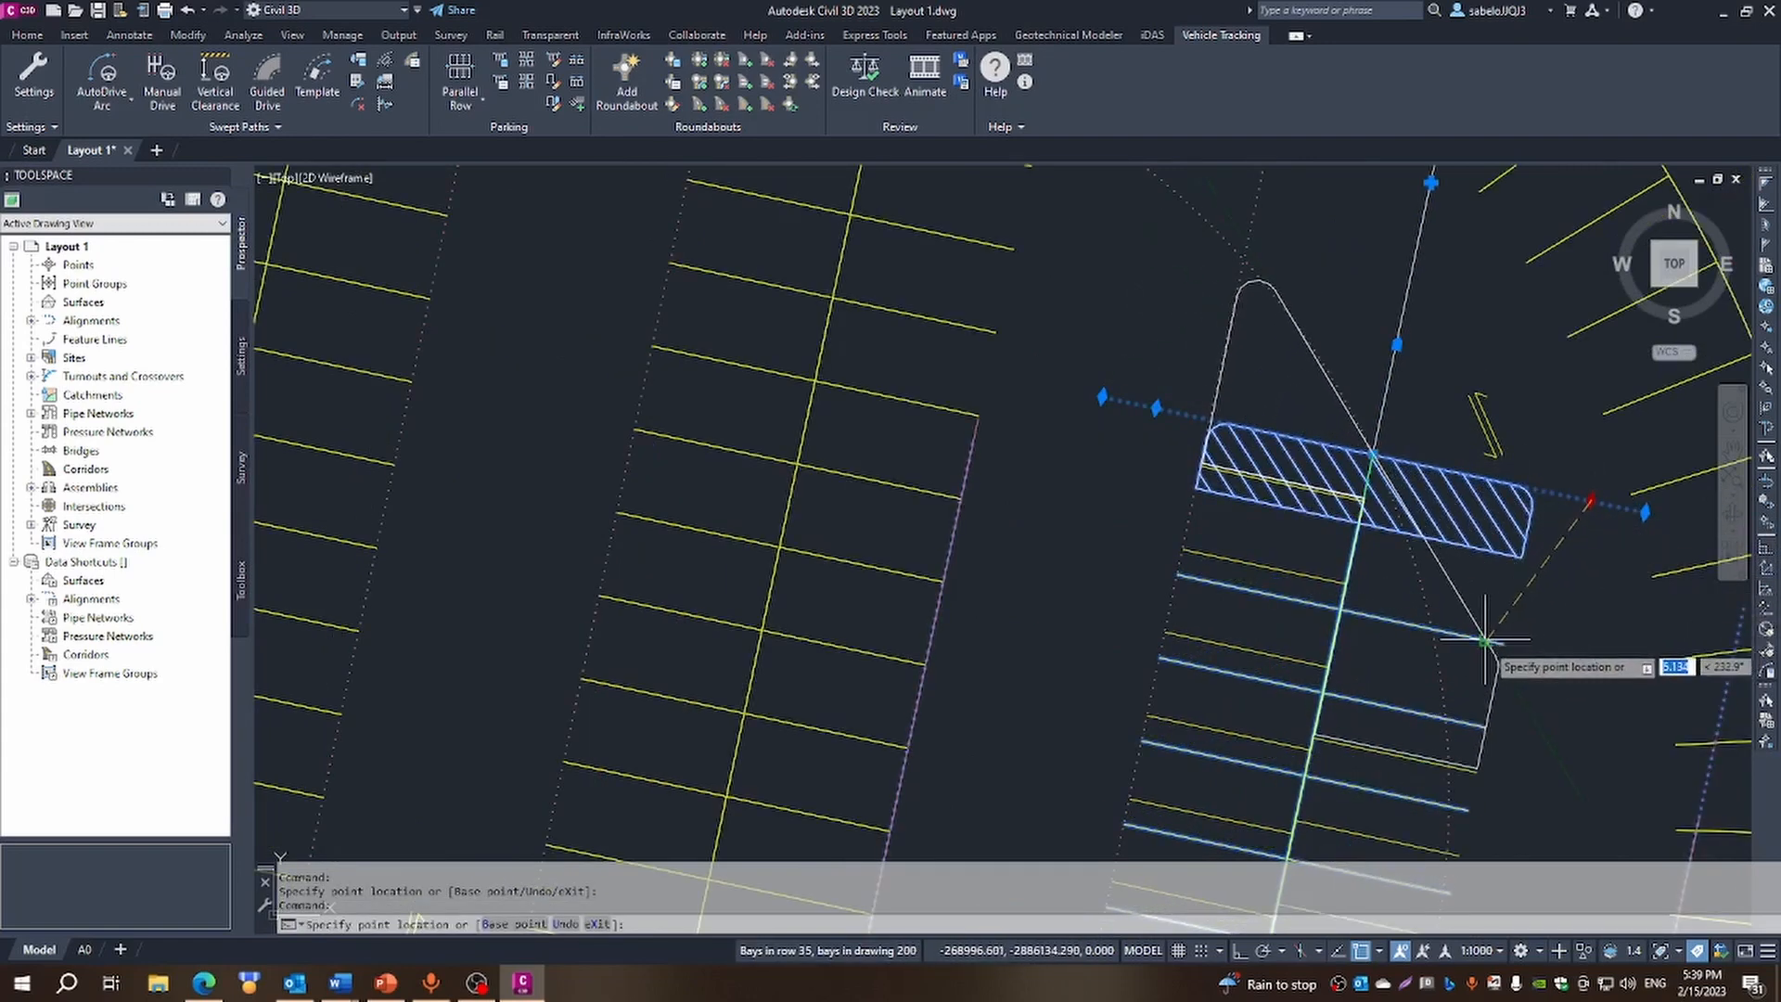
left_click(1436, 669)
scroll(1458, 638, "down", 5)
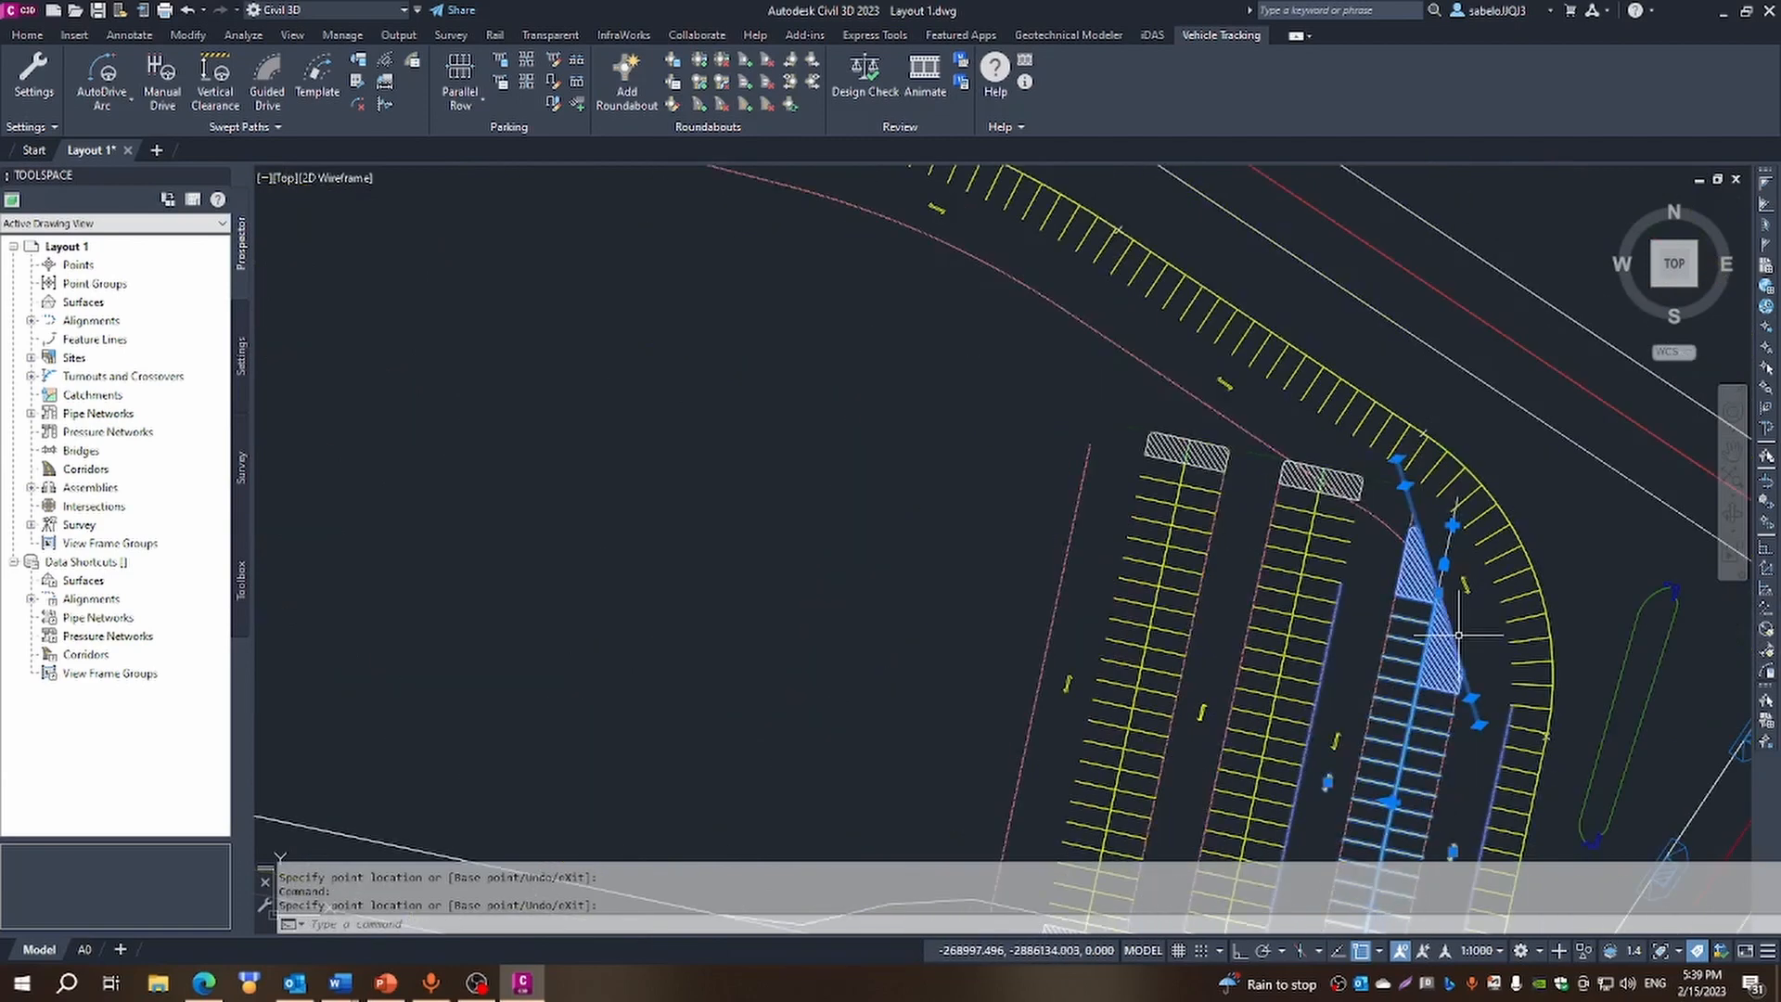
Angle the west and east halves of the slanted end island separately to follow the curved aisle line, and deselect the row
scroll(1503, 687, "up", 2)
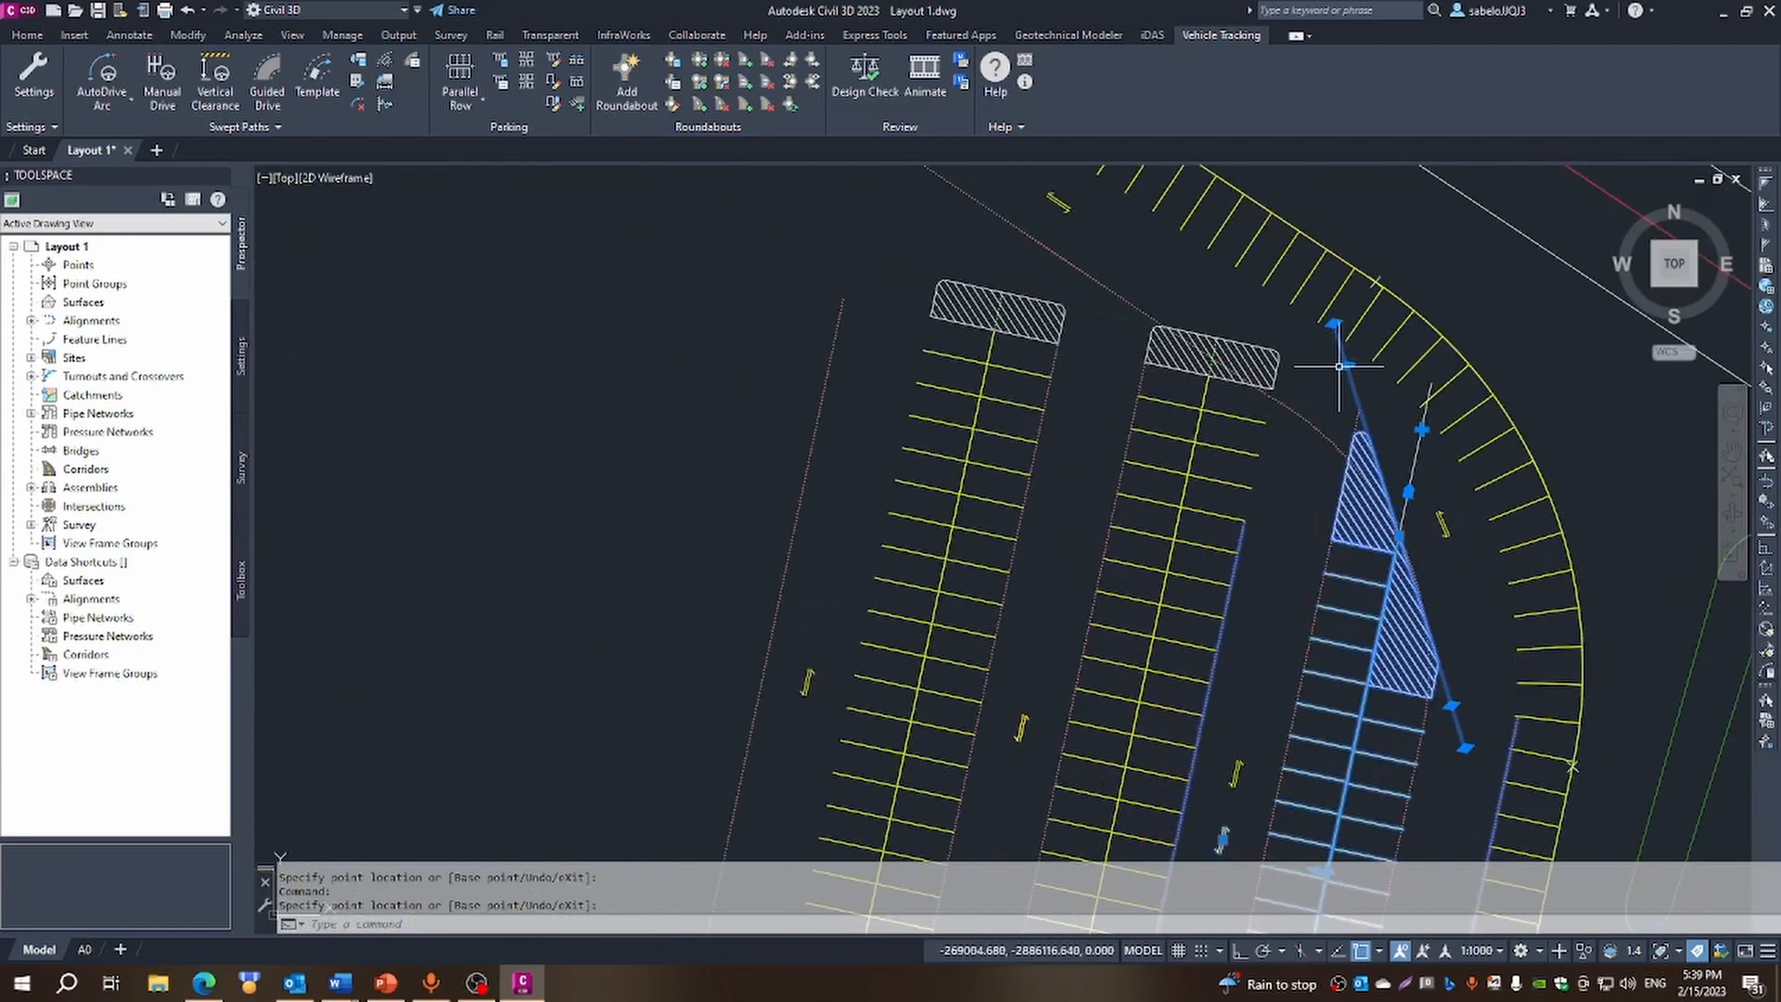
left_click(1333, 323)
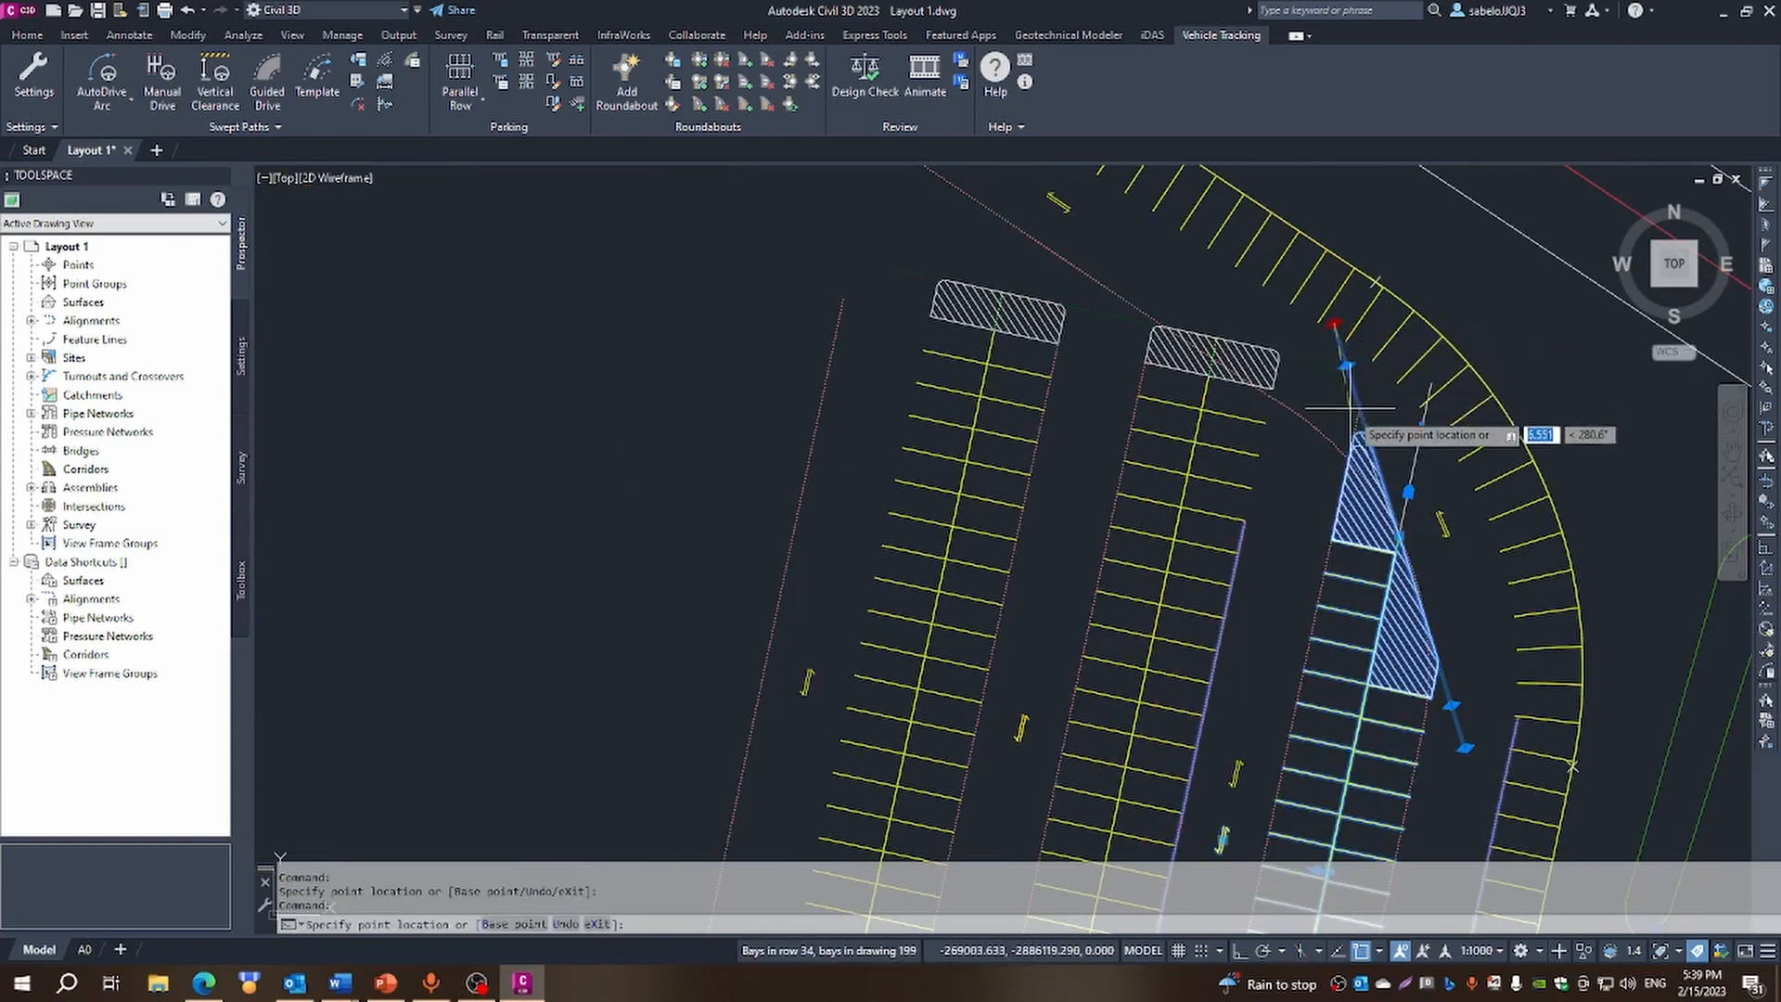
left_click(1328, 427)
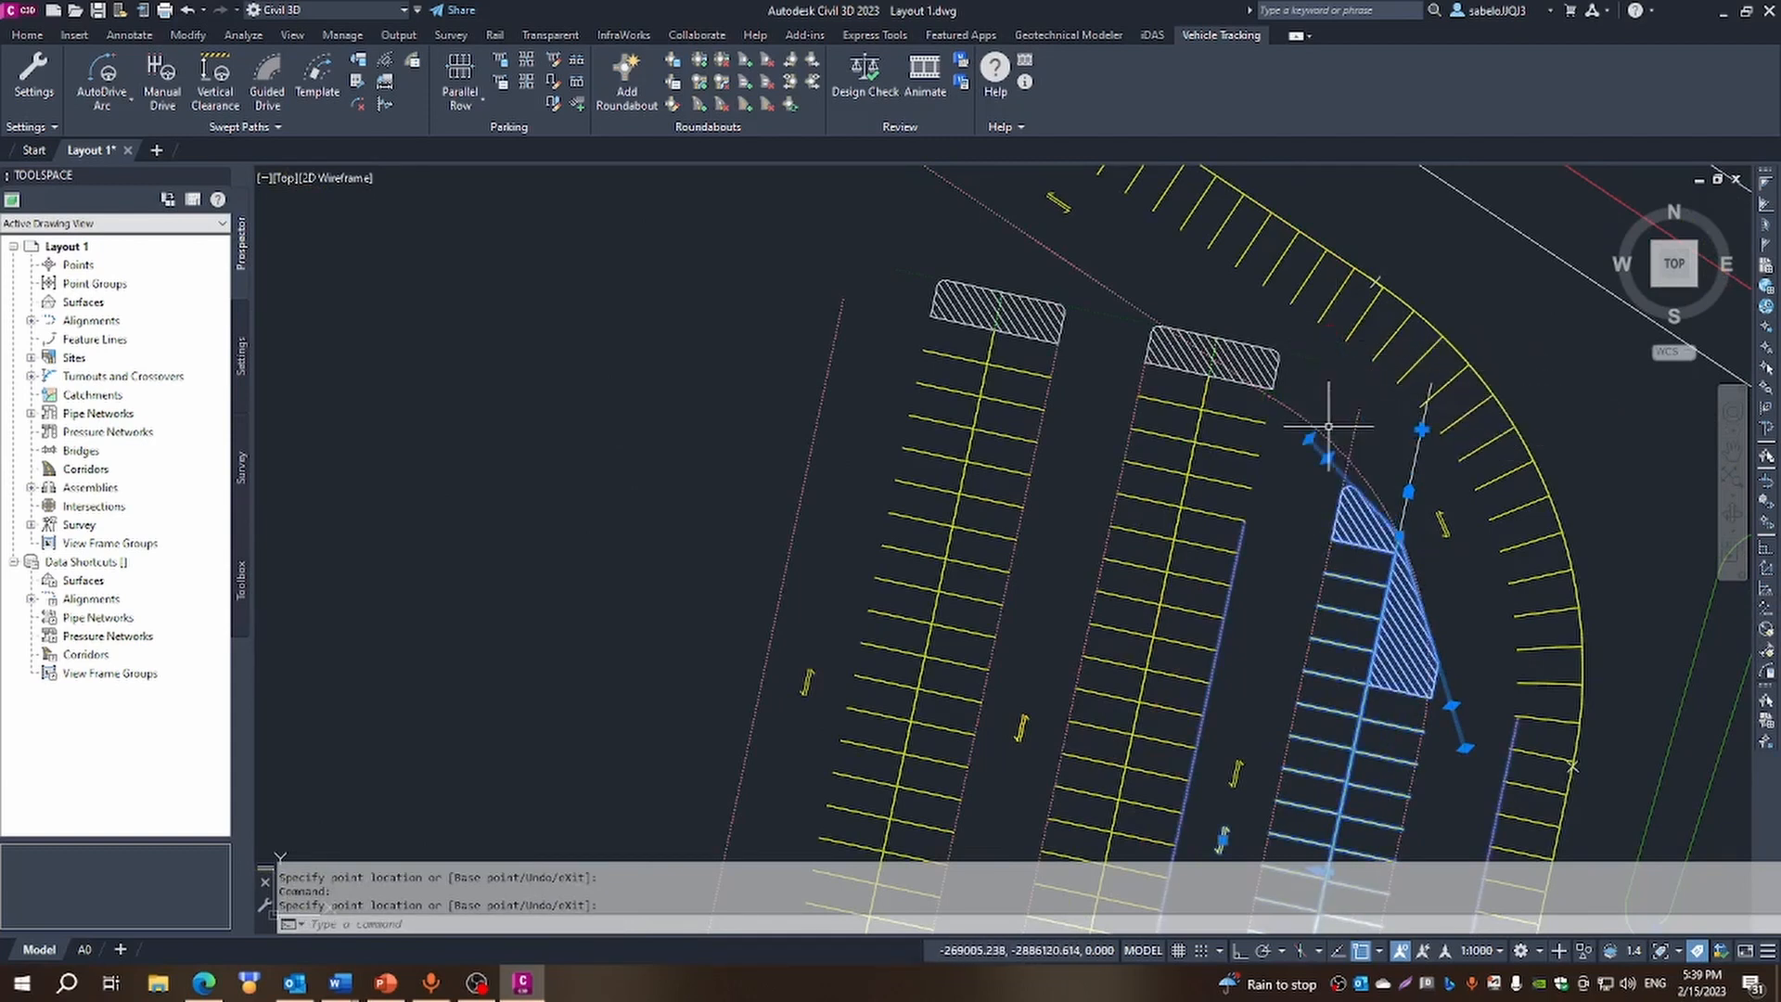
left_click(1327, 457)
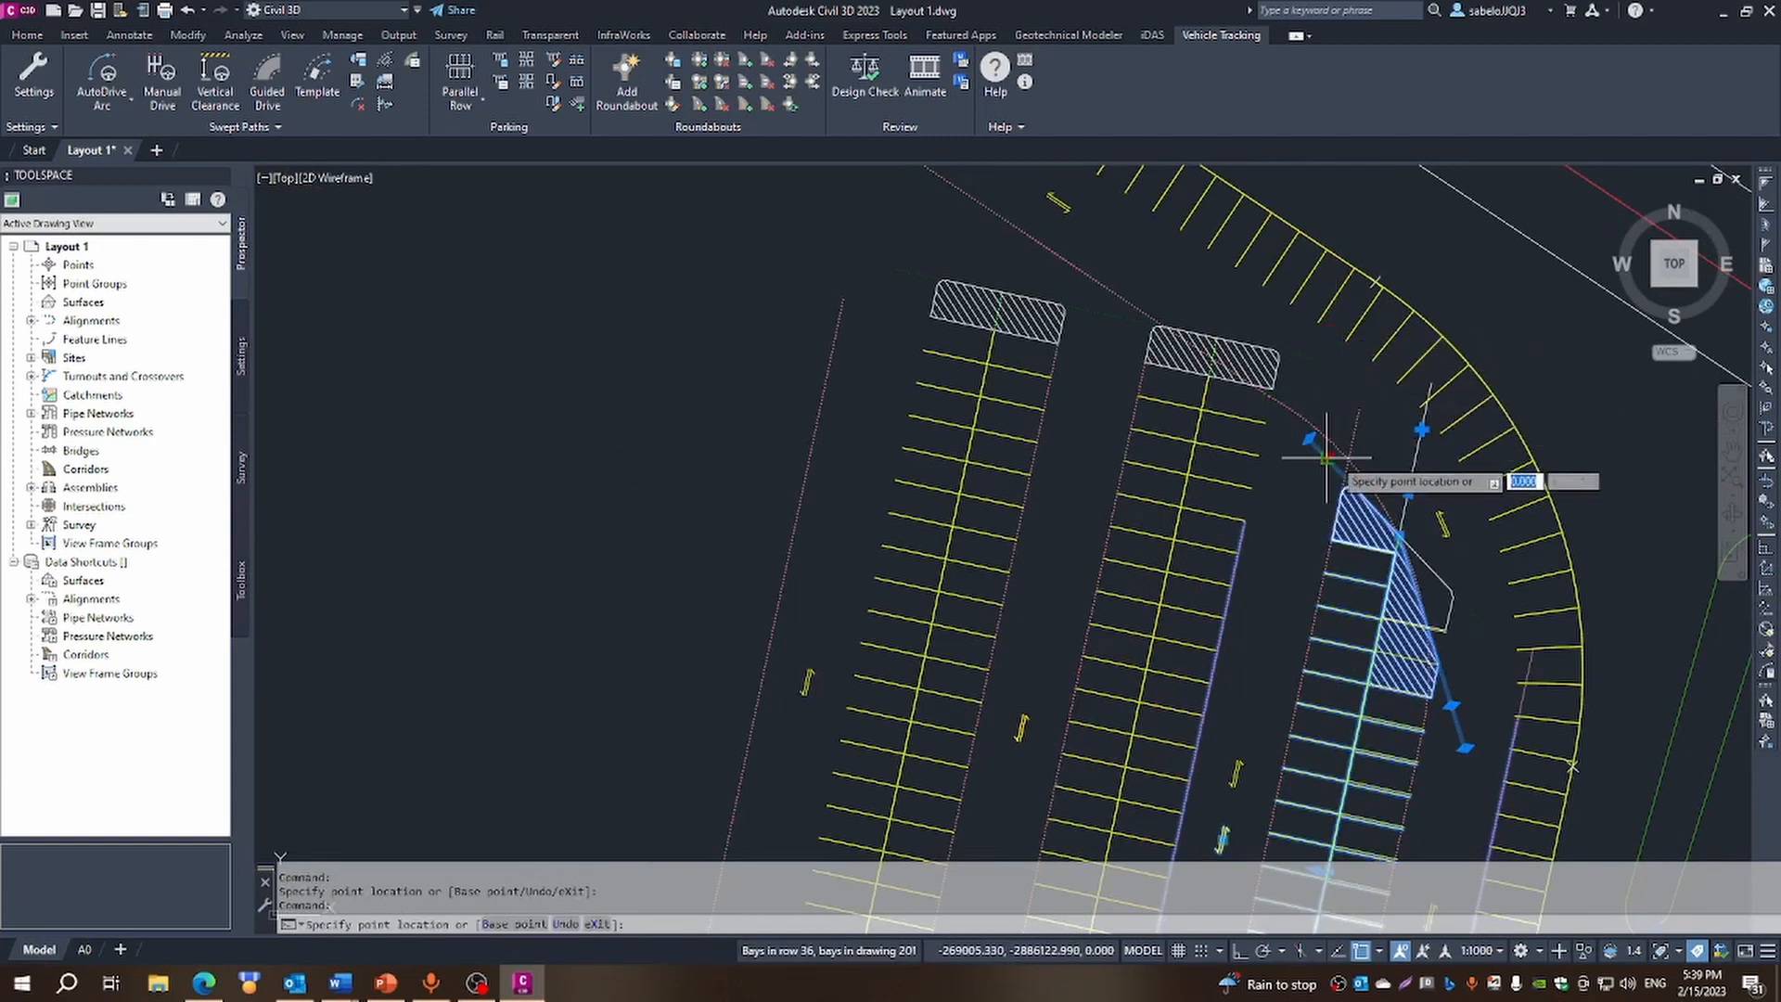
left_click(1338, 455)
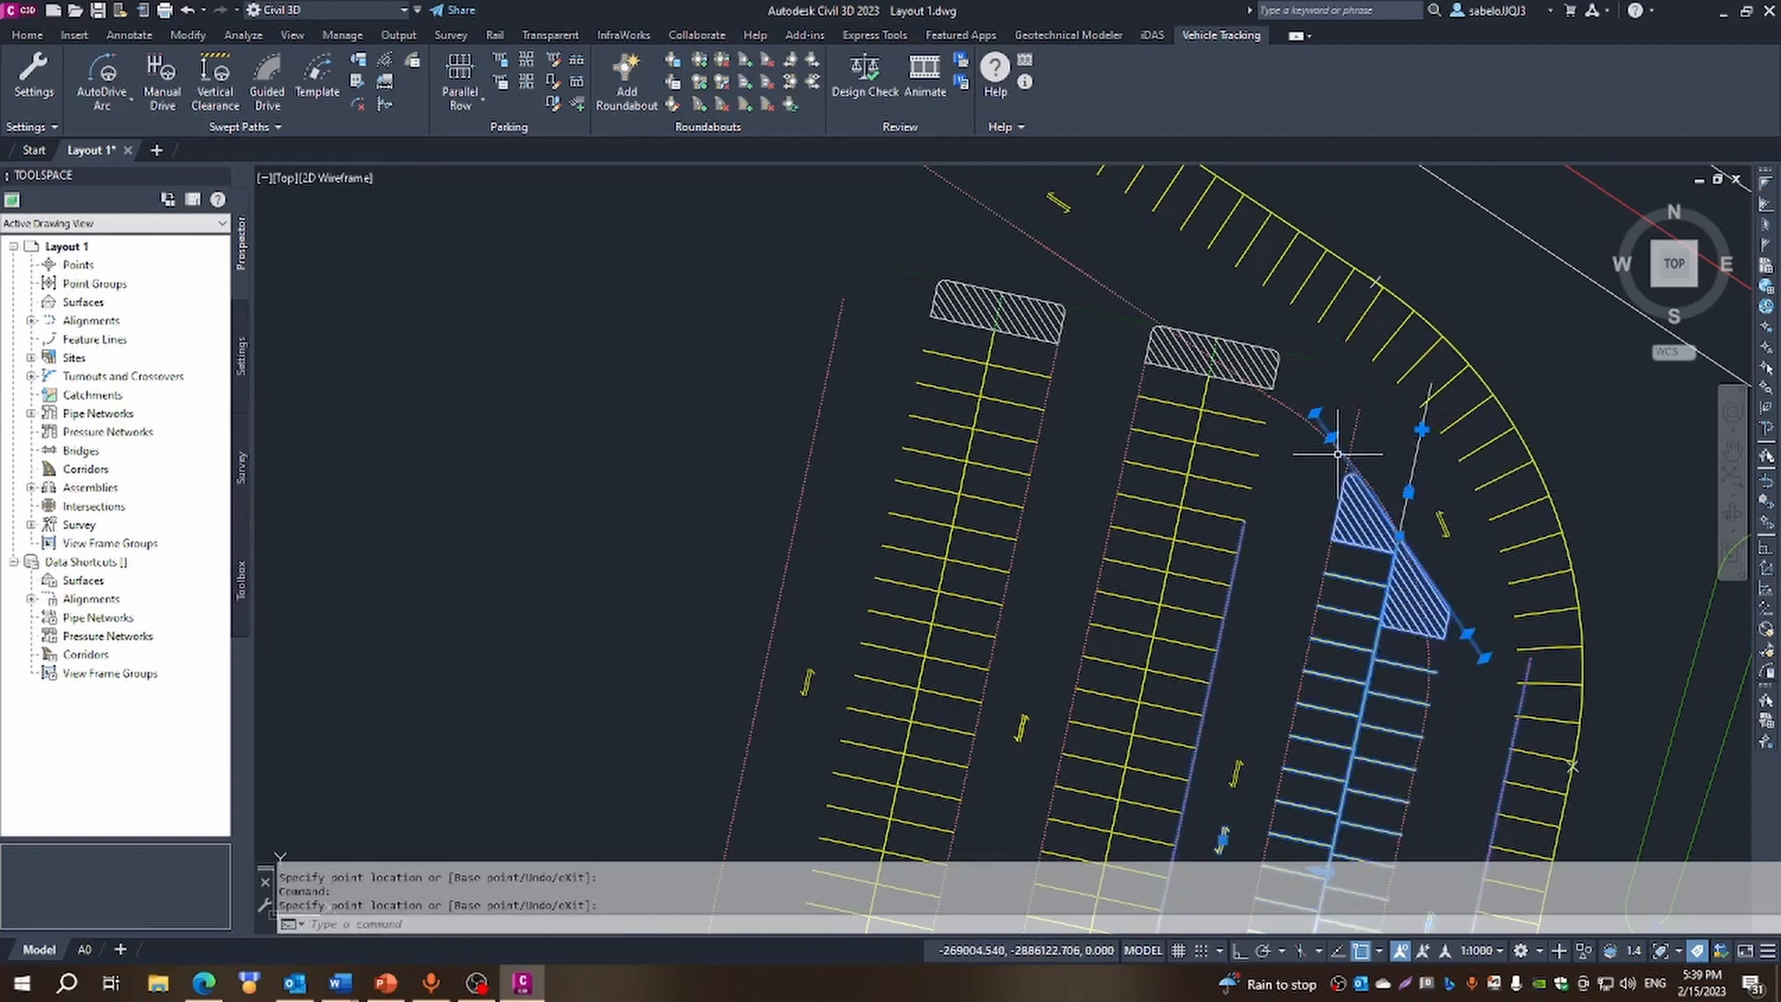
left_click(1484, 657)
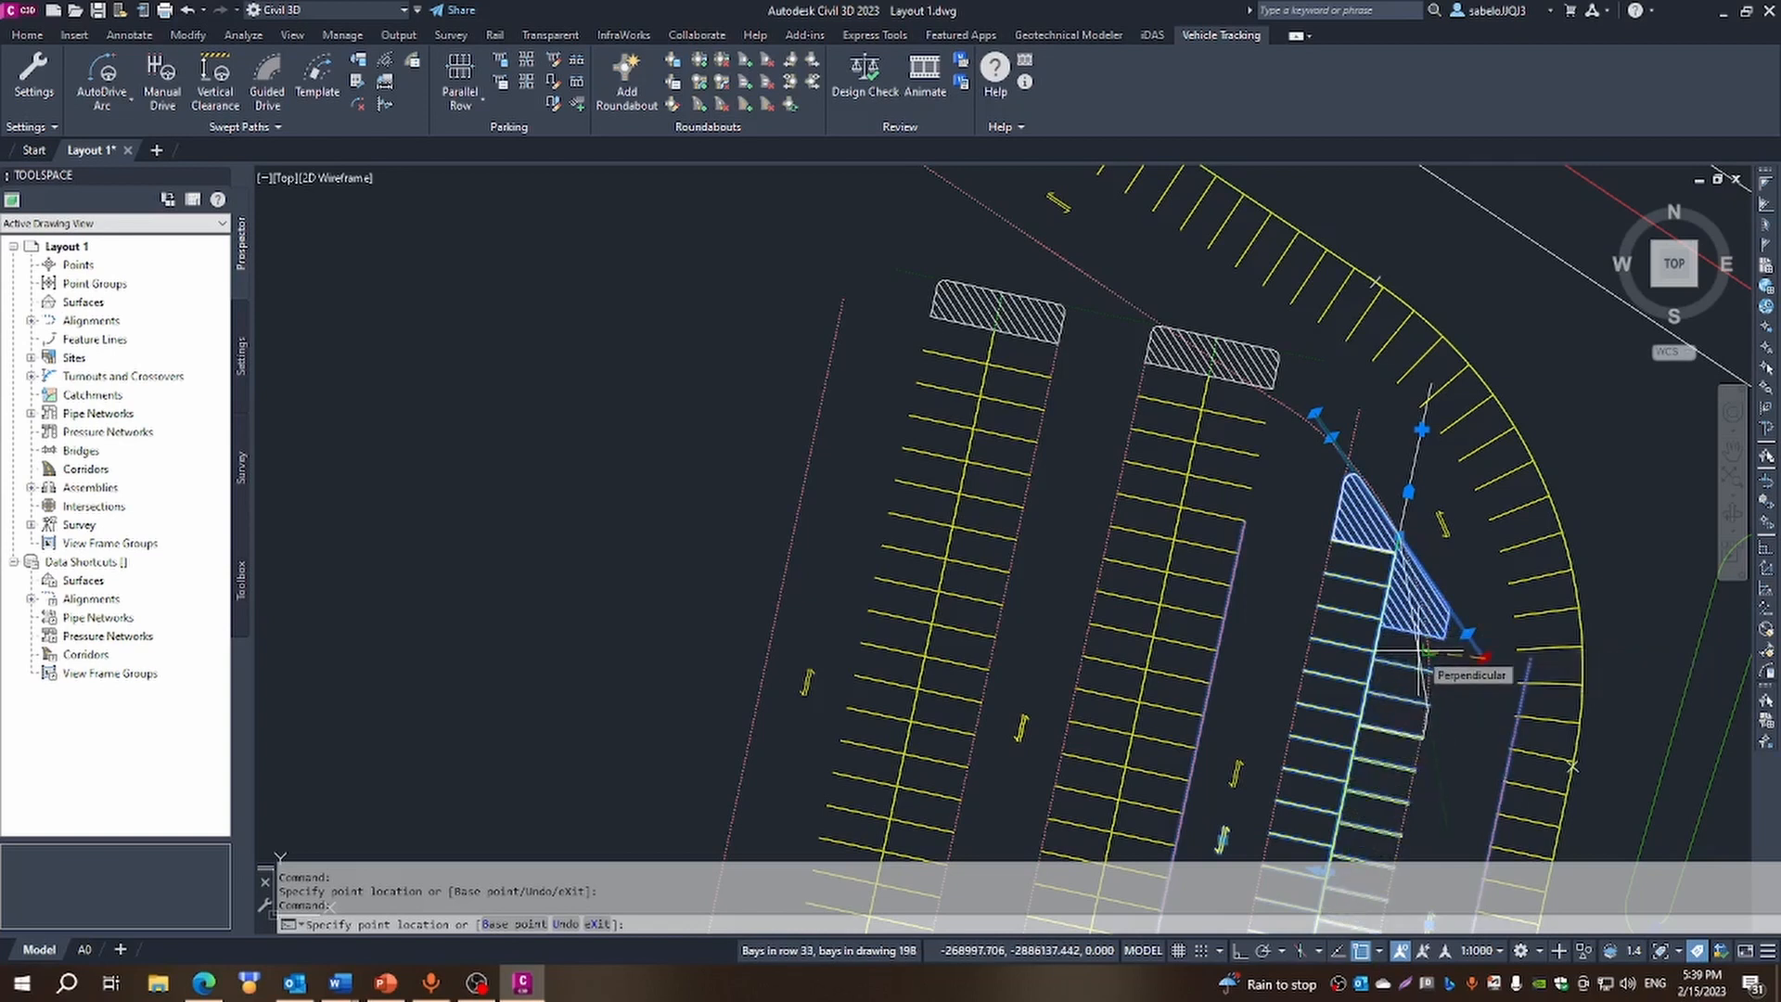
left_click(1419, 648)
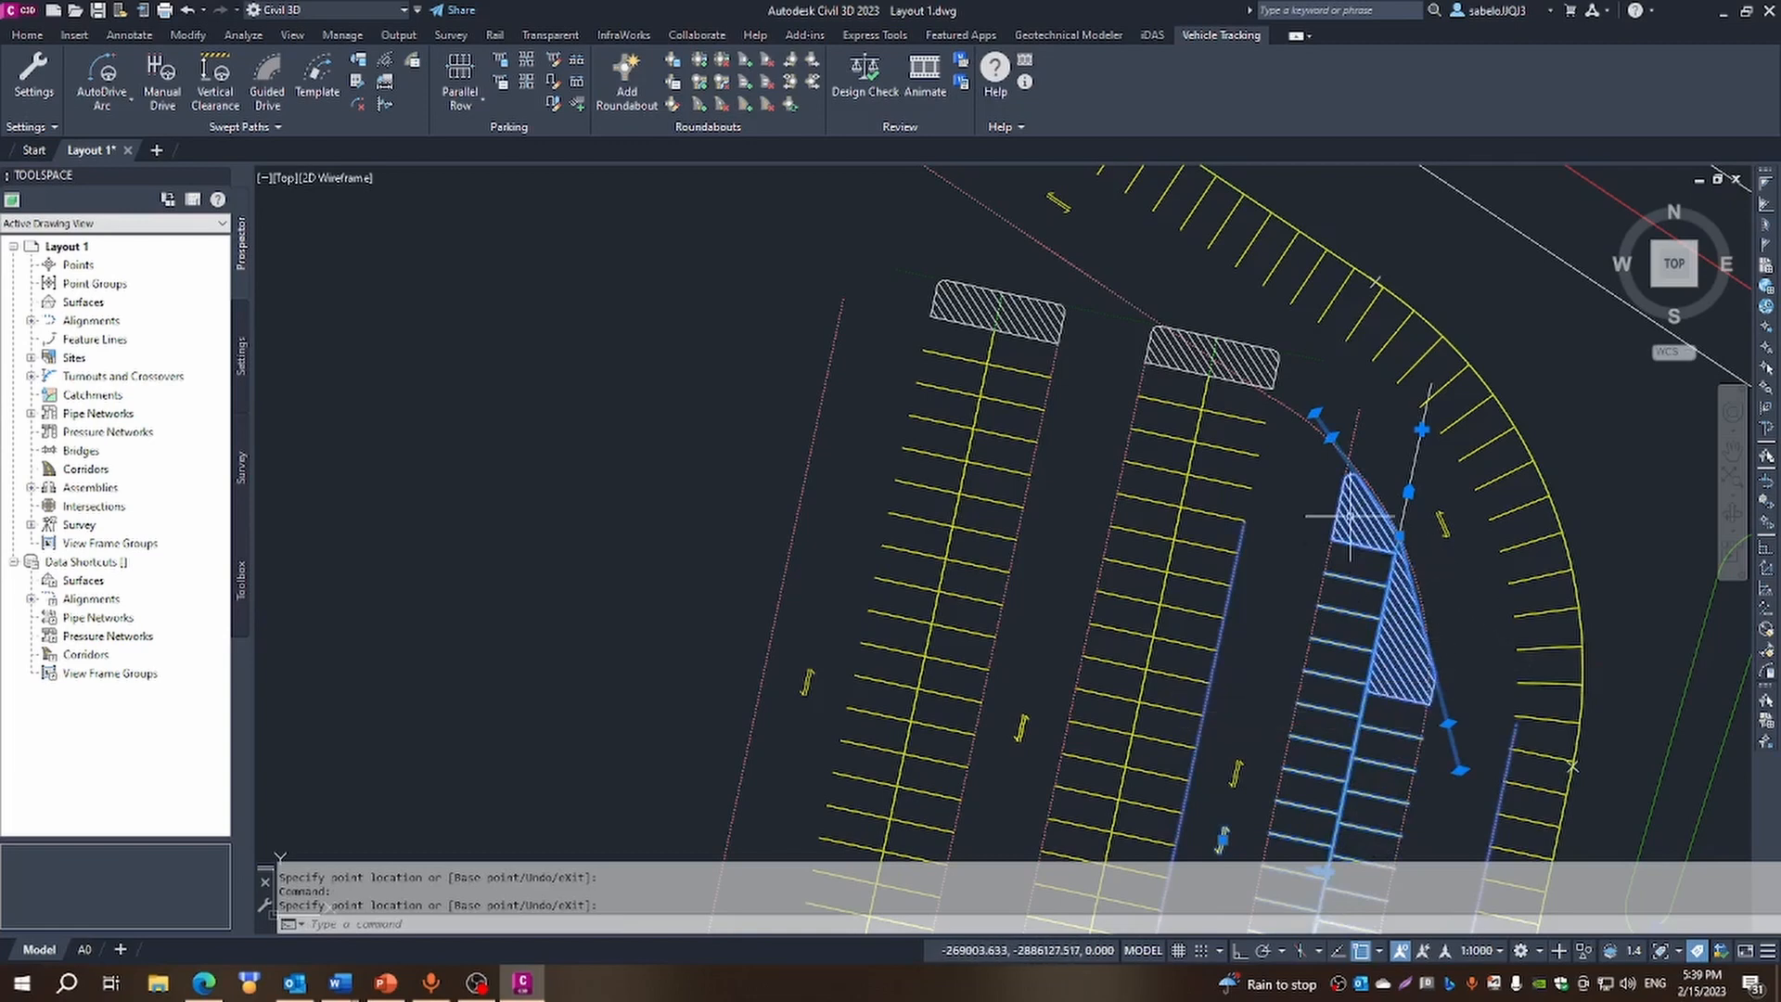
key("Escape")
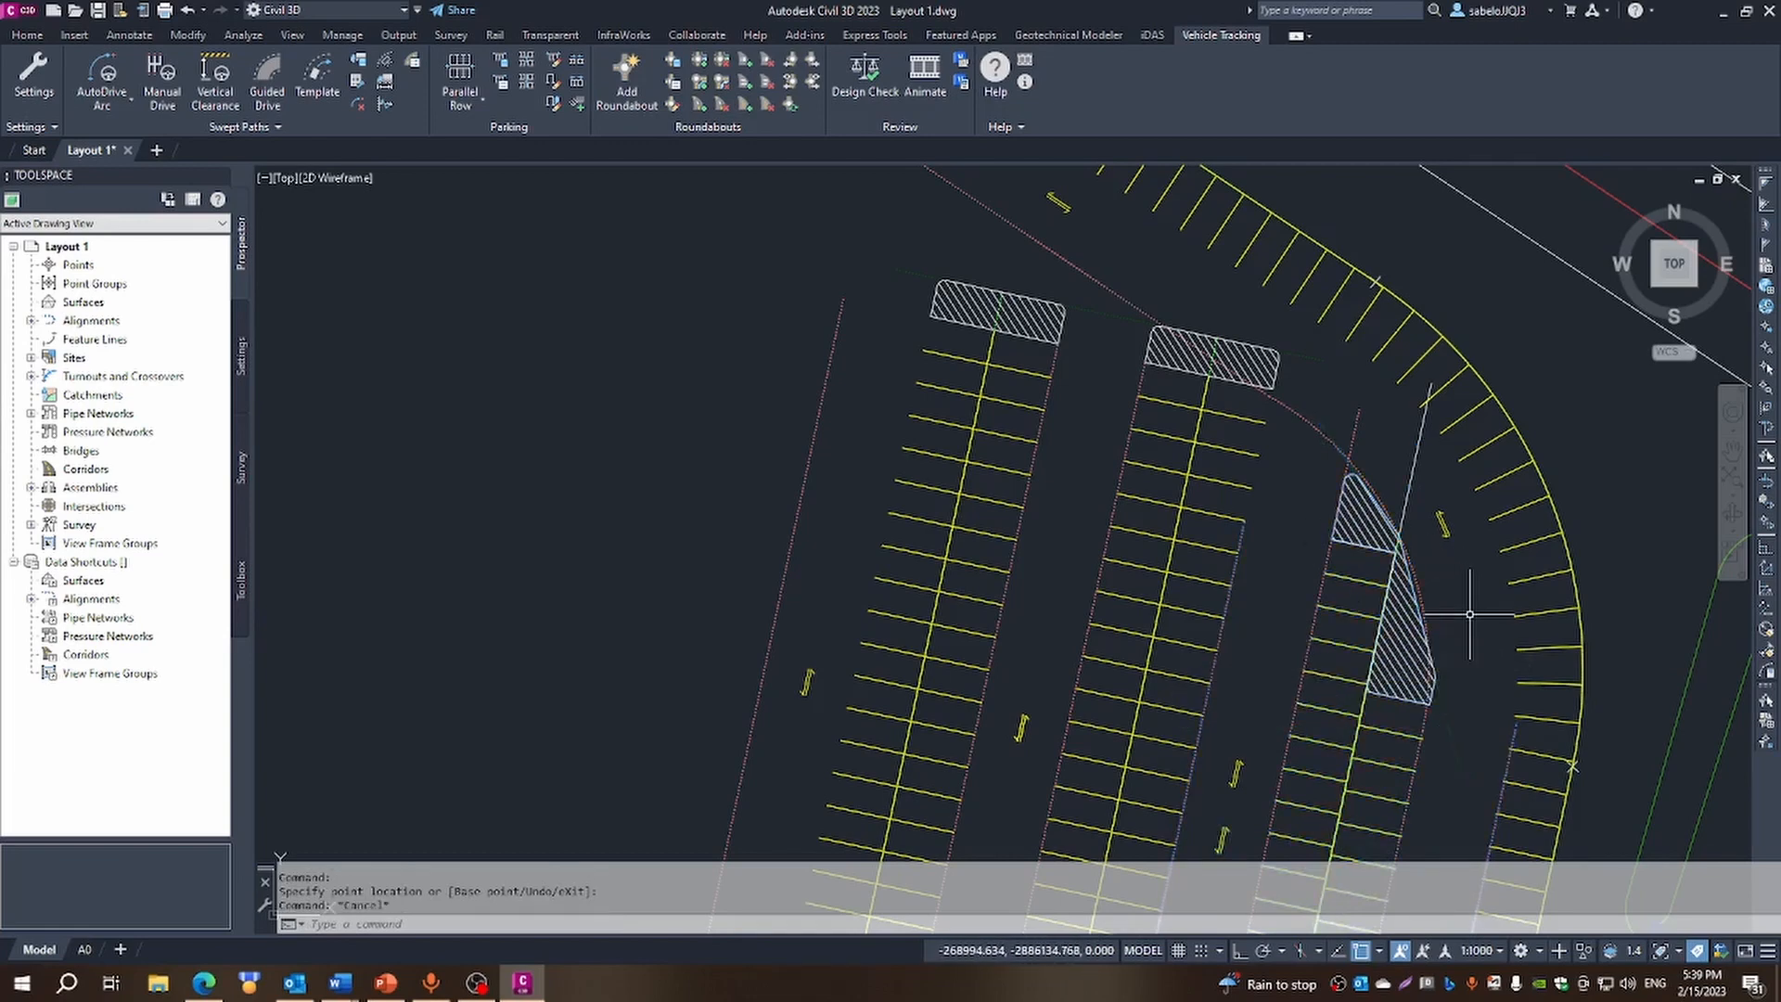
Steepen the east half of the easternmost straight row's northern end island so it lies inside the curved aisle line
scroll(1401, 705, "up", 5)
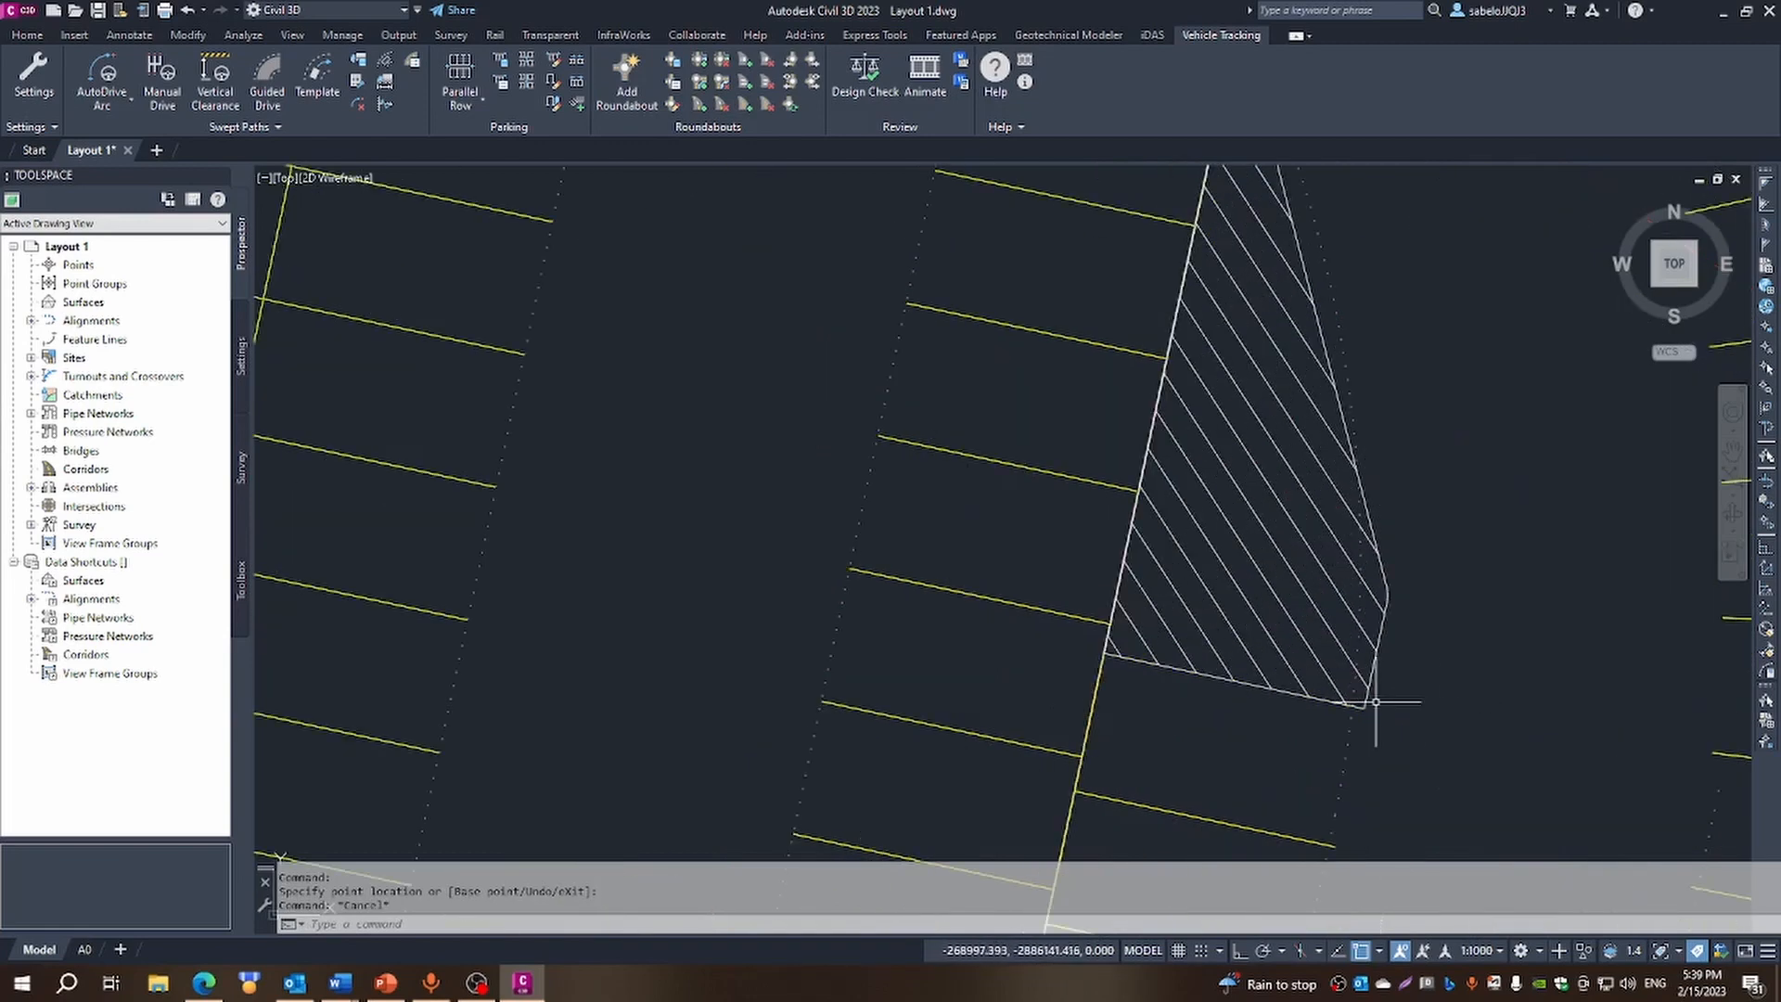
left_click(1366, 684)
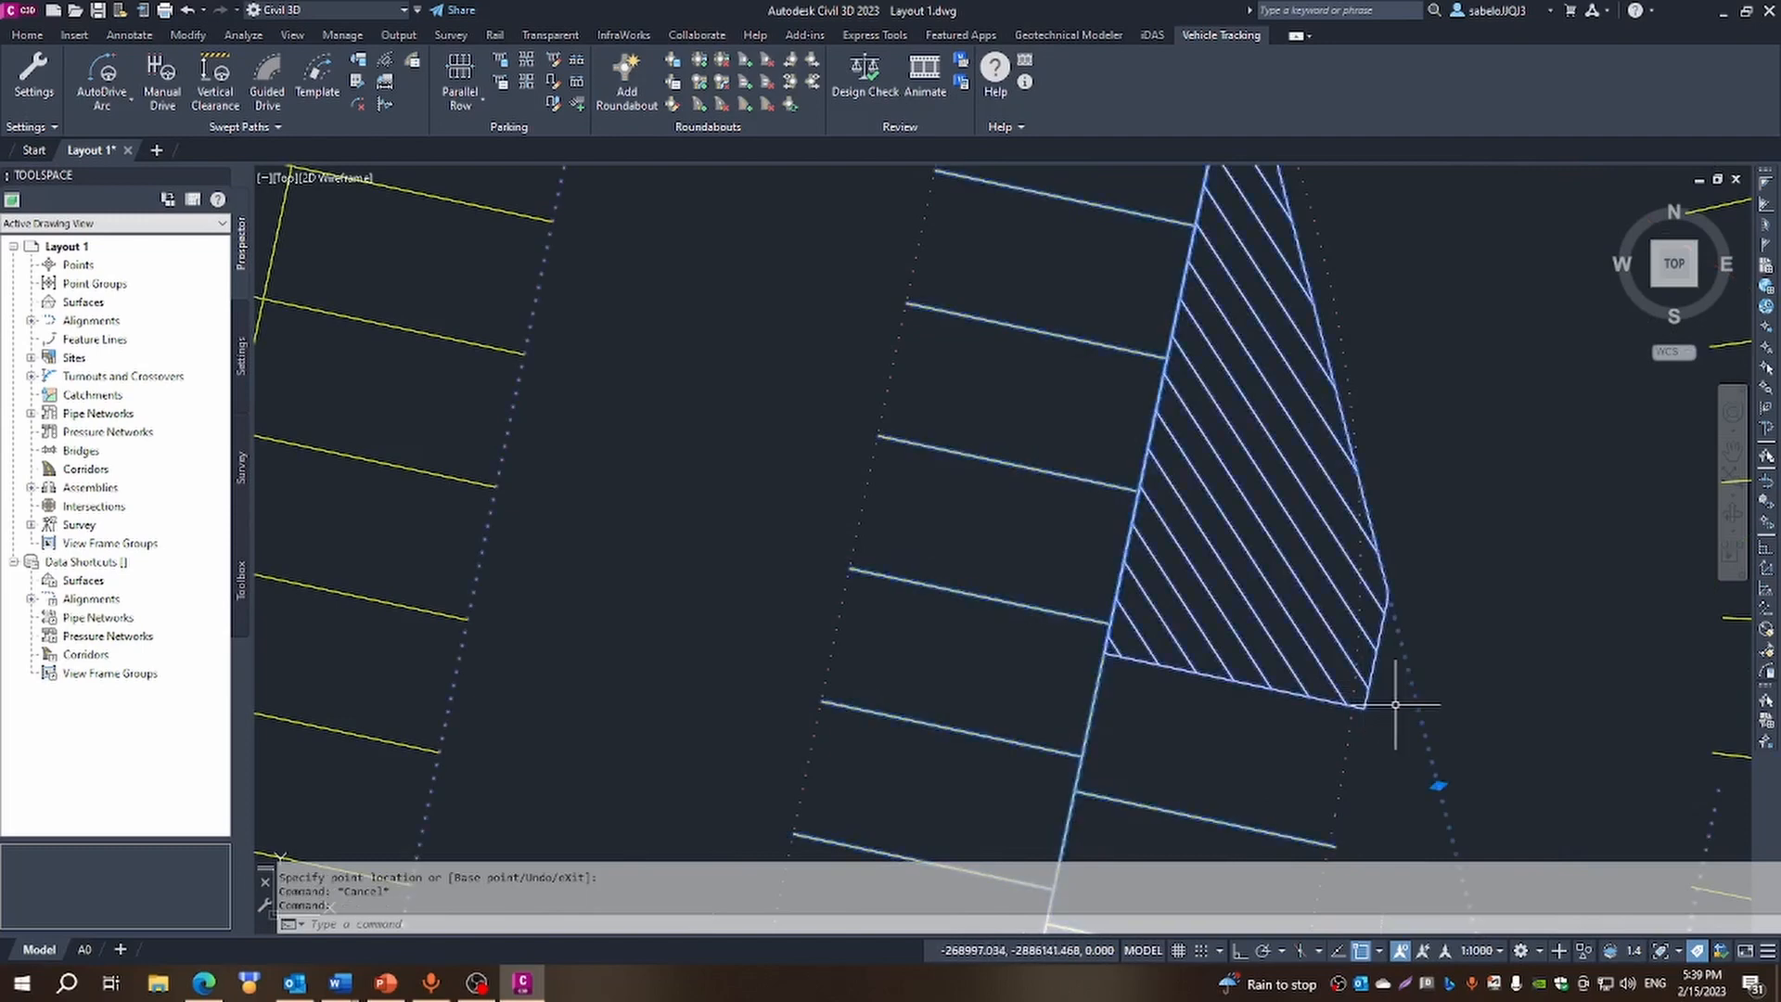
left_click(1438, 785)
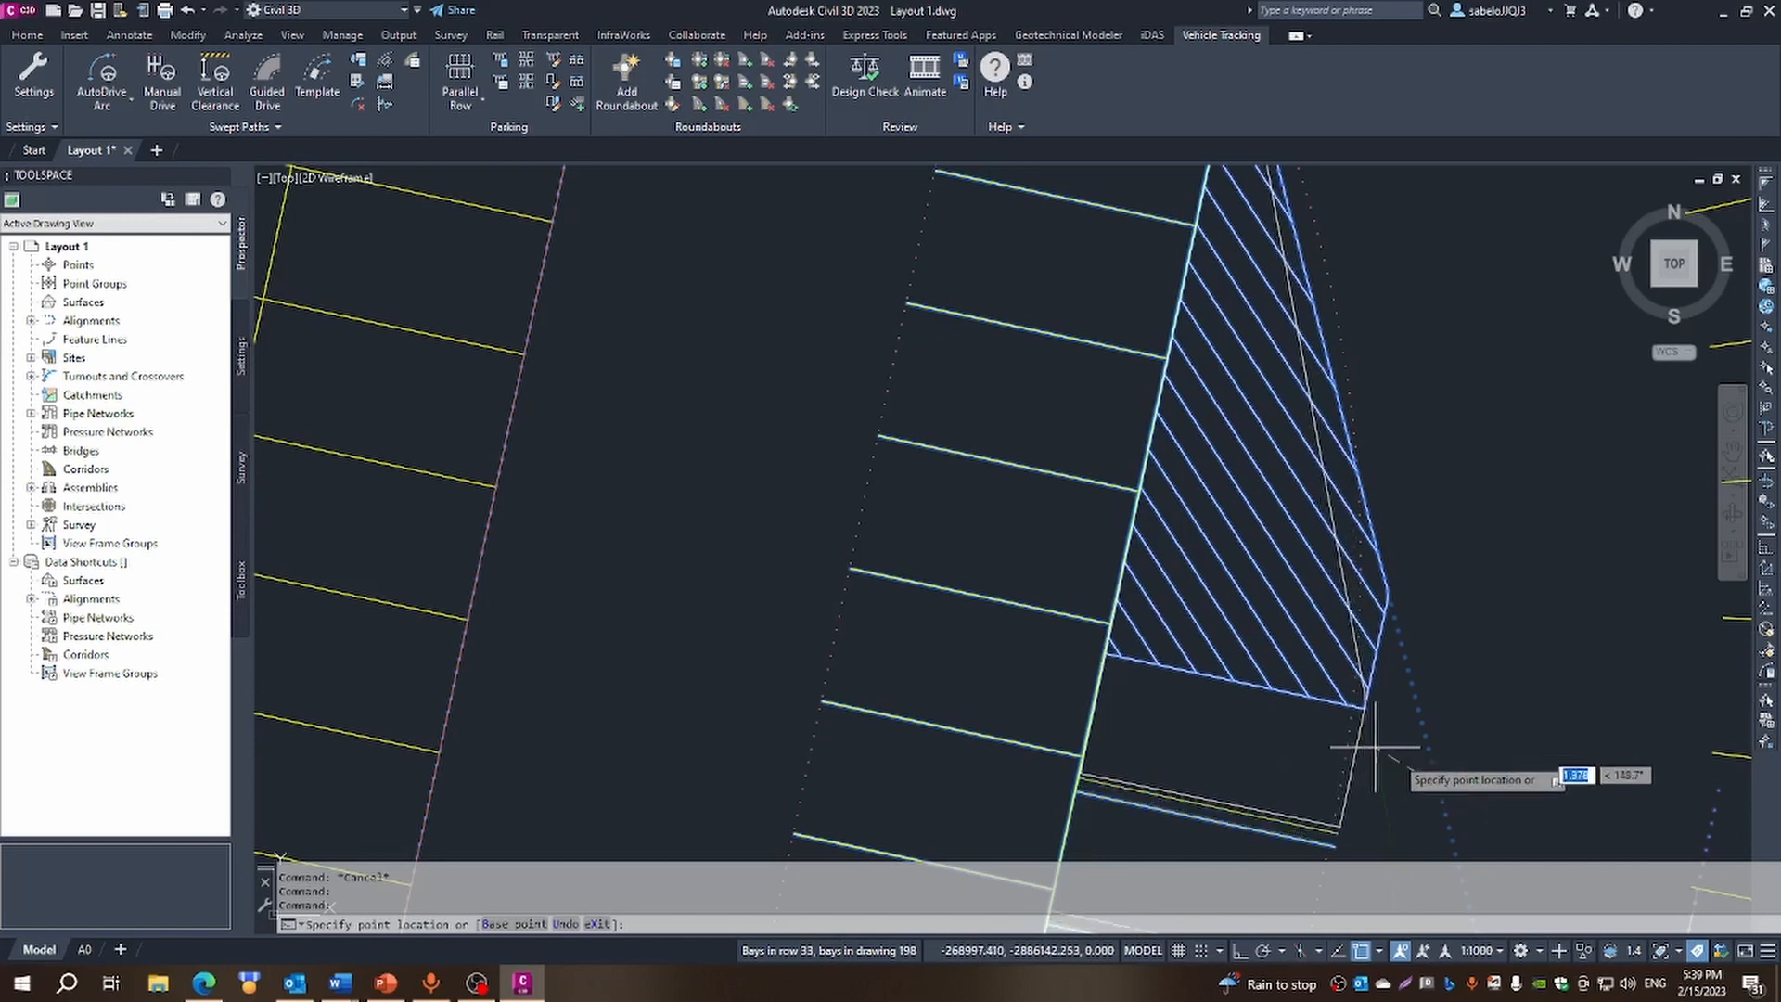
scroll(1413, 761, "down", 5)
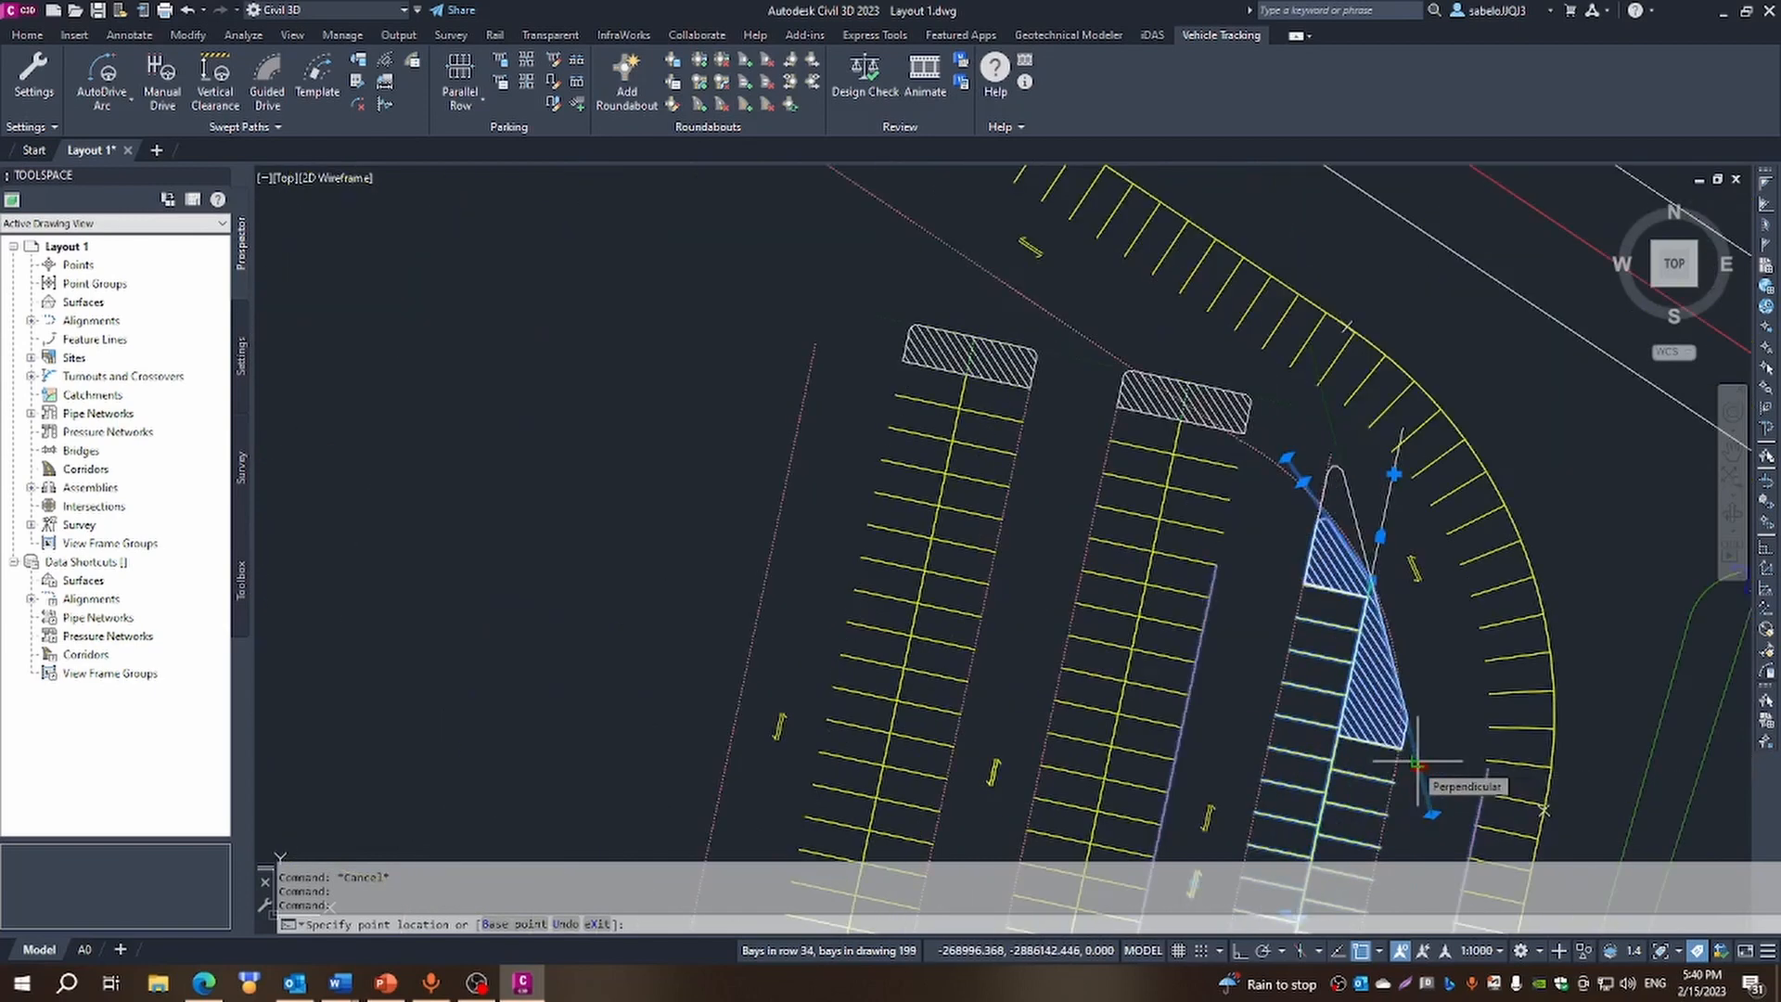
left_click(1418, 764)
left_click(1431, 813)
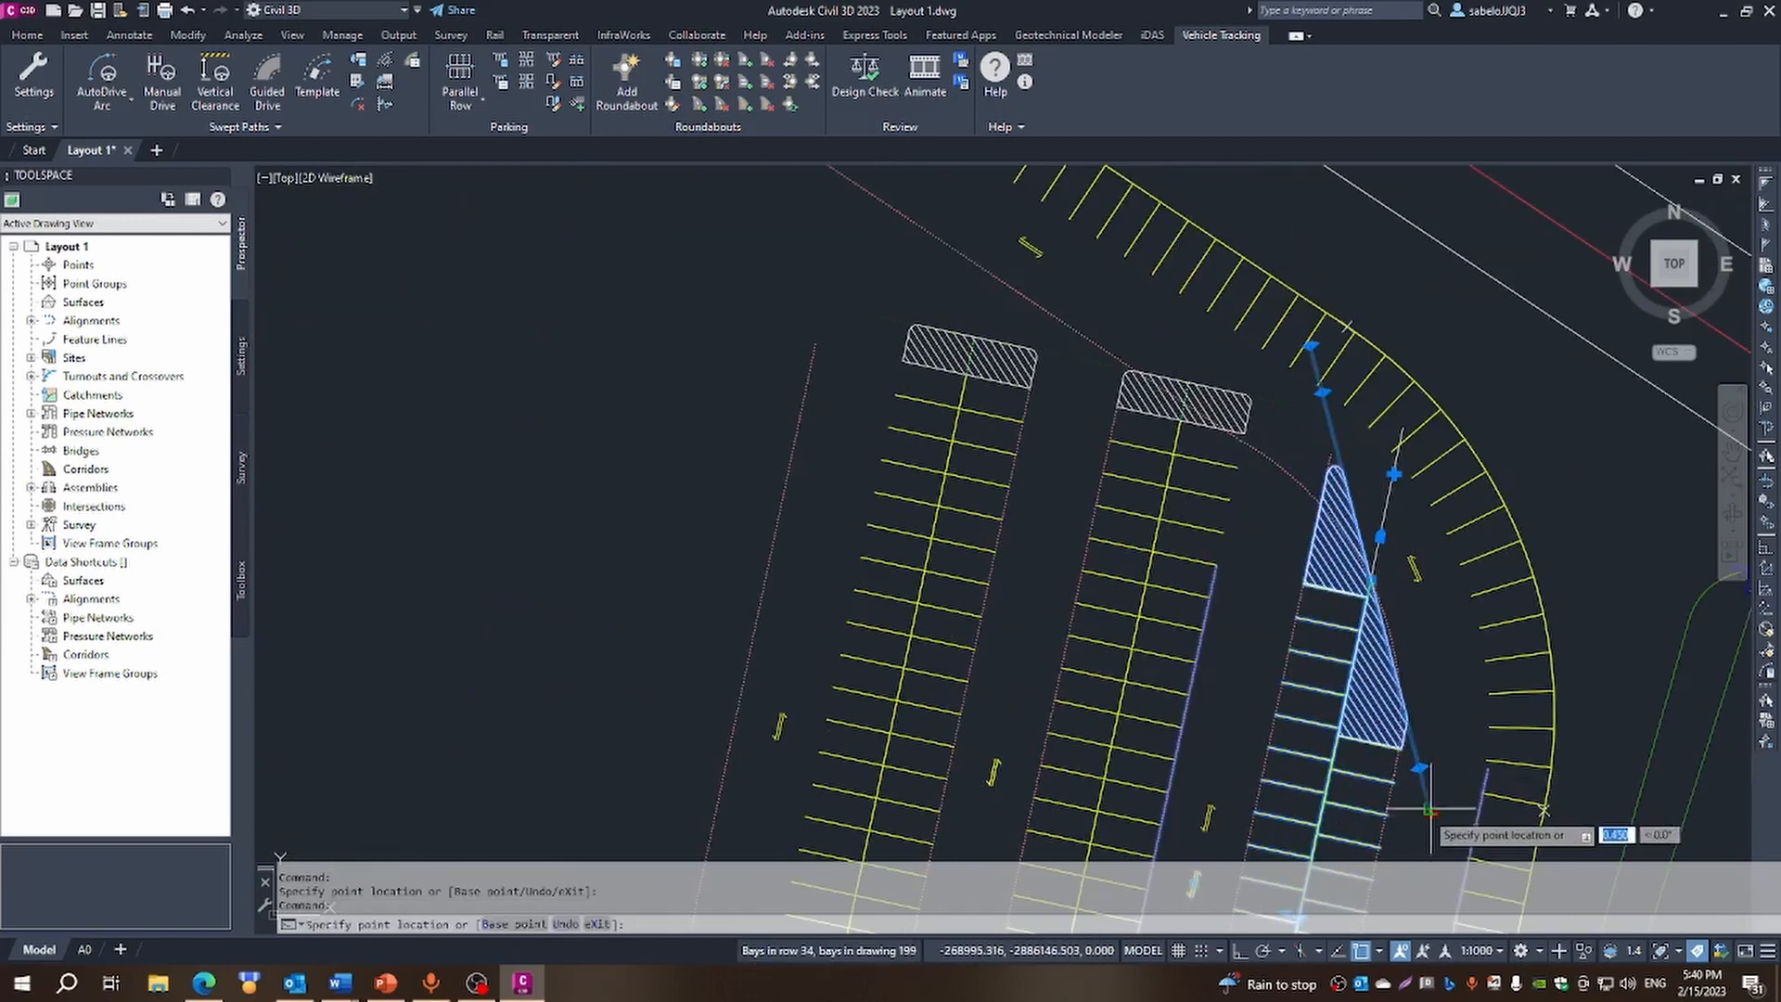
left_click(1393, 773)
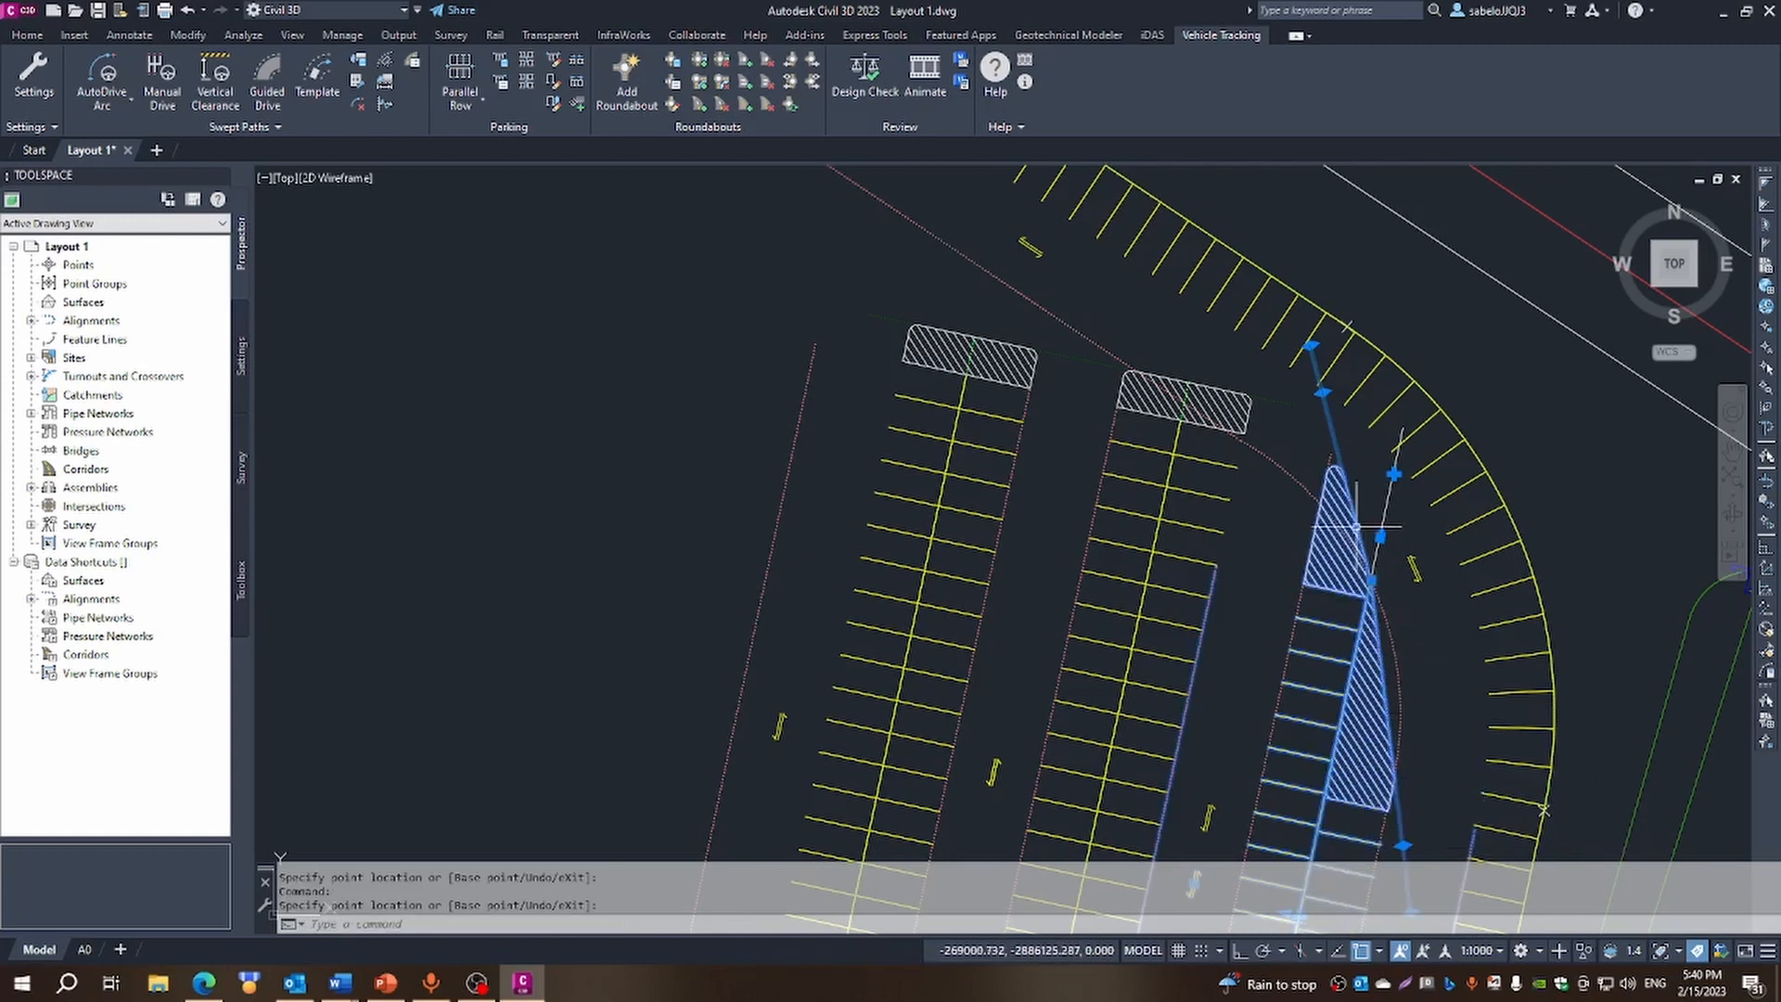
Angle the west half of the same northern end island back along the curved aisle line, and deselect the row
left_click(1312, 345)
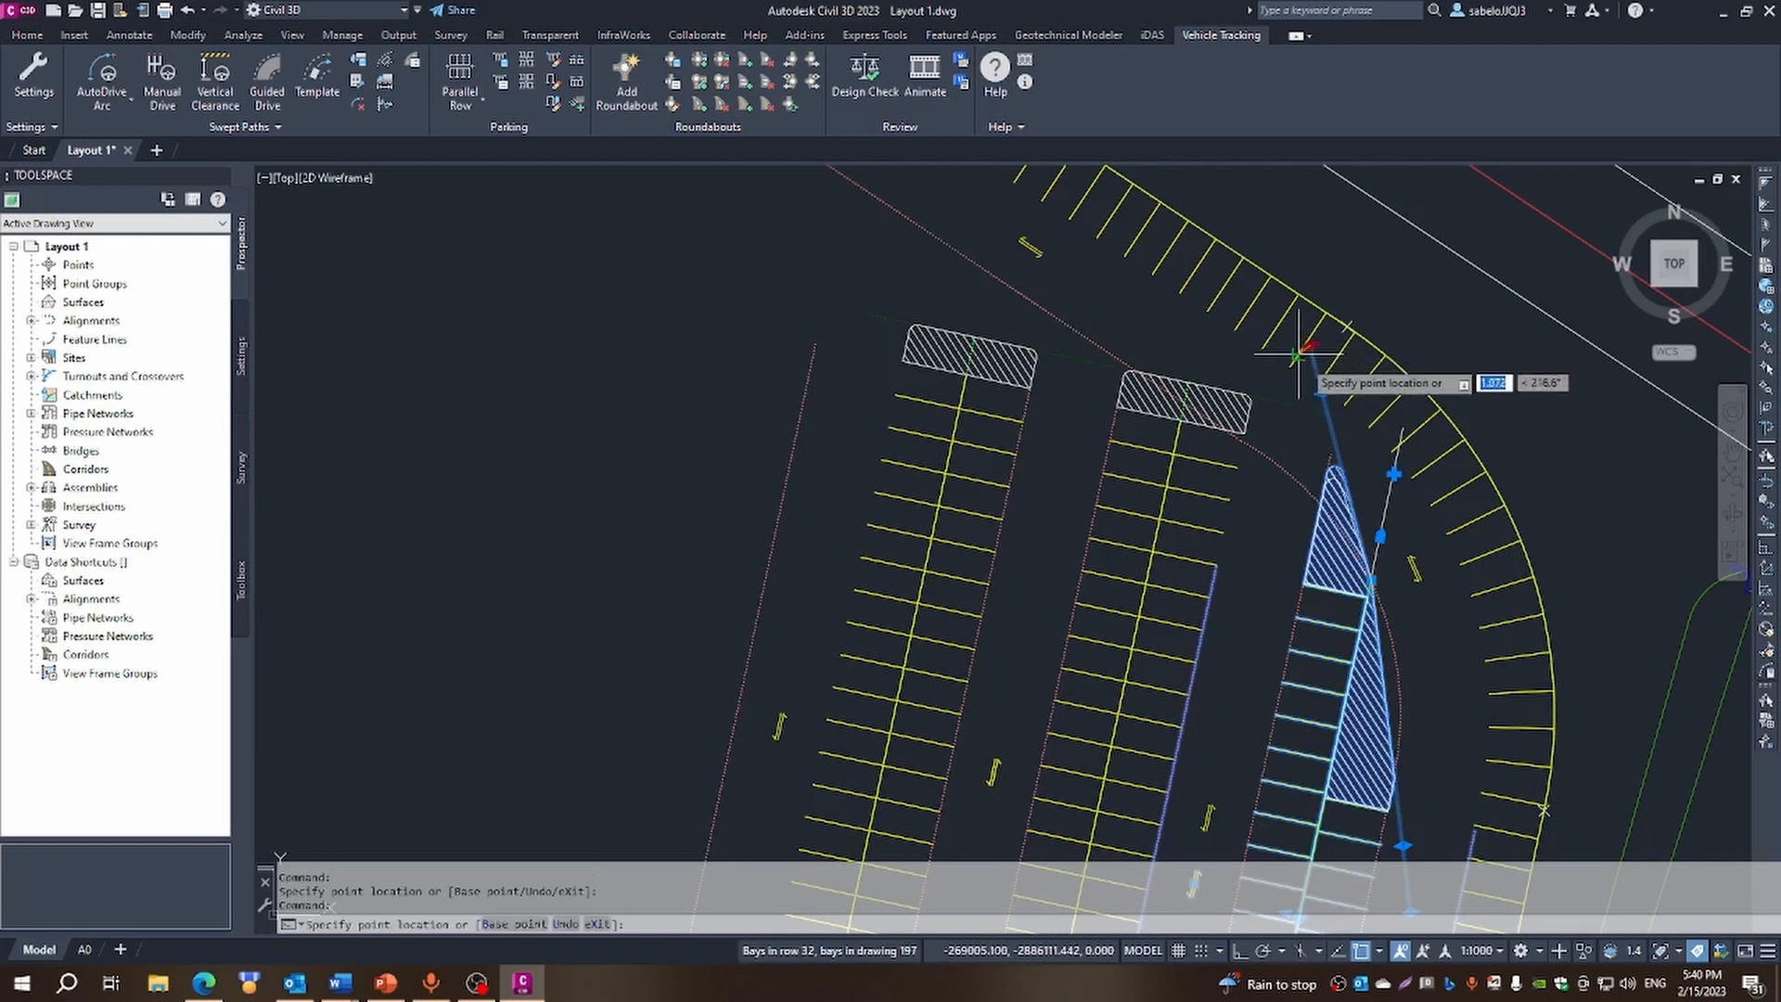
left_click(1270, 419)
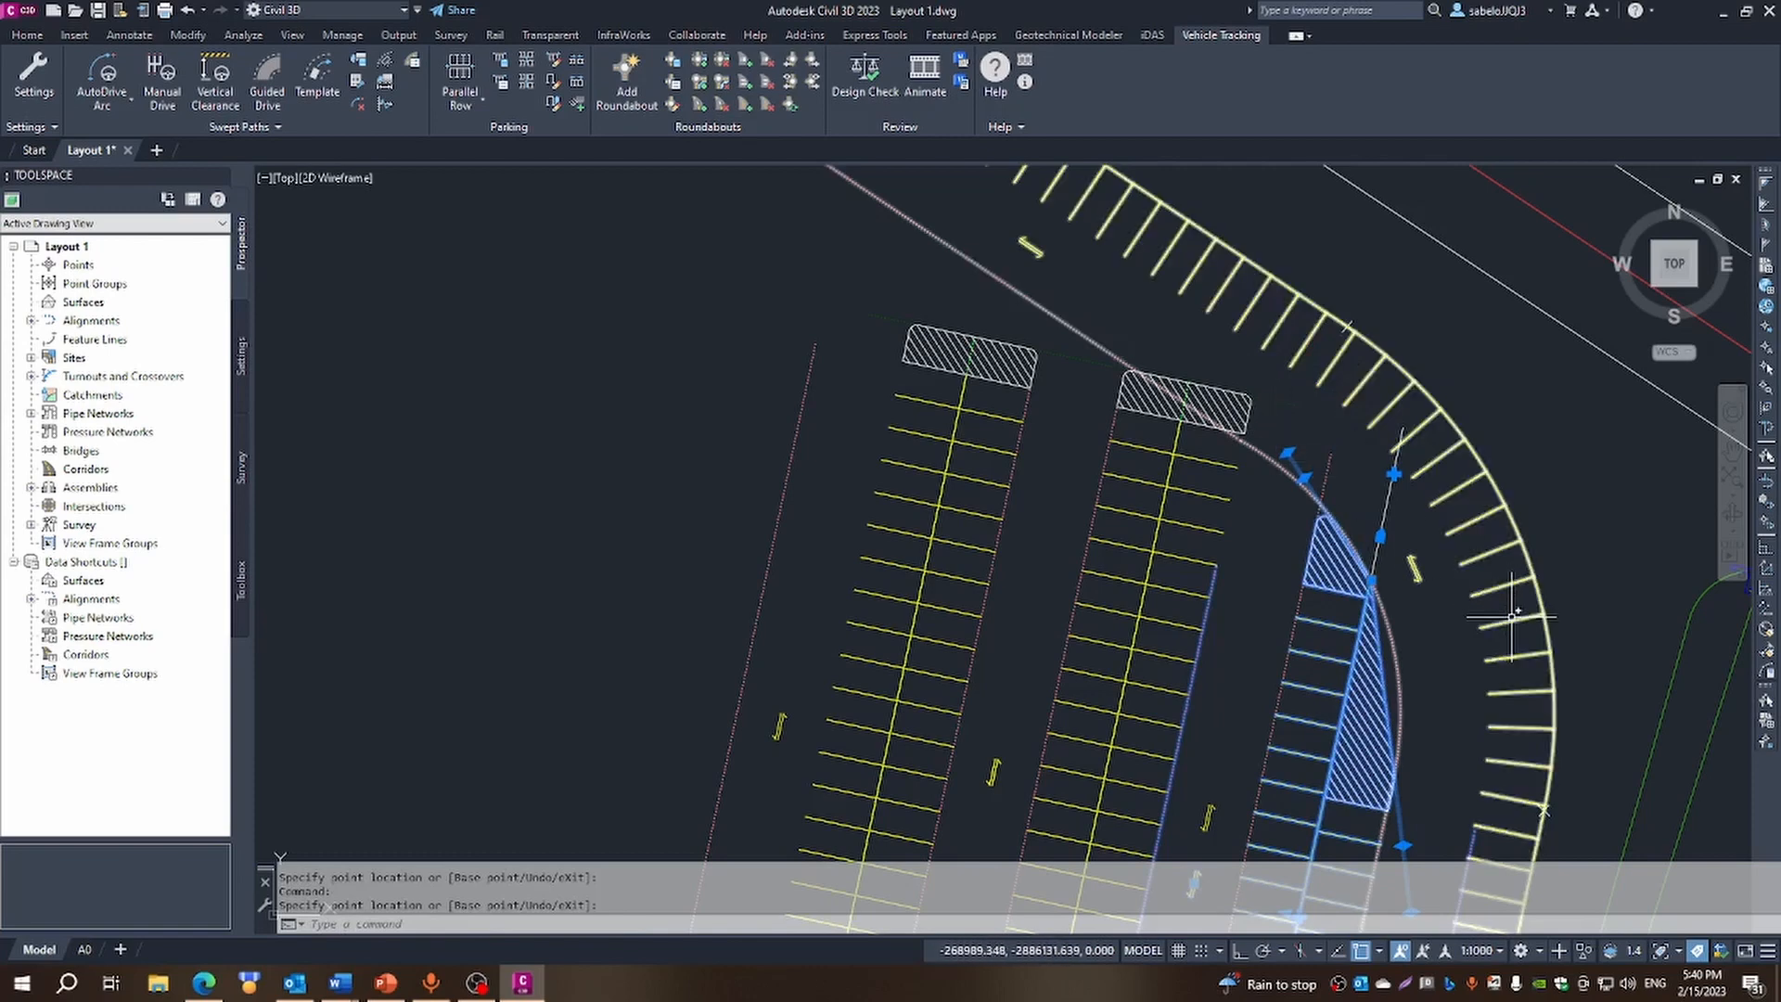
key("Escape")
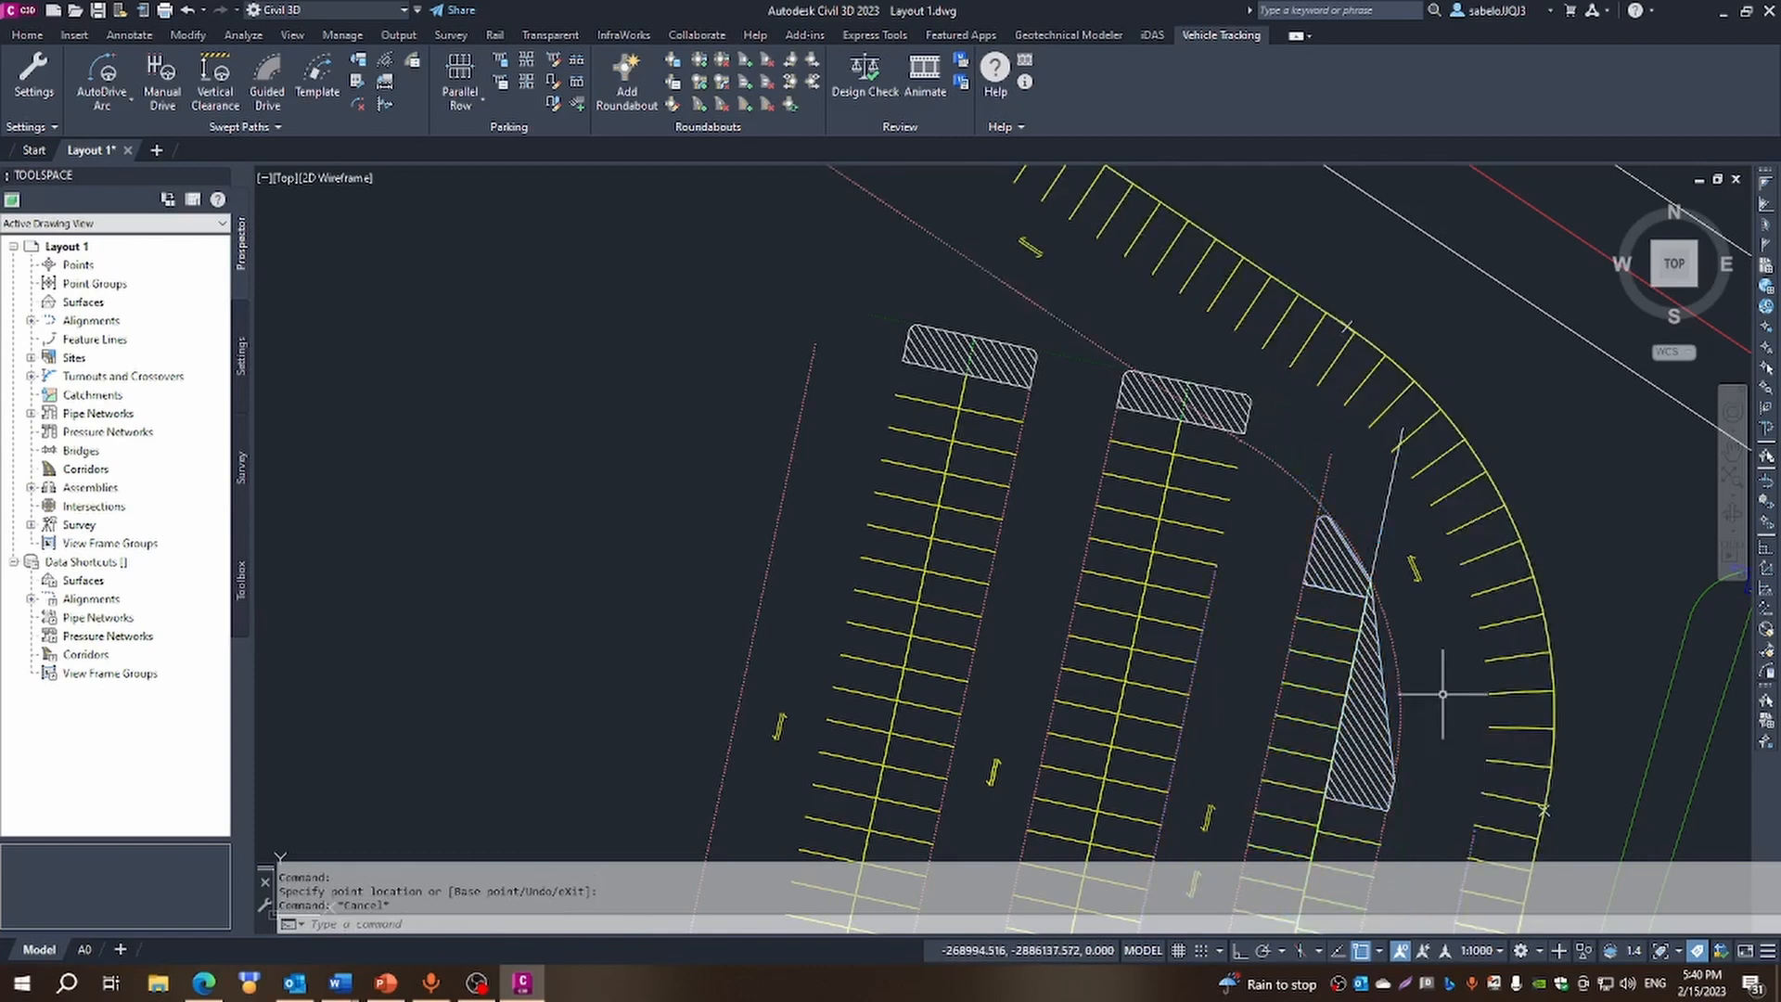
Shorten the easternmost straight row by moving its southern end up to the white edge line crossing the island
scroll(1442, 691, "down", 8)
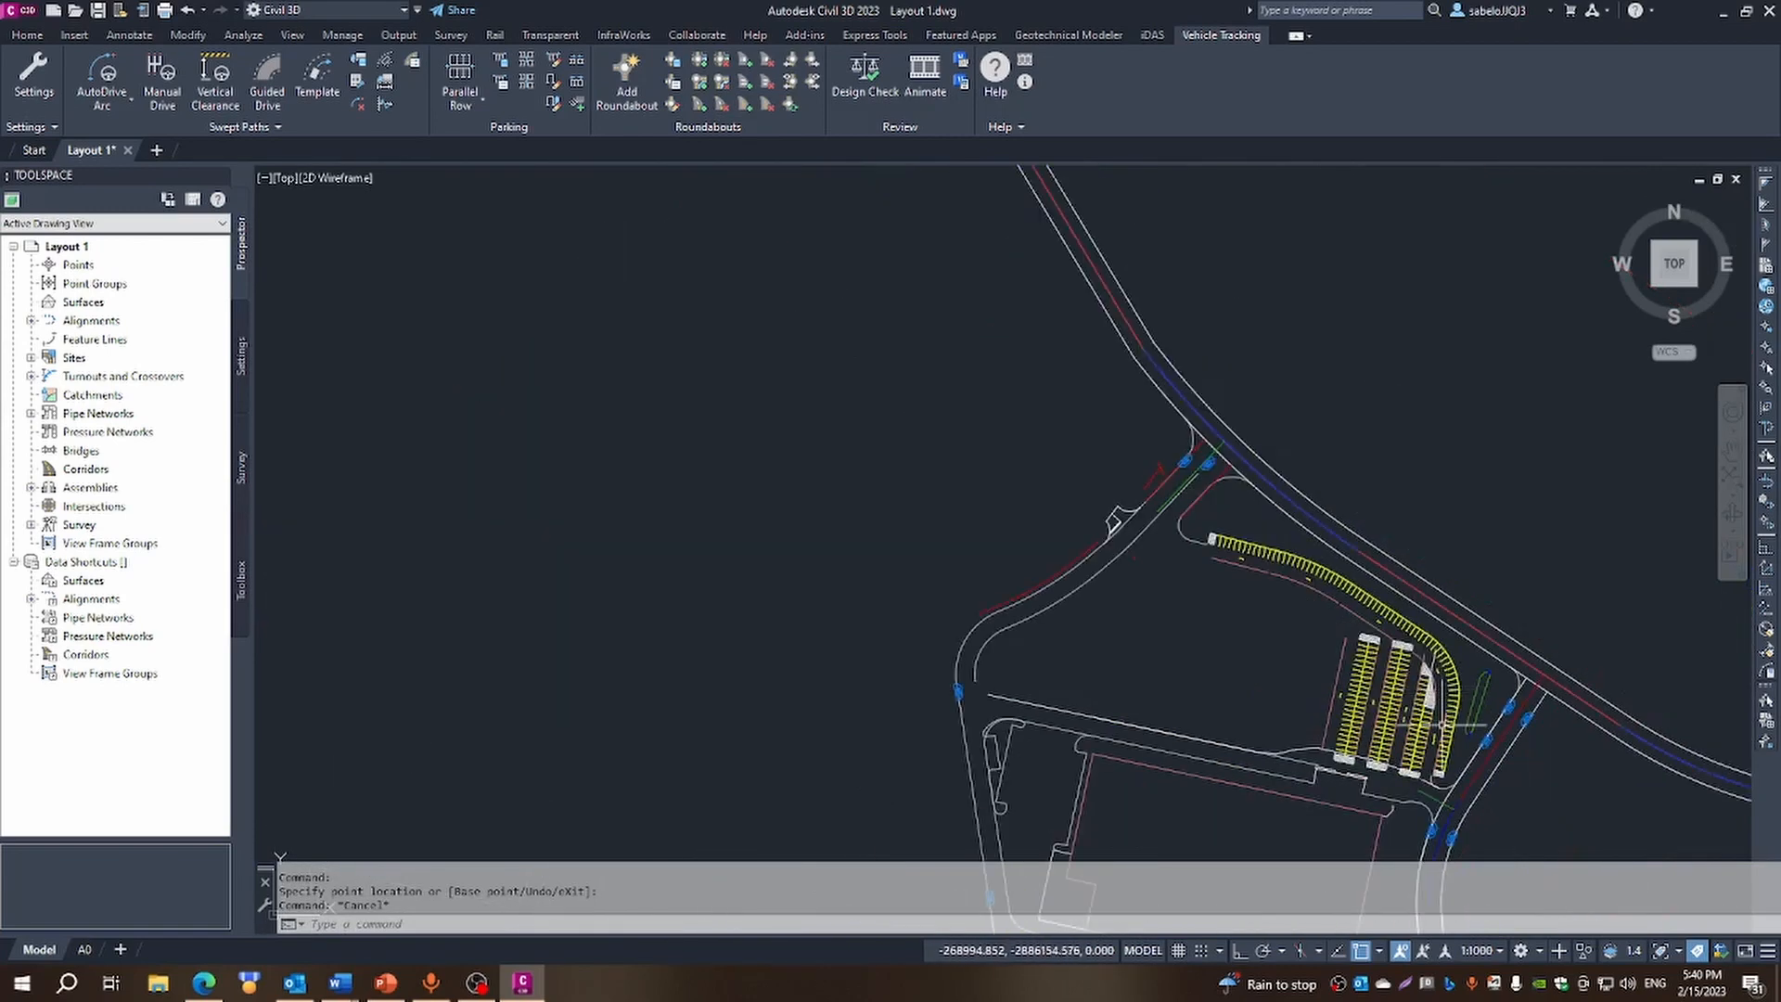
scroll(1440, 782, "up", 8)
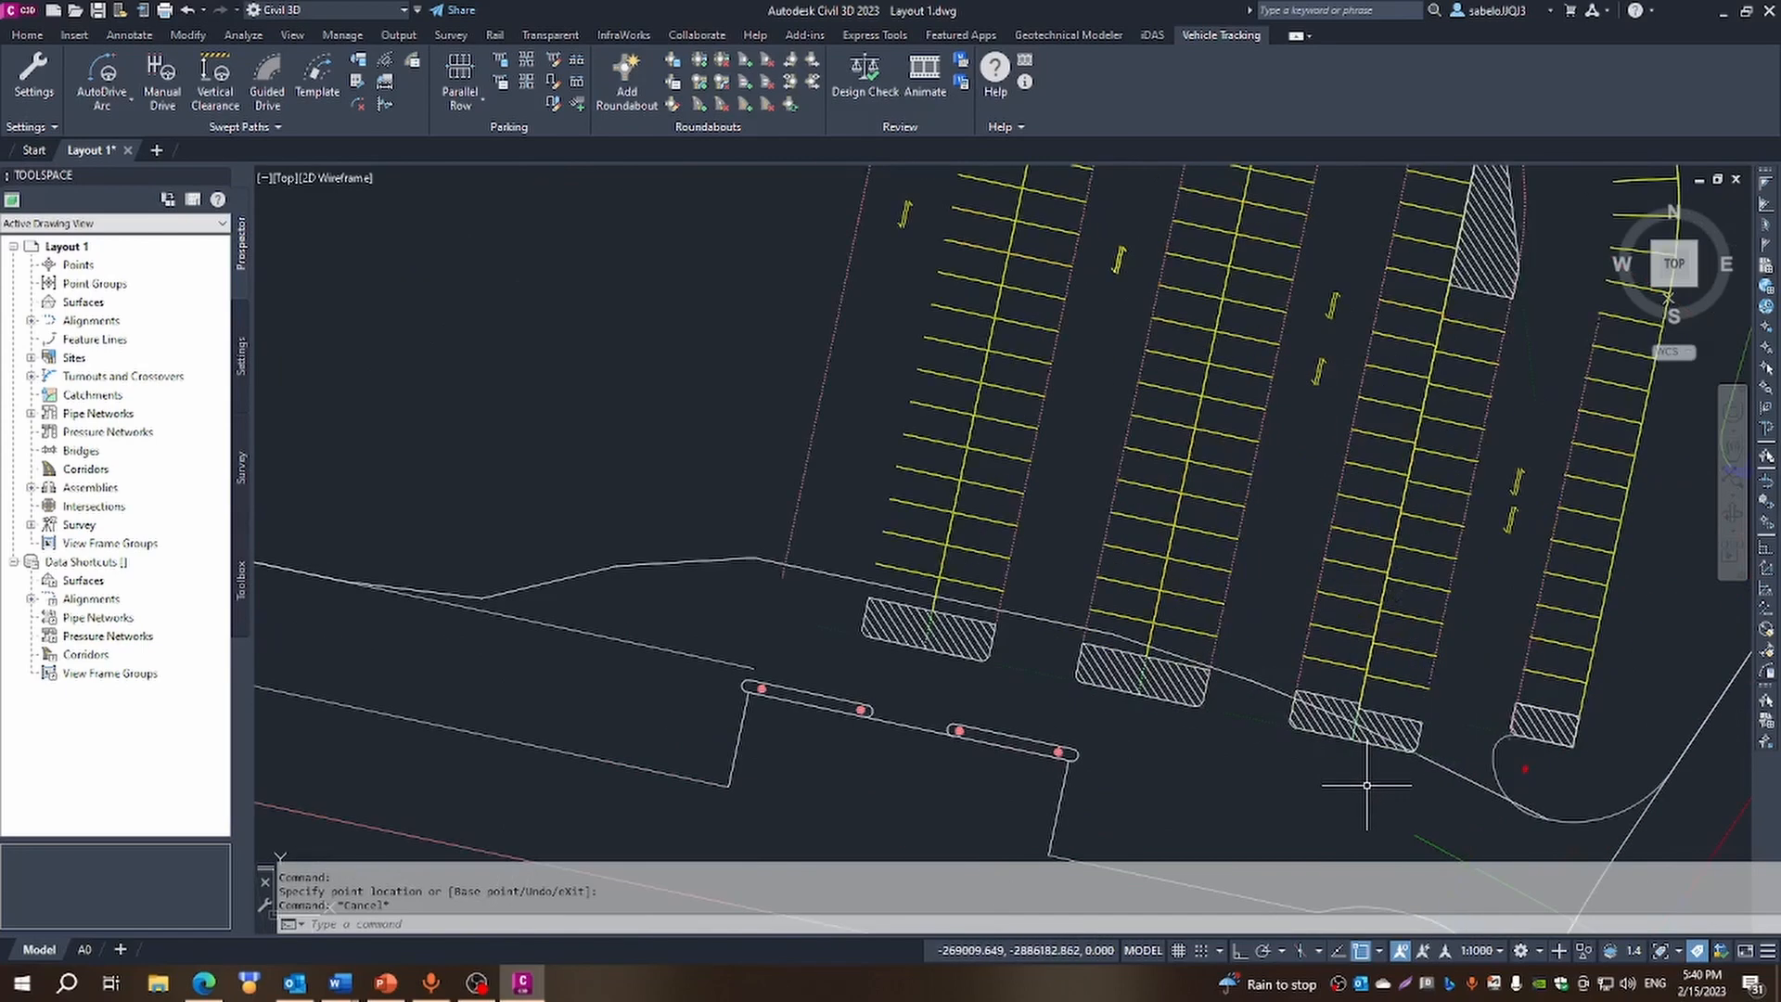
left_click(1346, 740)
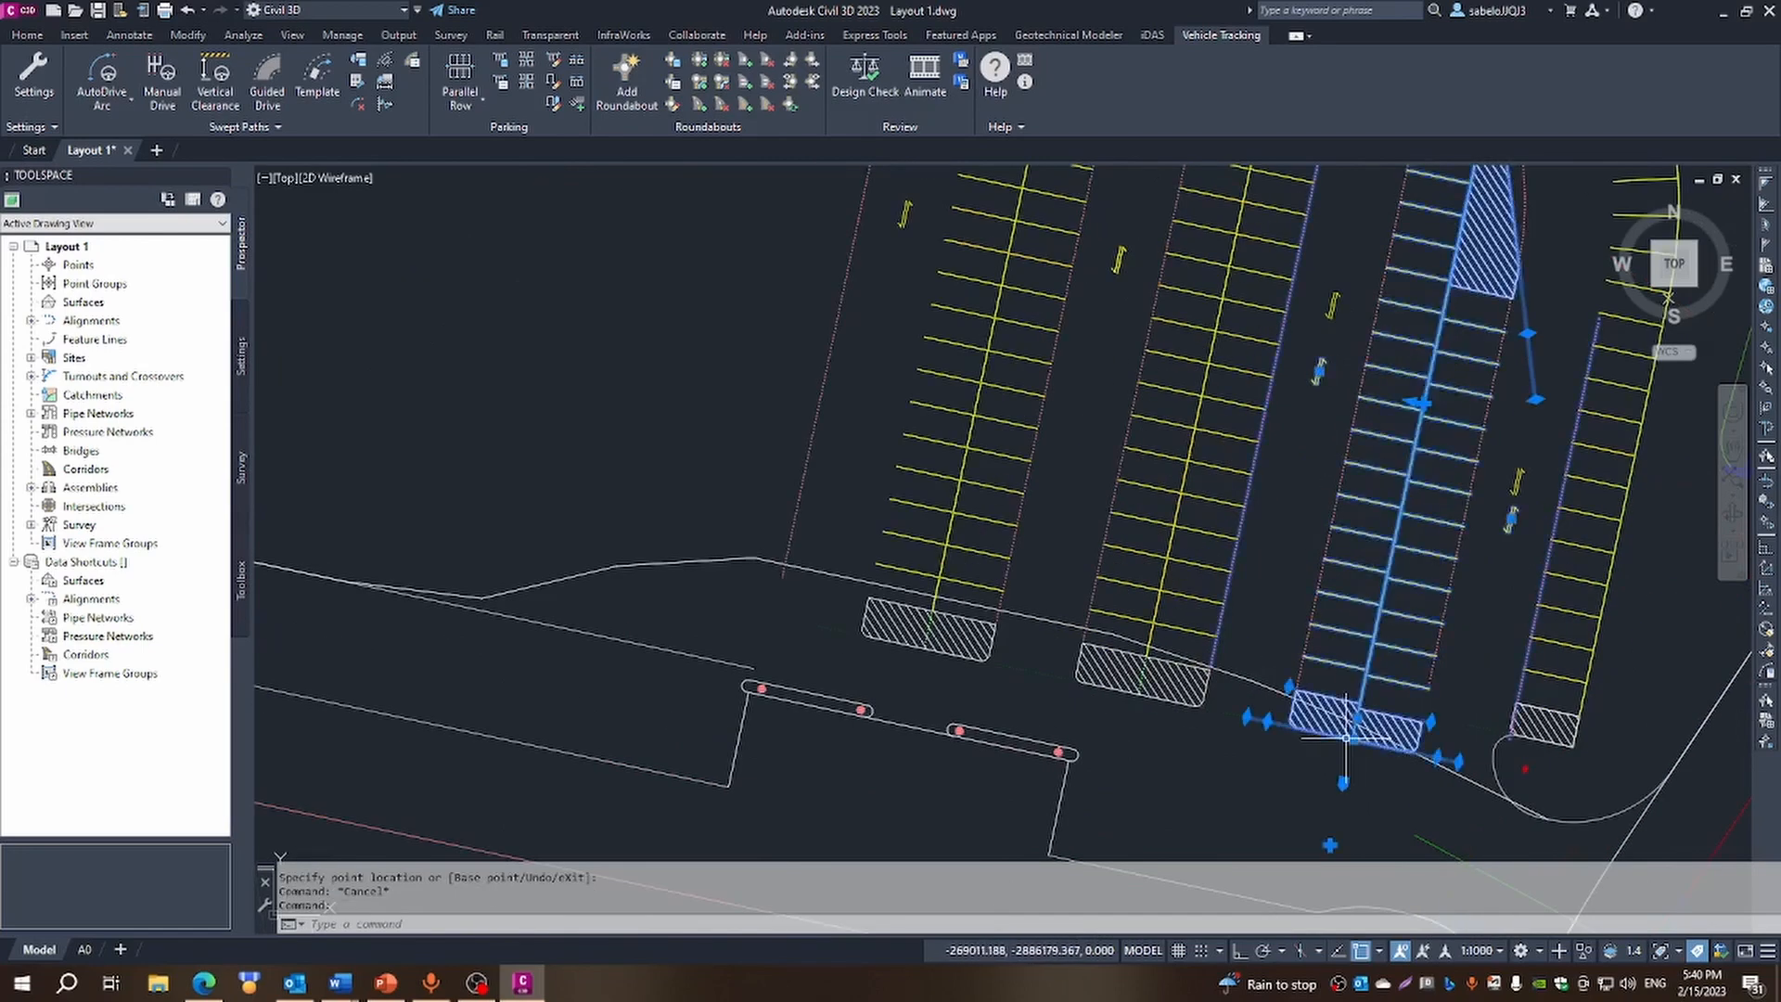
left_click(1354, 717)
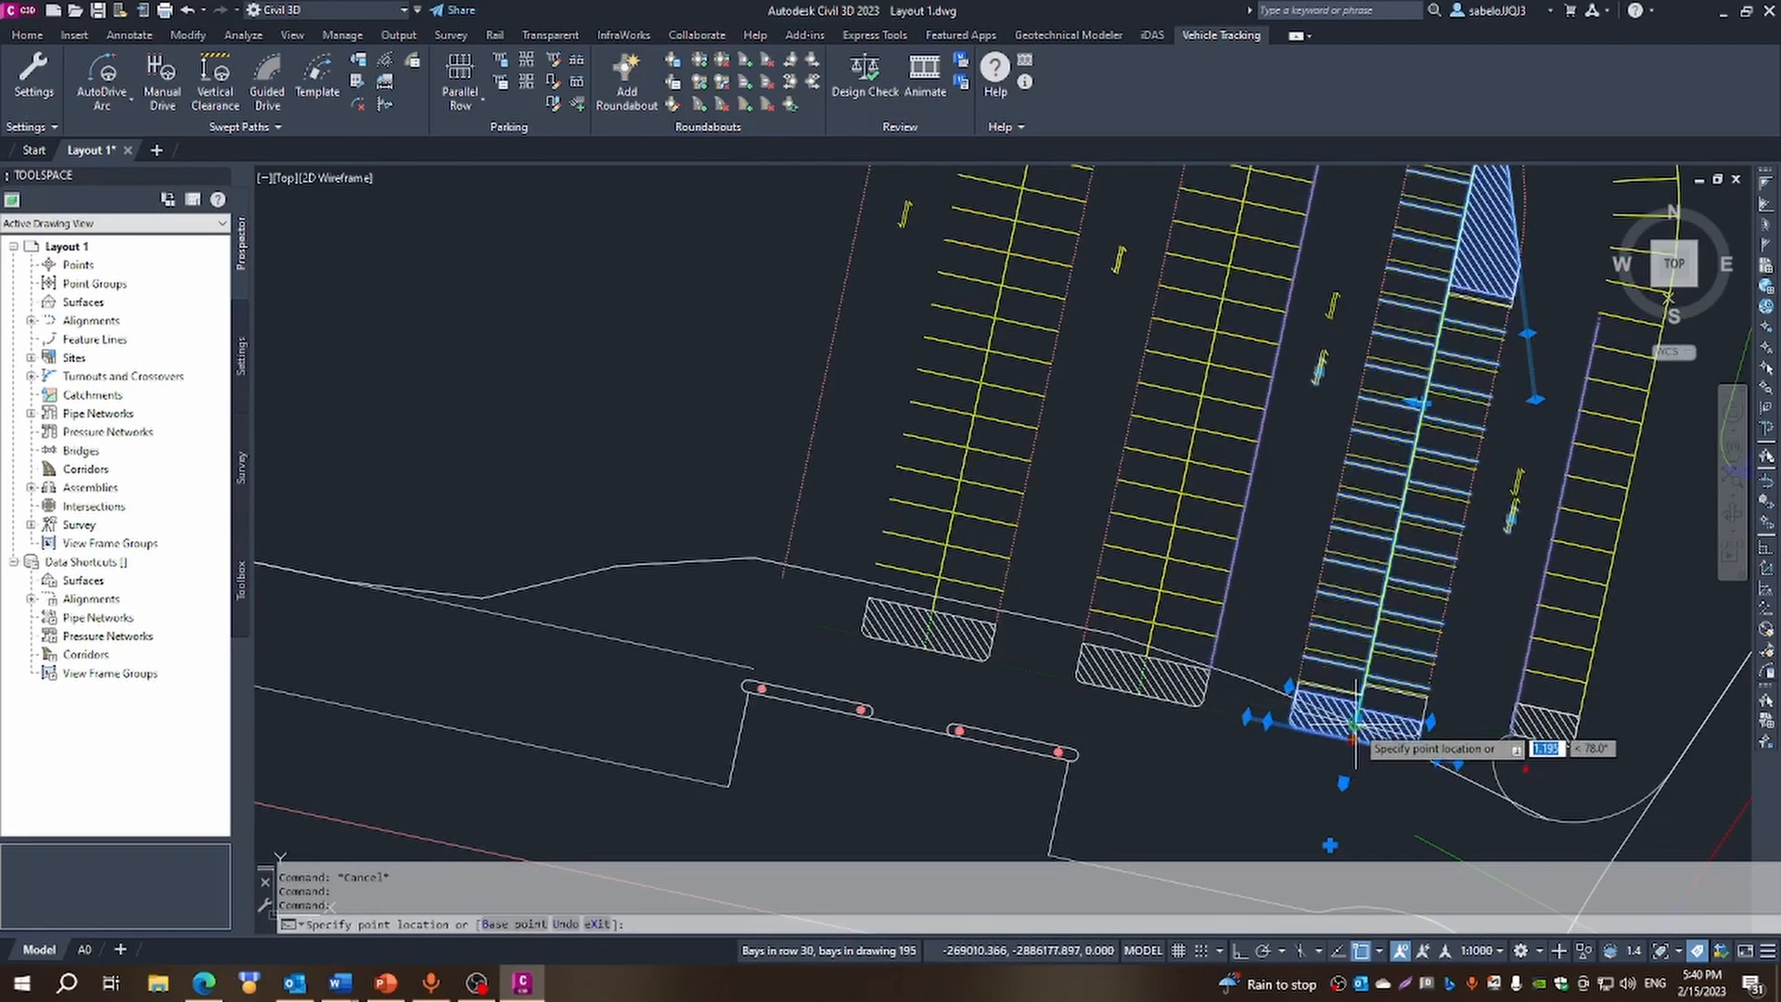
scroll(1336, 721, "up", 6)
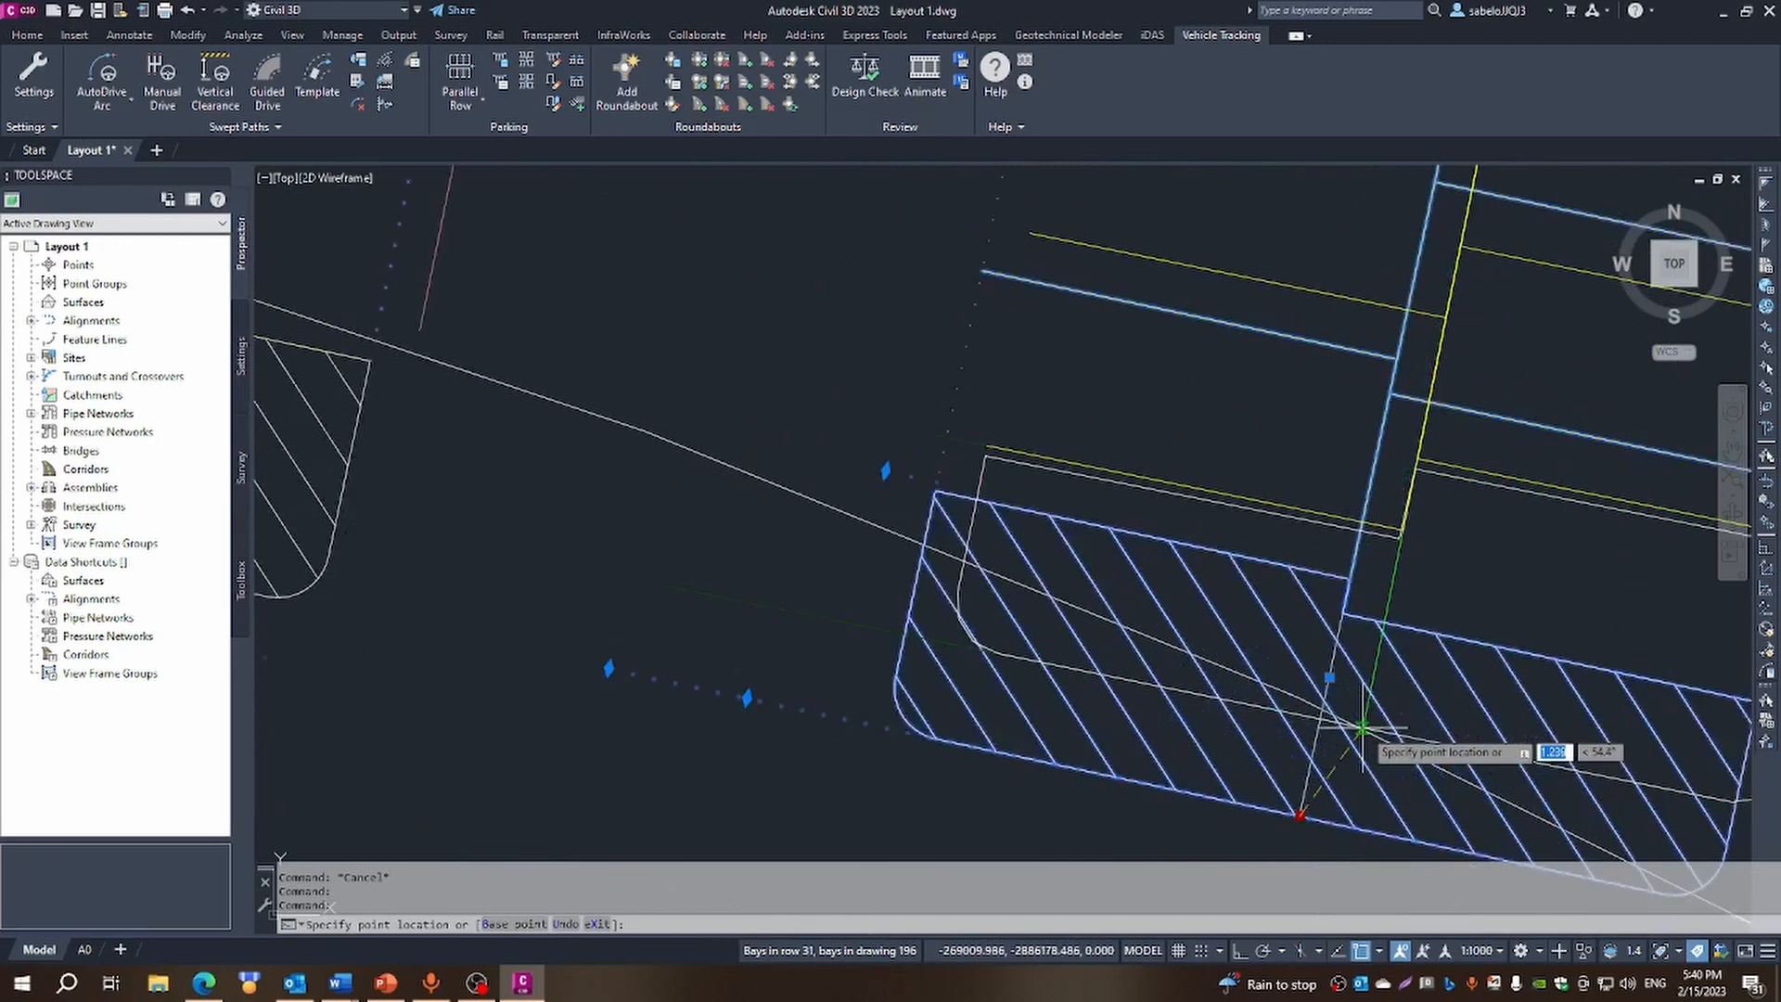
left_click(1300, 695)
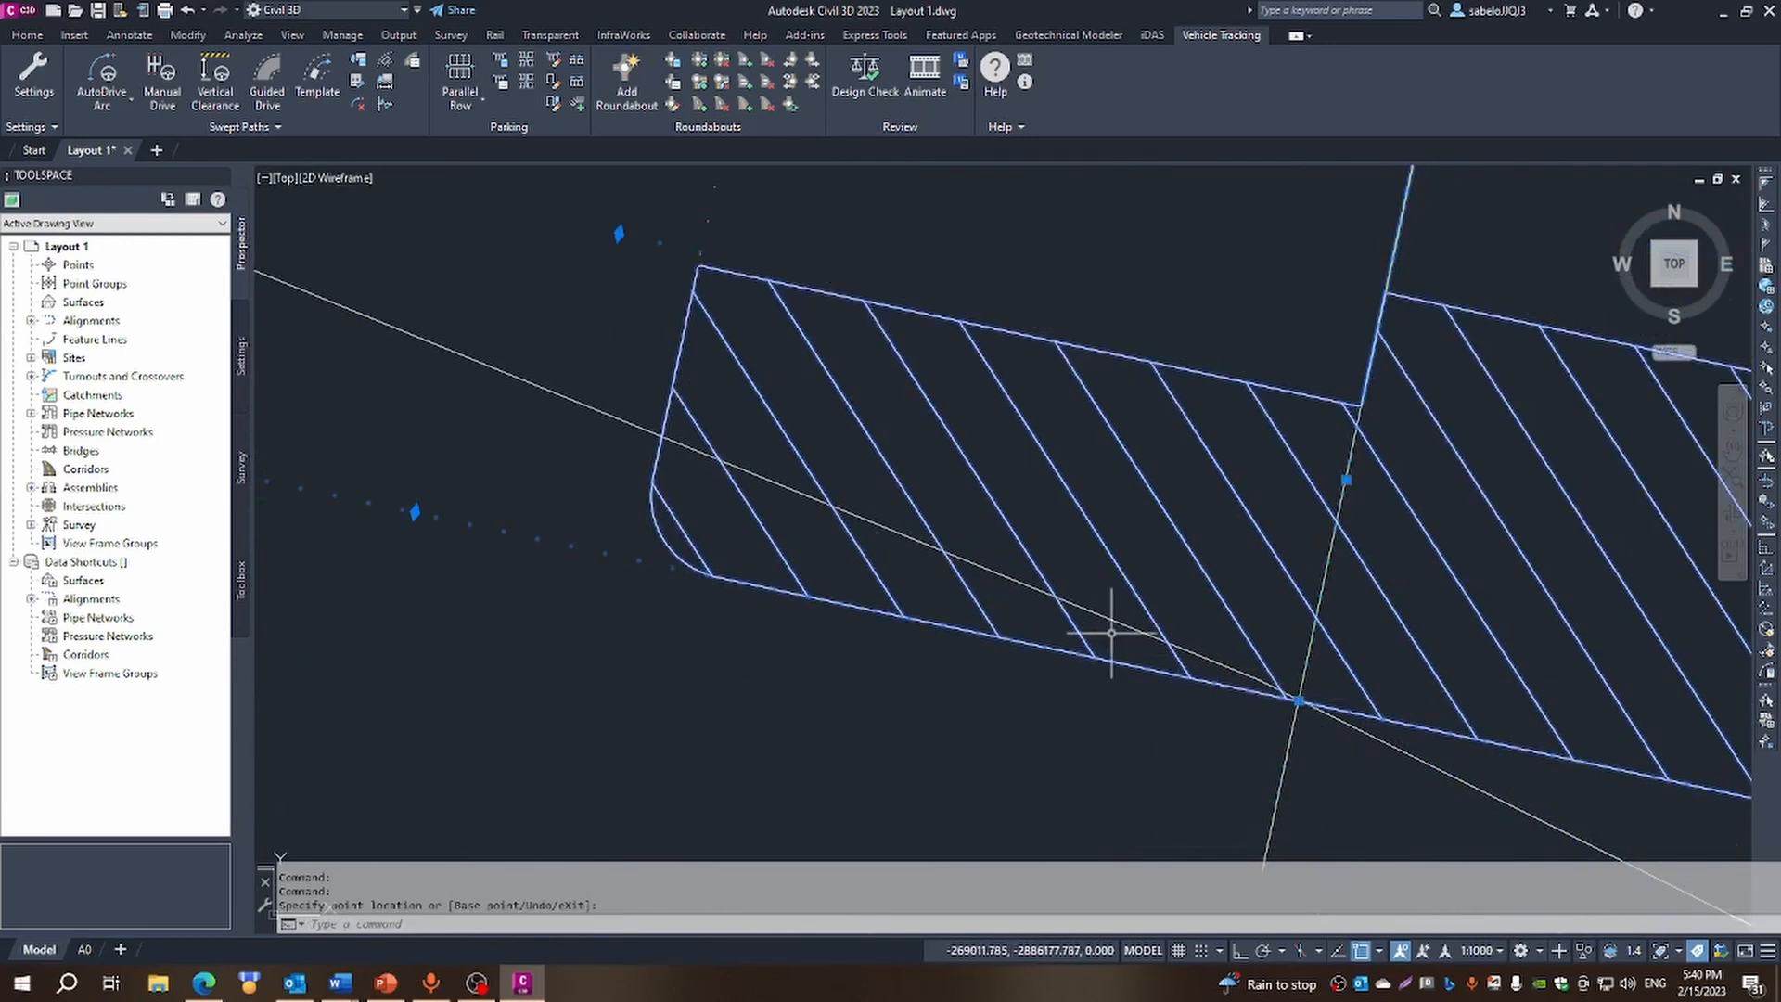
Rotate the shortened row's southern end island to follow the sloping white edge line, and deselect the row
scroll(1115, 638, "down", 5)
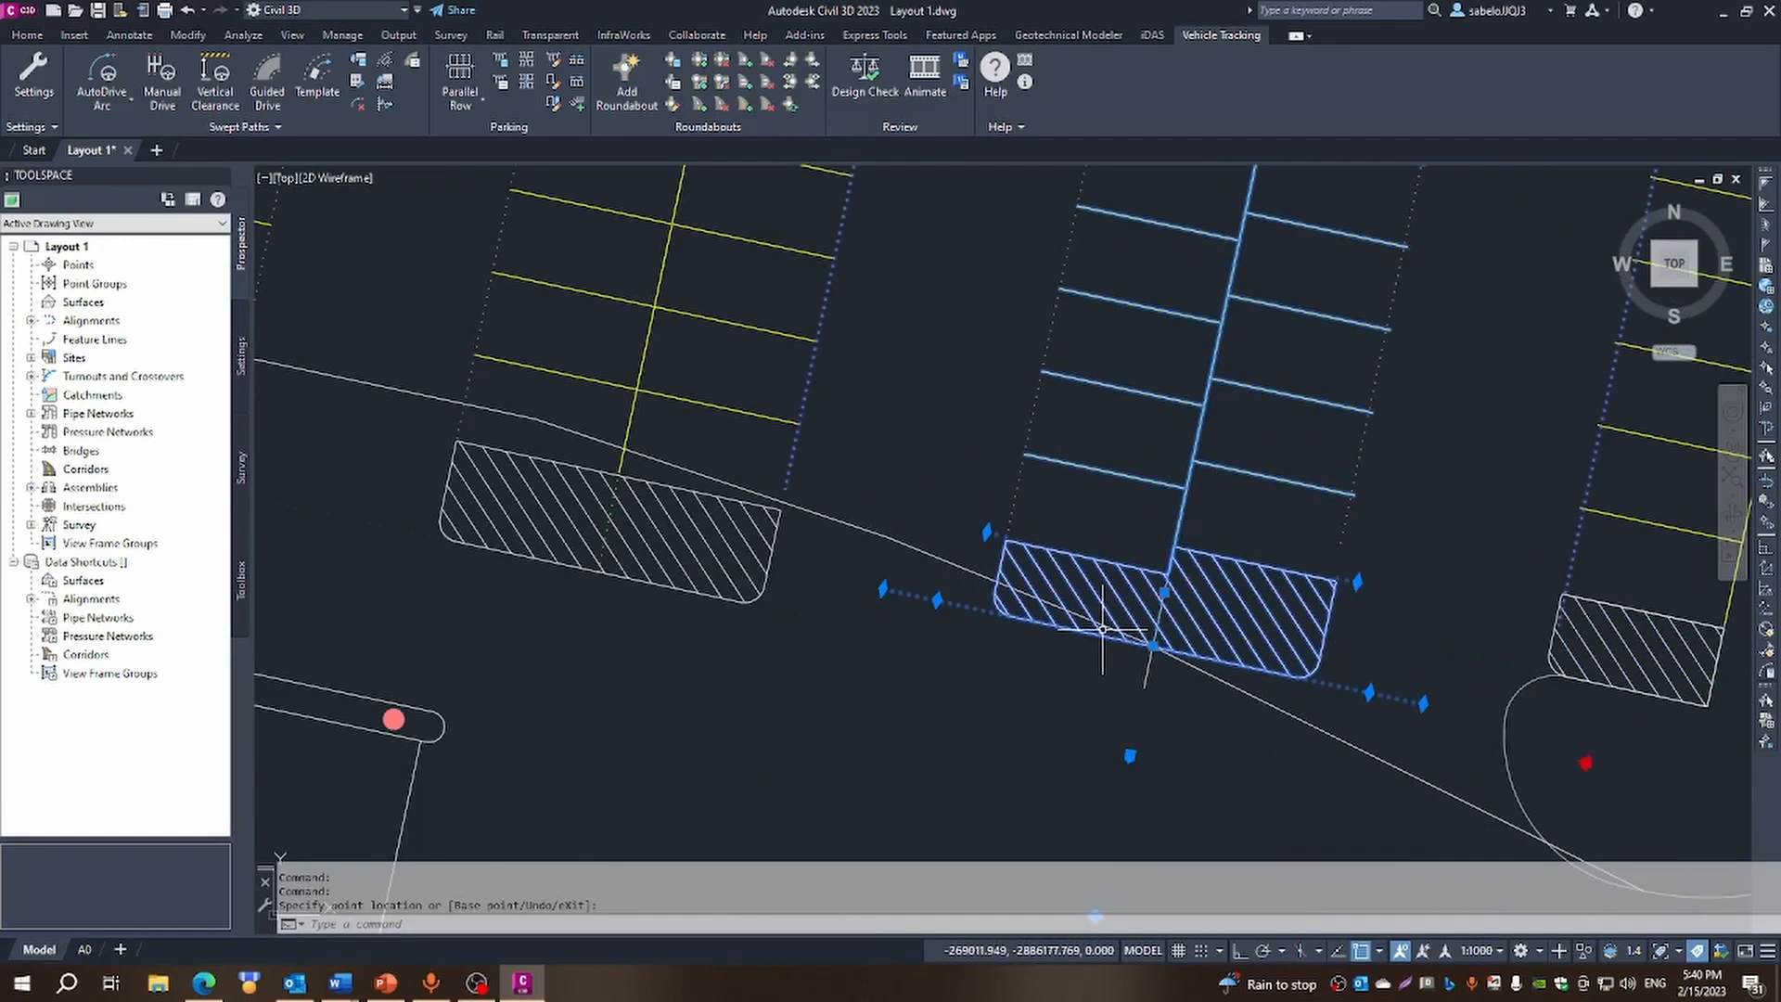
left_click(937, 599)
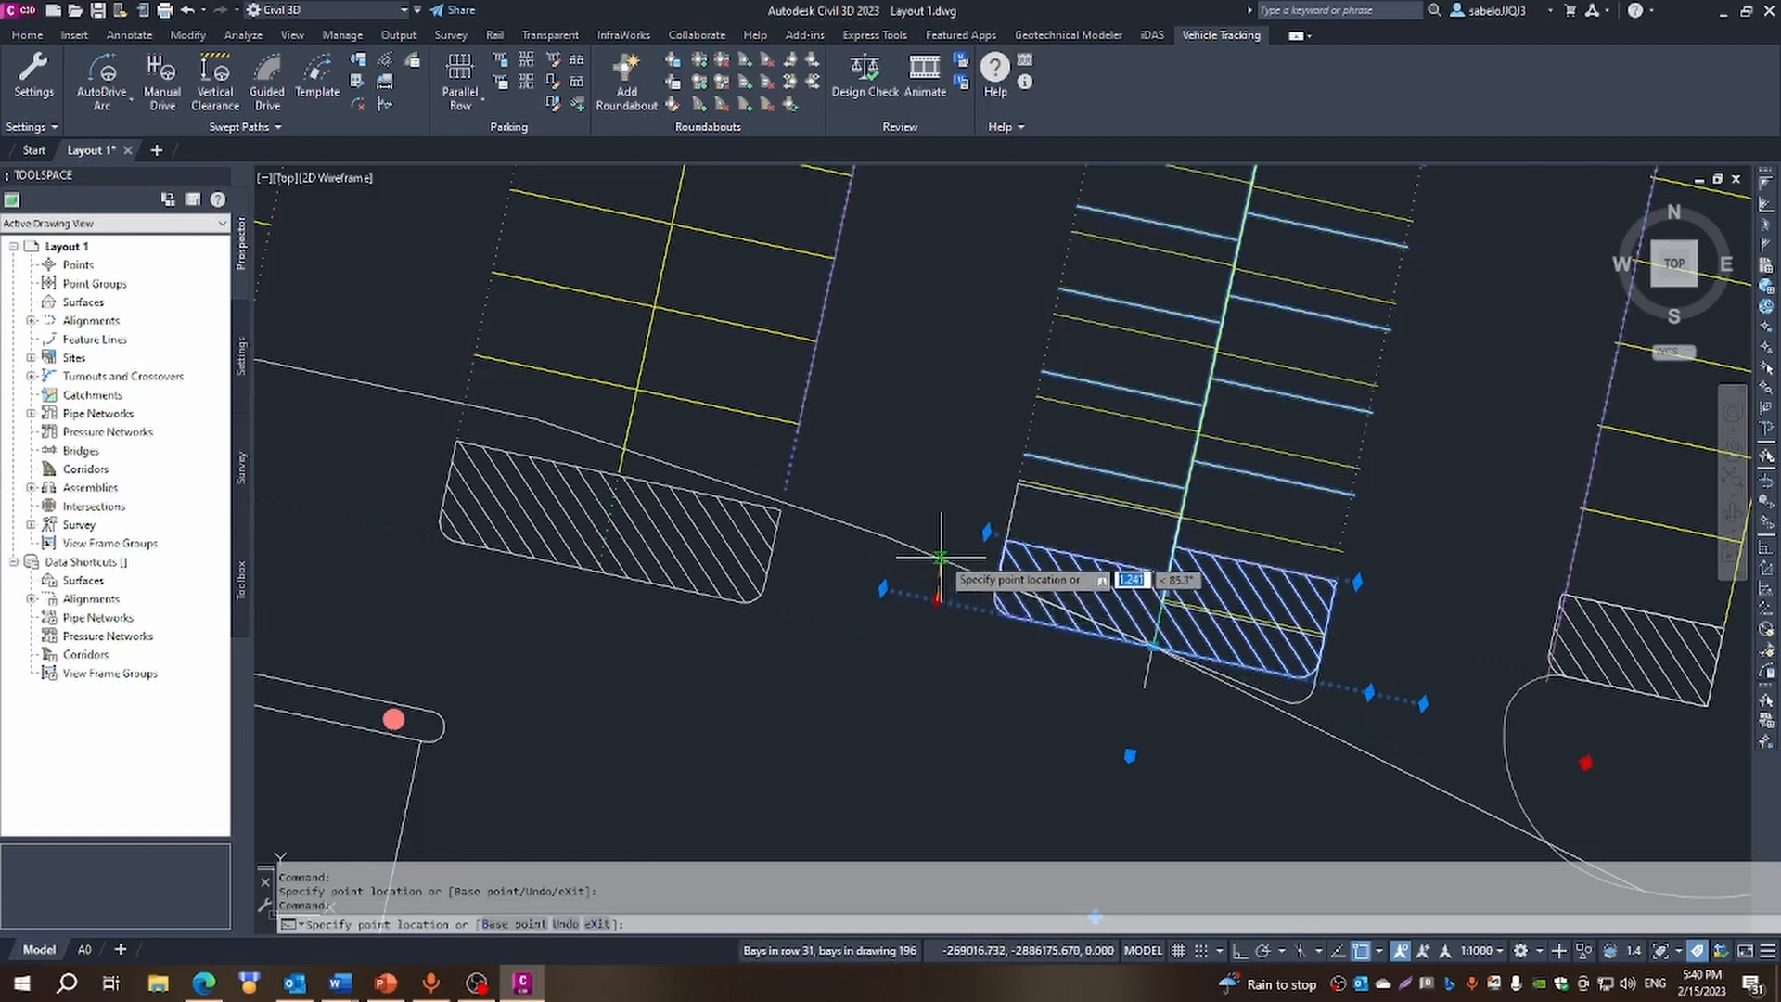
left_click(944, 554)
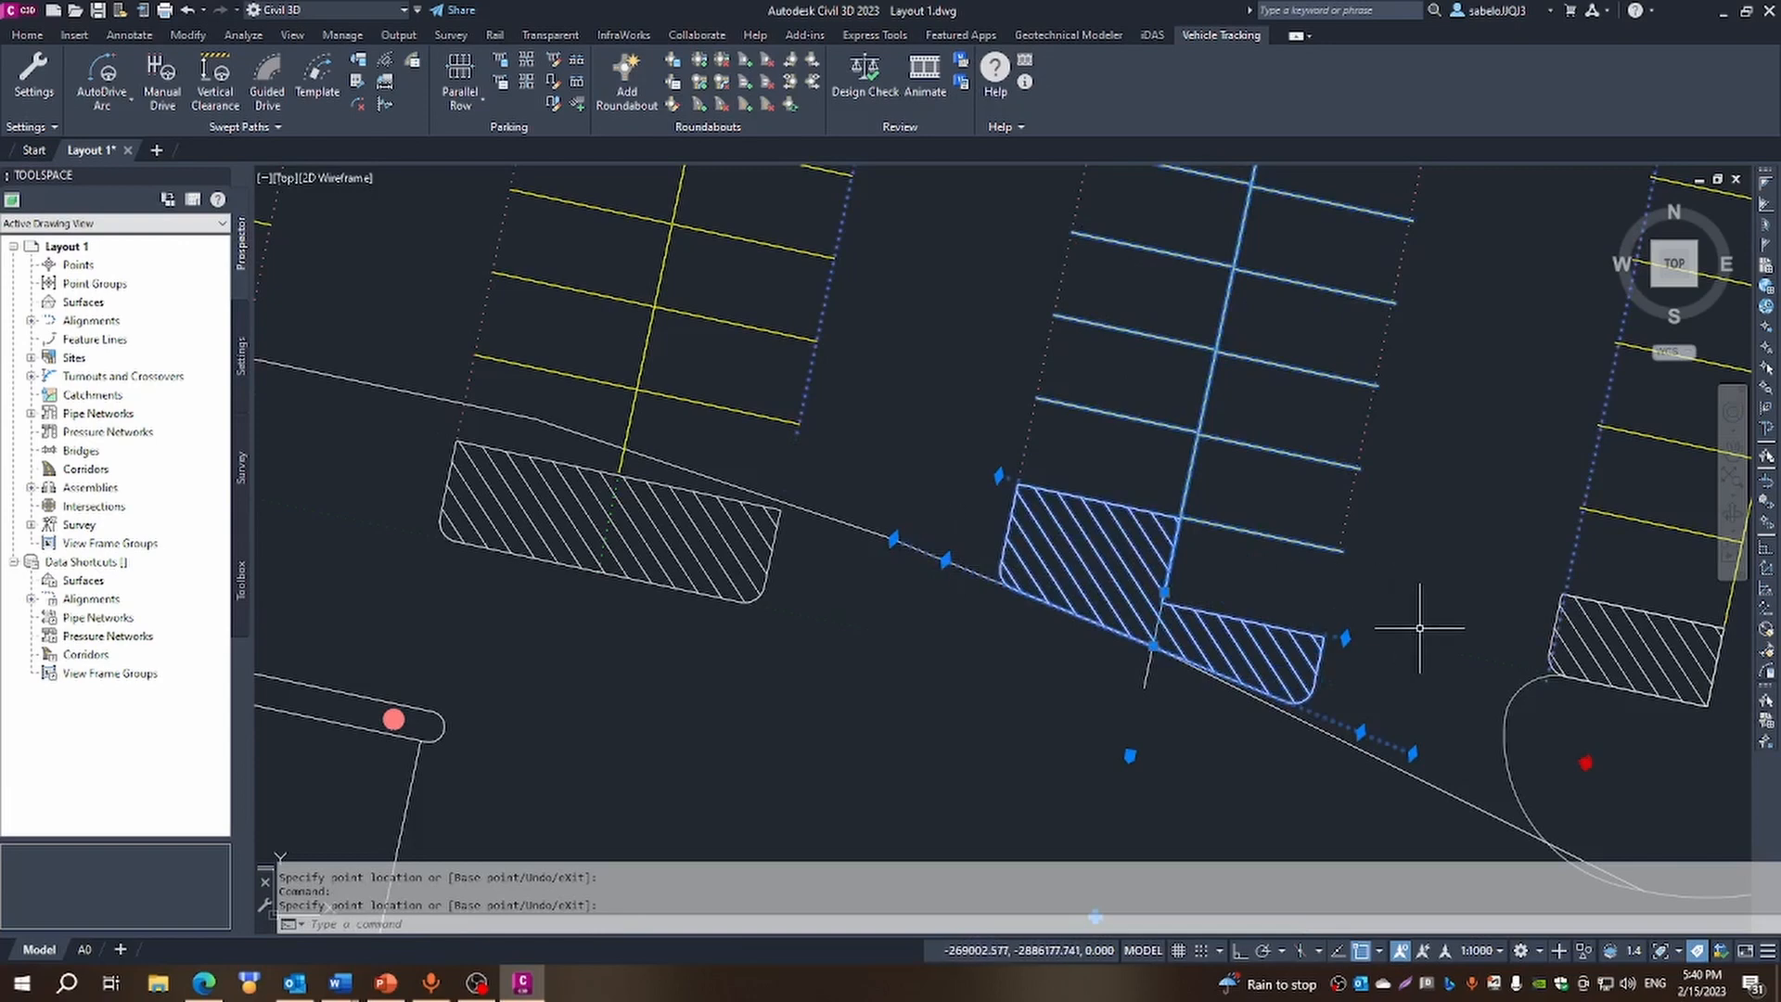
scroll(1419, 636, "down", 4)
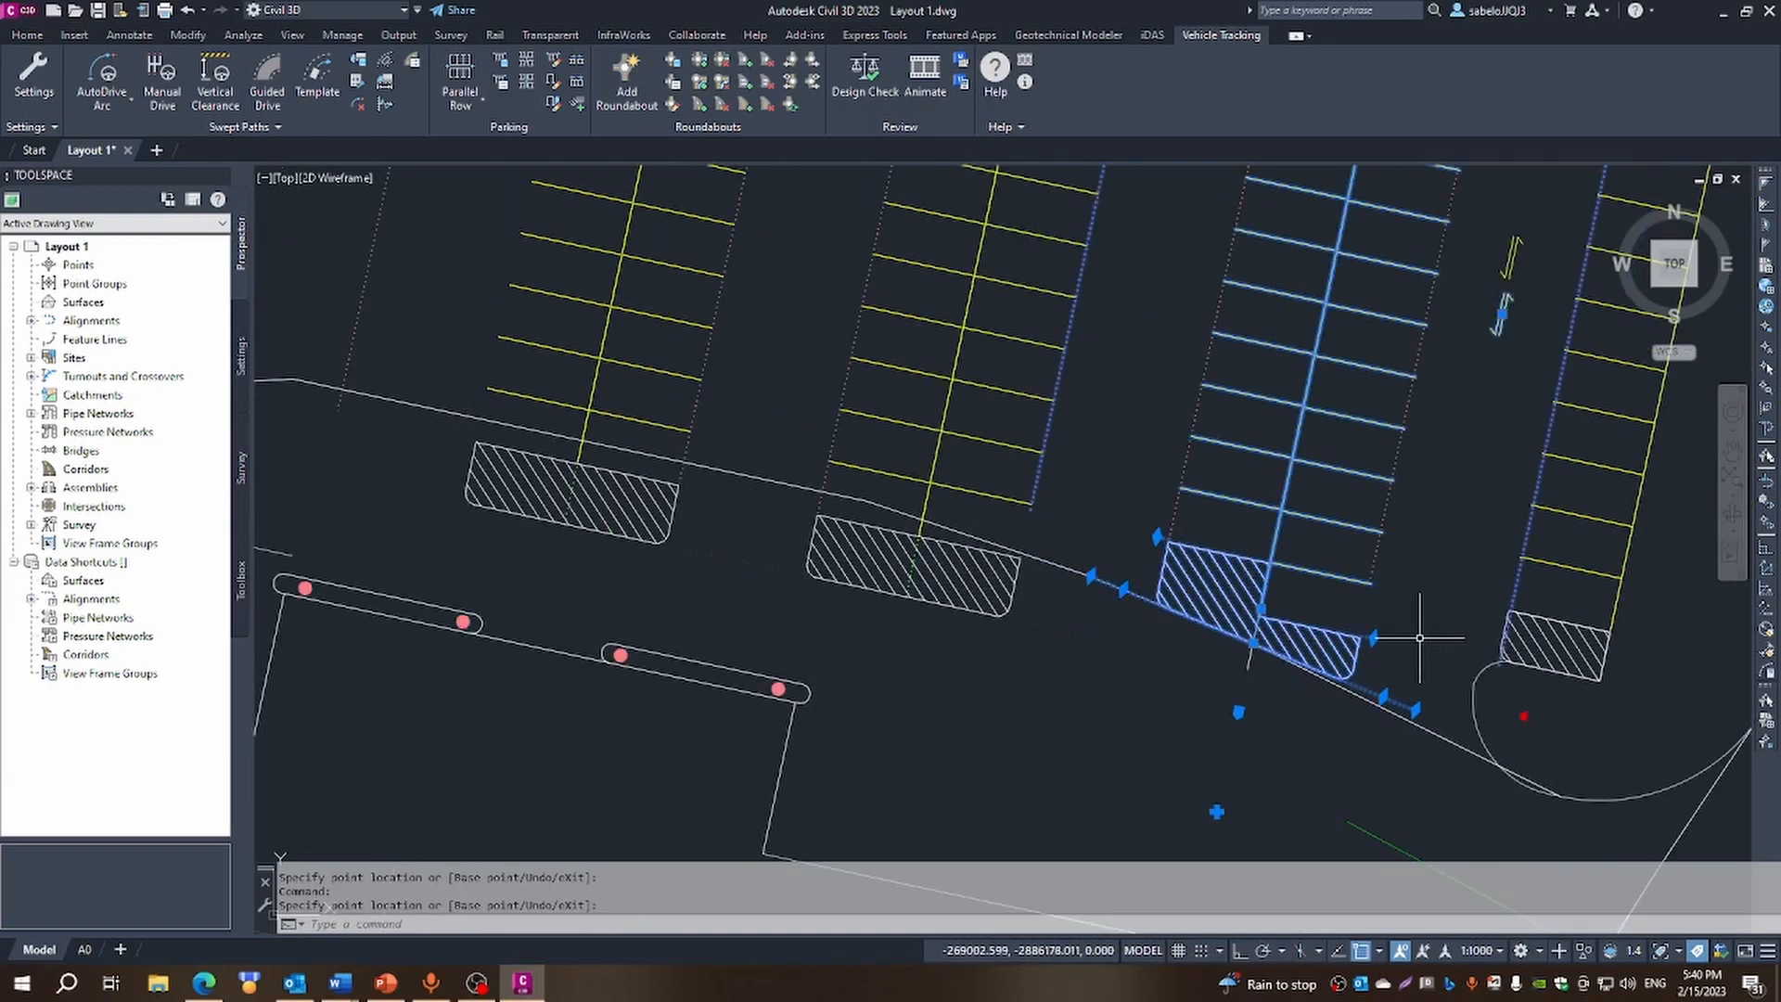
scroll(1164, 649, "down", 3)
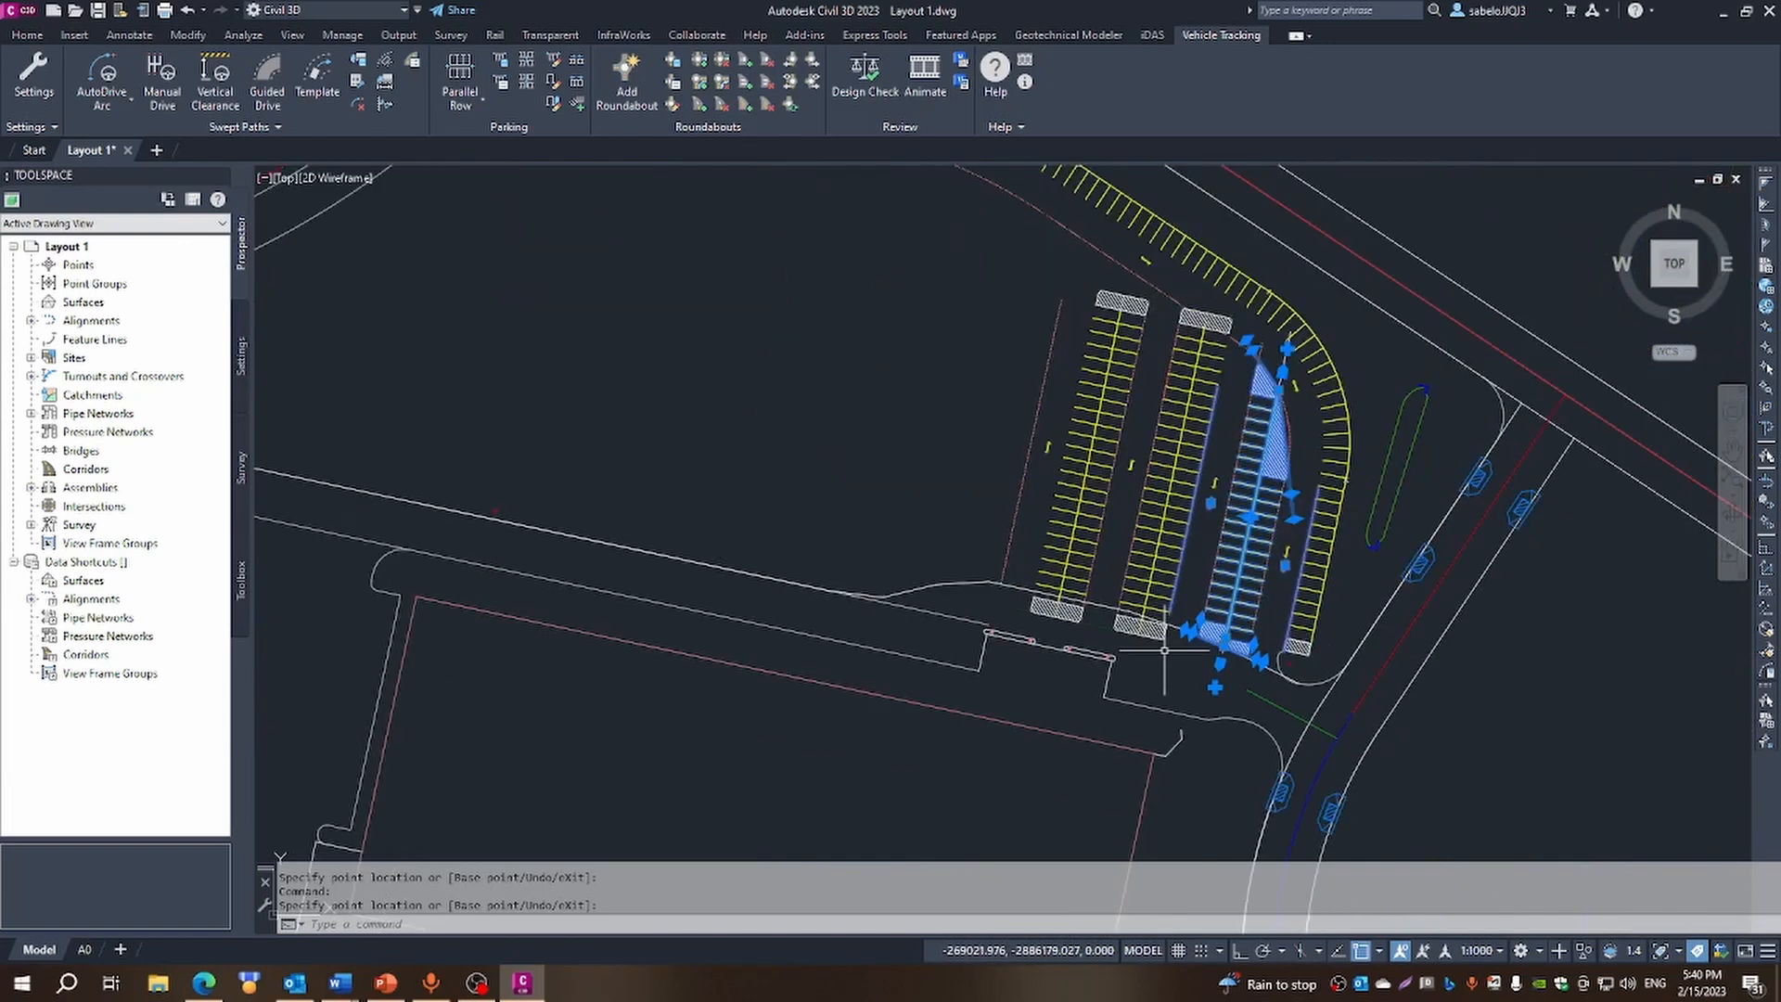
key("Escape")
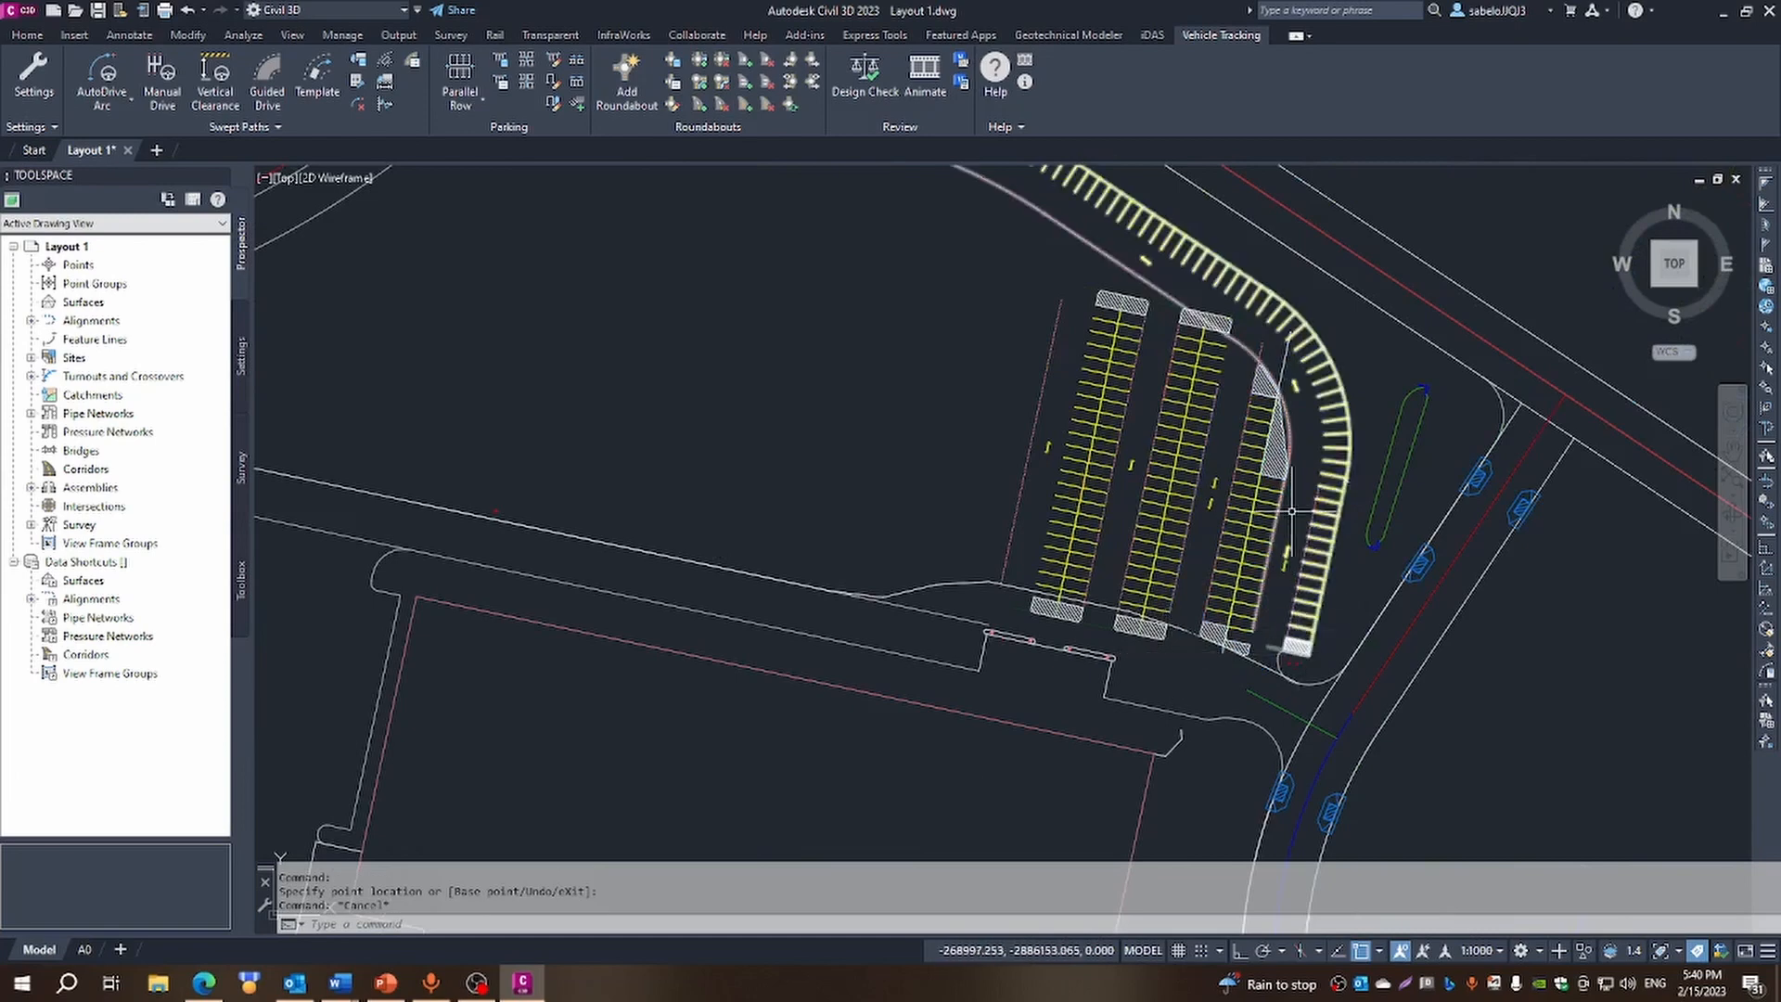
Shorten the middle straight row by moving the centre of its southern end onto the white edge line
left_click(1129, 629)
scroll(1131, 640, "up", 4)
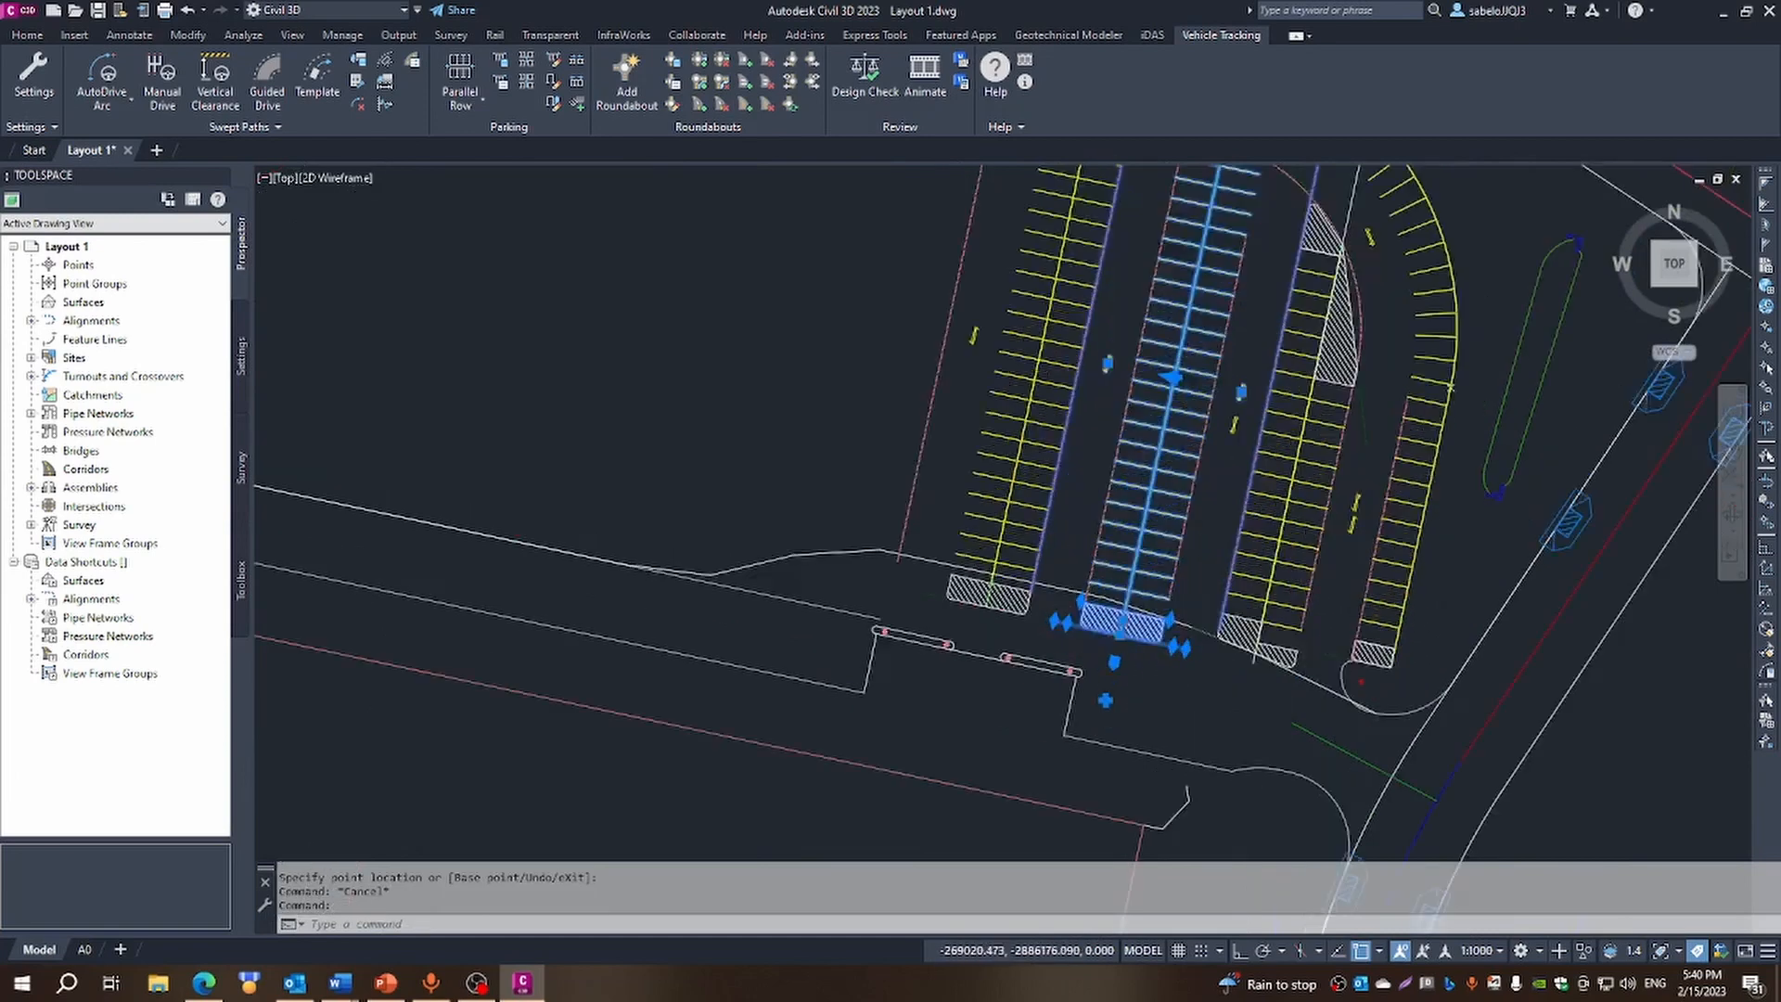
left_click(1089, 635)
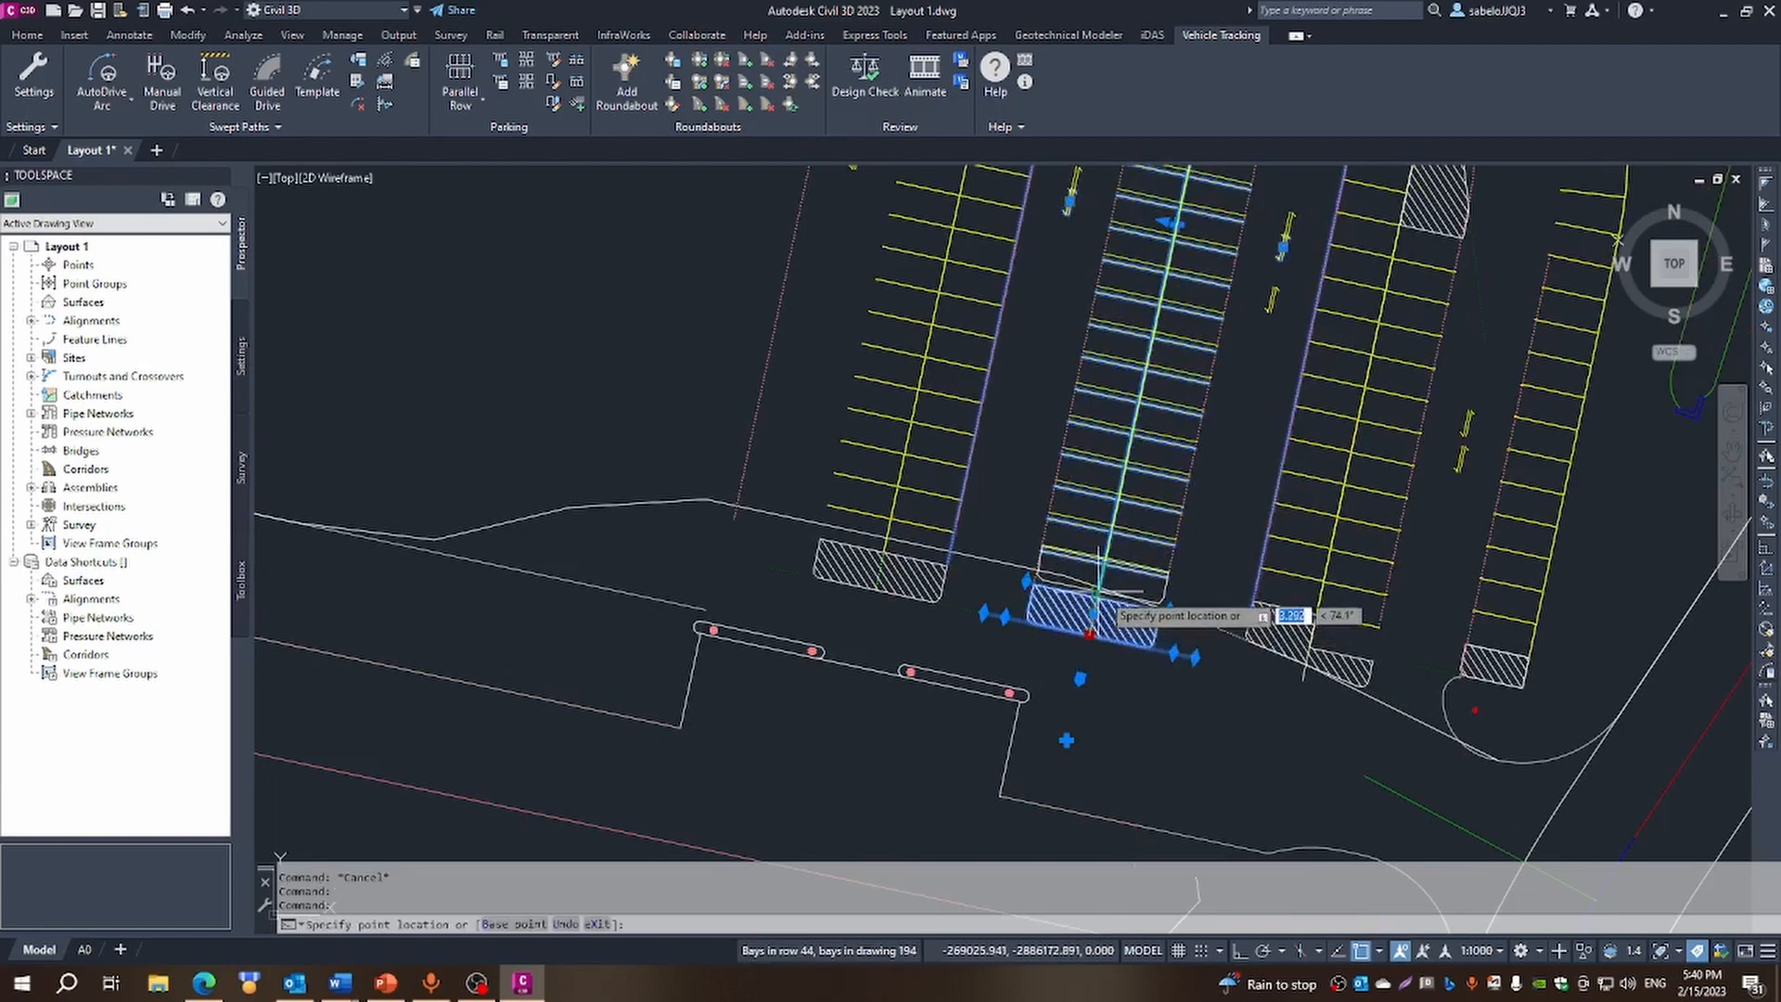
scroll(1095, 591, "up", 5)
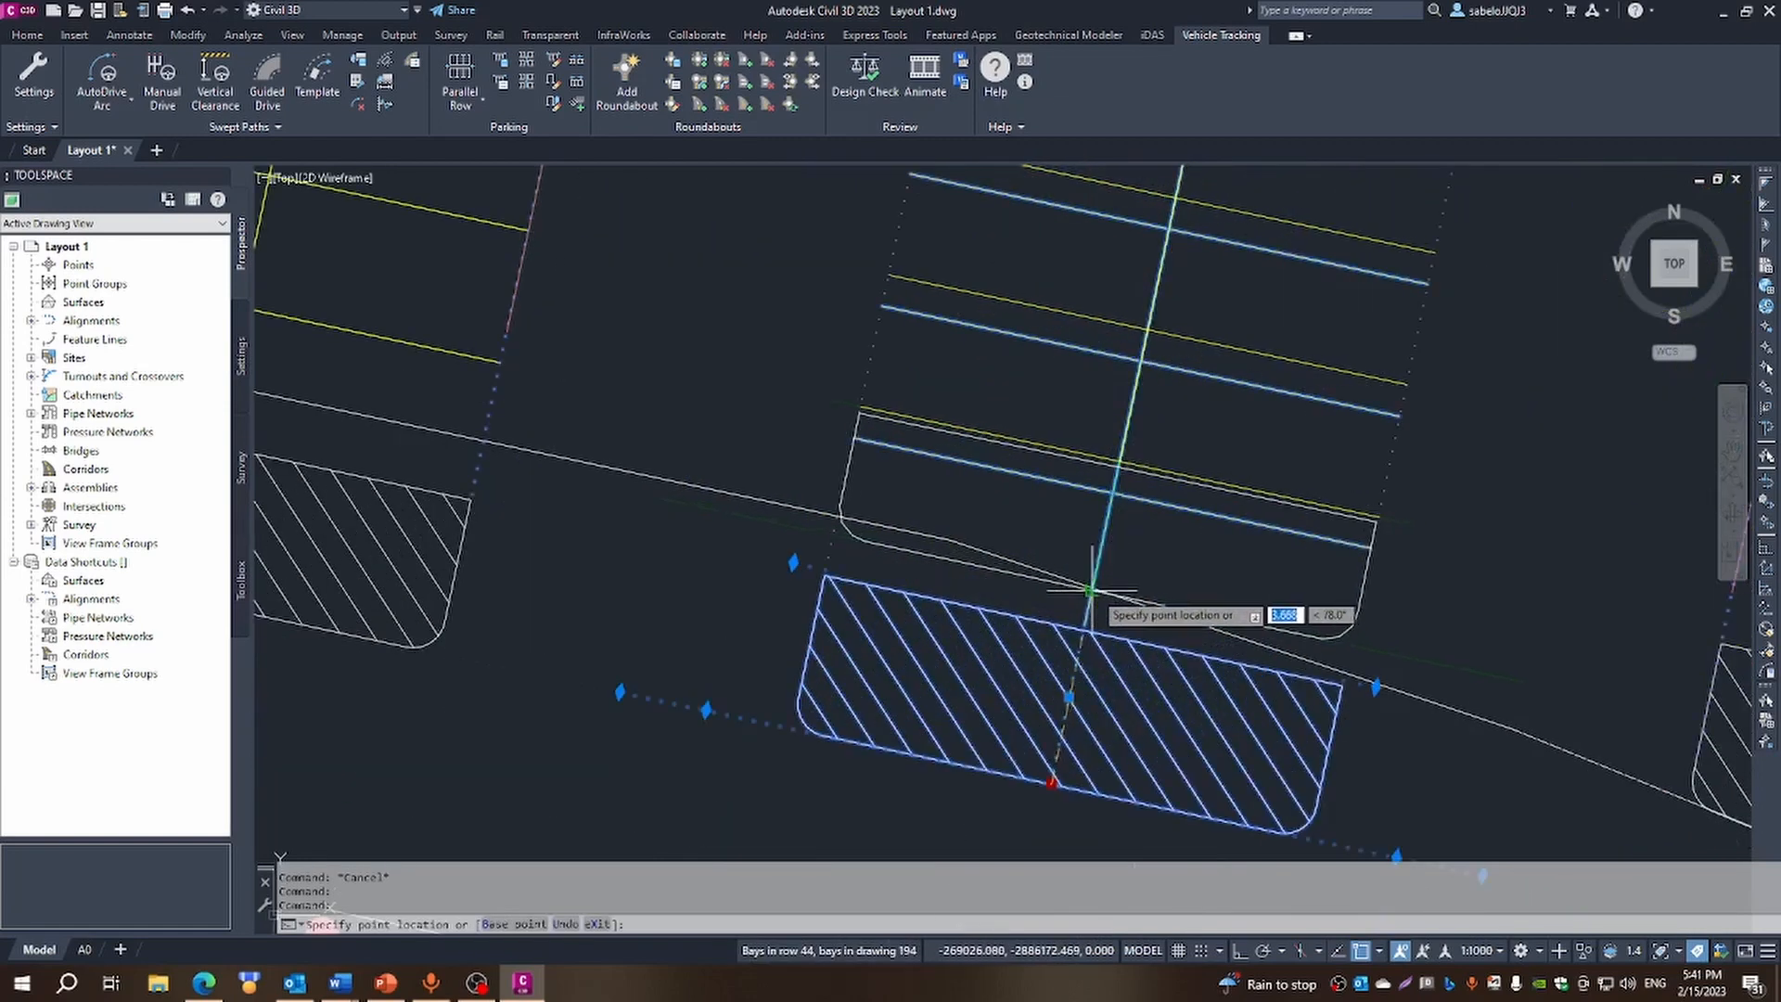
left_click(1092, 590)
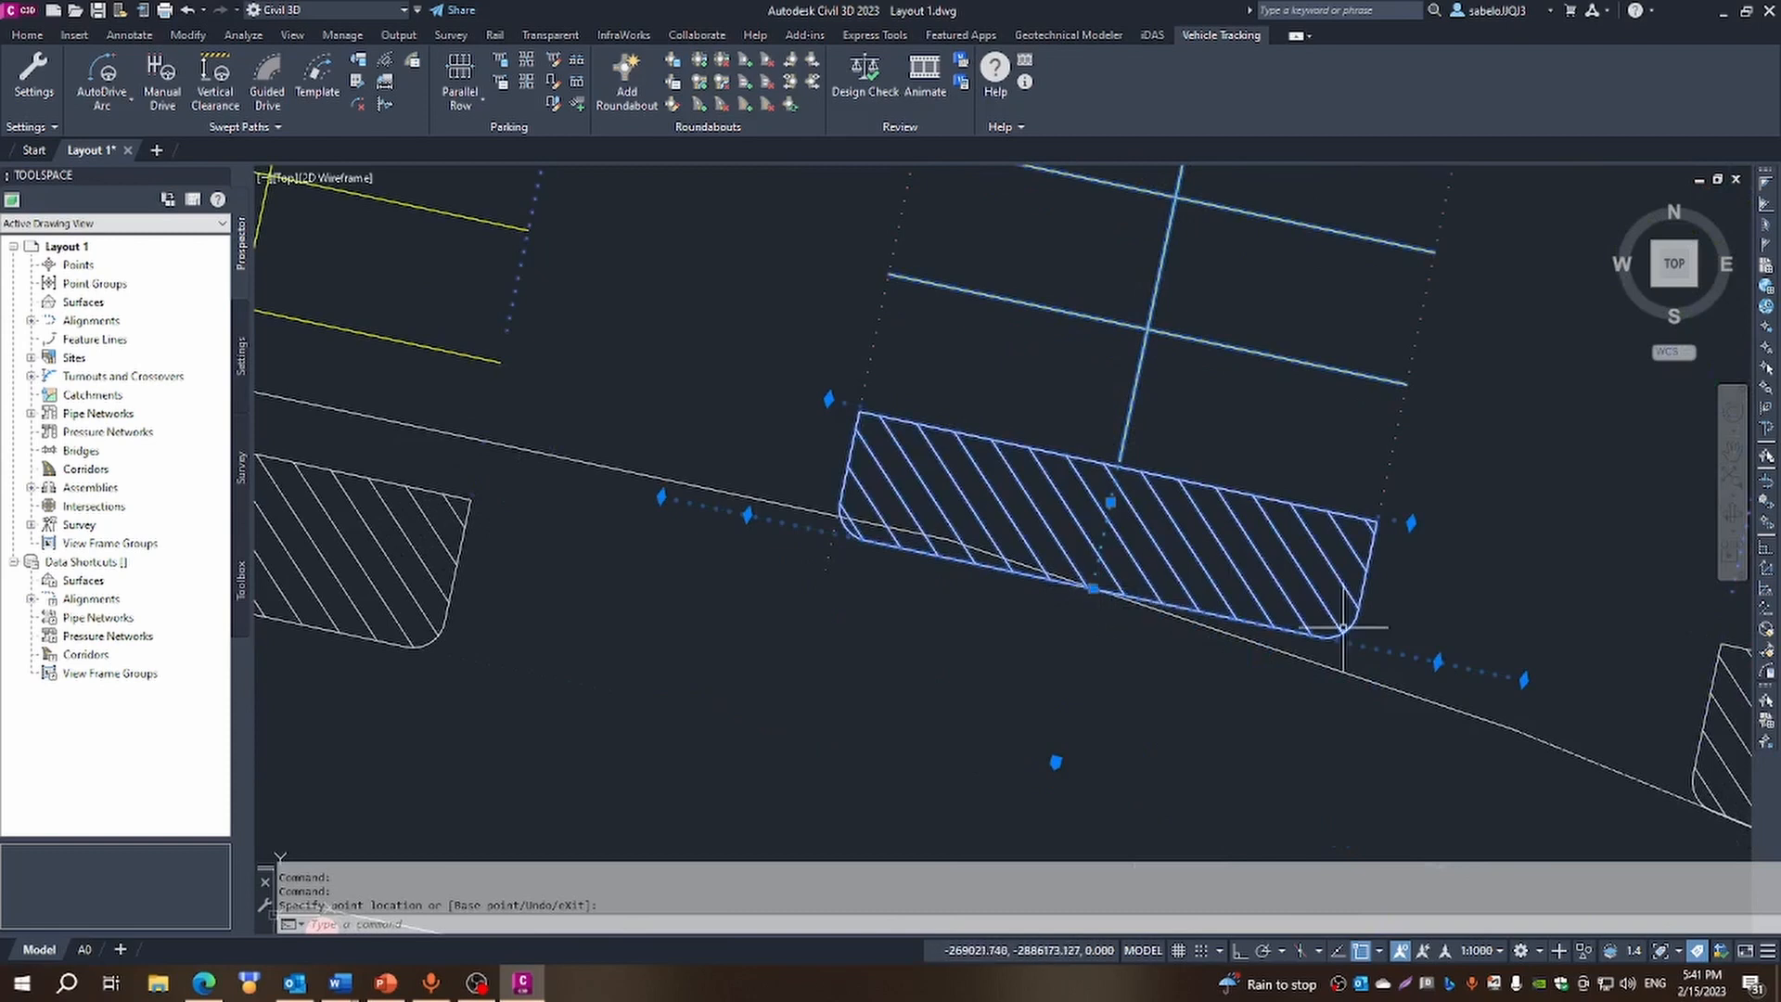
Angle the middle row's southern end island along the sloping white edge line, starting with its east half, and deselect the row
left_click(1523, 680)
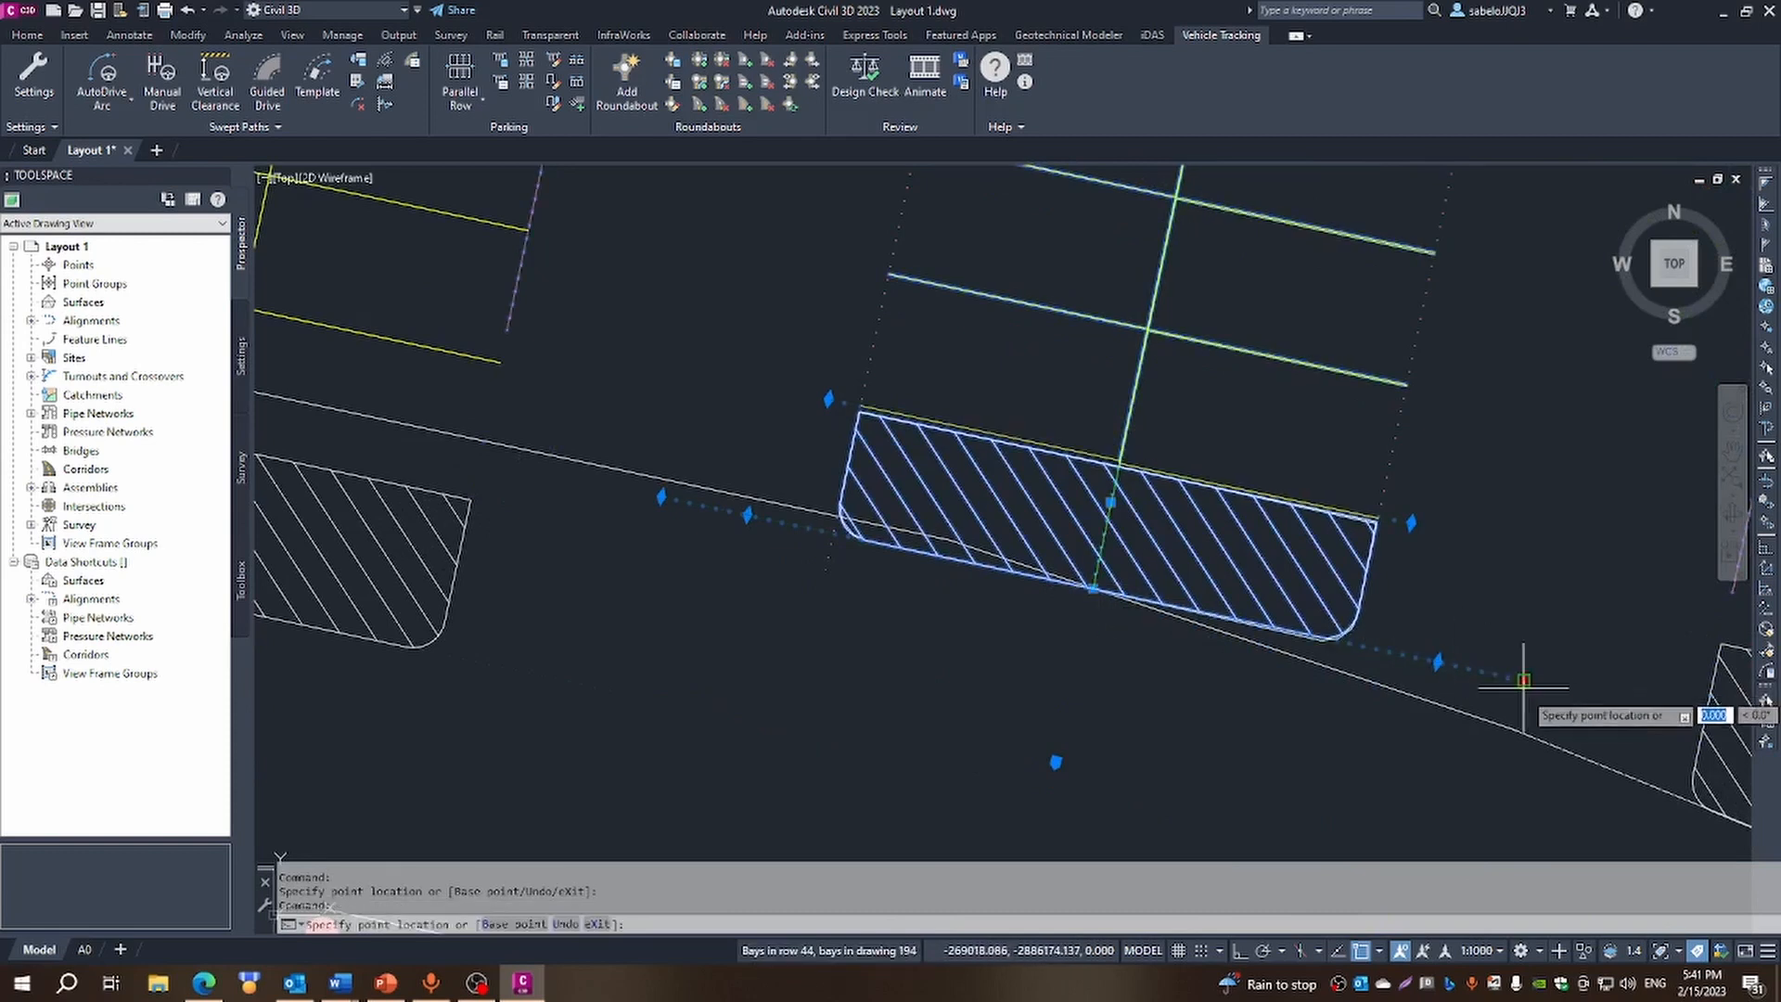
left_click(1519, 700)
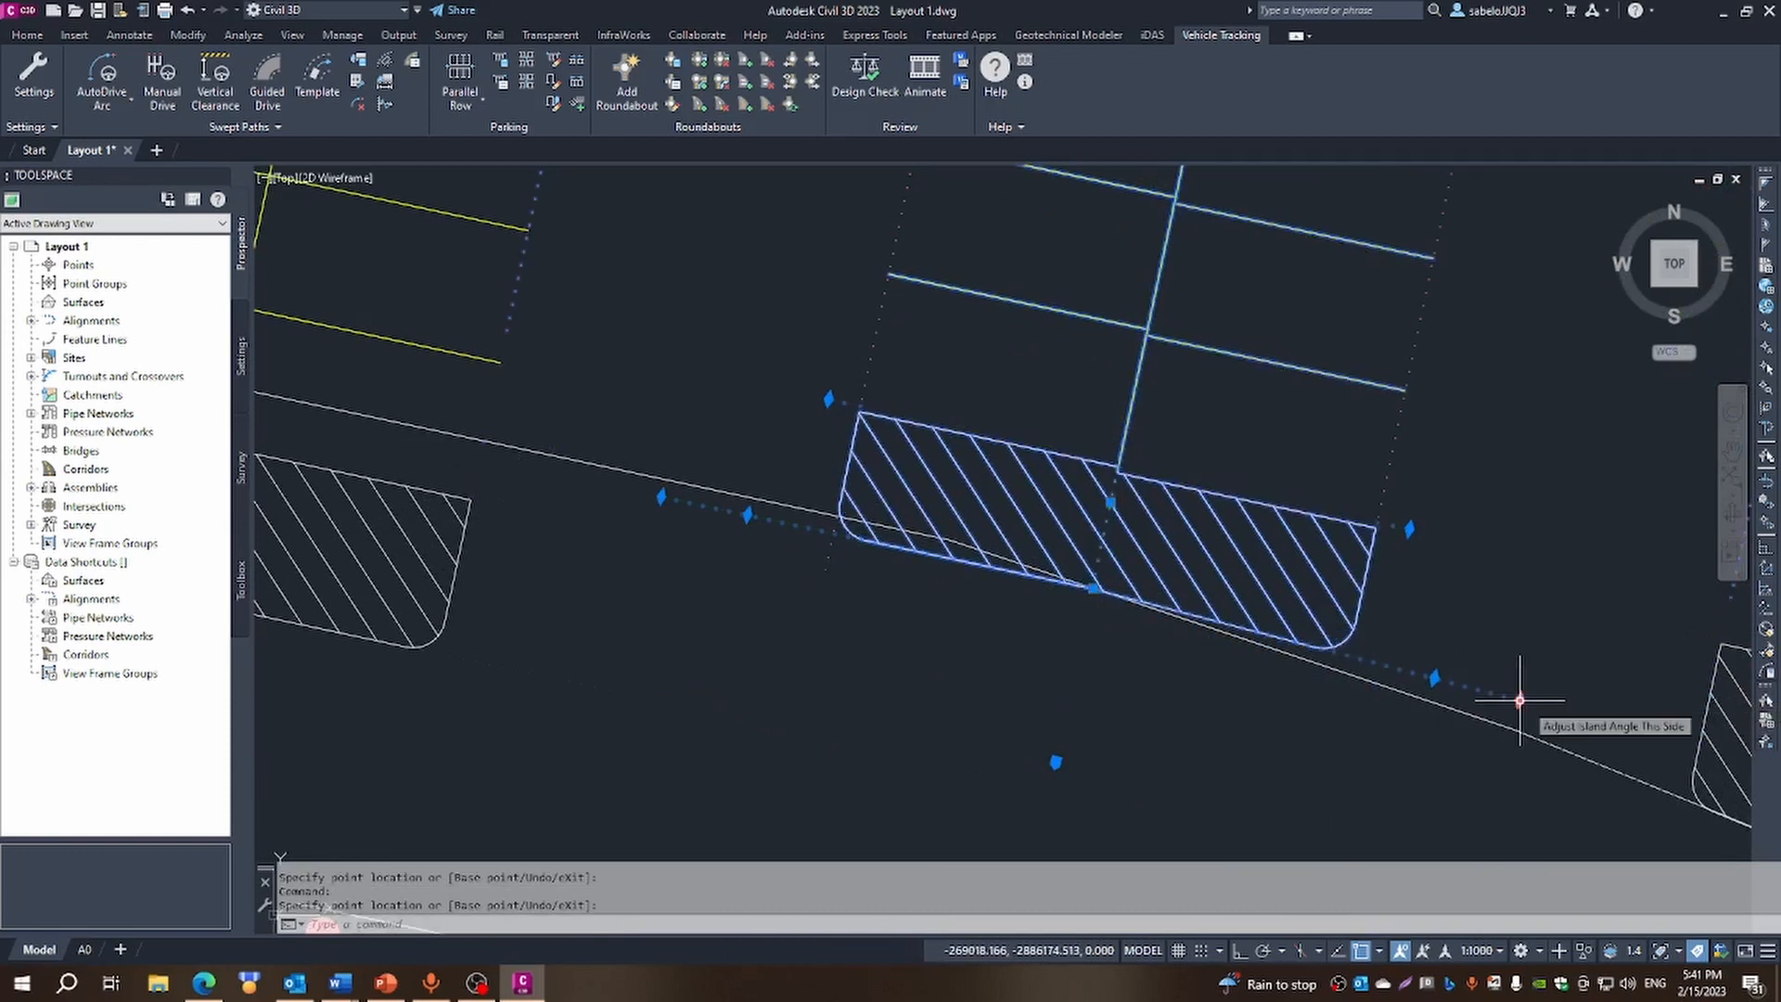
left_click(747, 513)
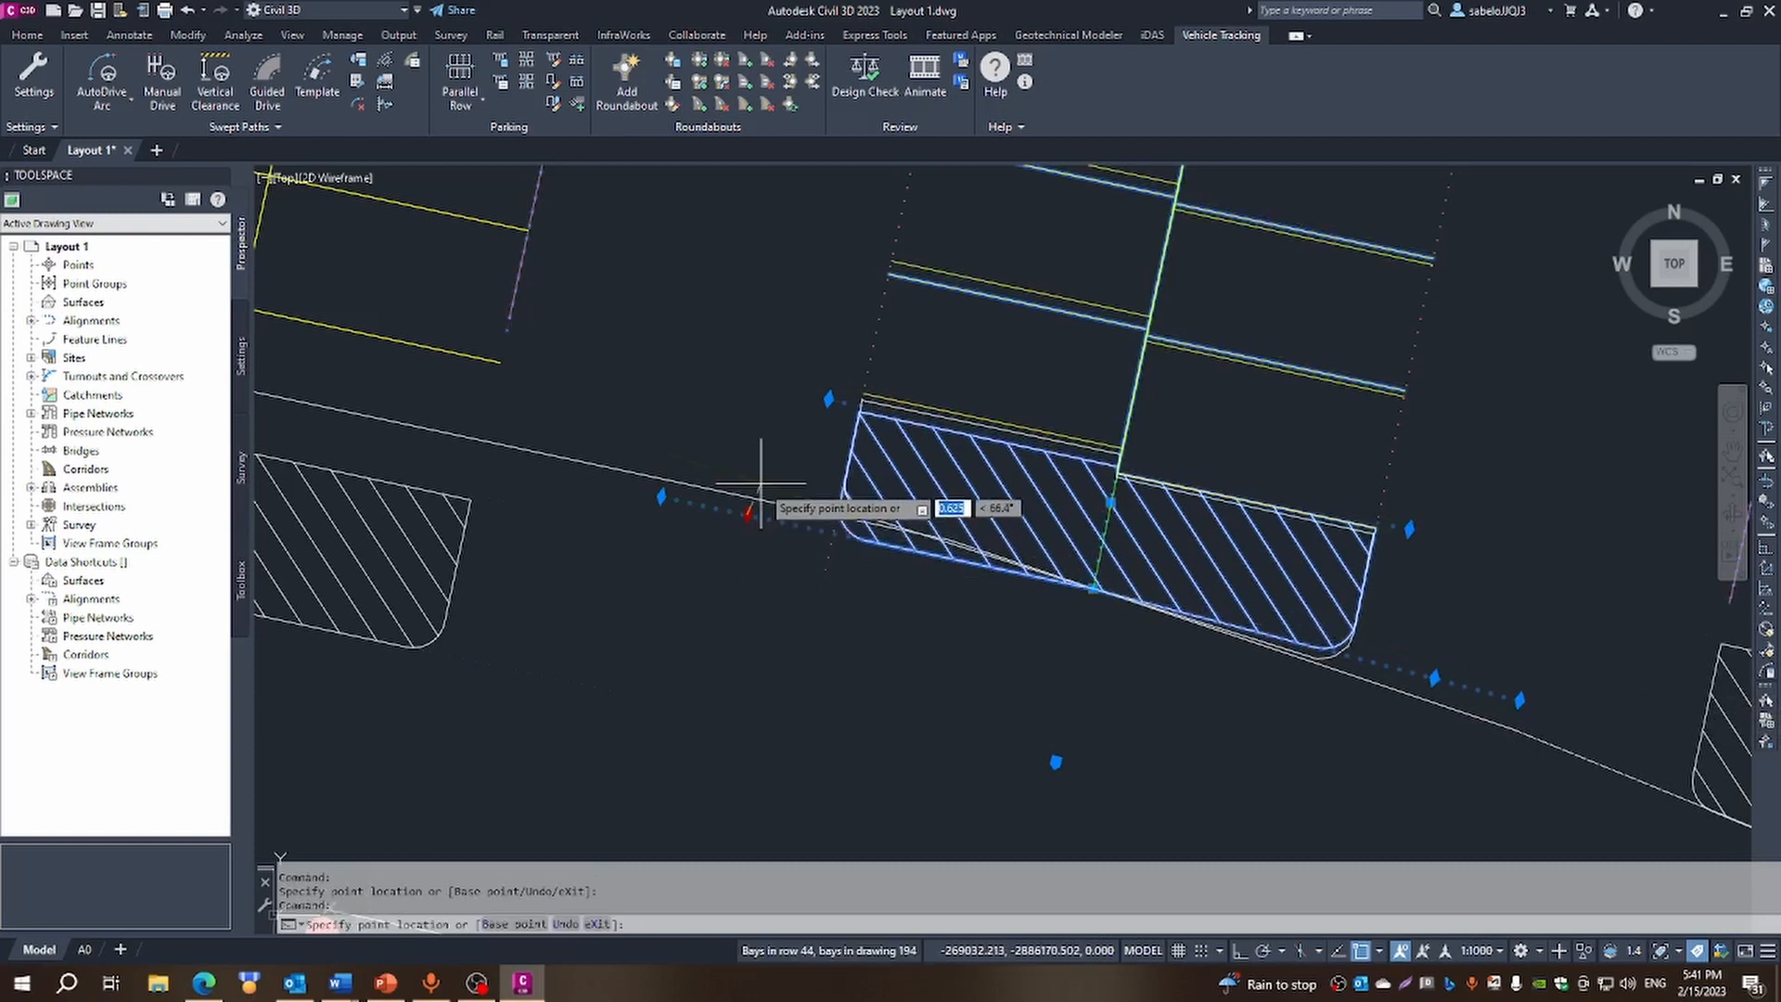
left_click(761, 482)
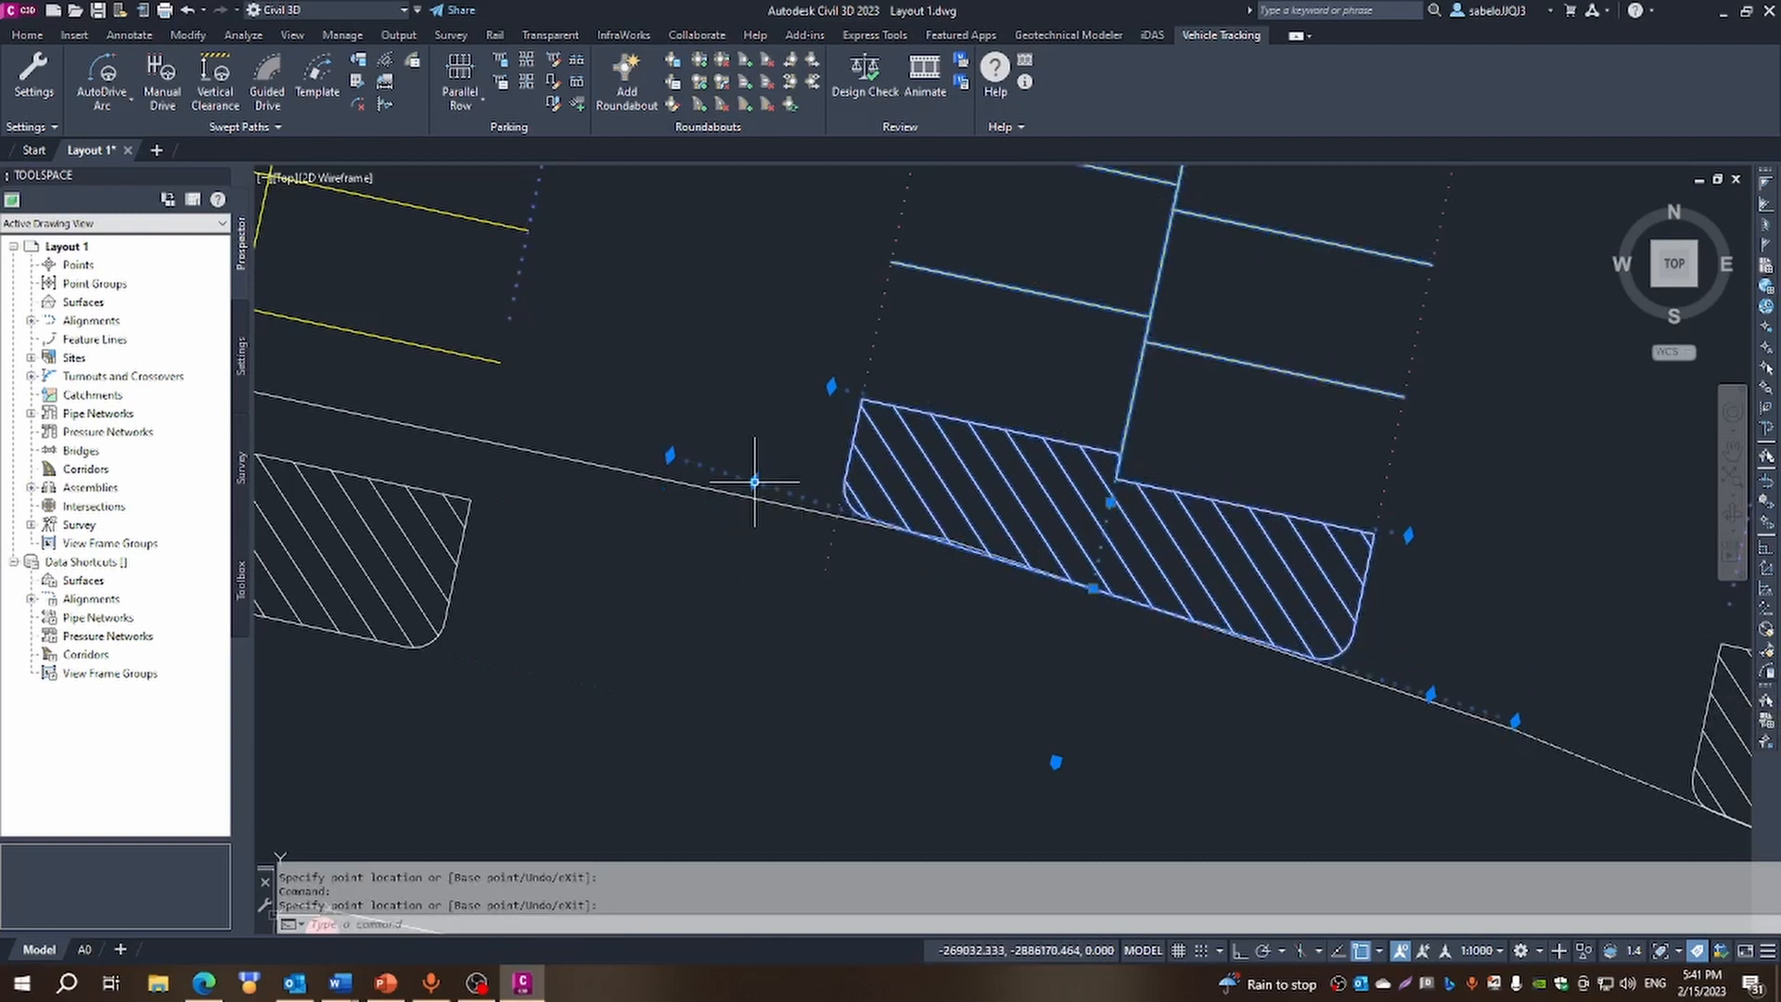
left_click(754, 481)
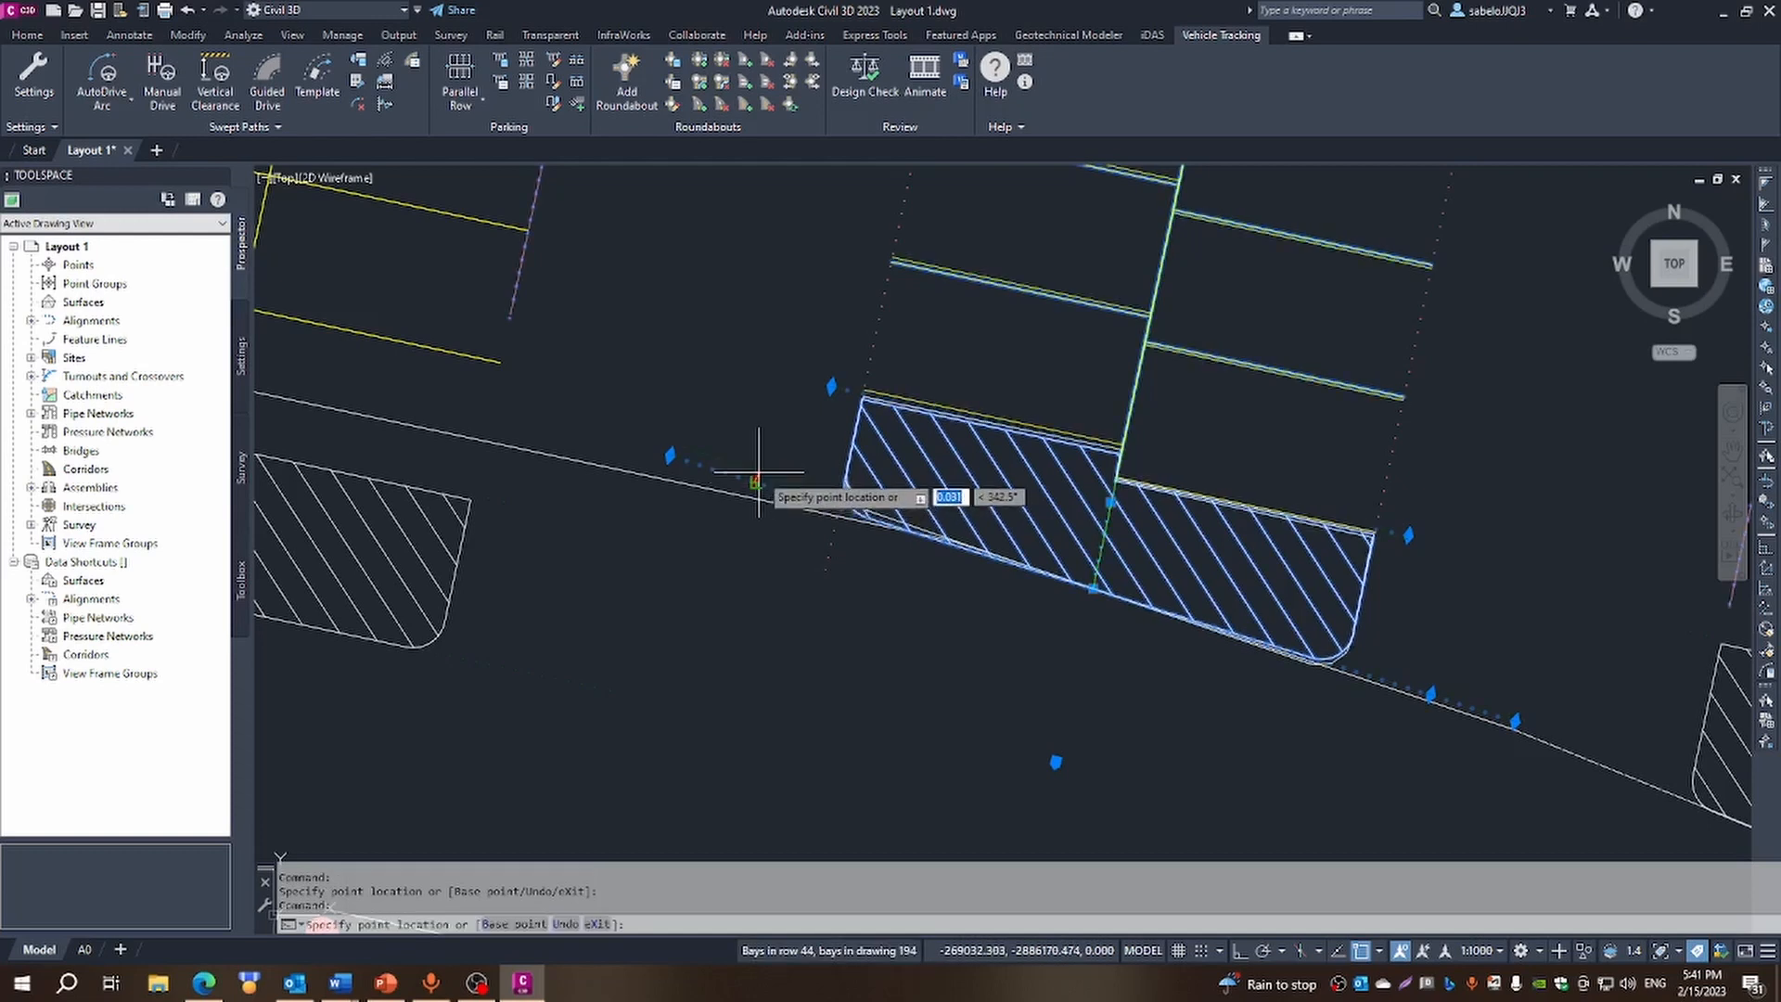
key("Escape")
key("Escape")
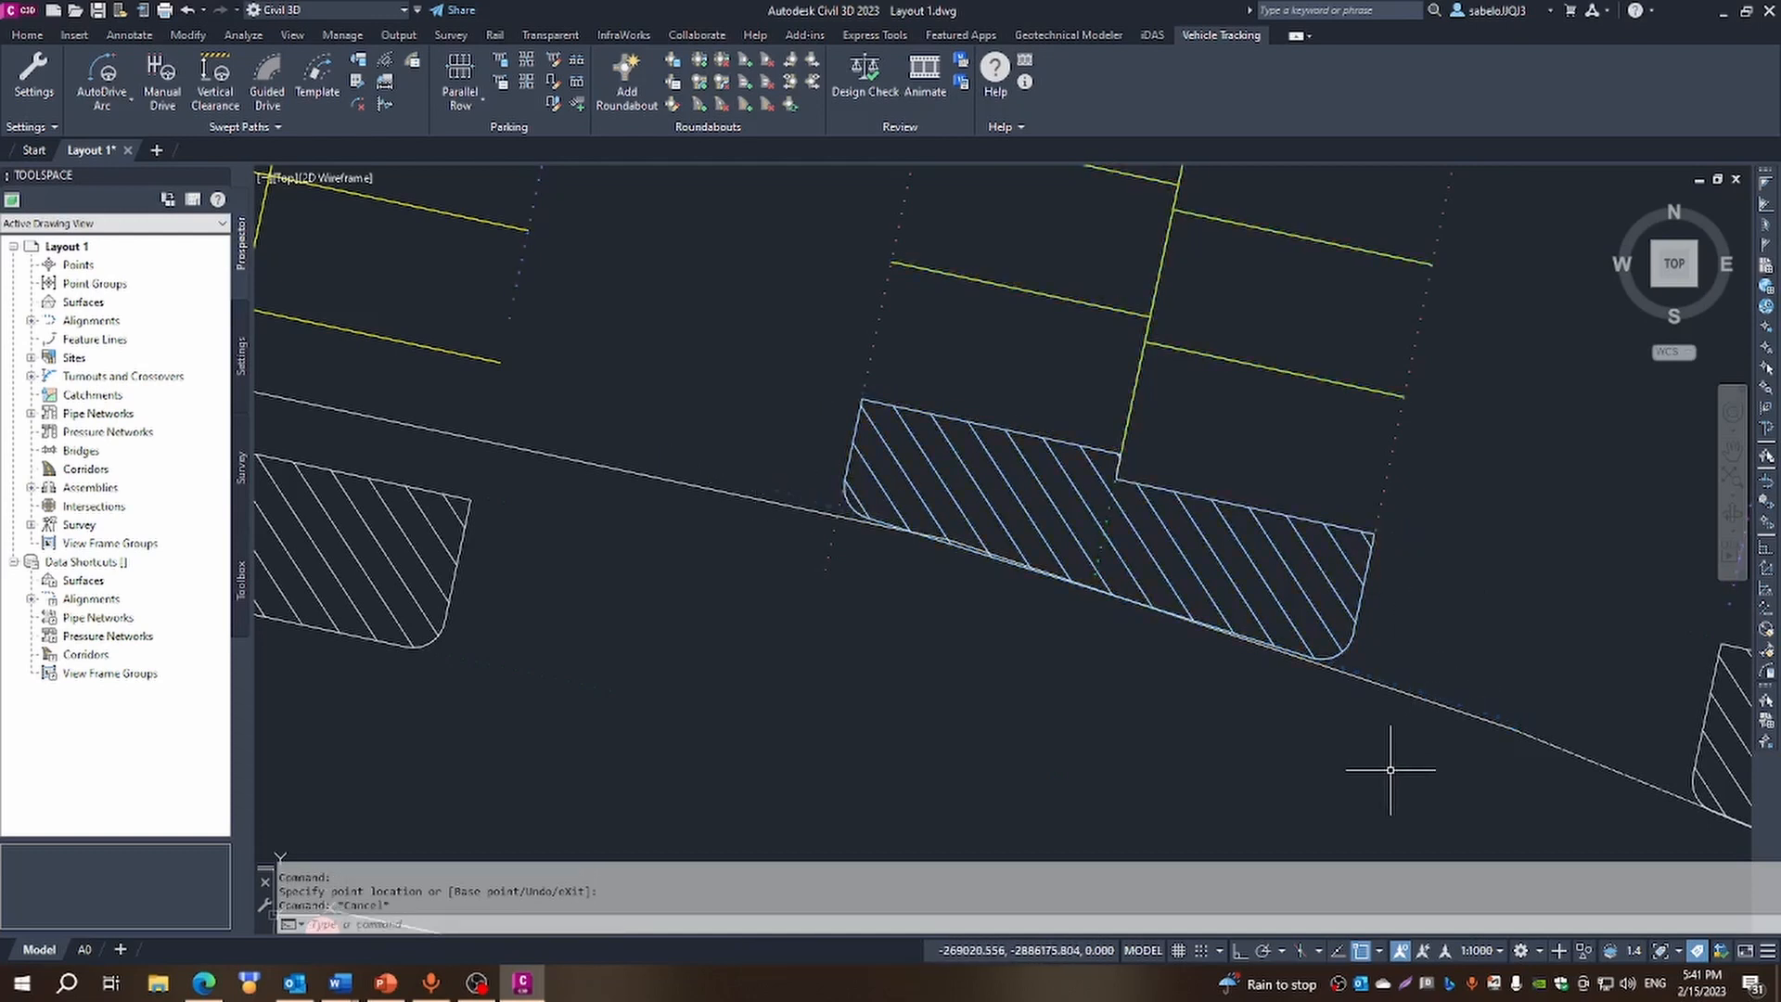
Adjust the west half of the middle row's southern end island against the sloping white edge line, and deselect the row
left_click(843, 486)
key("Escape")
left_click(951, 501)
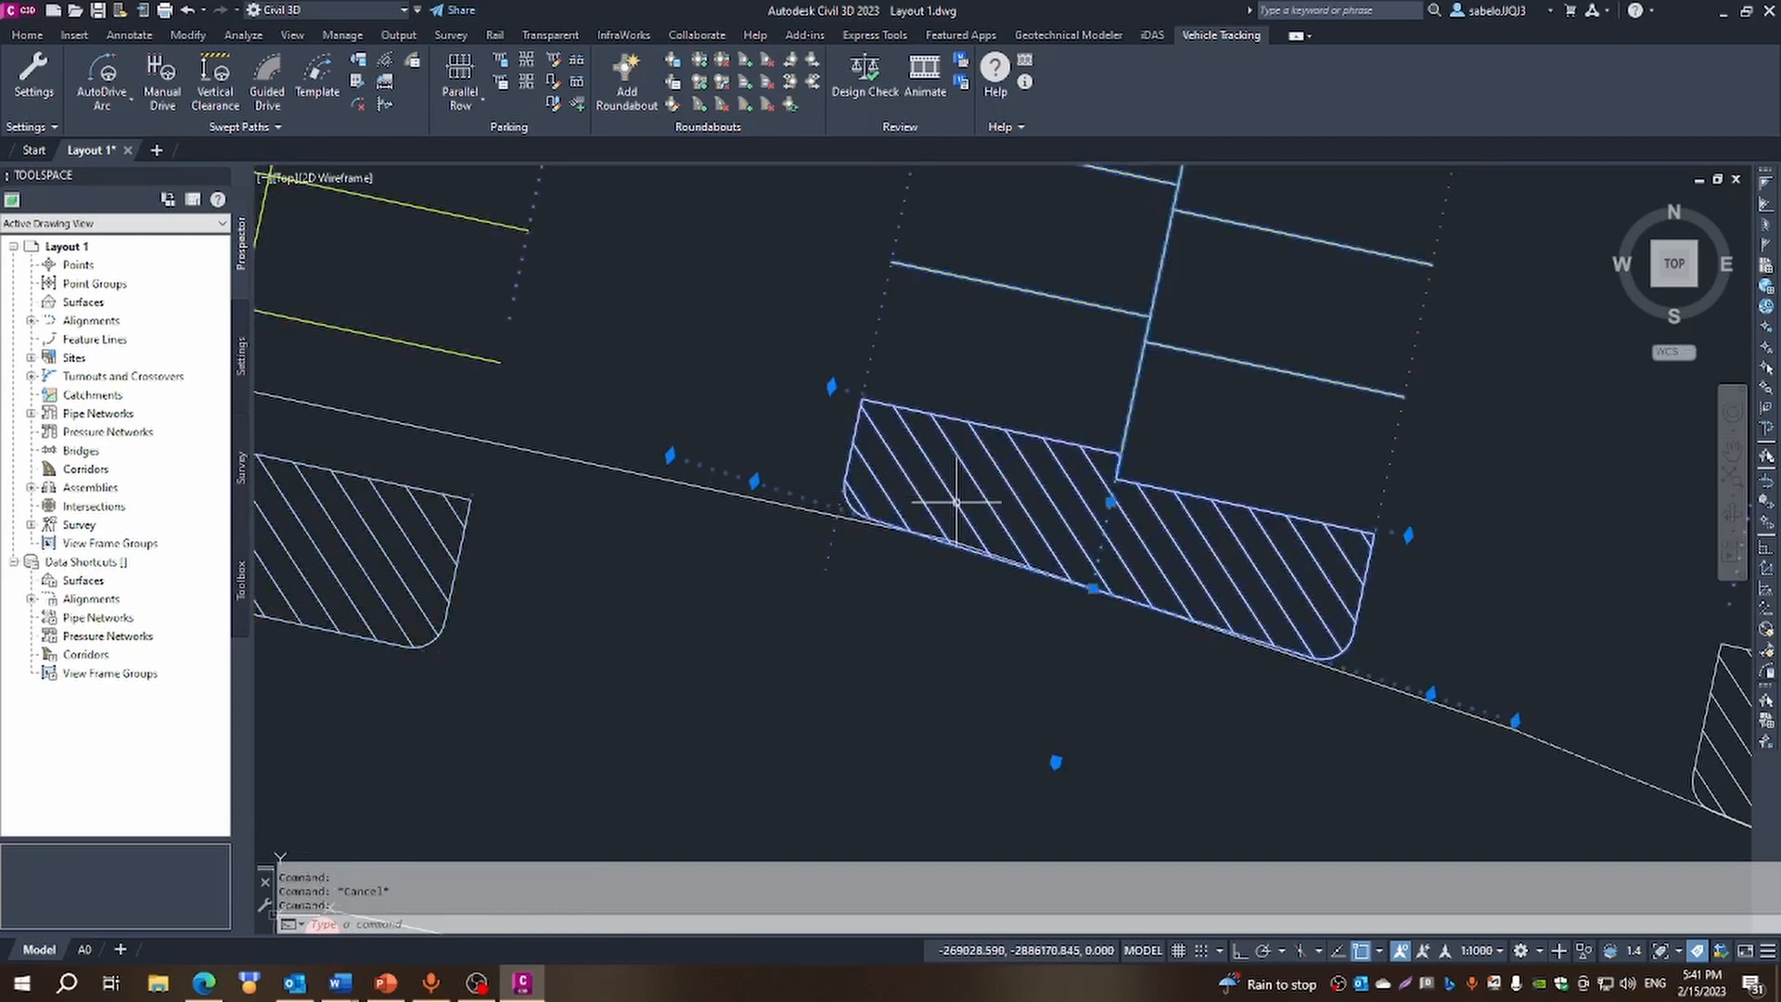
left_click(754, 481)
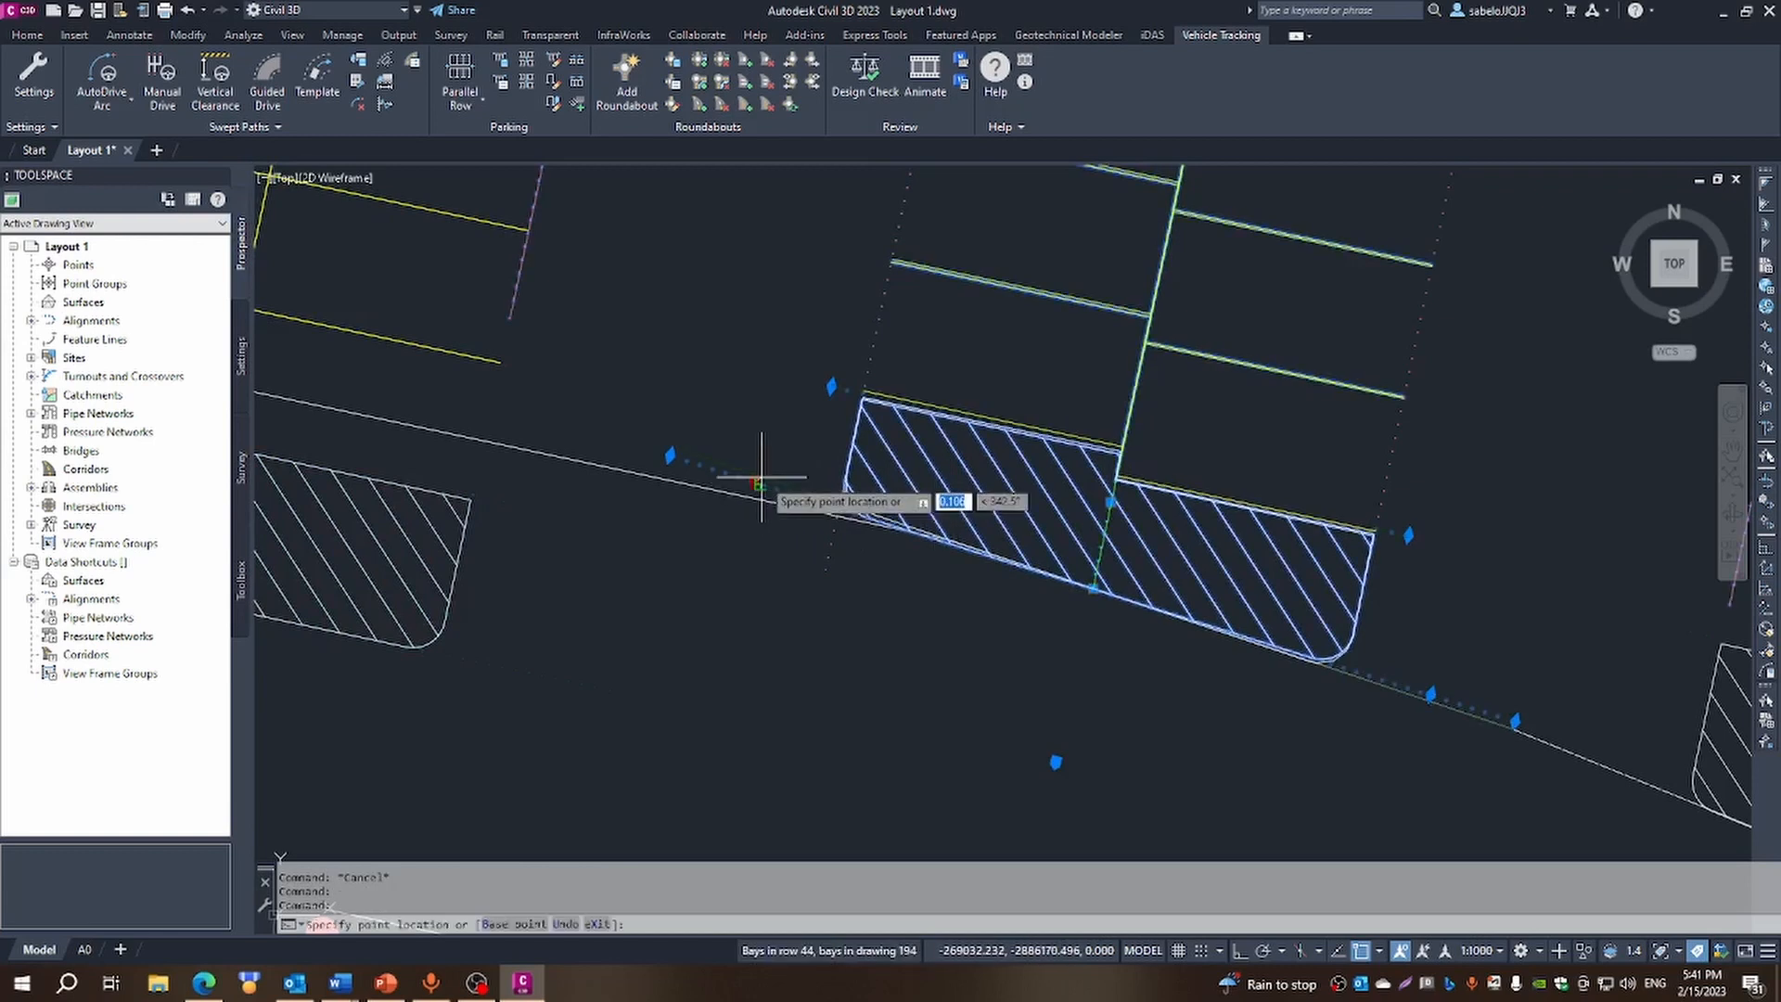
left_click(760, 478)
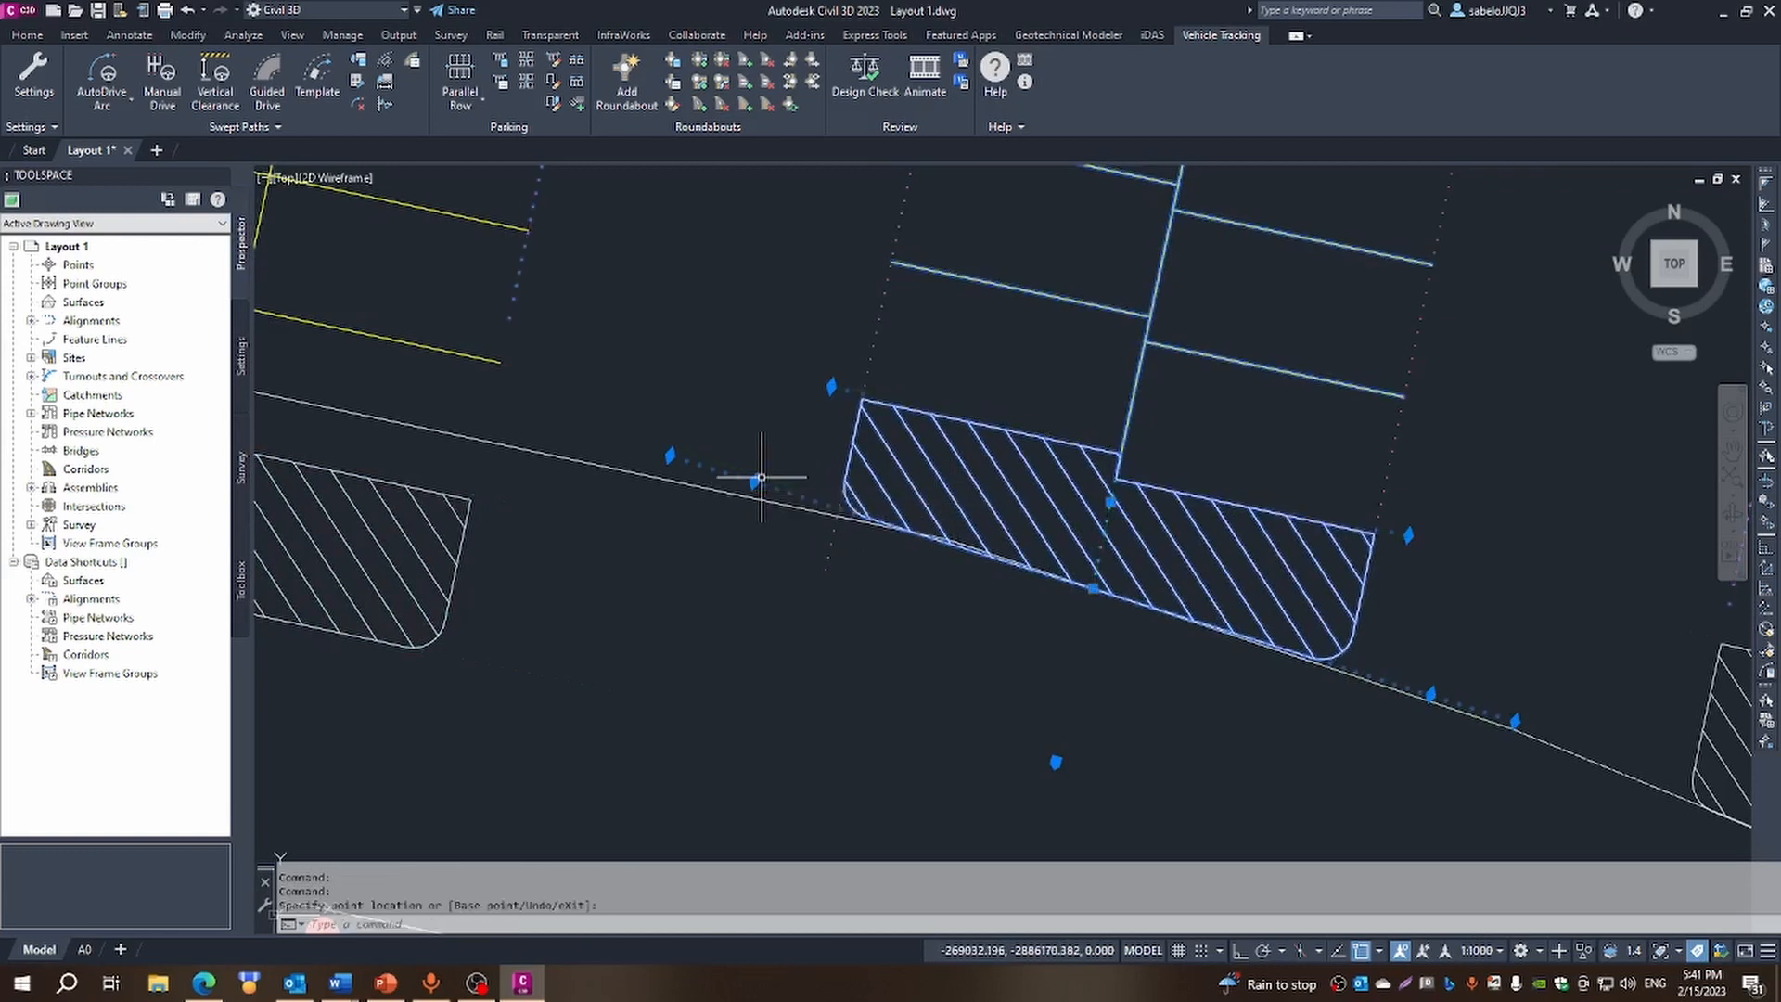
key("Escape")
Nudge the centre of the middle row's southern end slightly inward from the white edge line, and deselect the row
left_click(1145, 485)
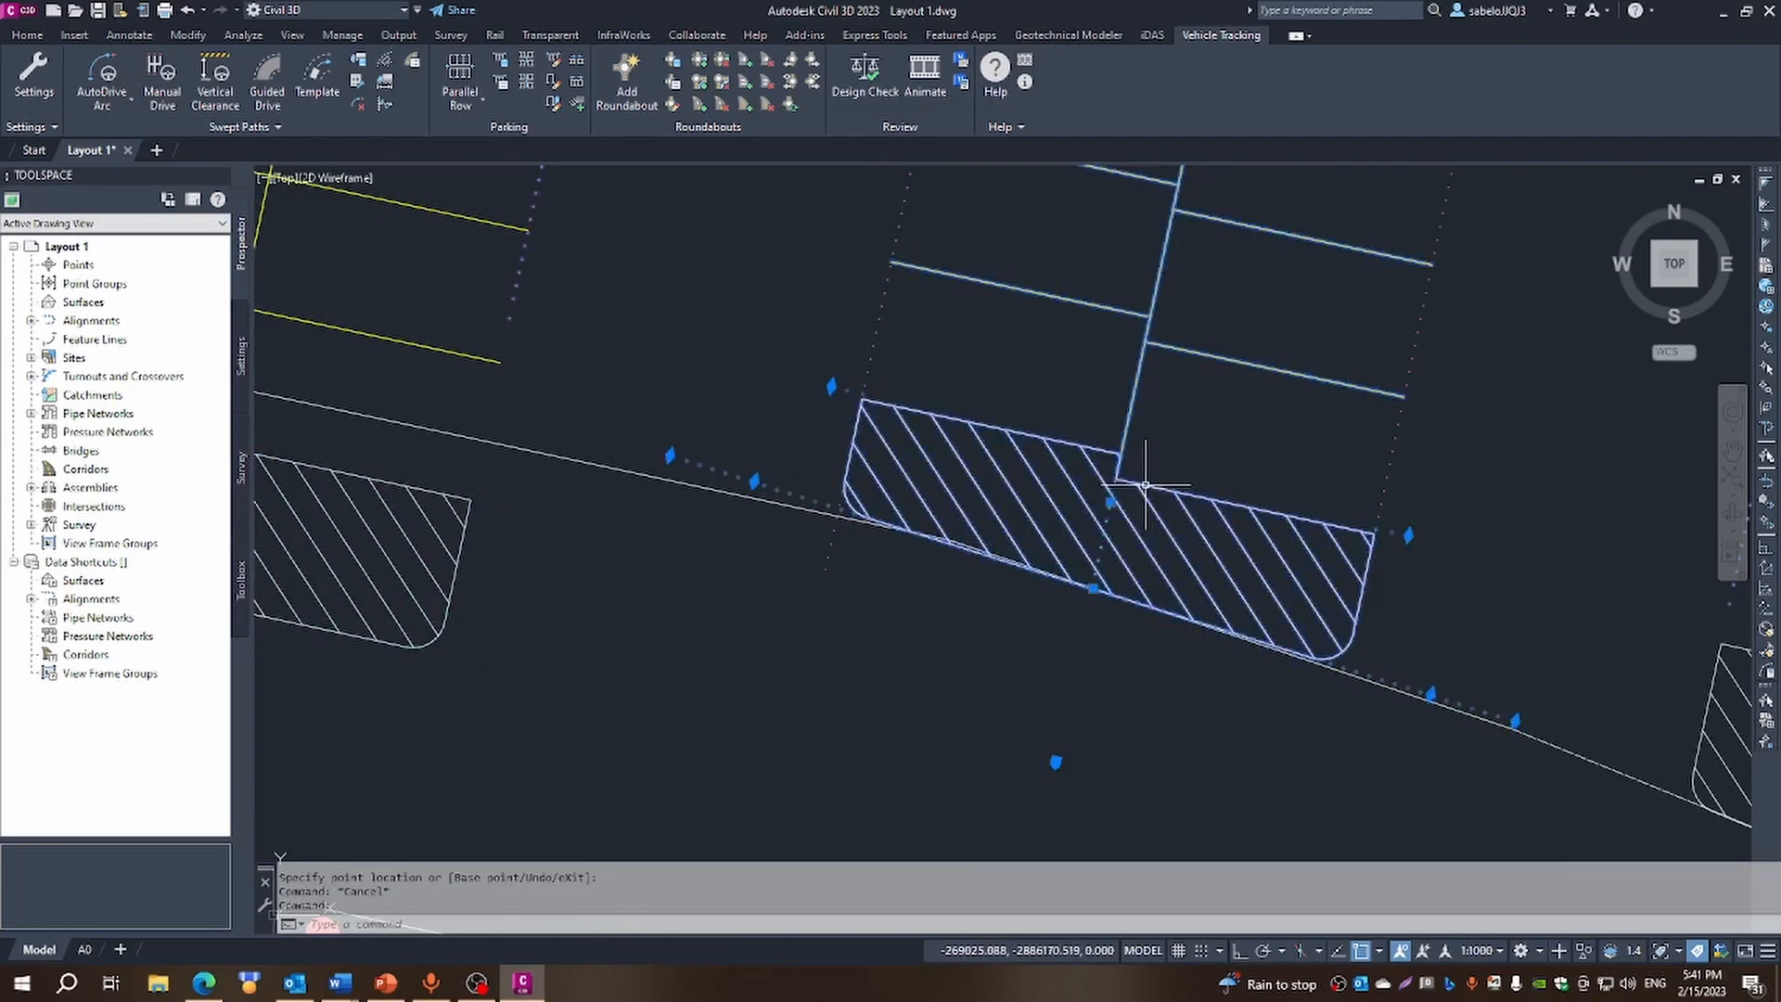
left_click(1094, 586)
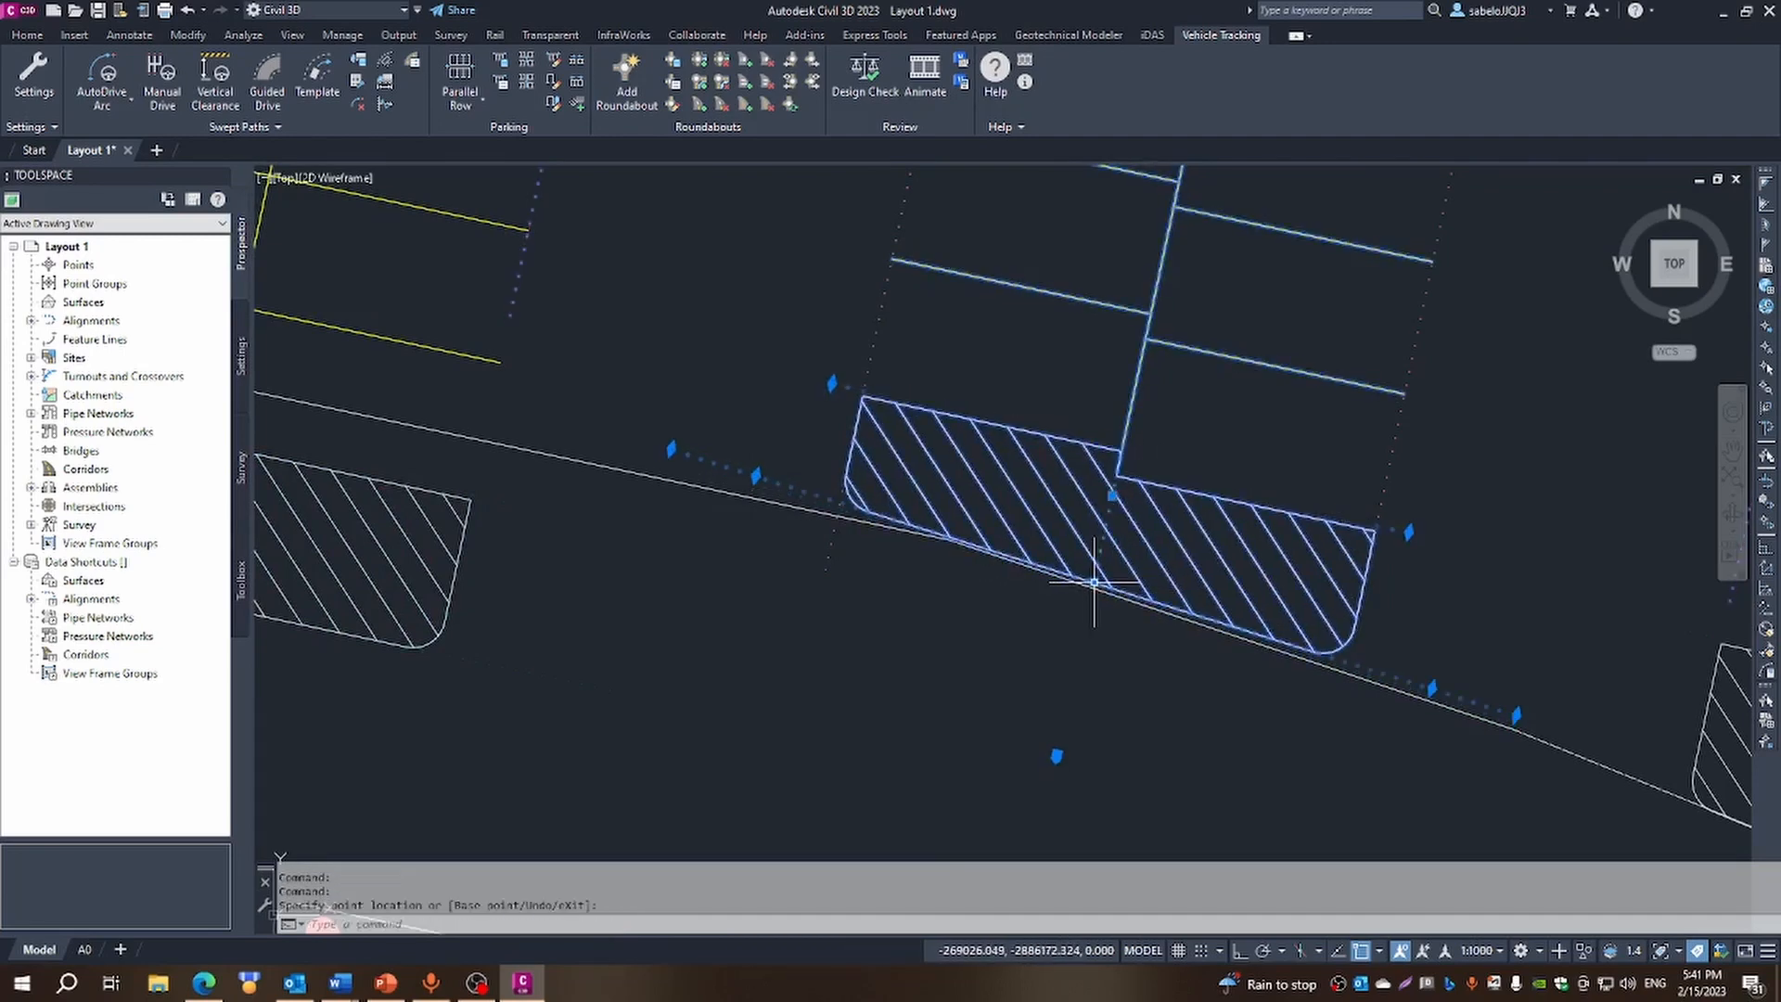
key("Escape")
Shorten the middle straight row by moving the centre of its northern end onto the dotted line of the curved aisle
scroll(1250, 652, "down", 8)
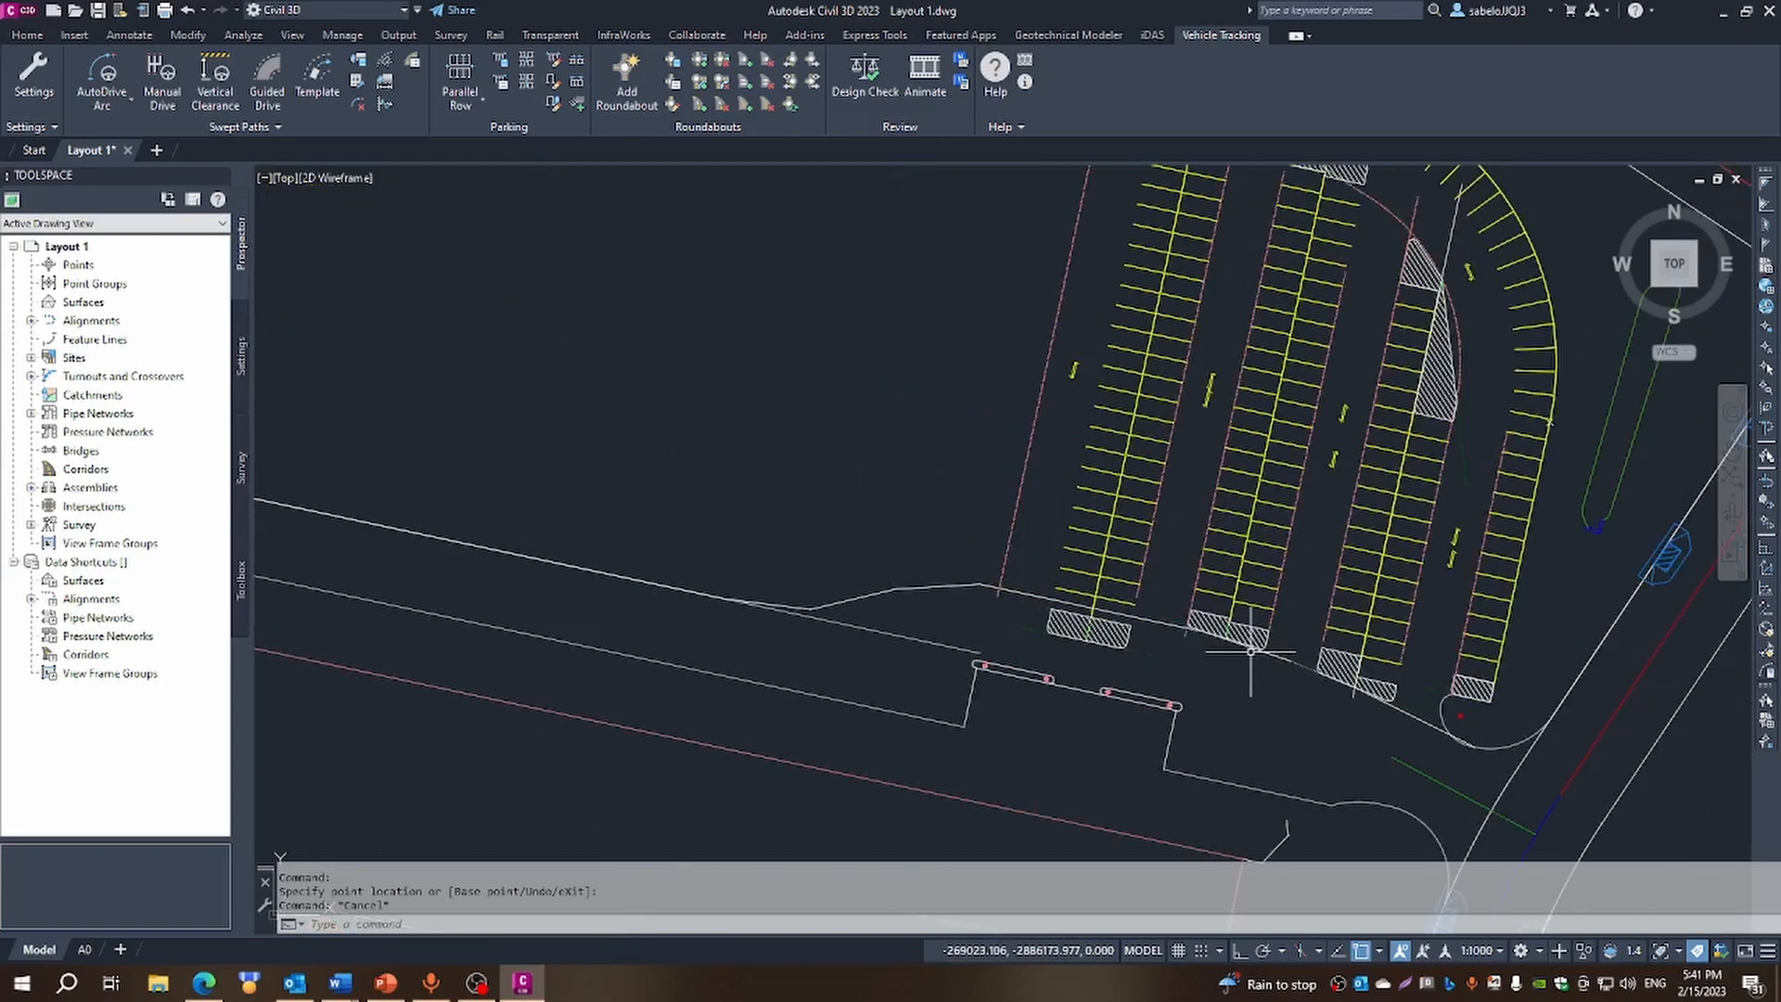
scroll(1280, 647, "down", 4)
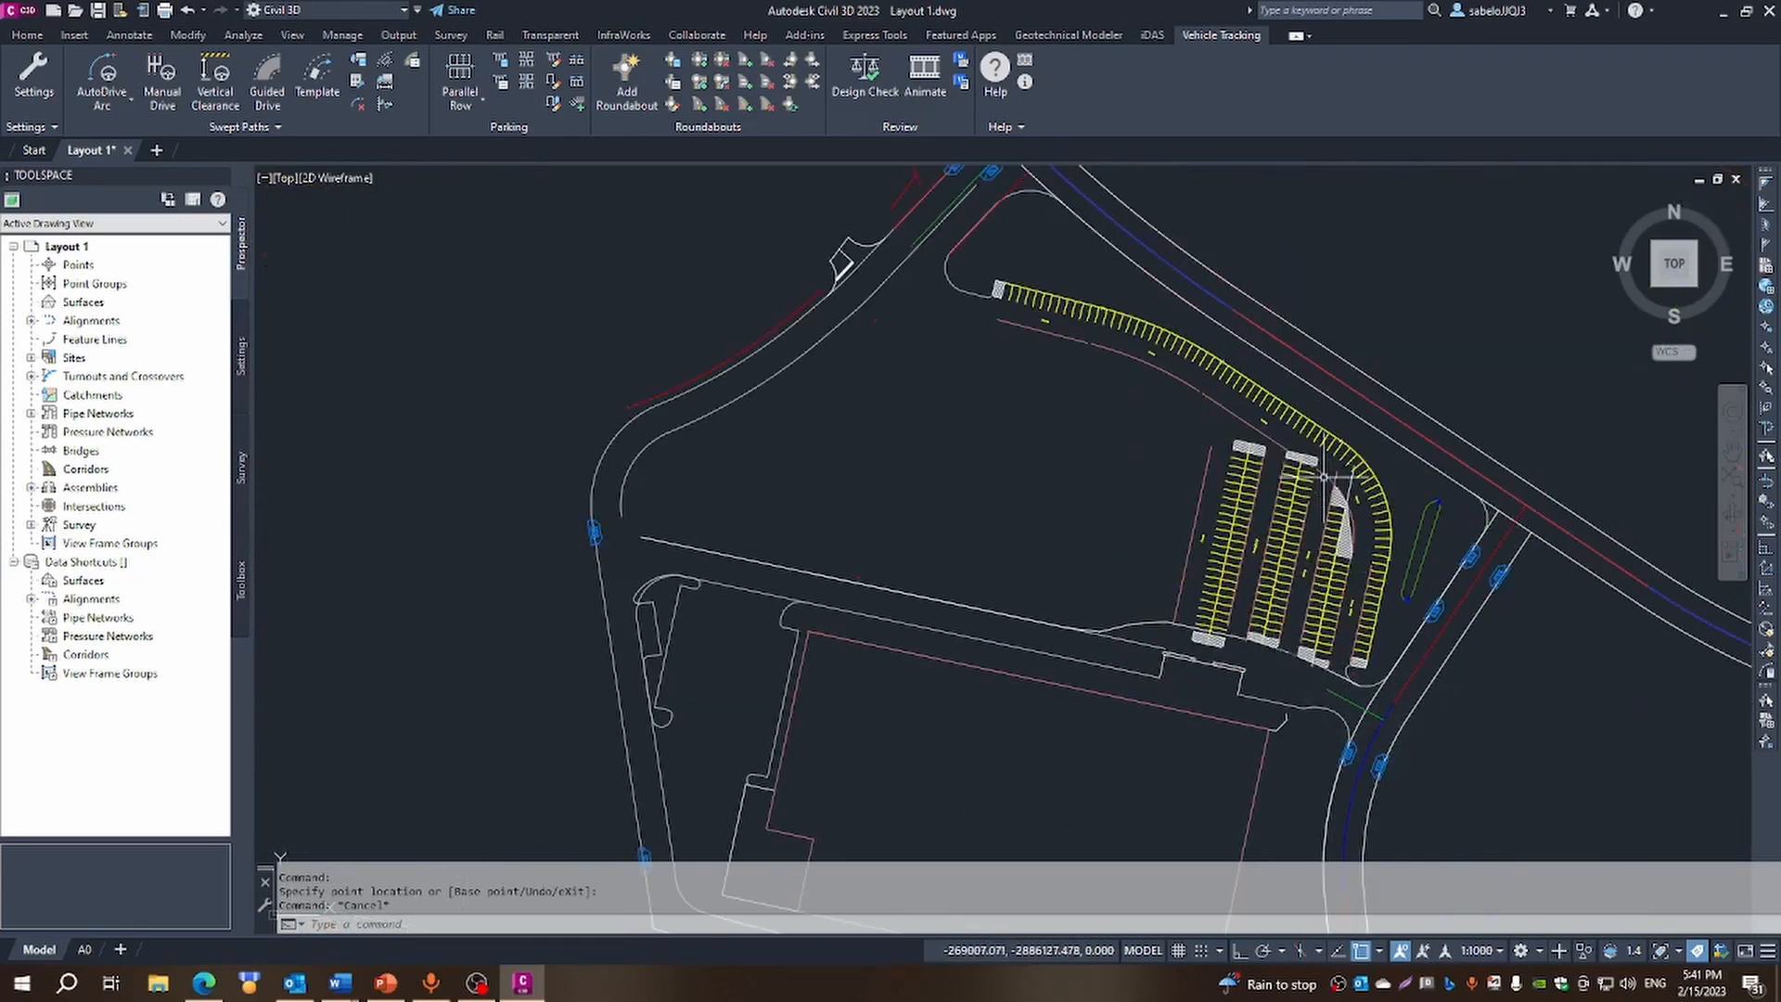
scroll(1298, 450, "up", 8)
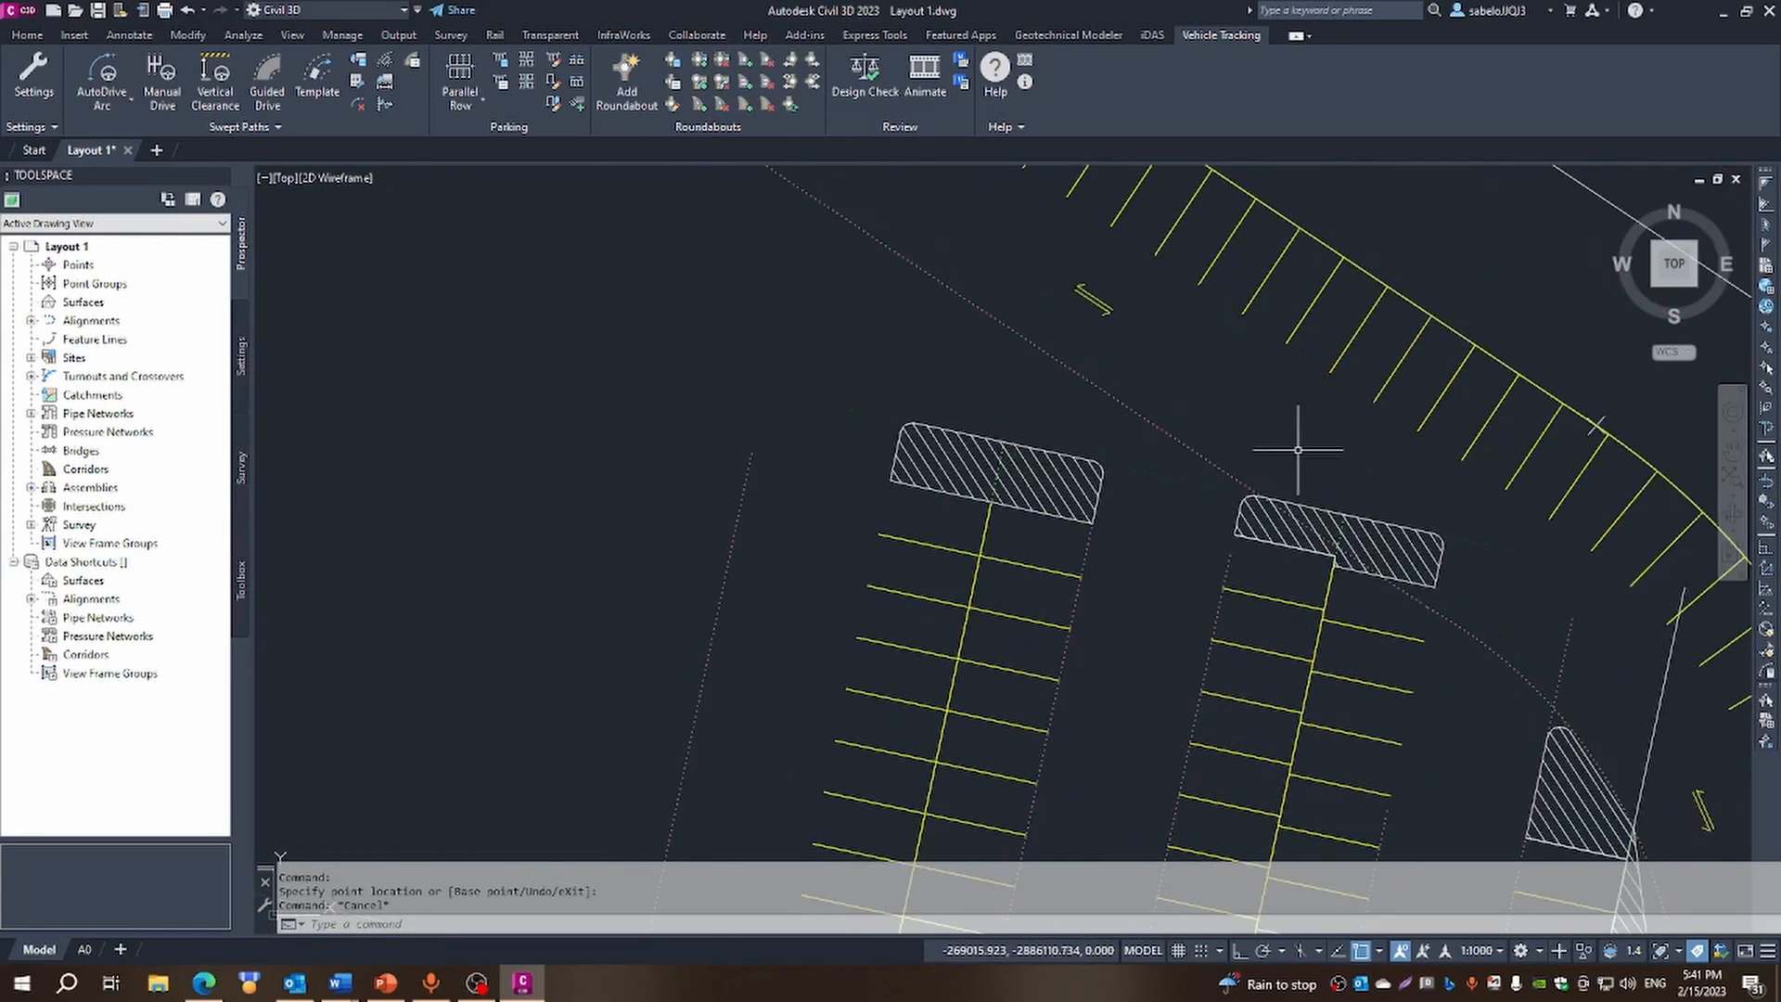
left_click(1344, 513)
left_click(1344, 513)
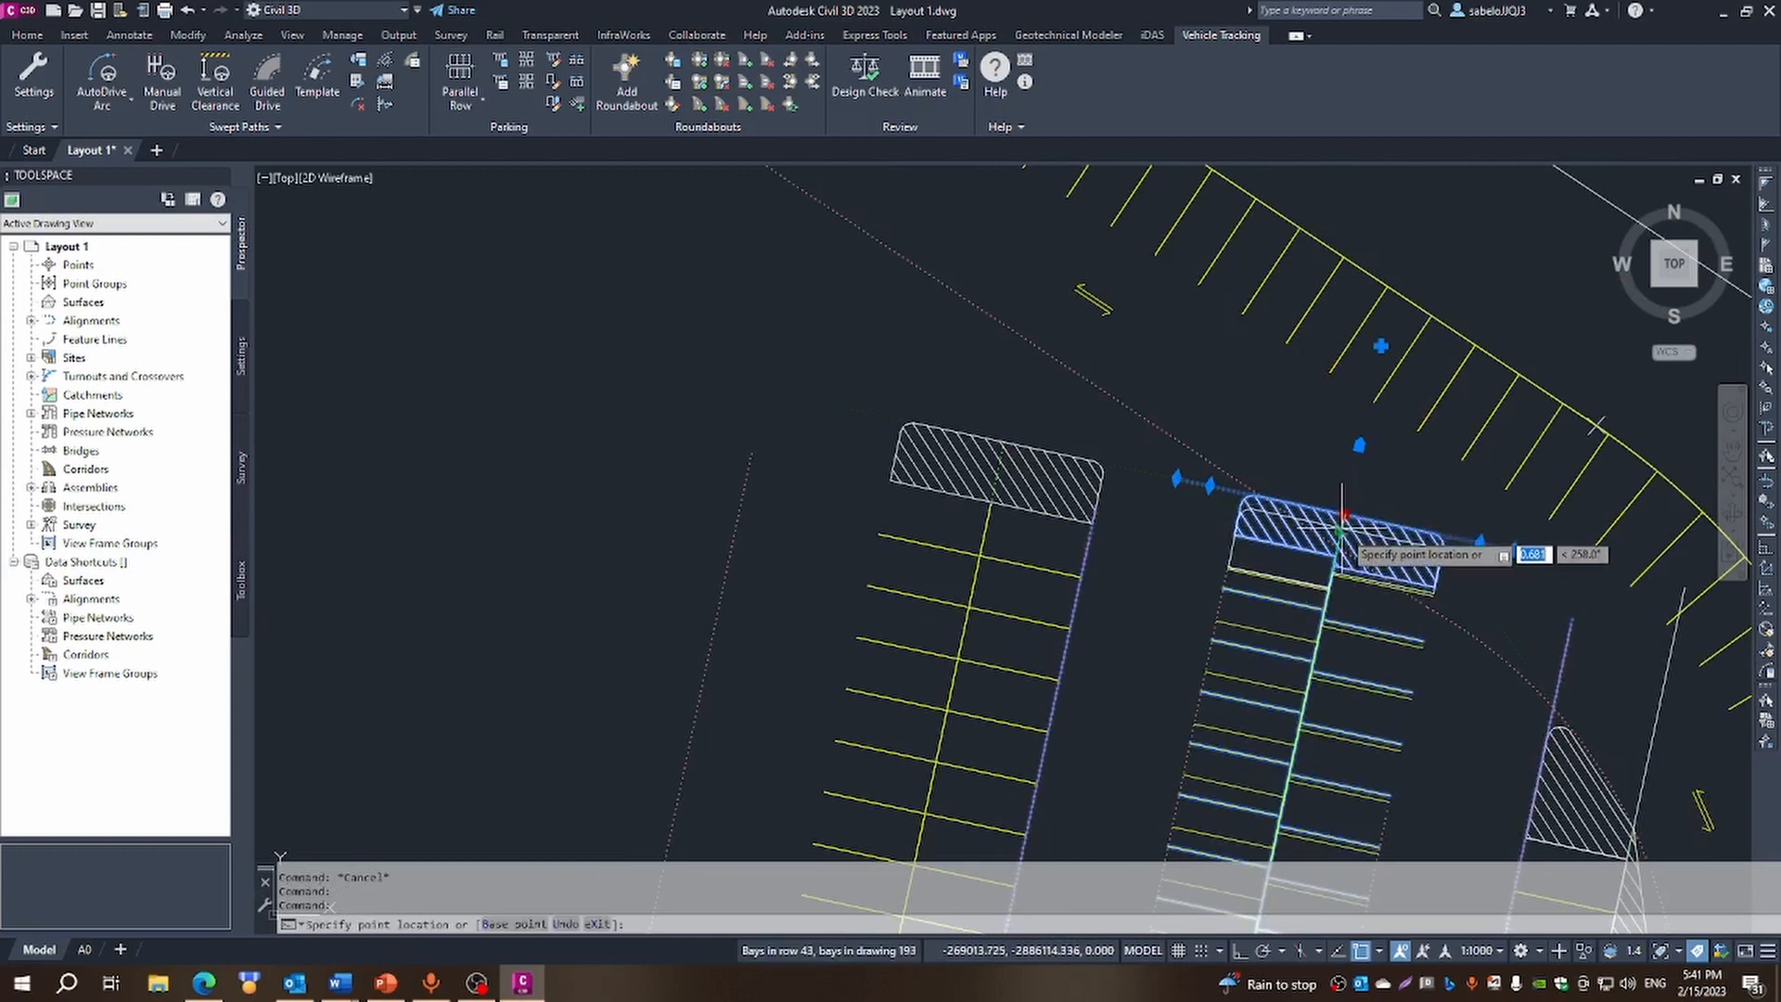
left_click(1336, 554)
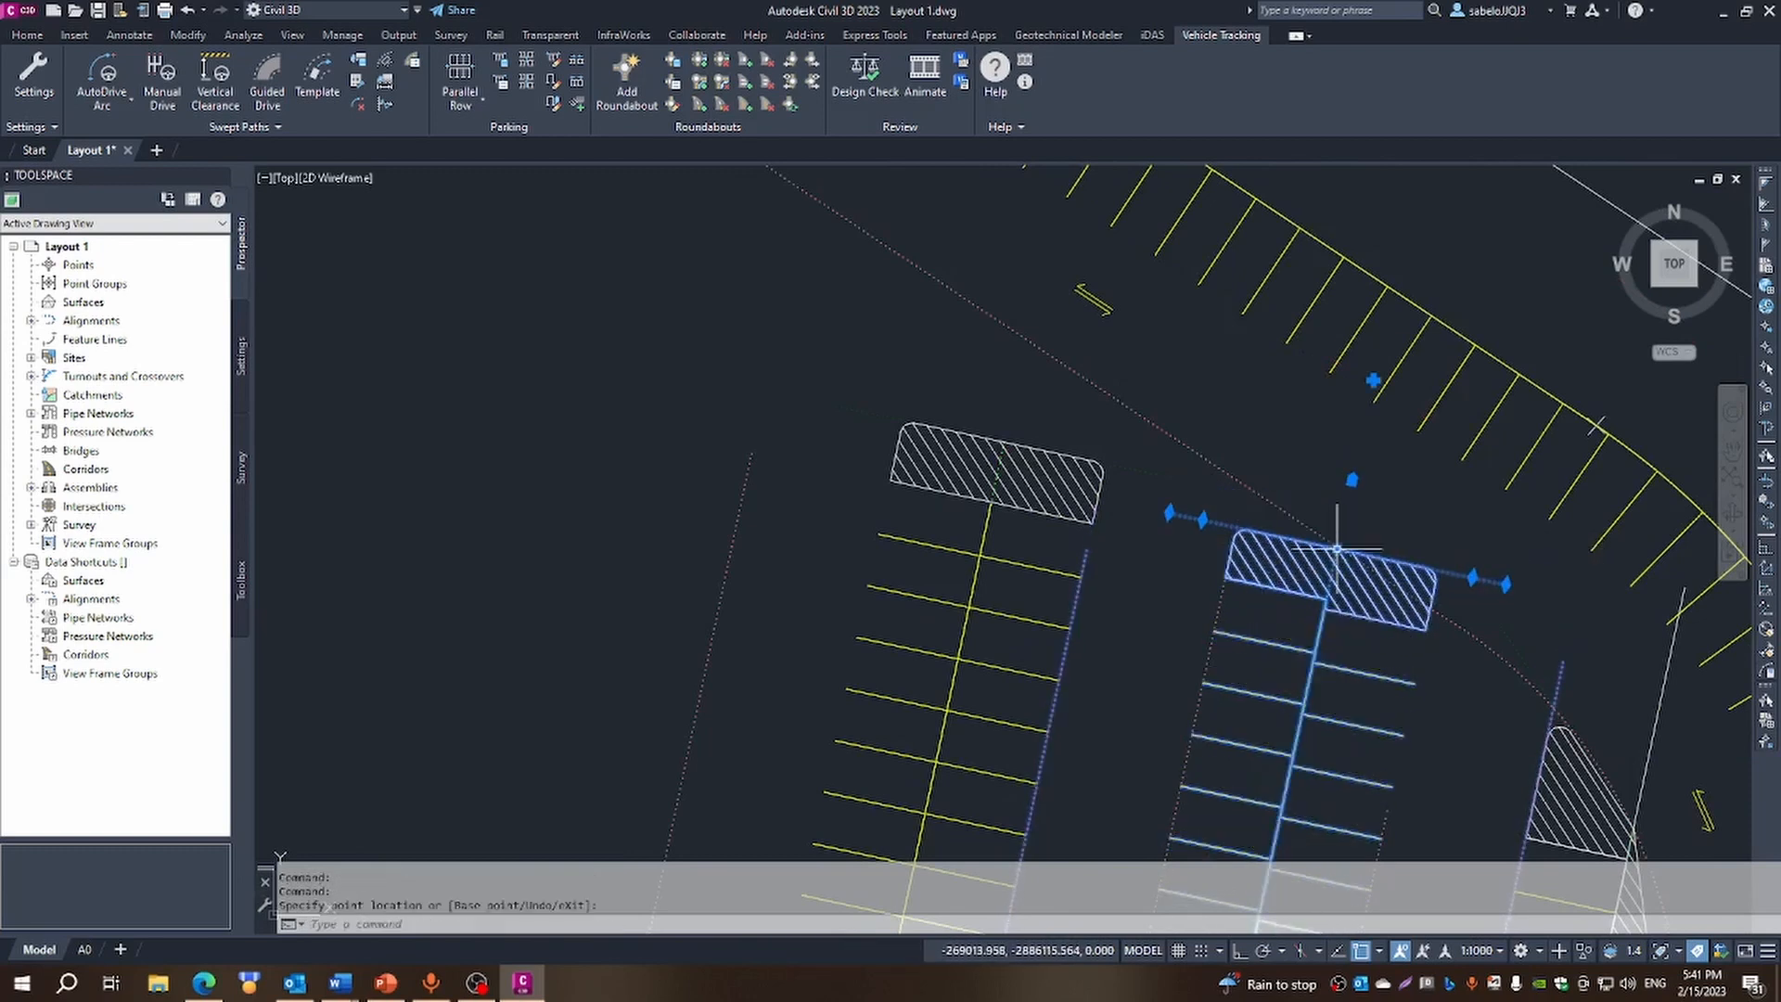
Angle the middle row's northern end island along the dotted curved aisle line, and deselect the row
left_click(1473, 578)
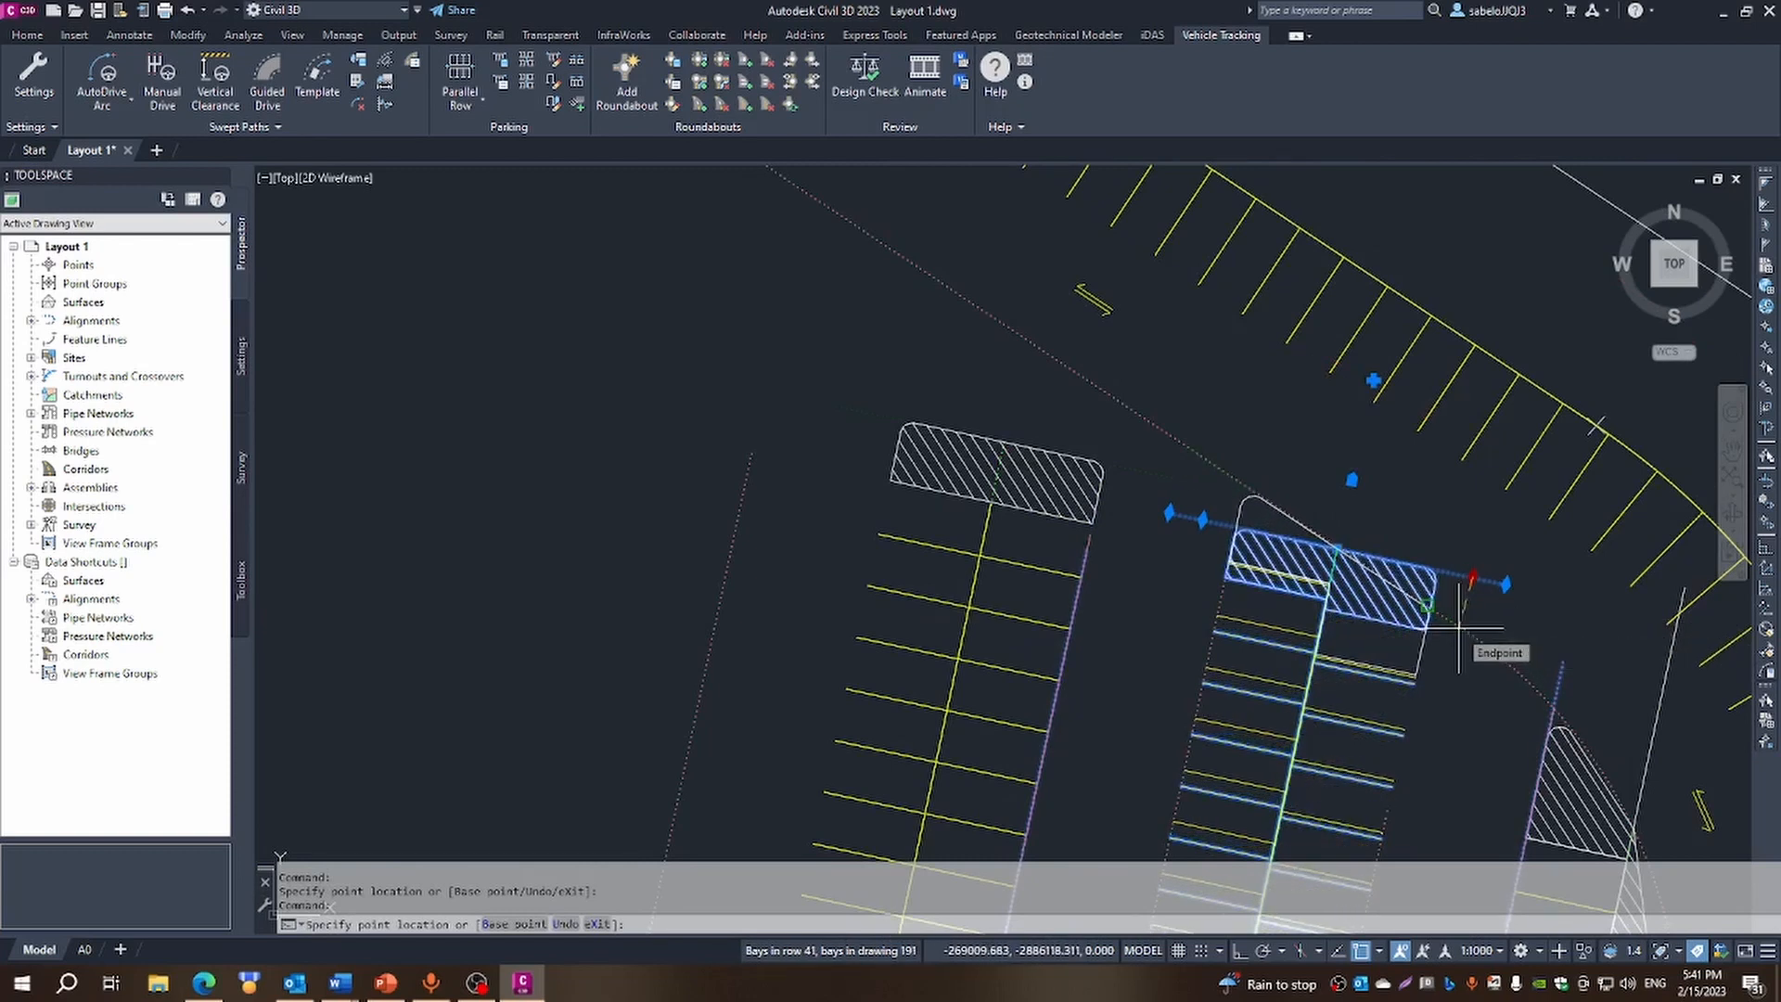
left_click(1458, 629)
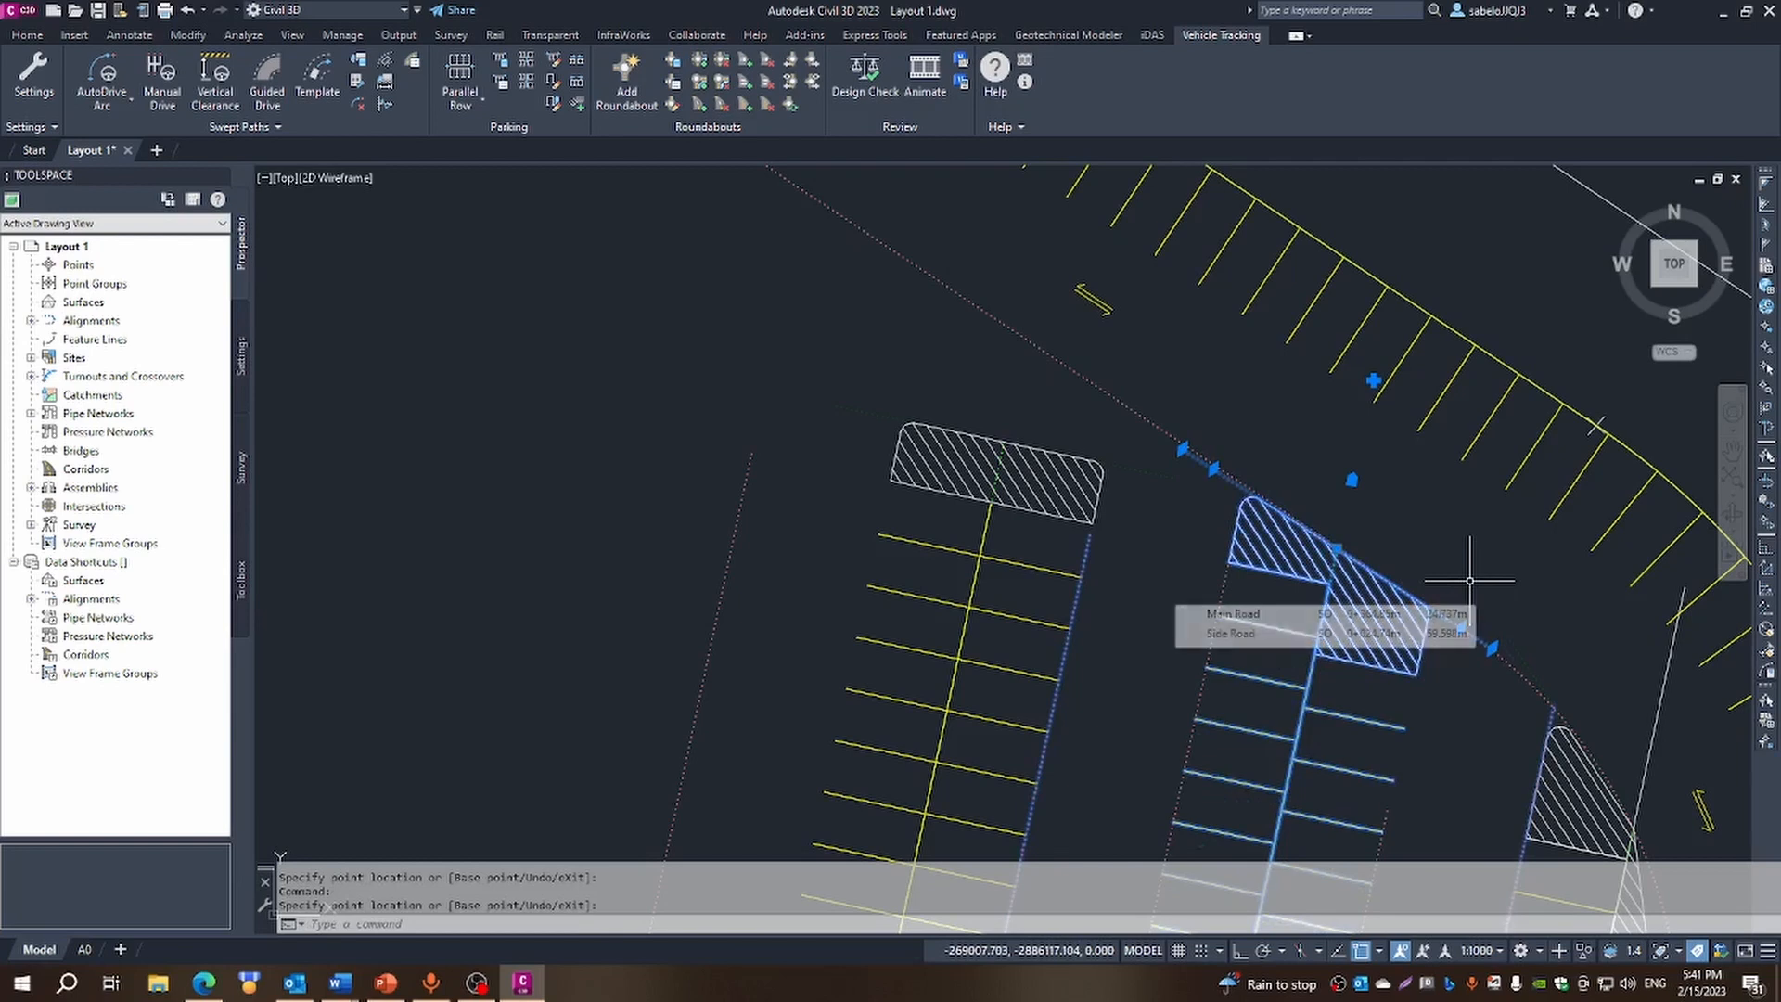
key("Escape")
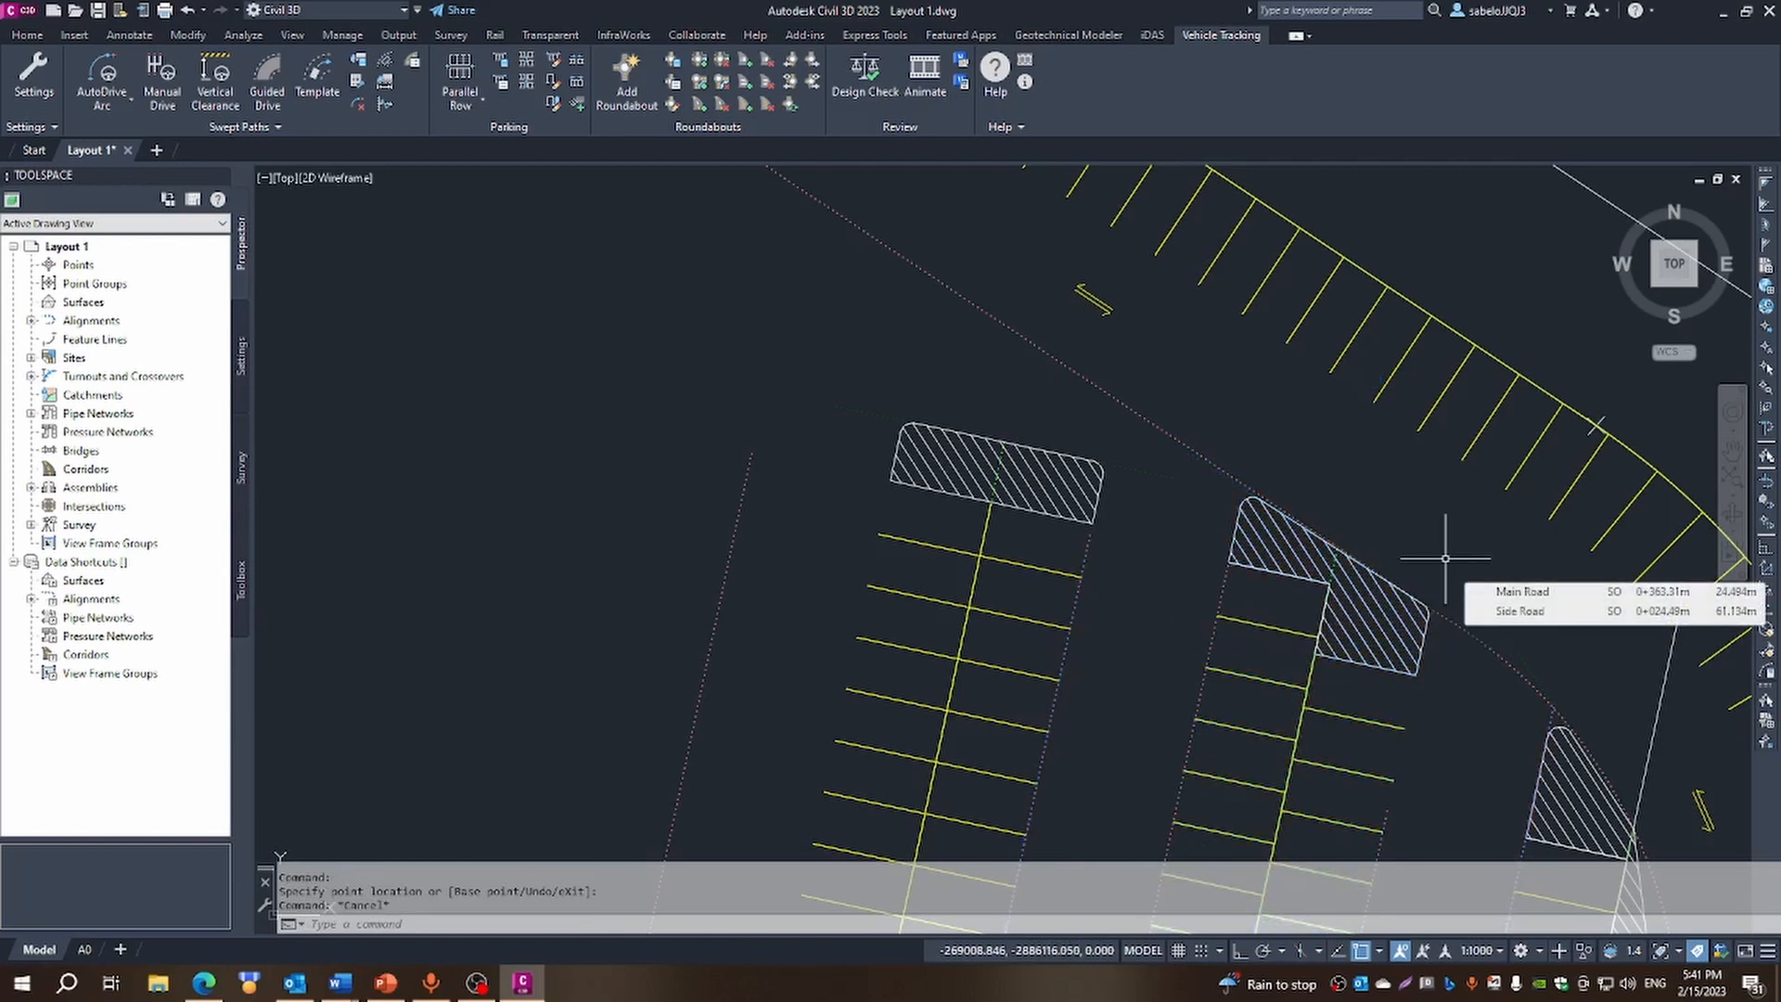
Set the bay style of the single-sided row just west of the building outline to Disabled (Multiple), and apply it
scroll(1446, 558, "down", 3)
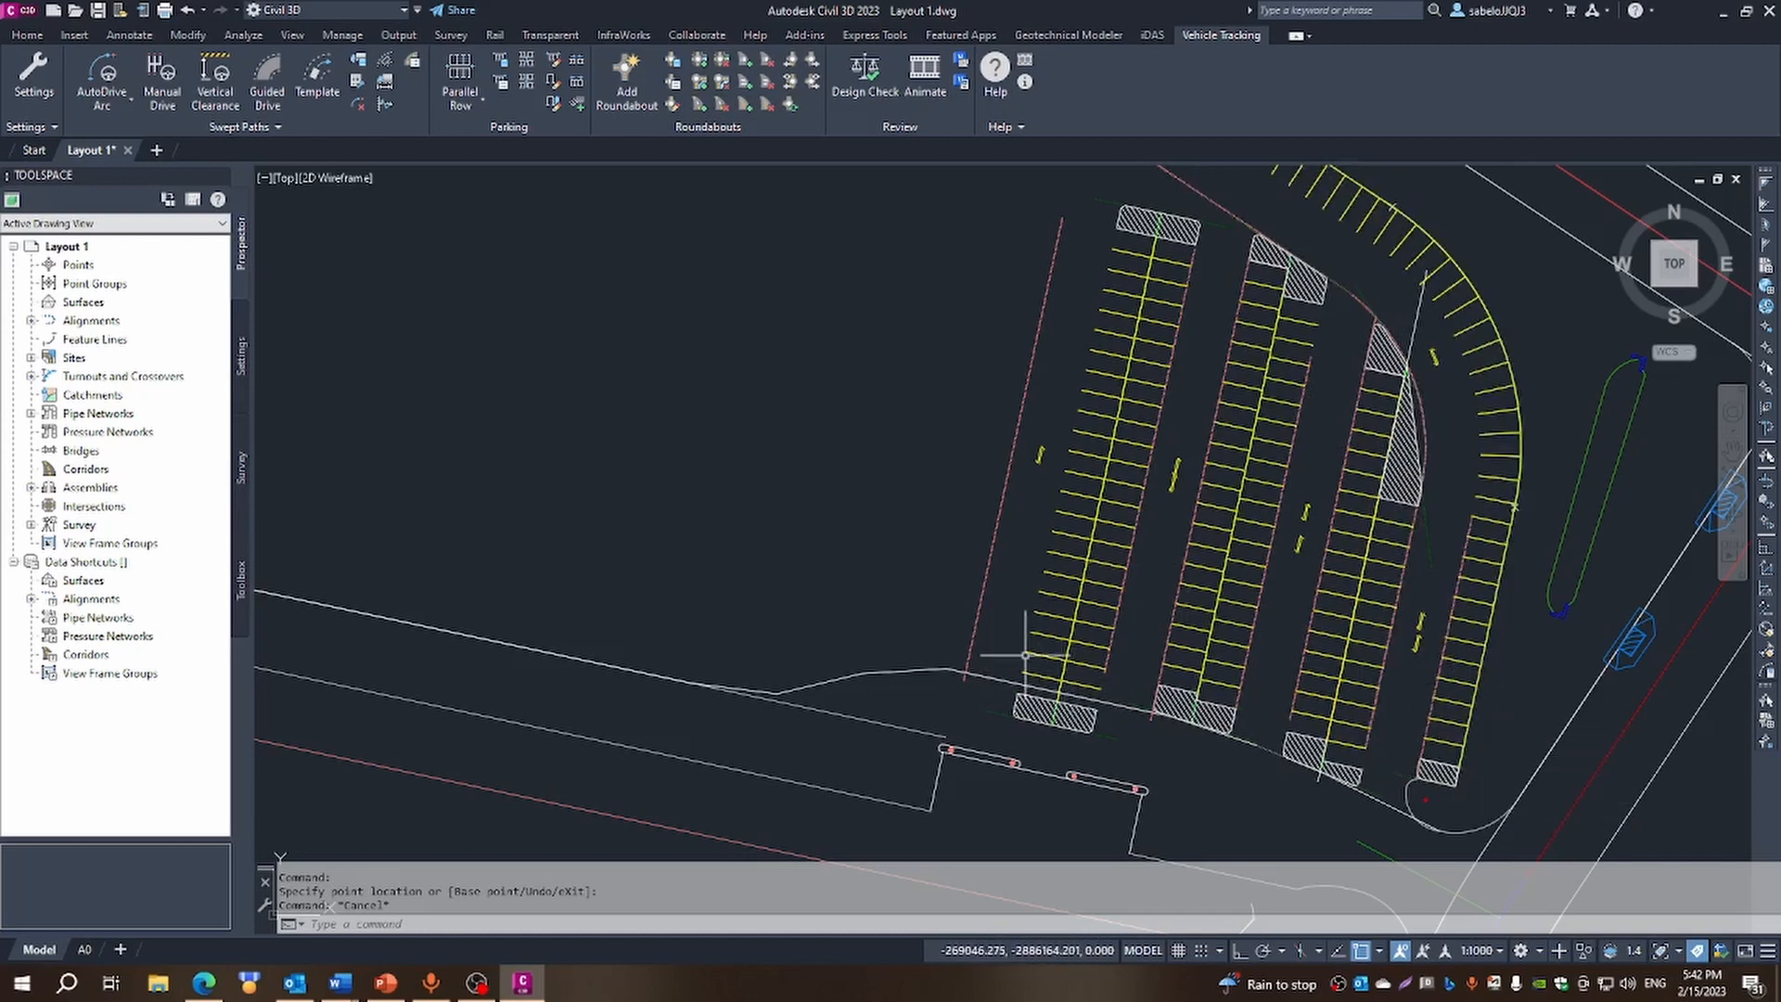
scroll(1023, 655, "down", 5)
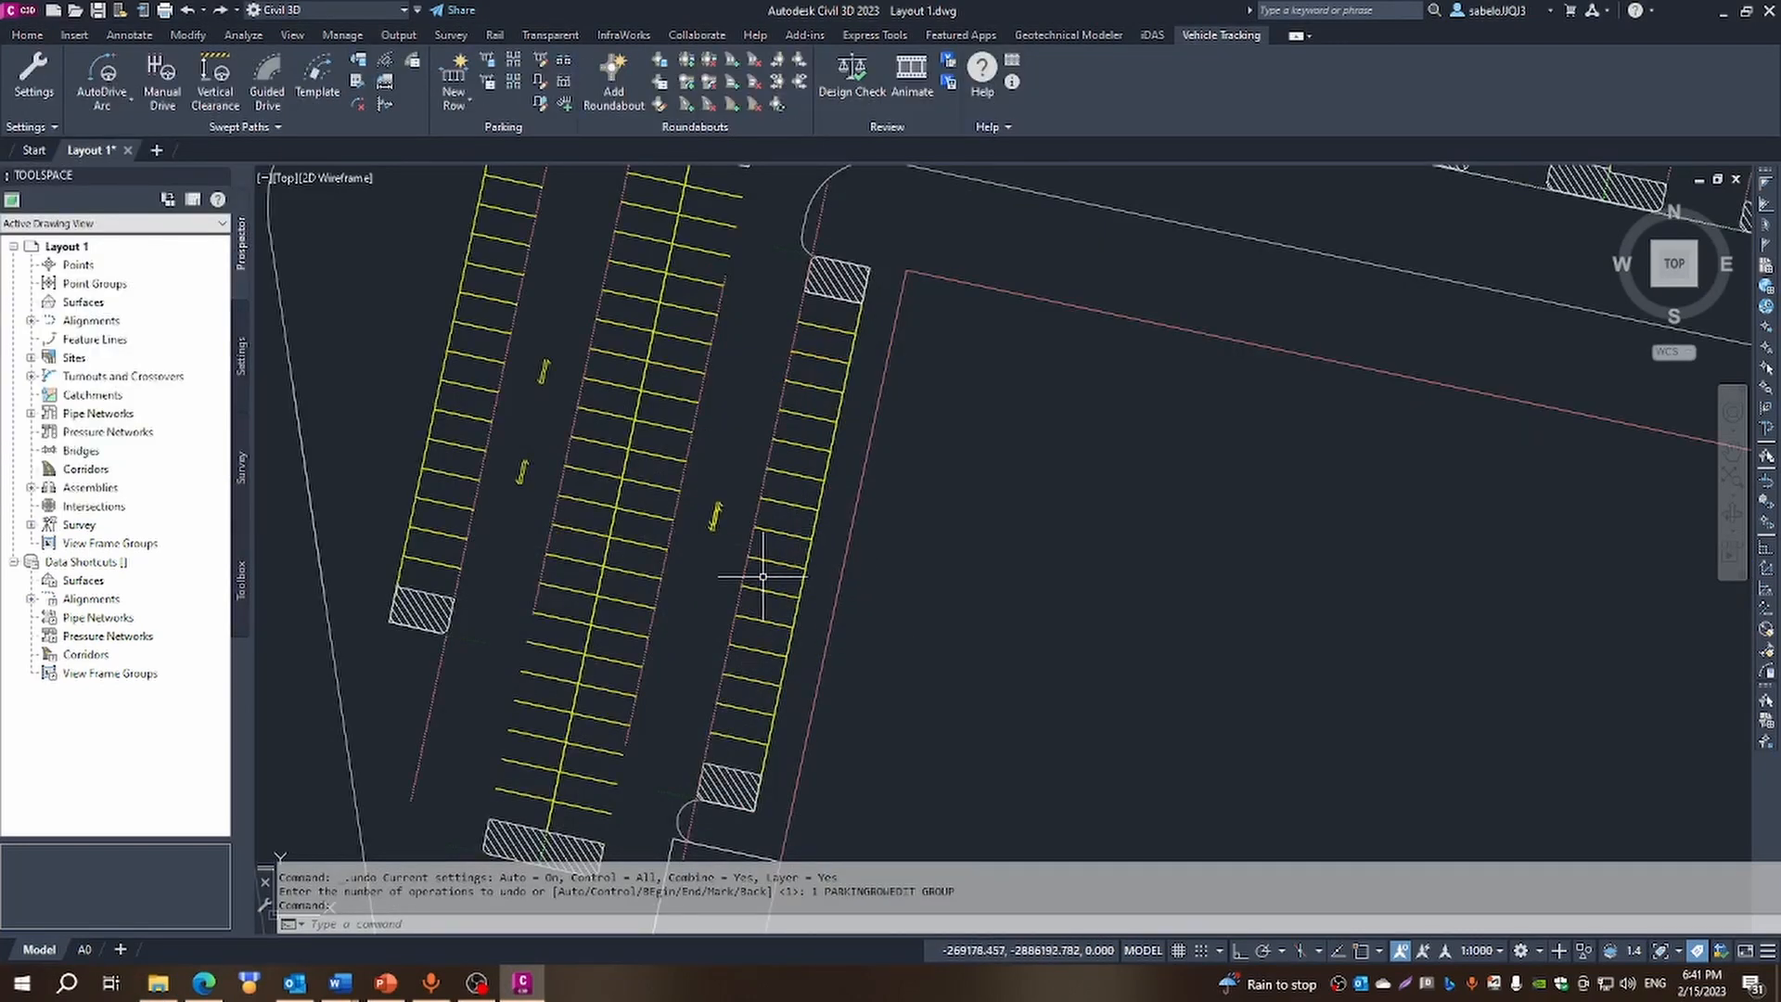
mouse_move(898, 674)
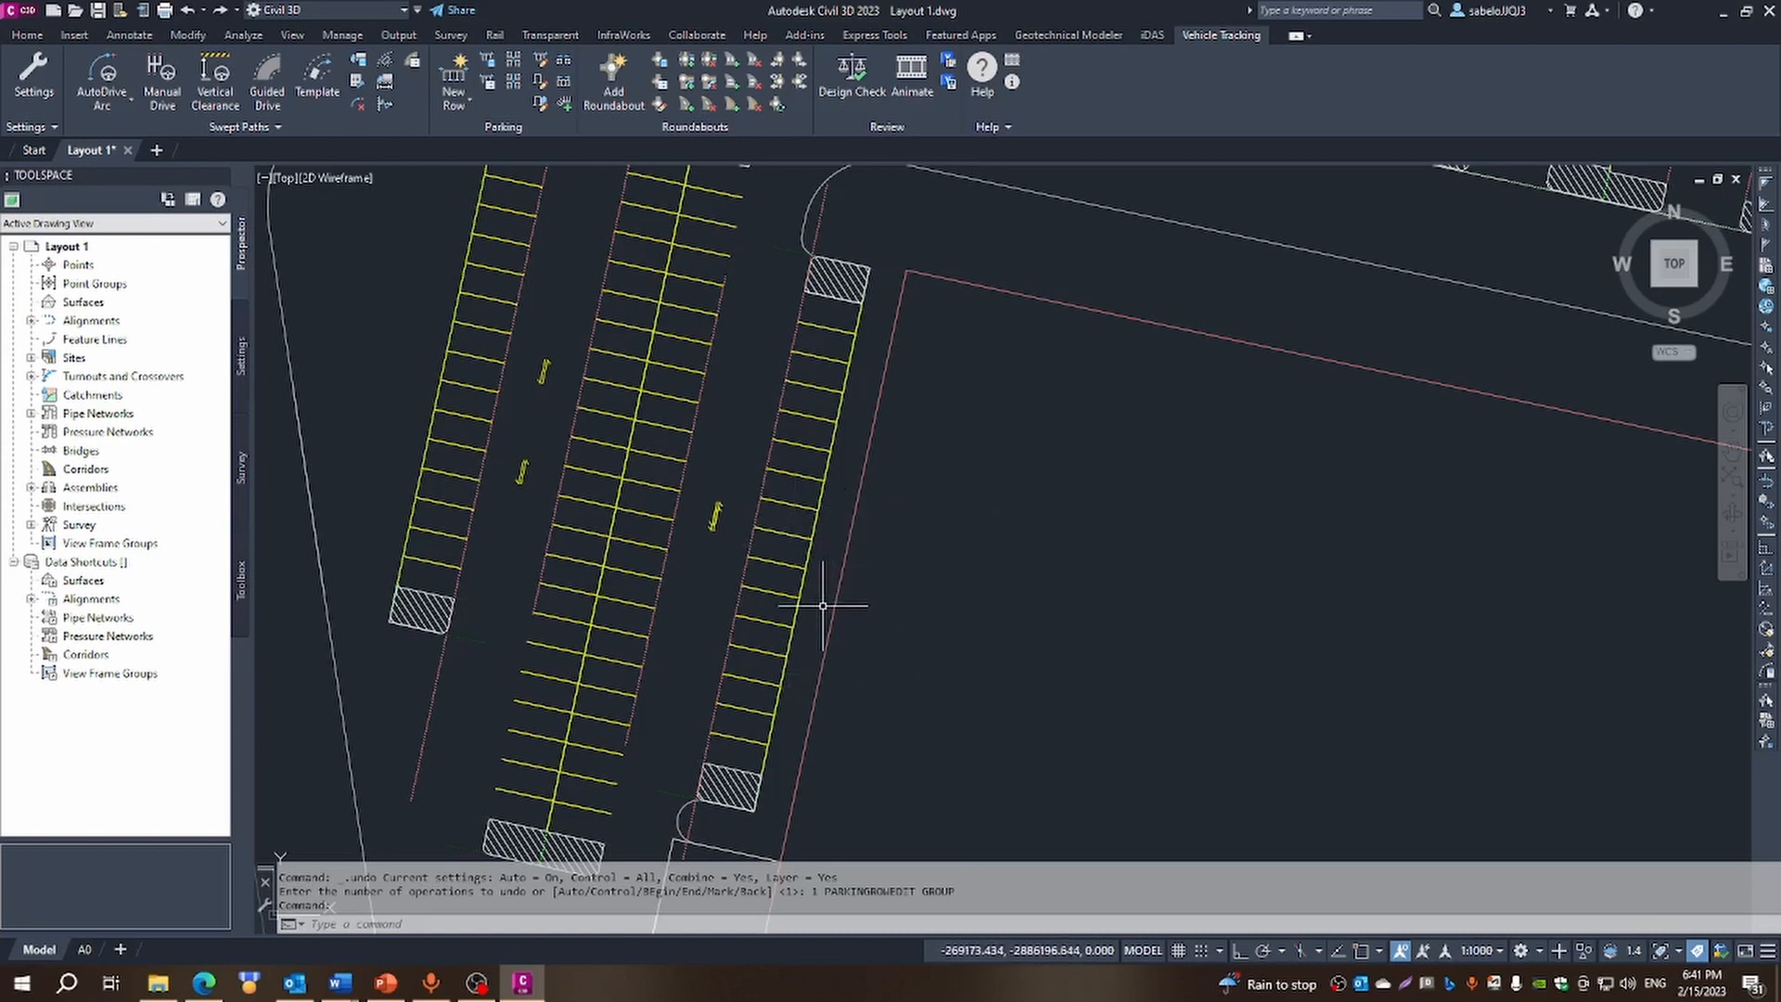
mouse_move(821, 707)
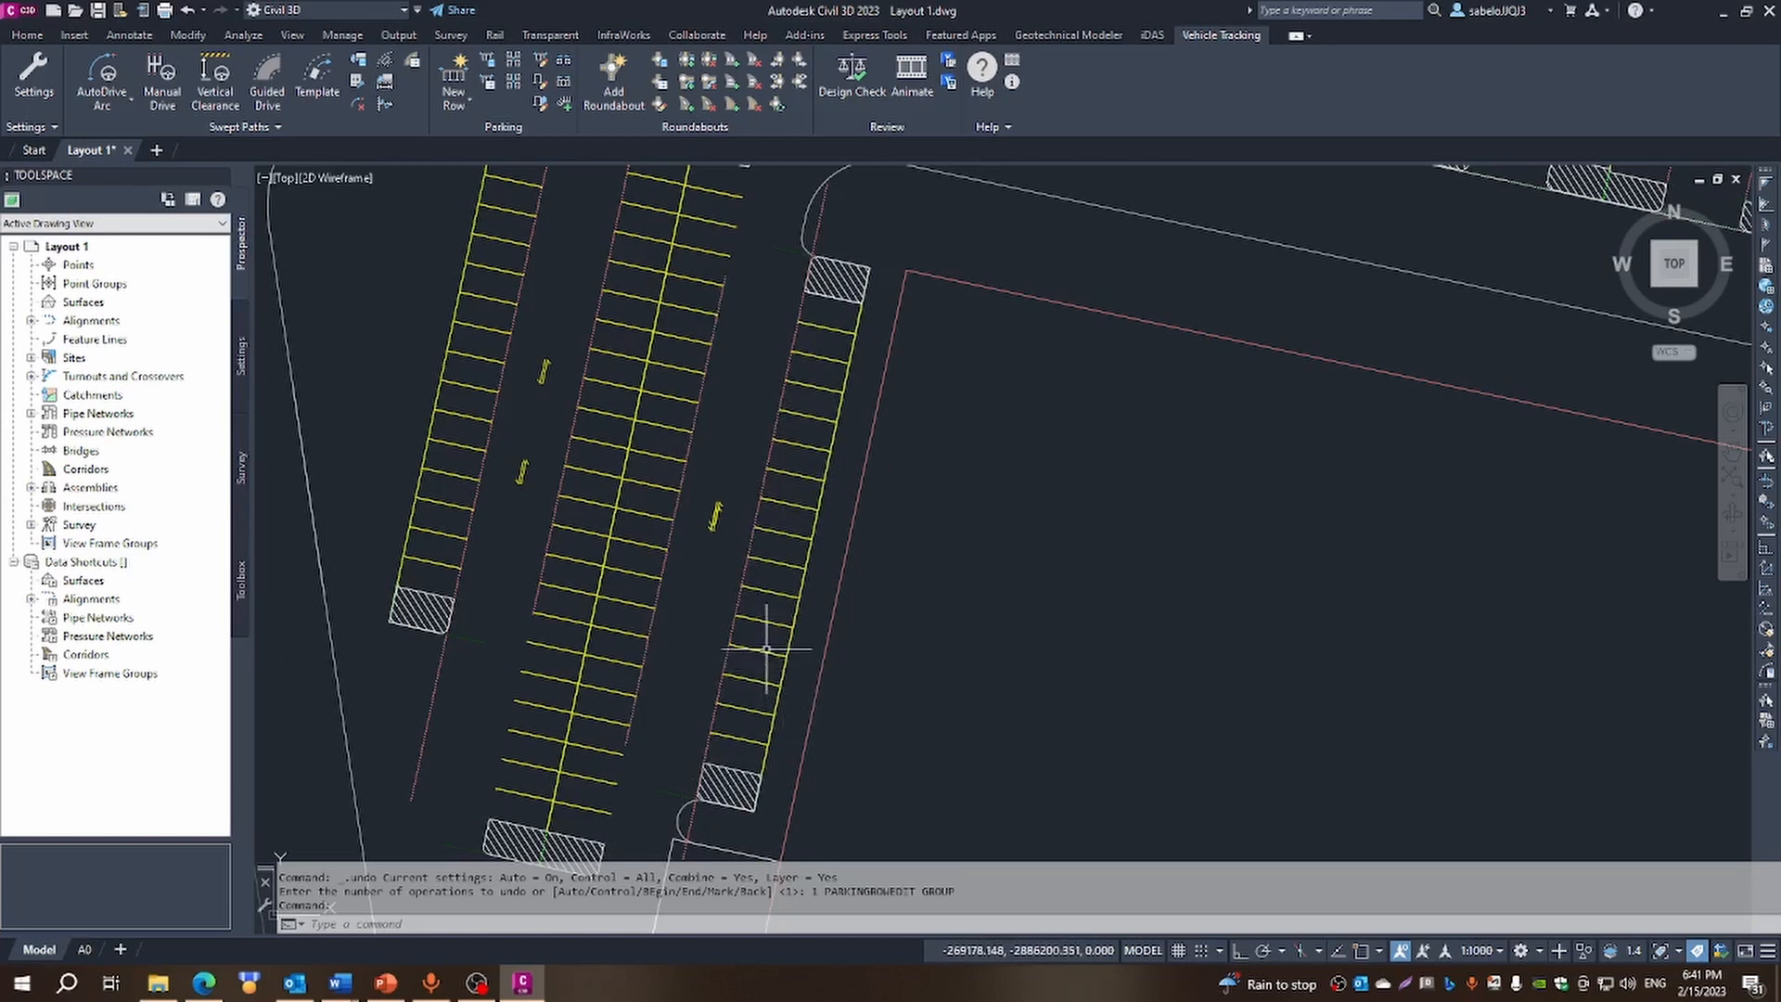
left_click(795, 506)
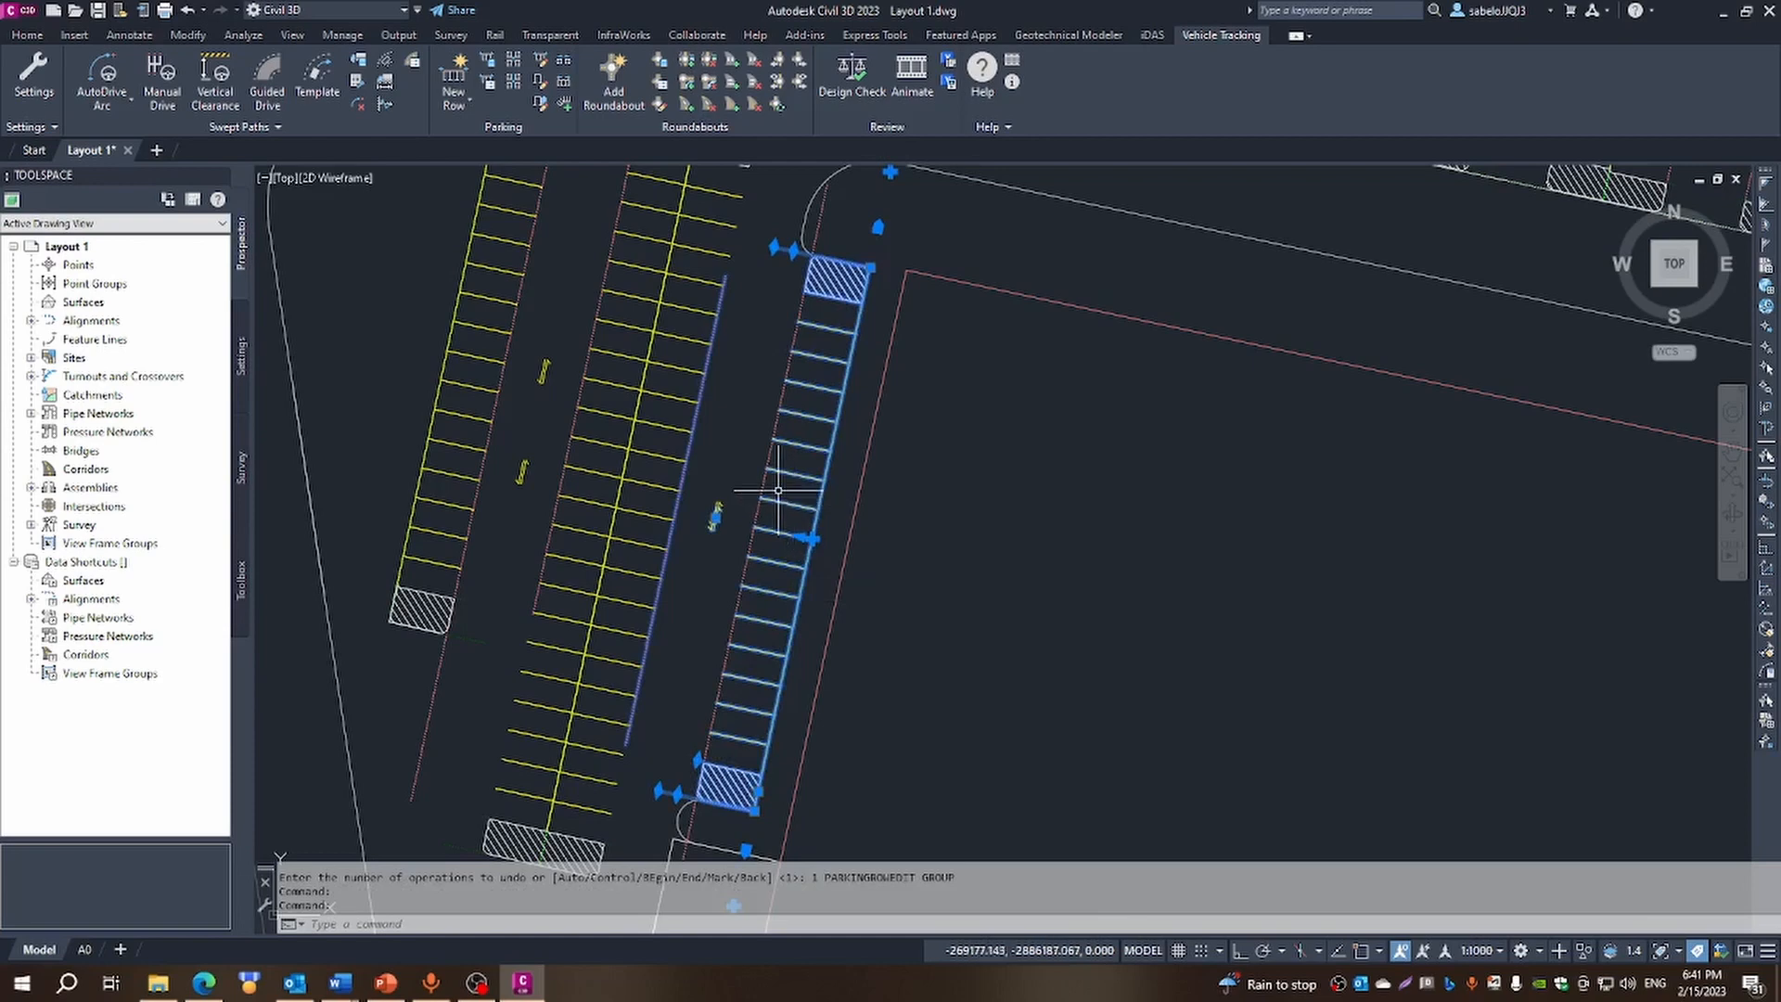
left_click(544, 60)
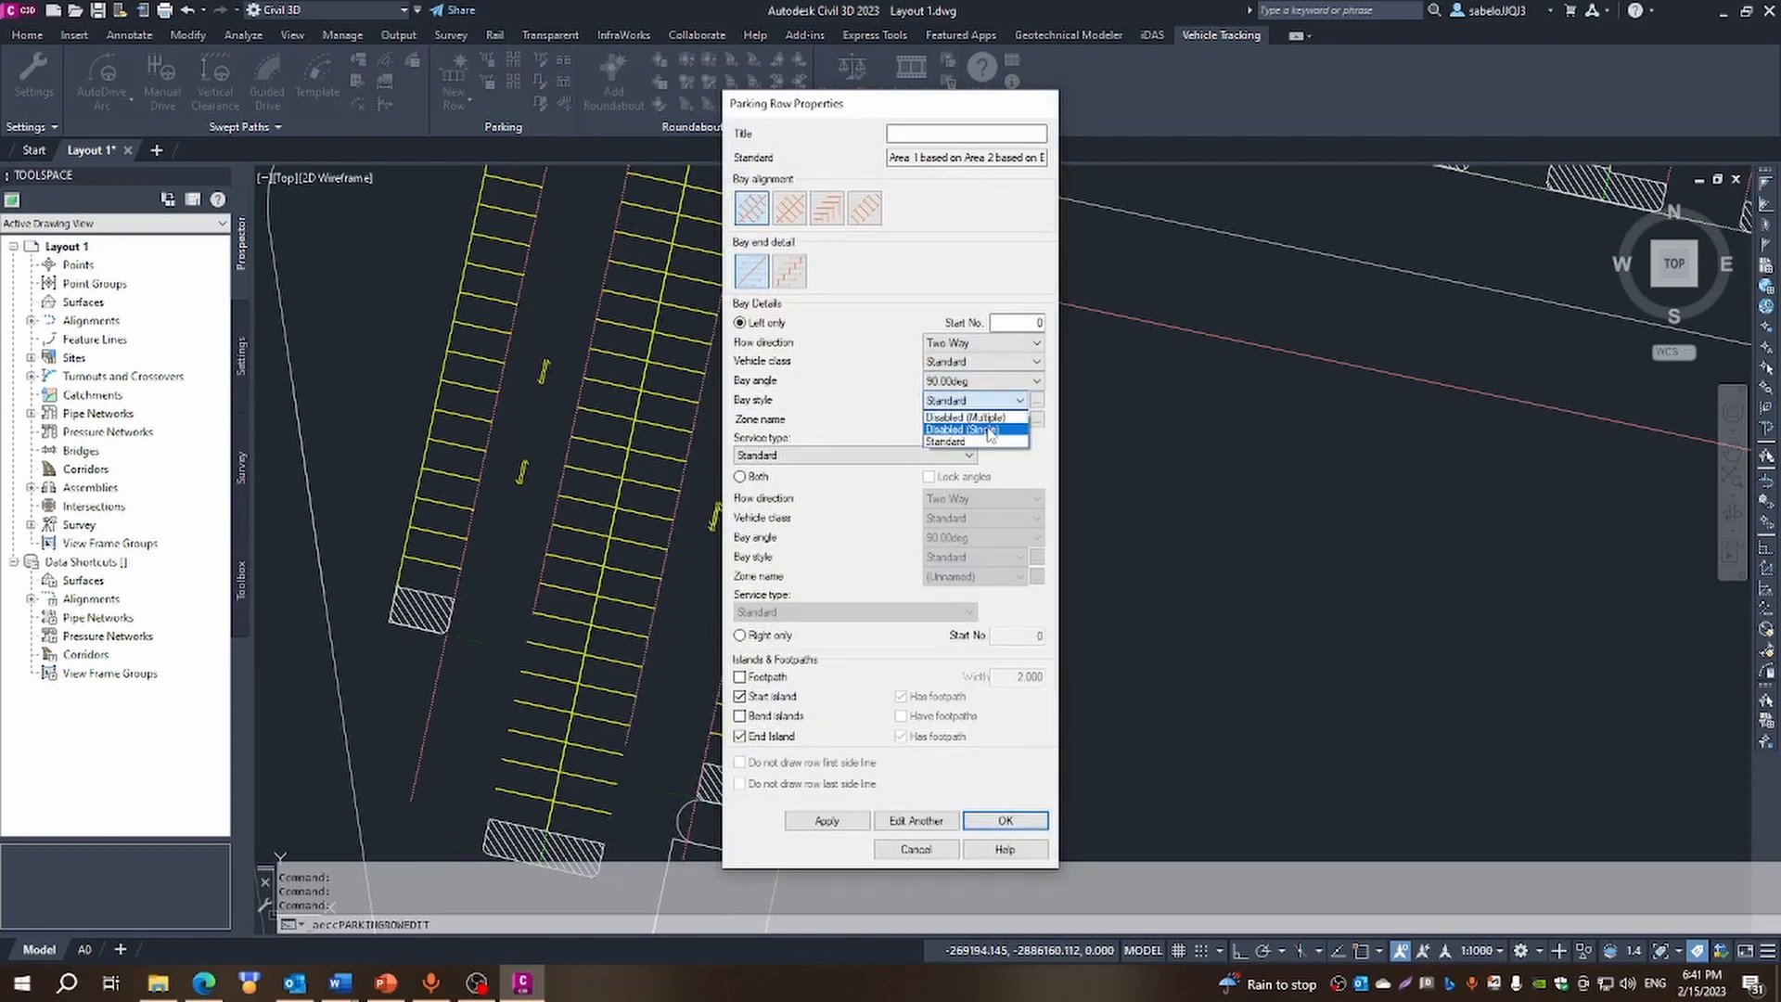
left_click(975, 419)
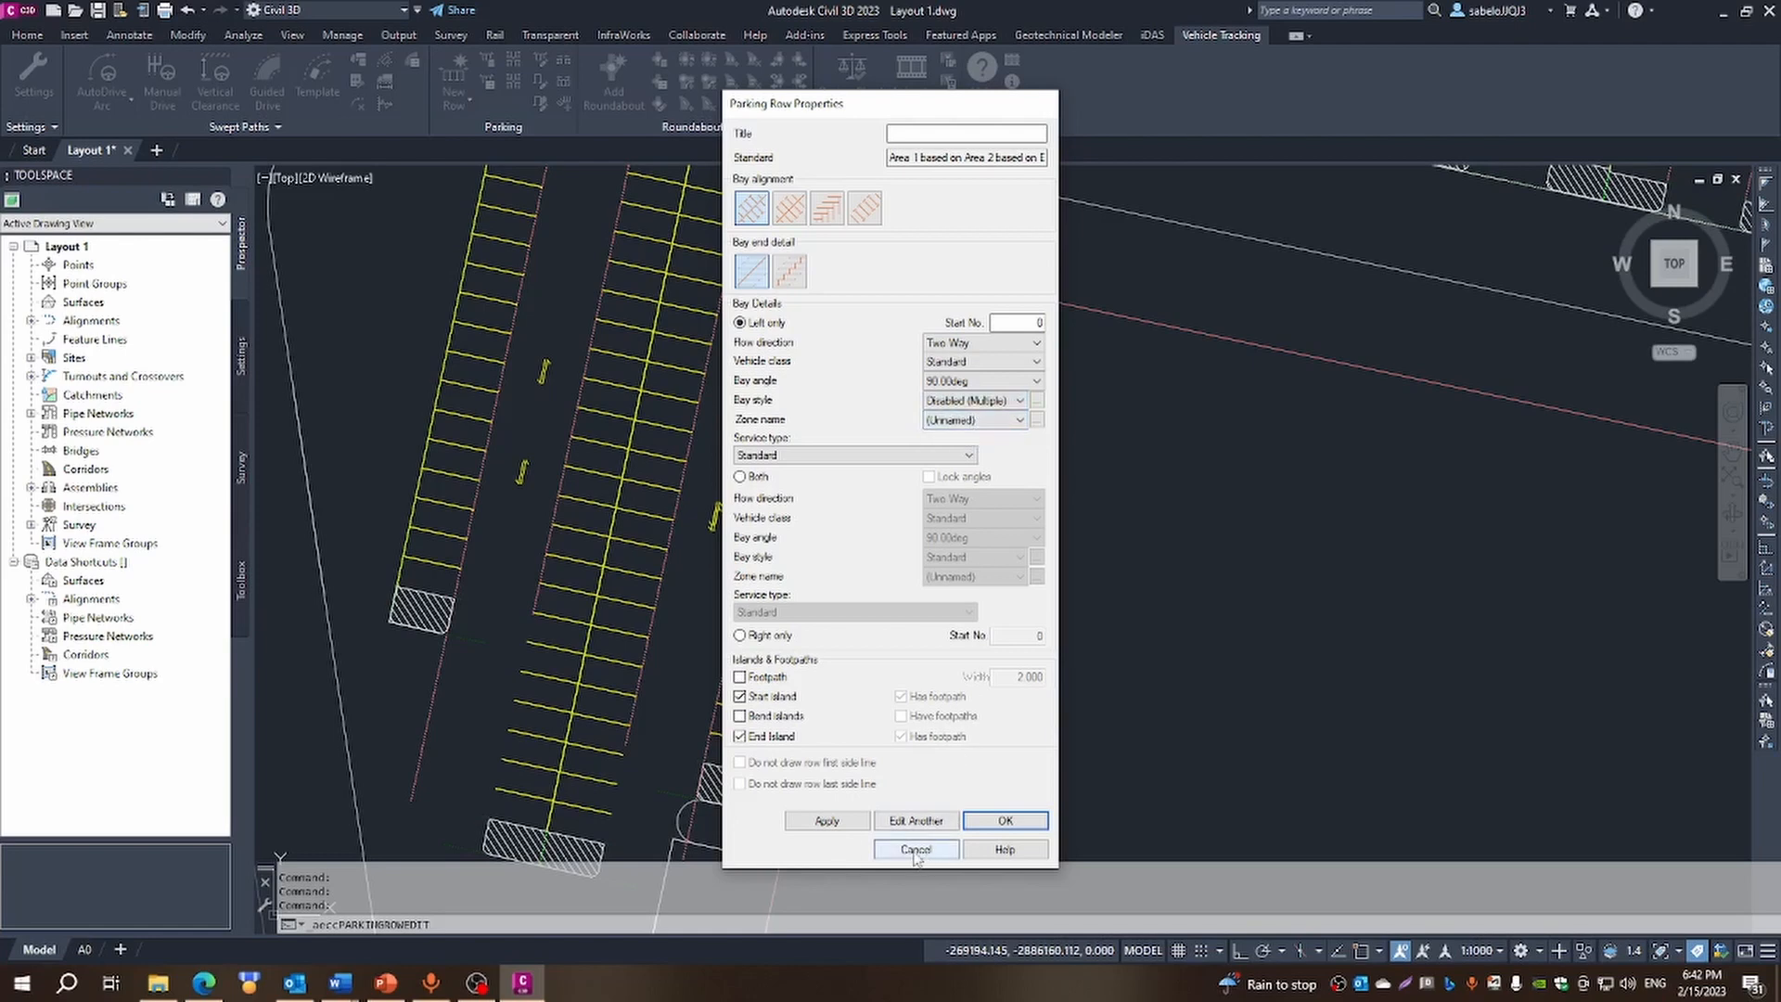
left_click(828, 822)
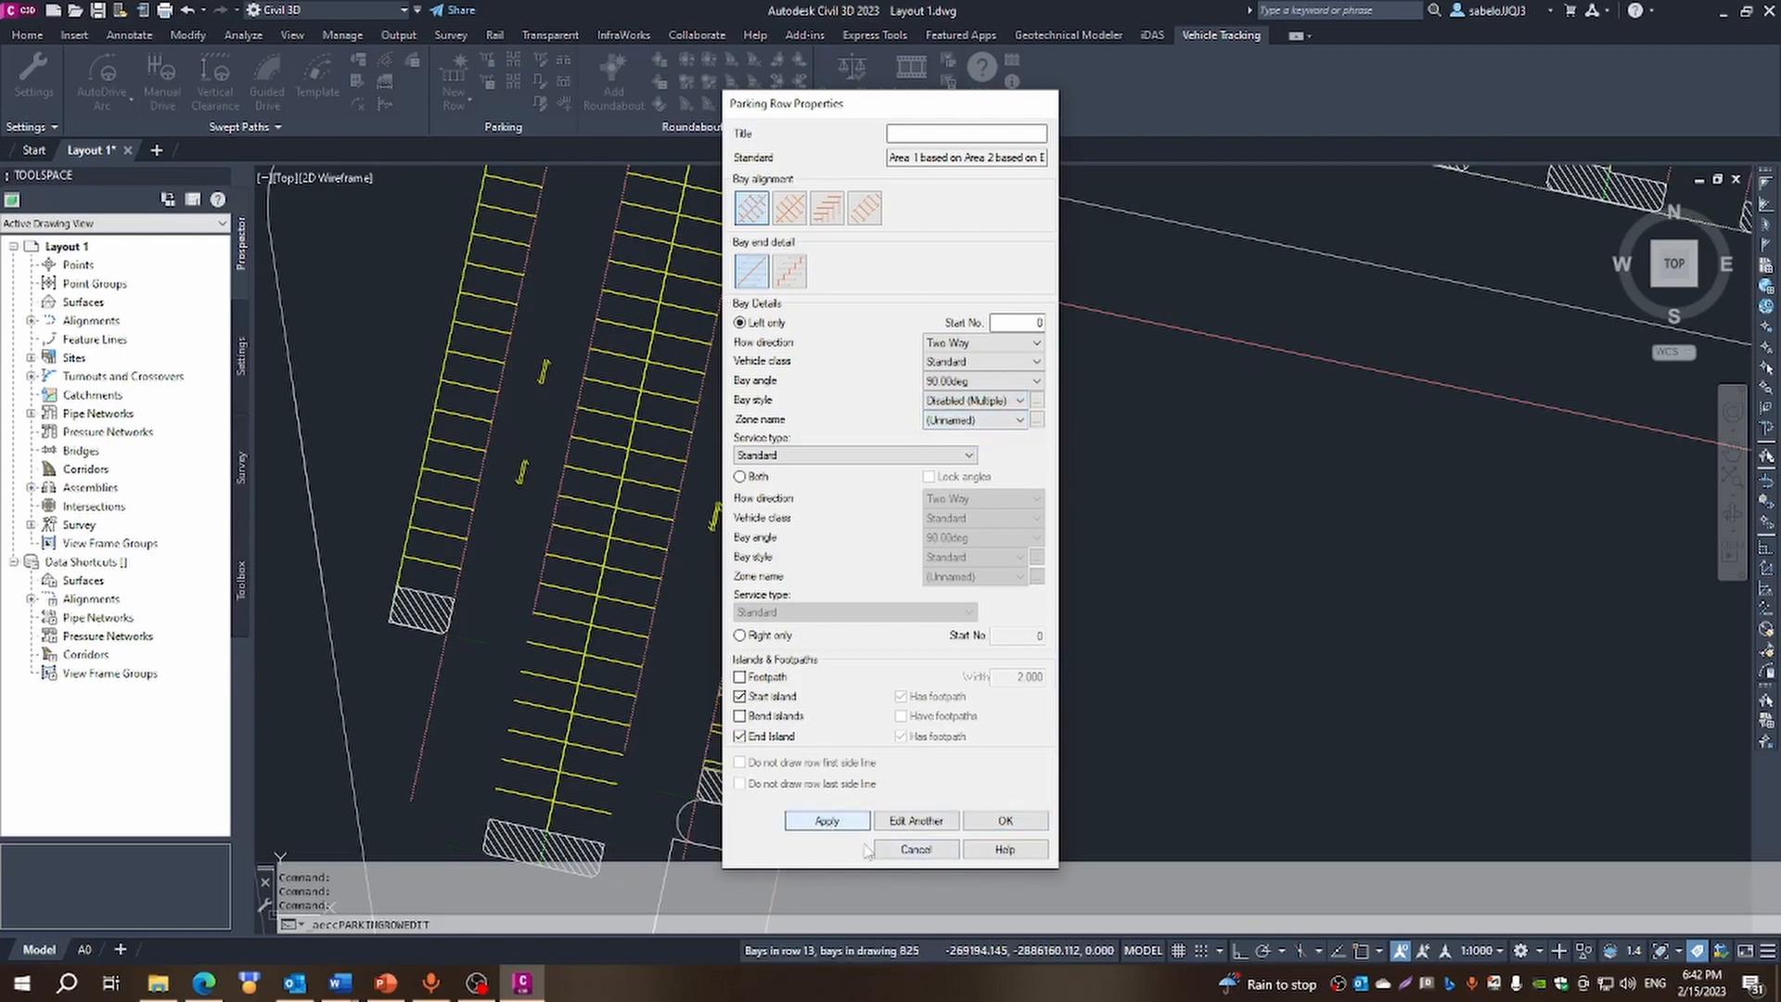
left_click(1004, 822)
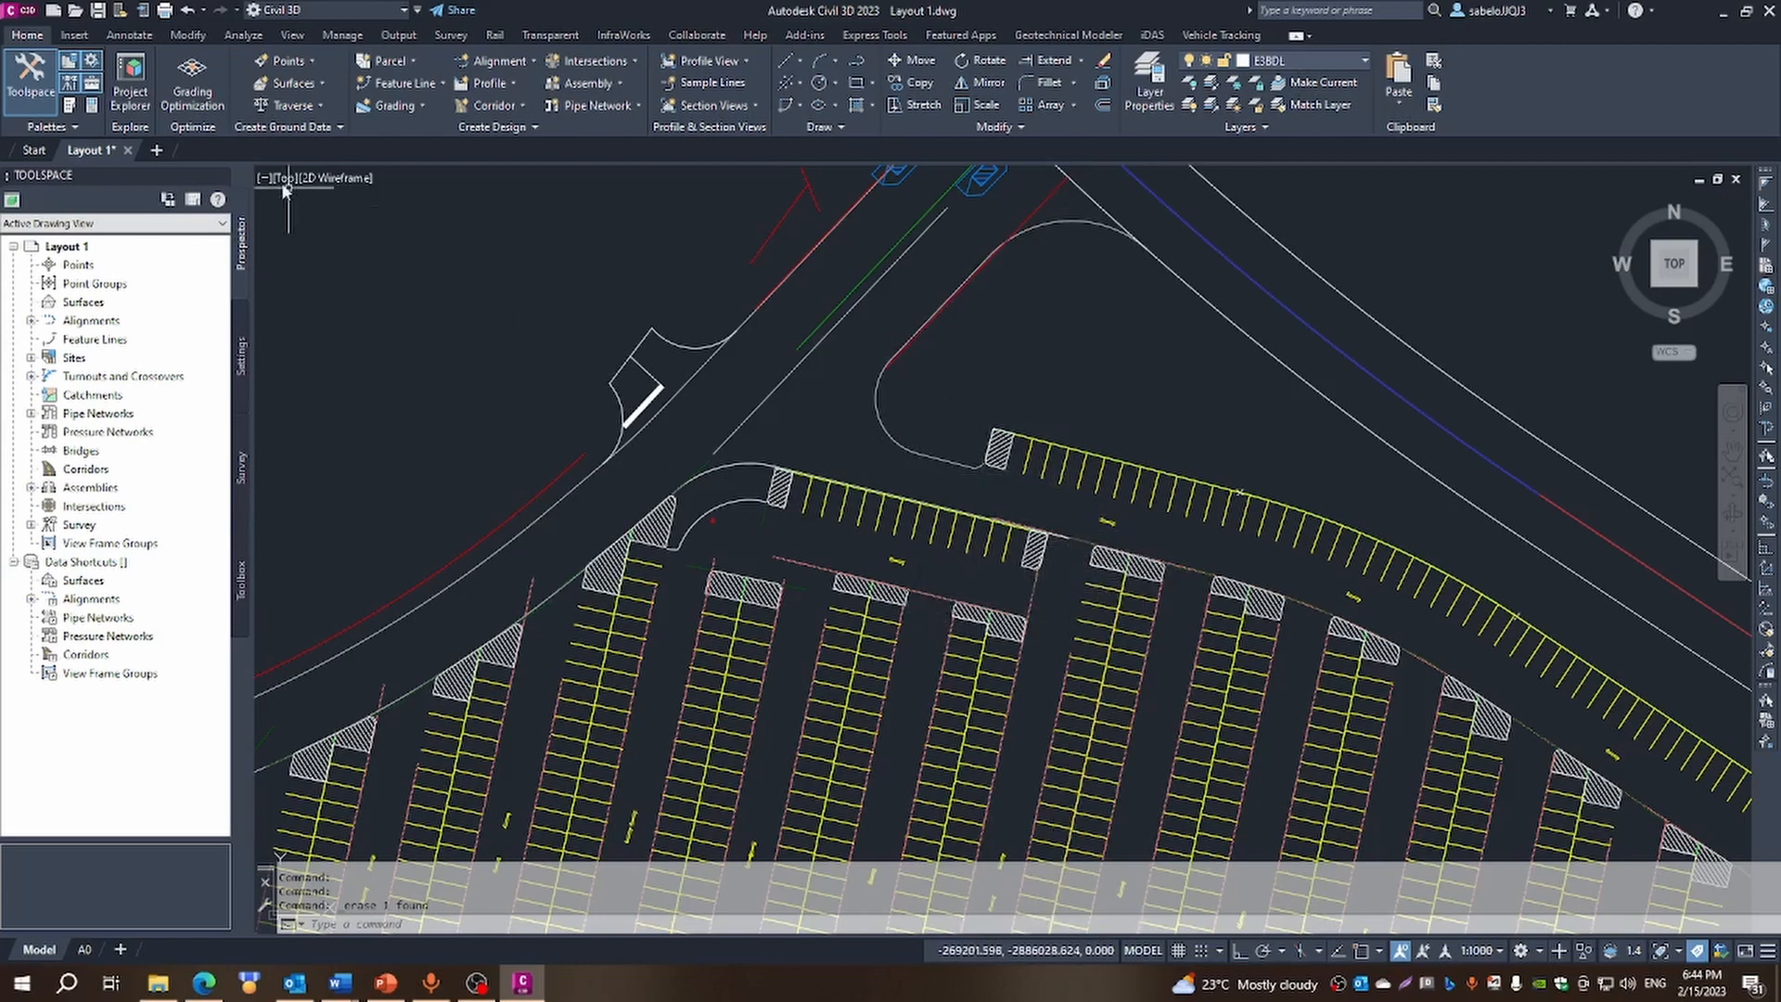
Start an AutoDrive Arc swept path with the P - Passenger Car placed on the north-eastern main road, heading north-west toward the corner
left_click(1182, 35)
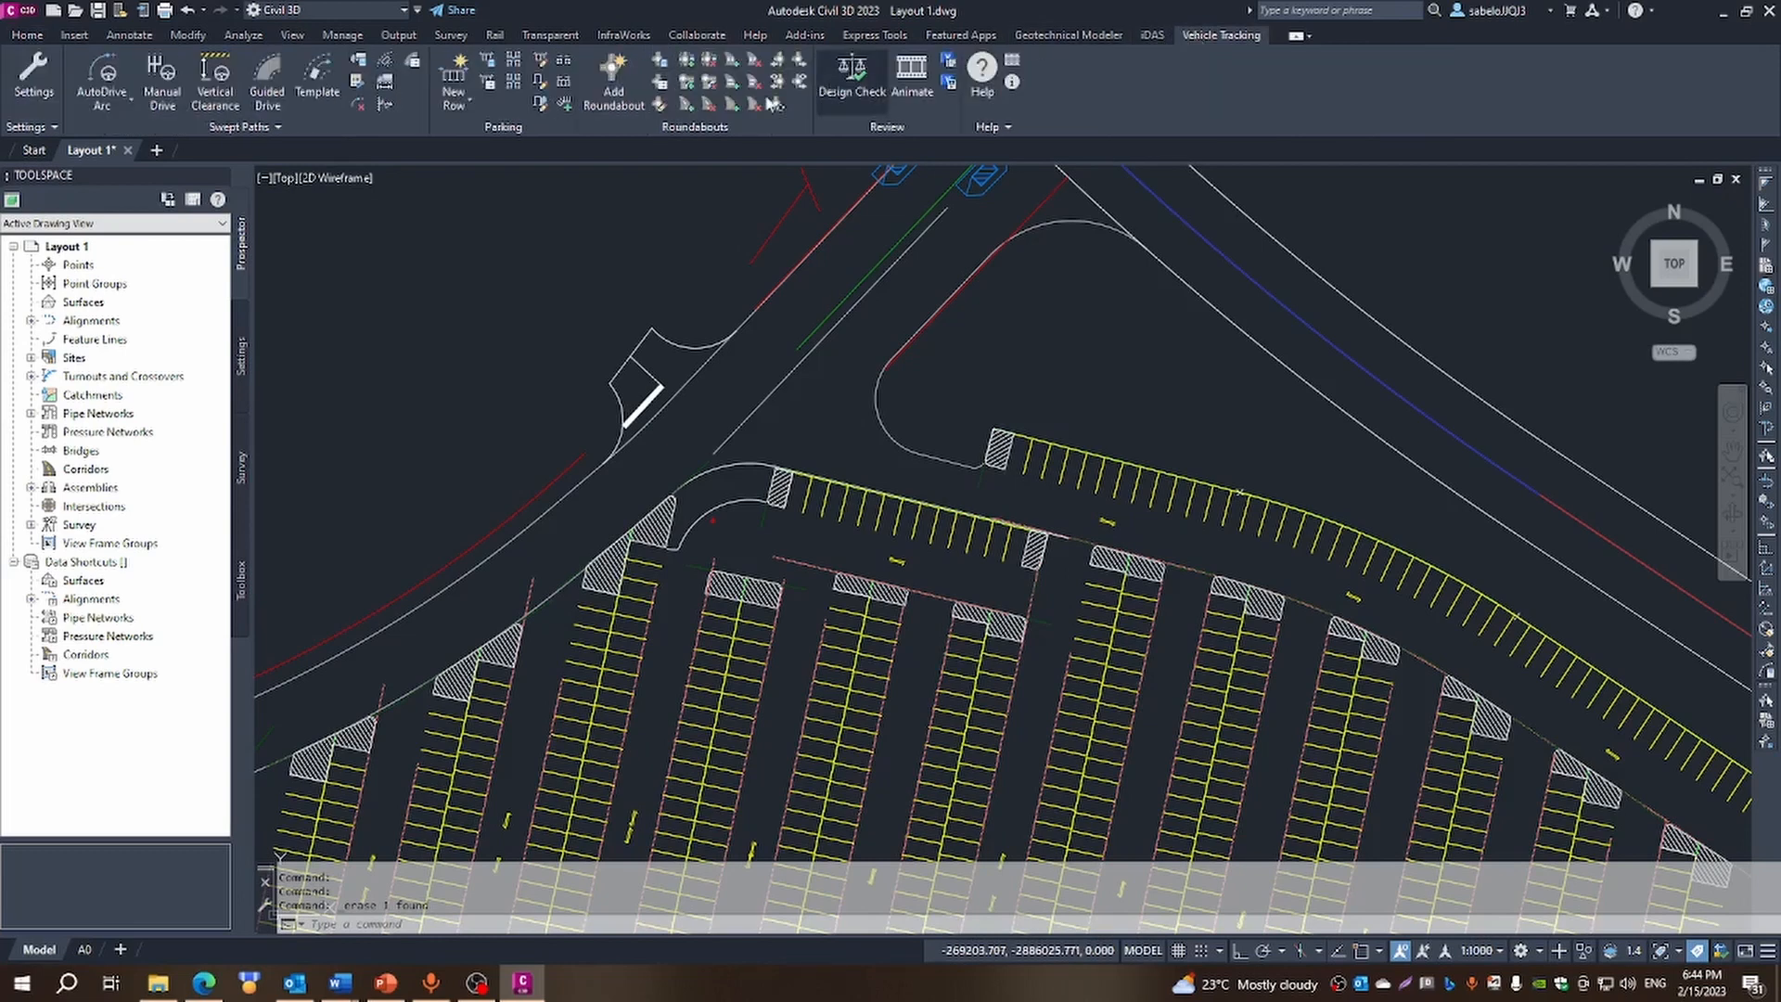
left_click(115, 96)
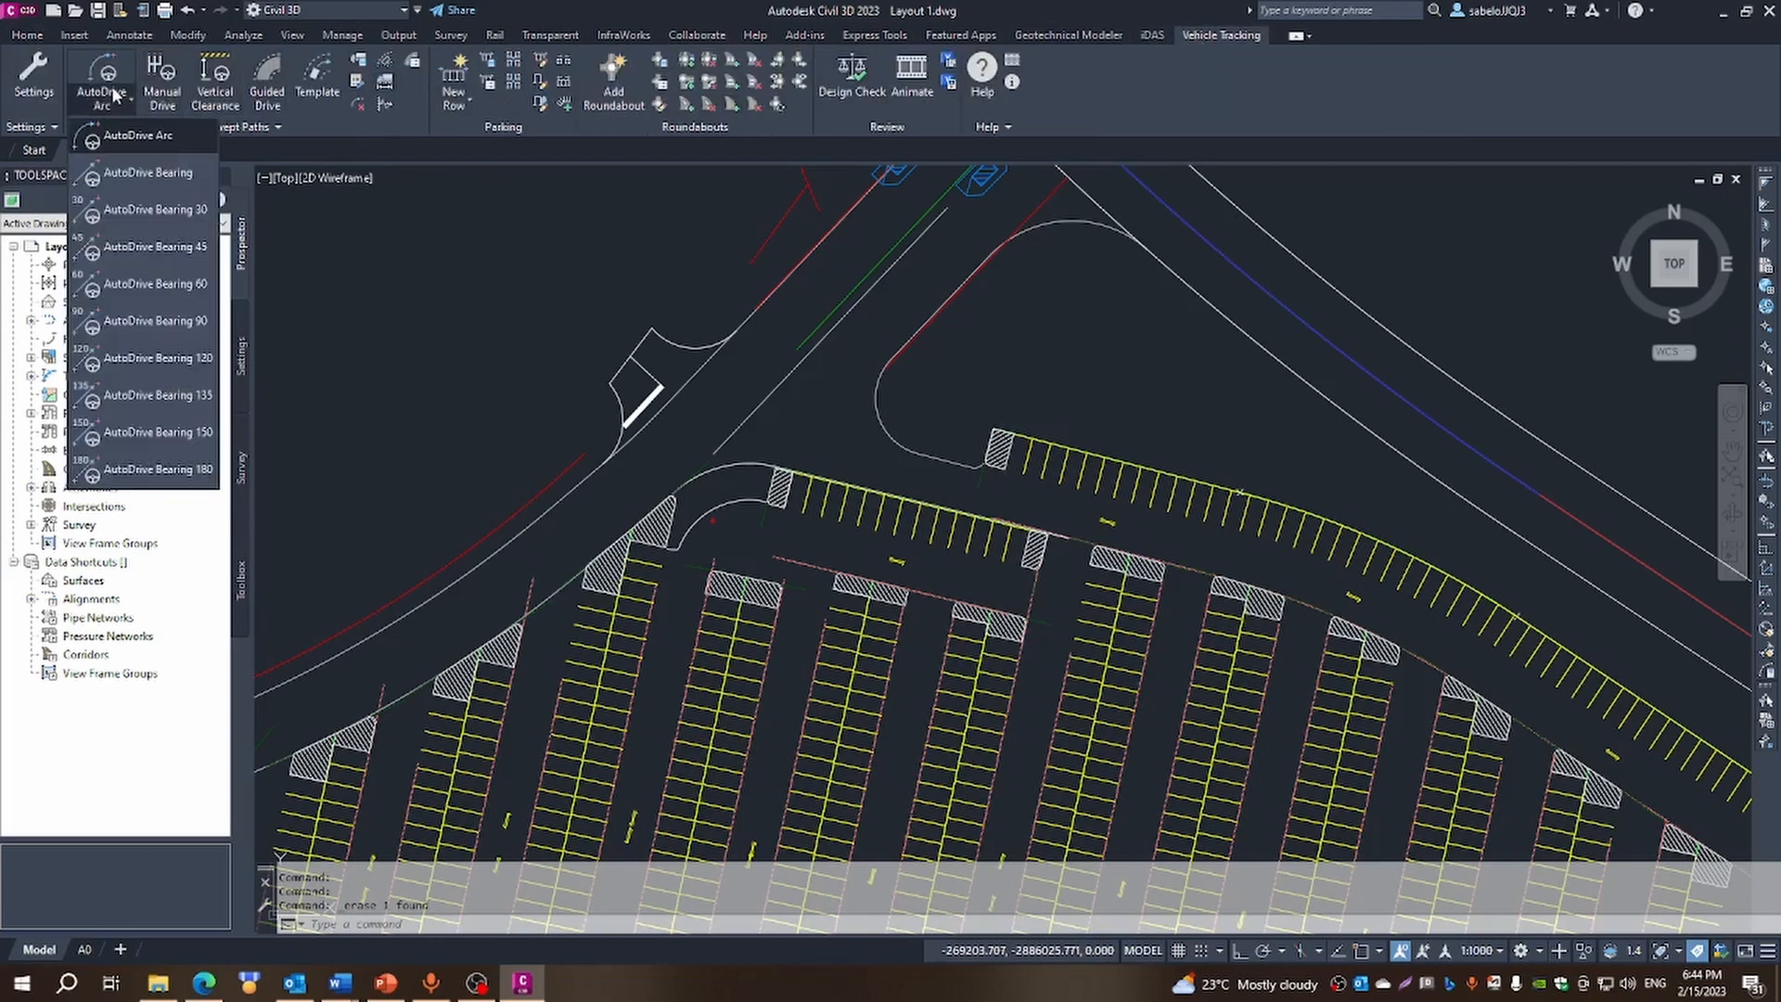
left_click(128, 135)
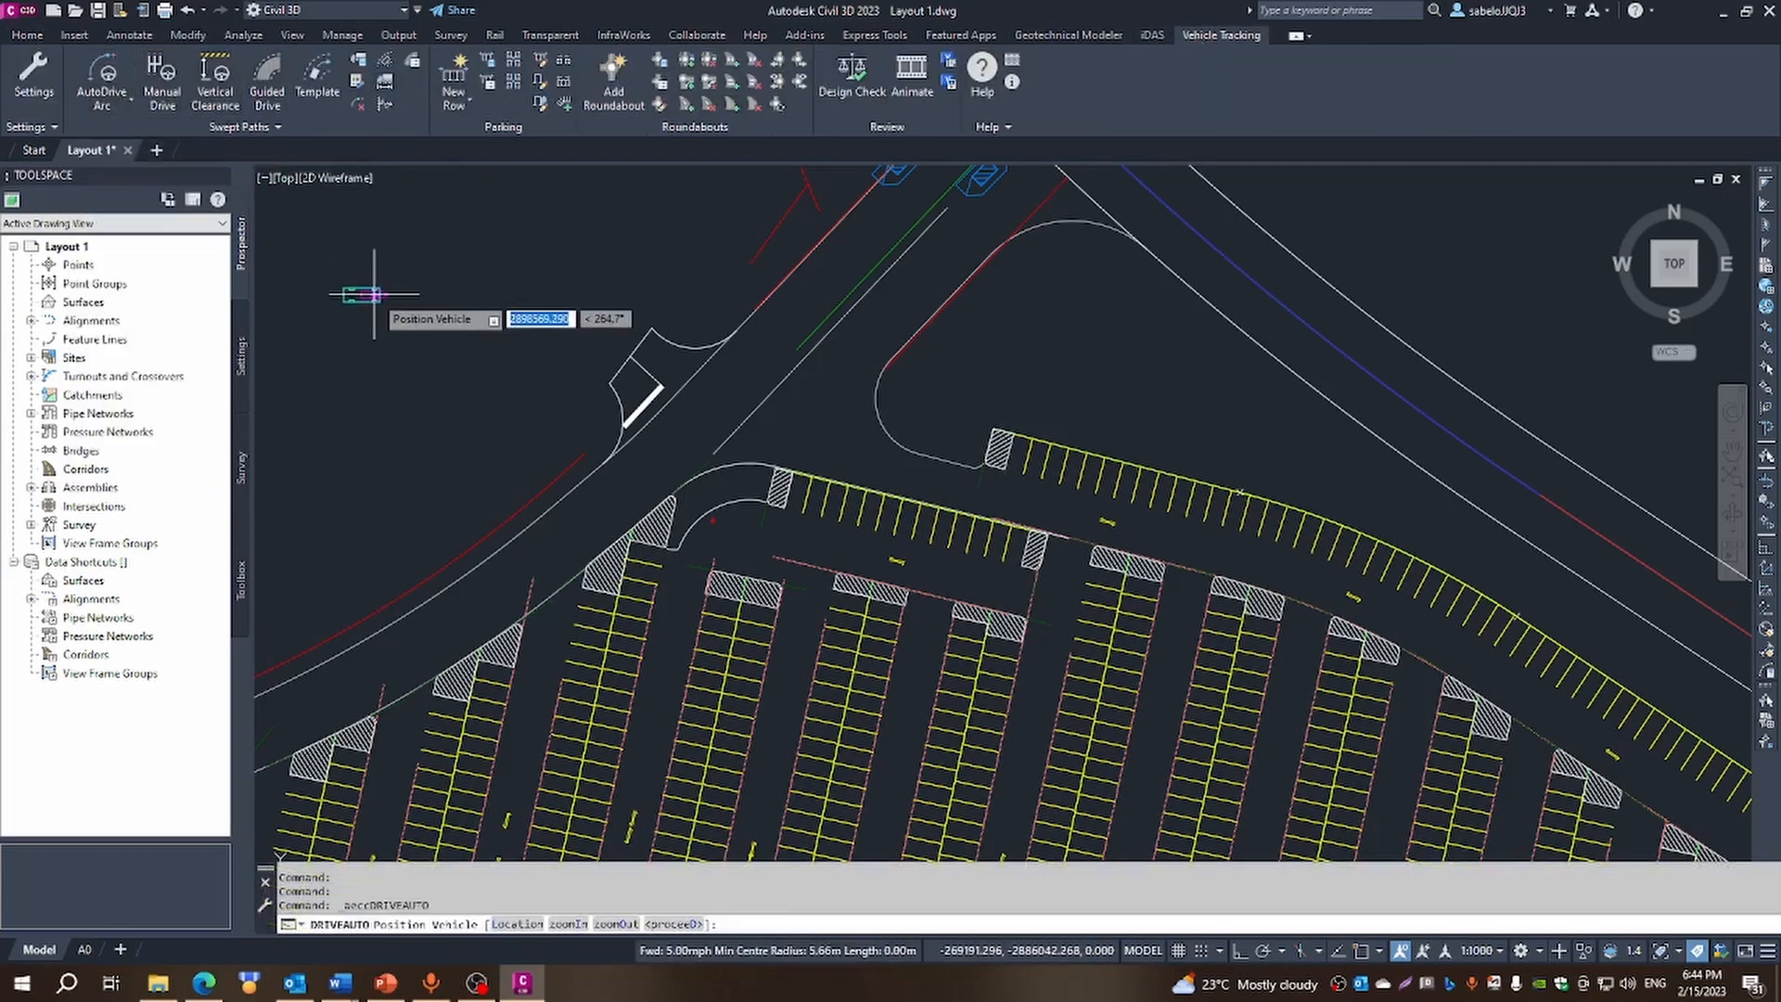
left_click(1224, 280)
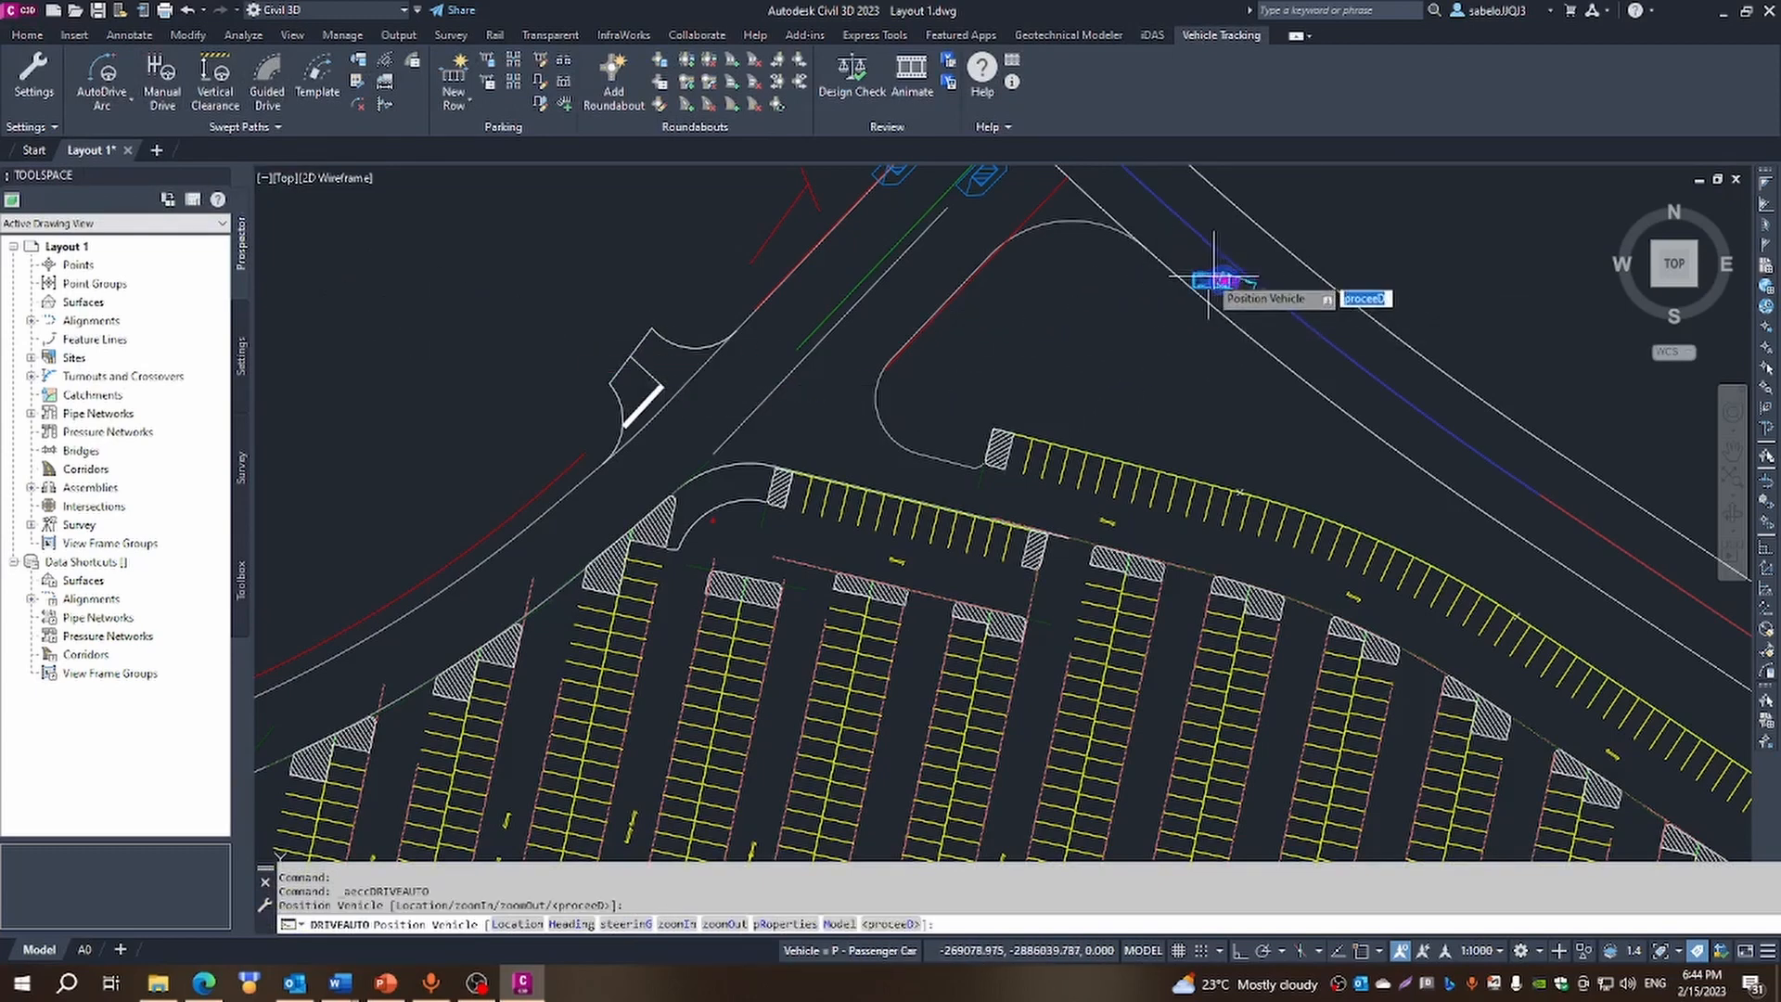
left_click(1159, 238)
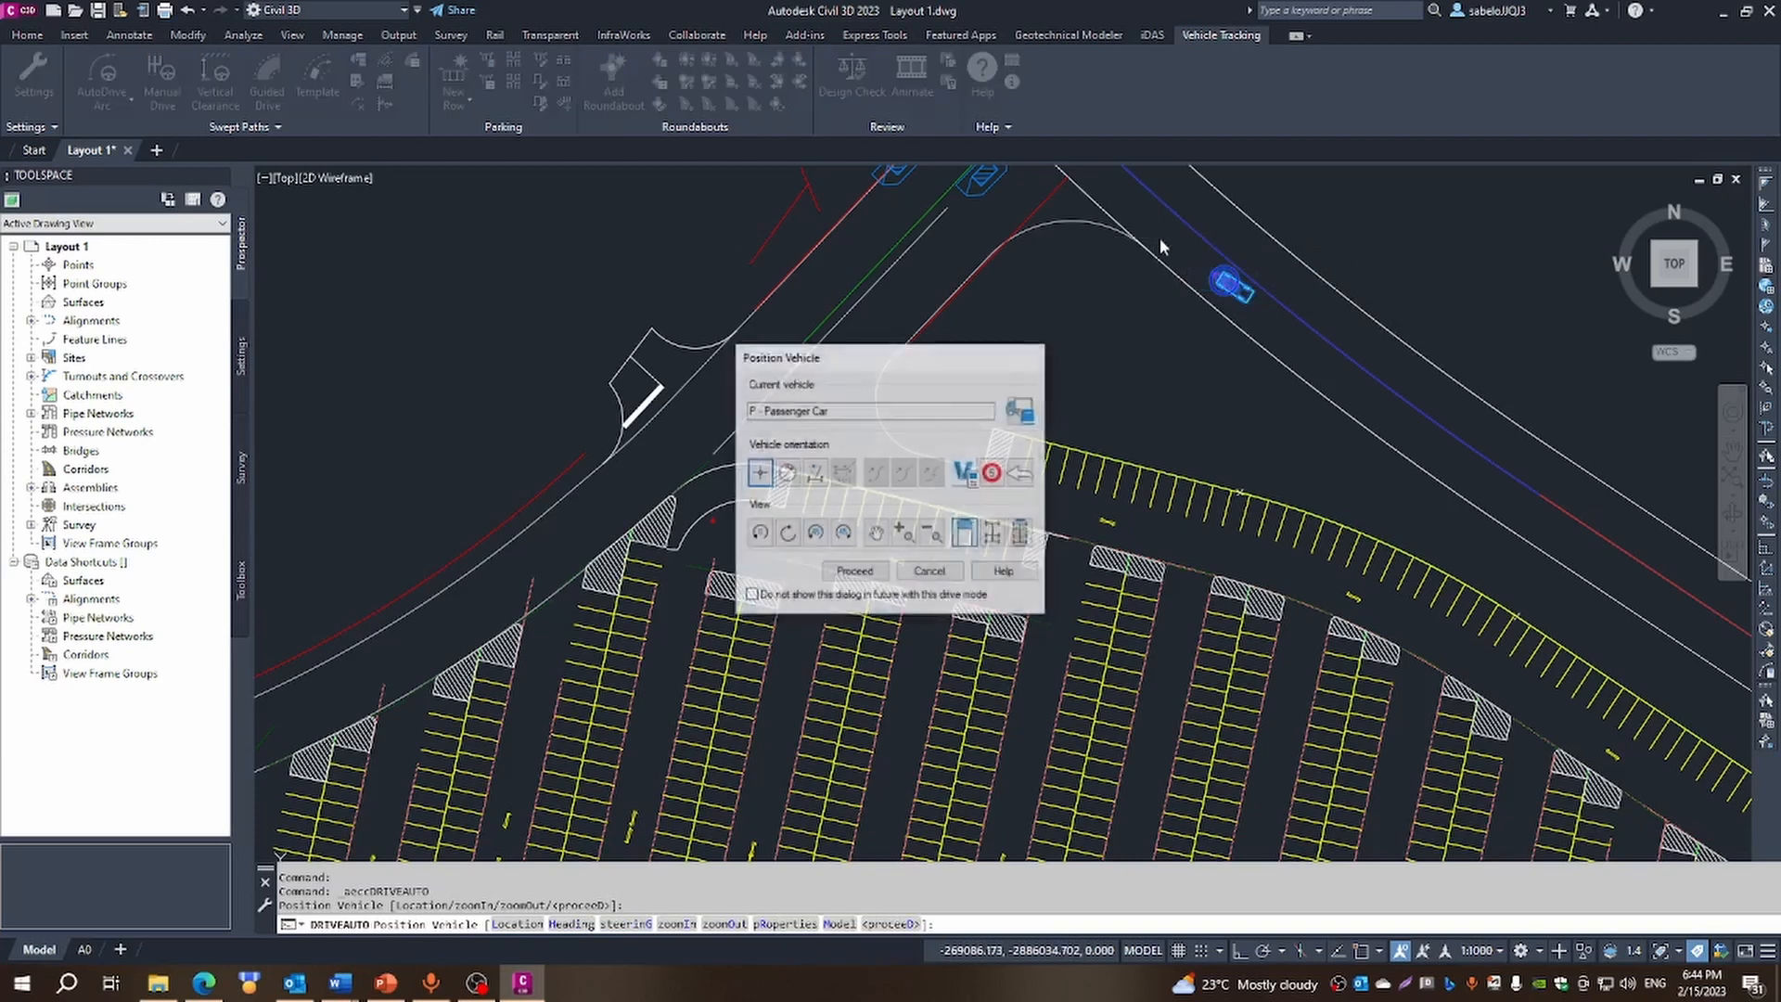
left_click(847, 572)
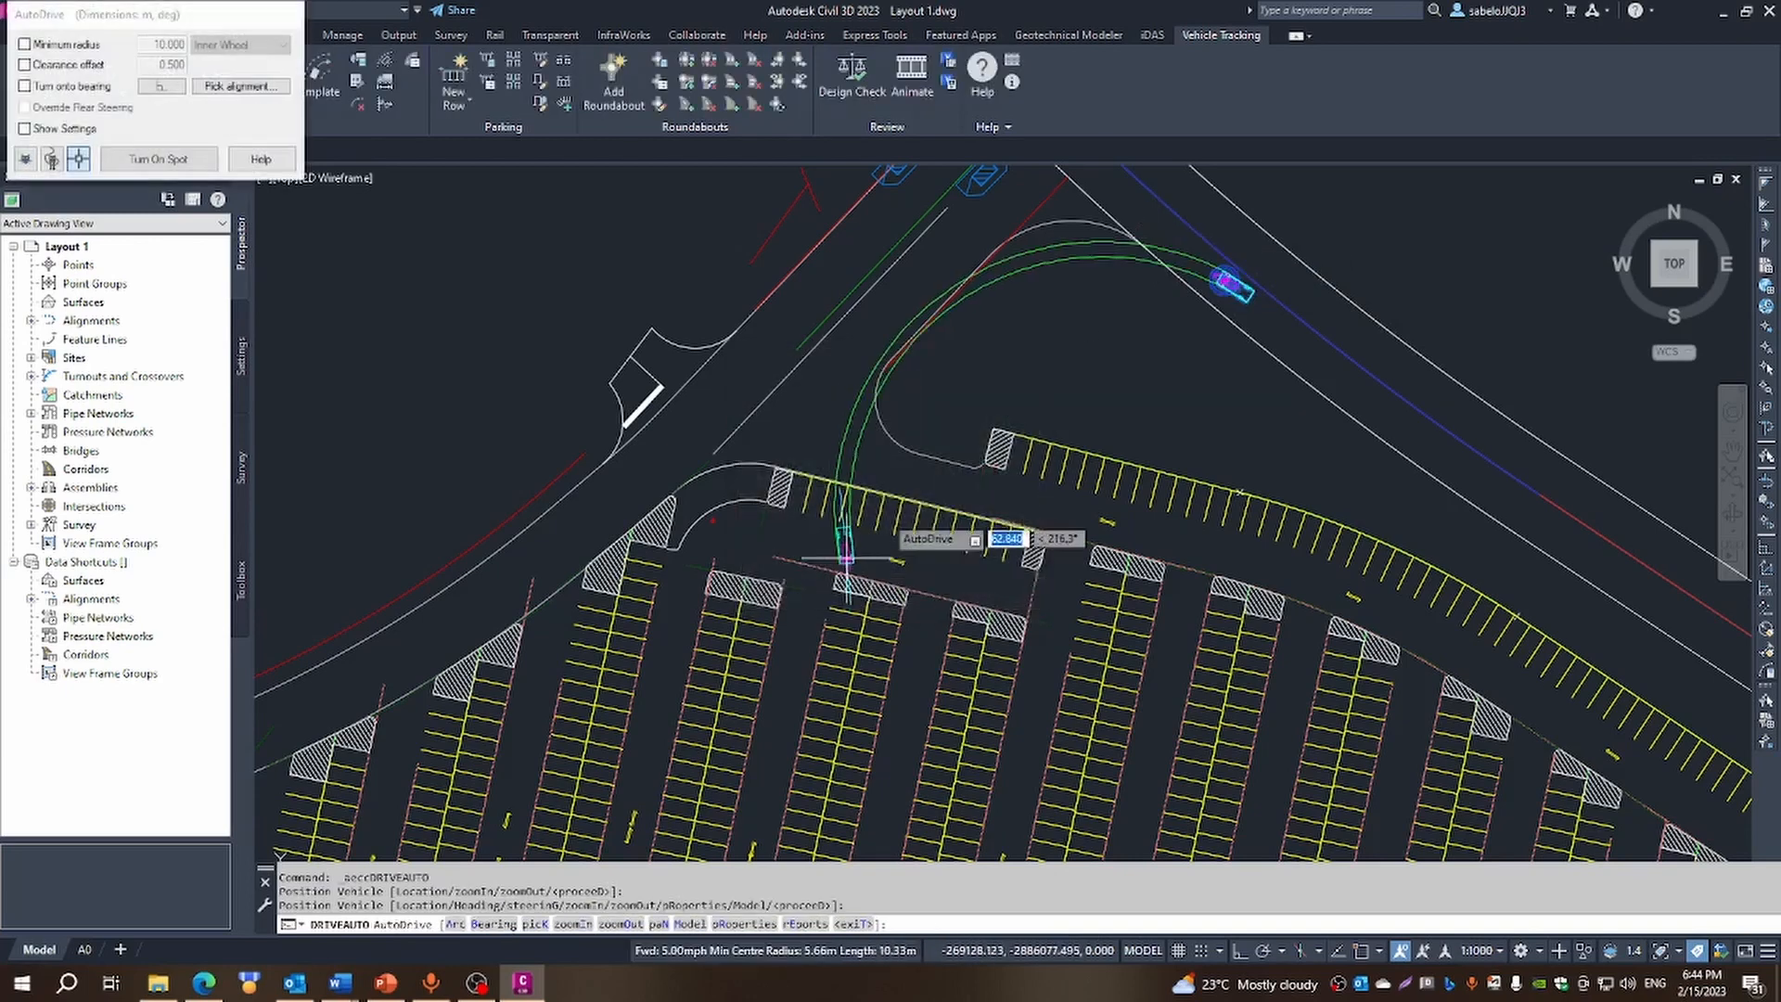
Drive the passenger car off the main road and around the northern corner into the side road heading south-west
left_click(1118, 217)
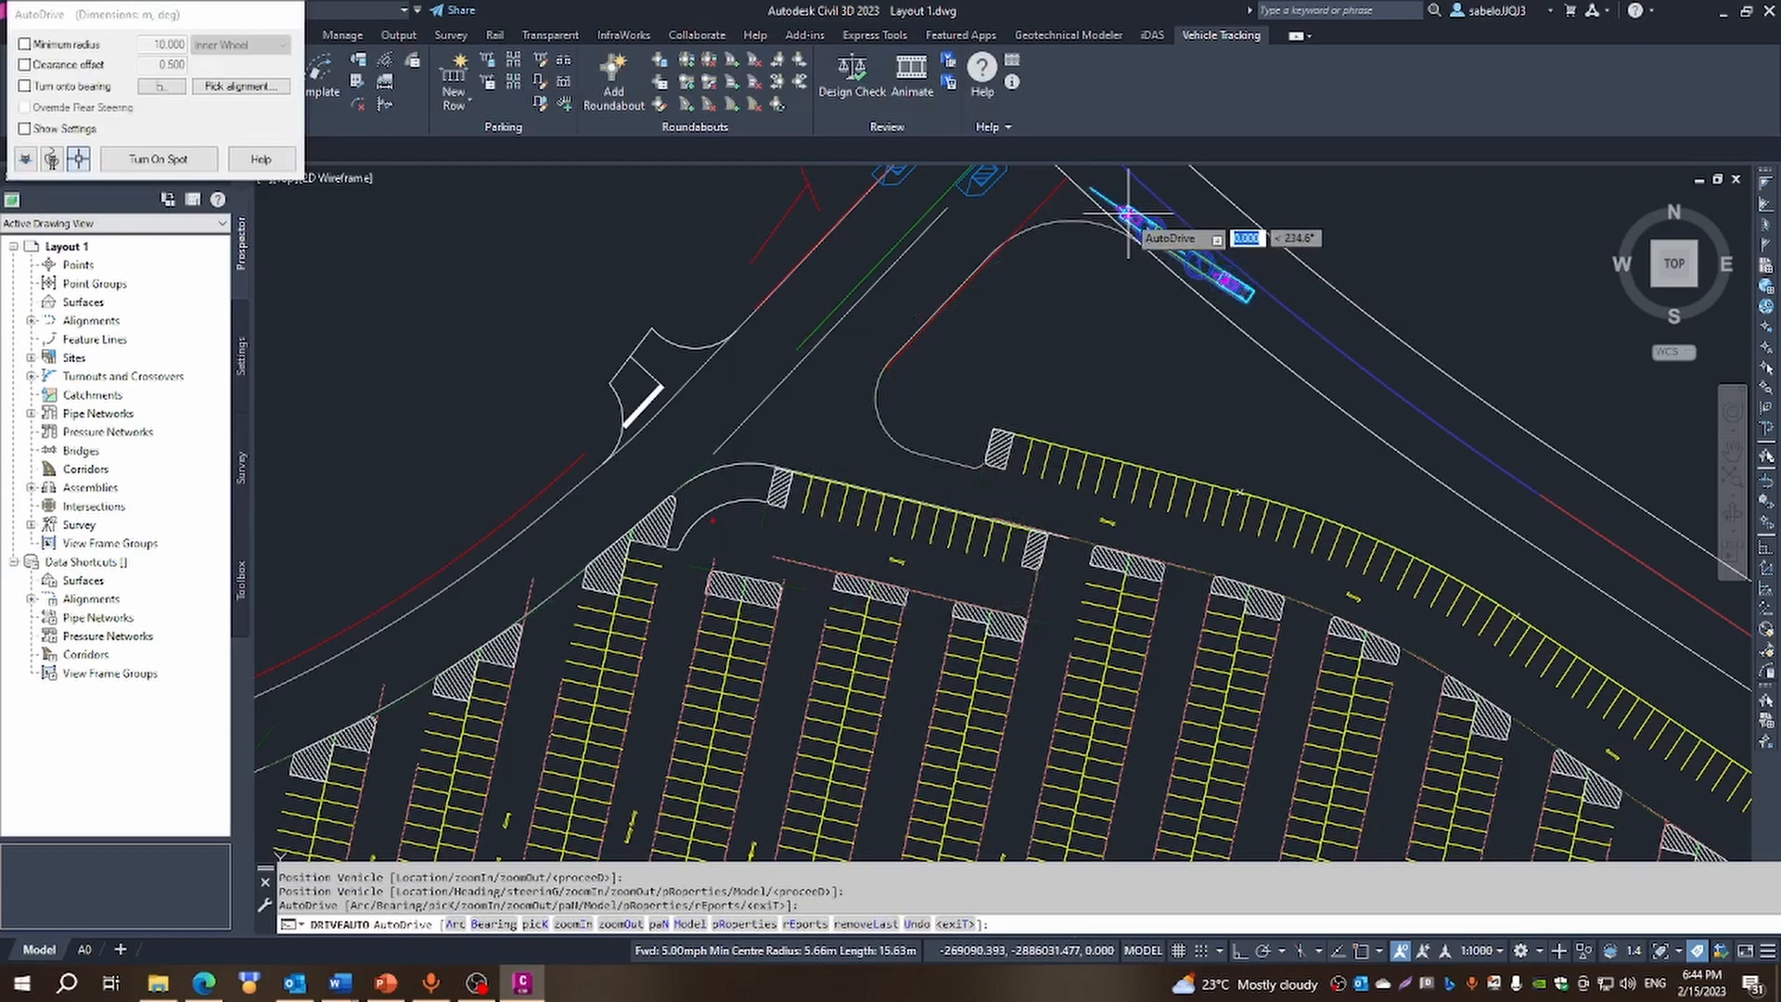
left_click(1064, 203)
left_click(1020, 218)
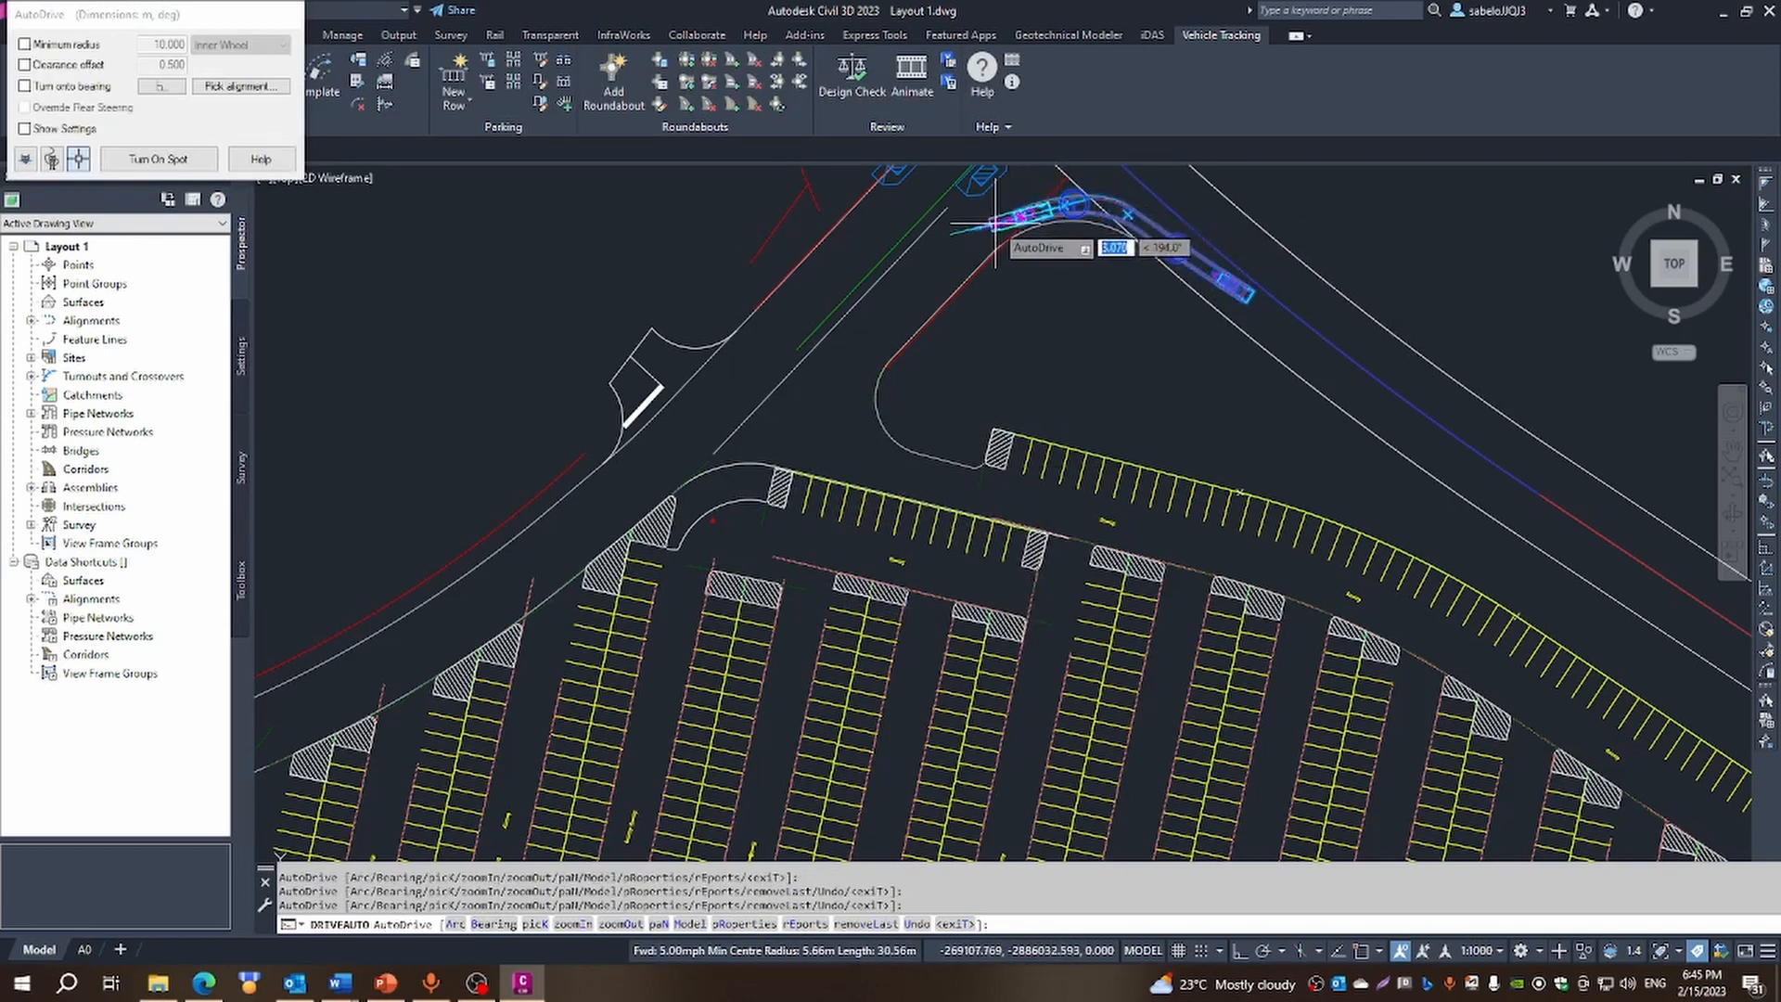
left_click(973, 239)
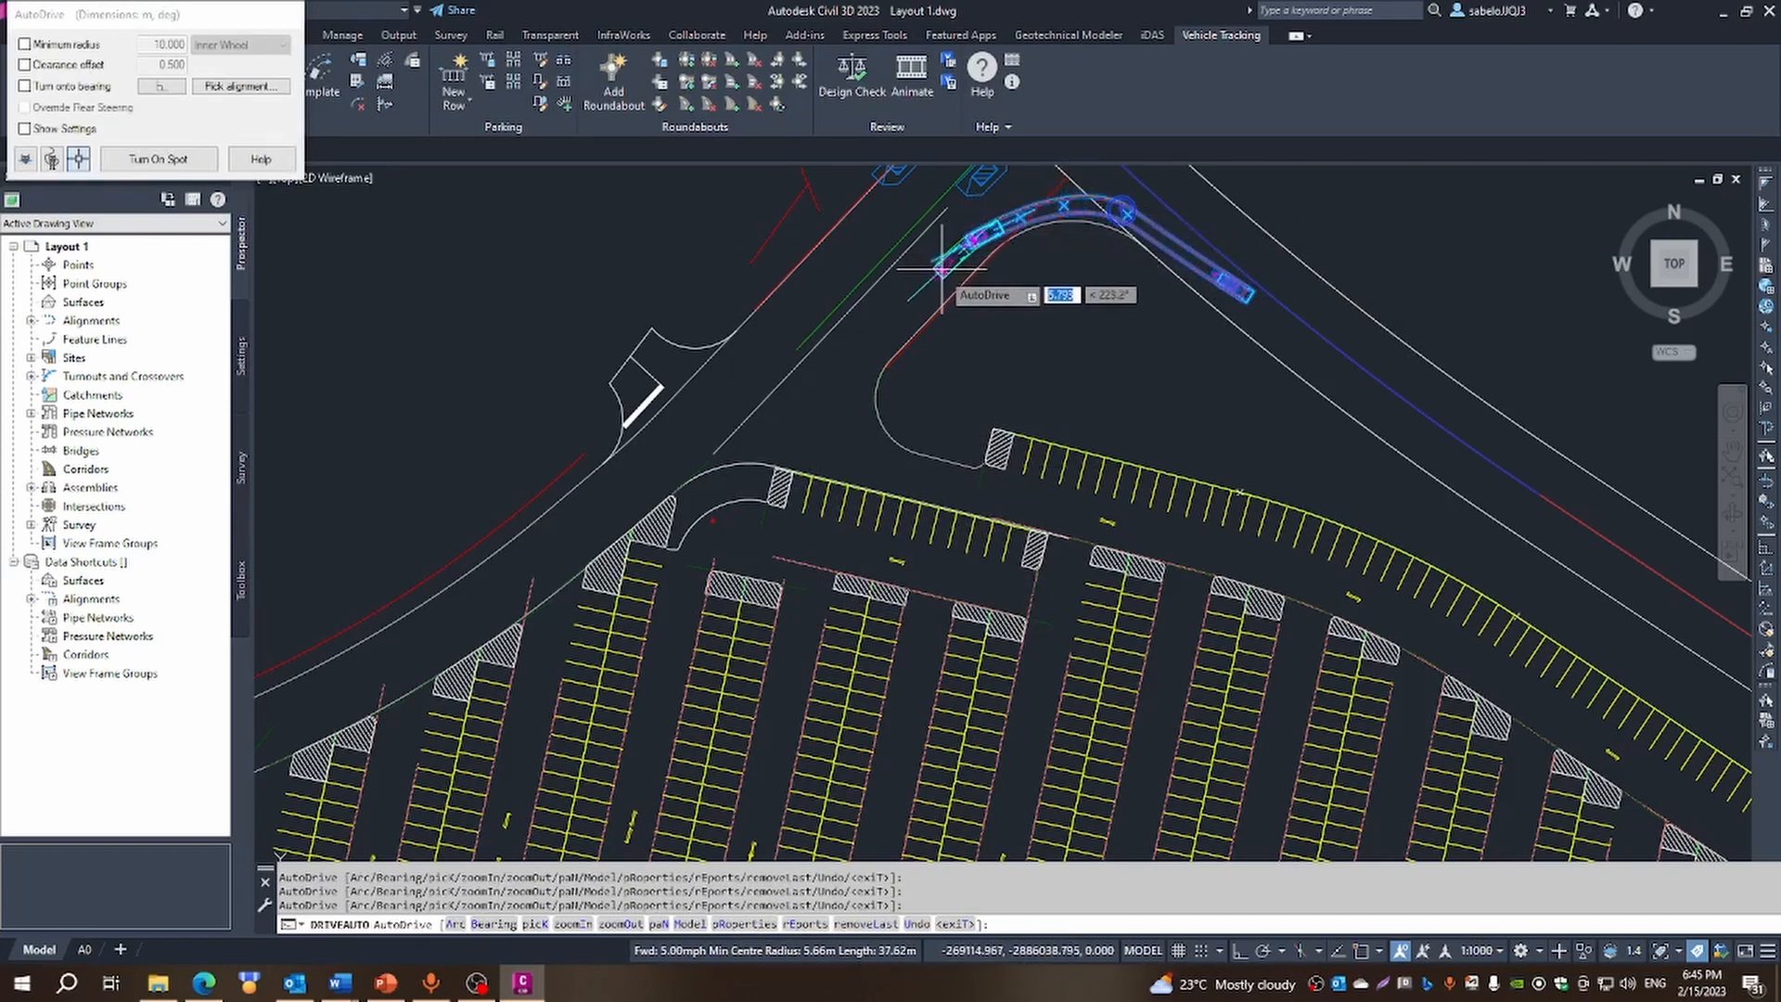
left_click(921, 287)
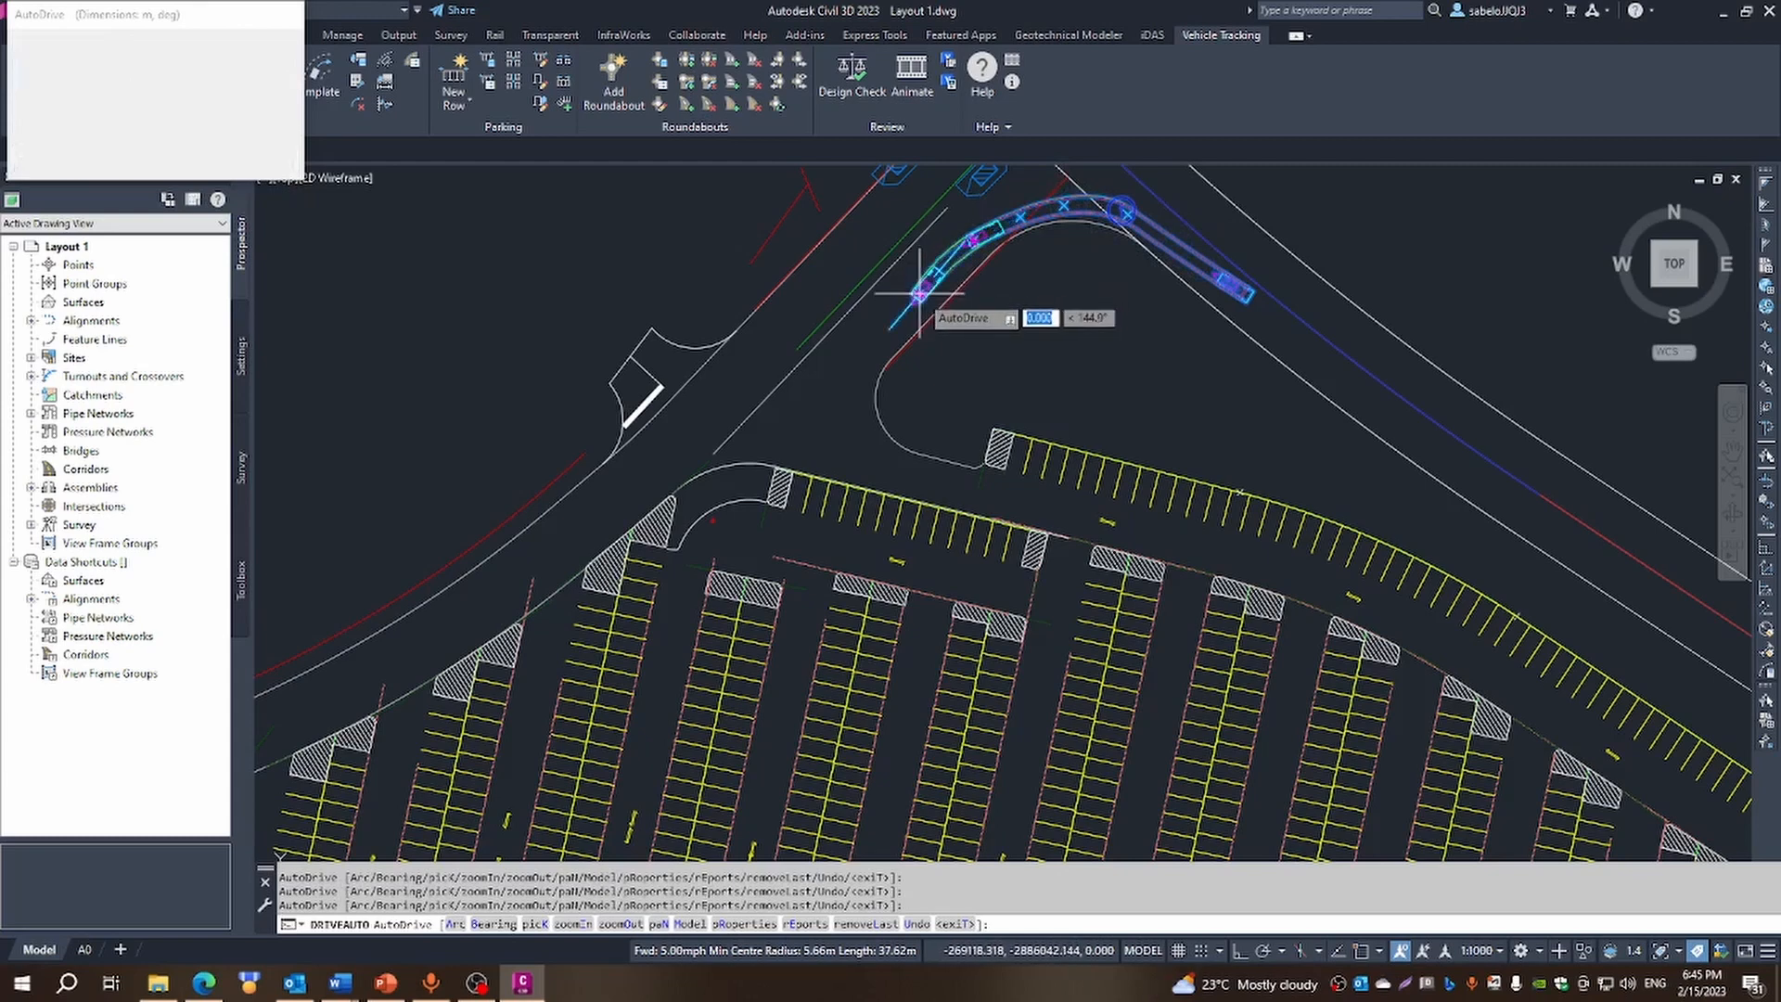
Drive the passenger car off the side road, around the northern entrance curve and east onto the parking lot's northern aisle
left_click(858, 363)
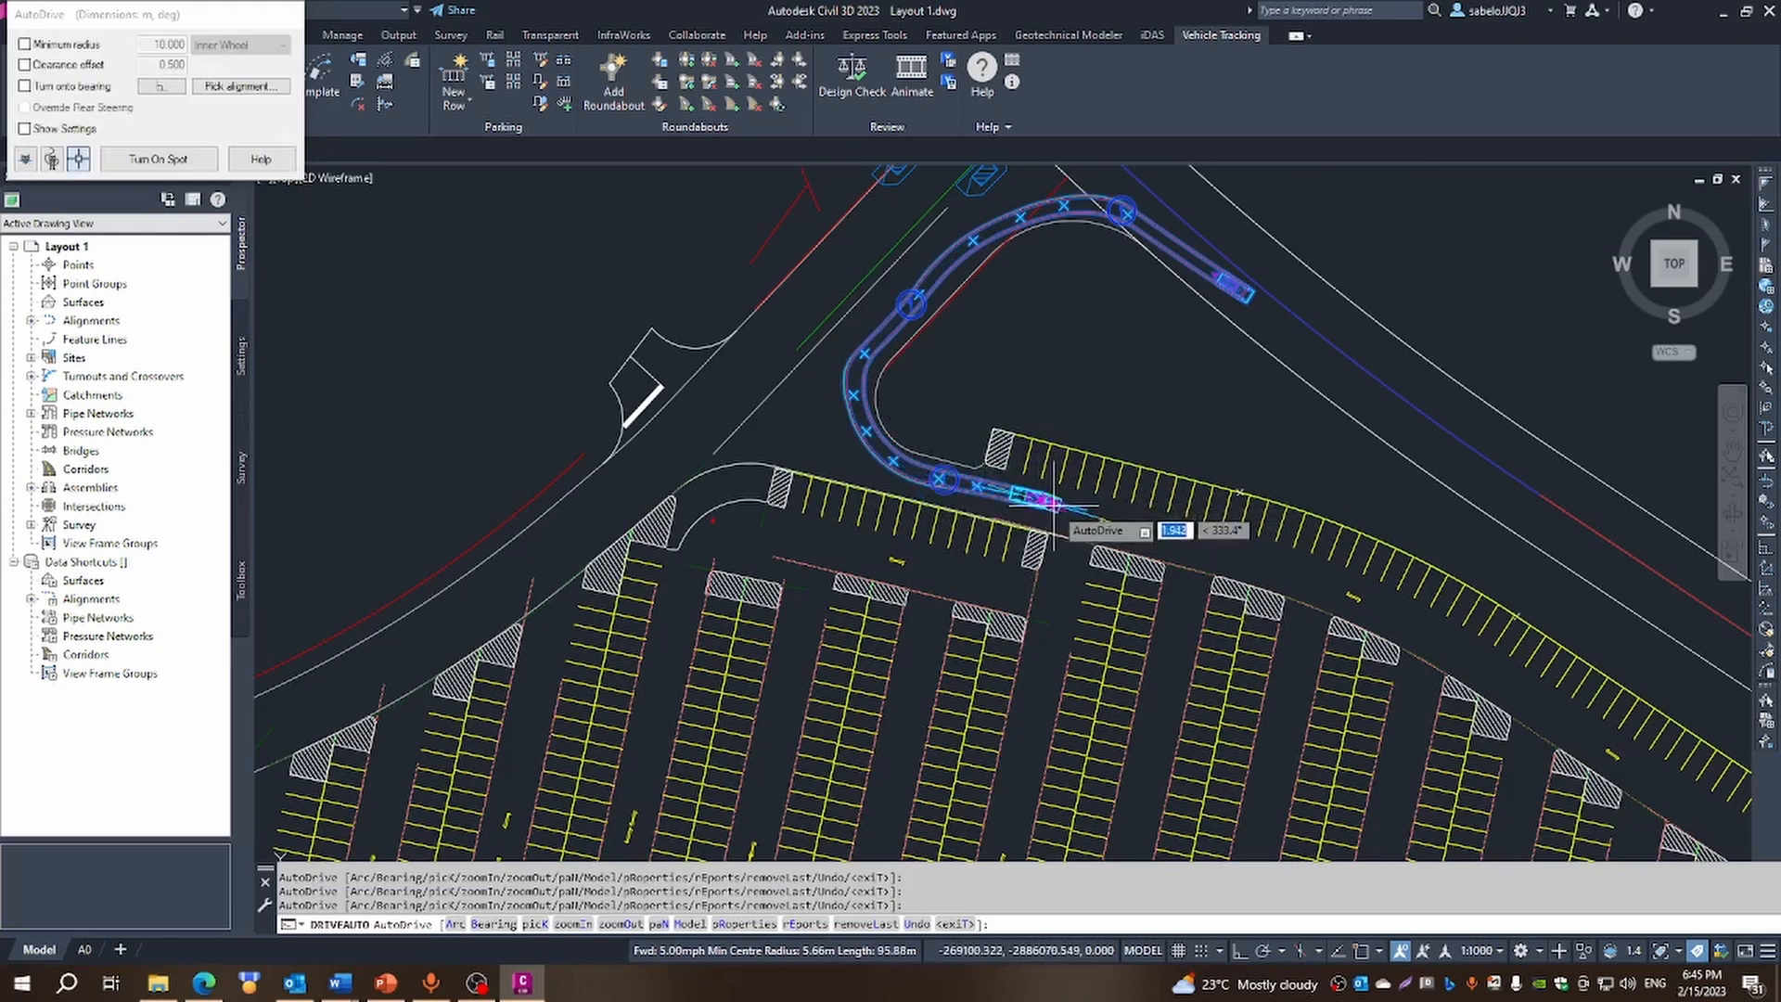
left_click(1073, 509)
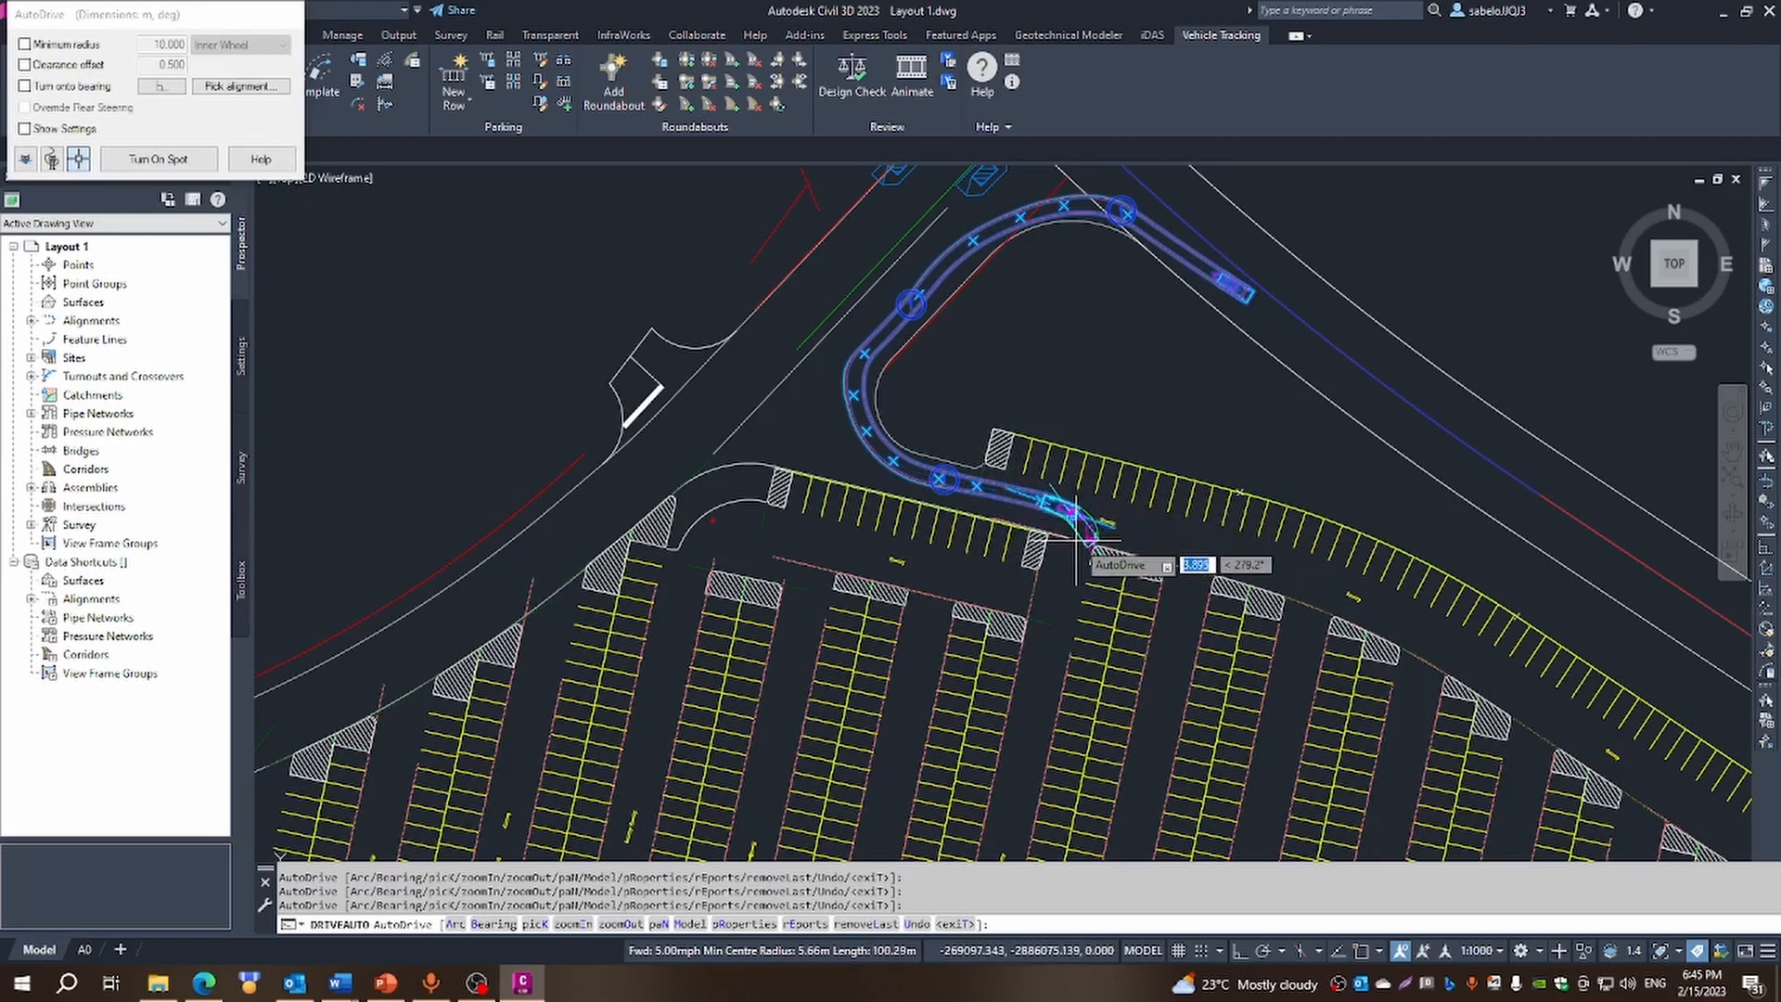
scroll(1074, 510, "up", 6)
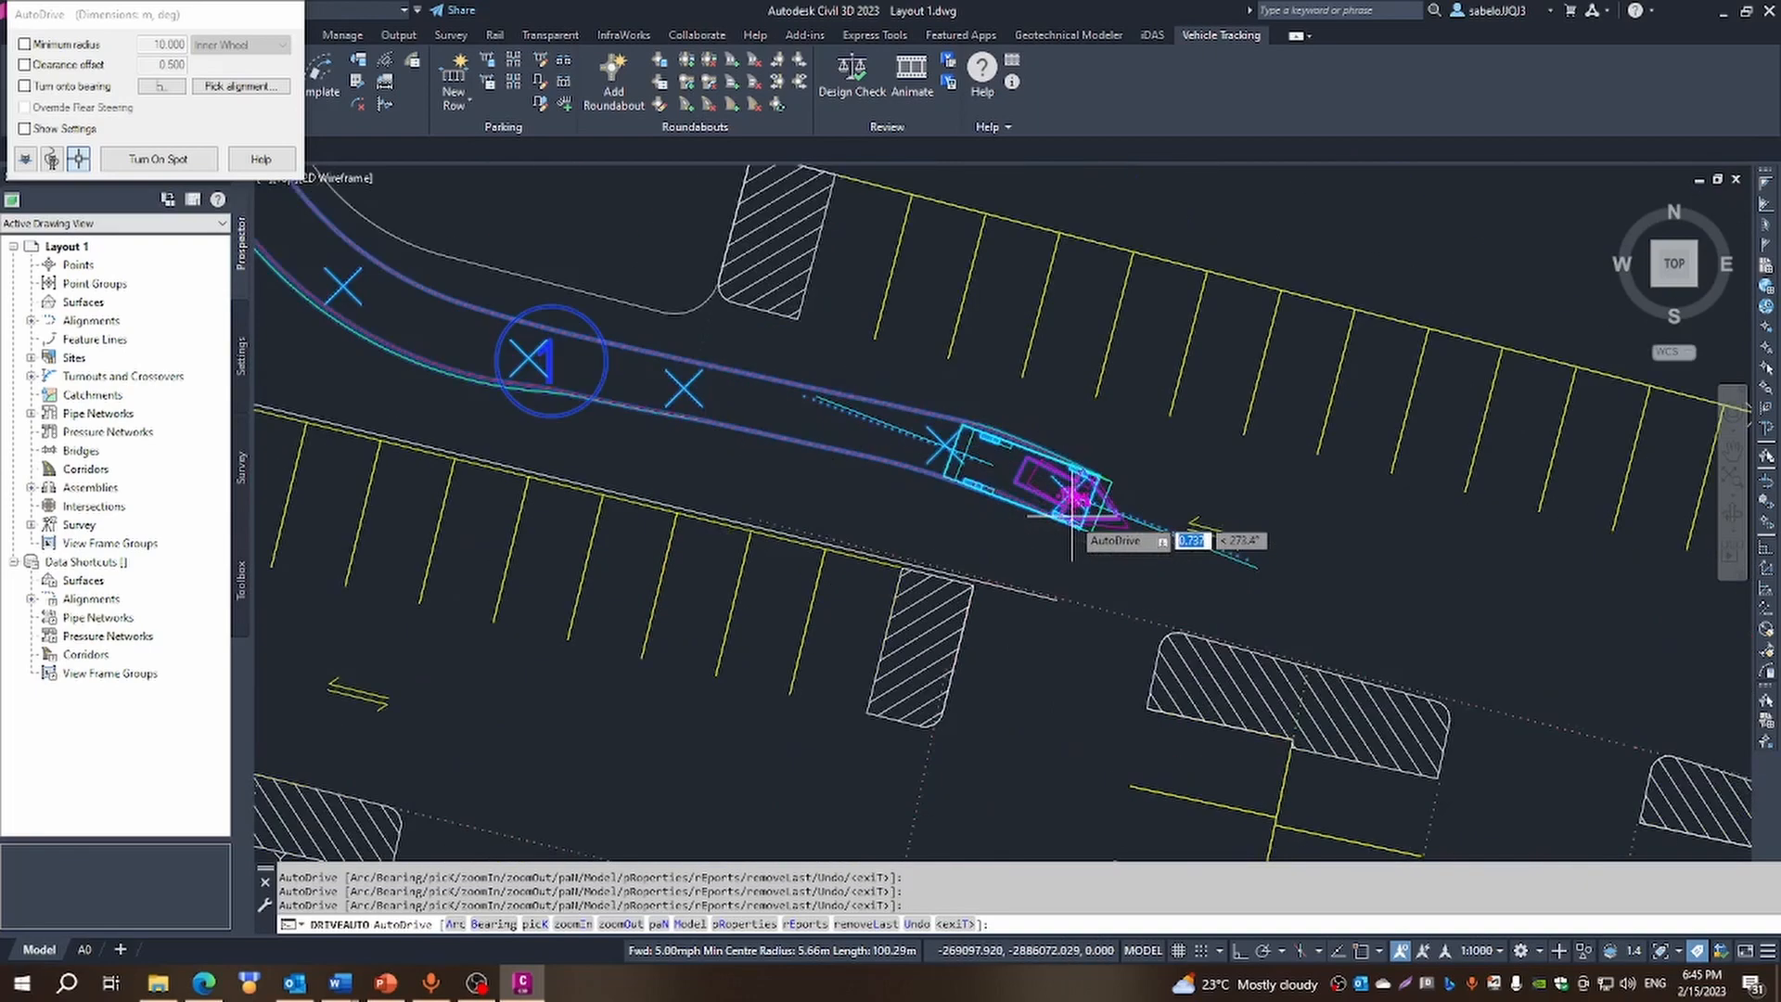
key("ctrl+z")
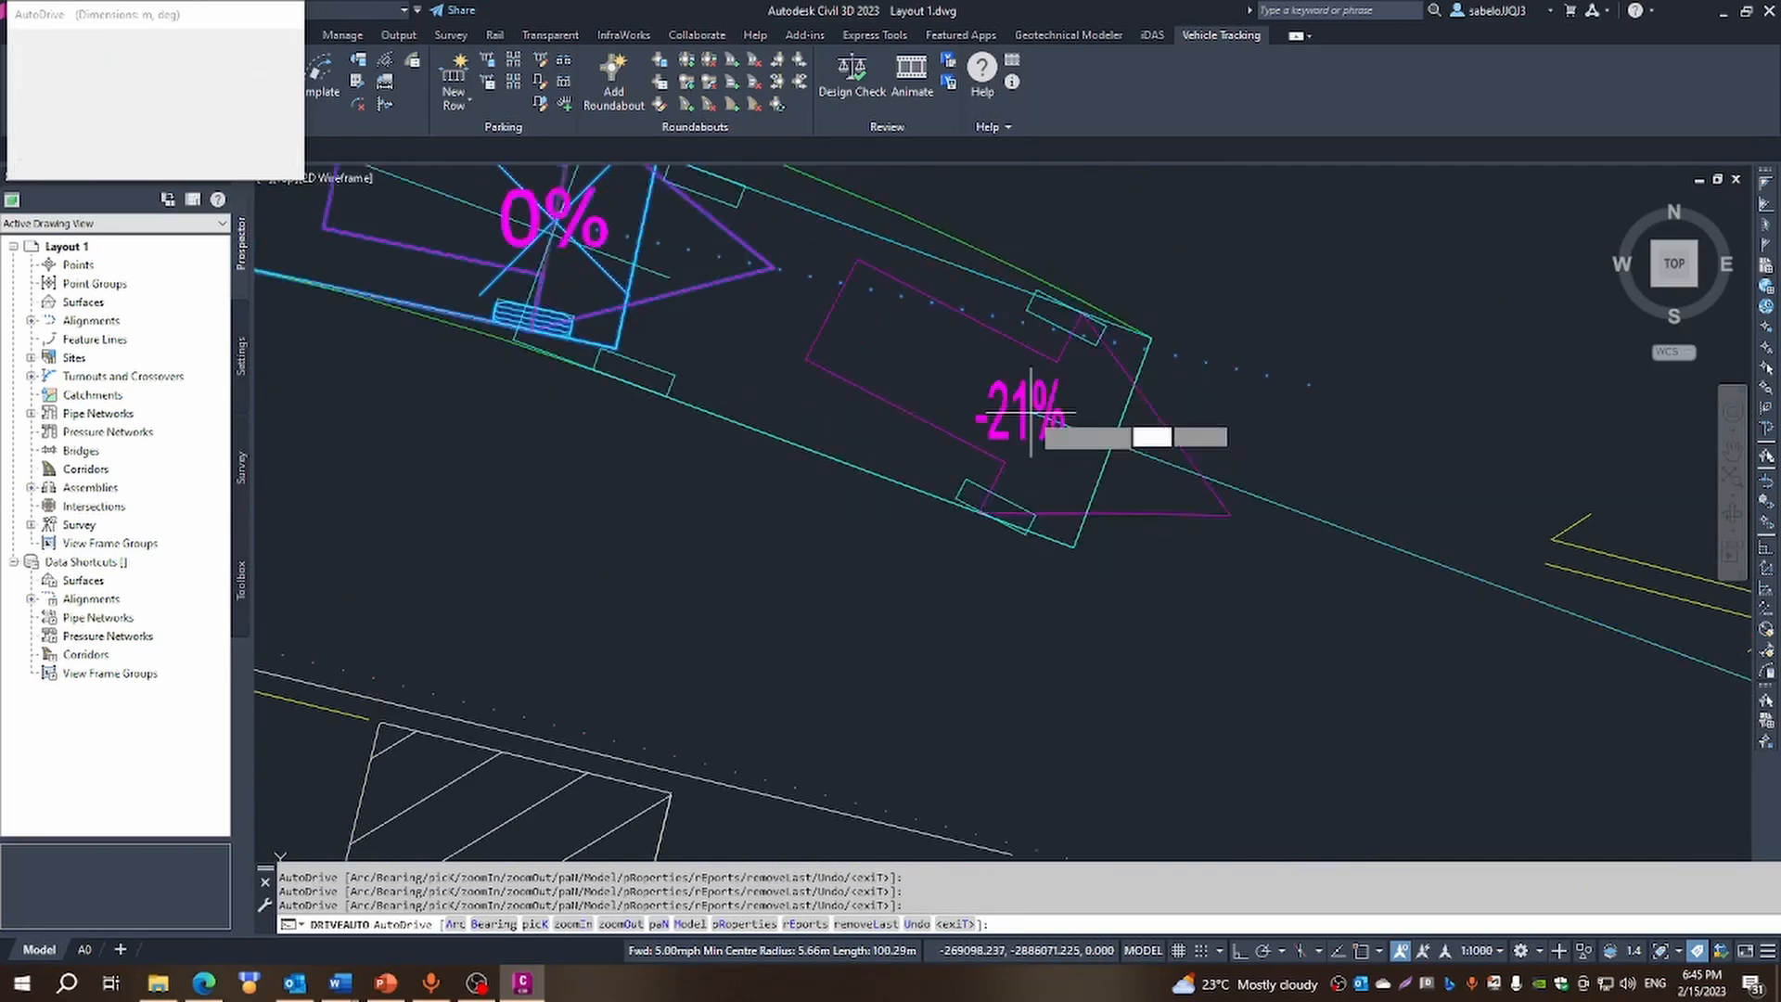
Turn the car south through the gap beside the single-sided row's eastern hatched island, then west around that island
scroll(967, 394, "down", 2)
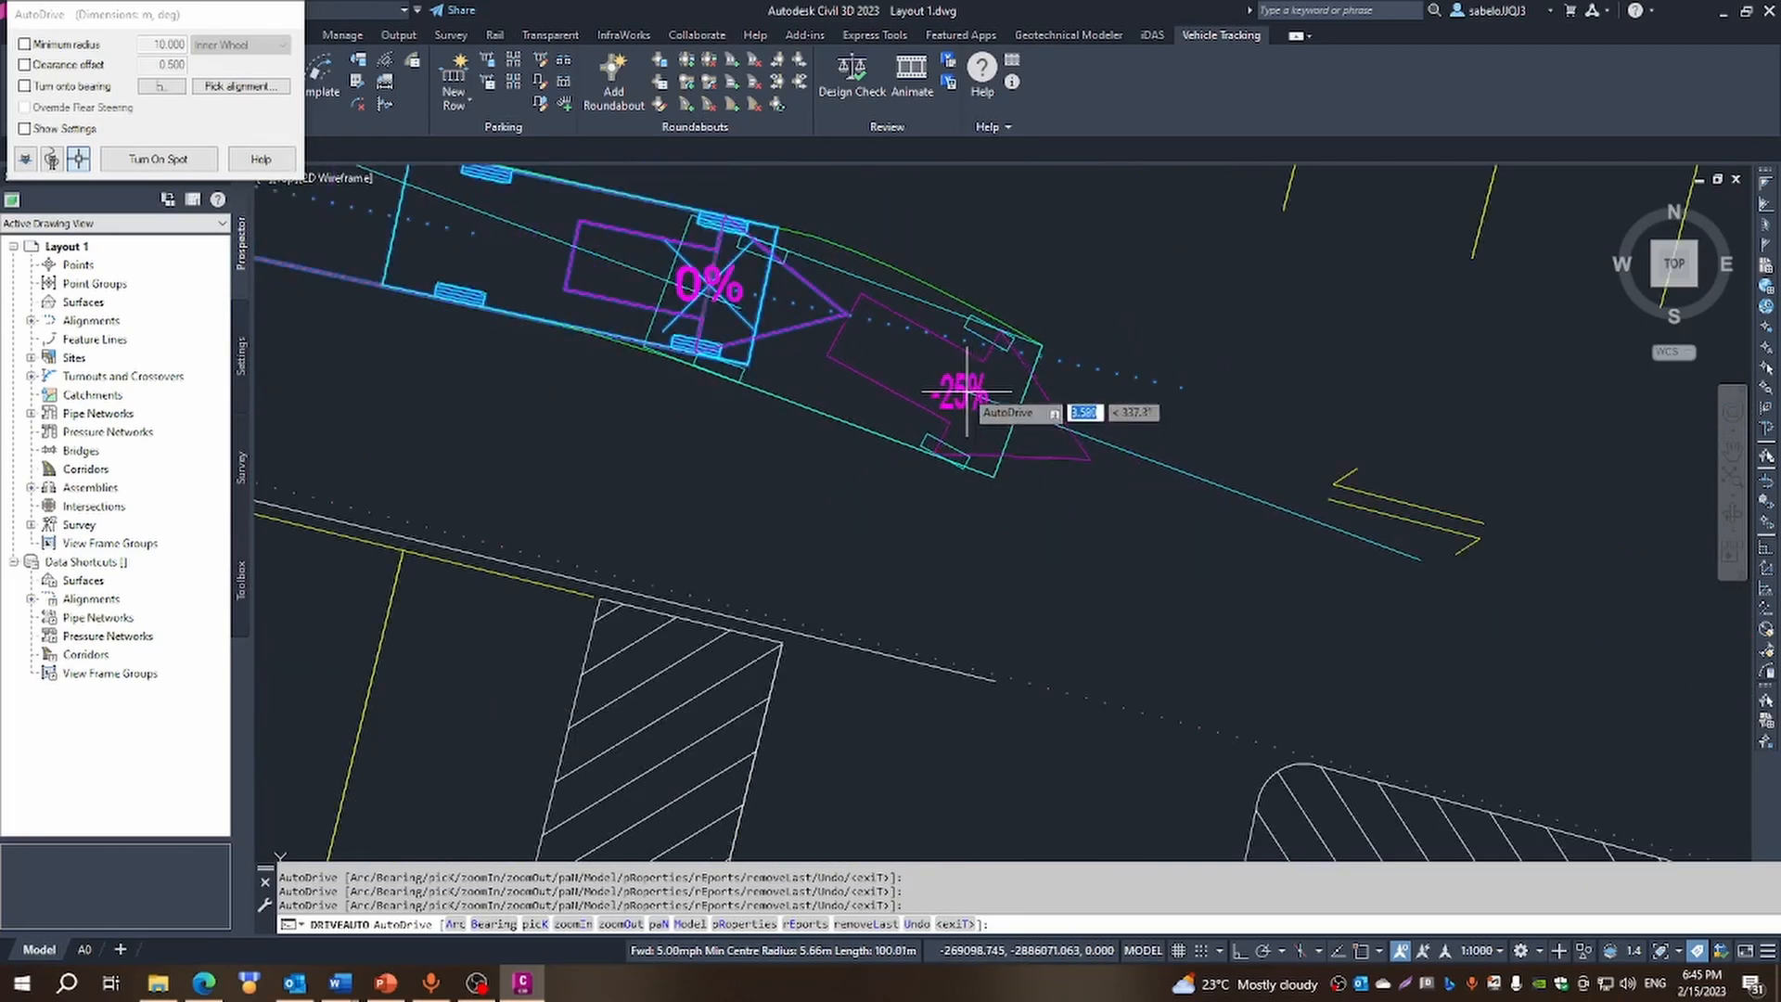
scroll(947, 381, "down", 3)
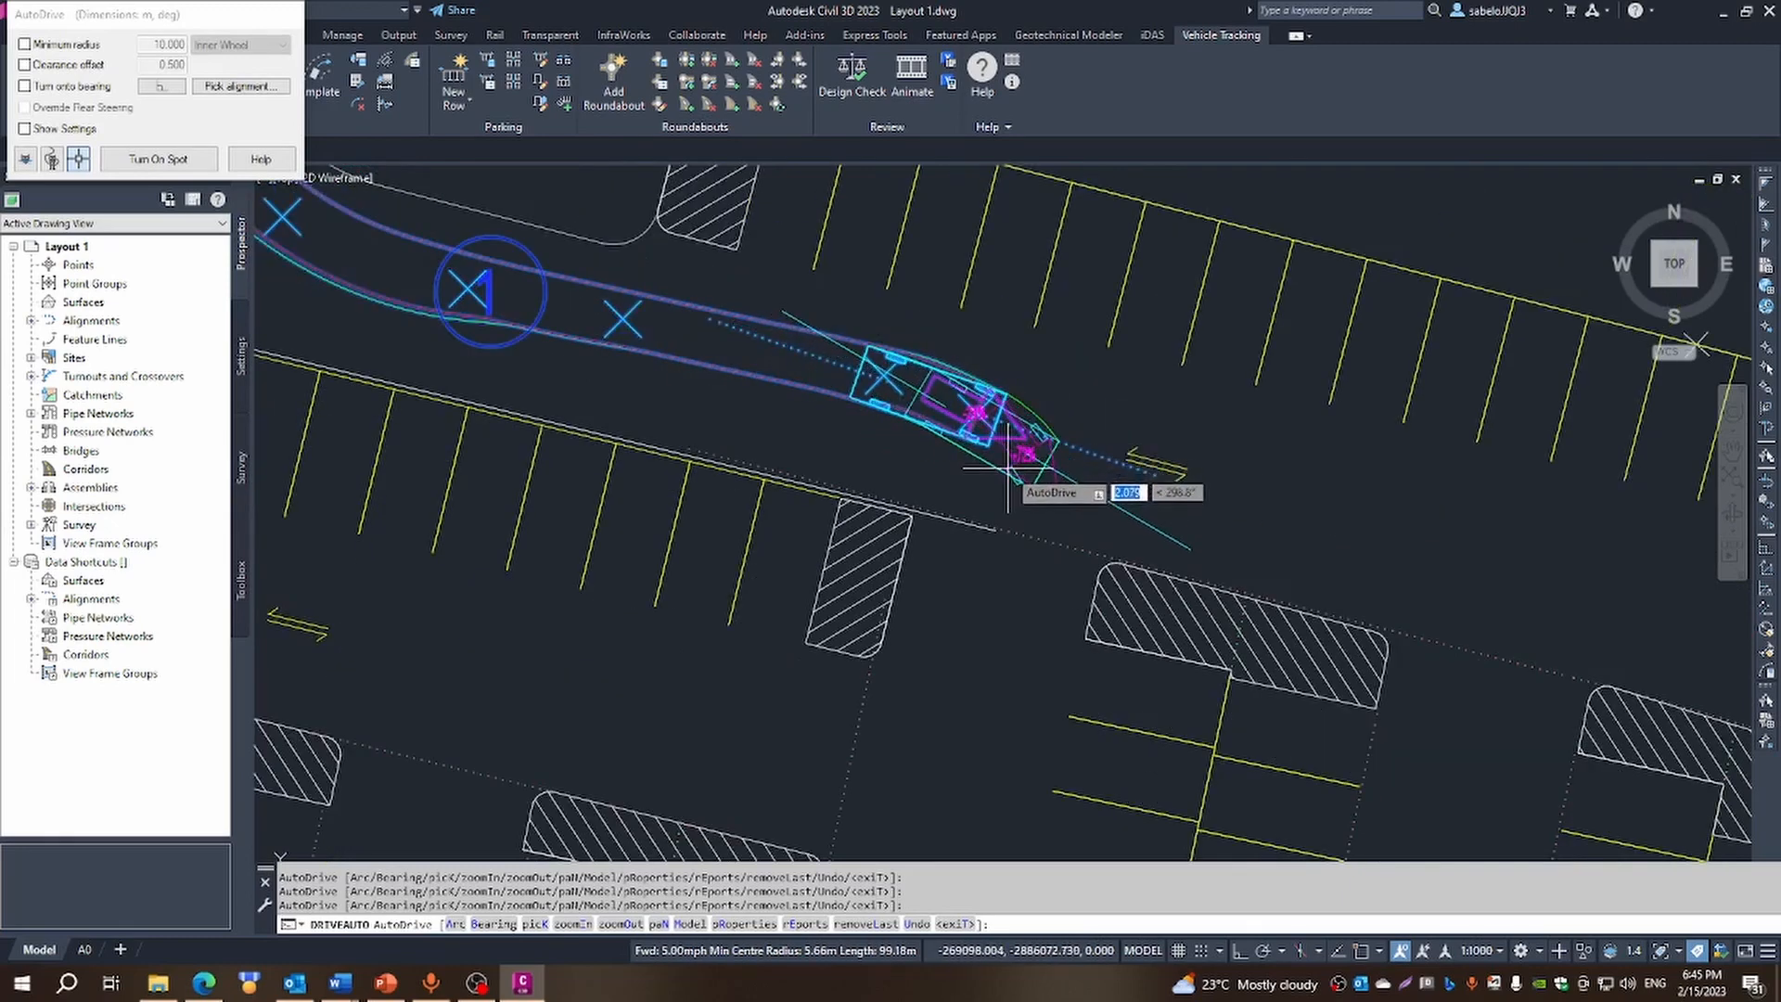
left_click(1009, 468)
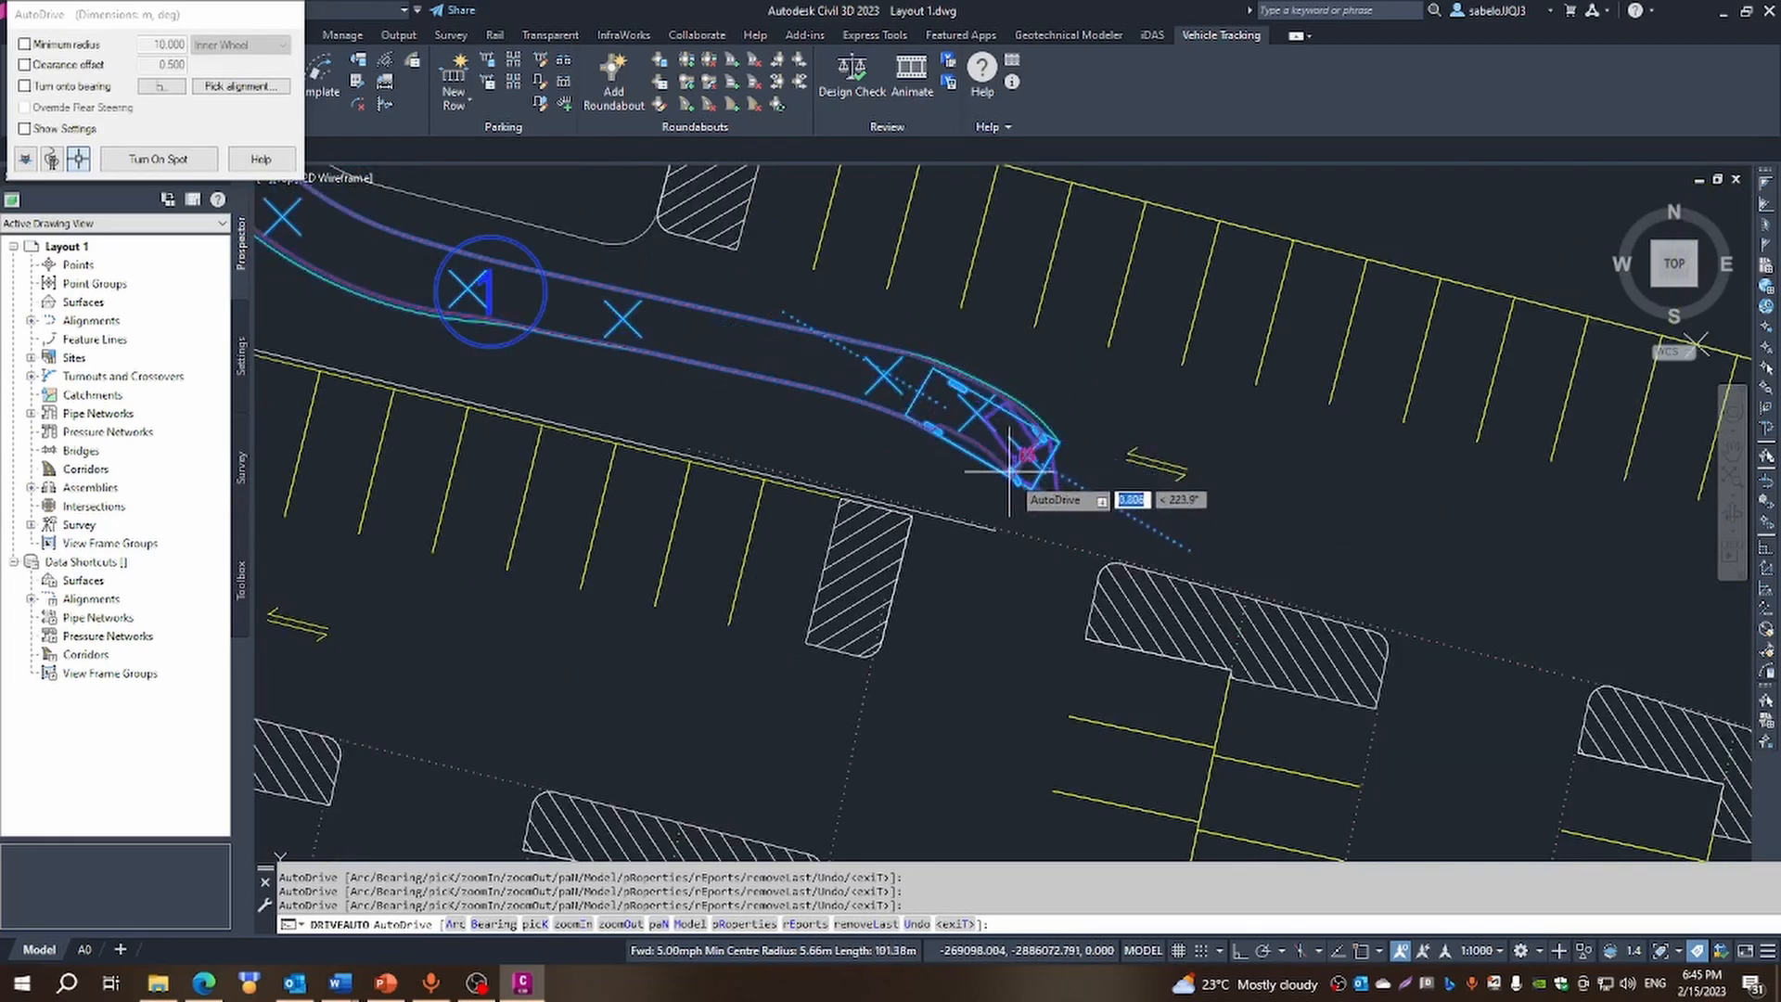
left_click(1020, 539)
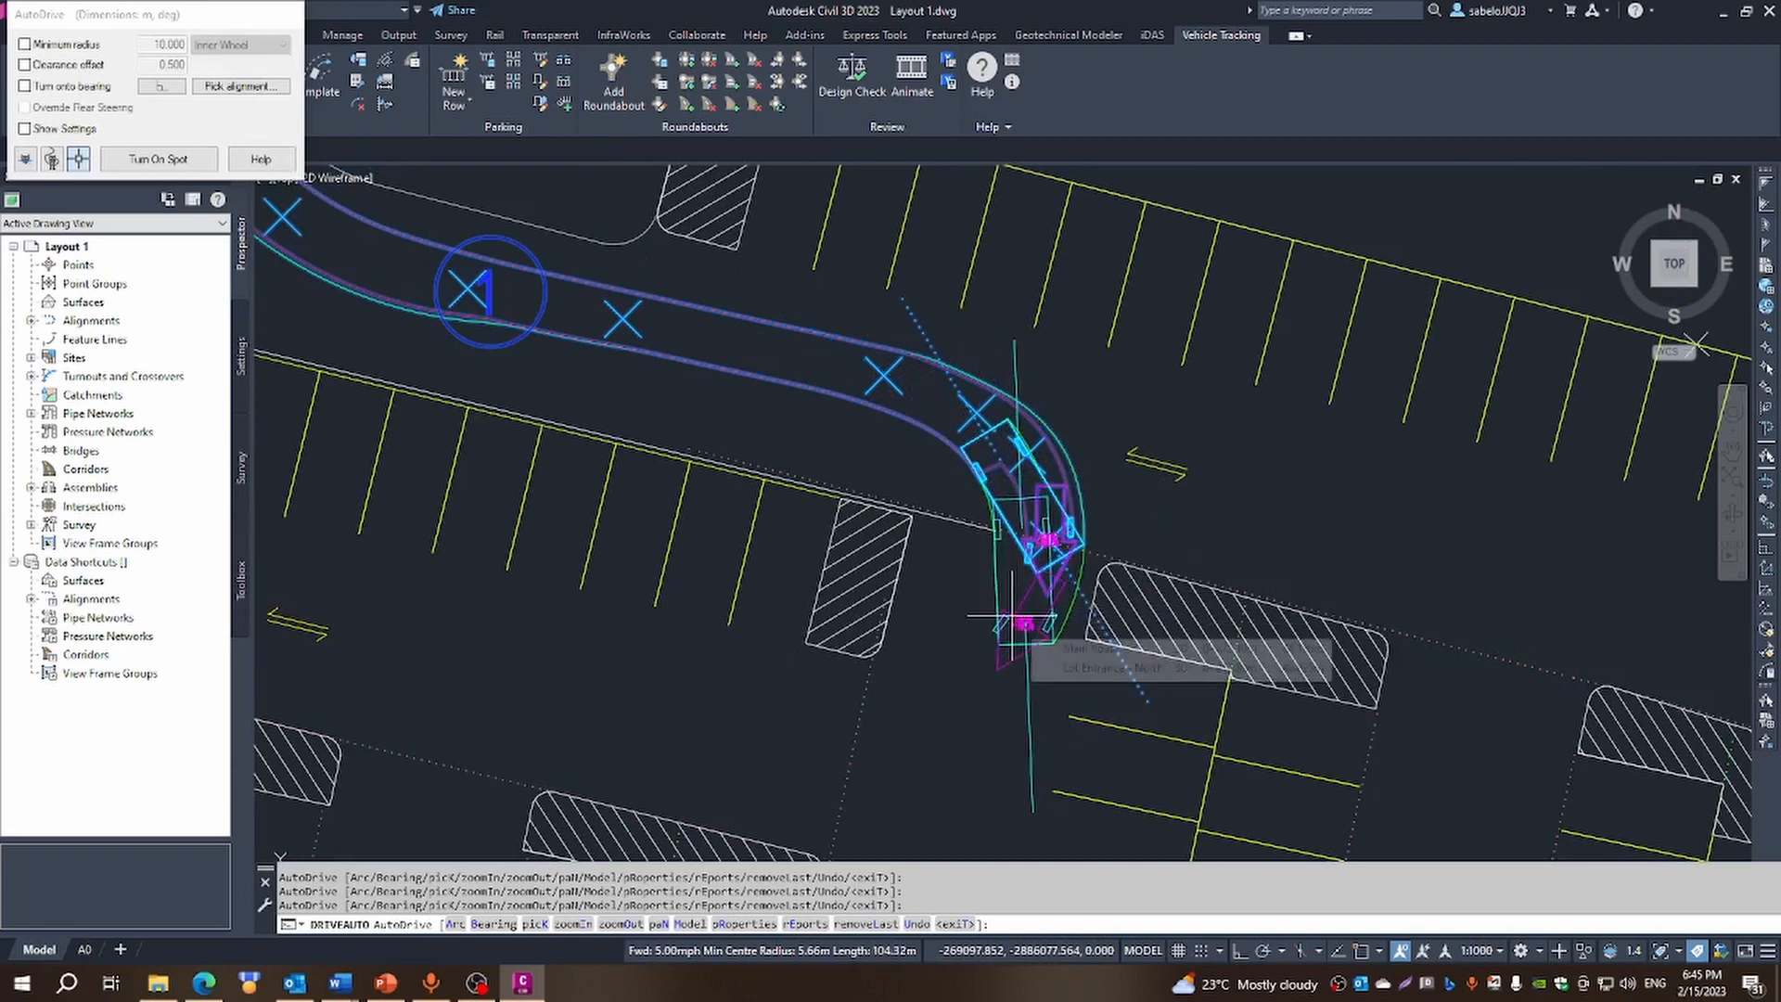
left_click(1016, 629)
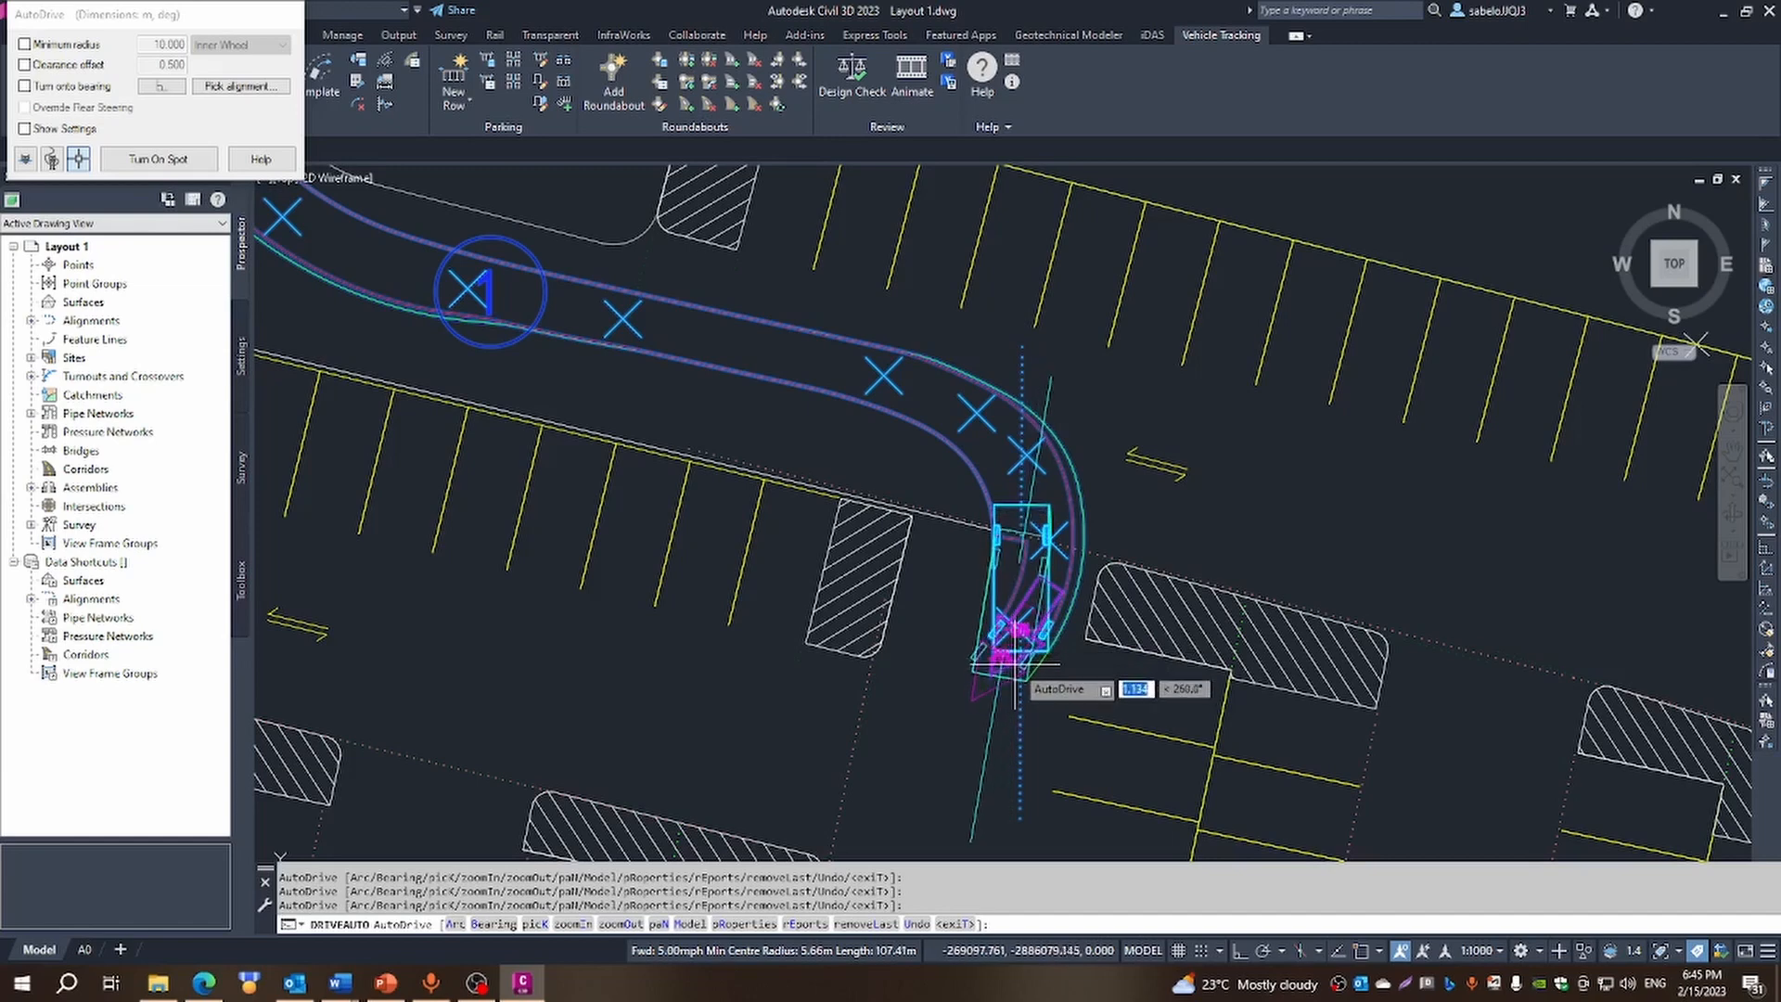
scroll(1017, 666, "down", 5)
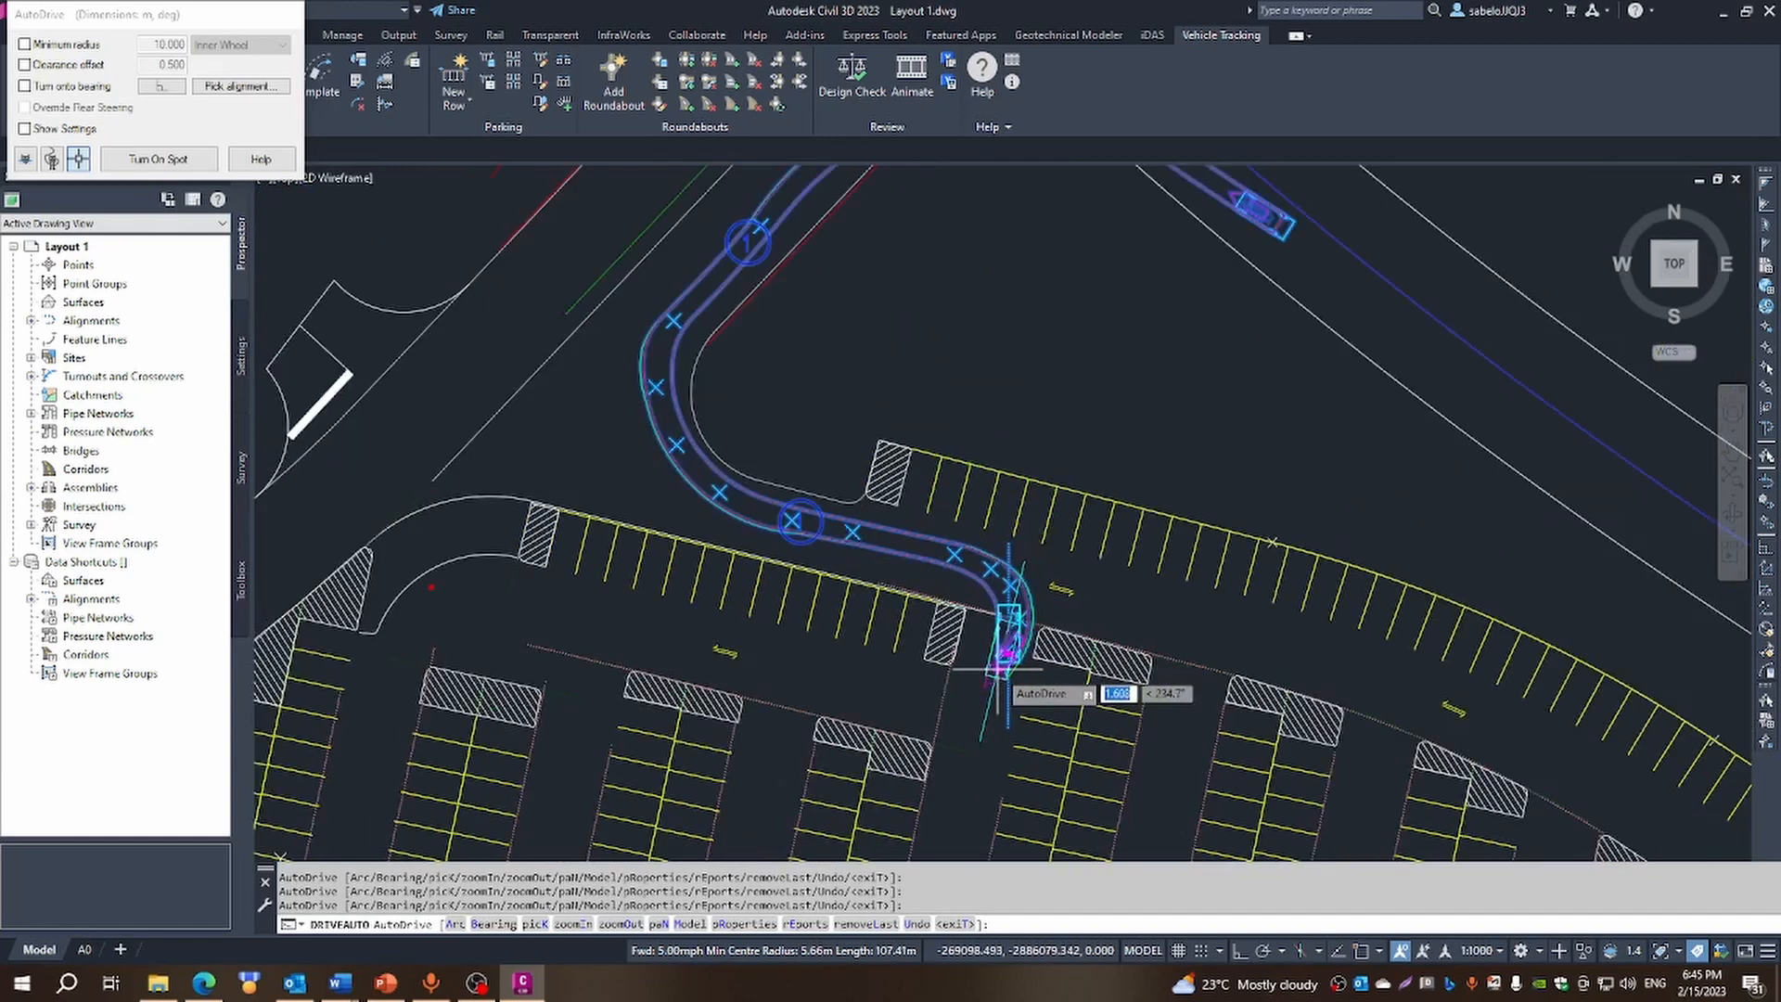
left_click(985, 694)
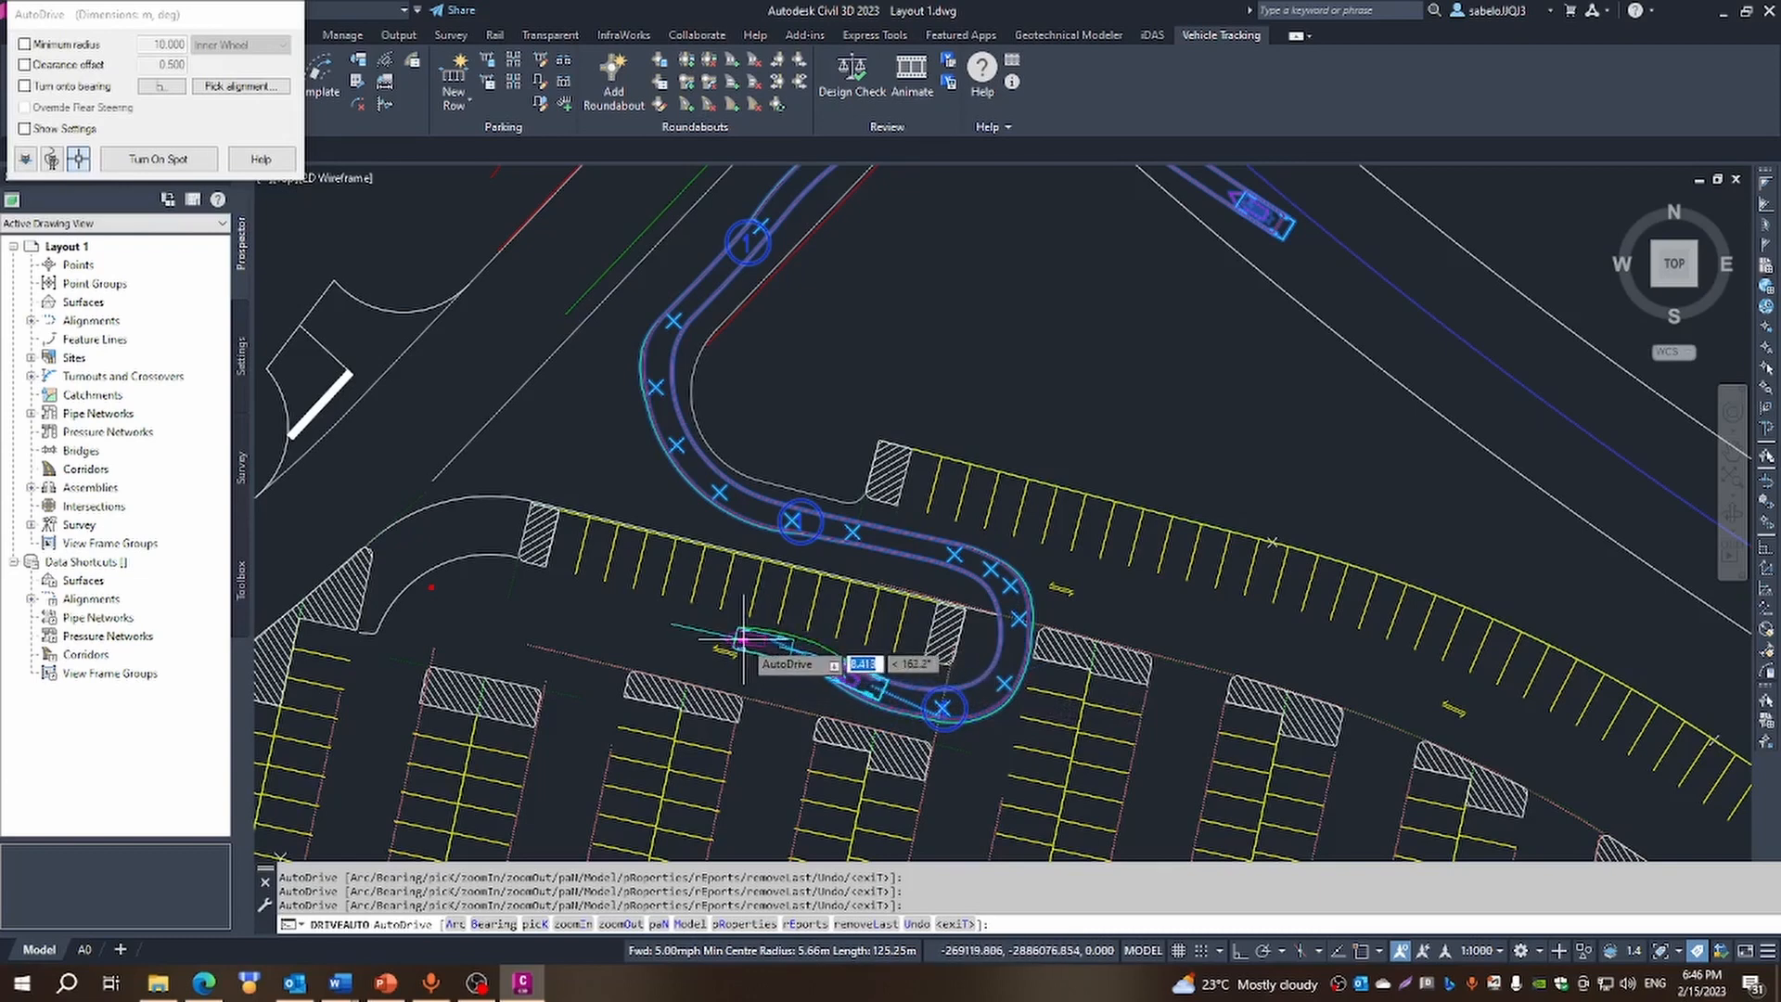
Drive the car west along the aisle south of the single-sided row and turn it south between two double rows
left_click(742, 642)
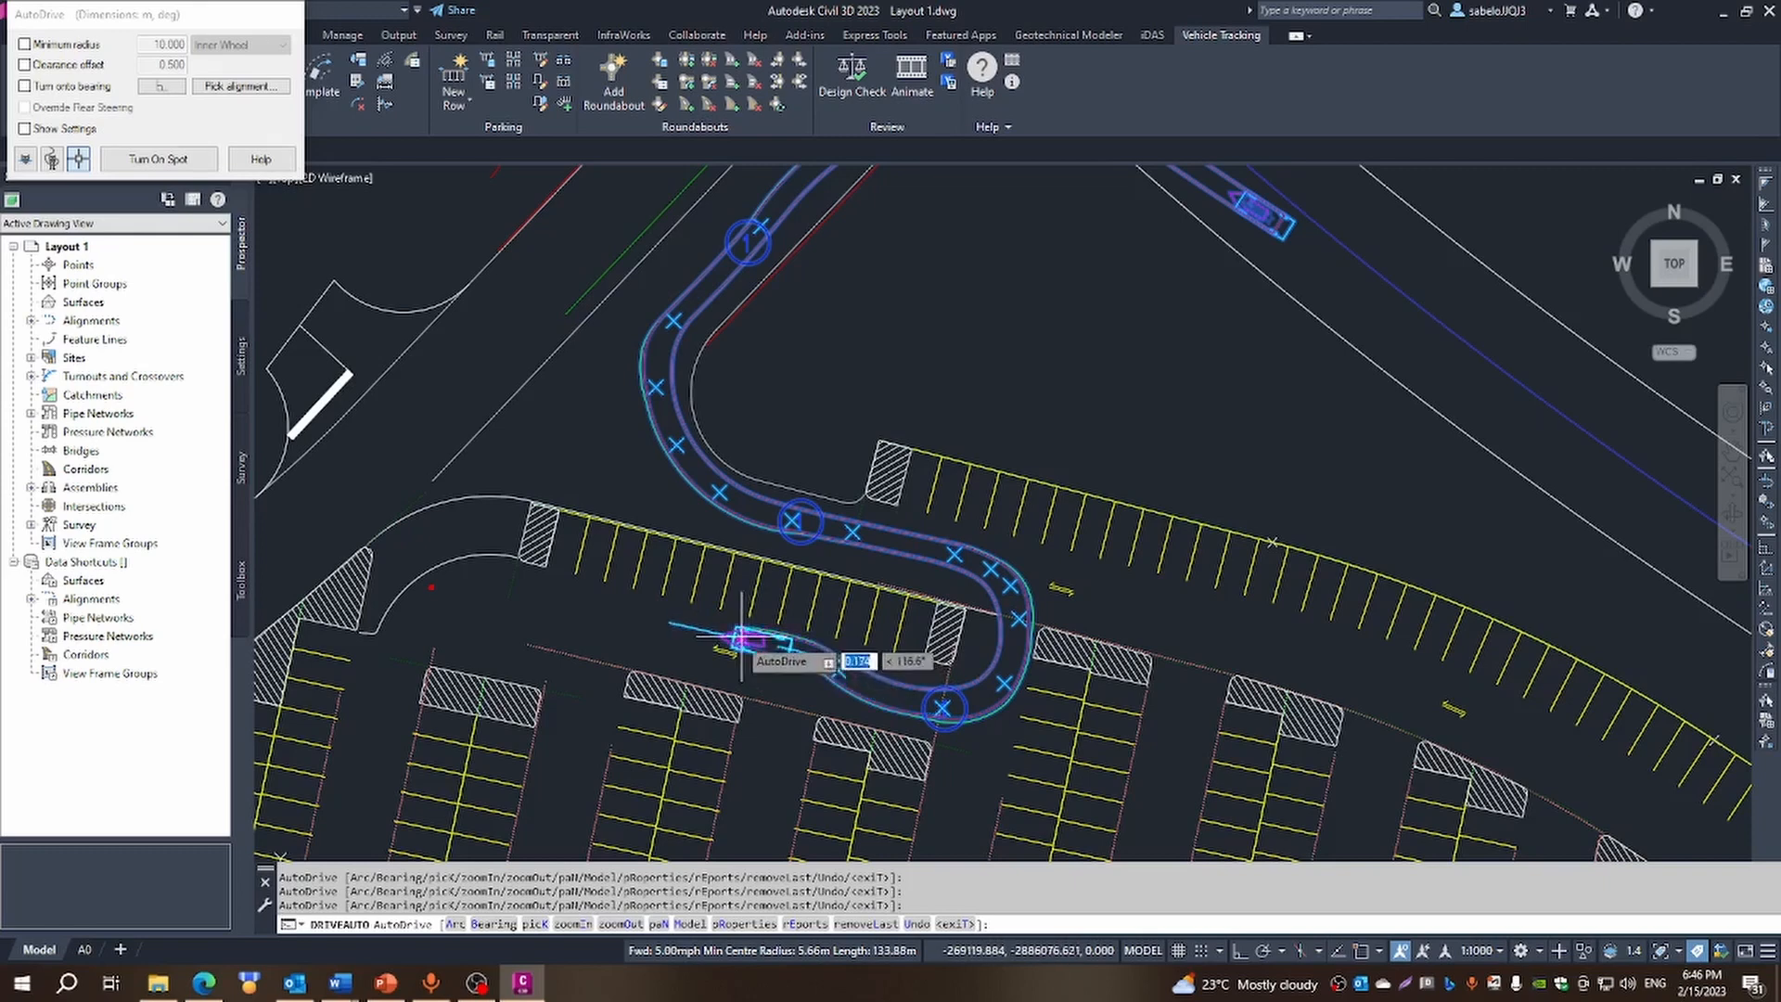
left_click(652, 615)
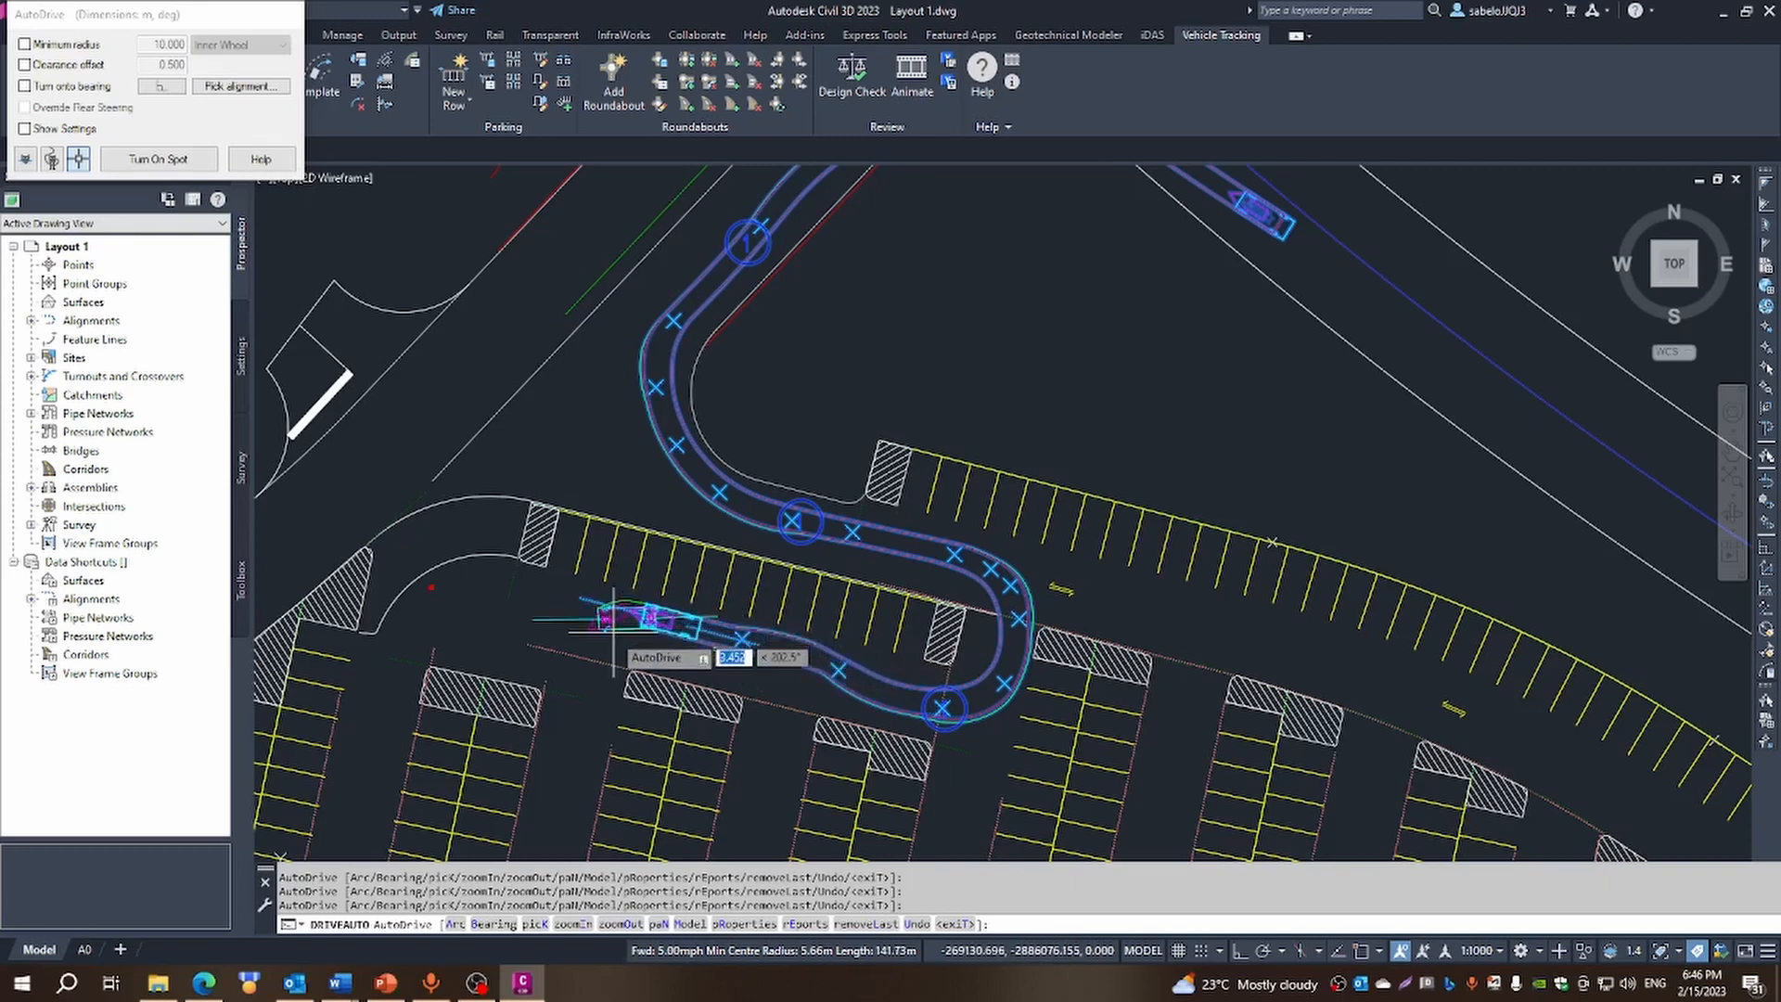
left_click(588, 685)
Steer the car past the hatched end islands and south down the aisle between the two double rows
scroll(590, 692, "down", 3)
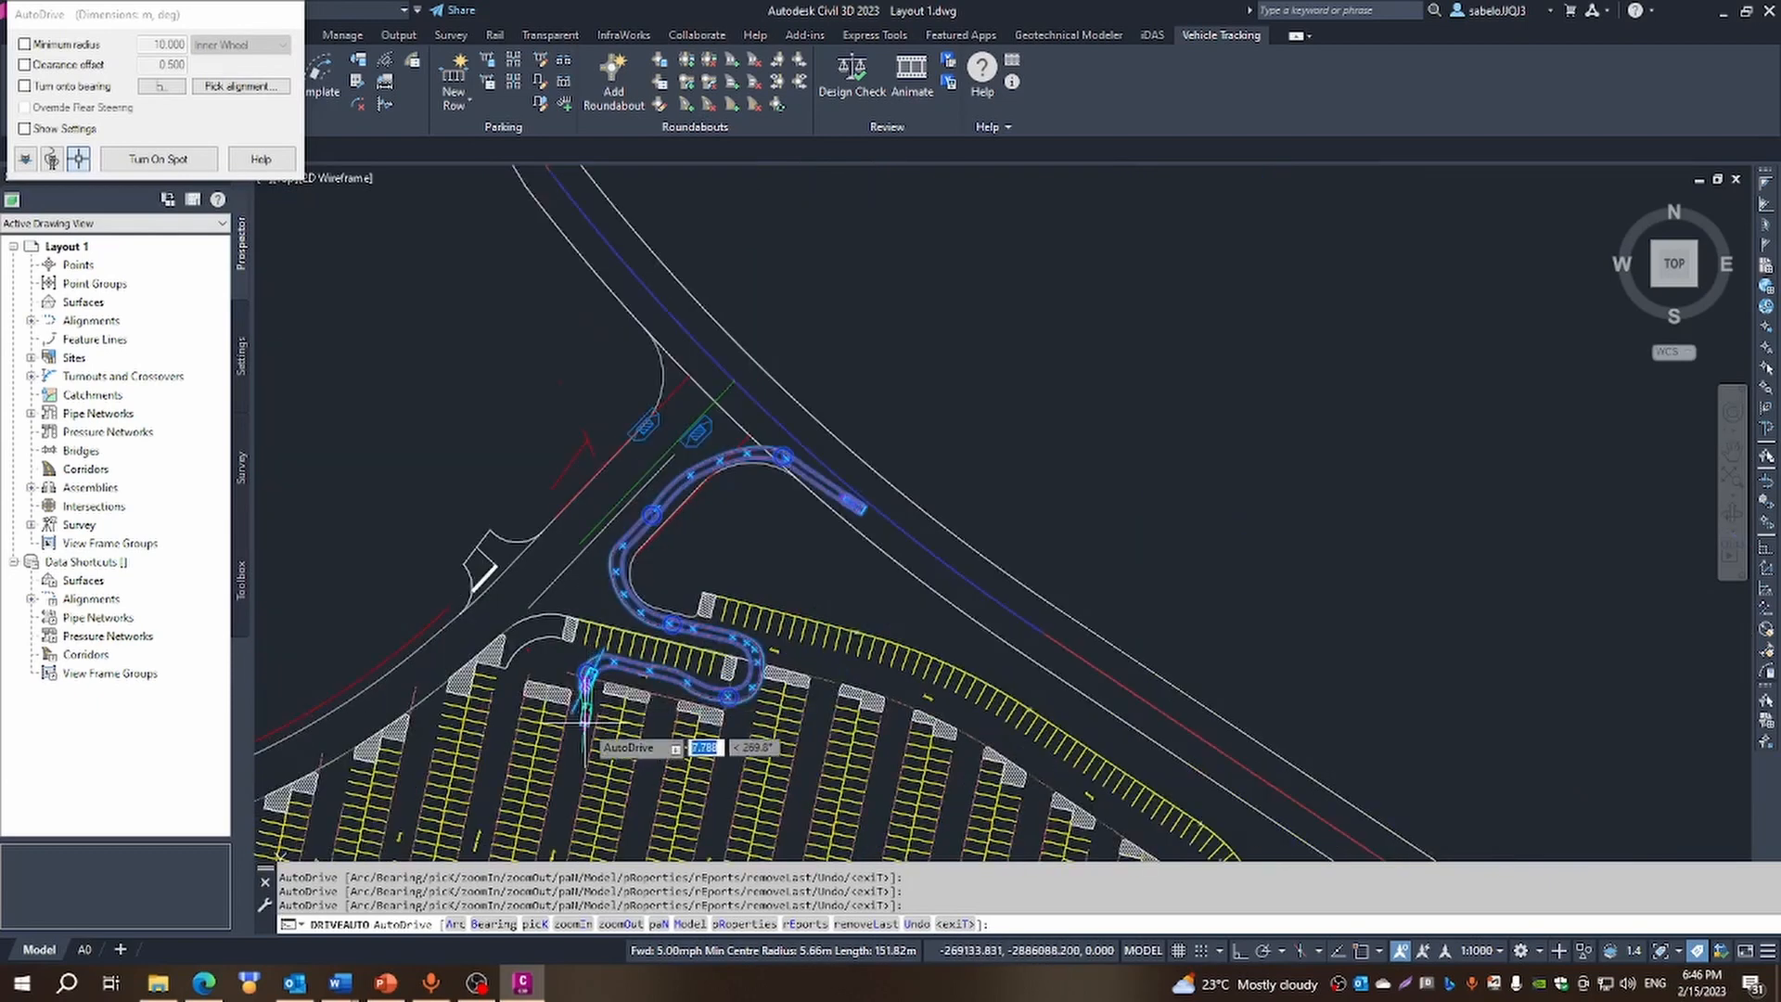
scroll(575, 733, "up", 4)
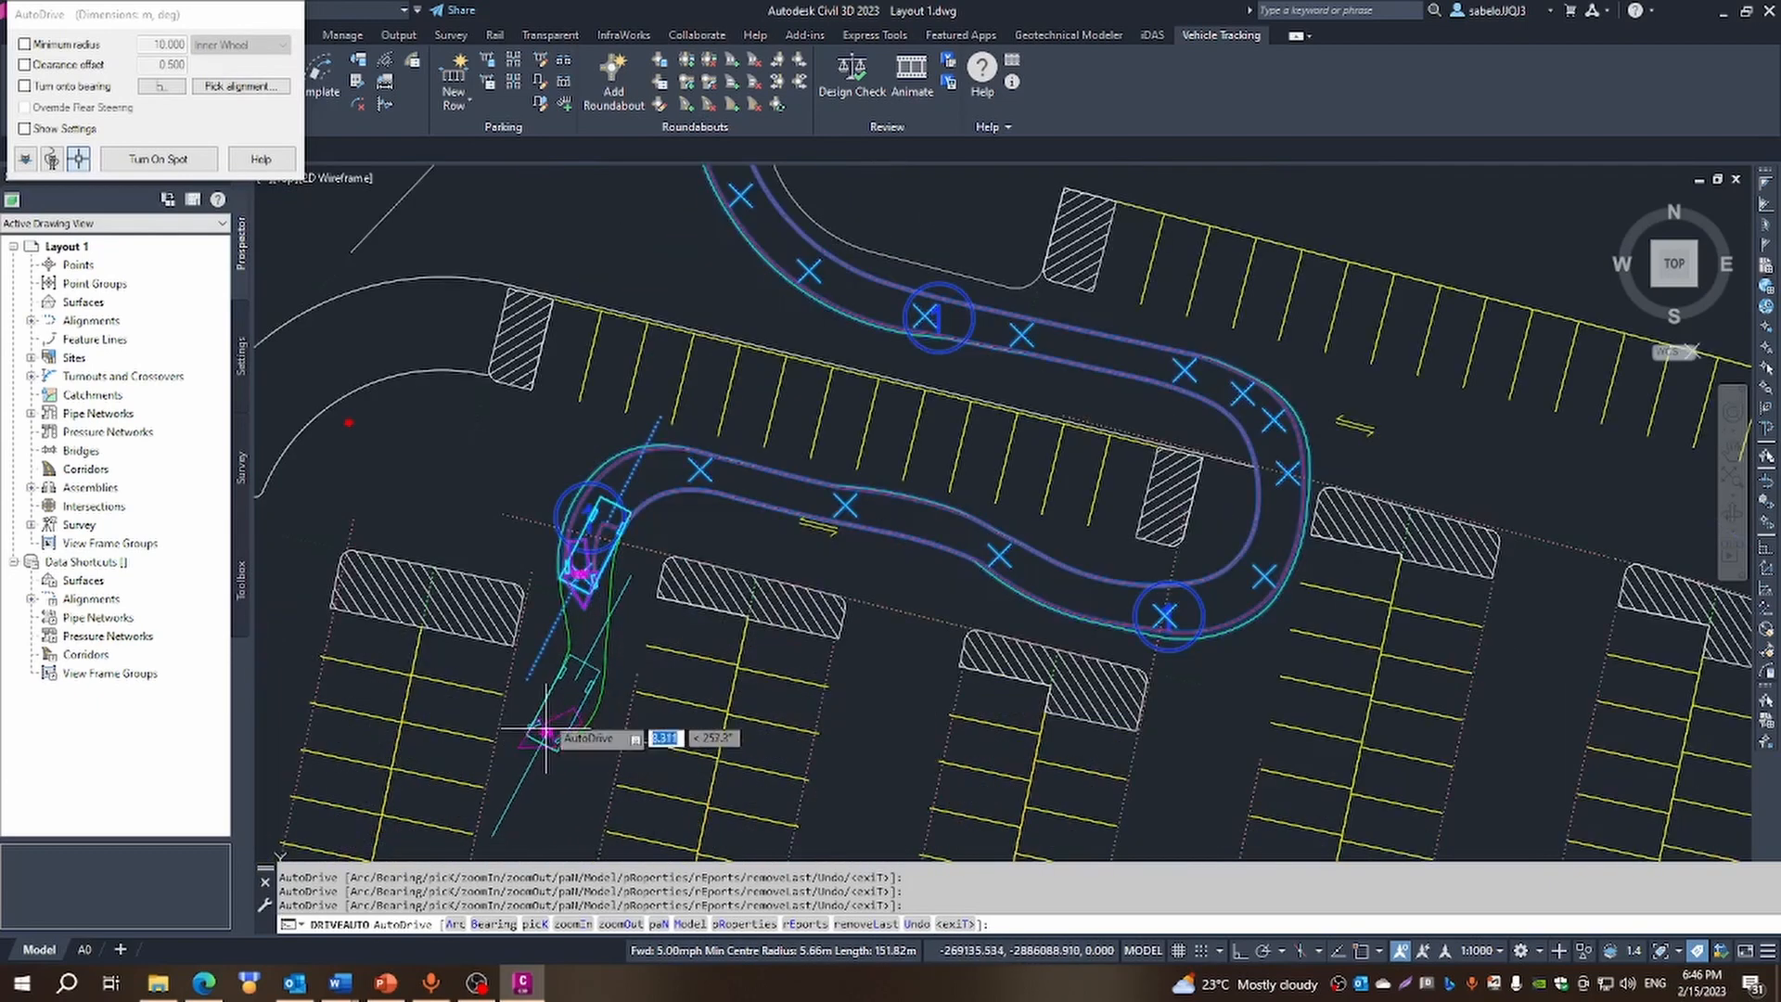
left_click(546, 601)
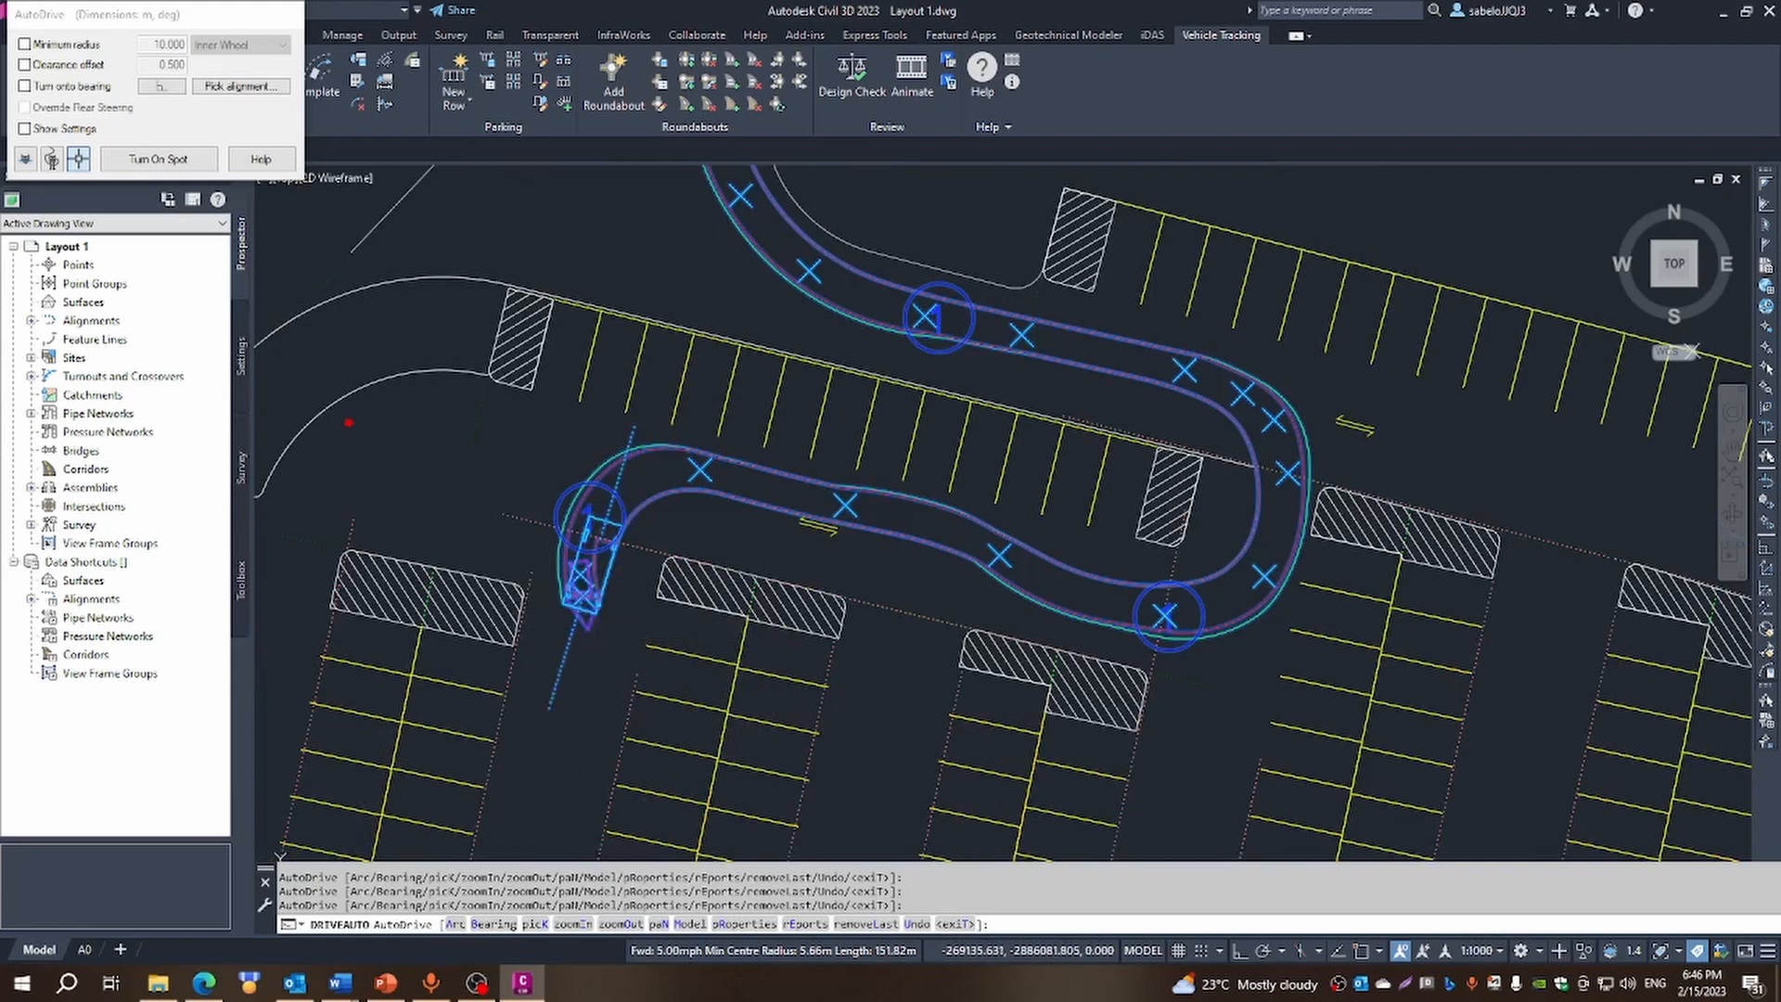
left_click(549, 666)
scroll(549, 666, "down", 2)
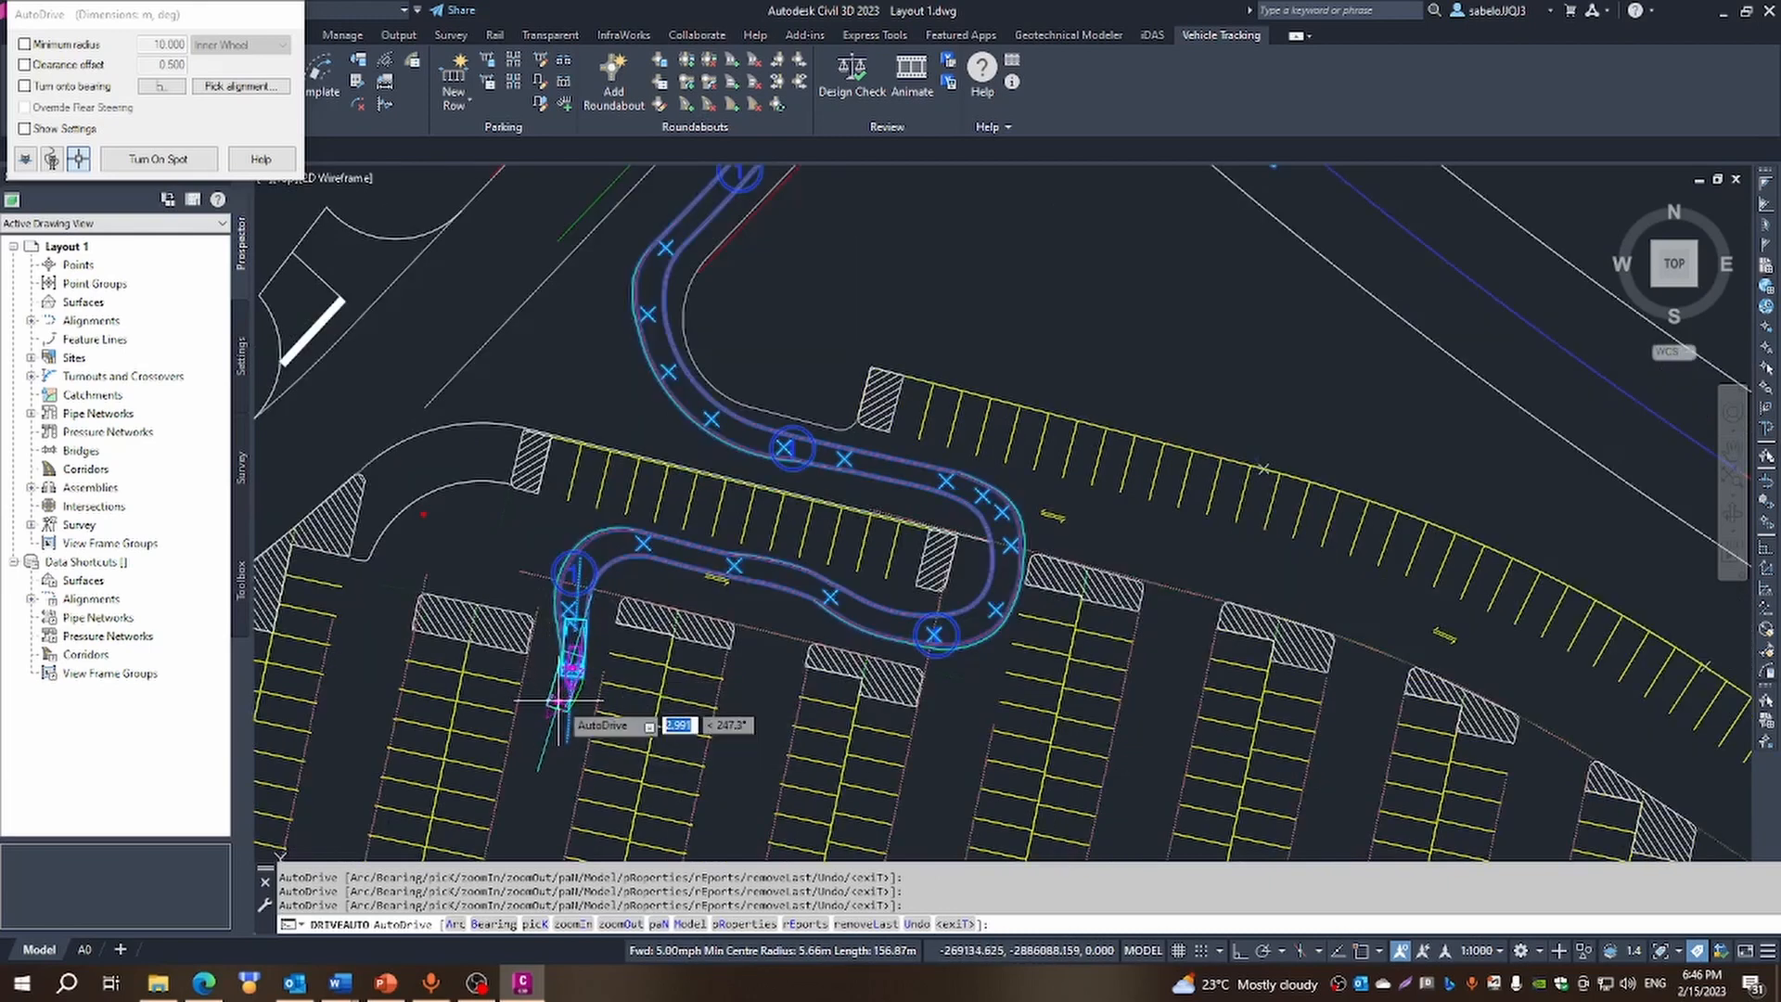
left_click(550, 742)
scroll(547, 756, "down", 2)
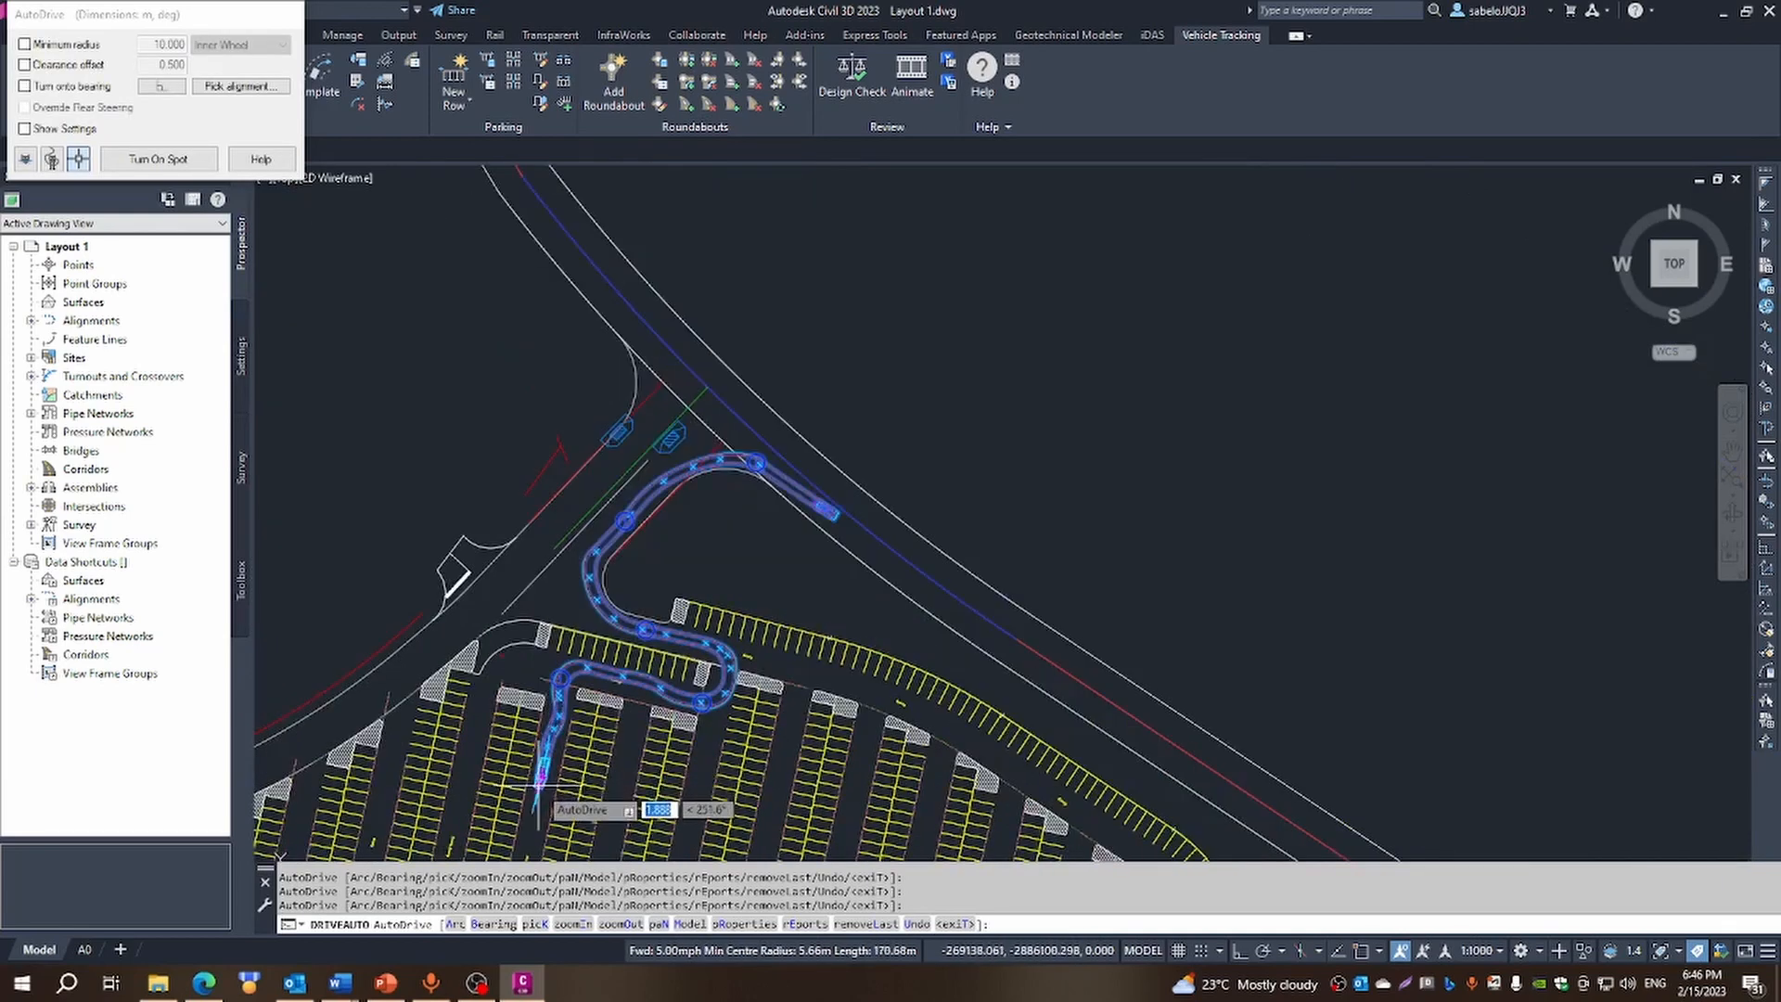
Extend the swept path farther south along the western side of the aisle between the double rows
scroll(538, 786, "down", 1)
scroll(538, 787, "up", 3)
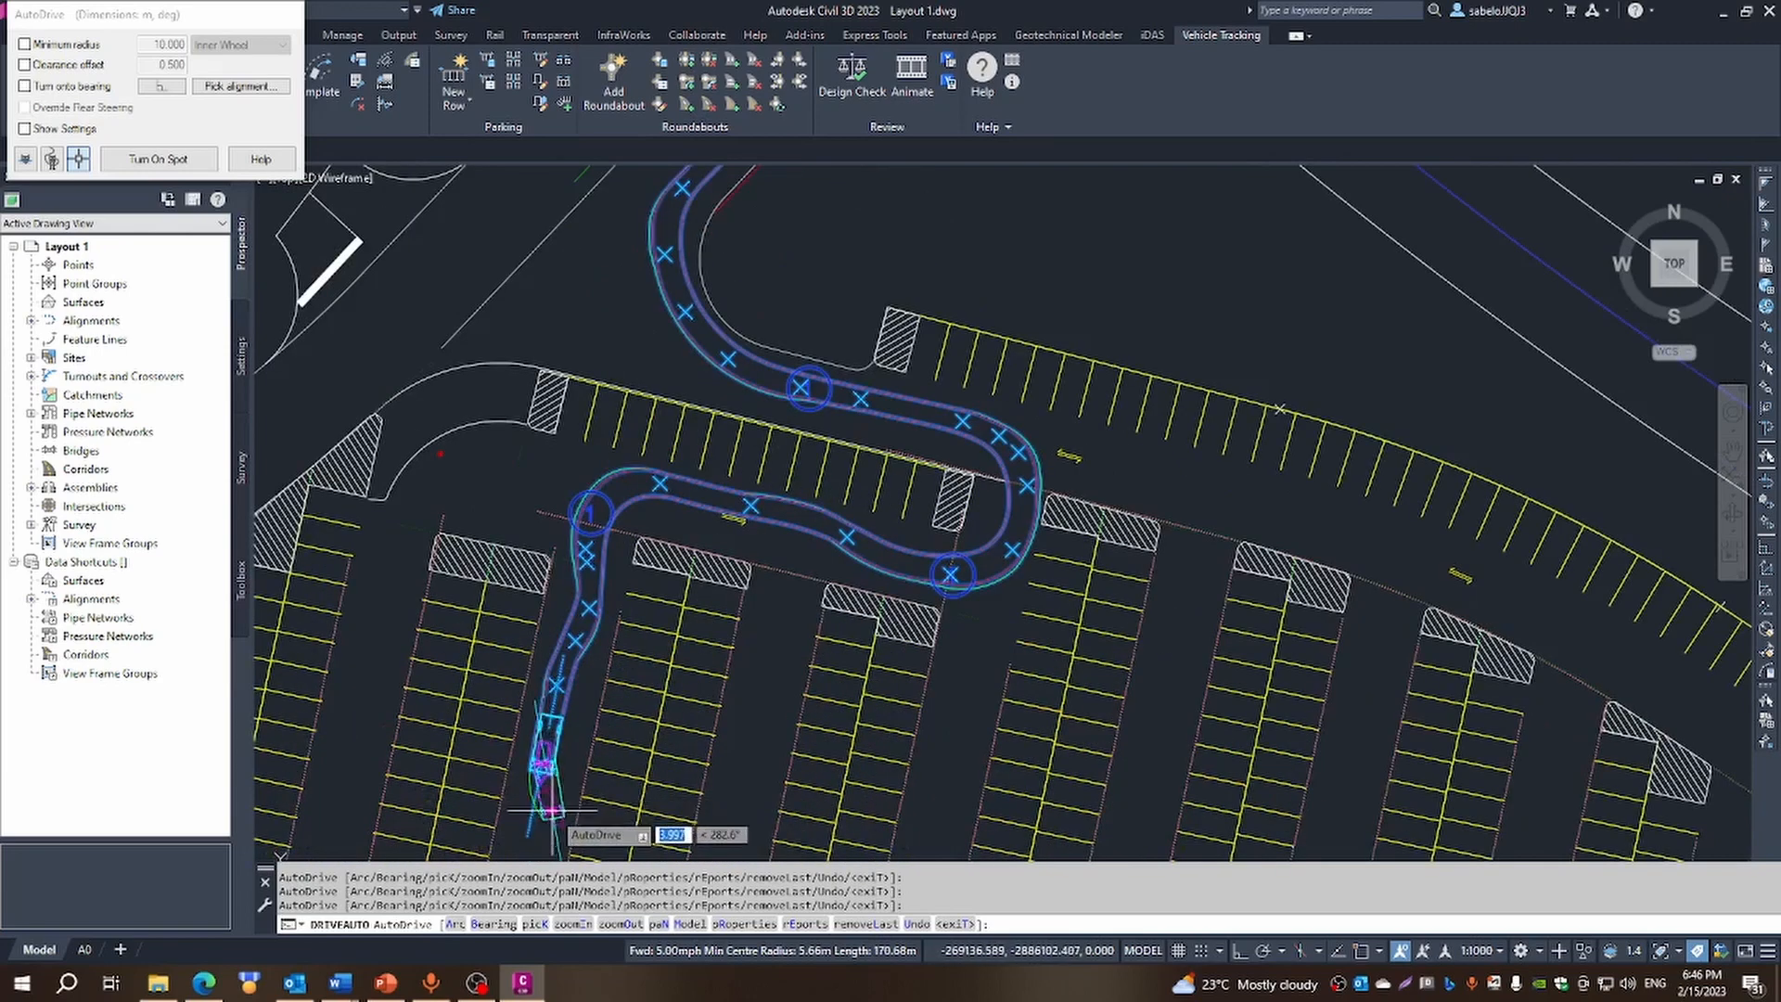
scroll(586, 820, "down", 2)
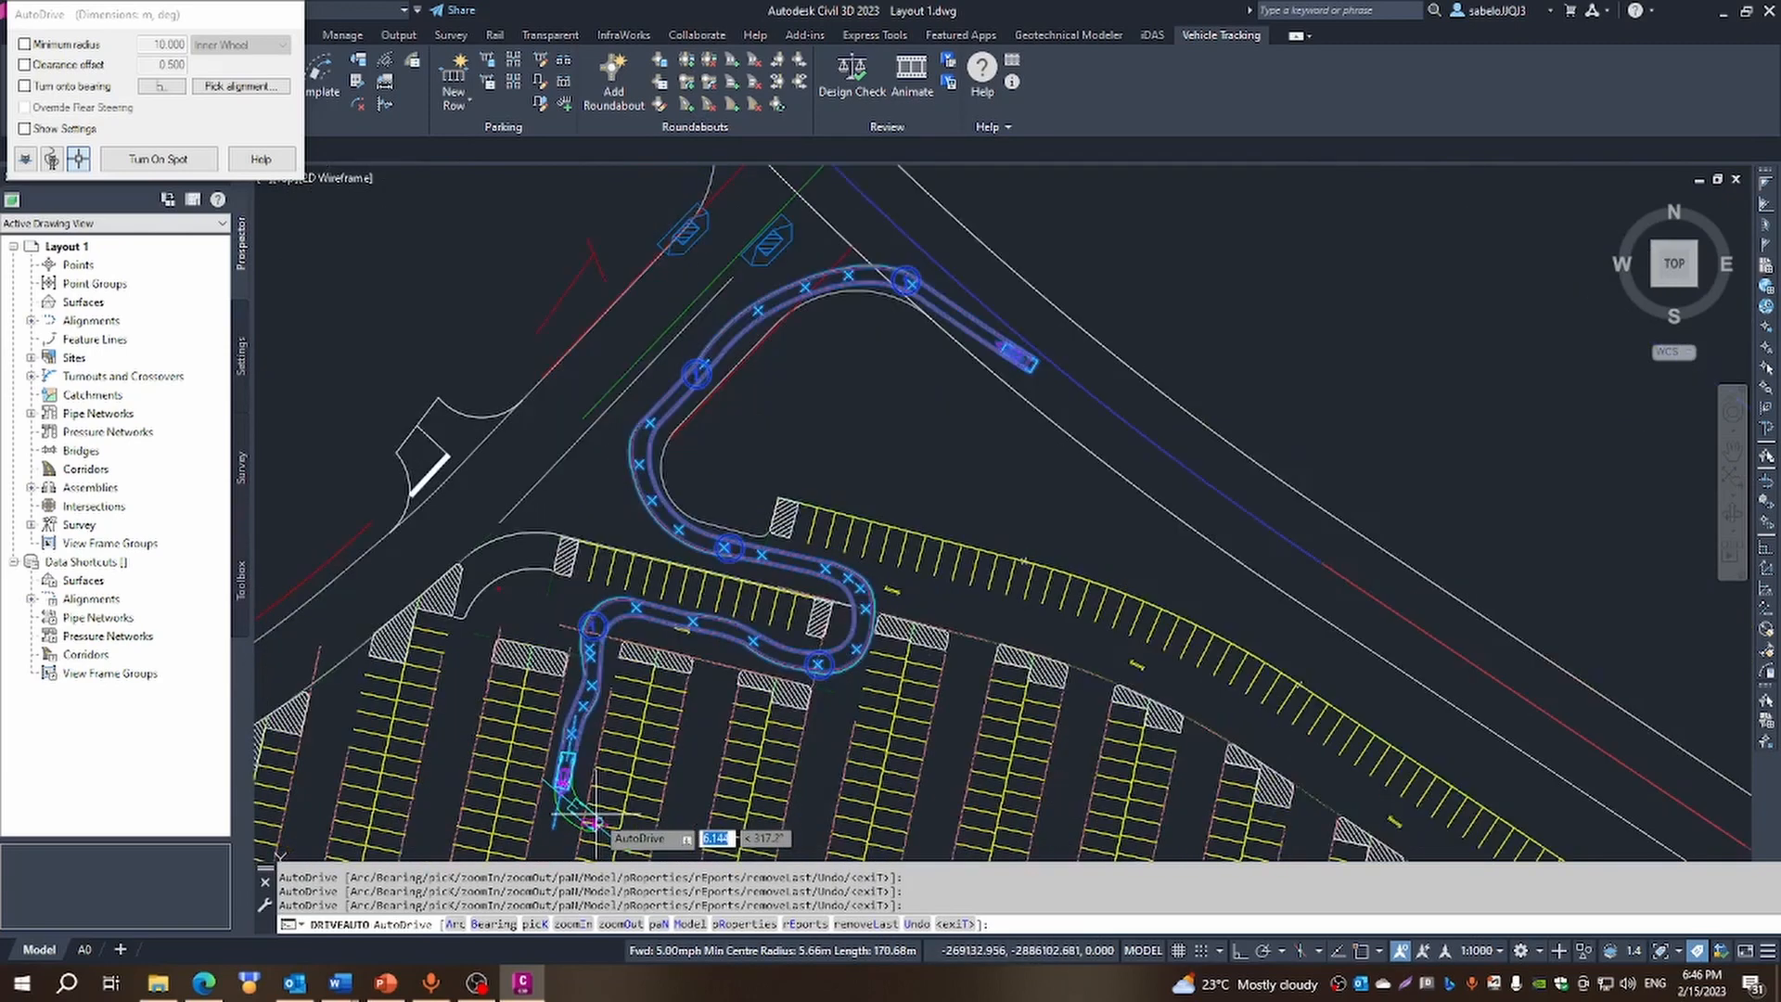
scroll(590, 820, "down", 3)
scroll(588, 816, "up", 4)
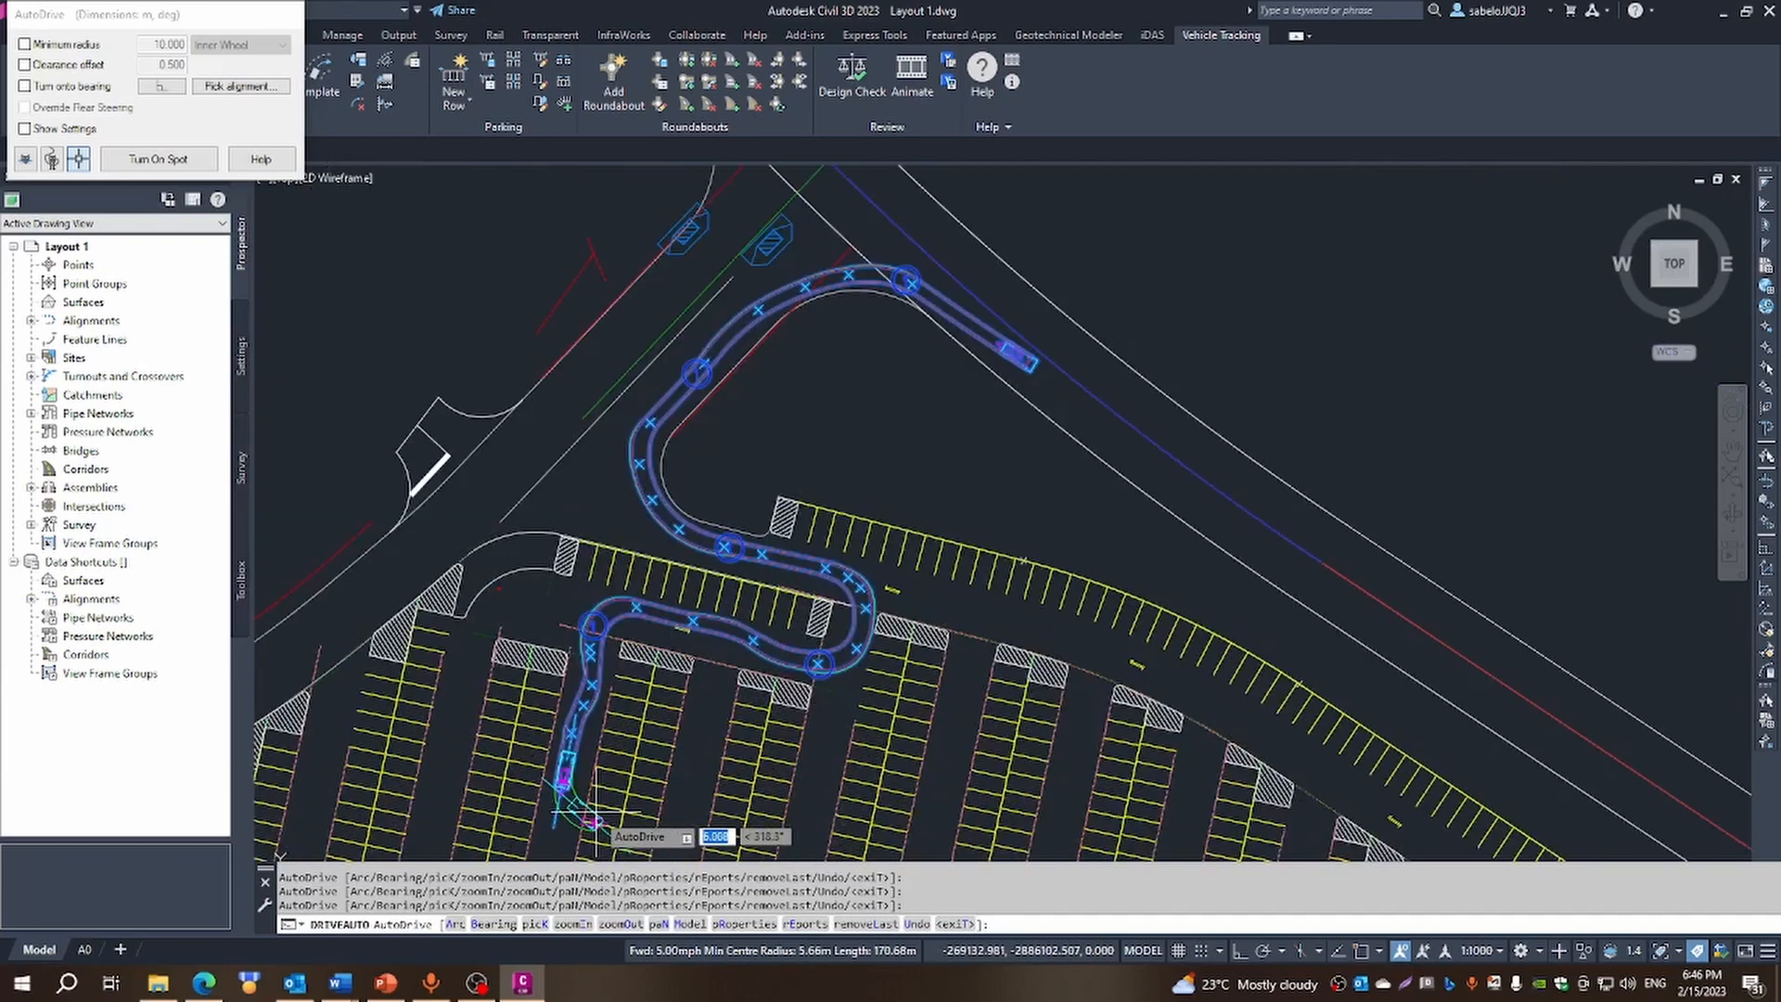
scroll(586, 812, "down", 5)
scroll(586, 814, "up", 6)
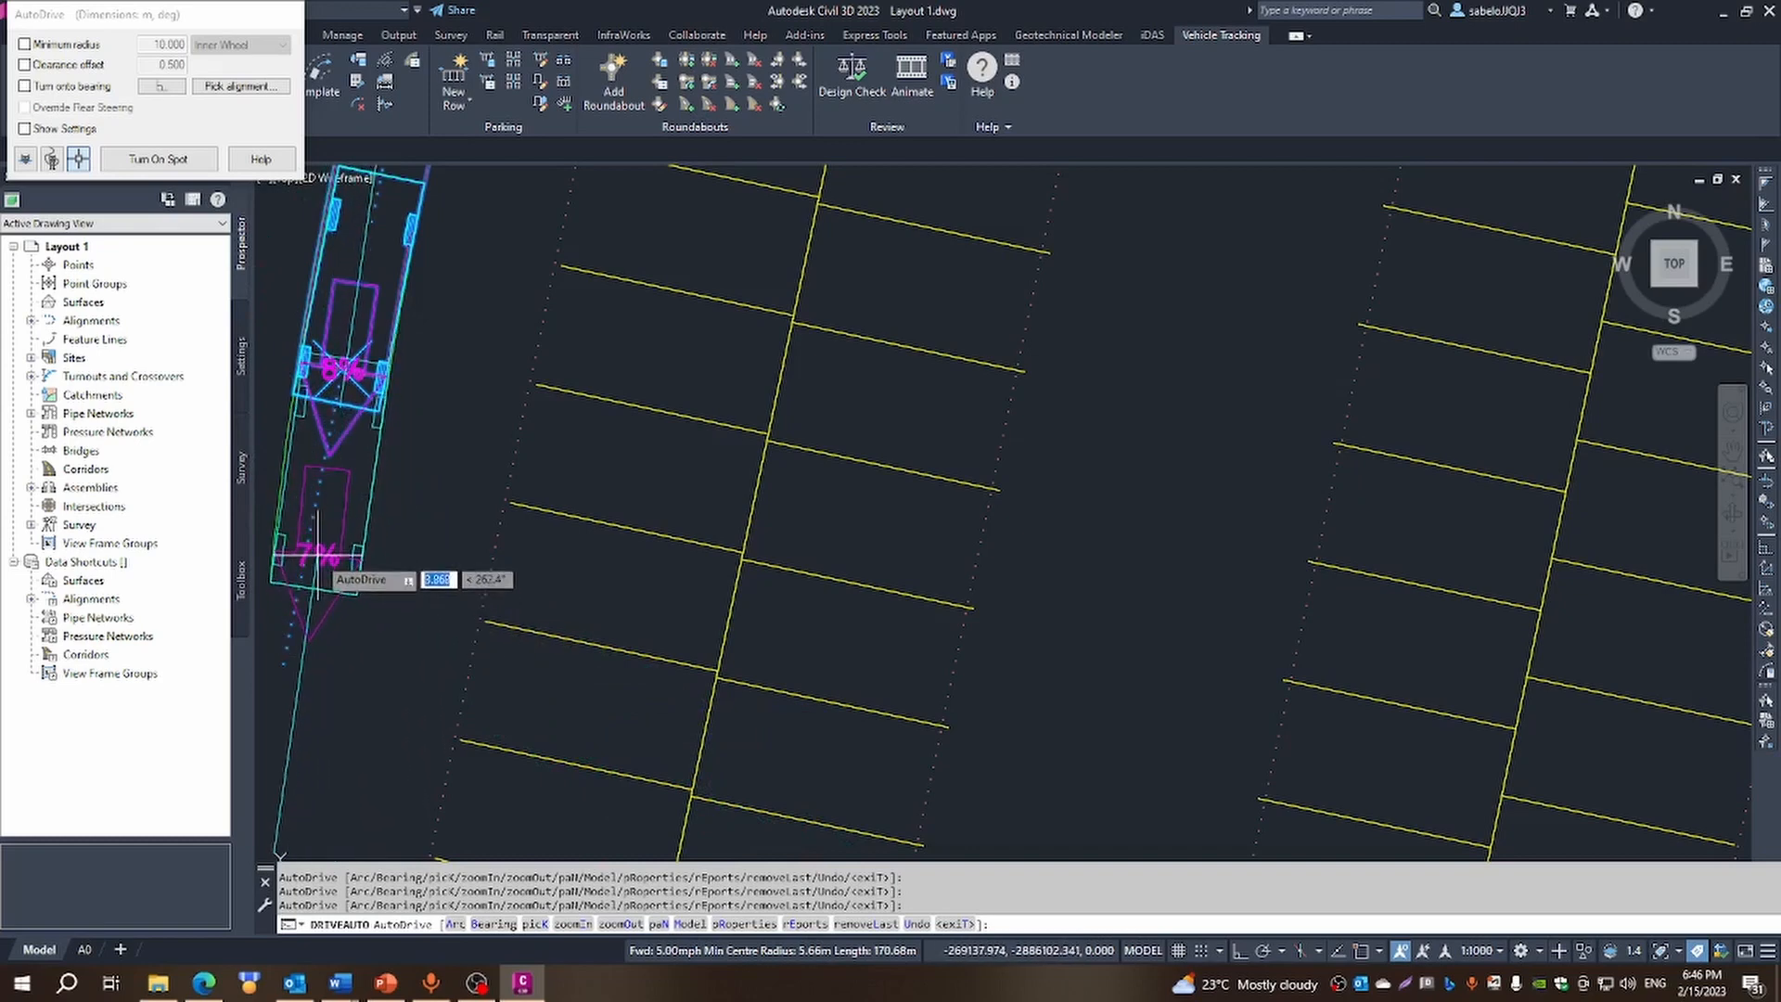
left_click(318, 543)
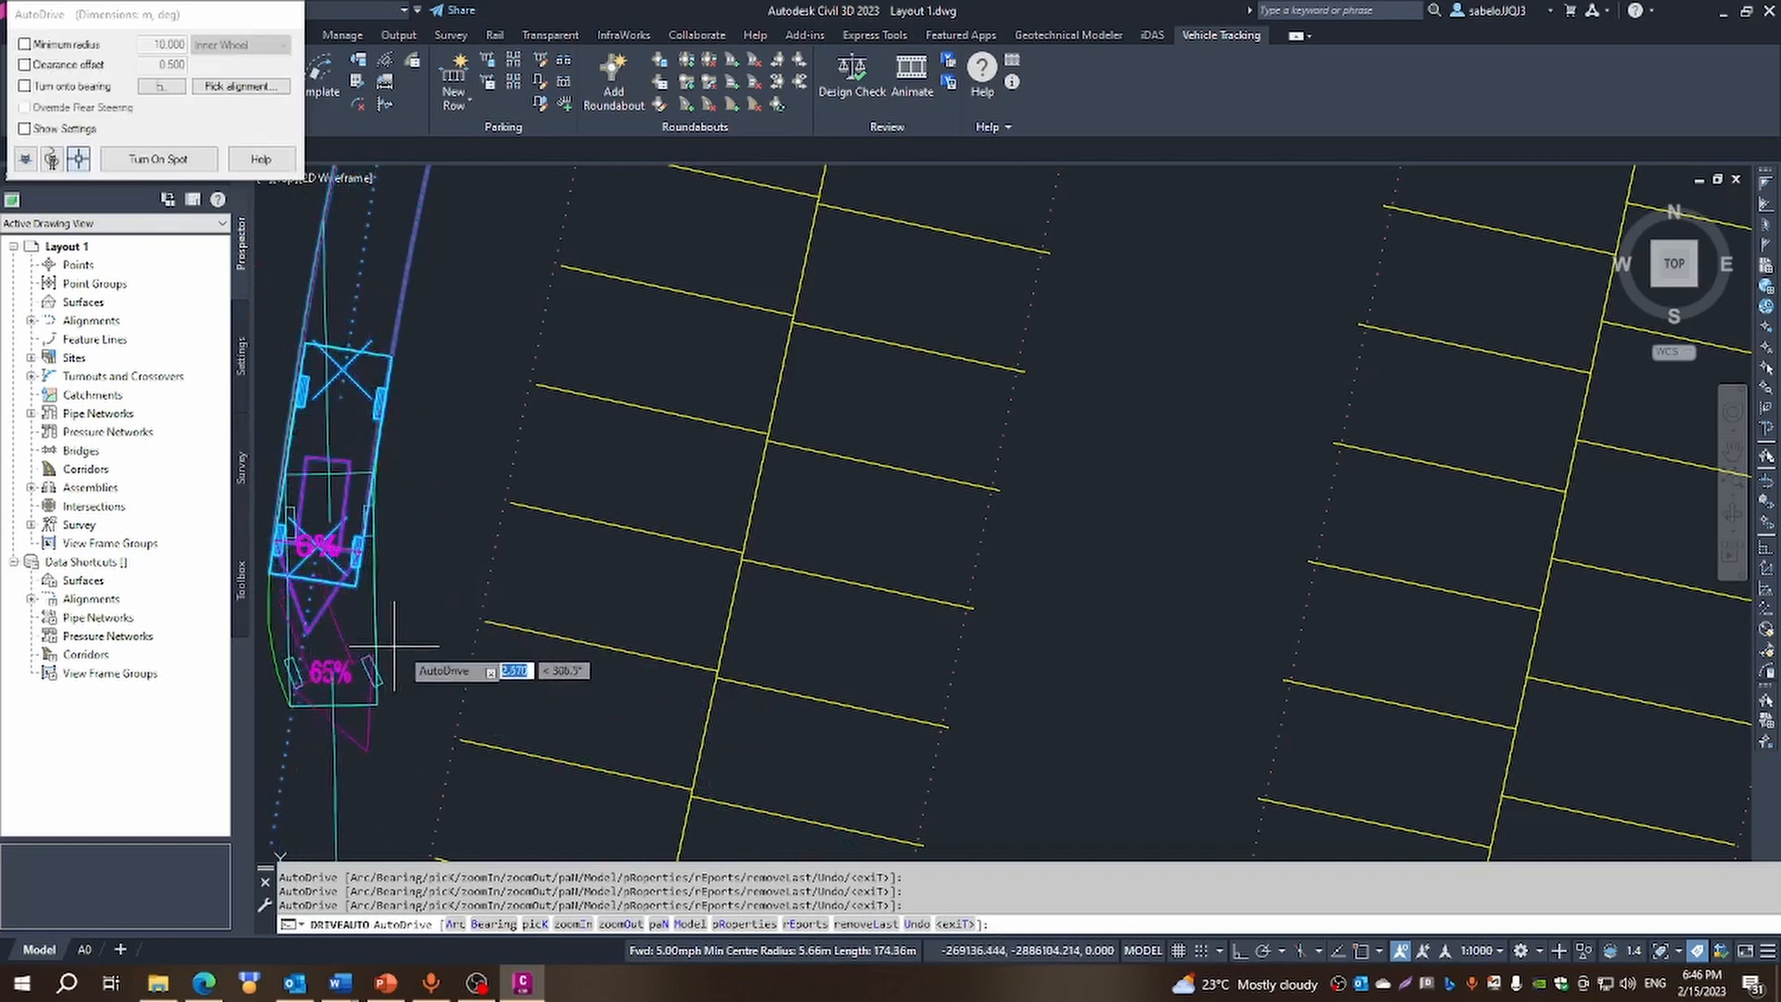
scroll(462, 661, "down", 2)
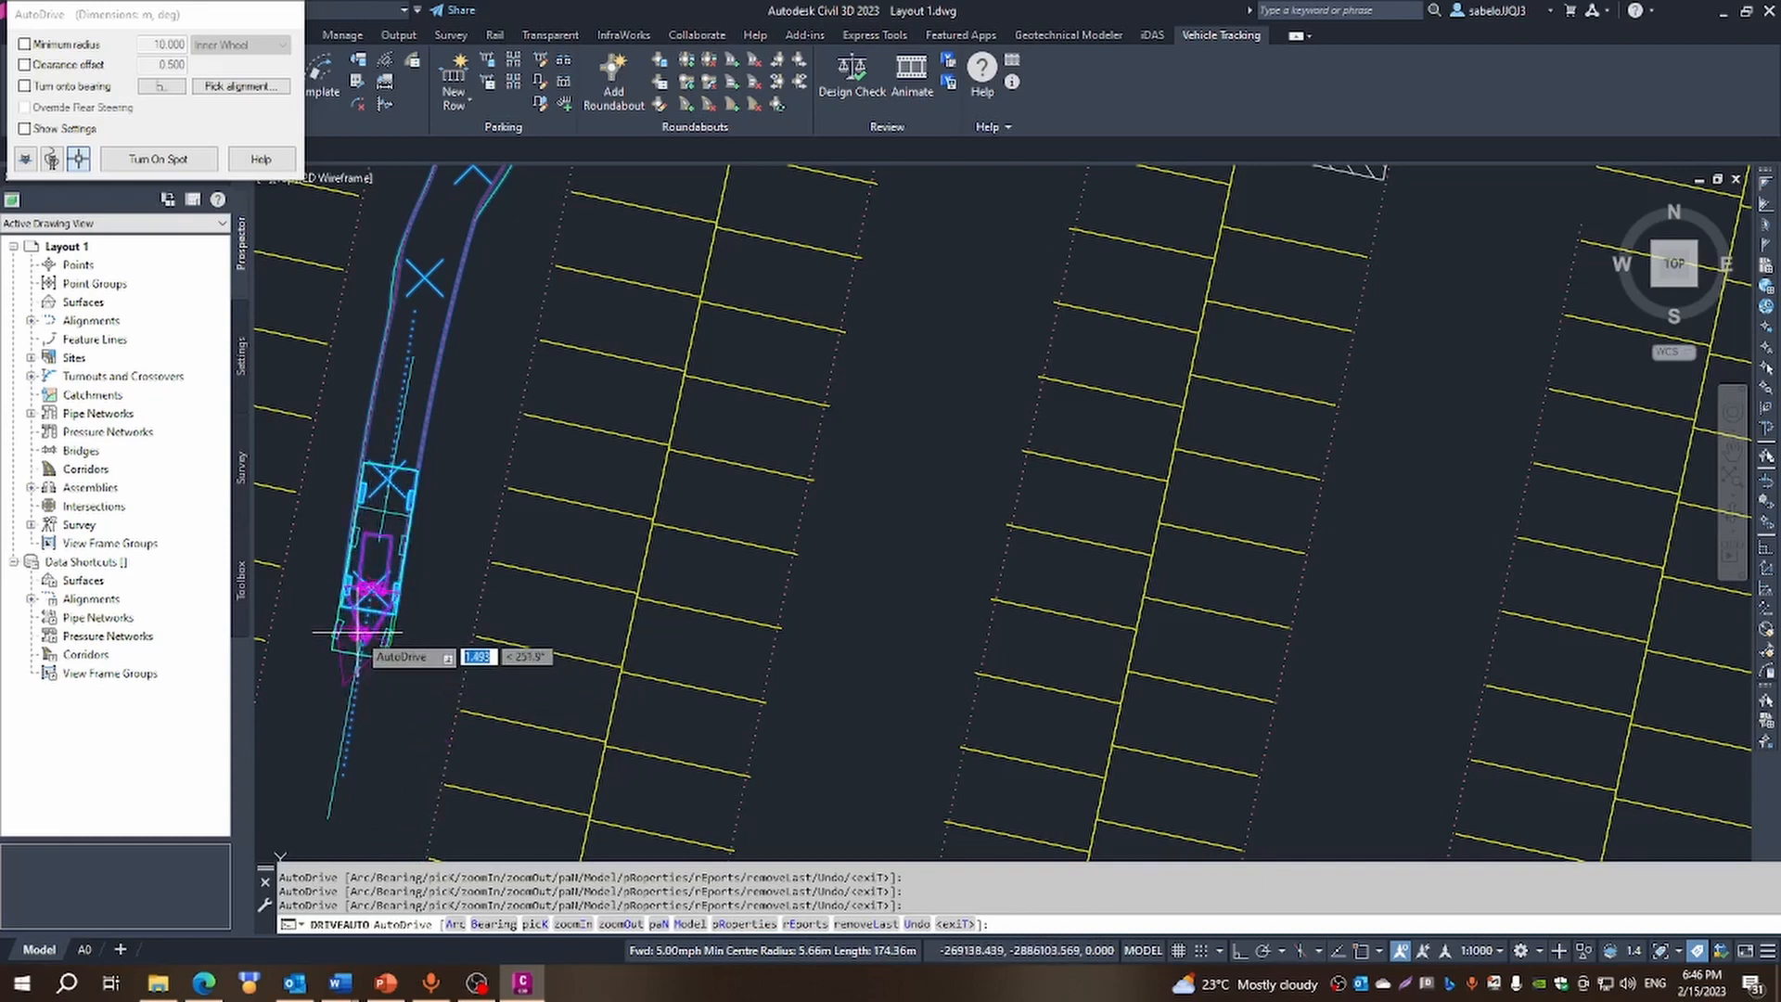
Swing the car east into a bay of the adjacent double row, straighten it in the bay, and finish the swept path
scroll(343, 639, "down", 2)
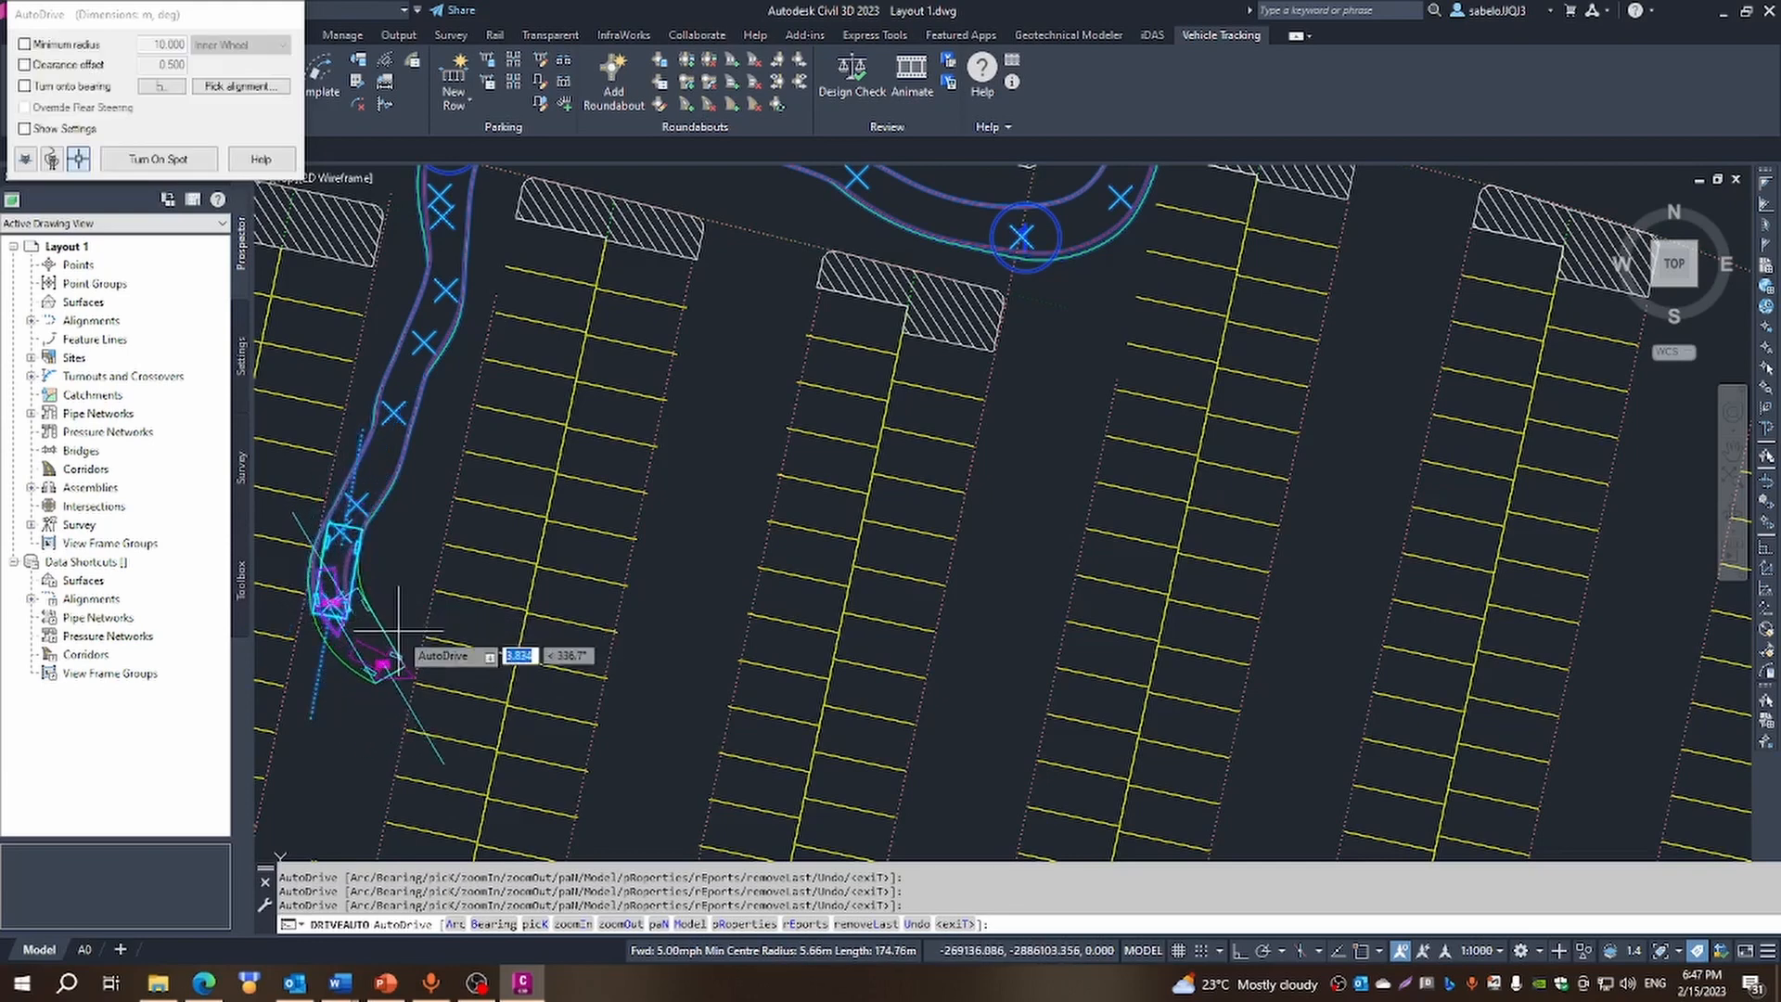
left_click(427, 675)
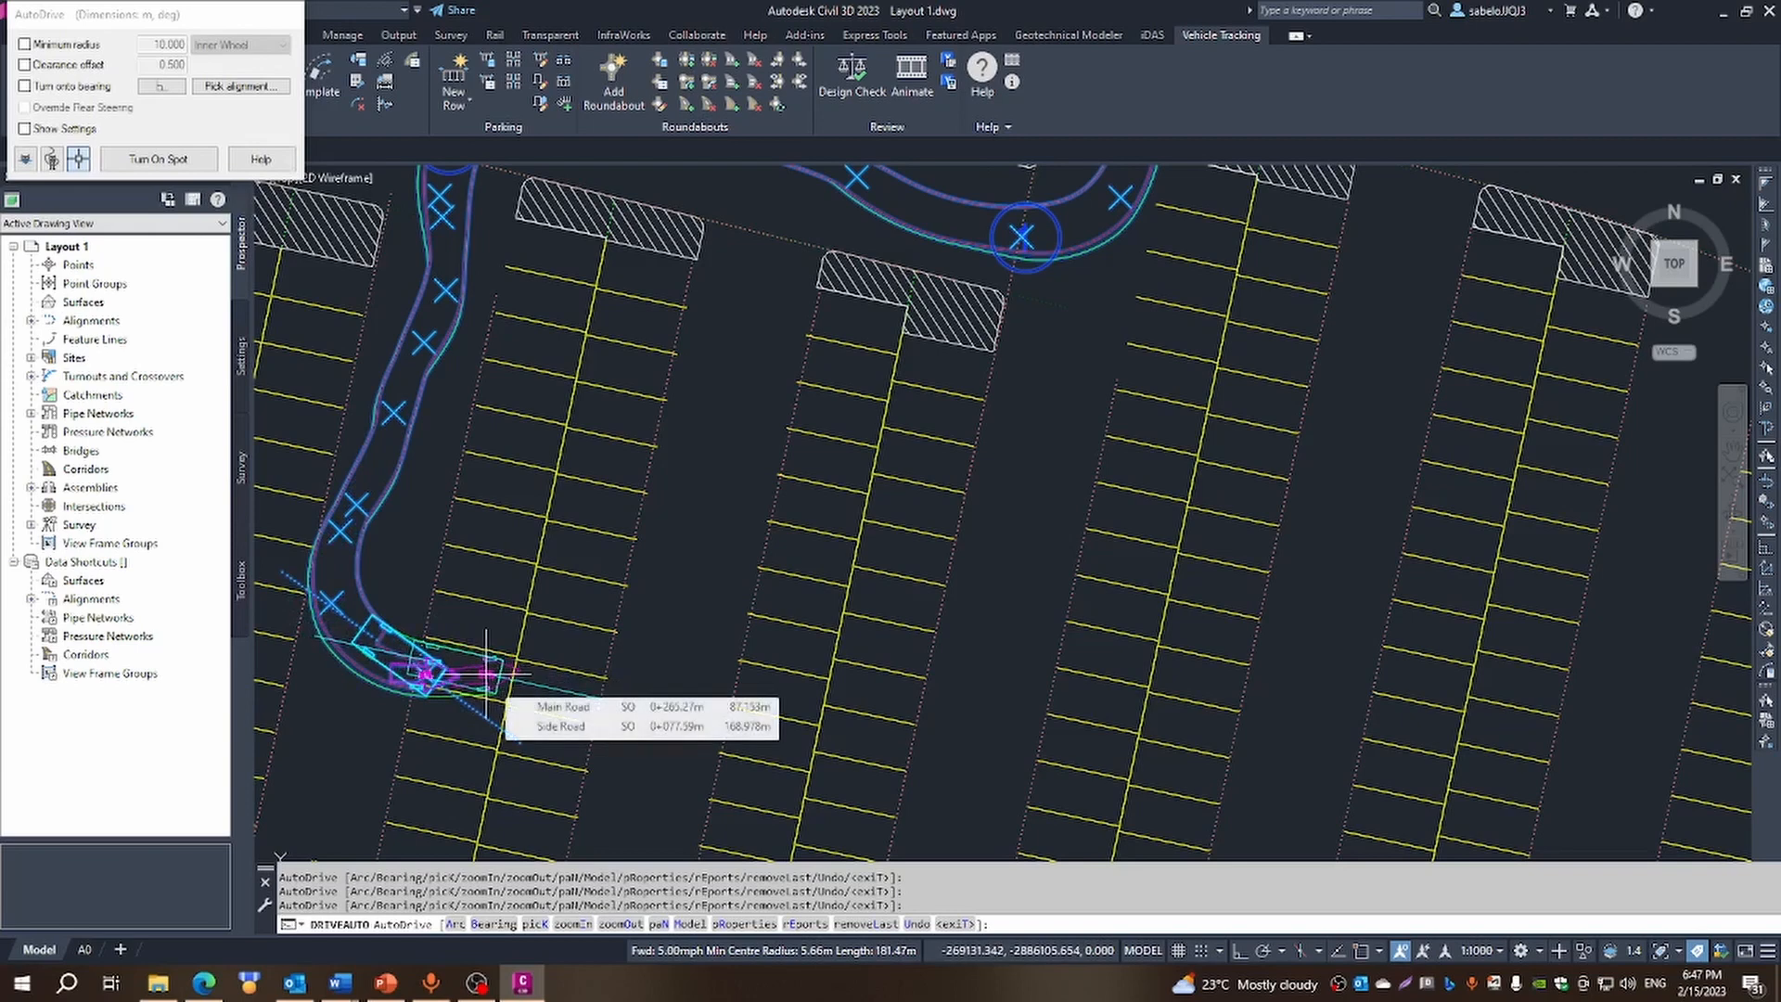
left_click(484, 669)
right_click(479, 676)
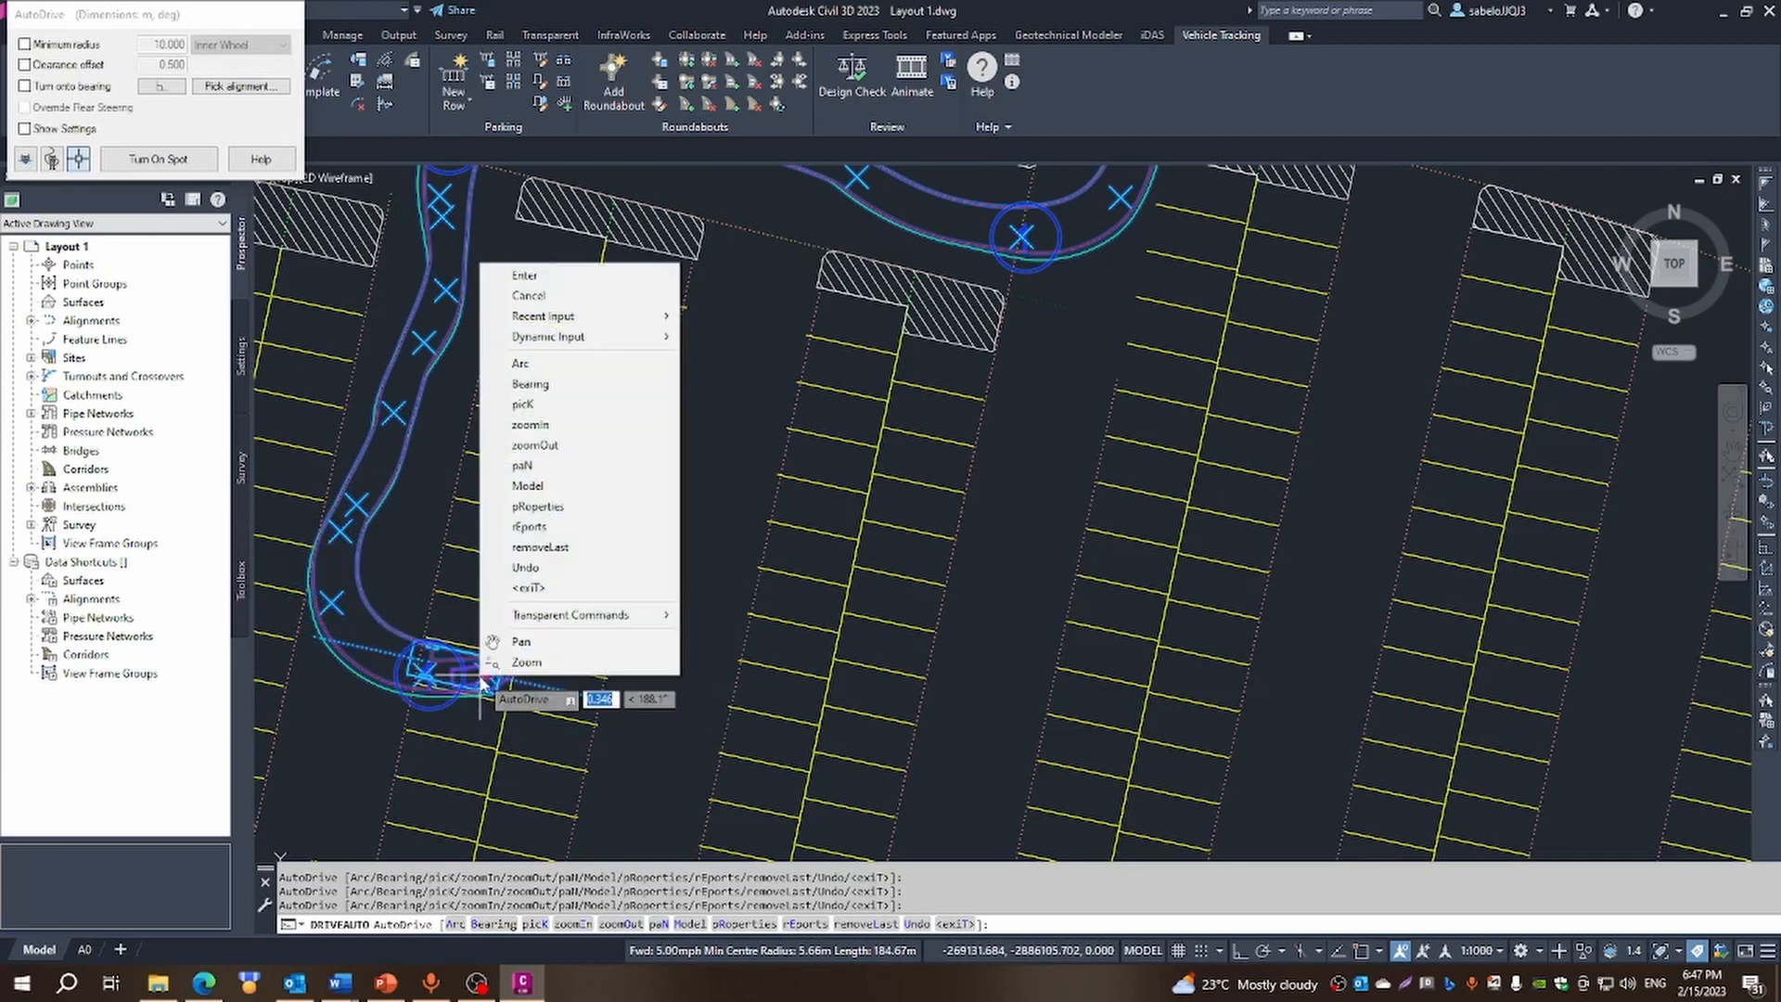
left_click(517, 276)
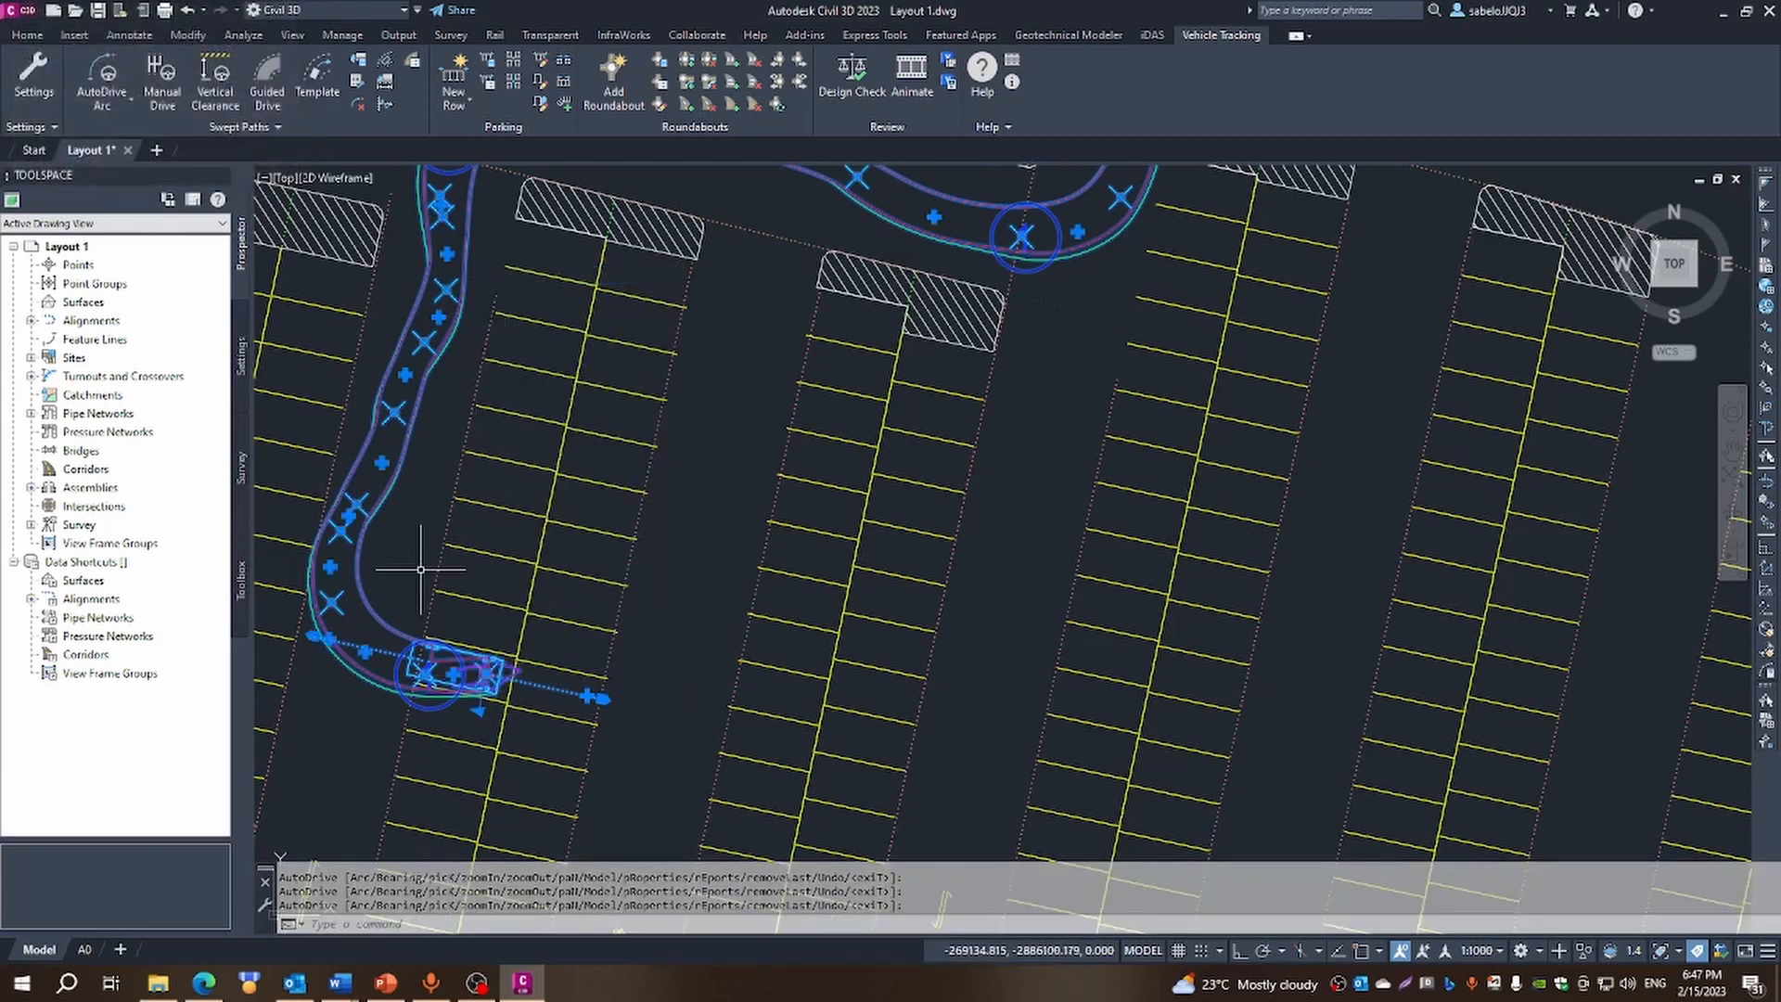
Begin a new AutoDrive path with the P - Passenger Car placed facing east in the aisle beneath the curved northern perimeter row
scroll(418, 565, "down", 2)
scroll(349, 647, "up", 4)
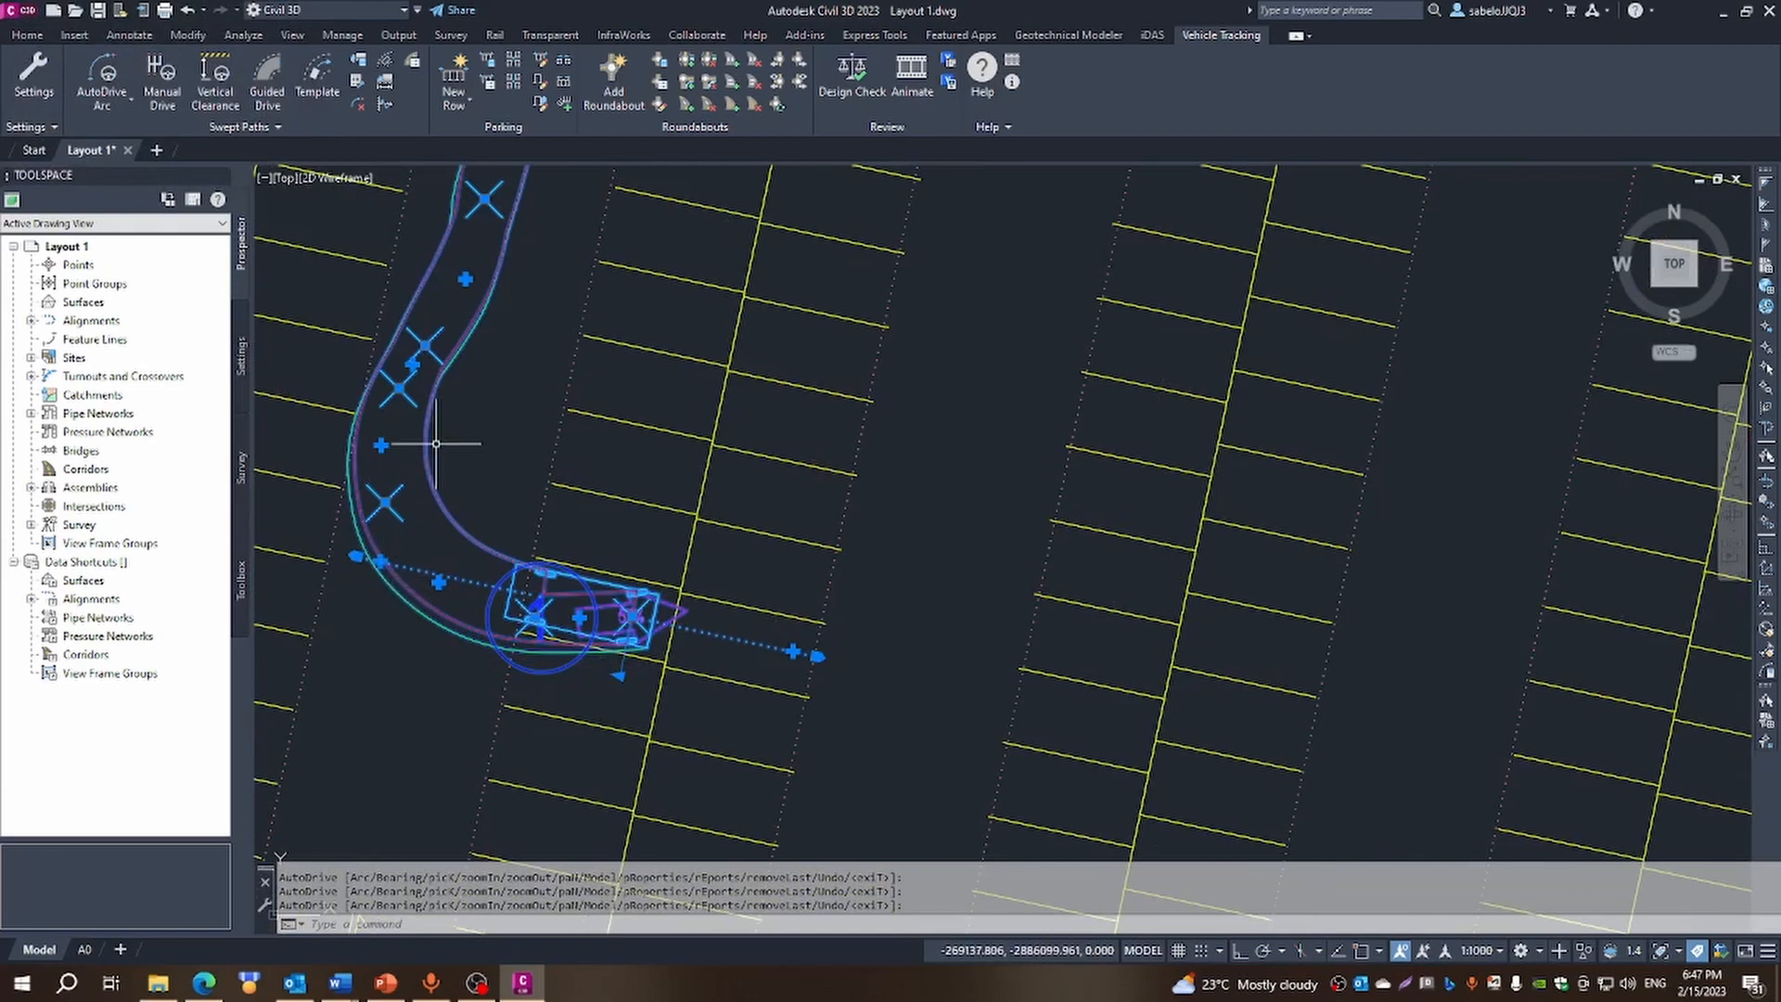
scroll(436, 444, "down", 2)
scroll(495, 321, "down", 2)
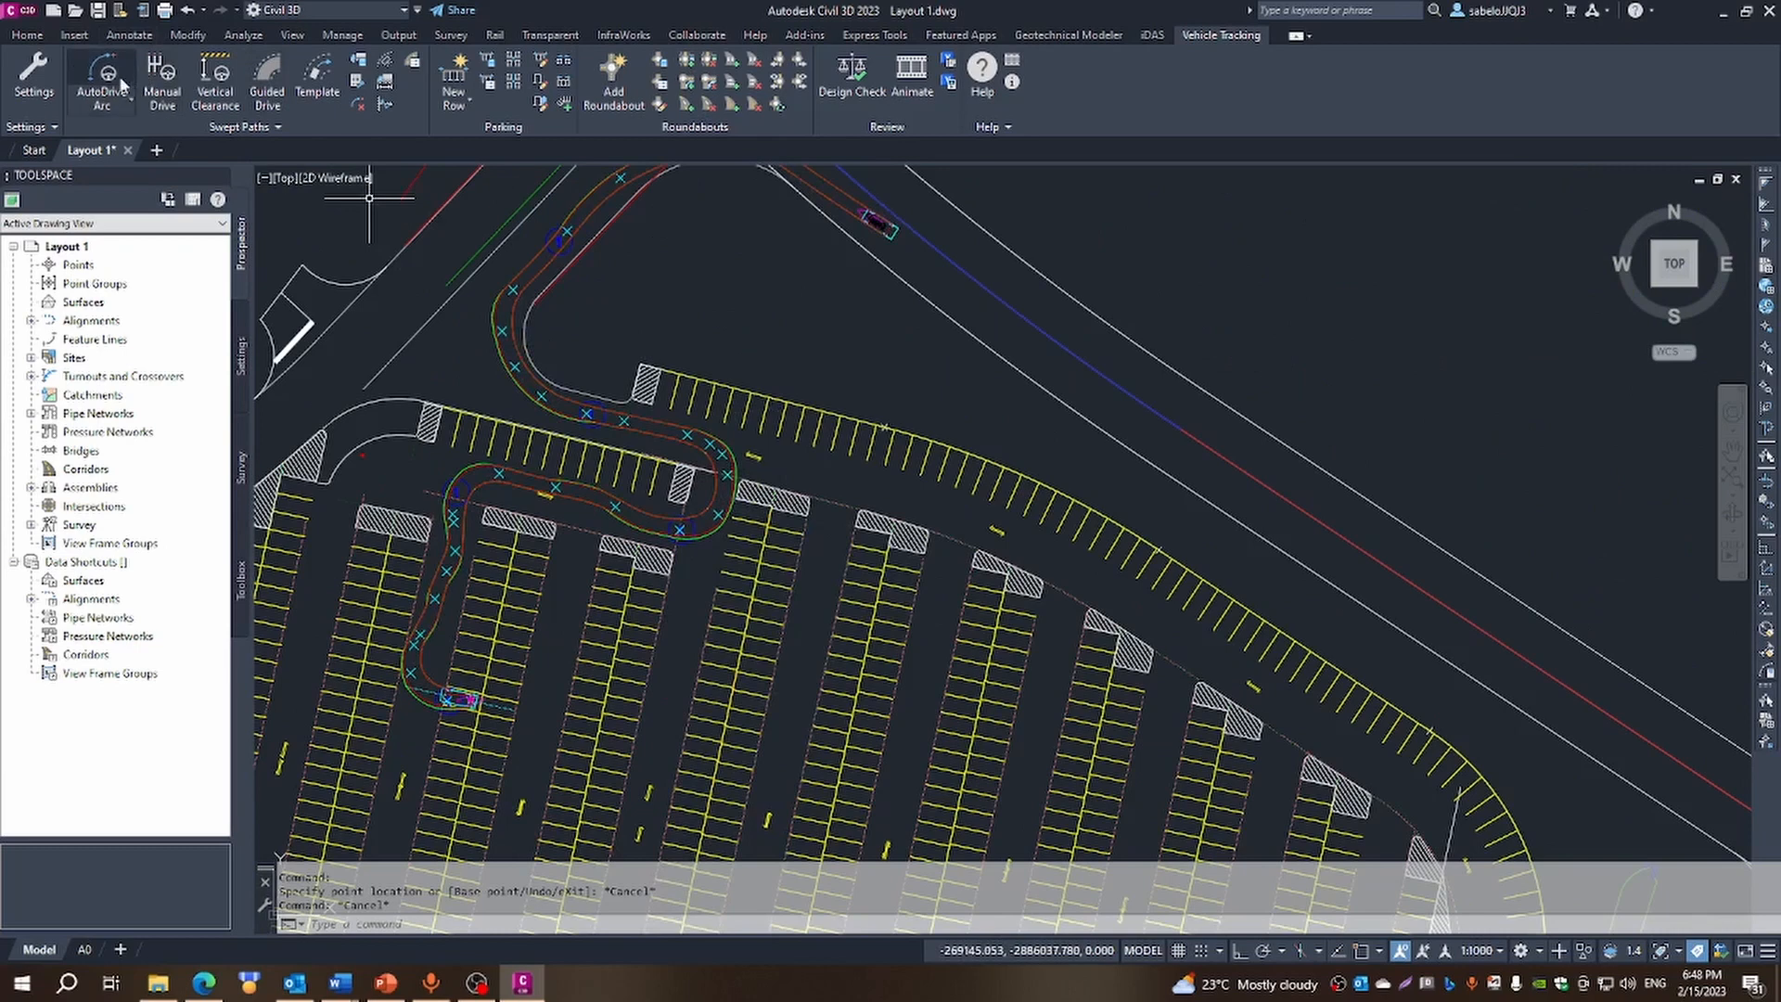
left_click(121, 84)
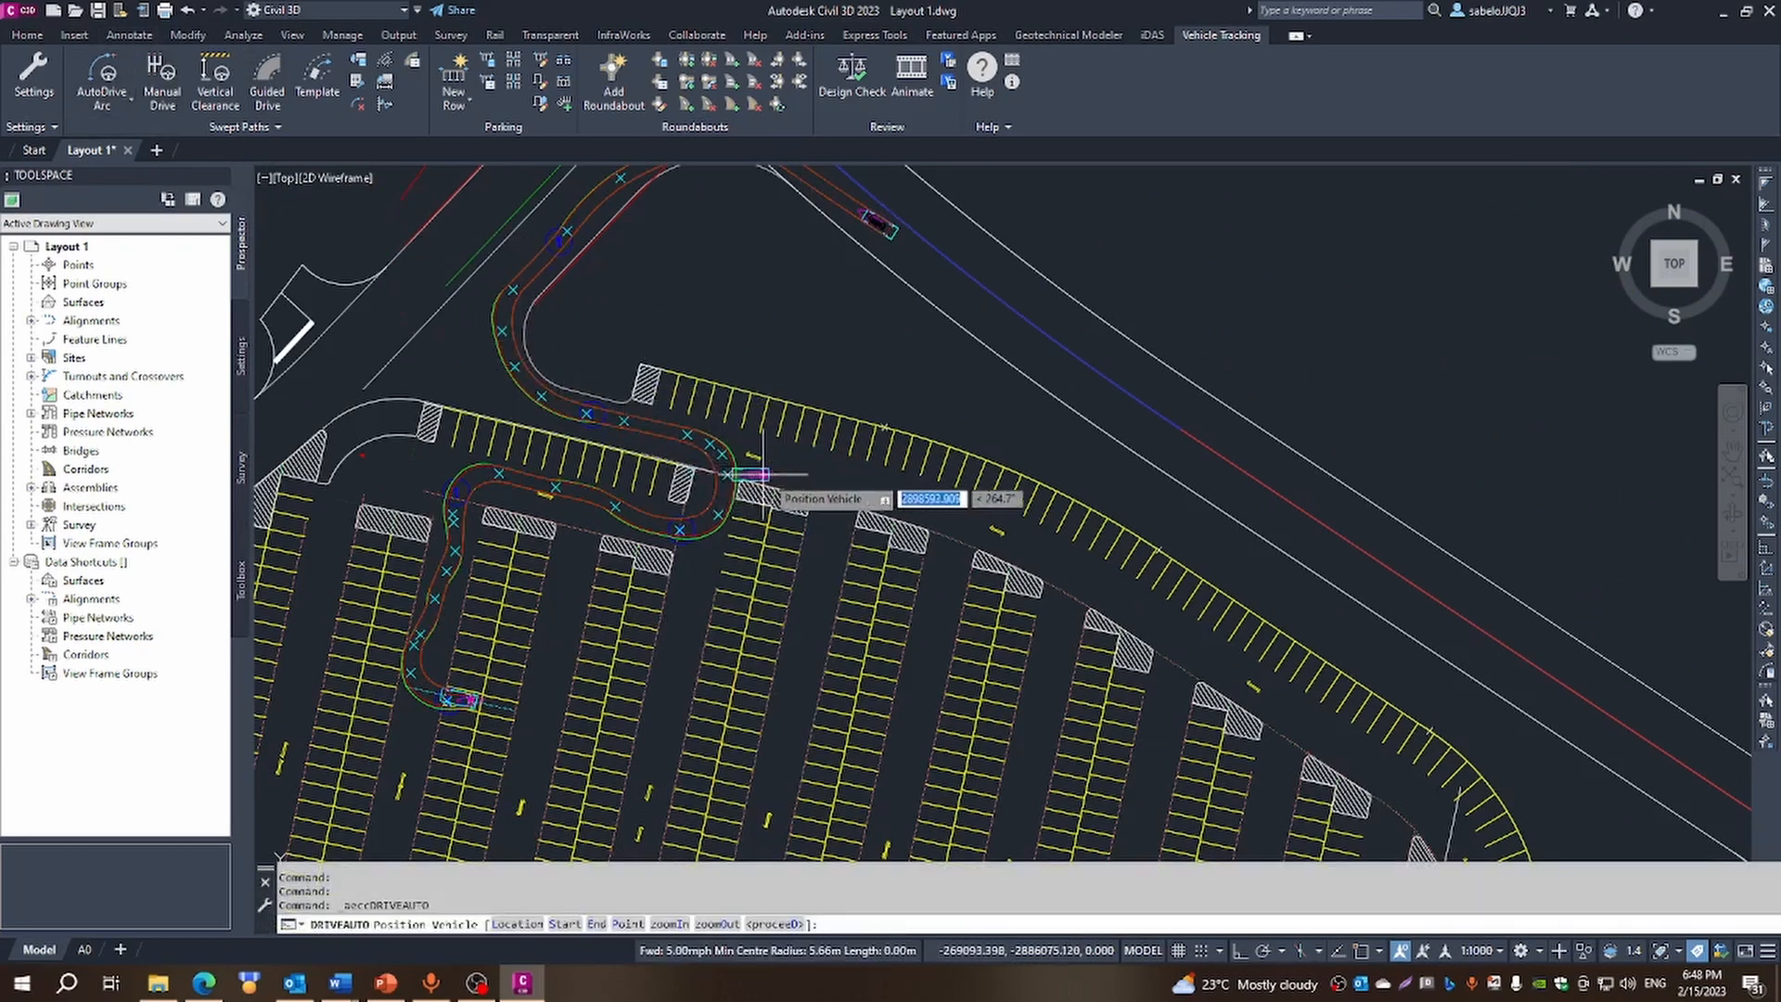
left_click(777, 450)
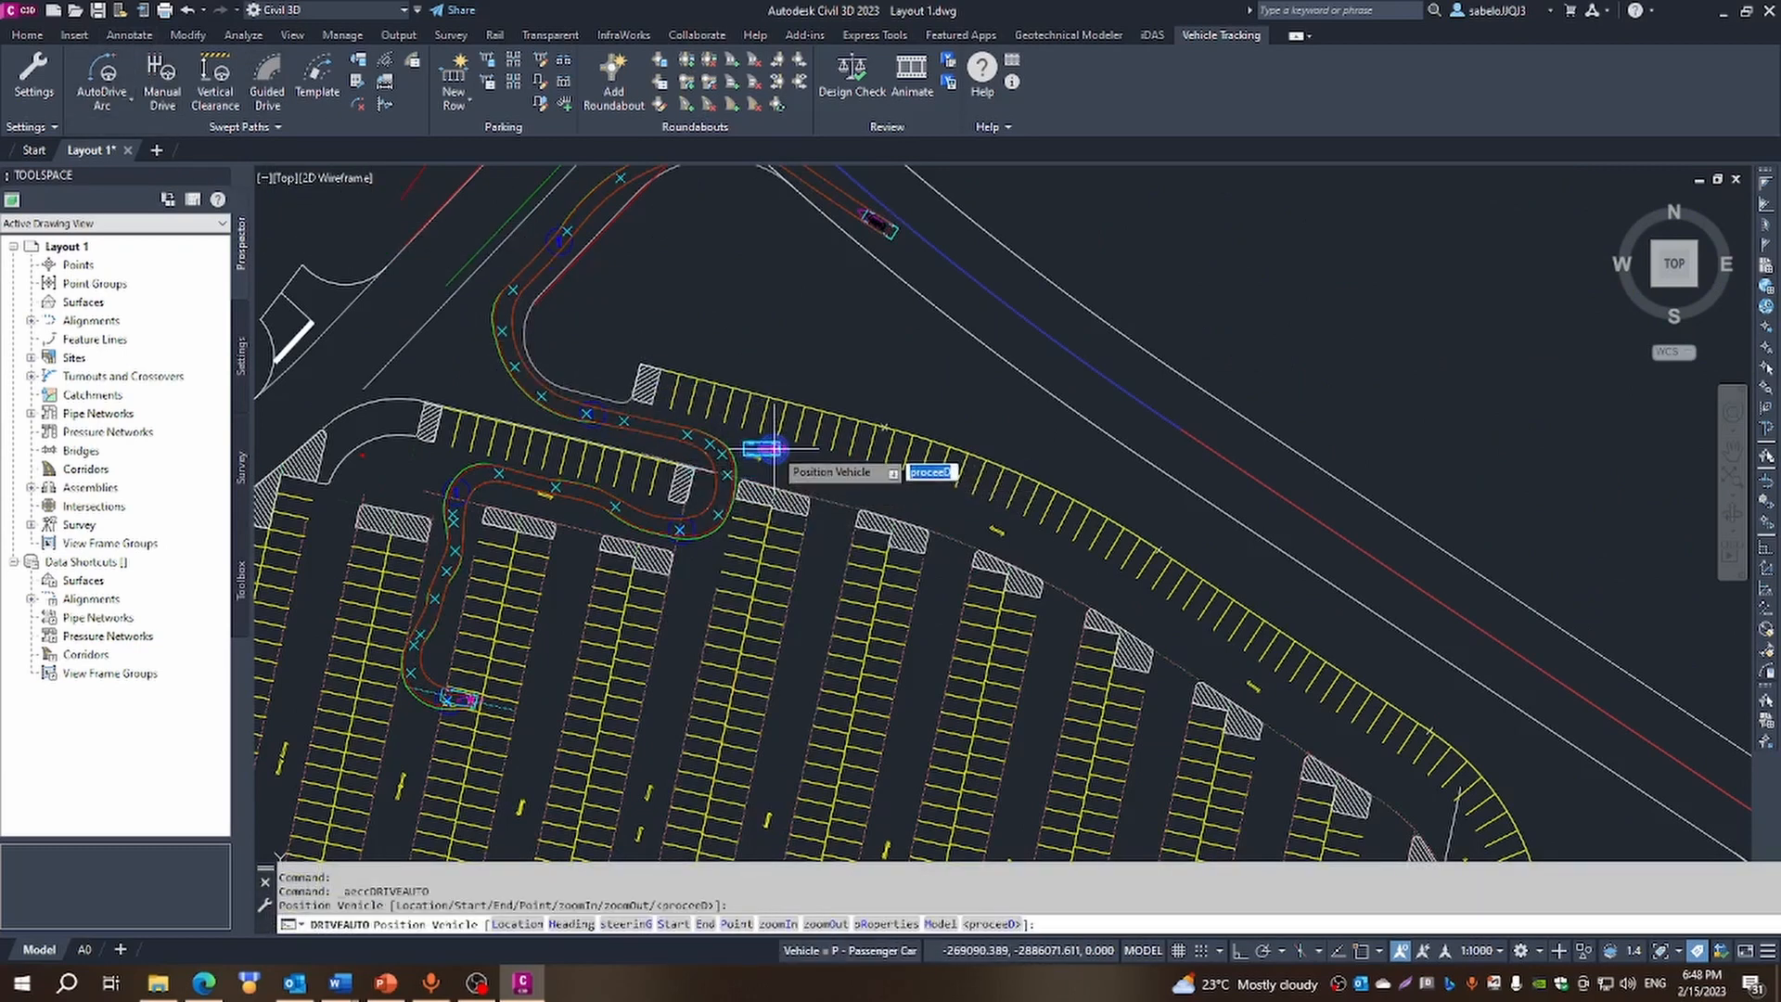
key("Return")
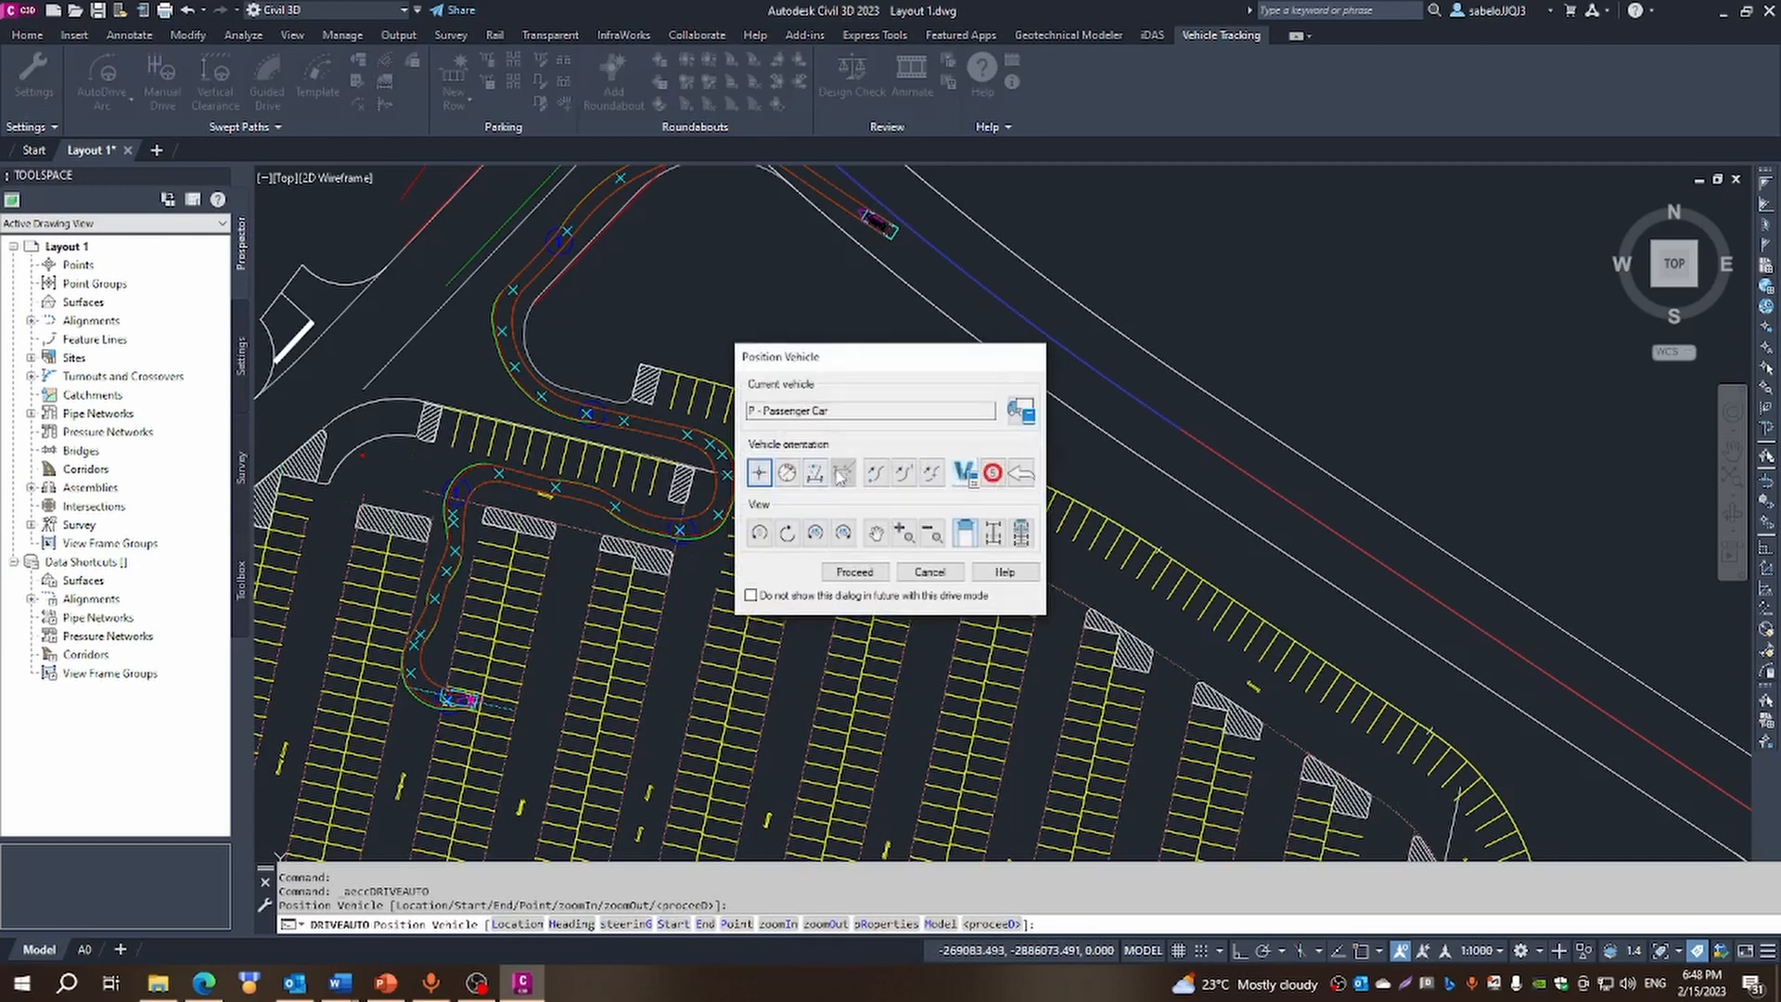
left_click(854, 573)
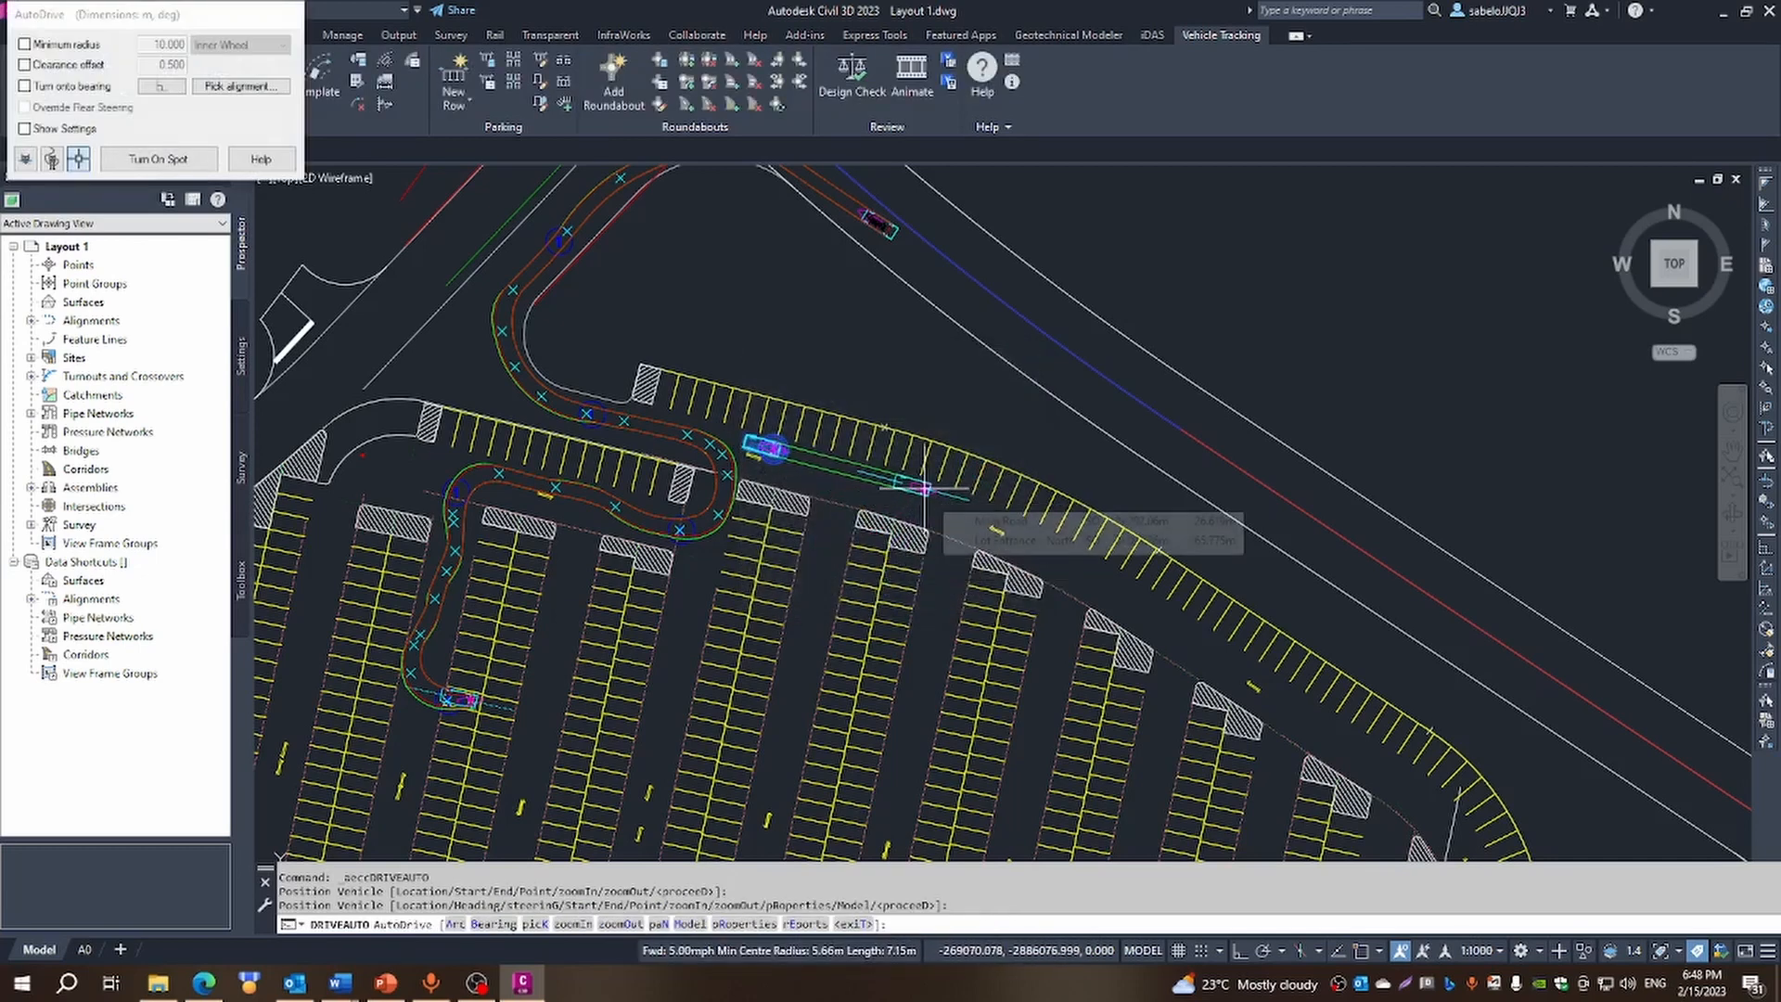
Drive the car southeast along the curved aisle beside the perimeter row, up to the bend at the lot's eastern corner
left_click(925, 487)
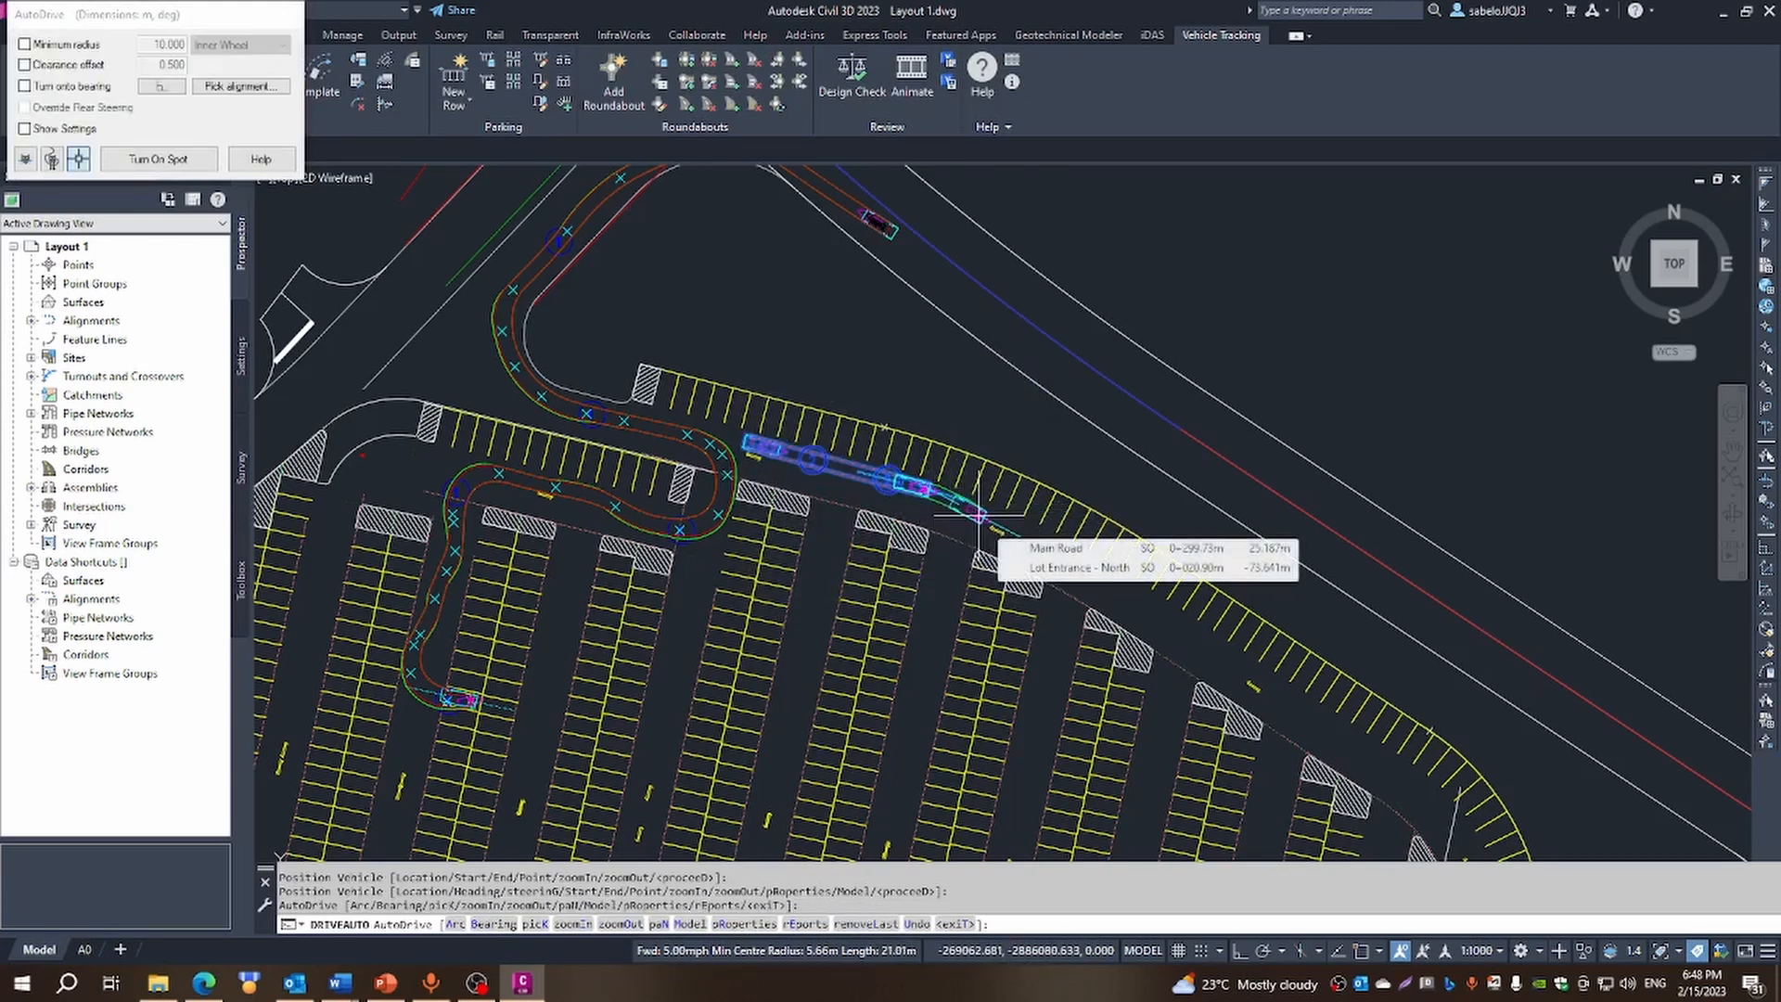
left_click(998, 520)
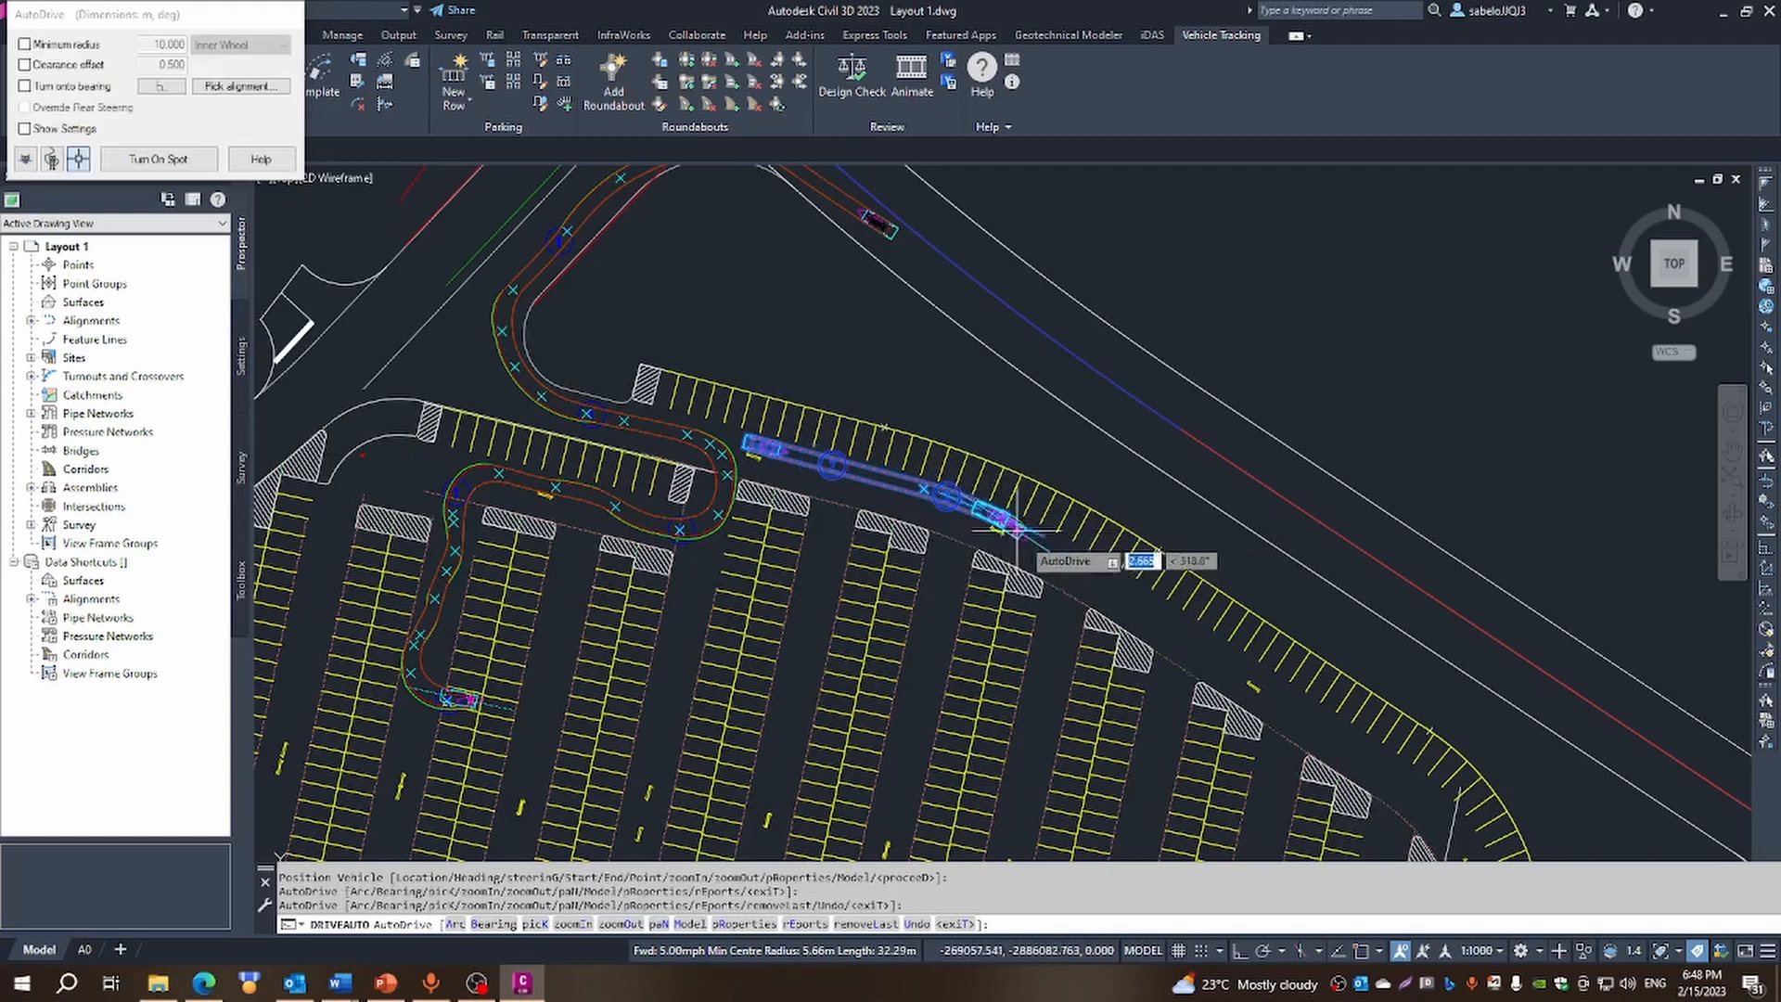
left_click(1125, 585)
scroll(1125, 584, "down", 5)
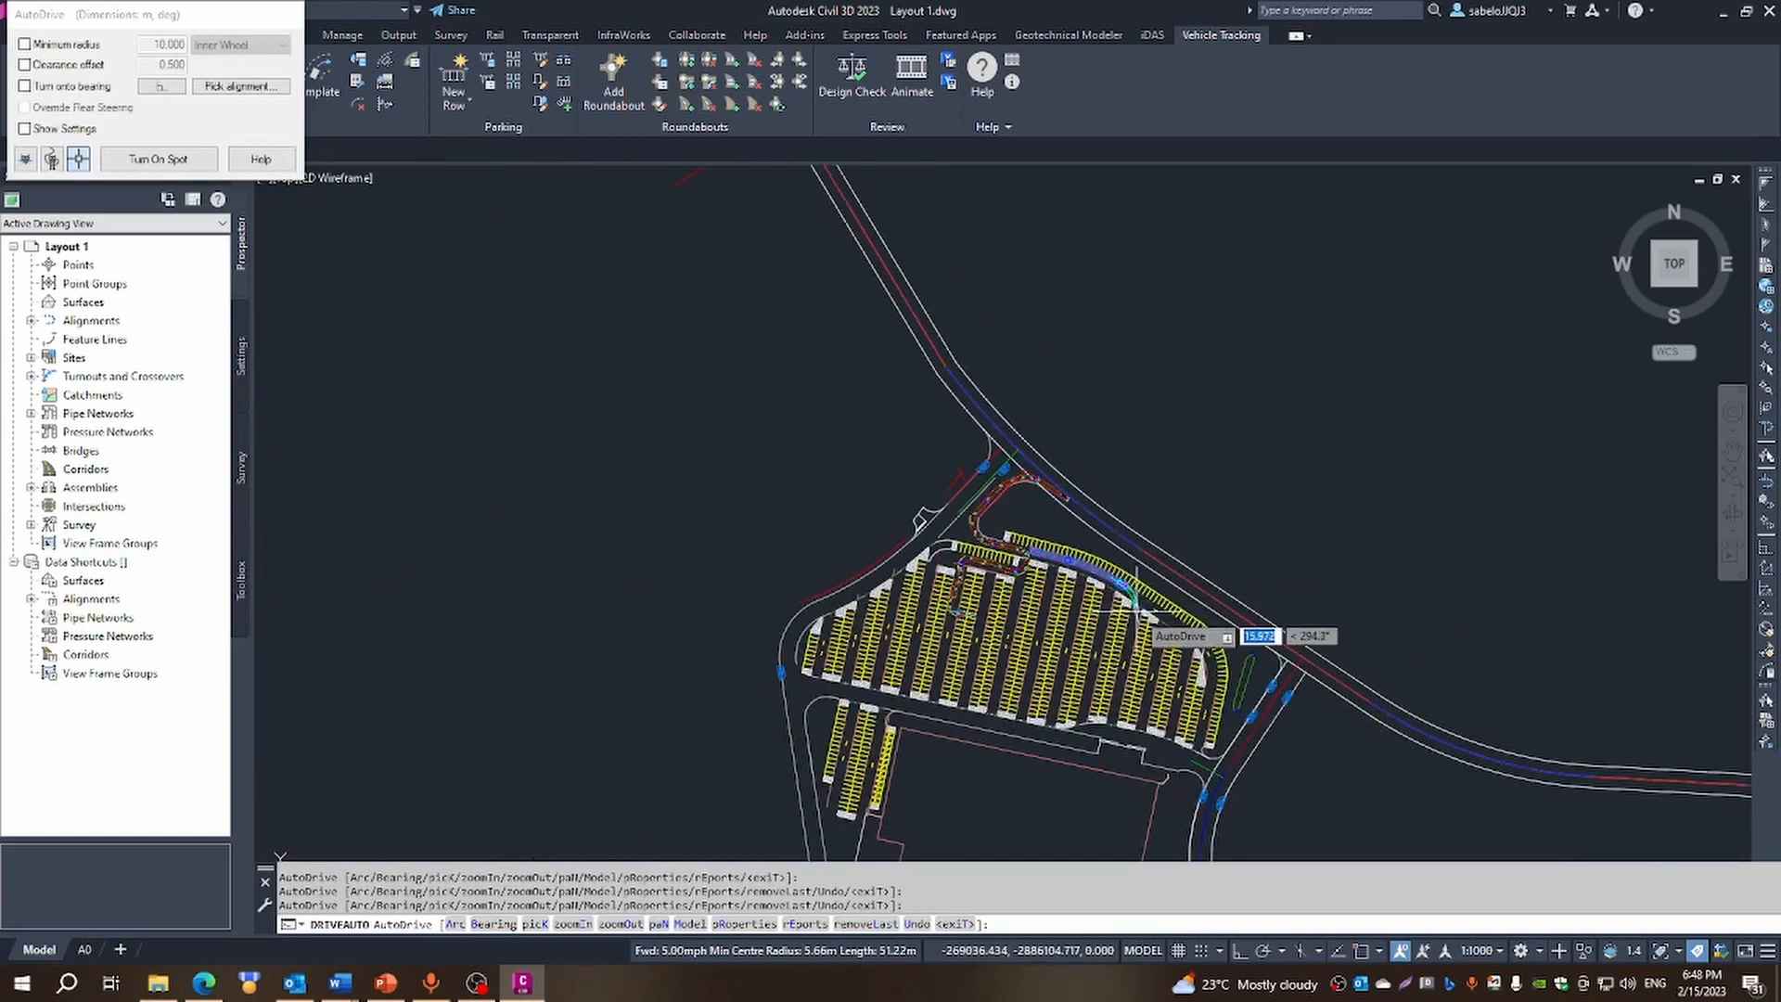
scroll(1167, 616, "up", 5)
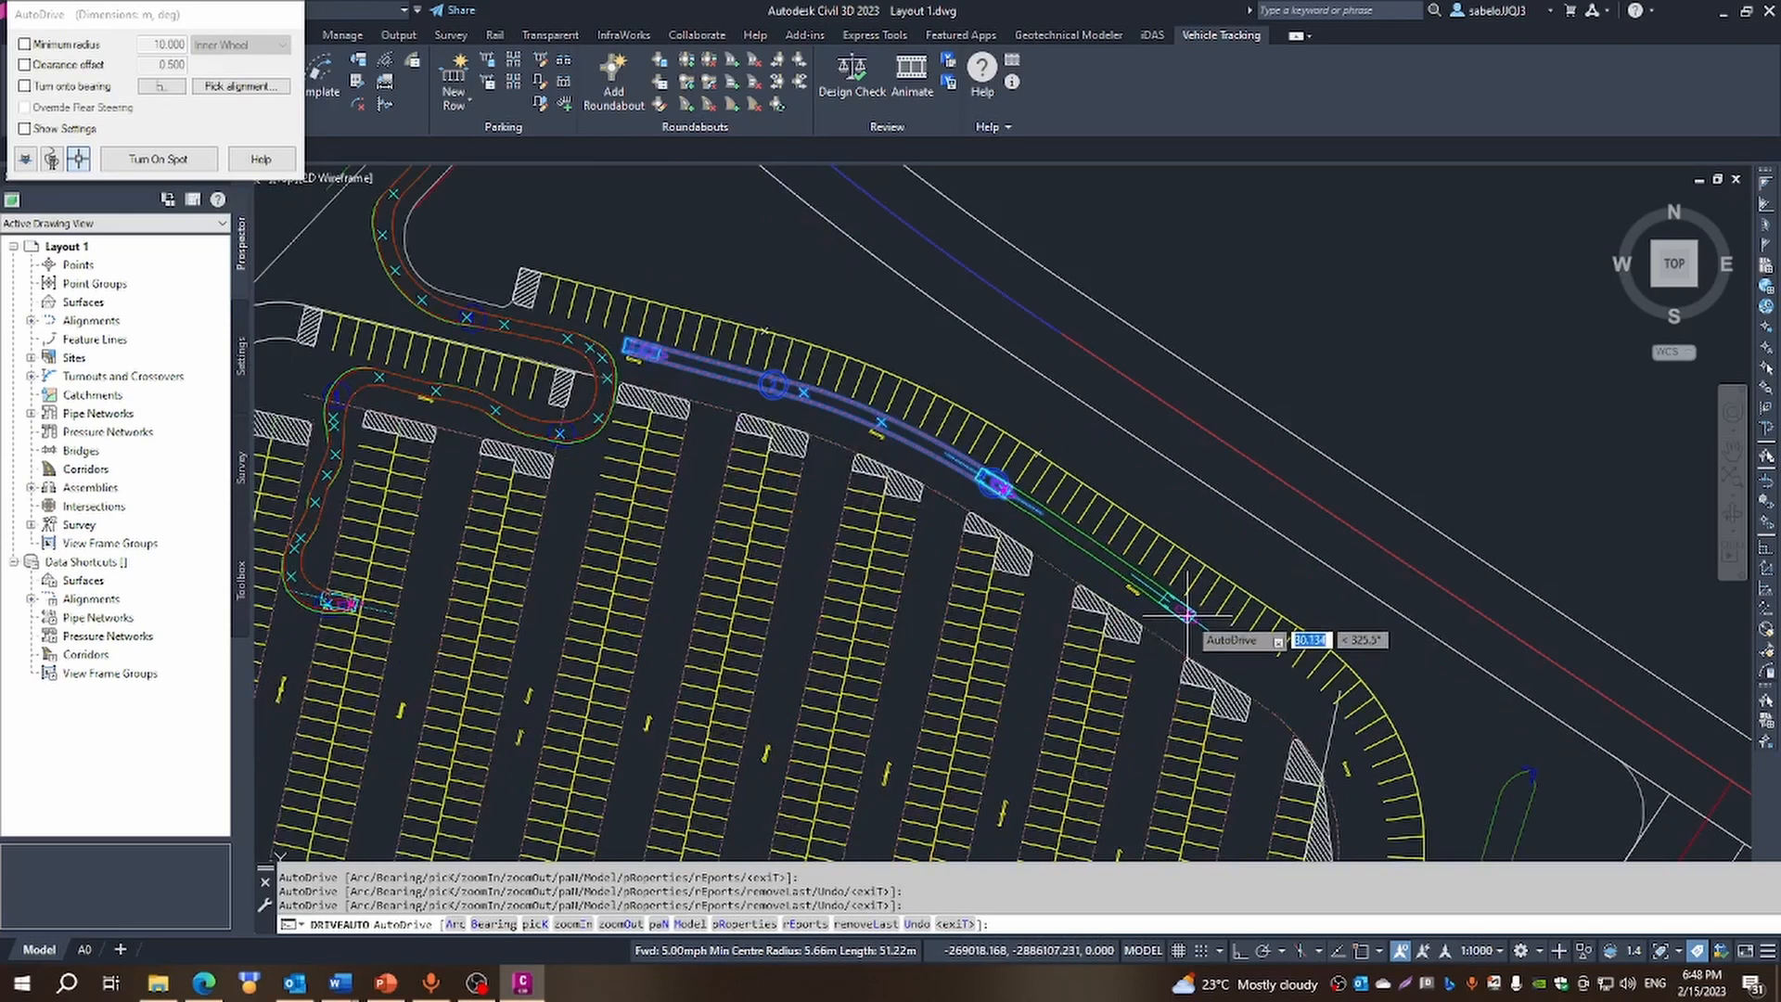
left_click(1188, 616)
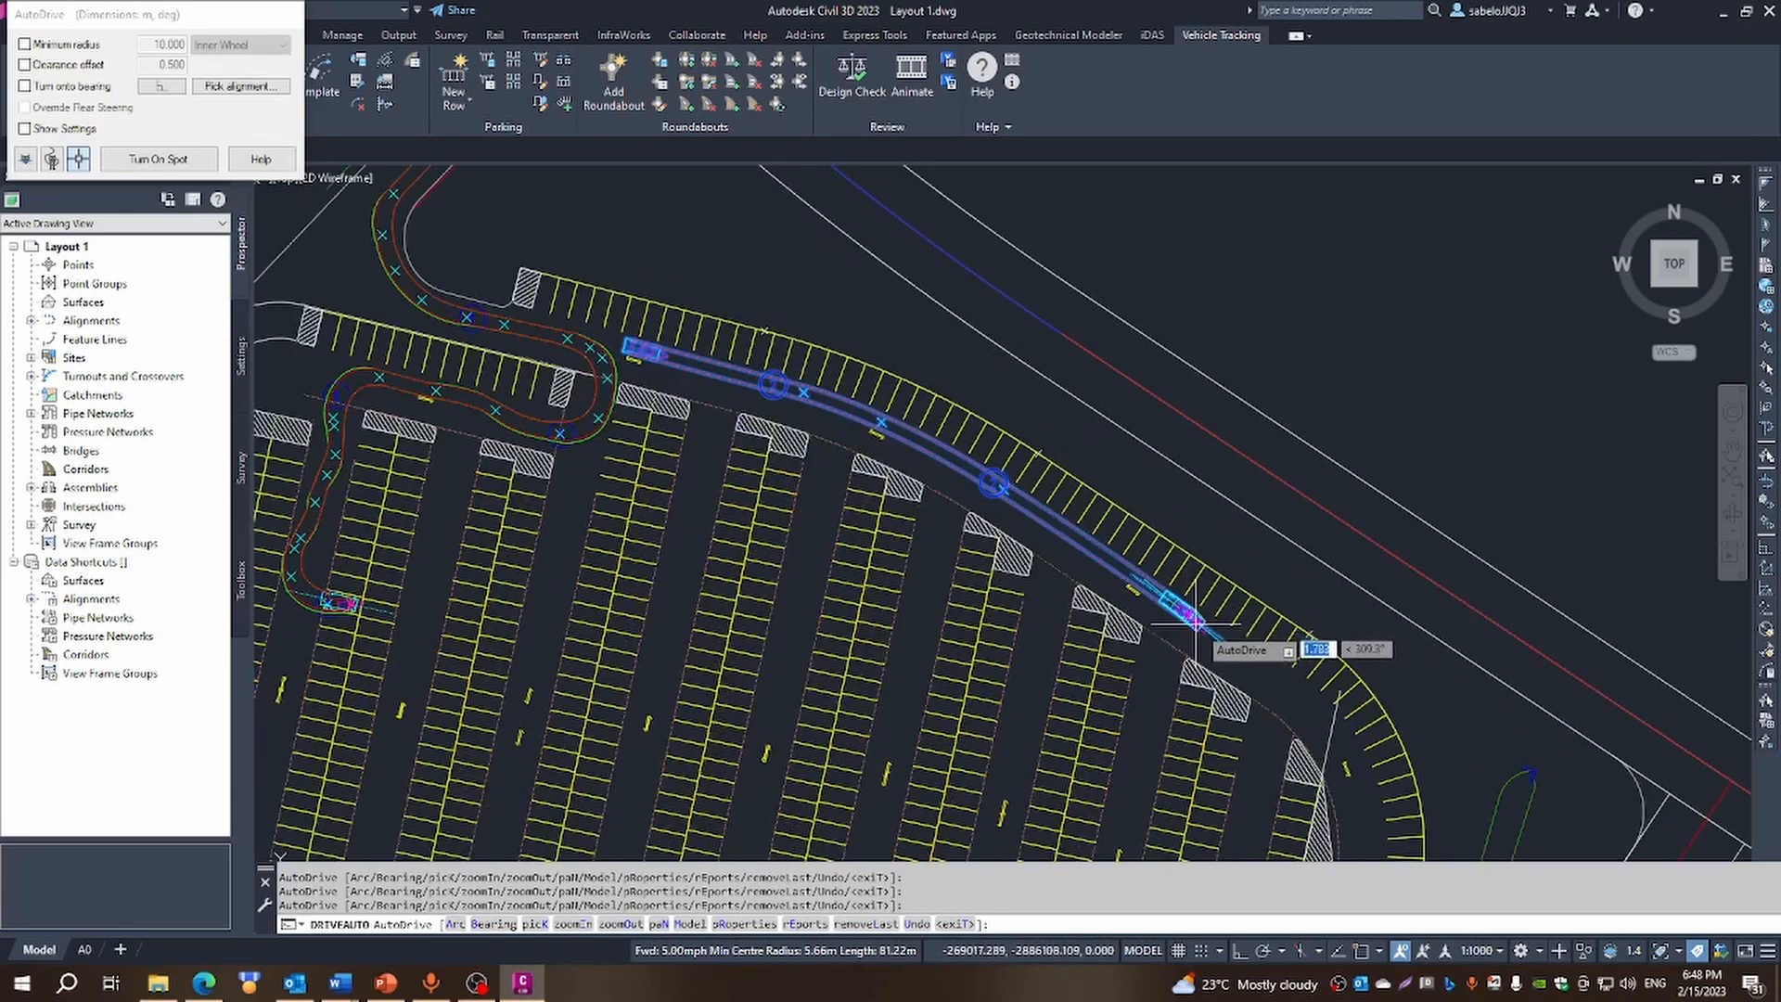
left_click(1309, 695)
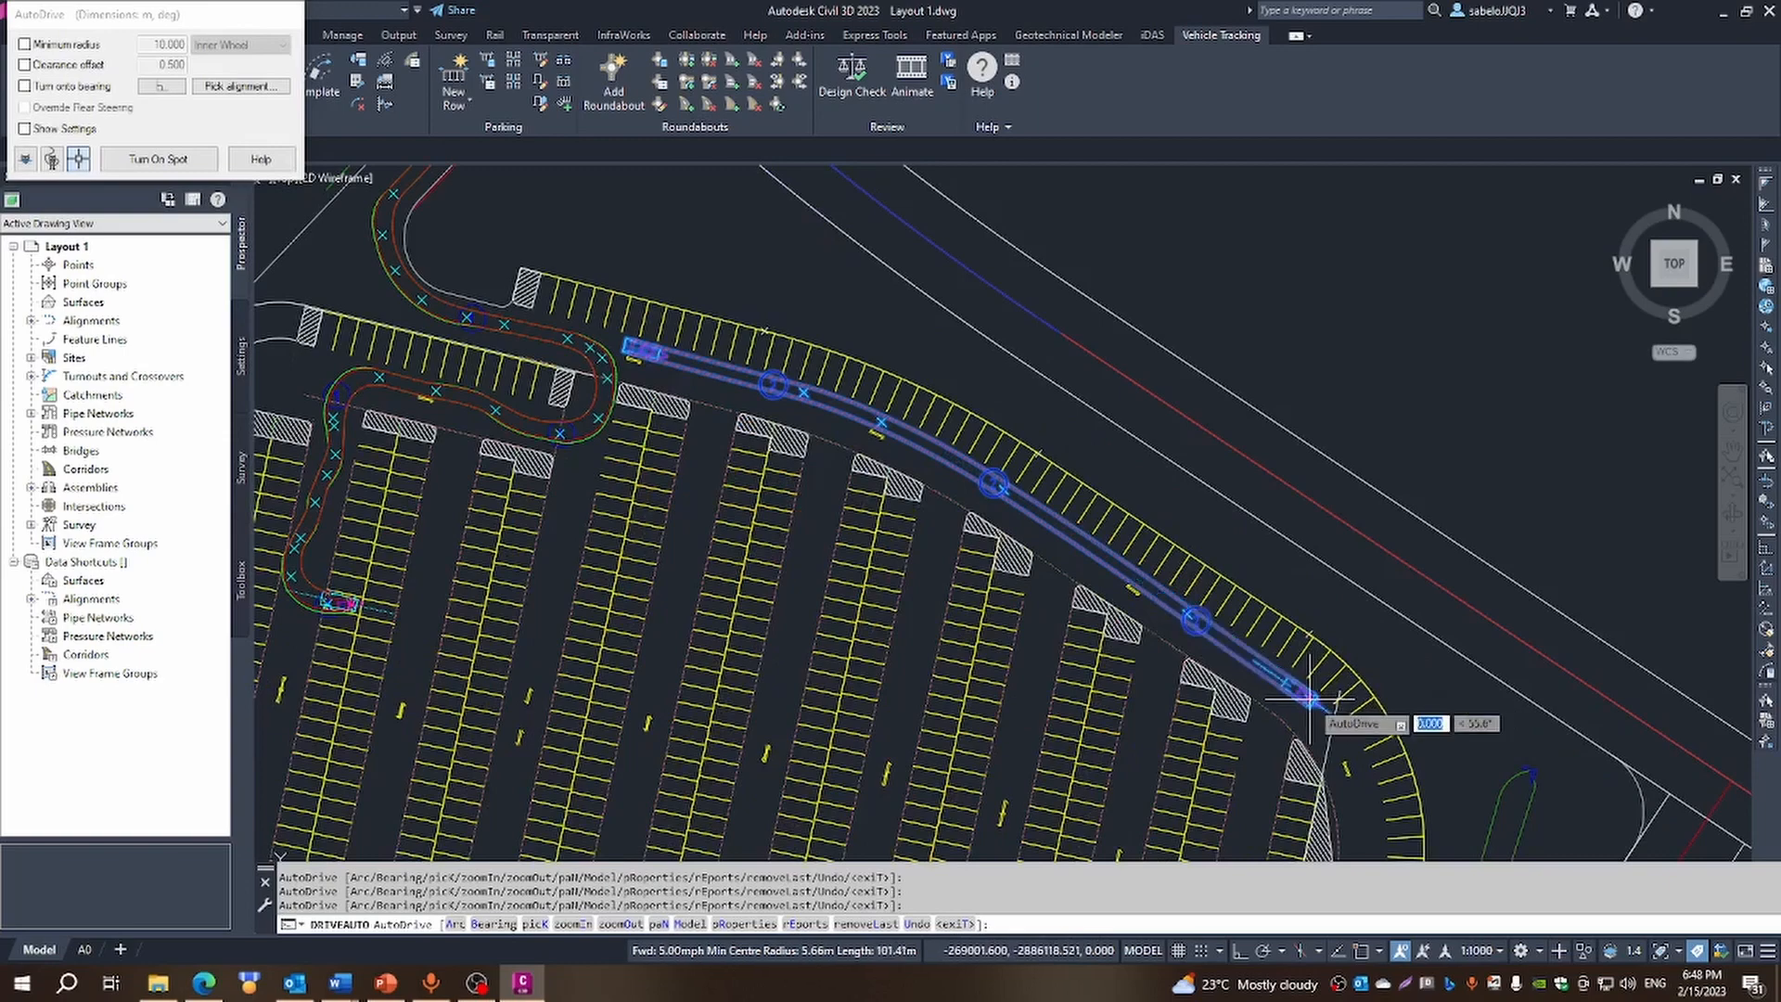
Steer the car around the eastern bend and south down the aisle beside the outer row to its southern end
scroll(1306, 700, "down", 4)
scroll(1312, 715, "up", 5)
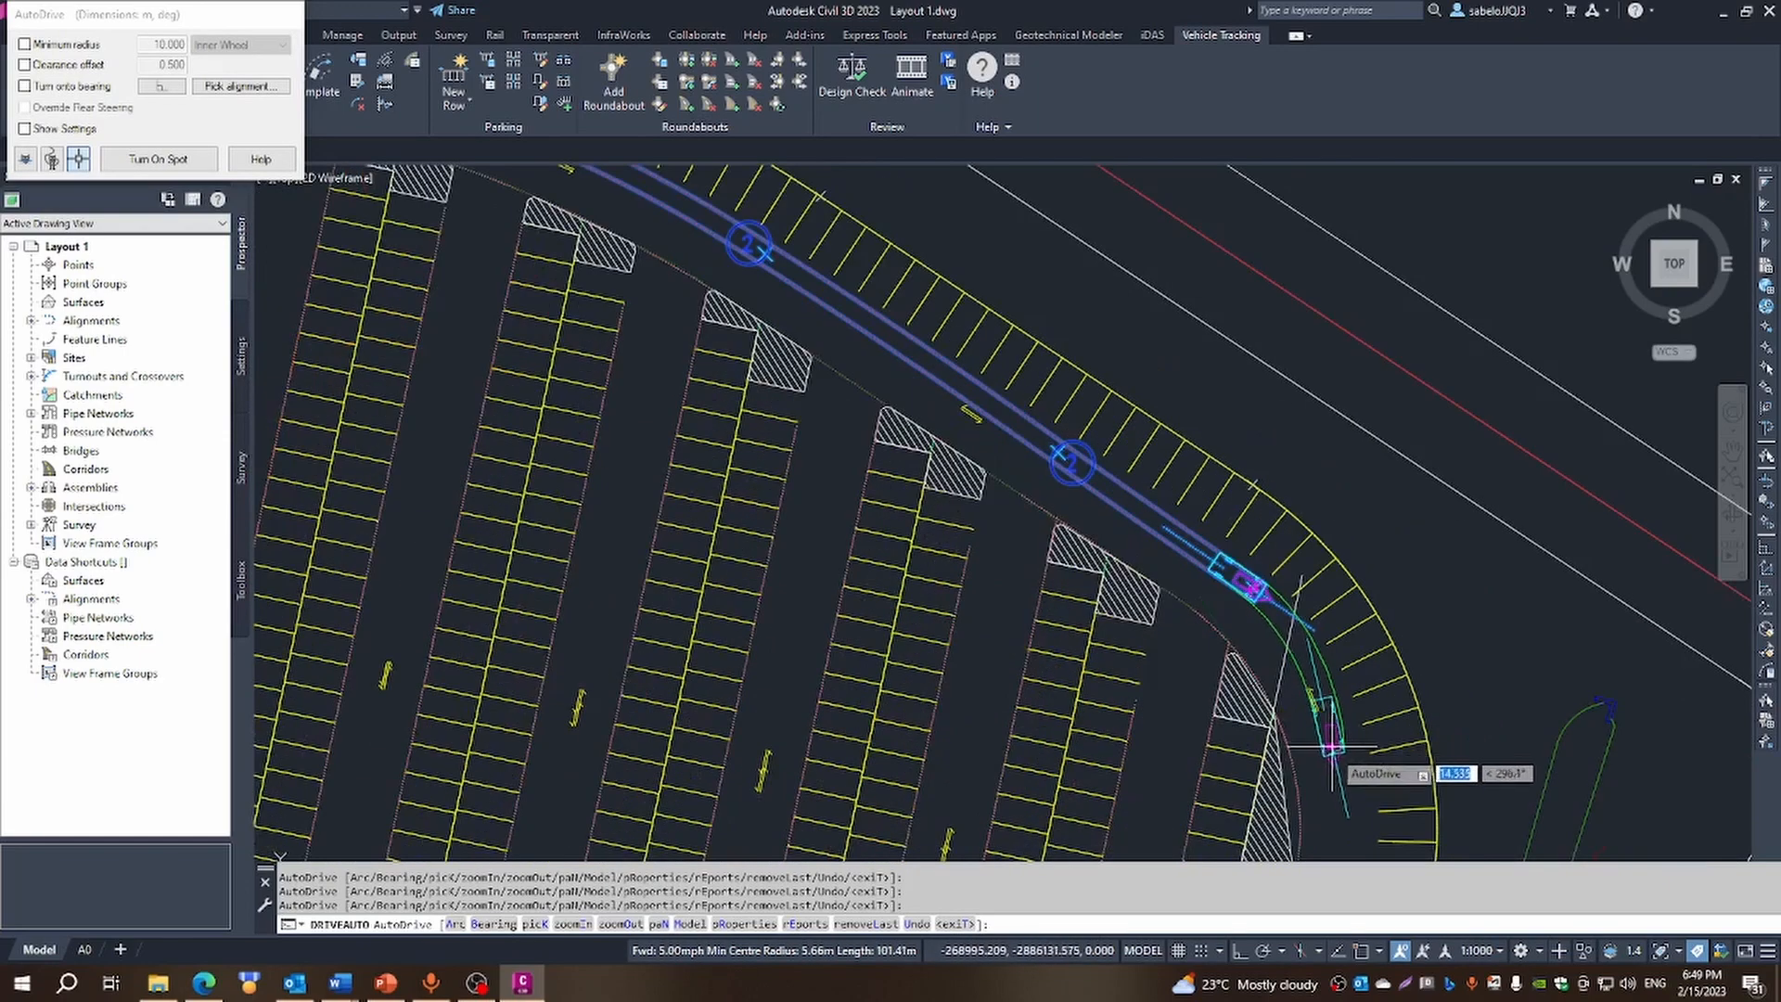
left_click(1352, 787)
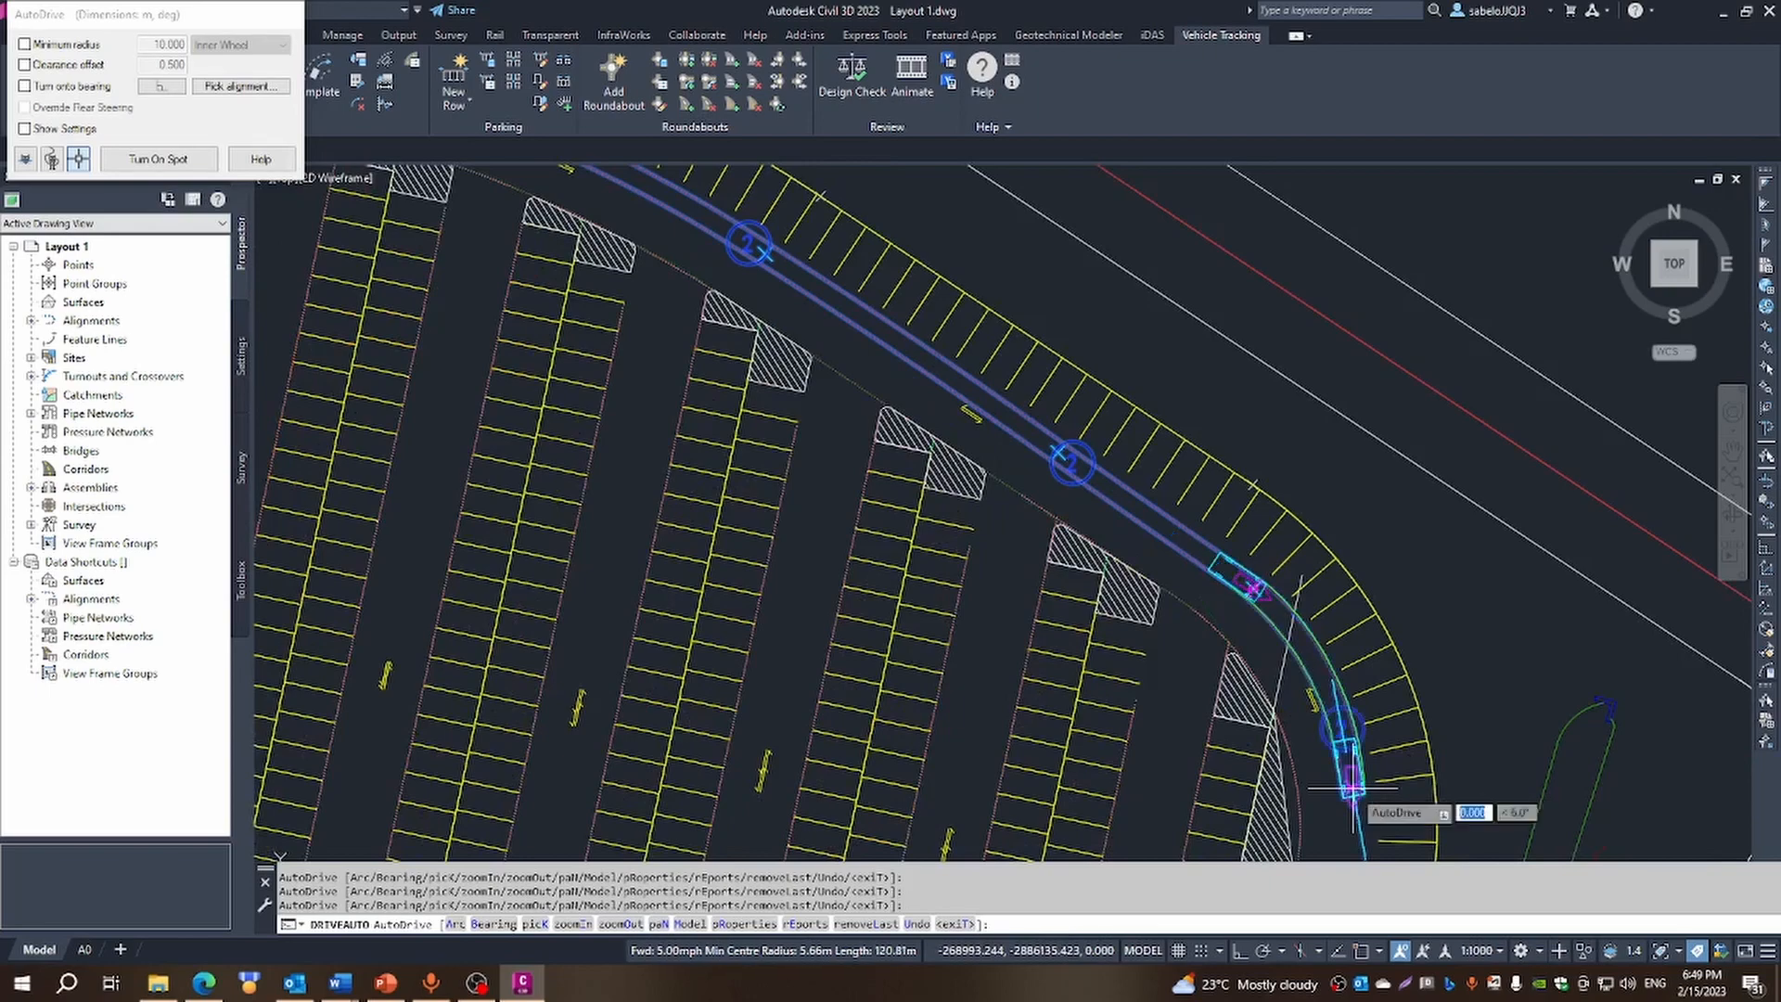
scroll(1350, 789, "down", 4)
scroll(1353, 826, "up", 3)
scroll(1355, 846, "up", 3)
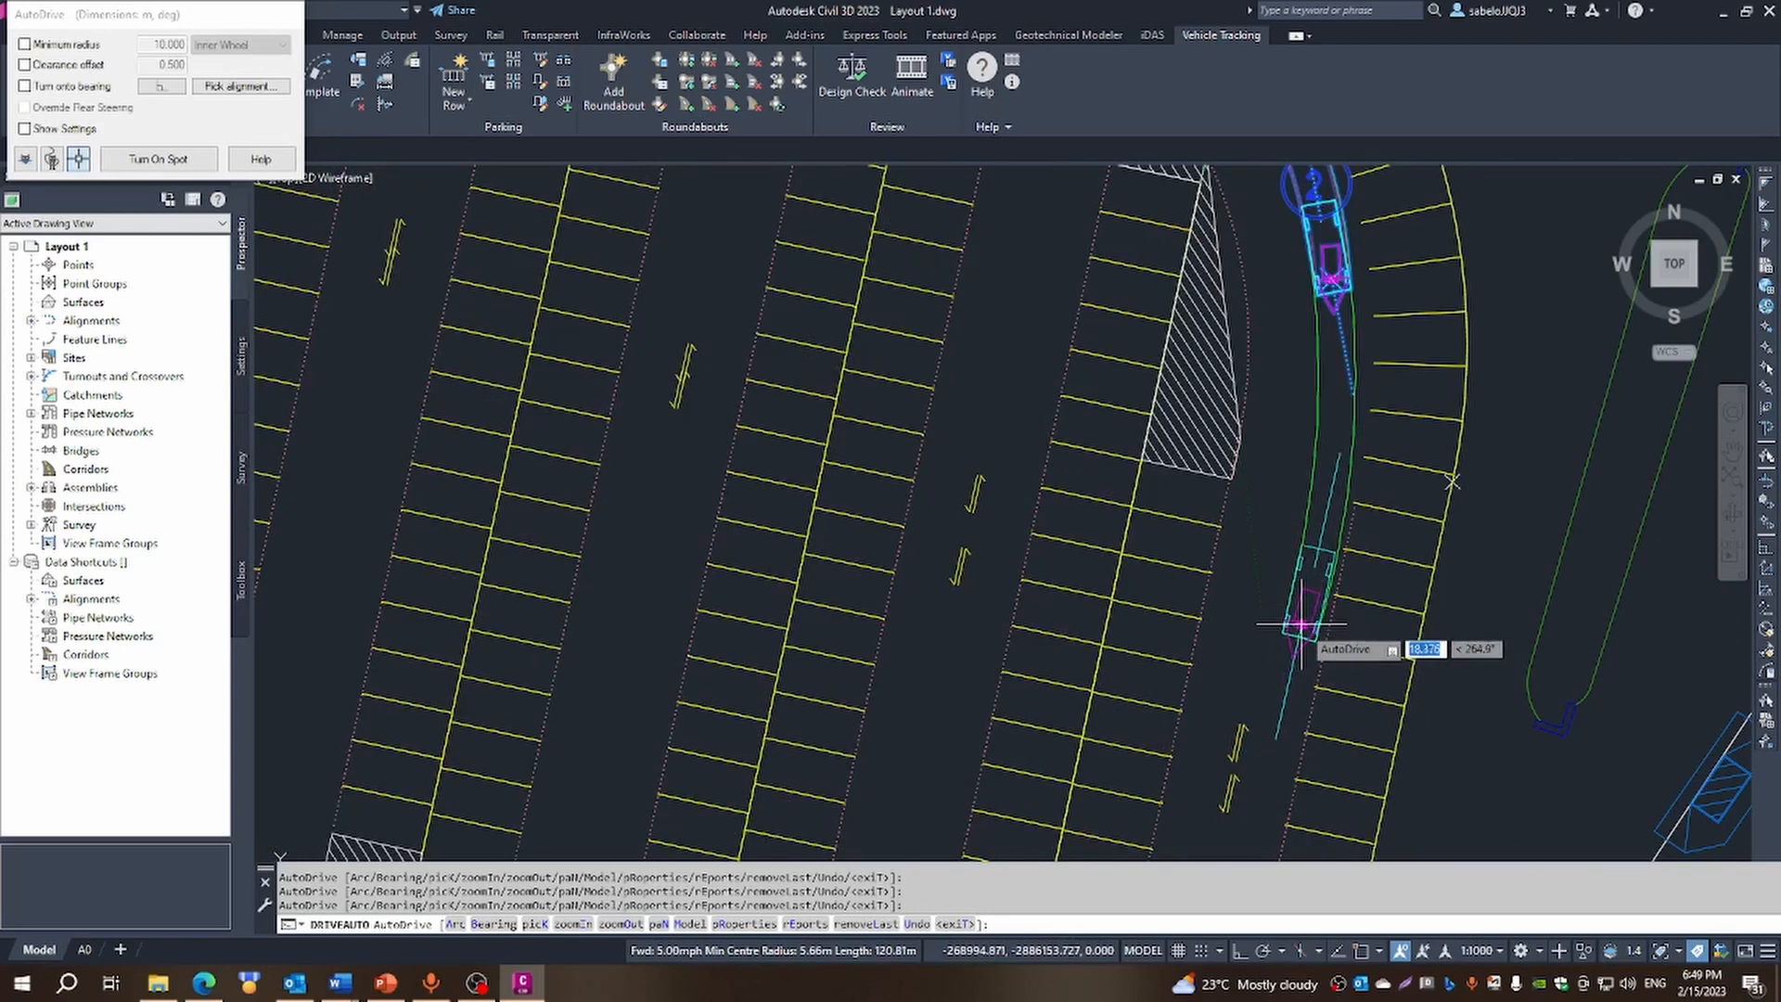
left_click(1300, 625)
scroll(1304, 659, "down", 3)
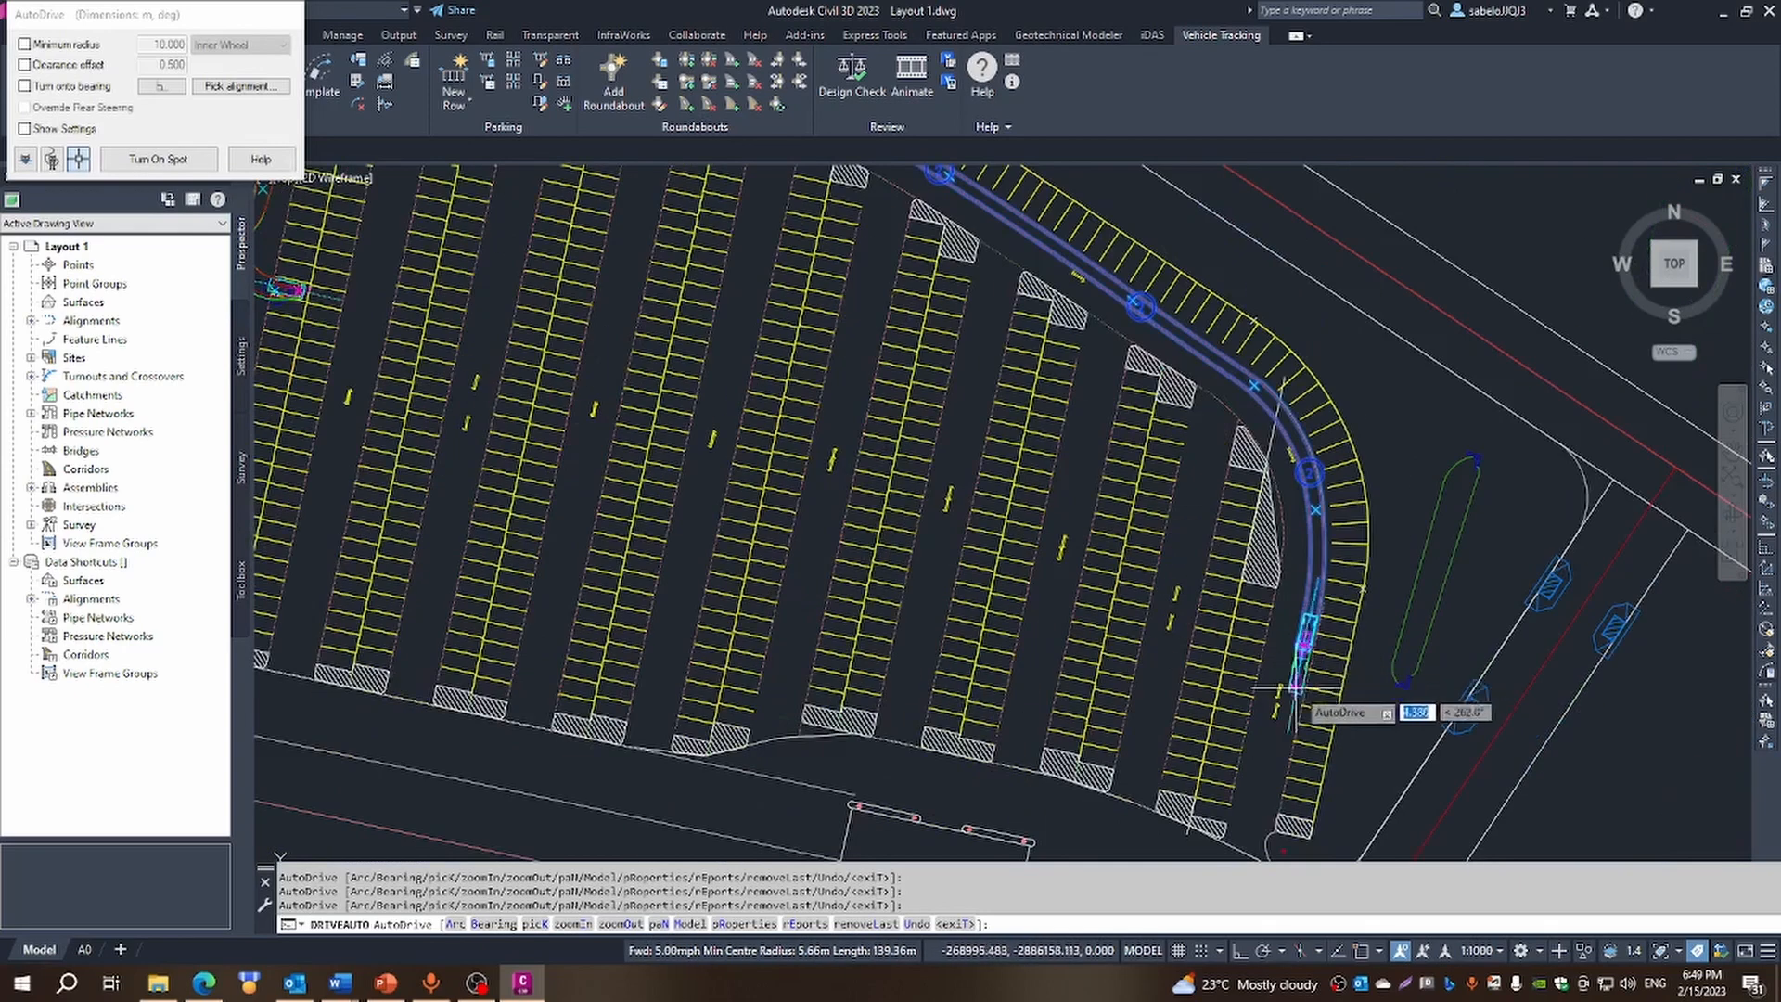
scroll(1279, 796, "up", 3)
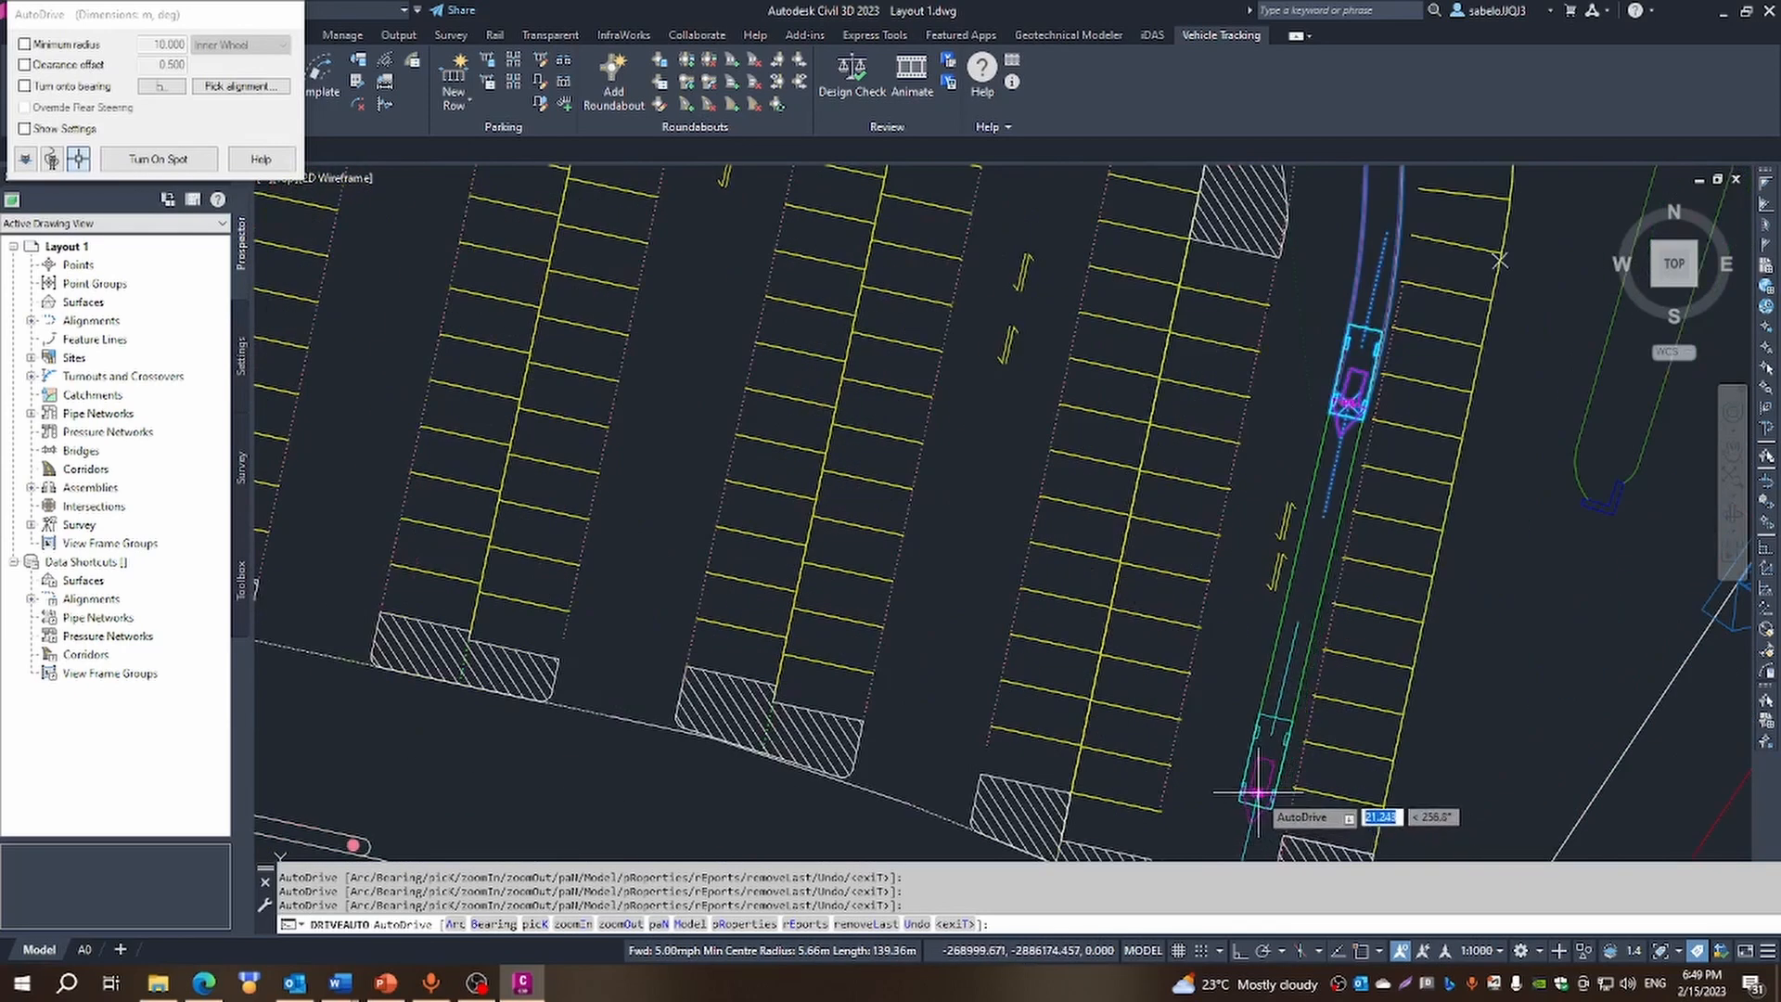
scroll(1257, 791, "down", 3)
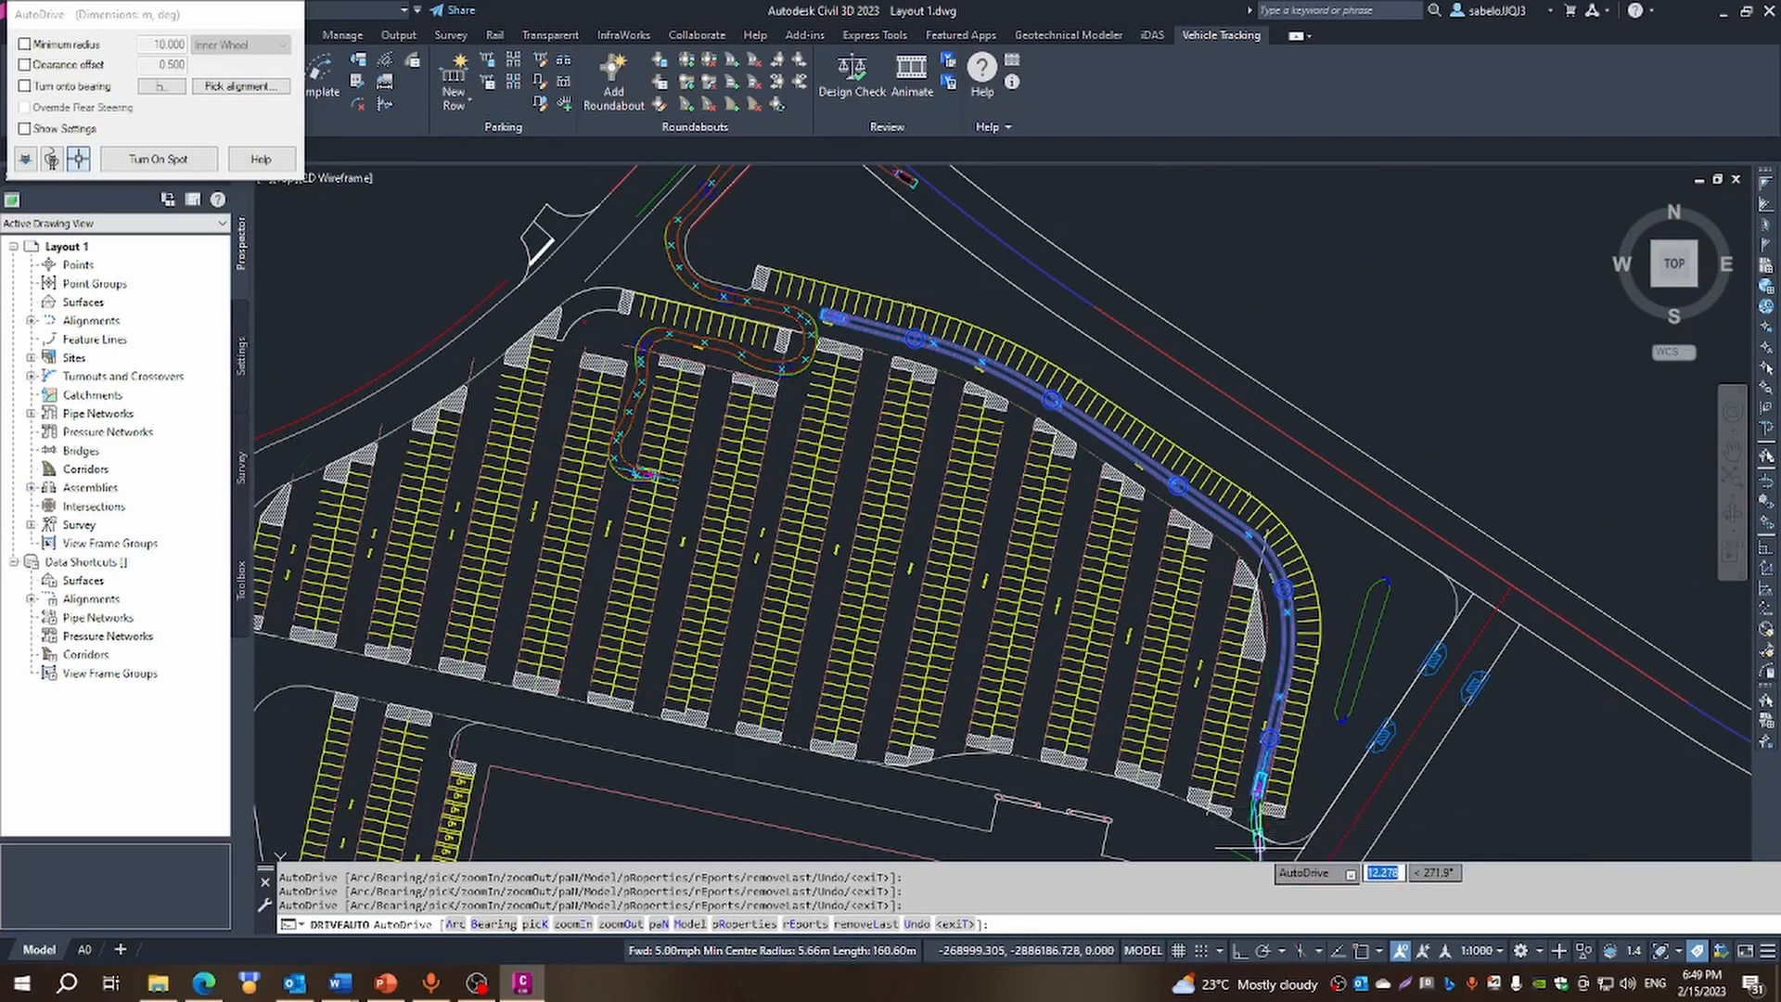
Take the car out between the southern hatched end islands and turn it east around the rounded kerb toward the side road
scroll(1259, 792, "up", 4)
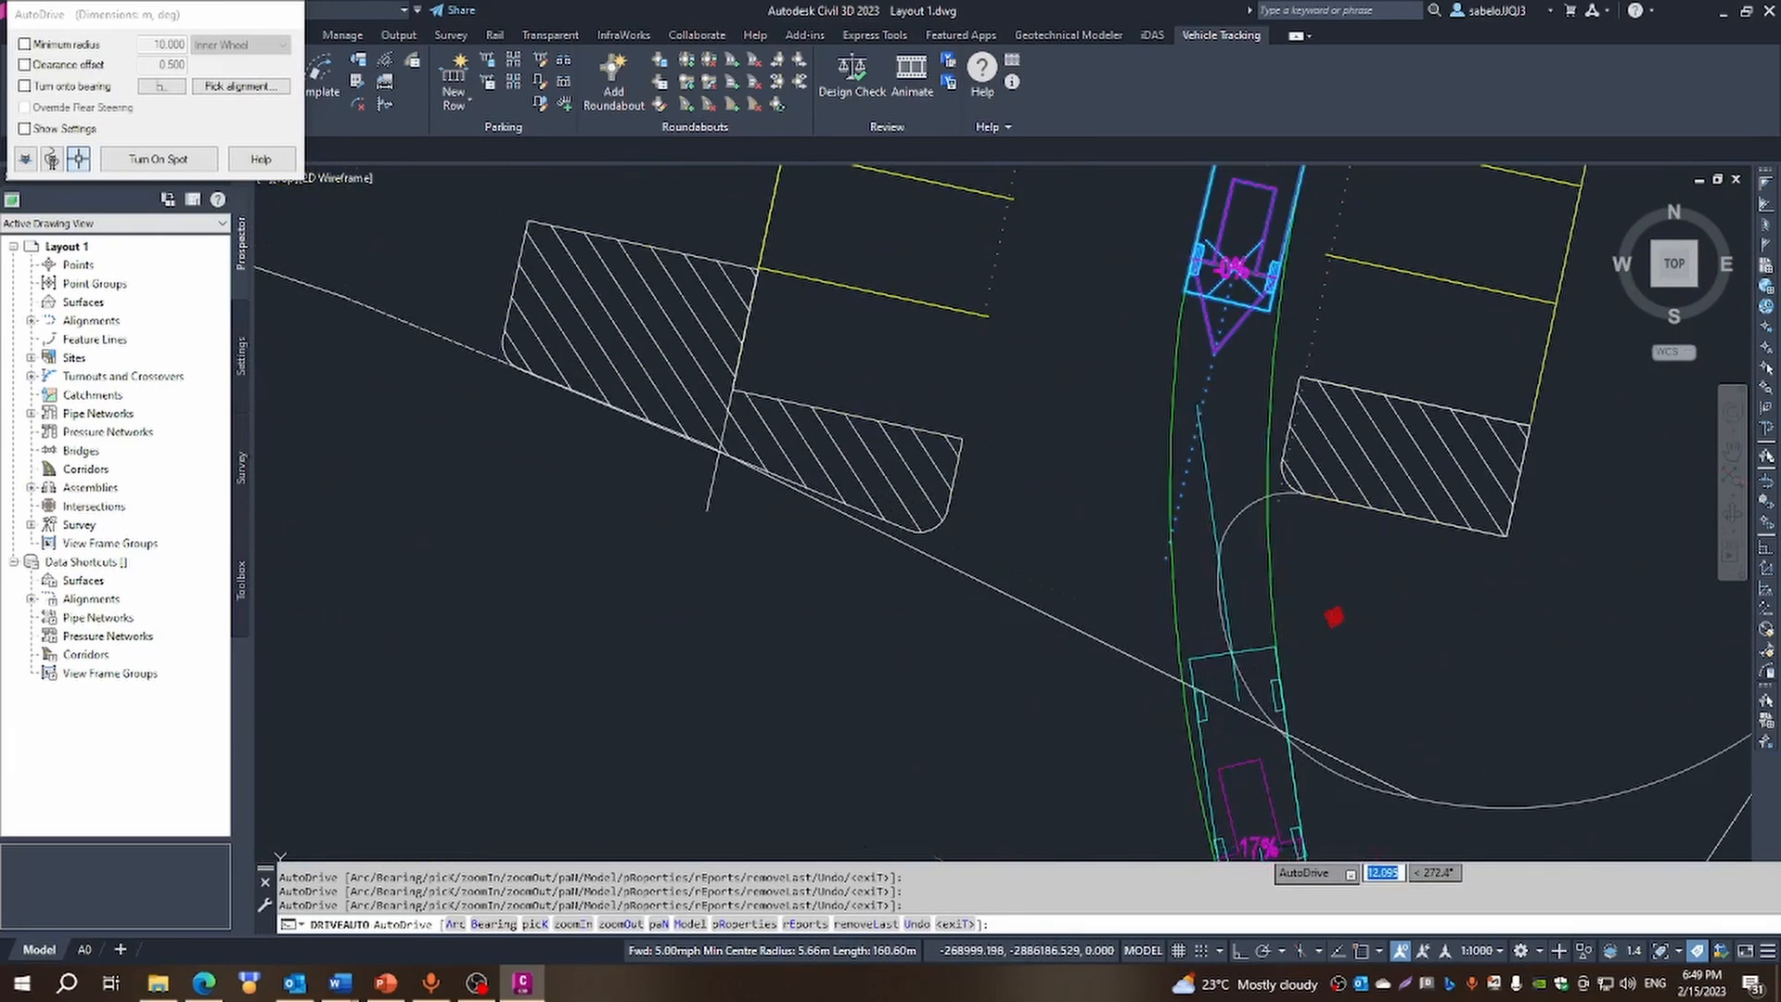
left_click(1131, 587)
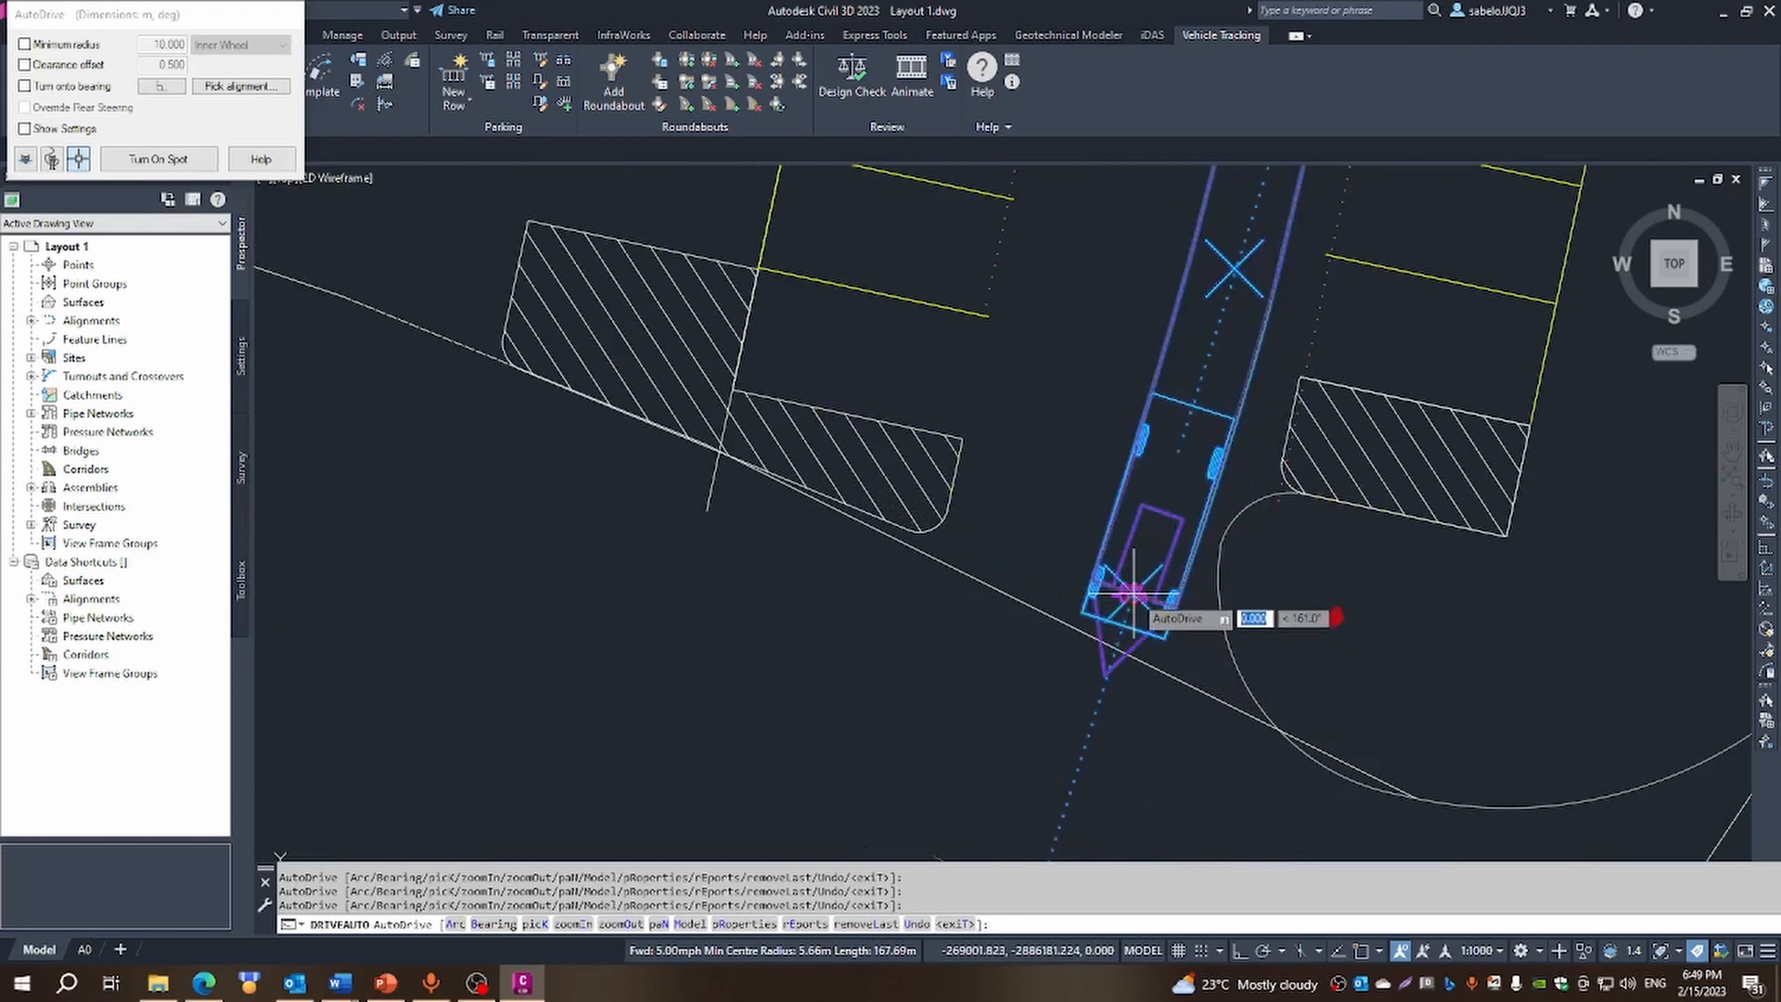
left_click(1150, 673)
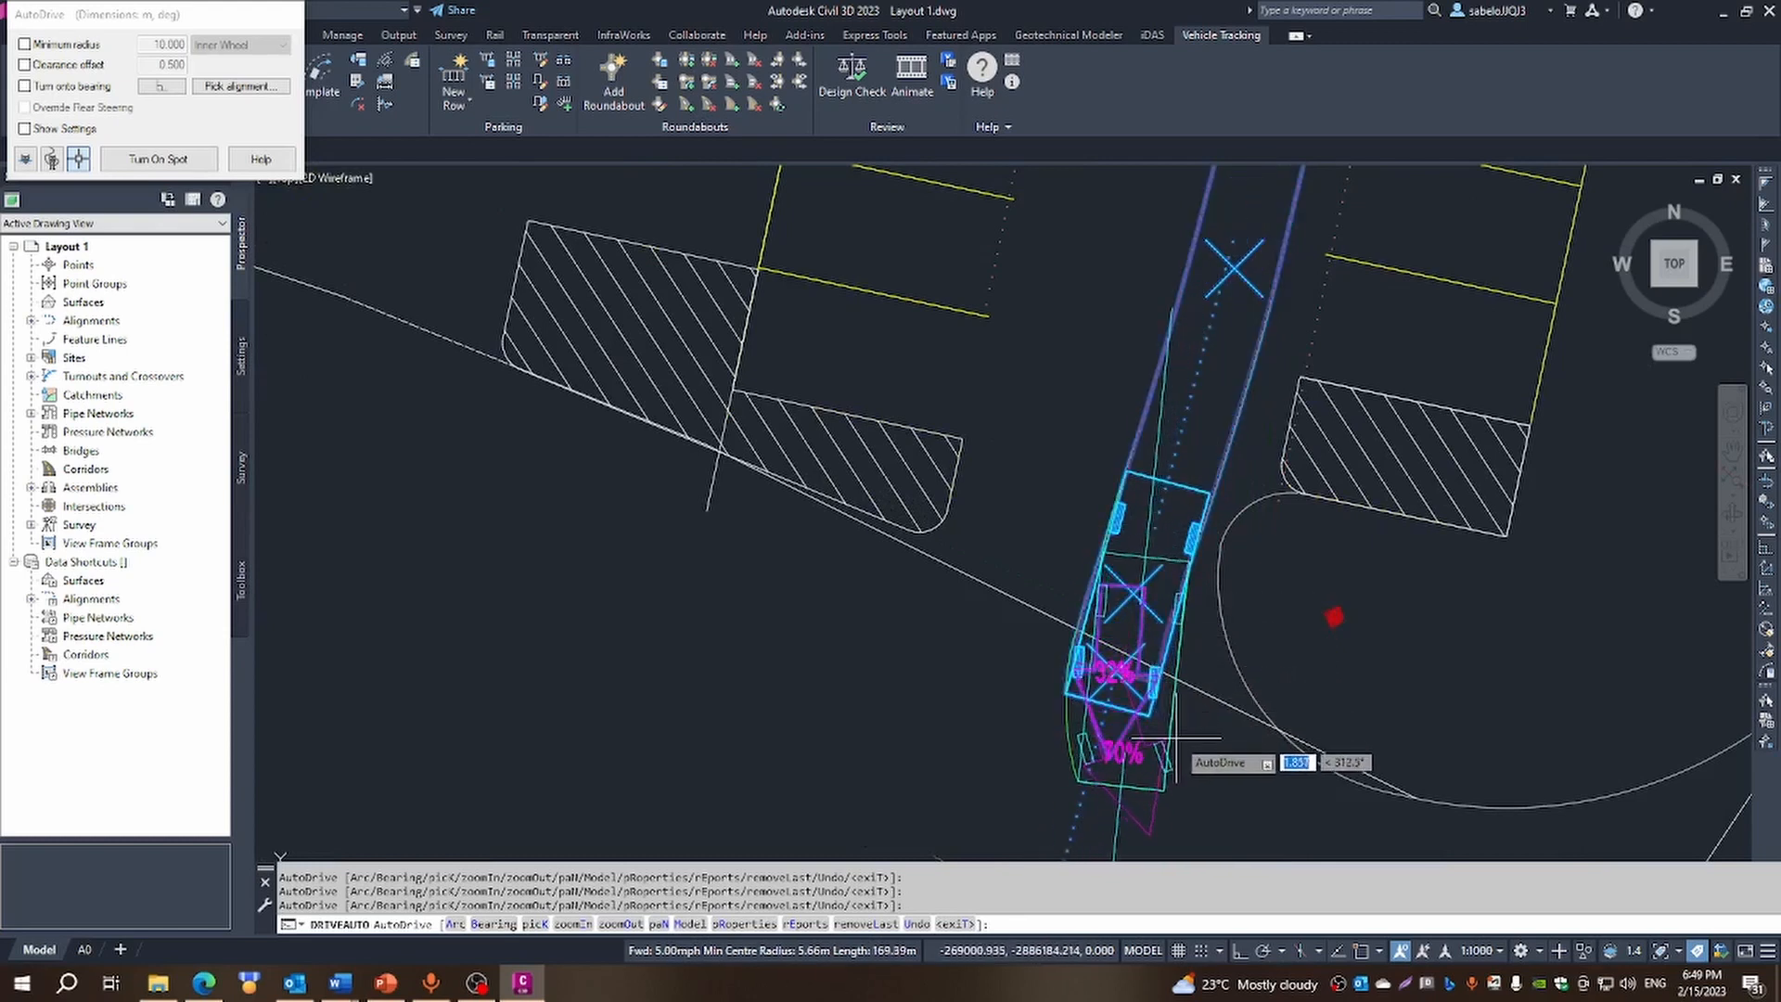
left_click(1176, 746)
scroll(1192, 752, "down", 3)
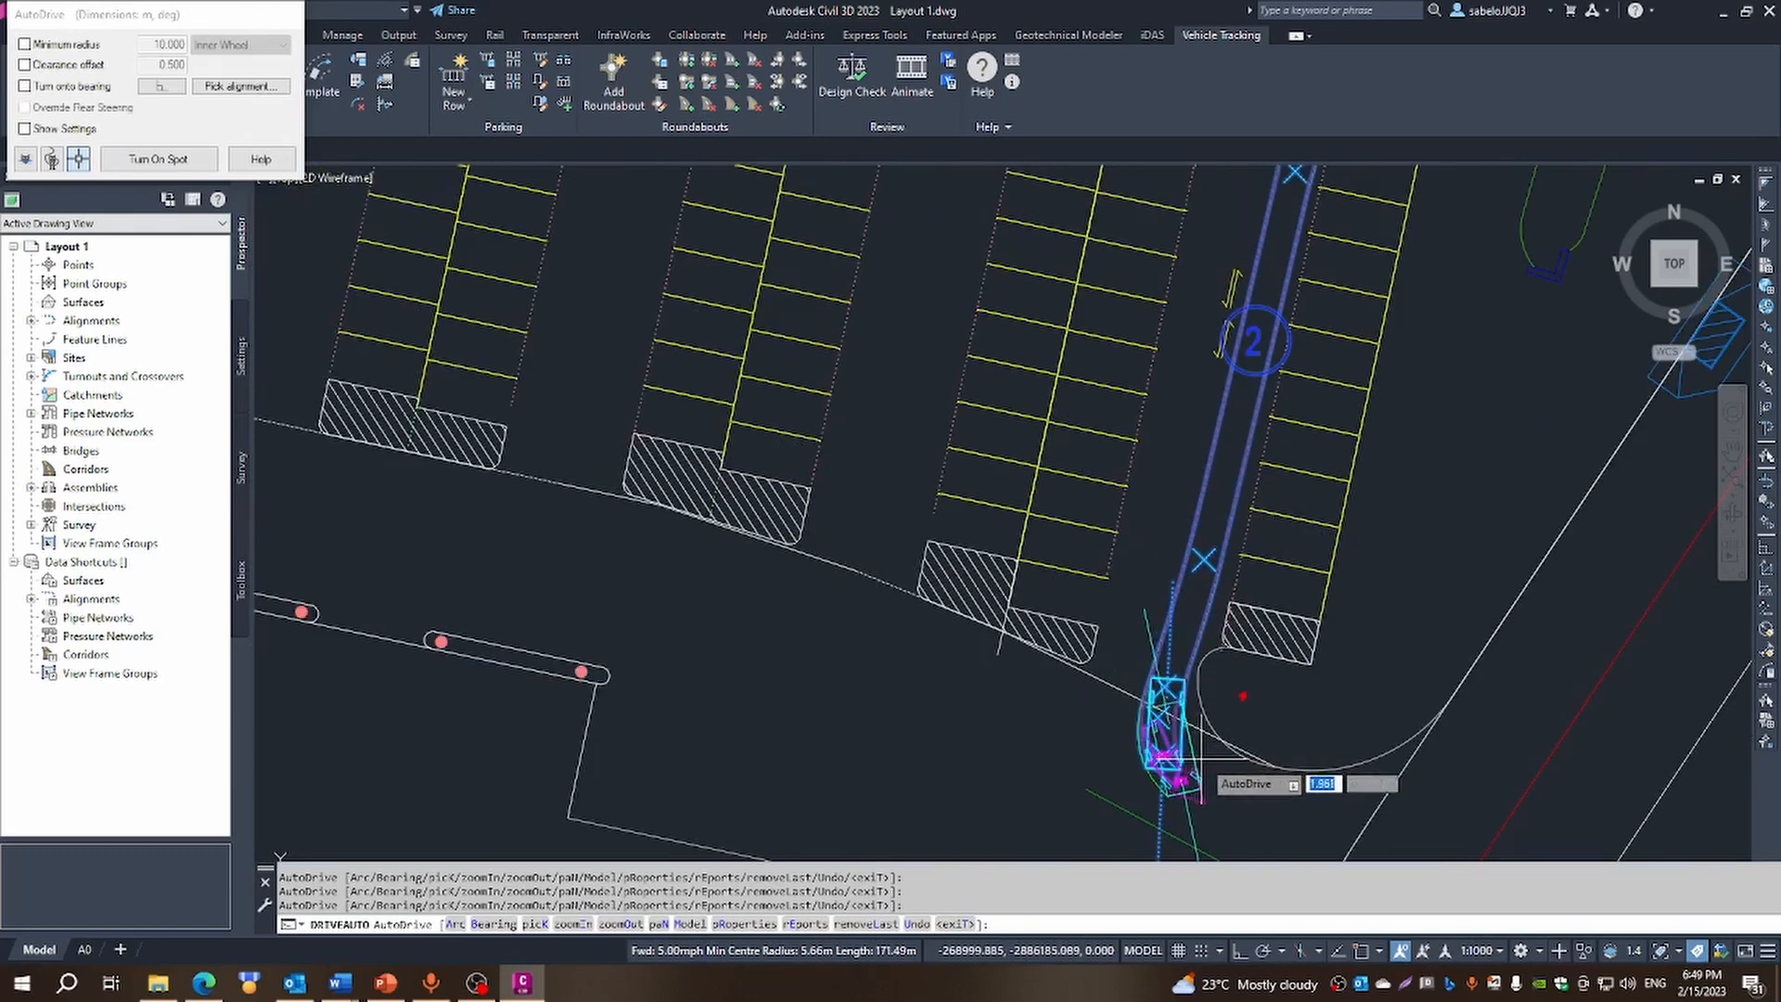
left_click(1234, 798)
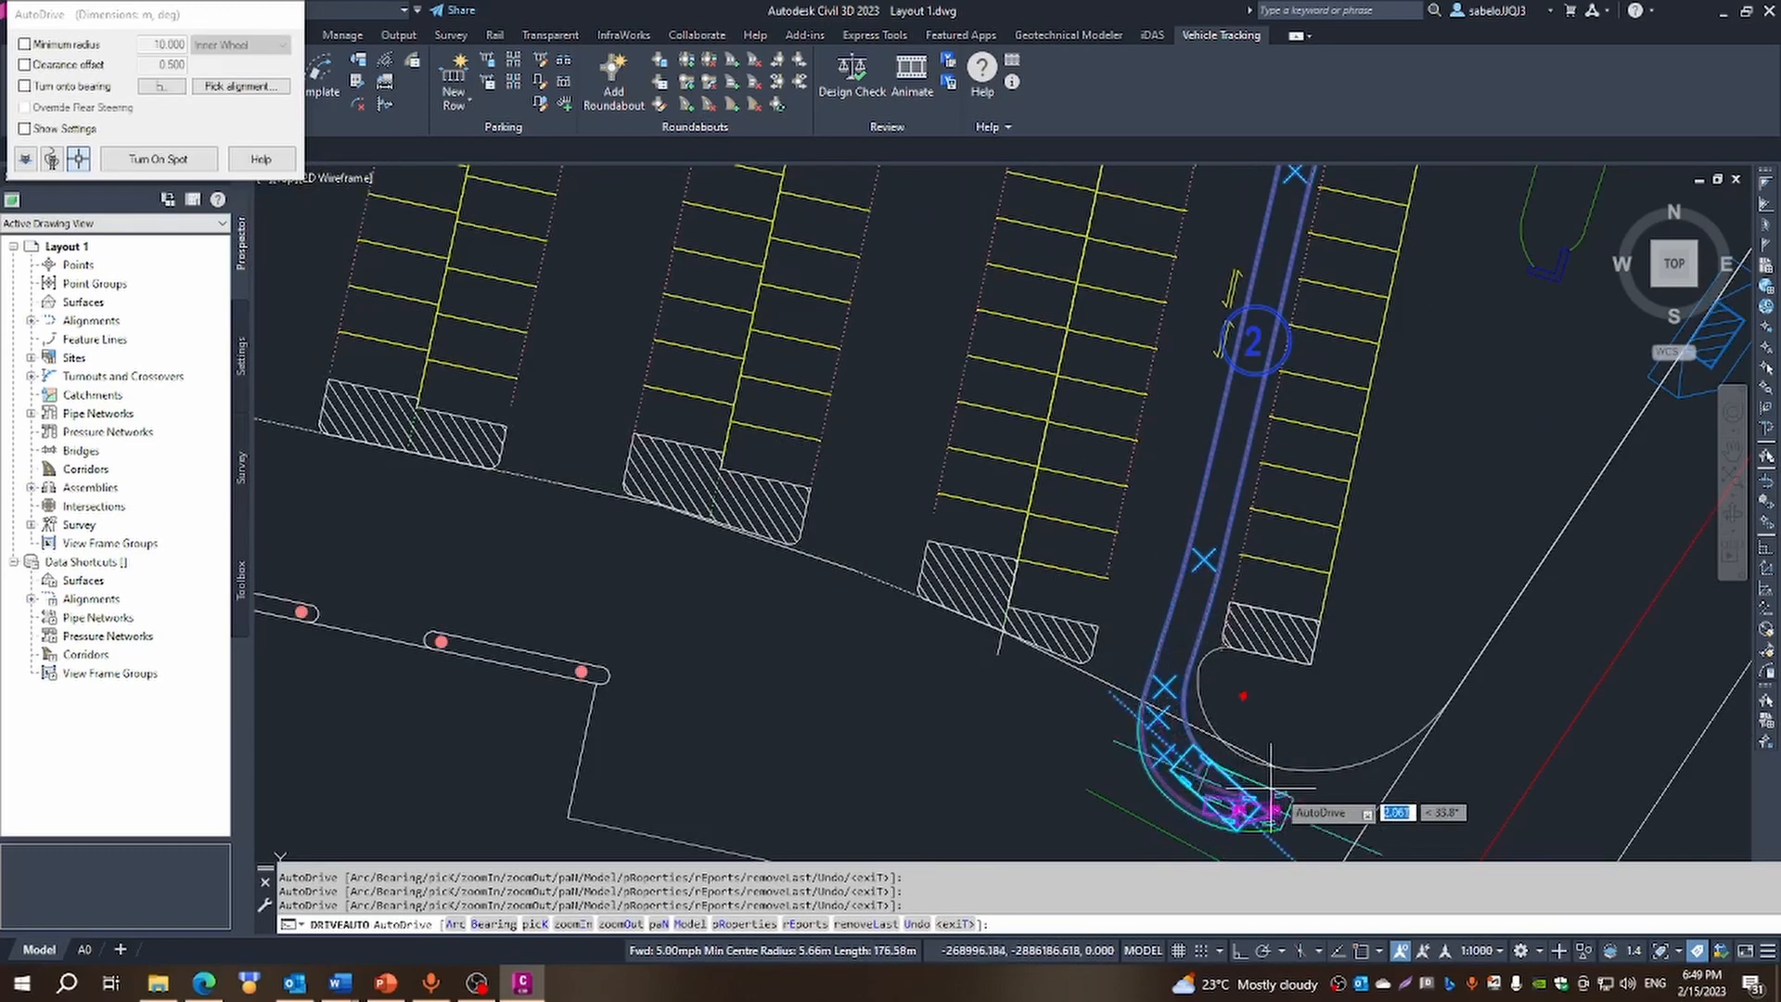
left_click(1302, 805)
left_click(1373, 811)
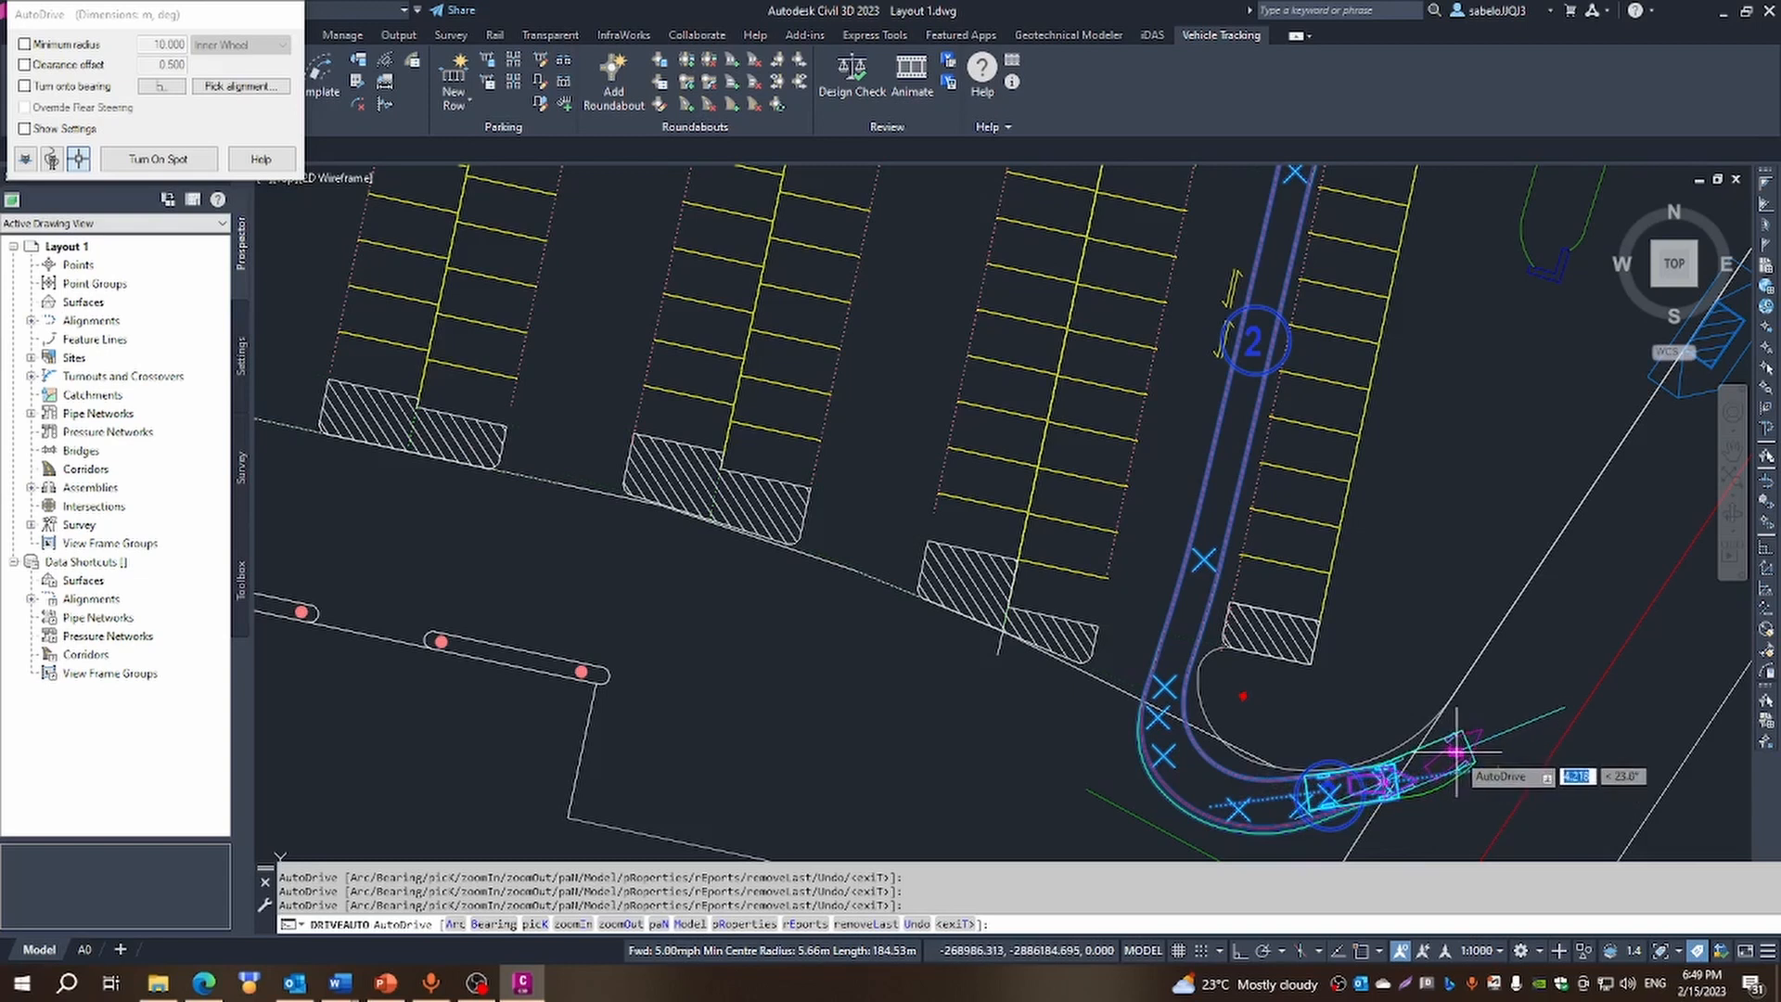
Swing the car northeast onto the side road, straighten it along the lane, and finish the swept path
left_click(1462, 735)
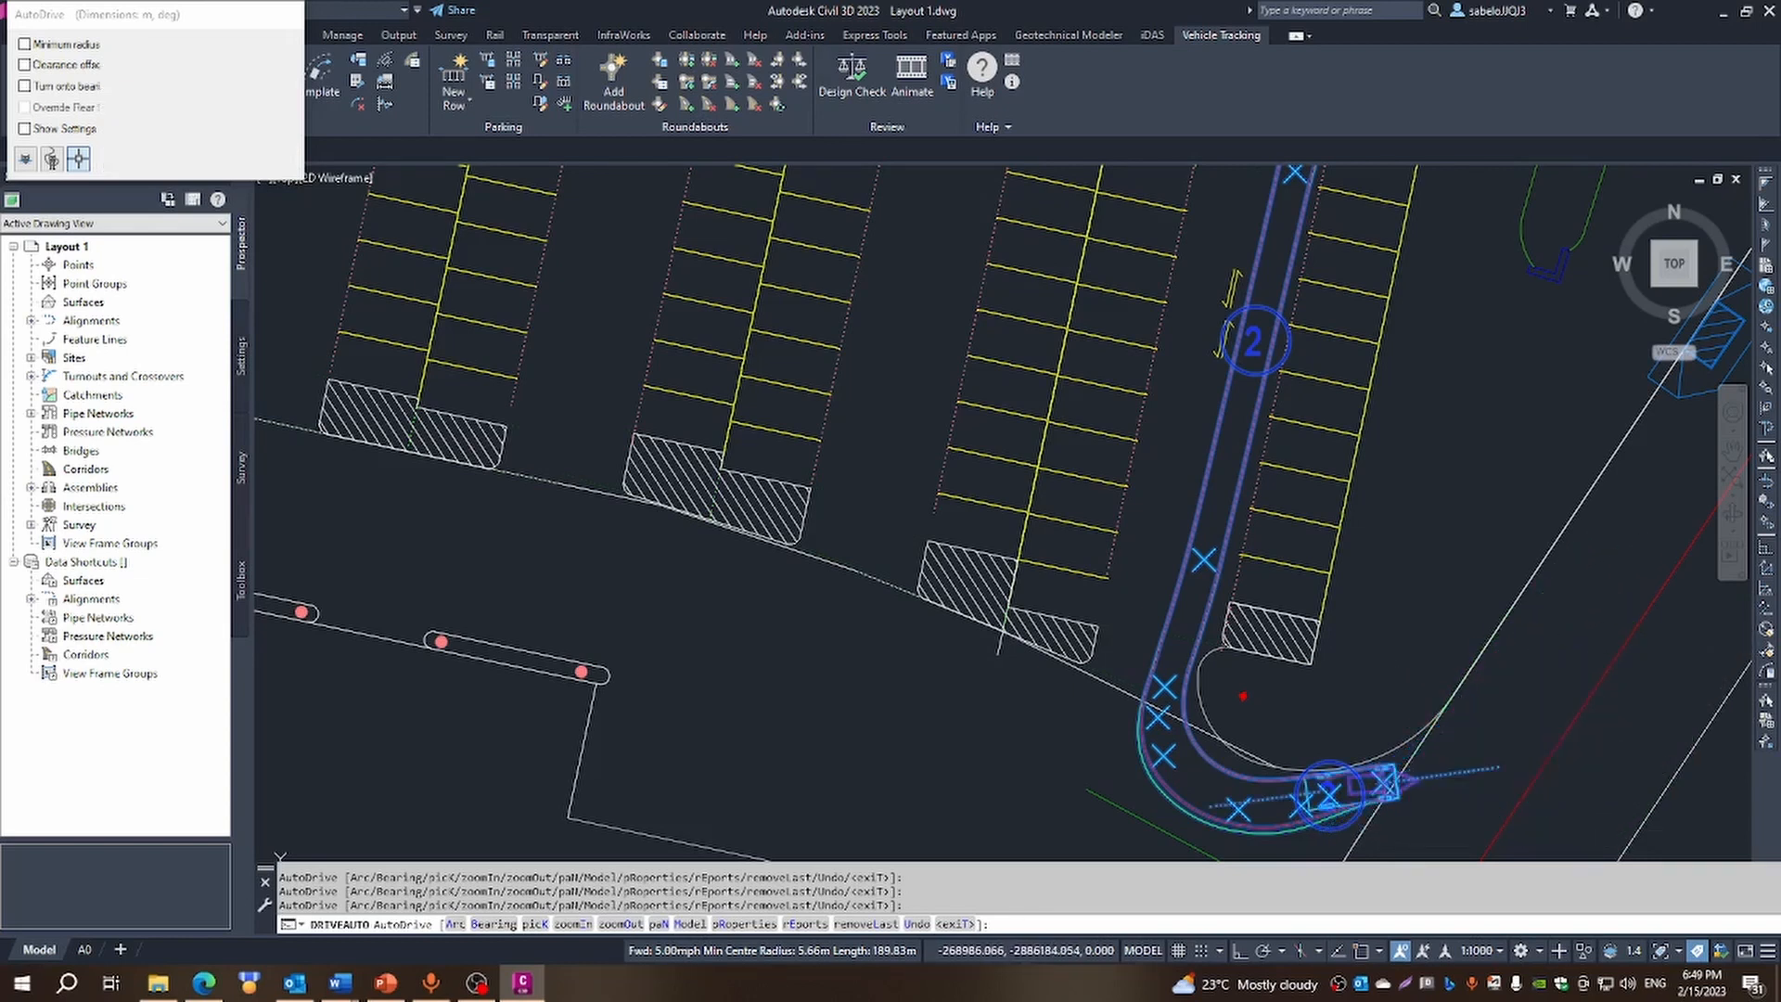
left_click(1464, 729)
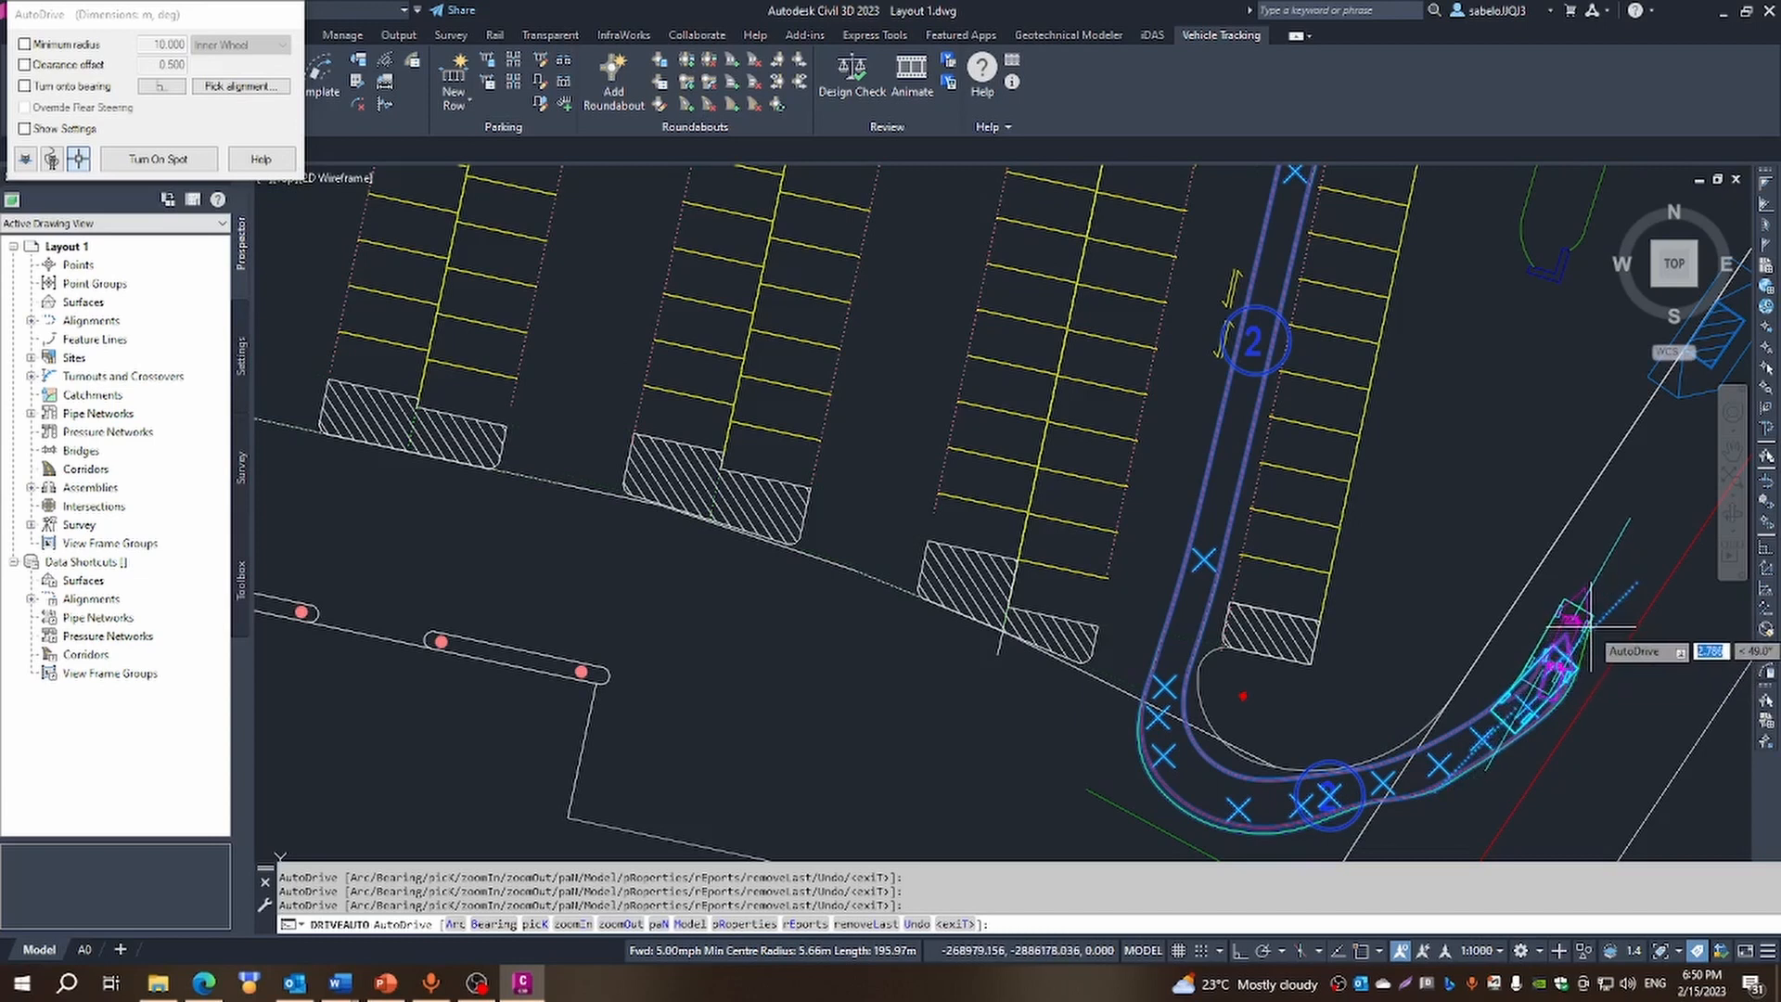
key("ctrl+z")
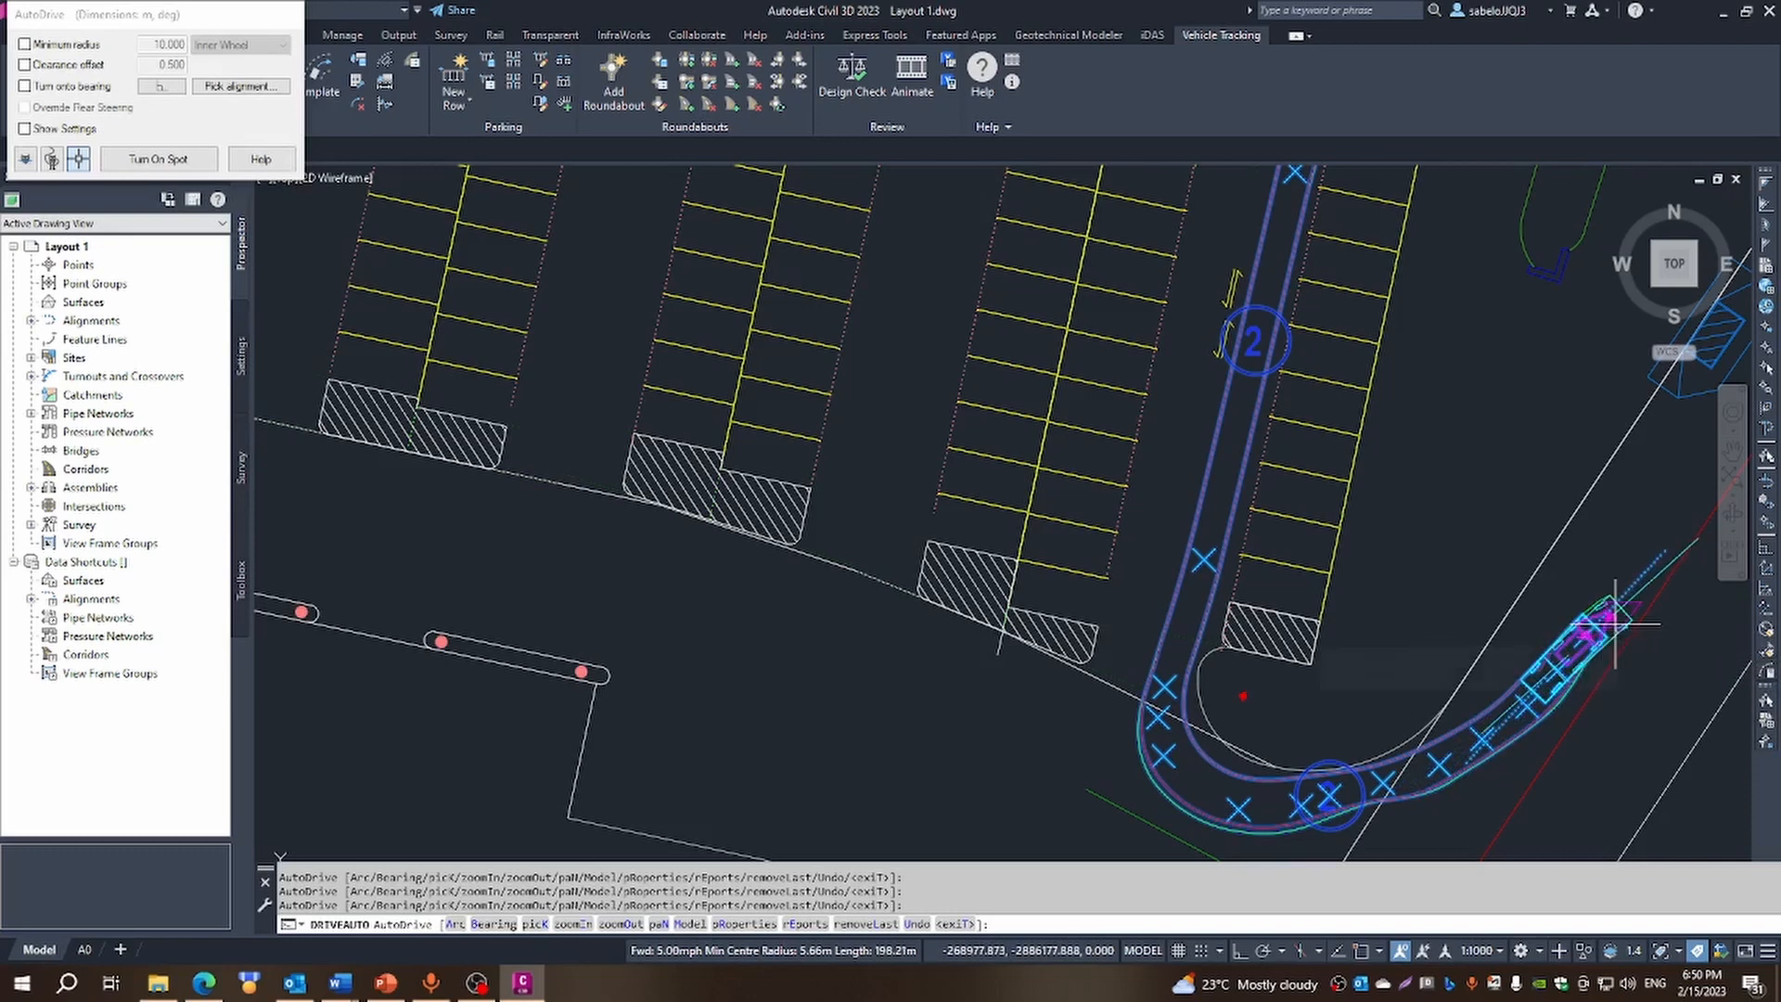
scroll(1576, 620, "down", 2)
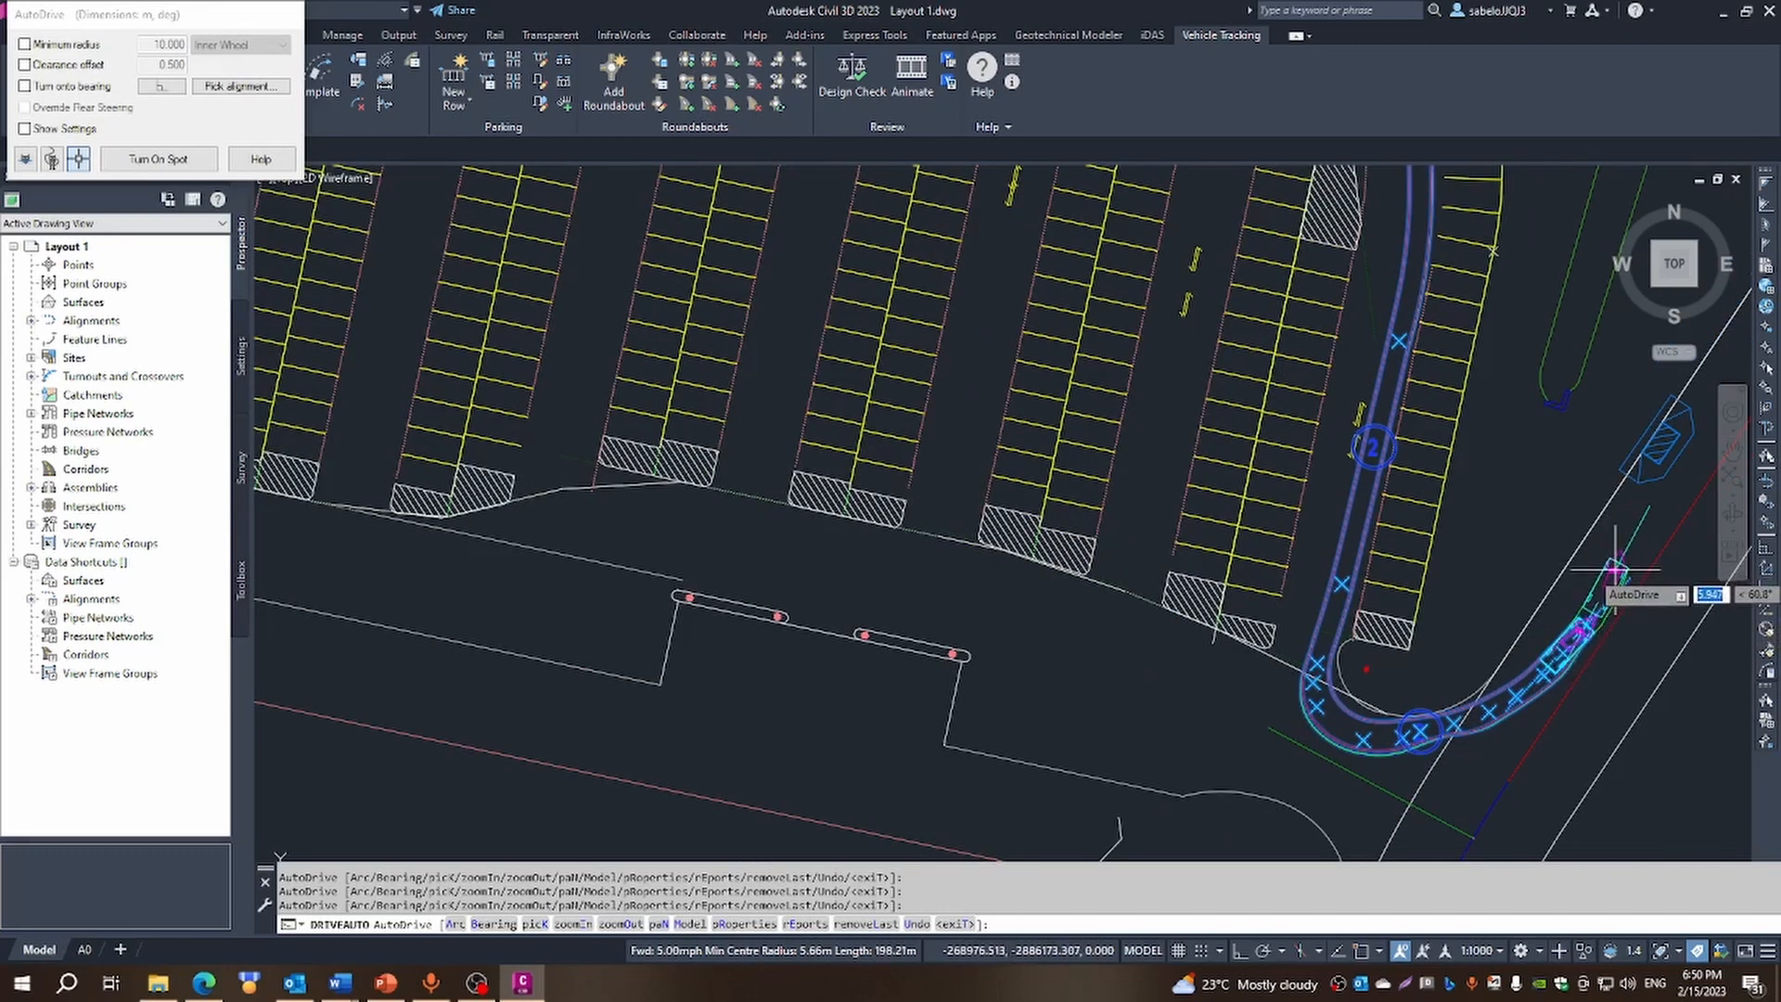
left_click(1638, 529)
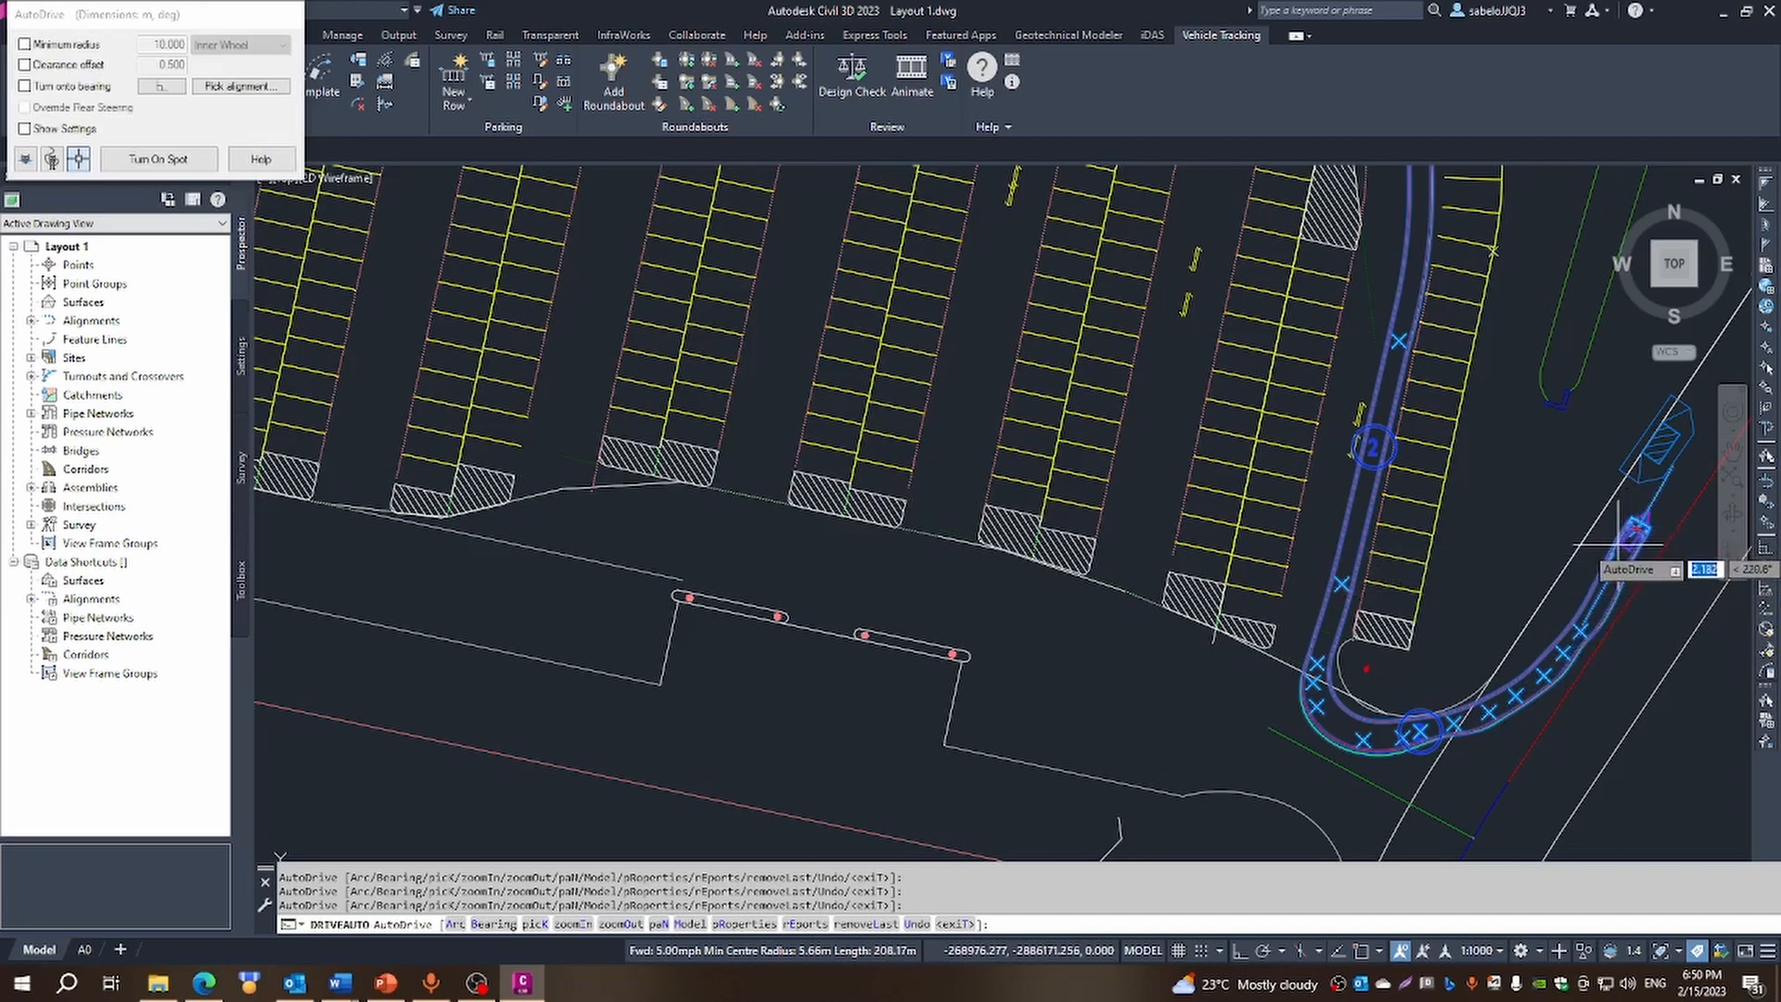
right_click(1619, 540)
left_click(1623, 558)
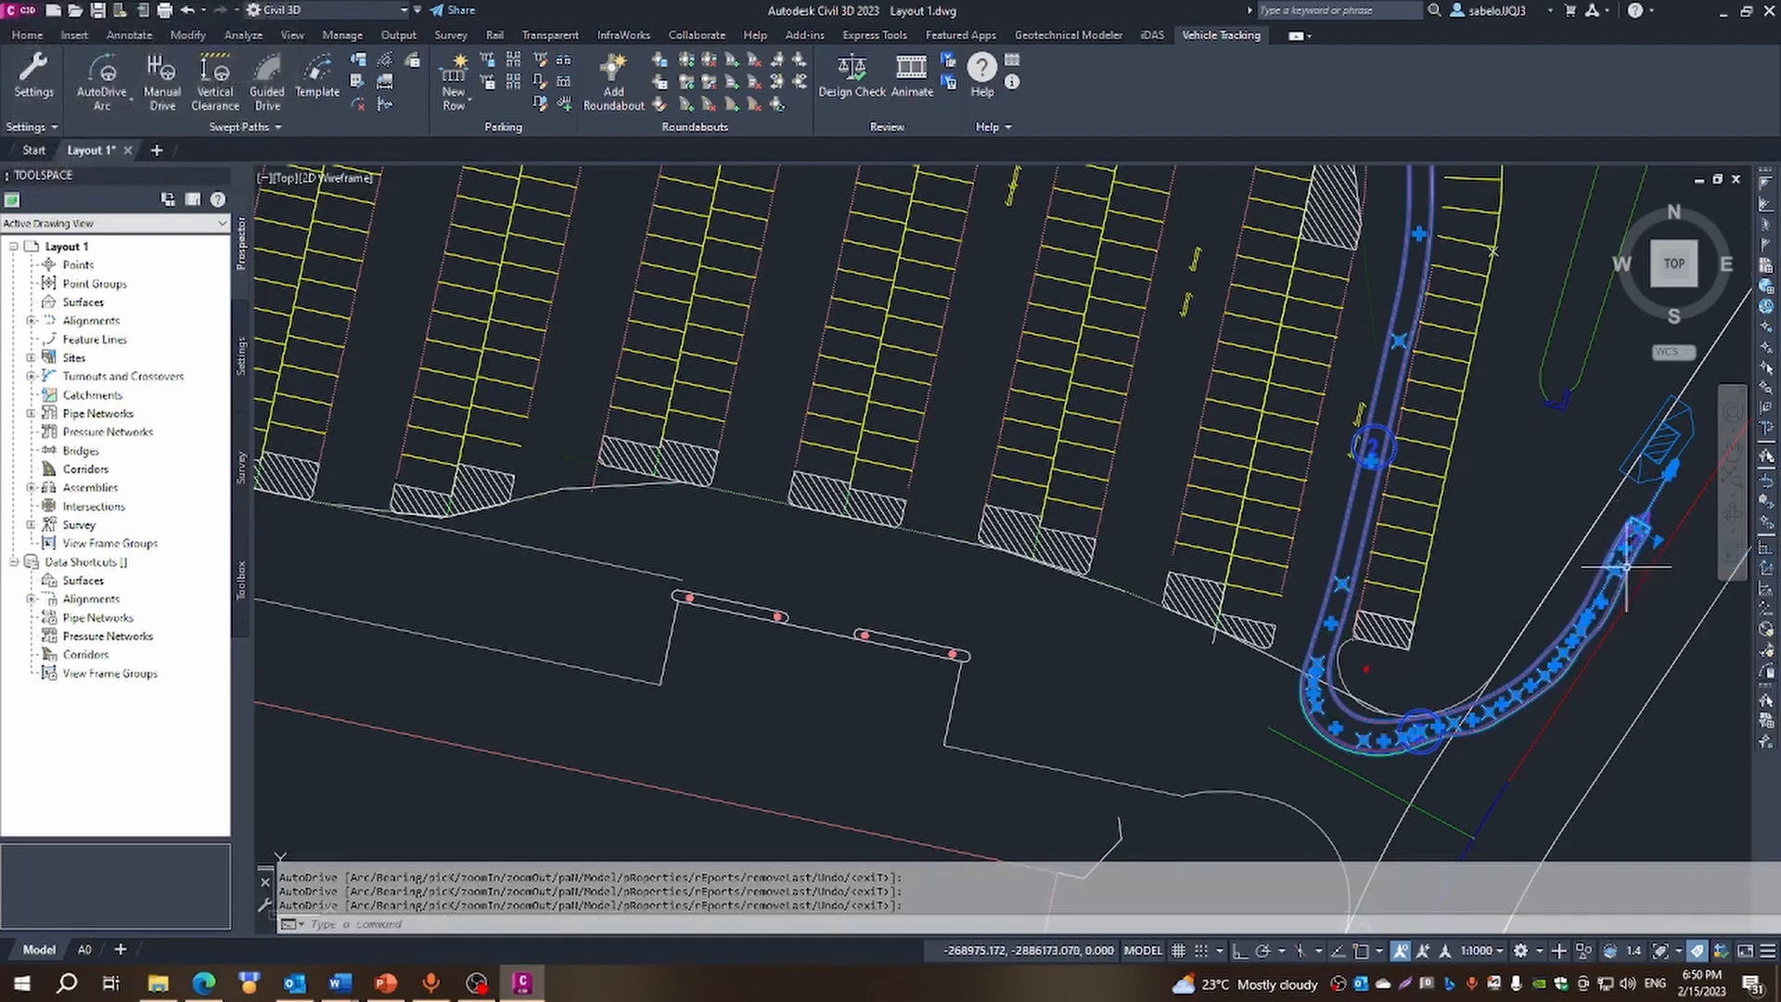
key("Escape")
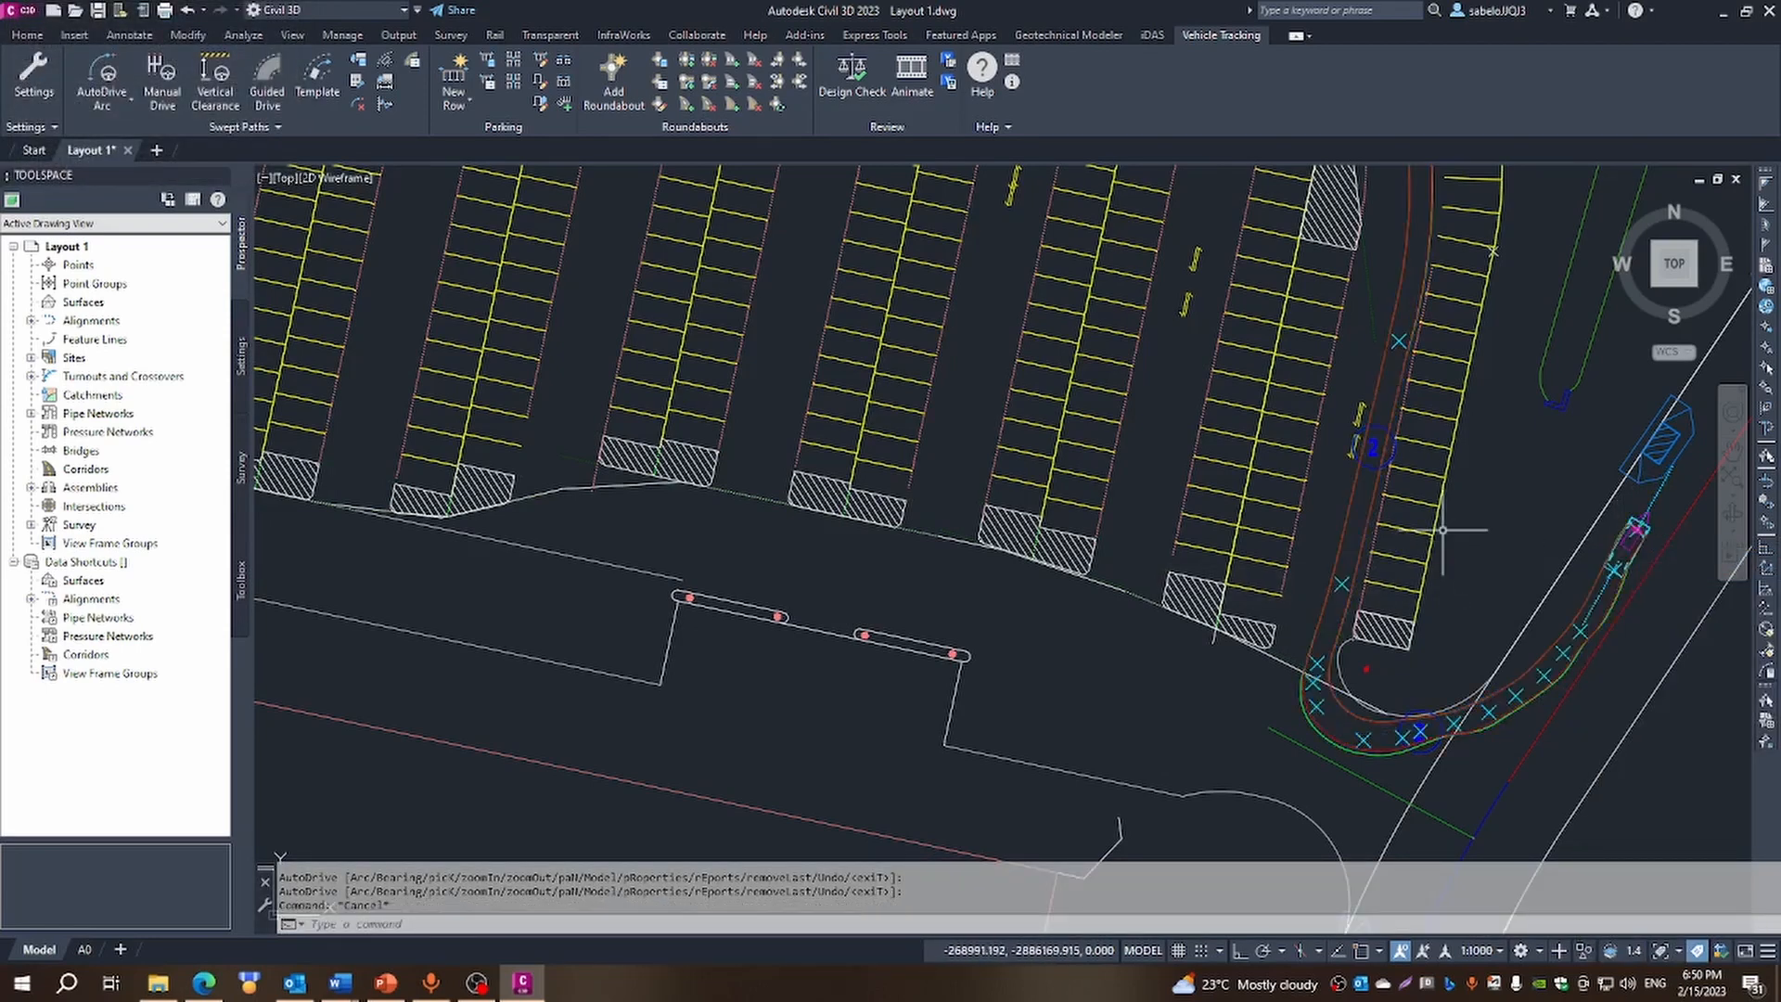
Select the SU - Single Unit truck from the SANRAL group of South African design vehicles in the vehicle library
scroll(1442, 529, "down", 4)
scroll(1443, 520, "down", 2)
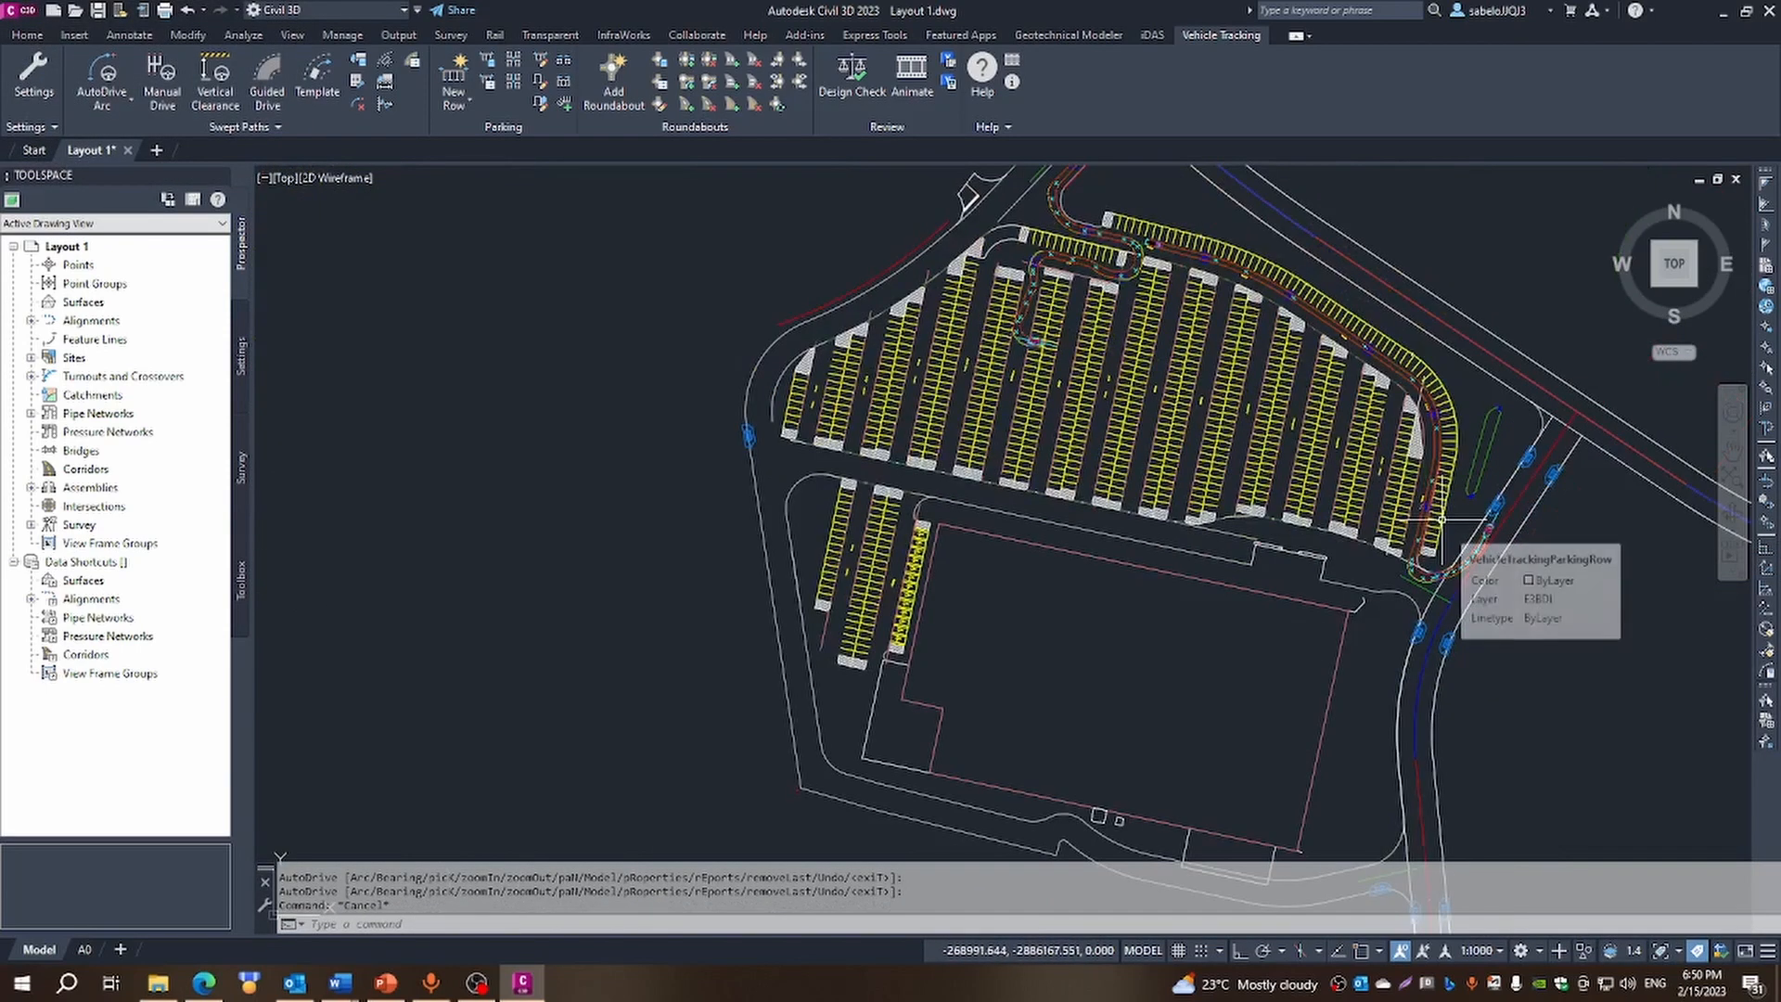
scroll(1076, 260, "down", 4)
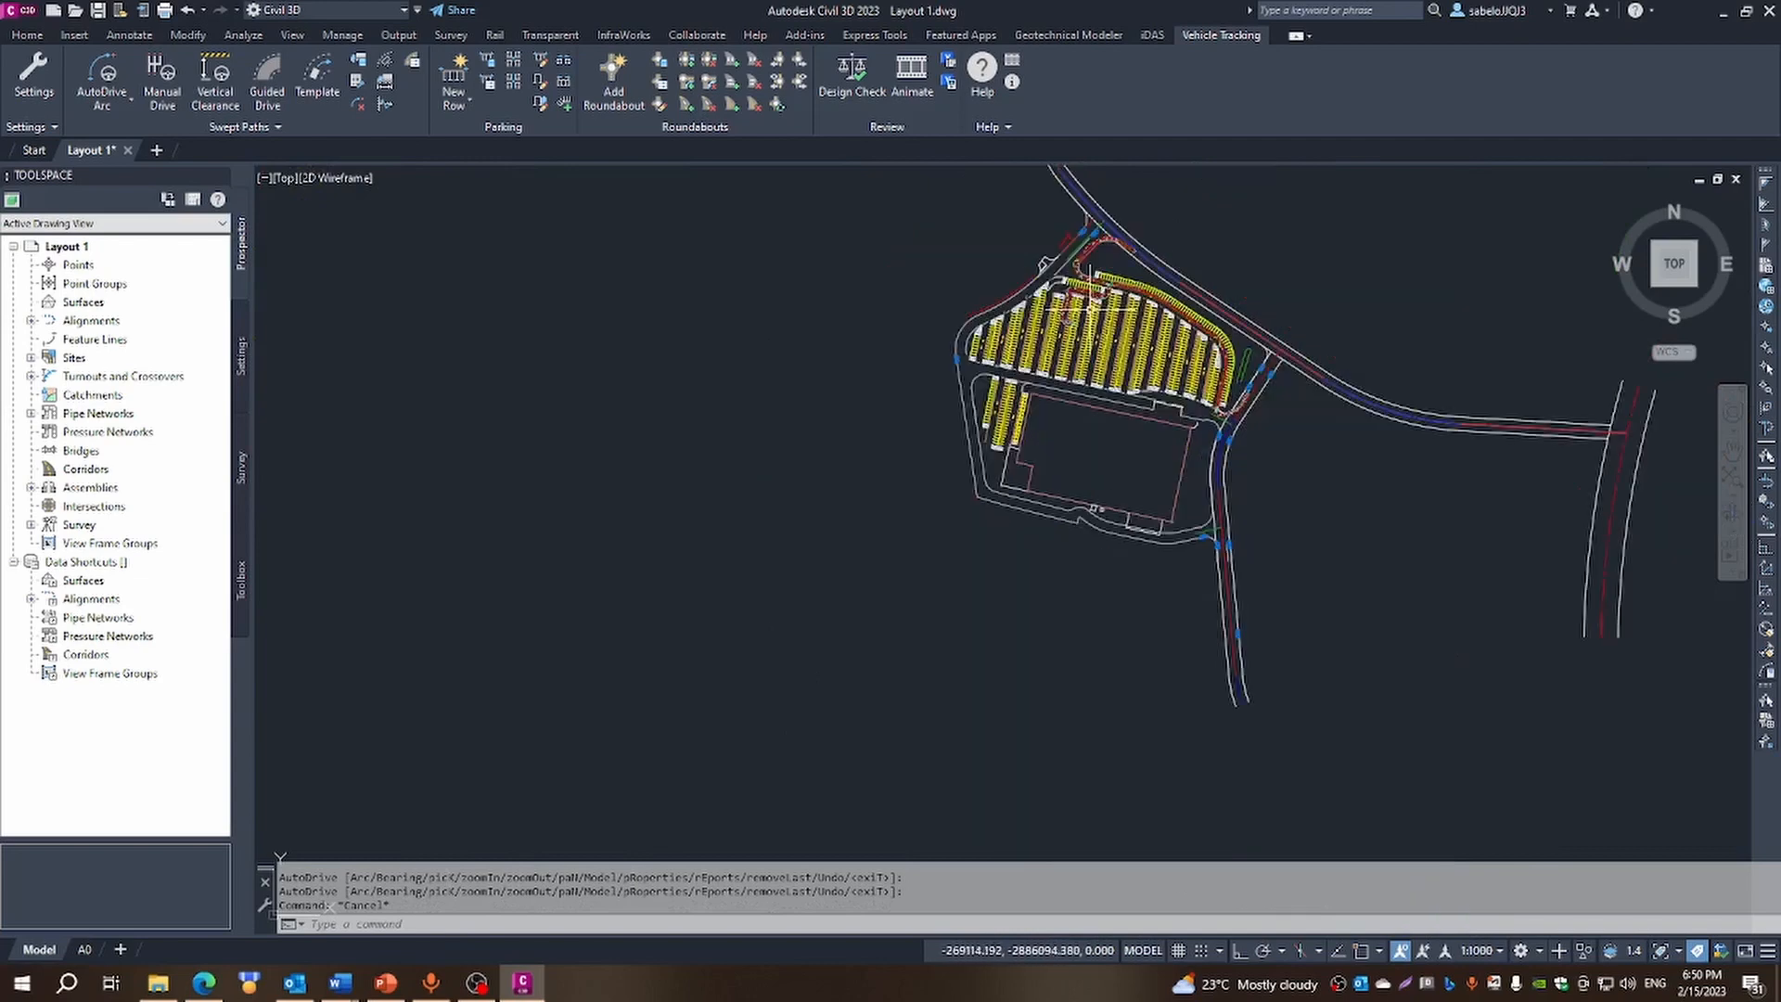
scroll(1069, 219, "up", 2)
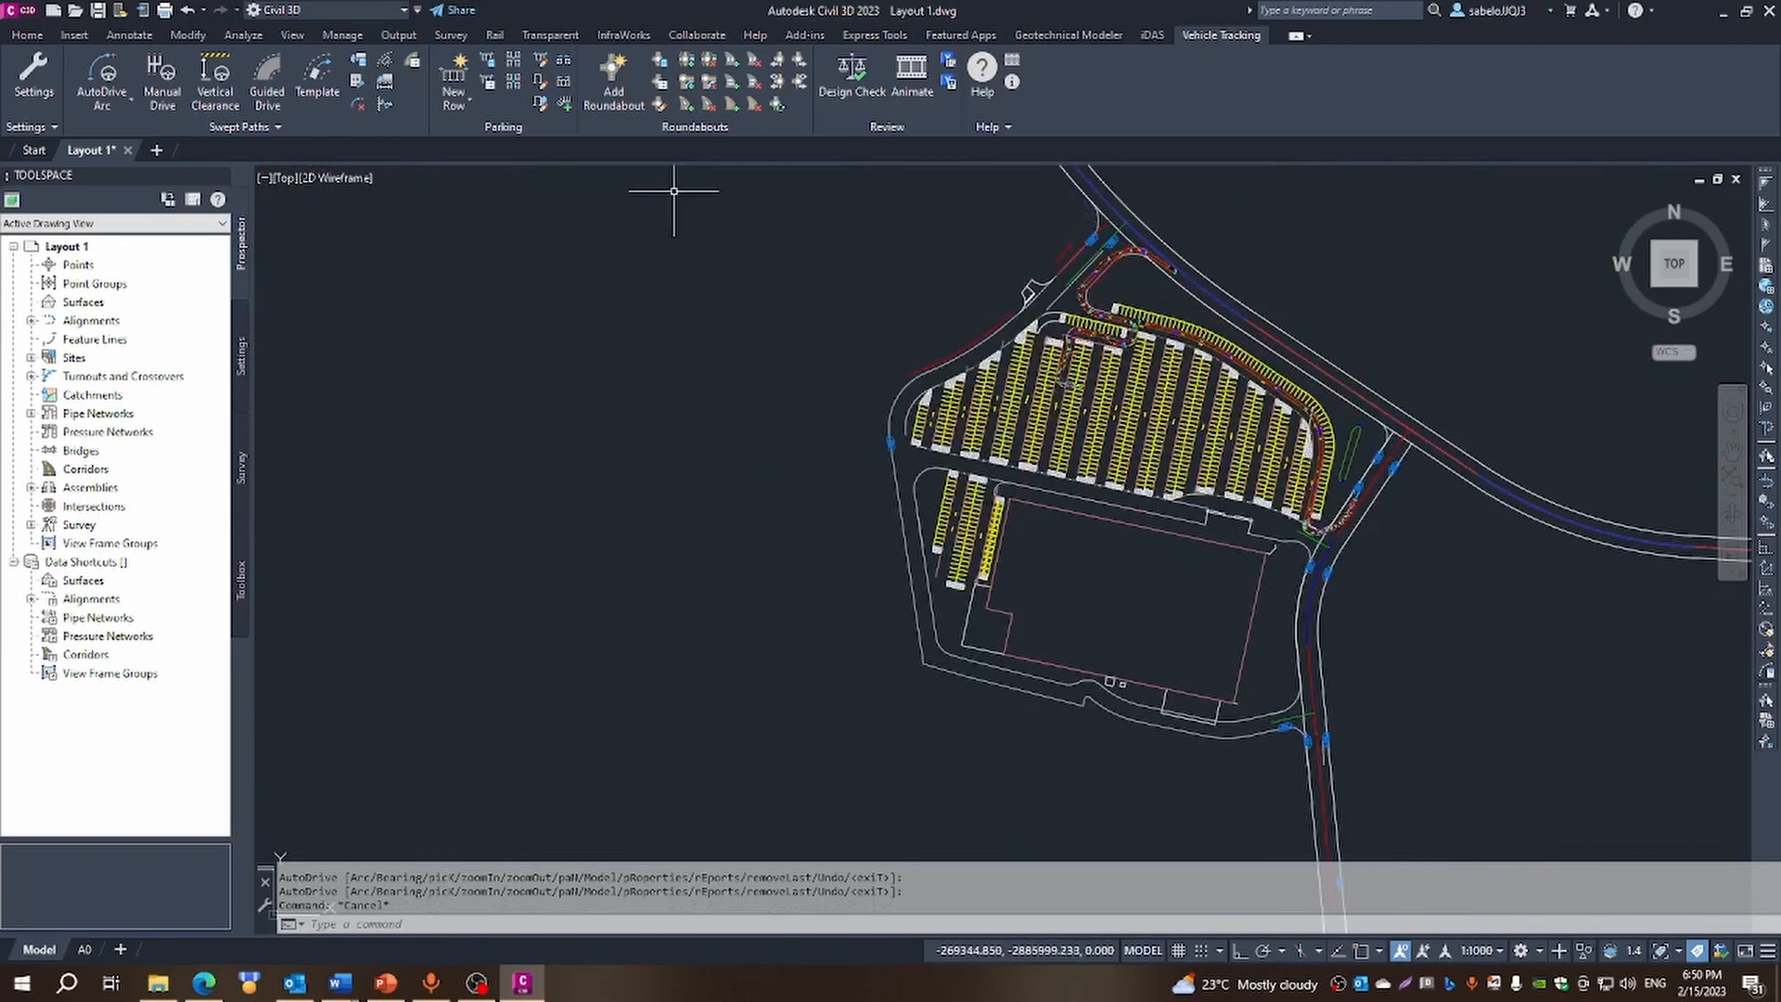
left_click(358, 62)
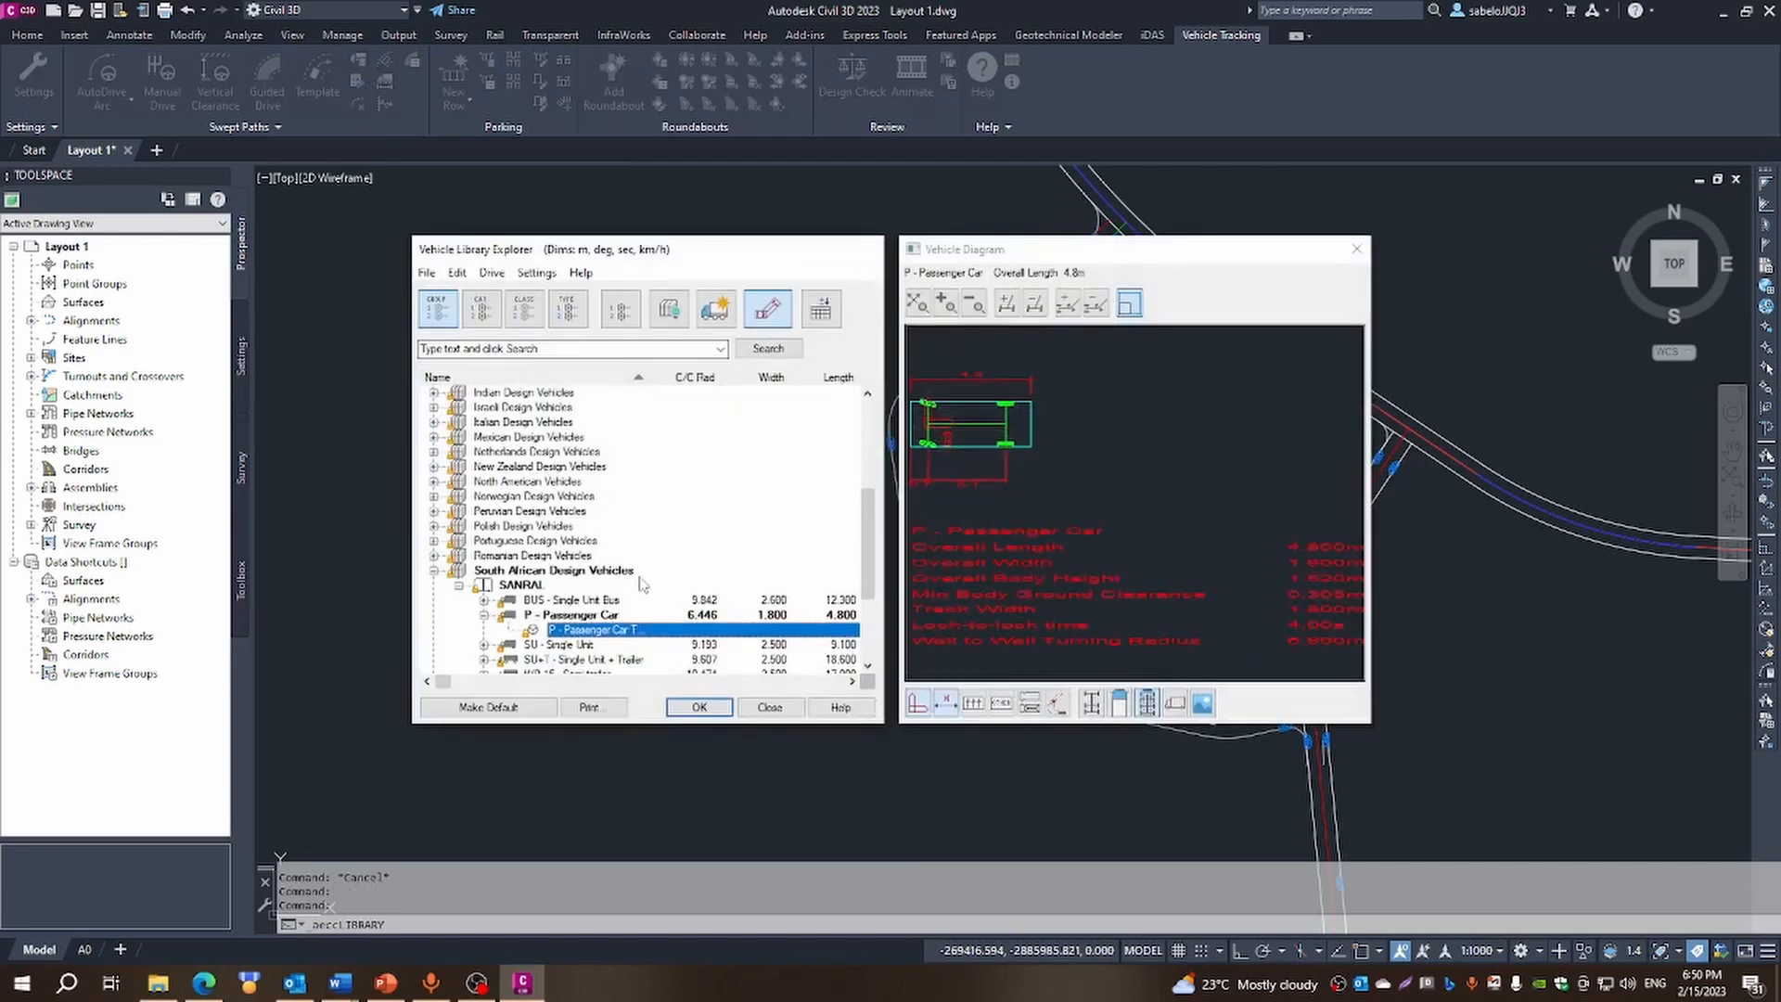
scroll(643, 583, "down", 1)
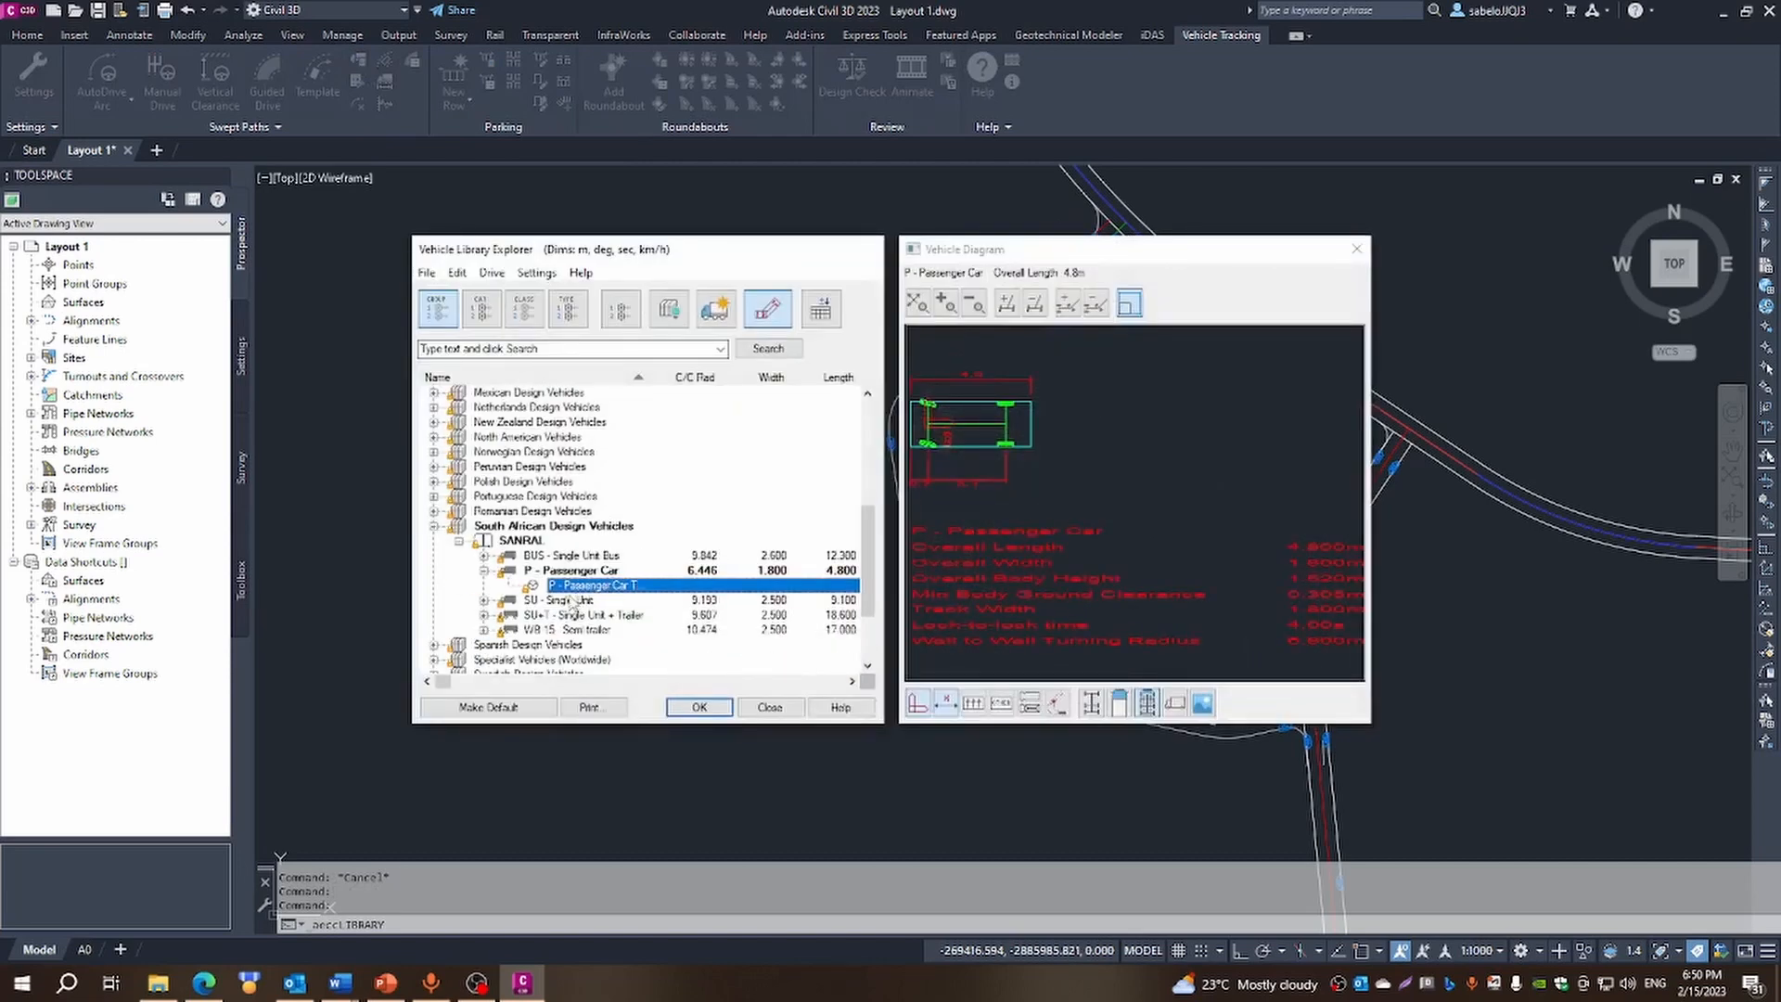
left_click(484, 600)
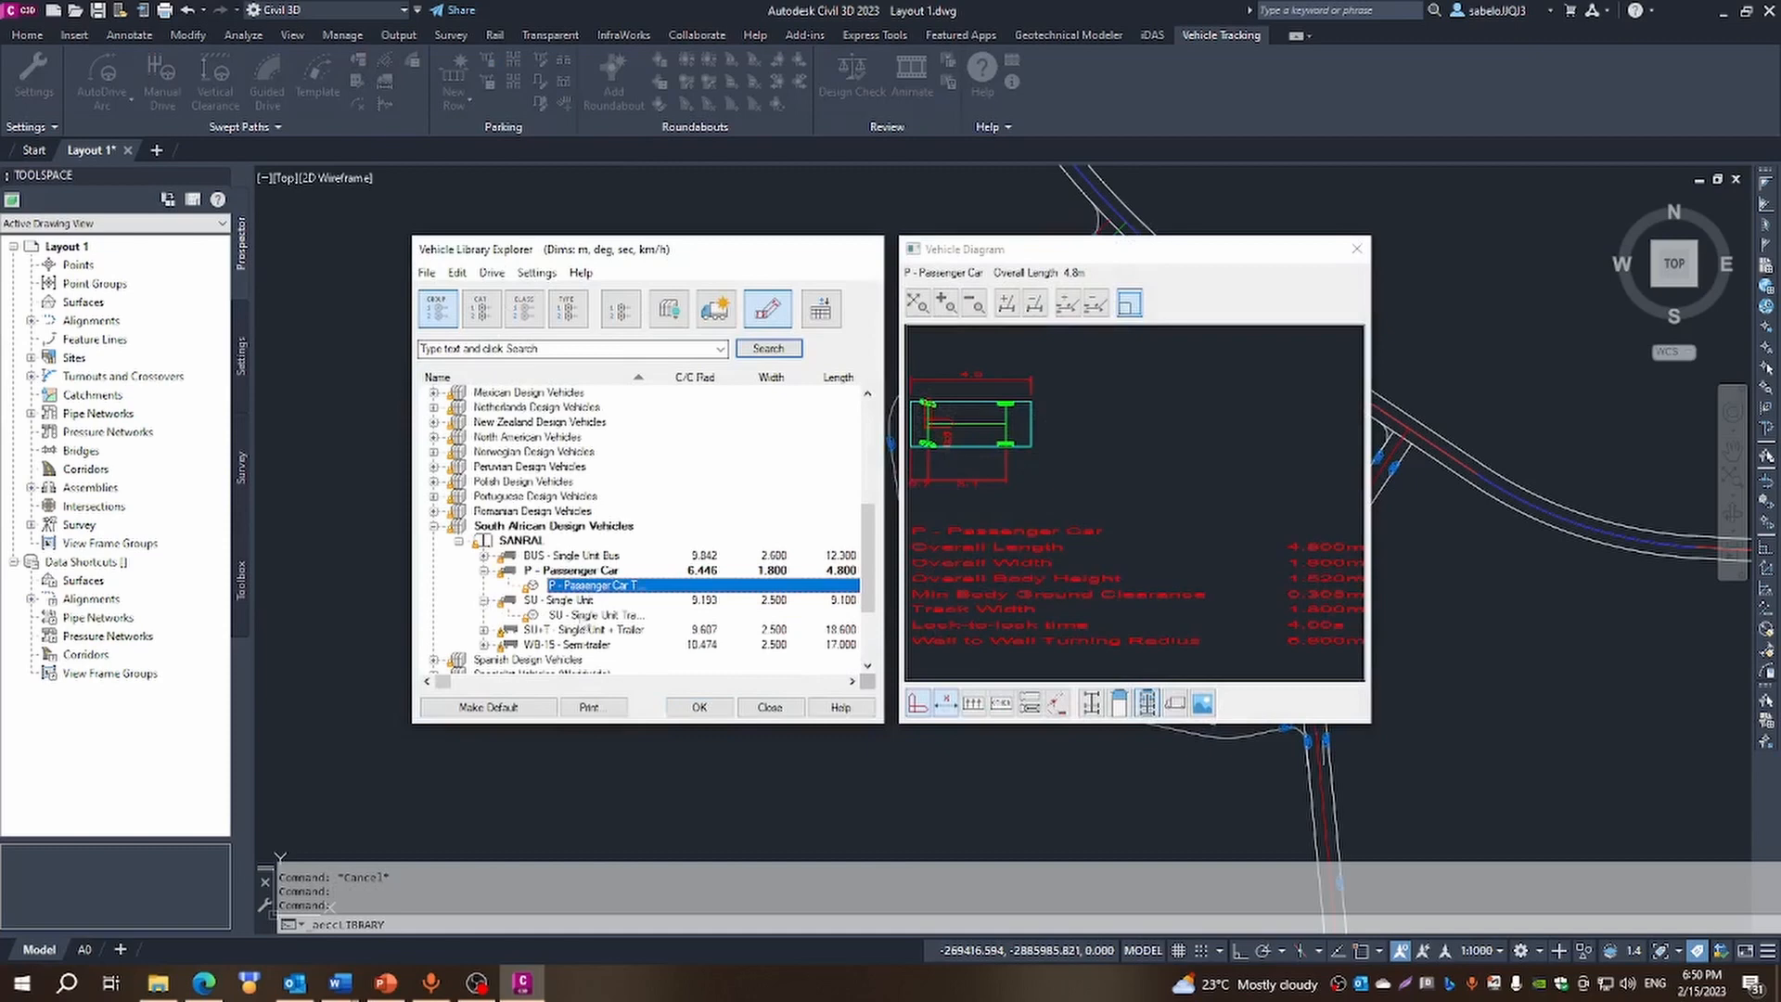
left_click(584, 615)
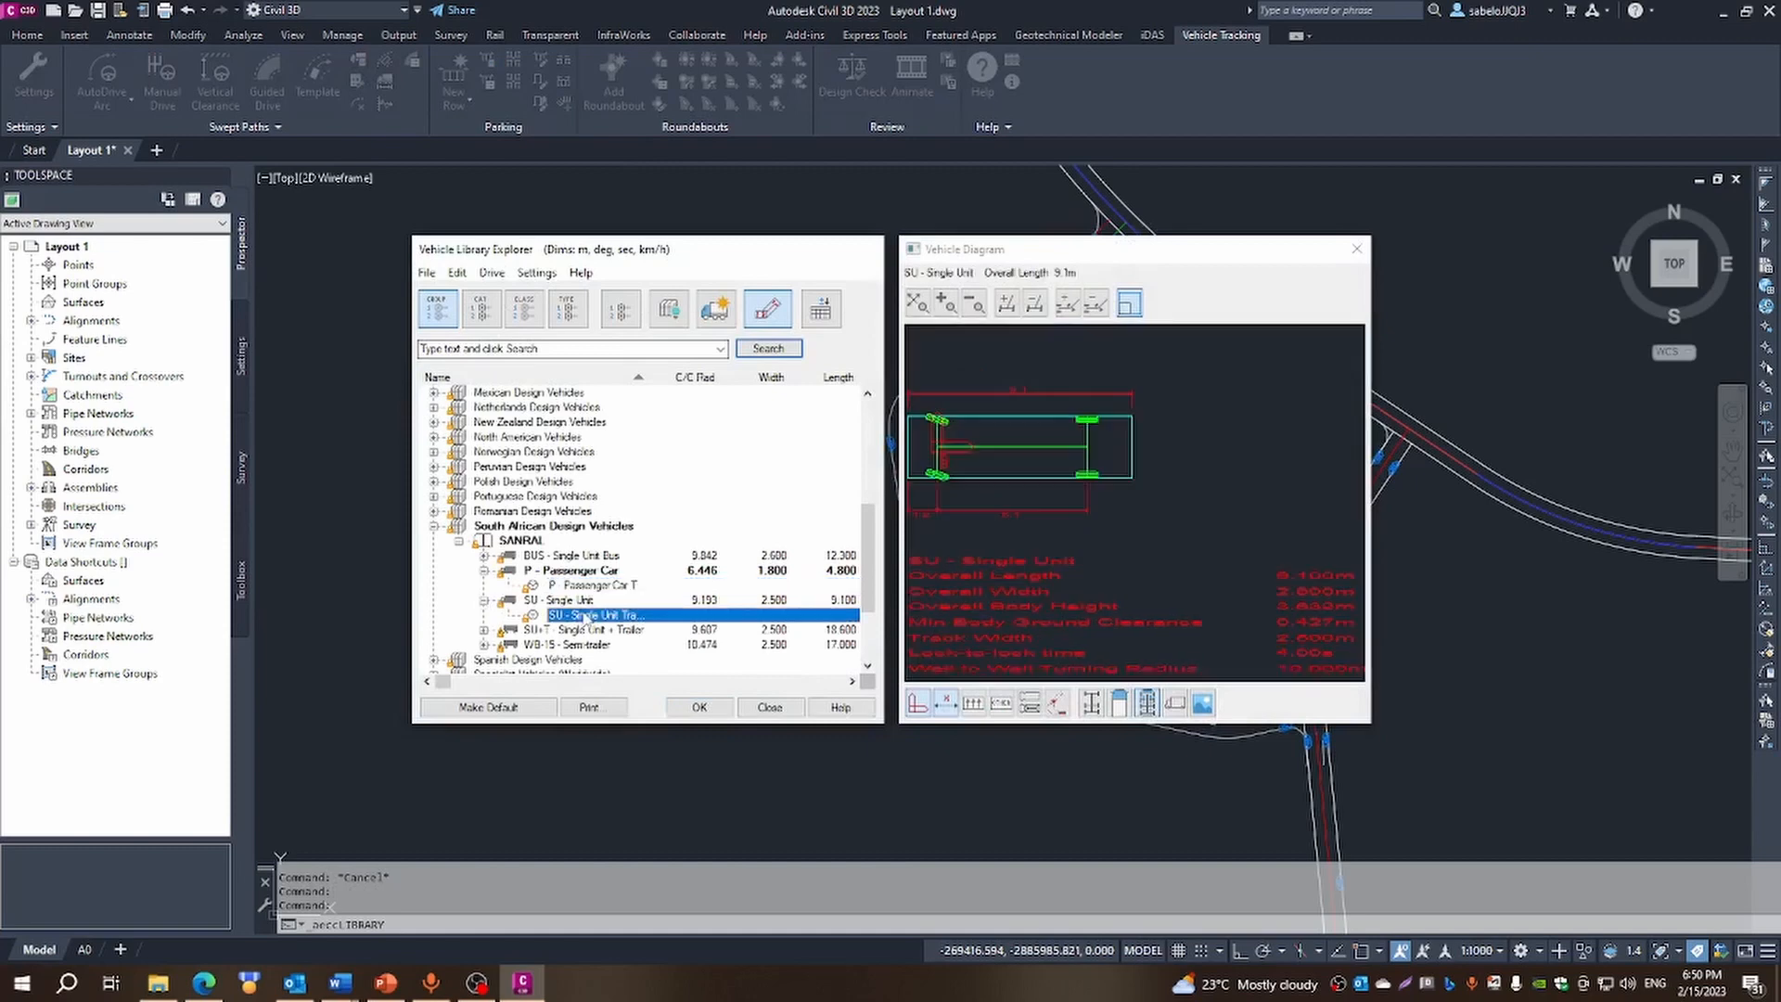
left_click(699, 707)
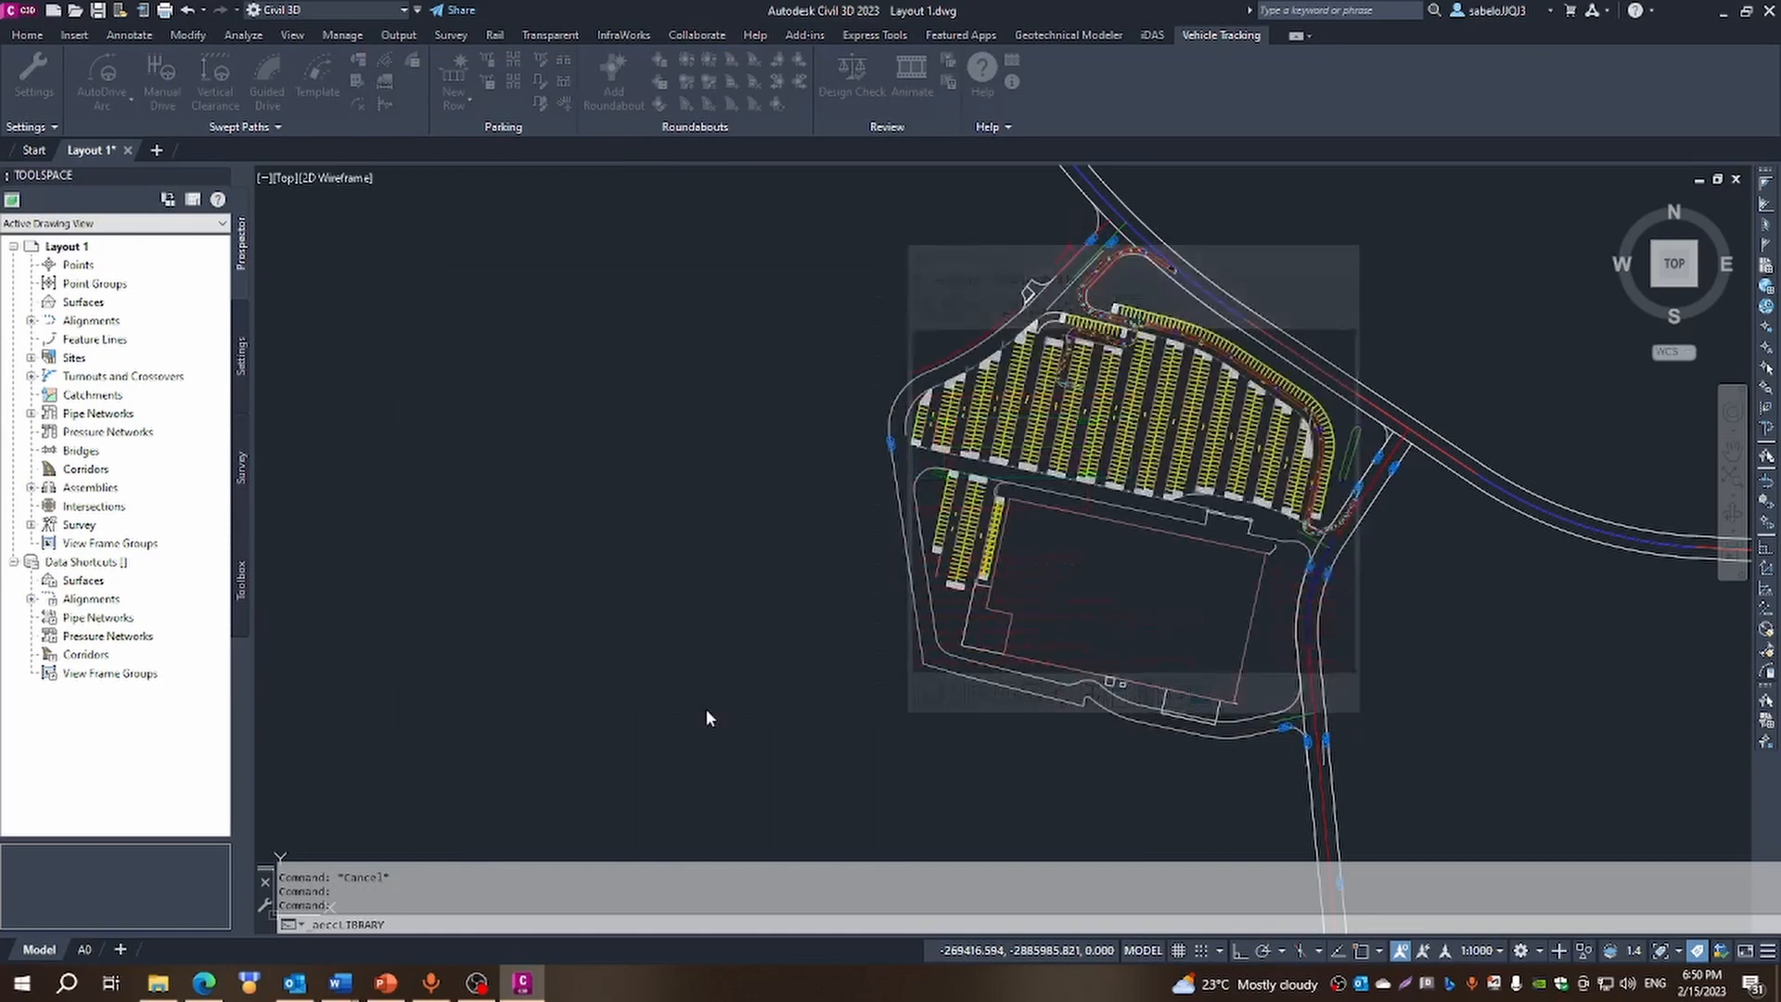
Start an AutoDrive swept path on the service road near the northwestern entrance, heading southwest, with SU - Single Unit as the vehicle
scroll(1078, 257, "up", 4)
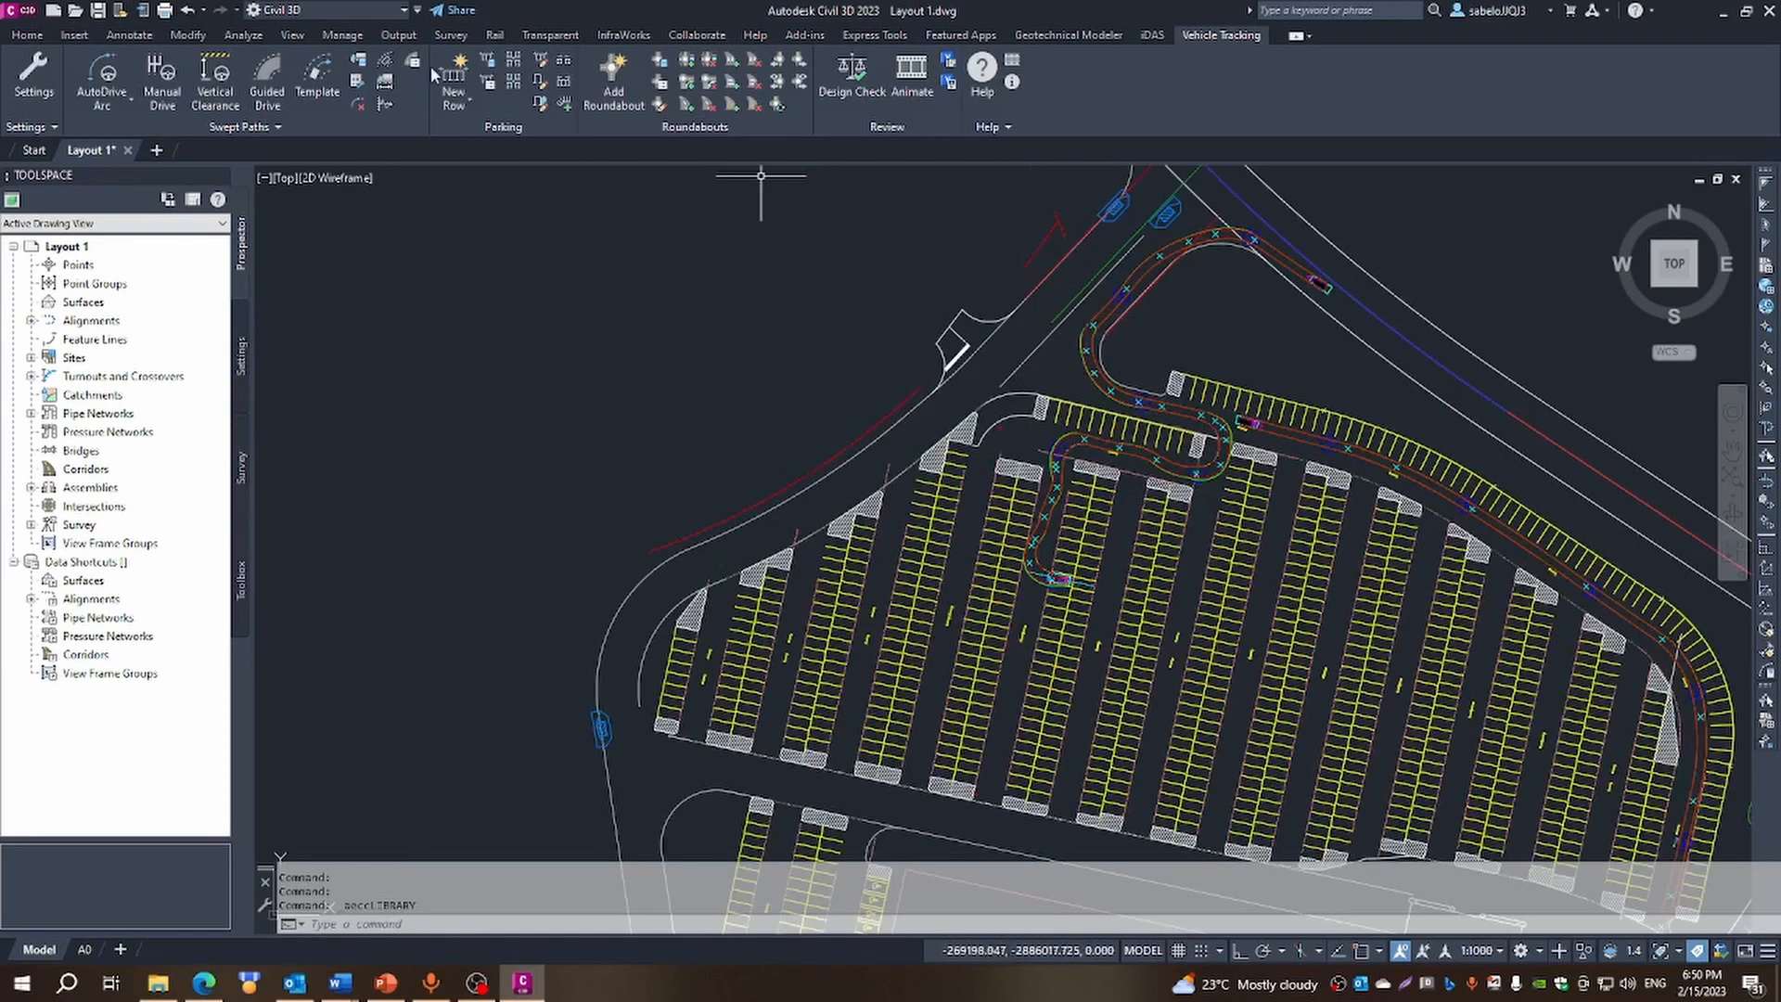
left_click(107, 83)
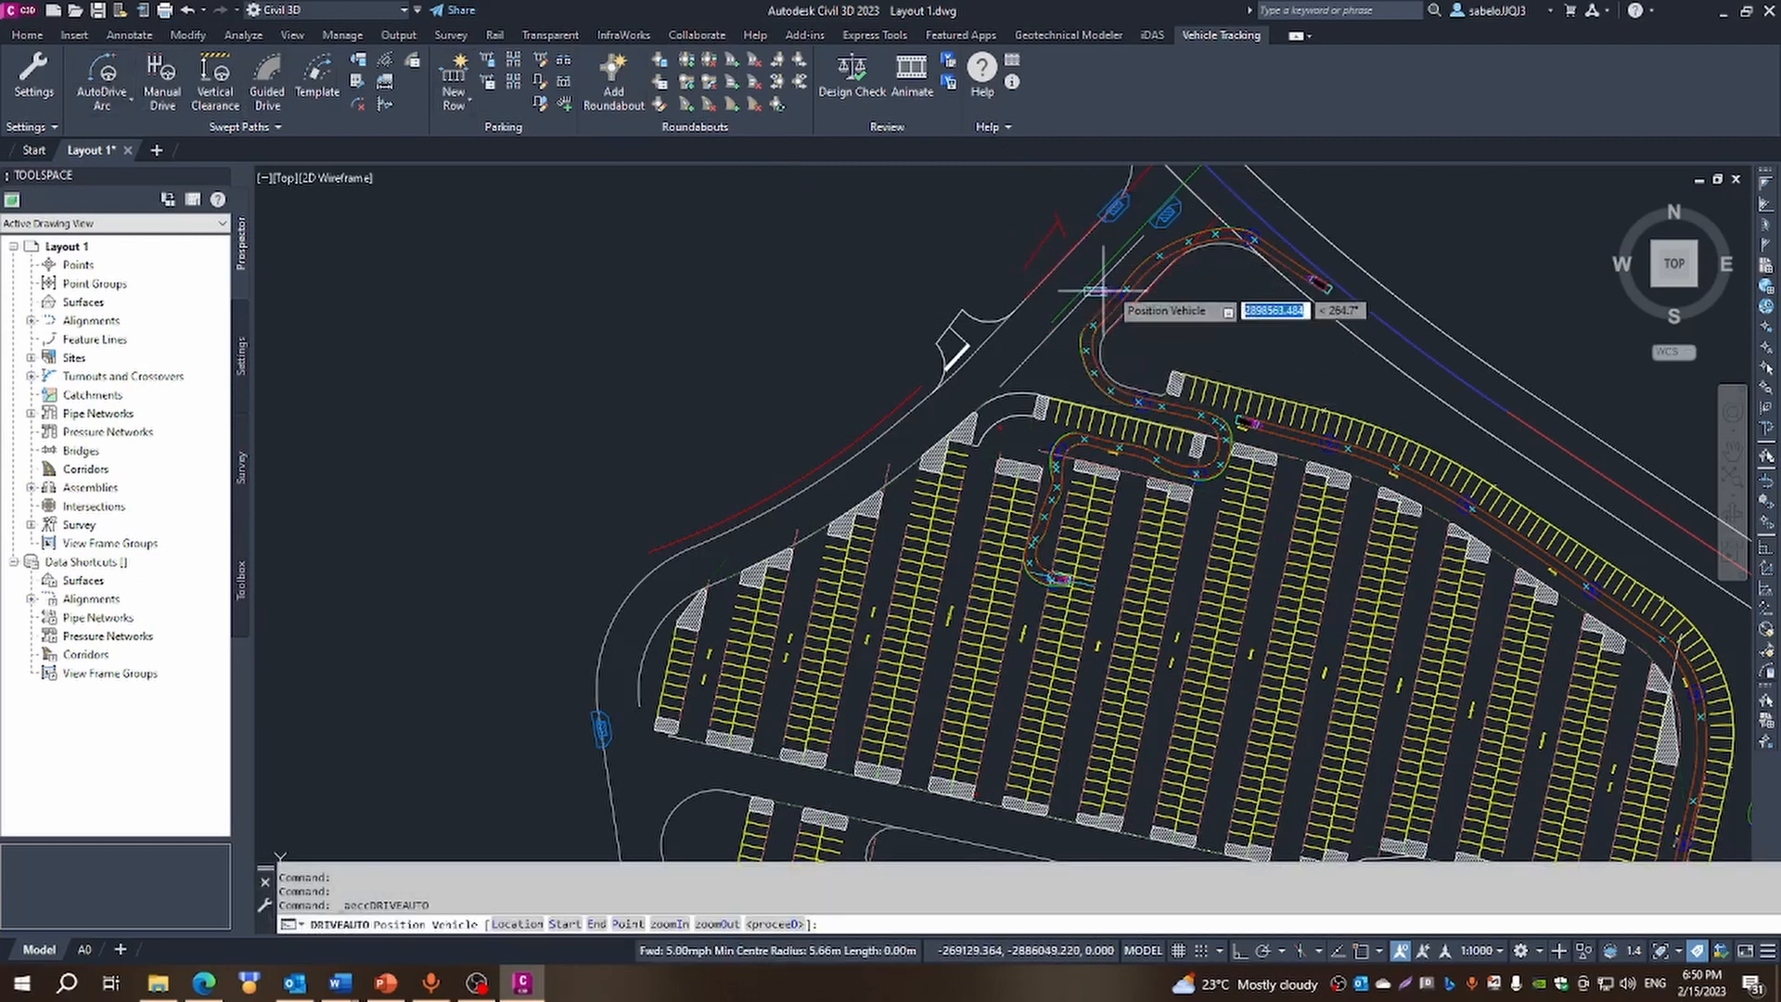
left_click(1068, 331)
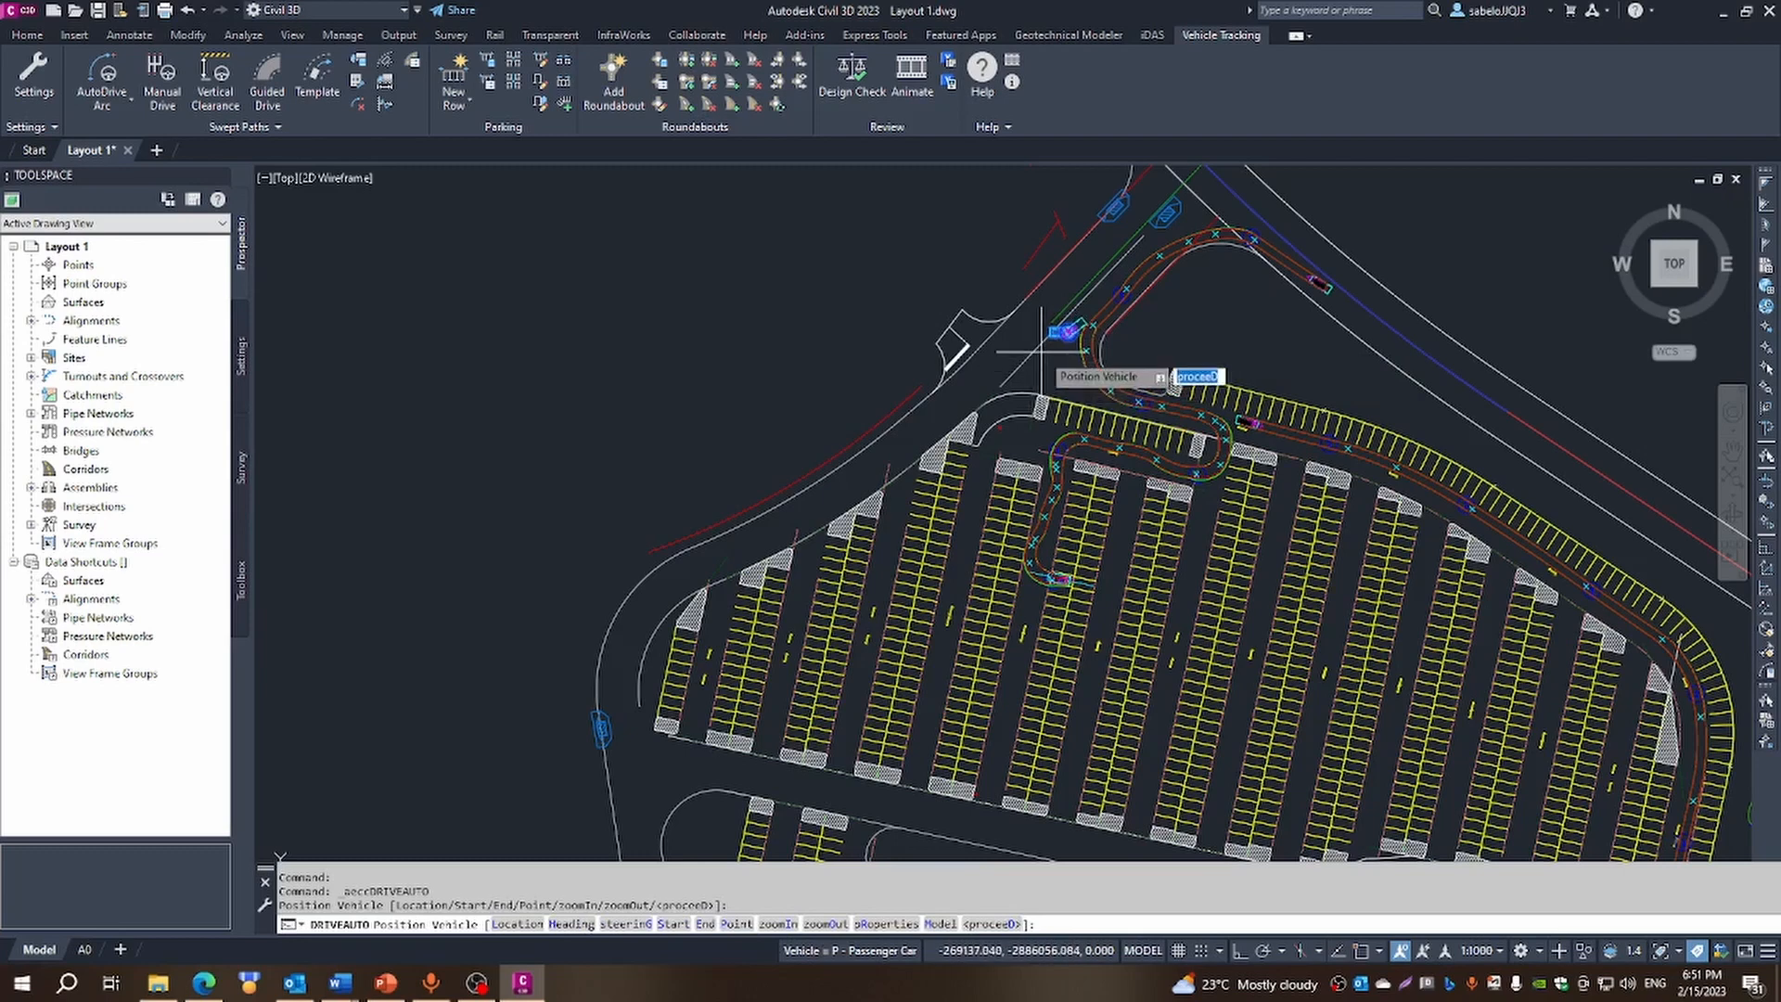
key("Return")
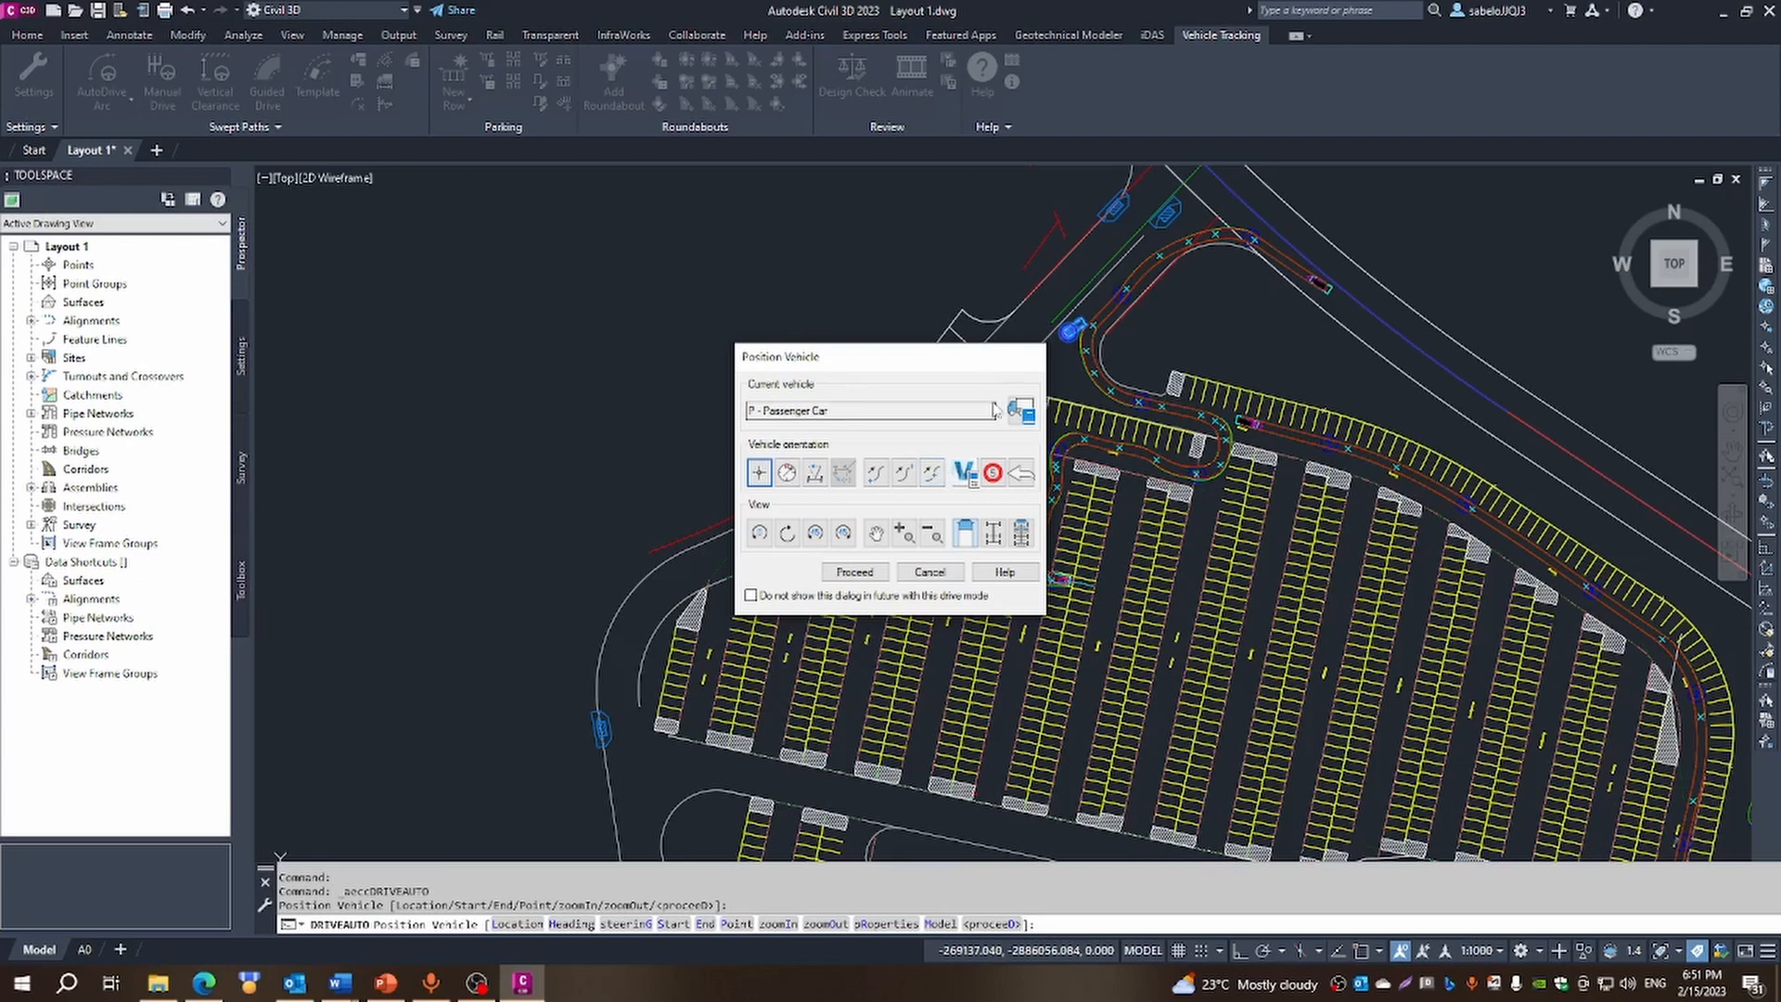
left_click(1024, 414)
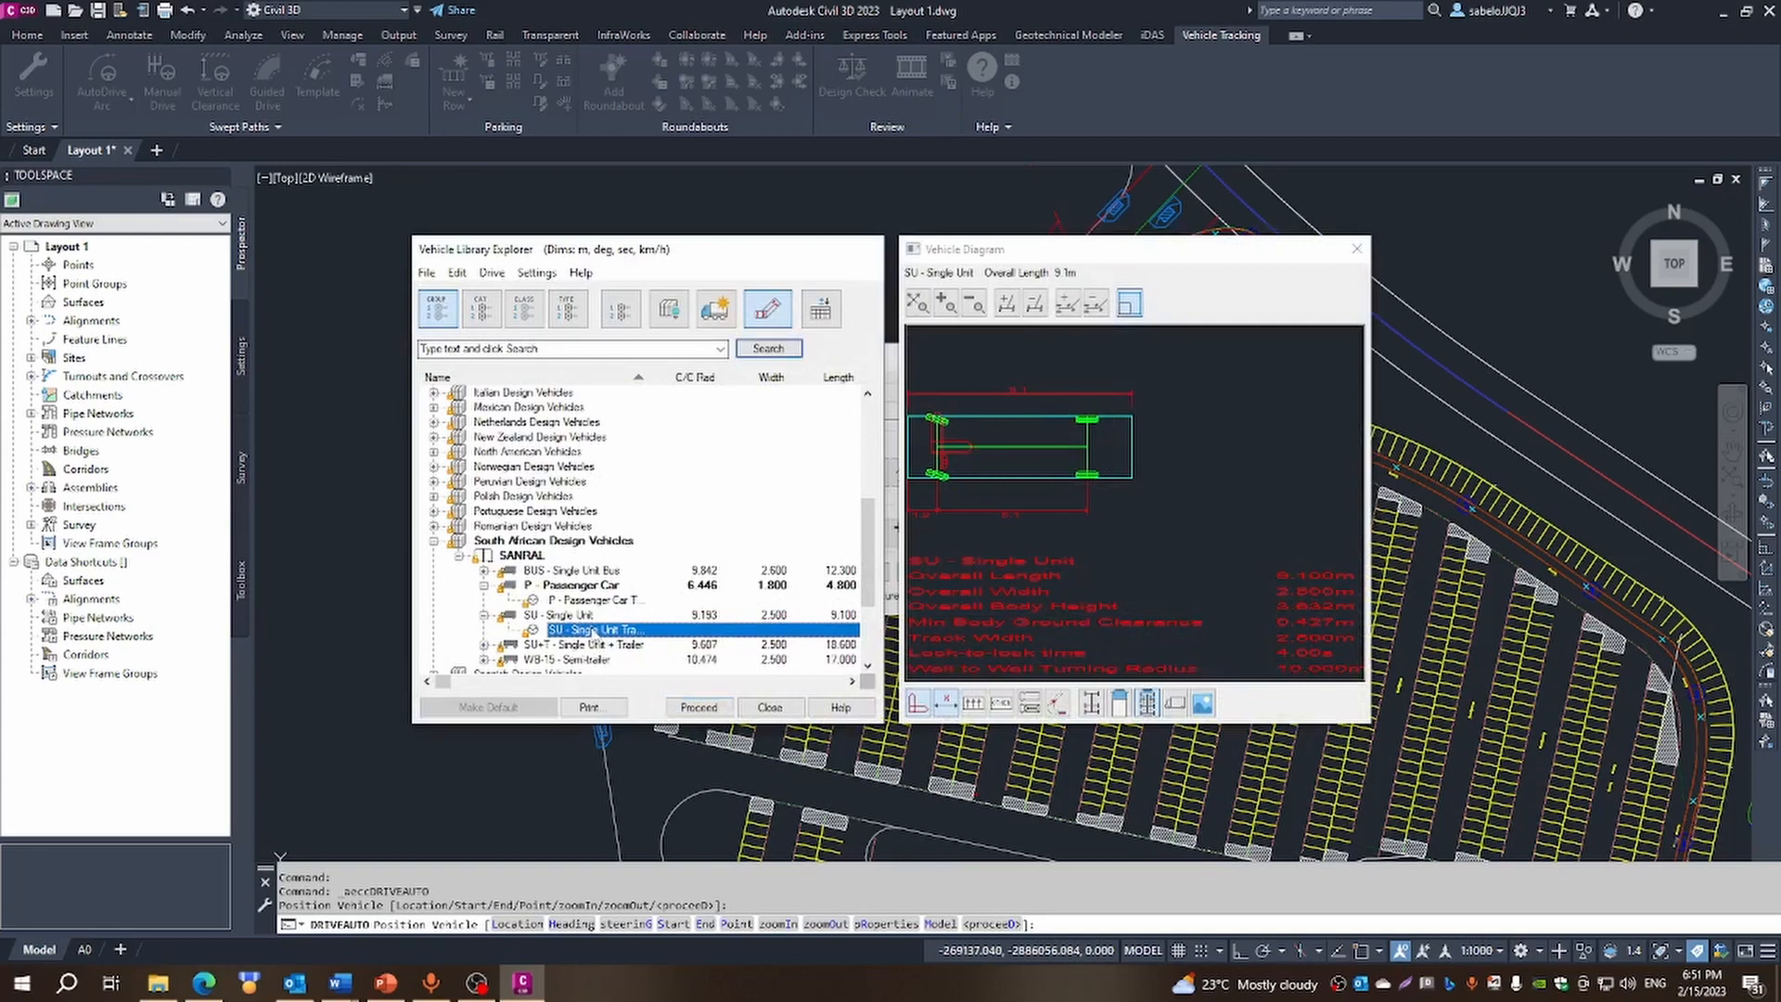
left_click(698, 708)
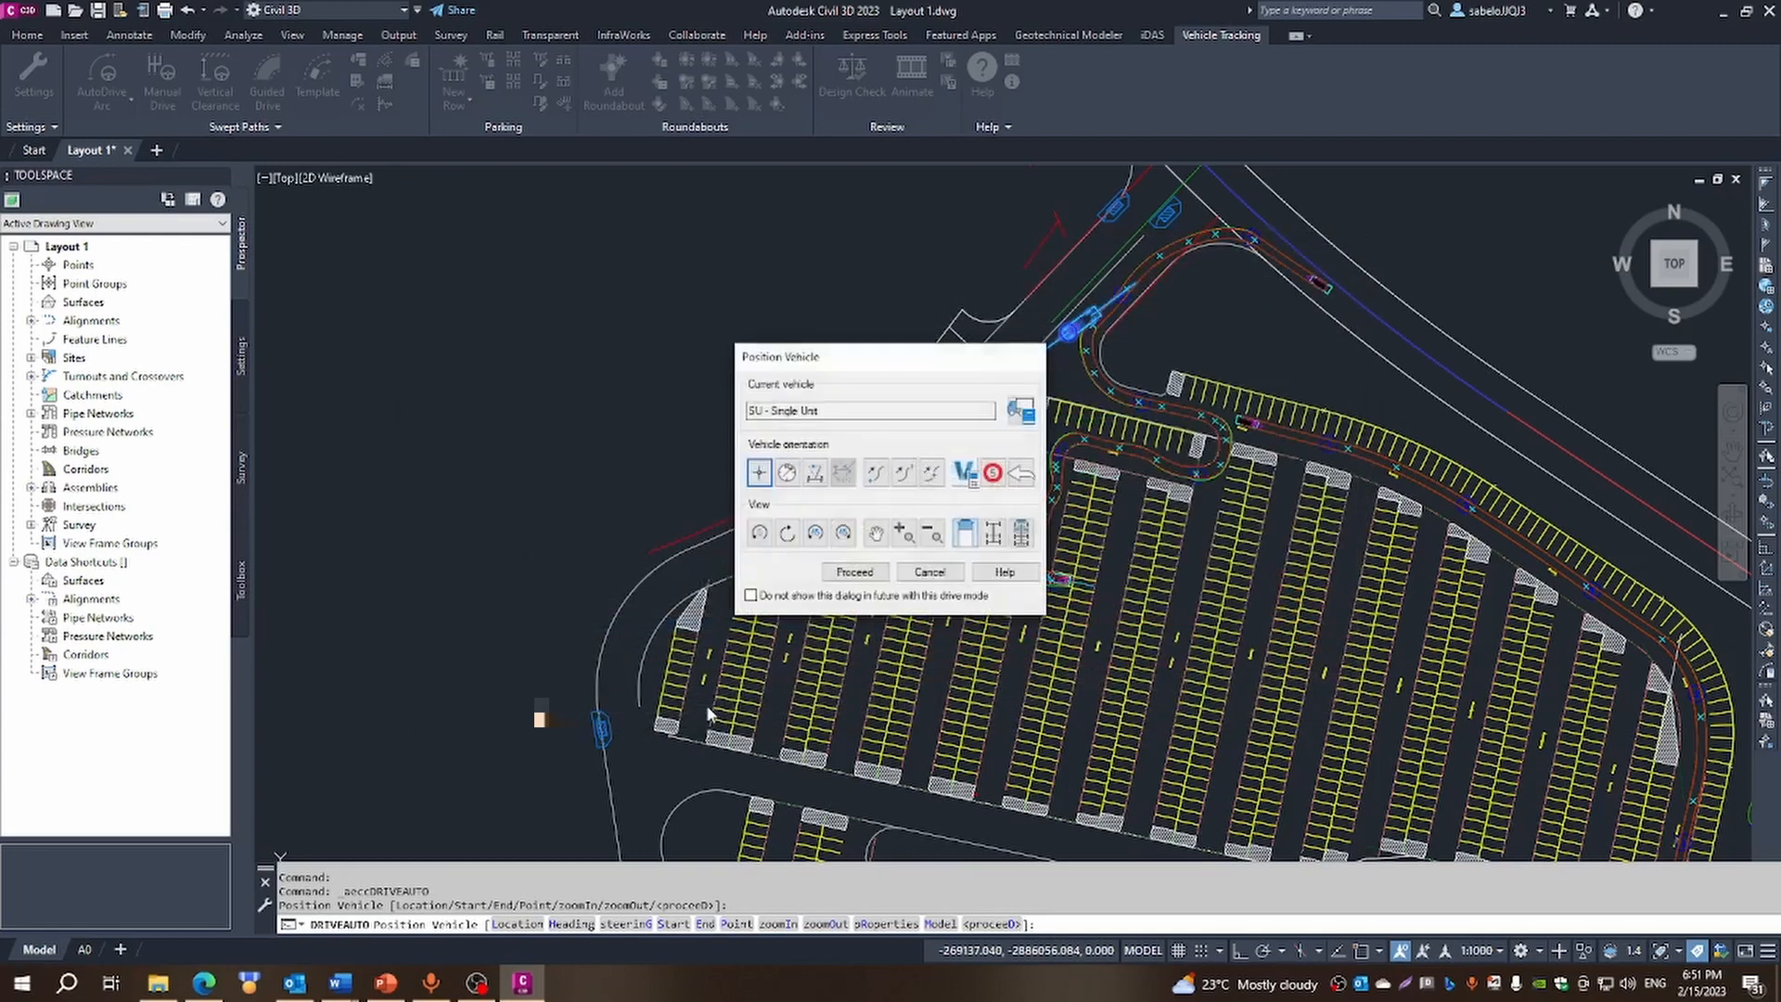
left_click(852, 573)
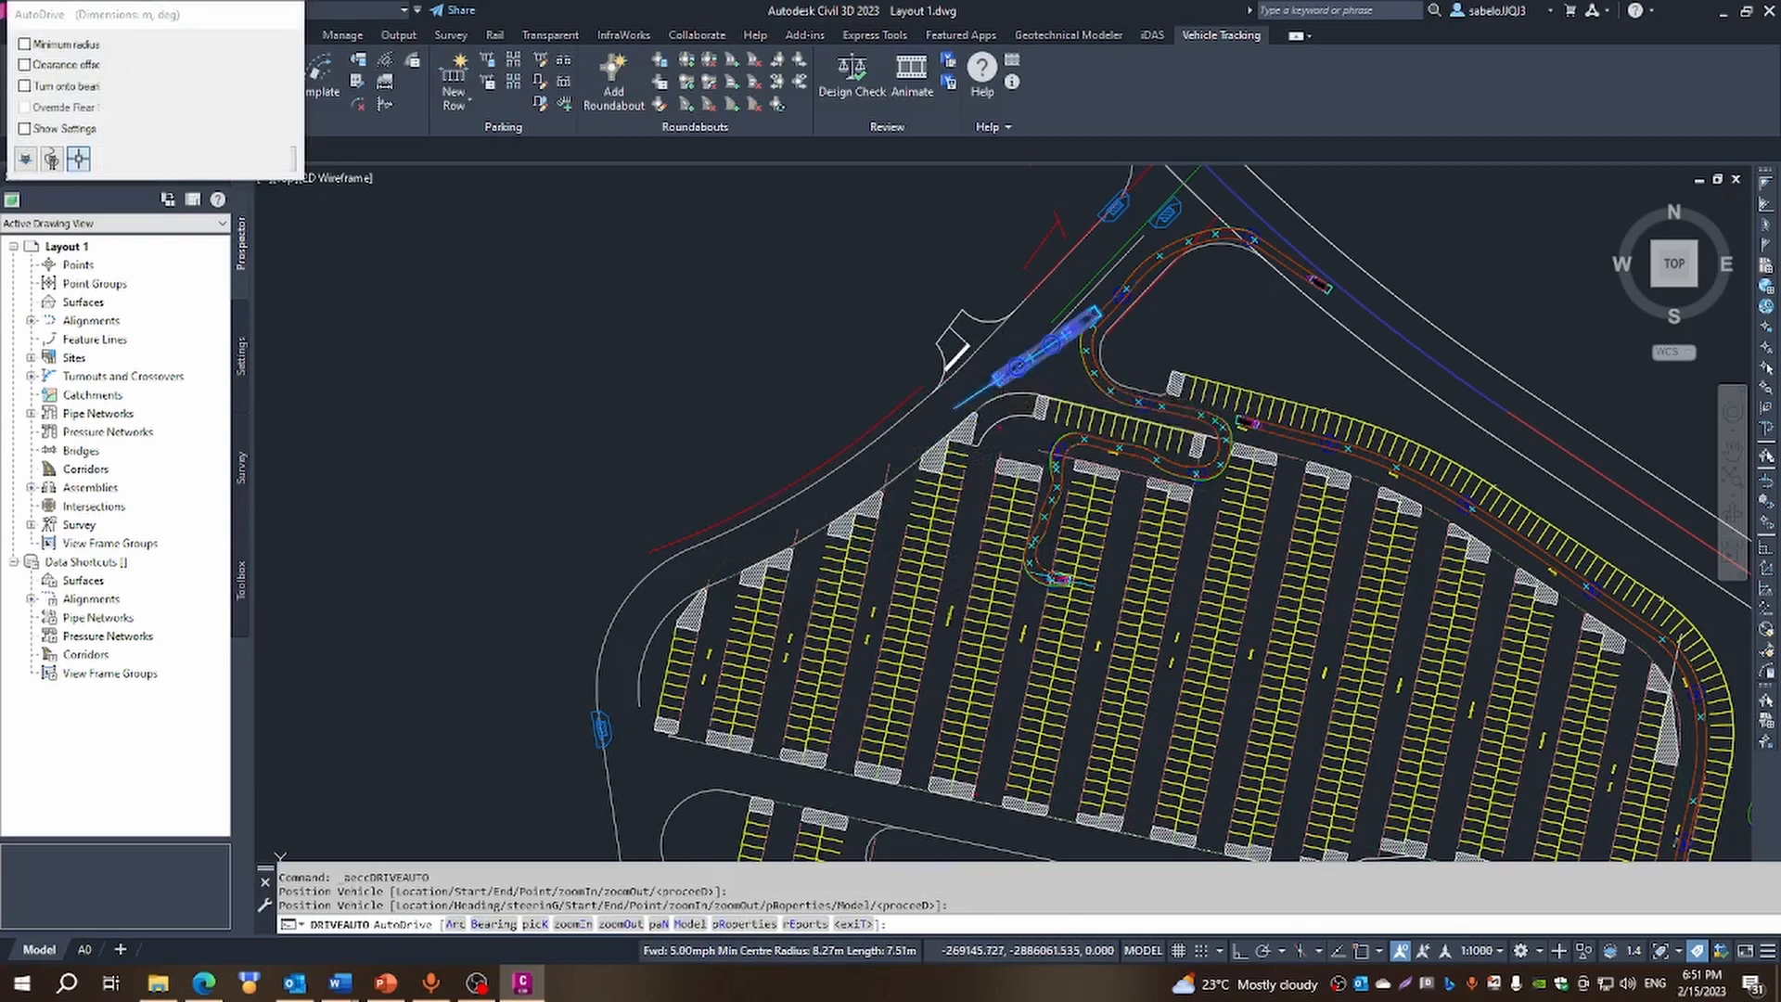
Drive the truck southwest along the service road beside the hatched islands on the lot's northwestern edge
left_click(1002, 375)
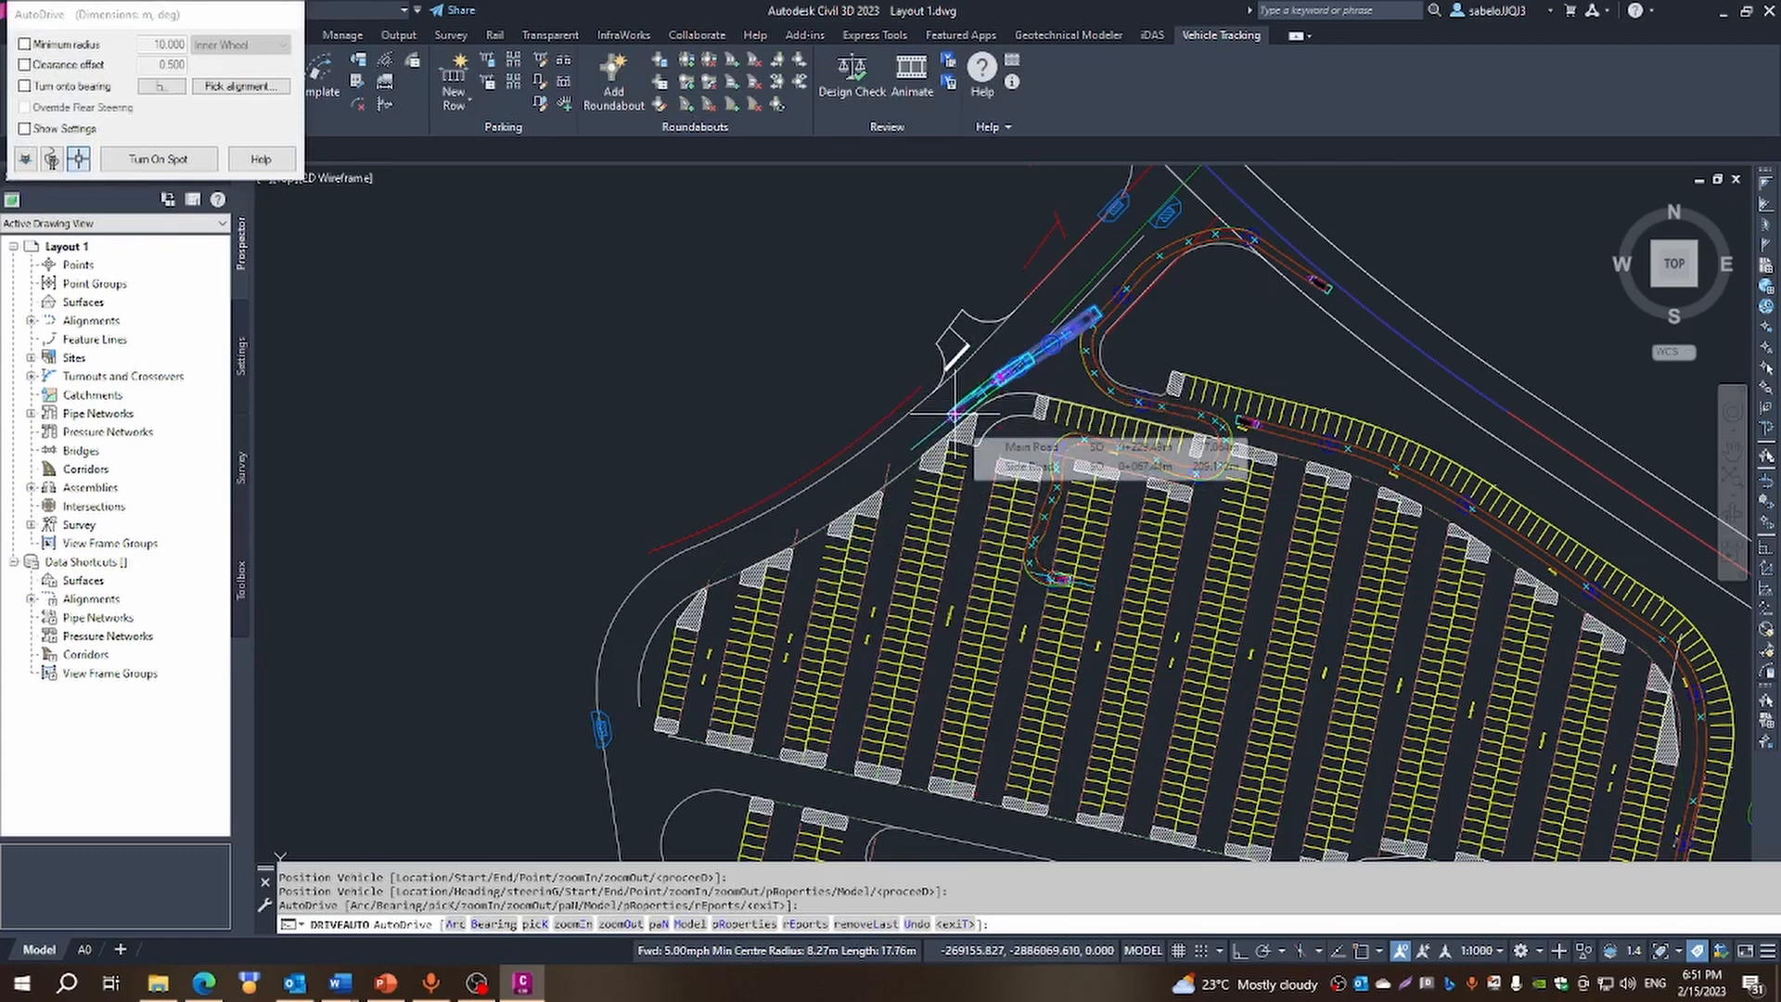
left_click(956, 413)
scroll(956, 413, "up", 3)
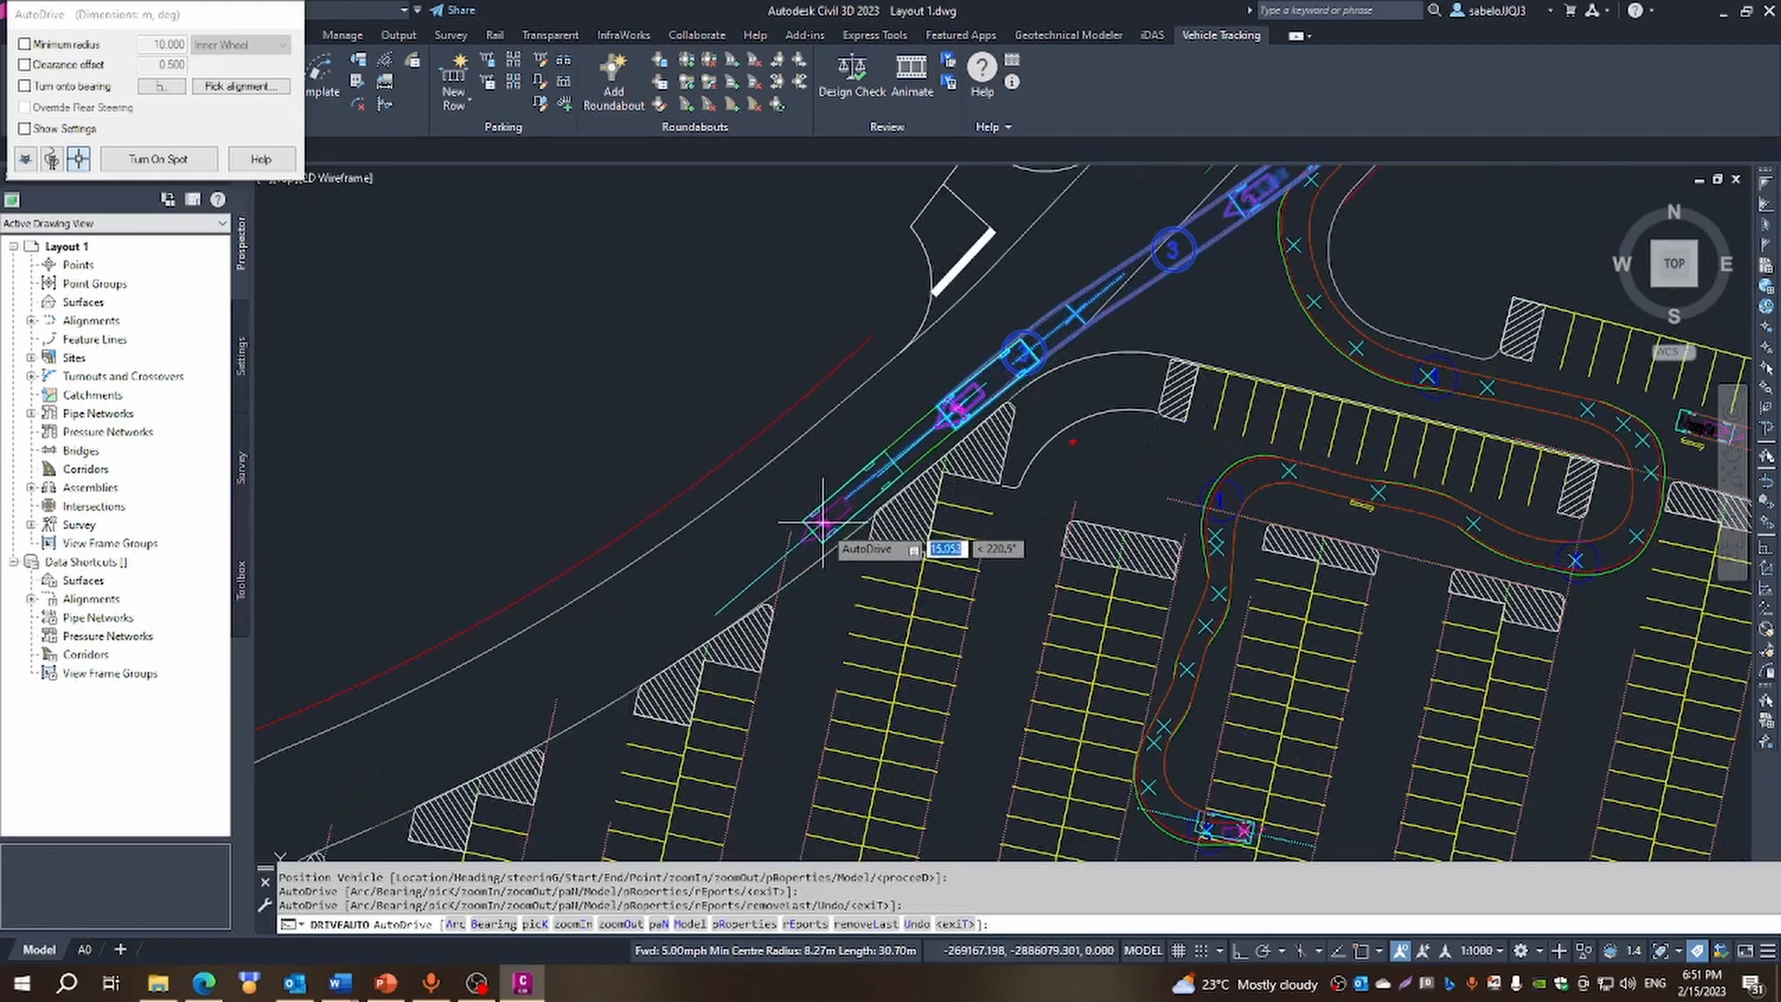
left_click(822, 512)
scroll(818, 514, "down", 4)
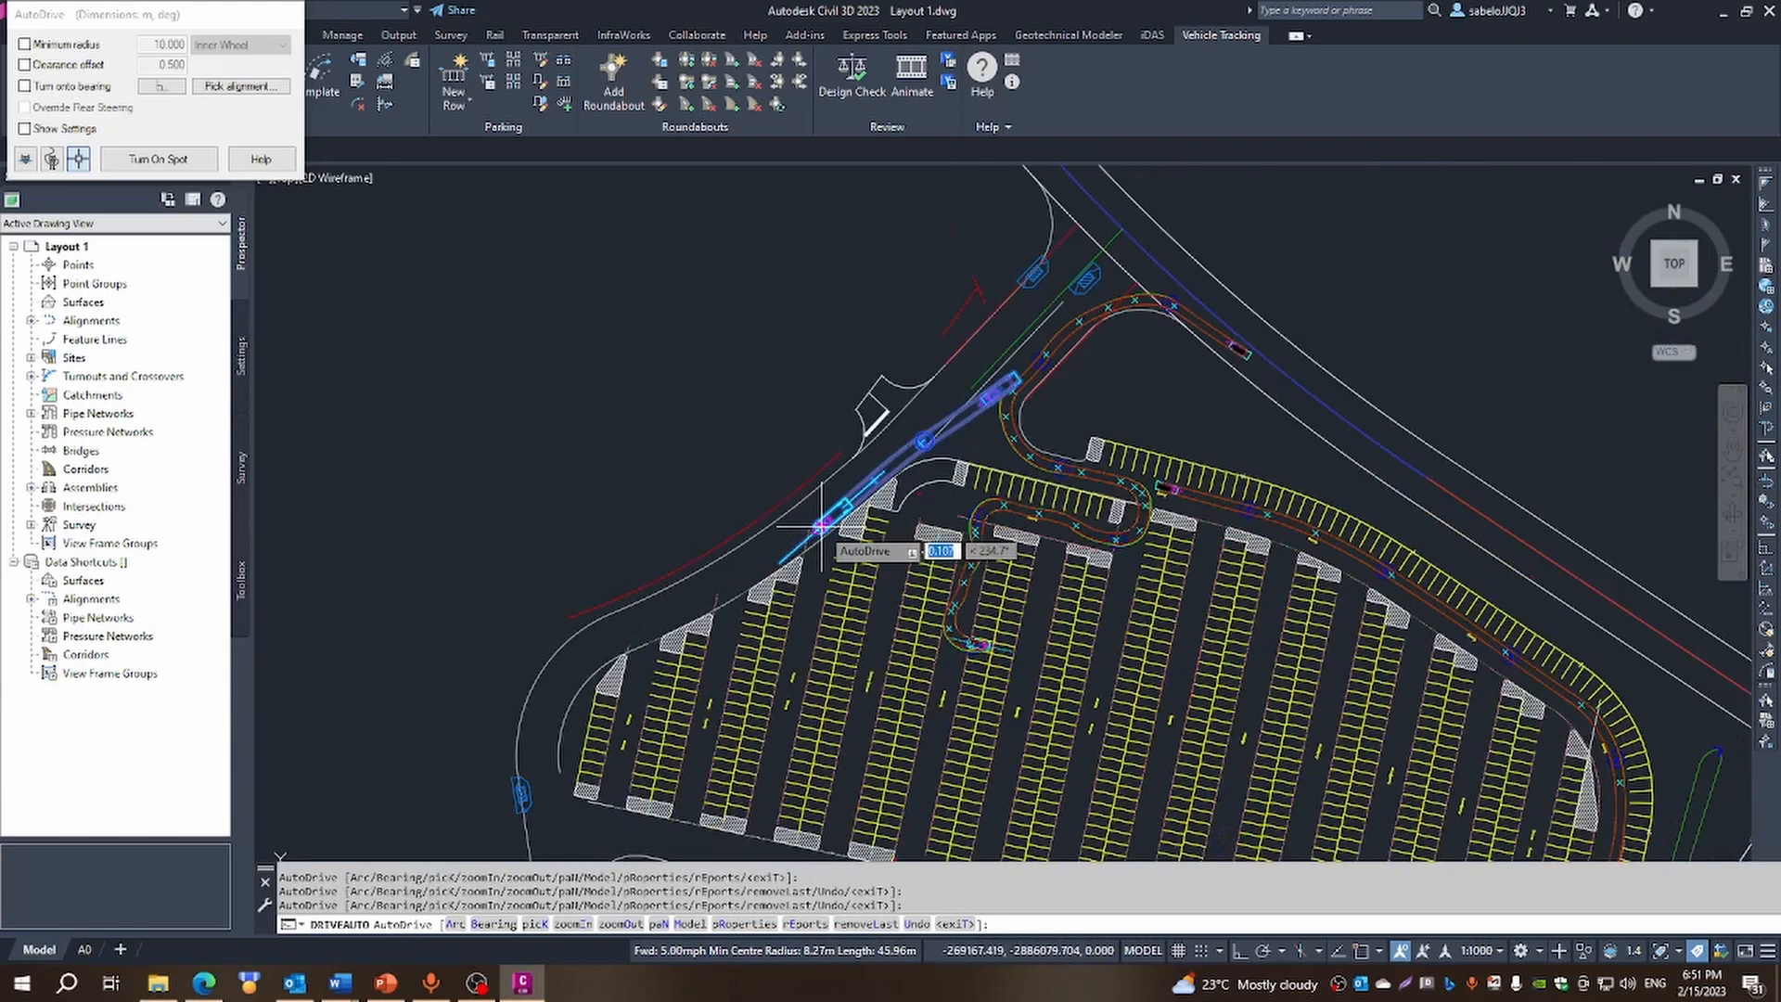
left_click(777, 555)
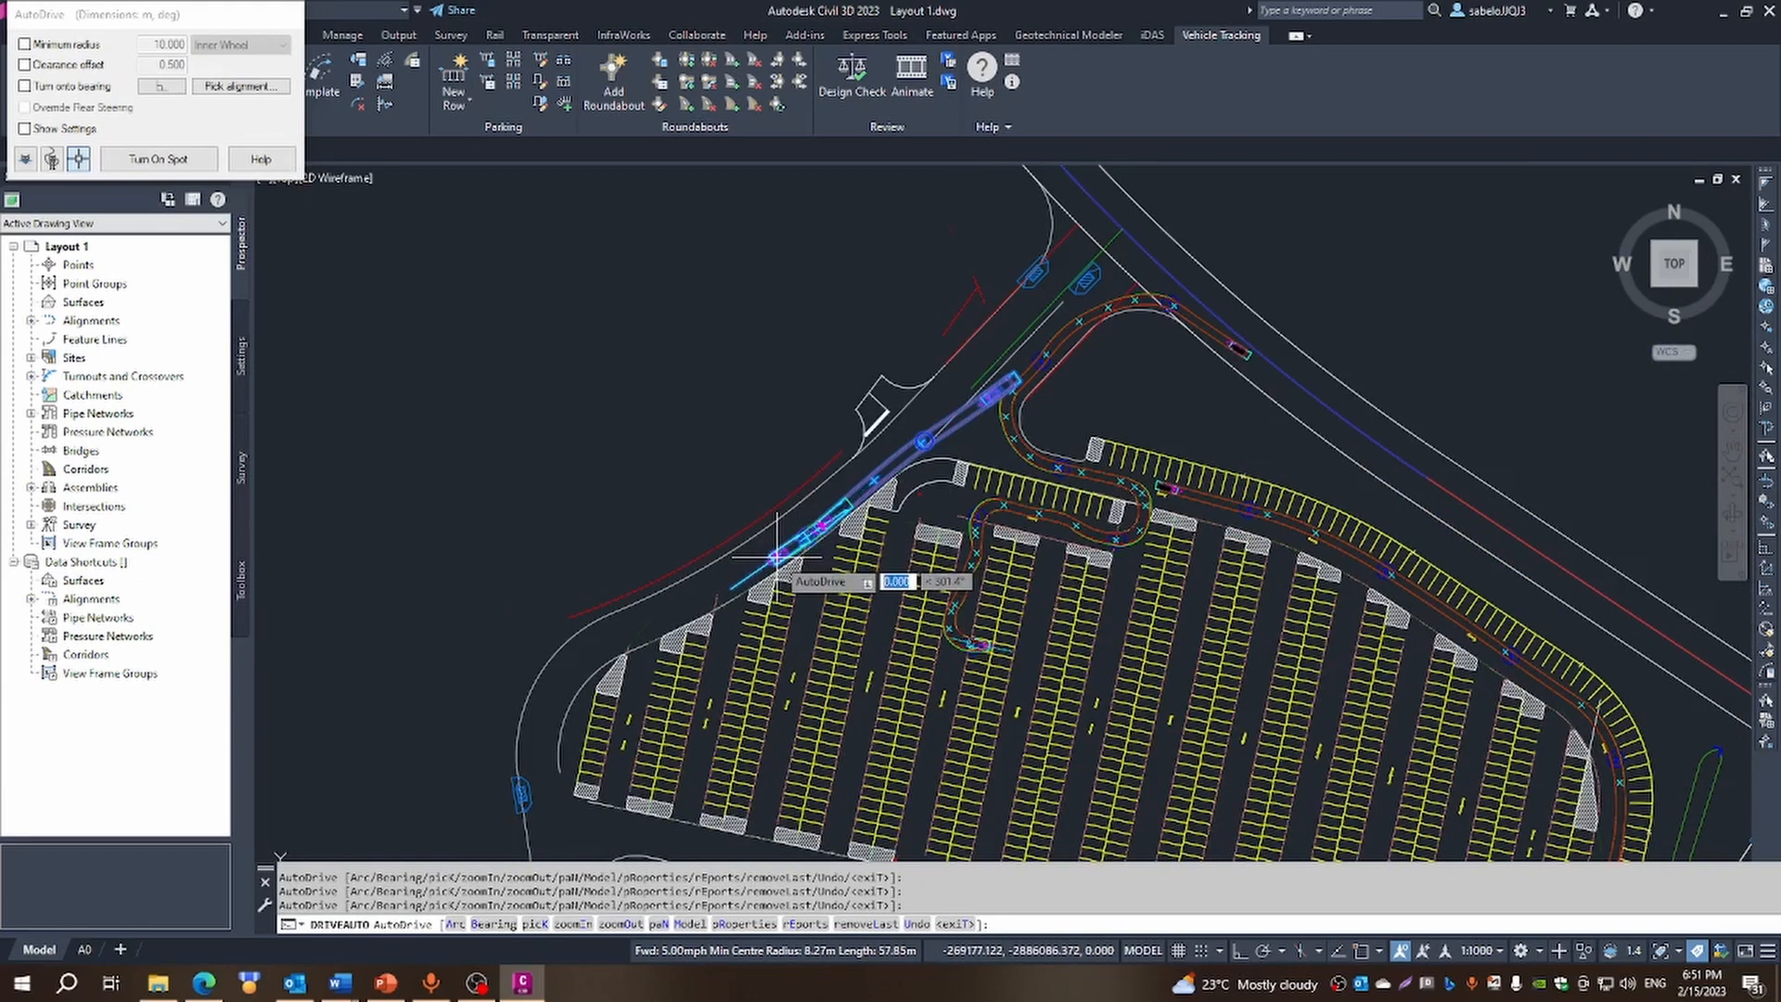
scroll(747, 574, "down", 3)
scroll(725, 586, "up", 3)
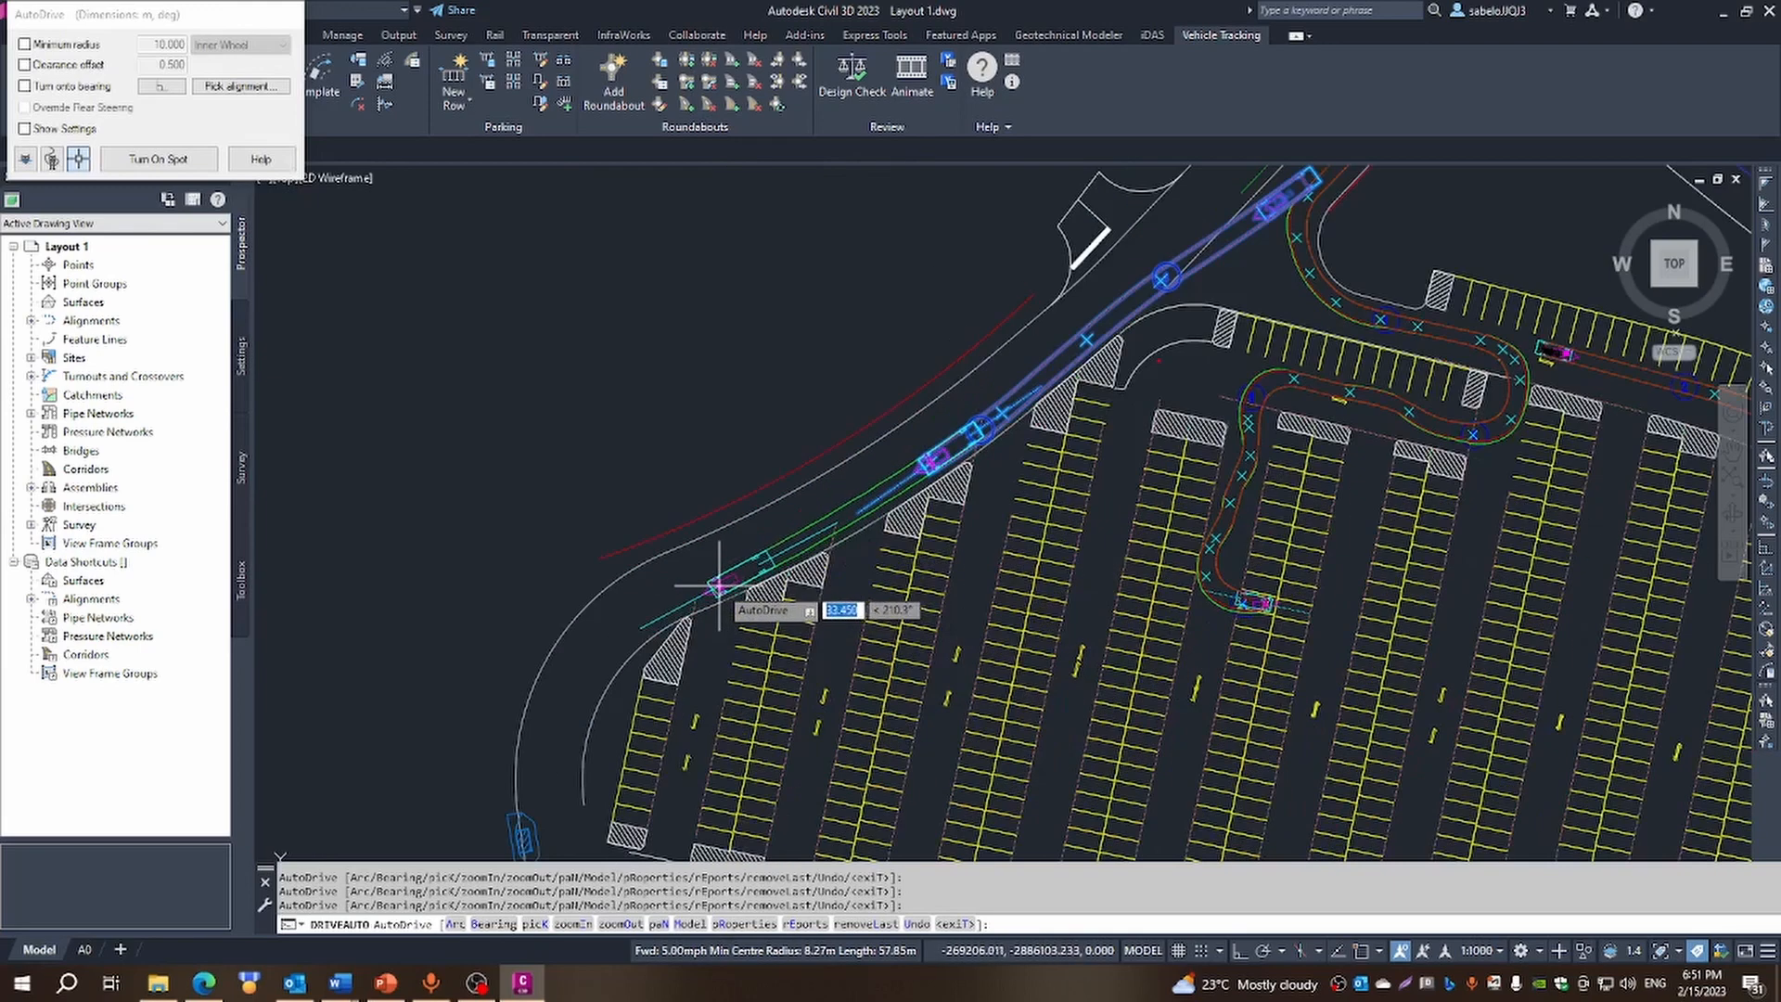
left_click(743, 572)
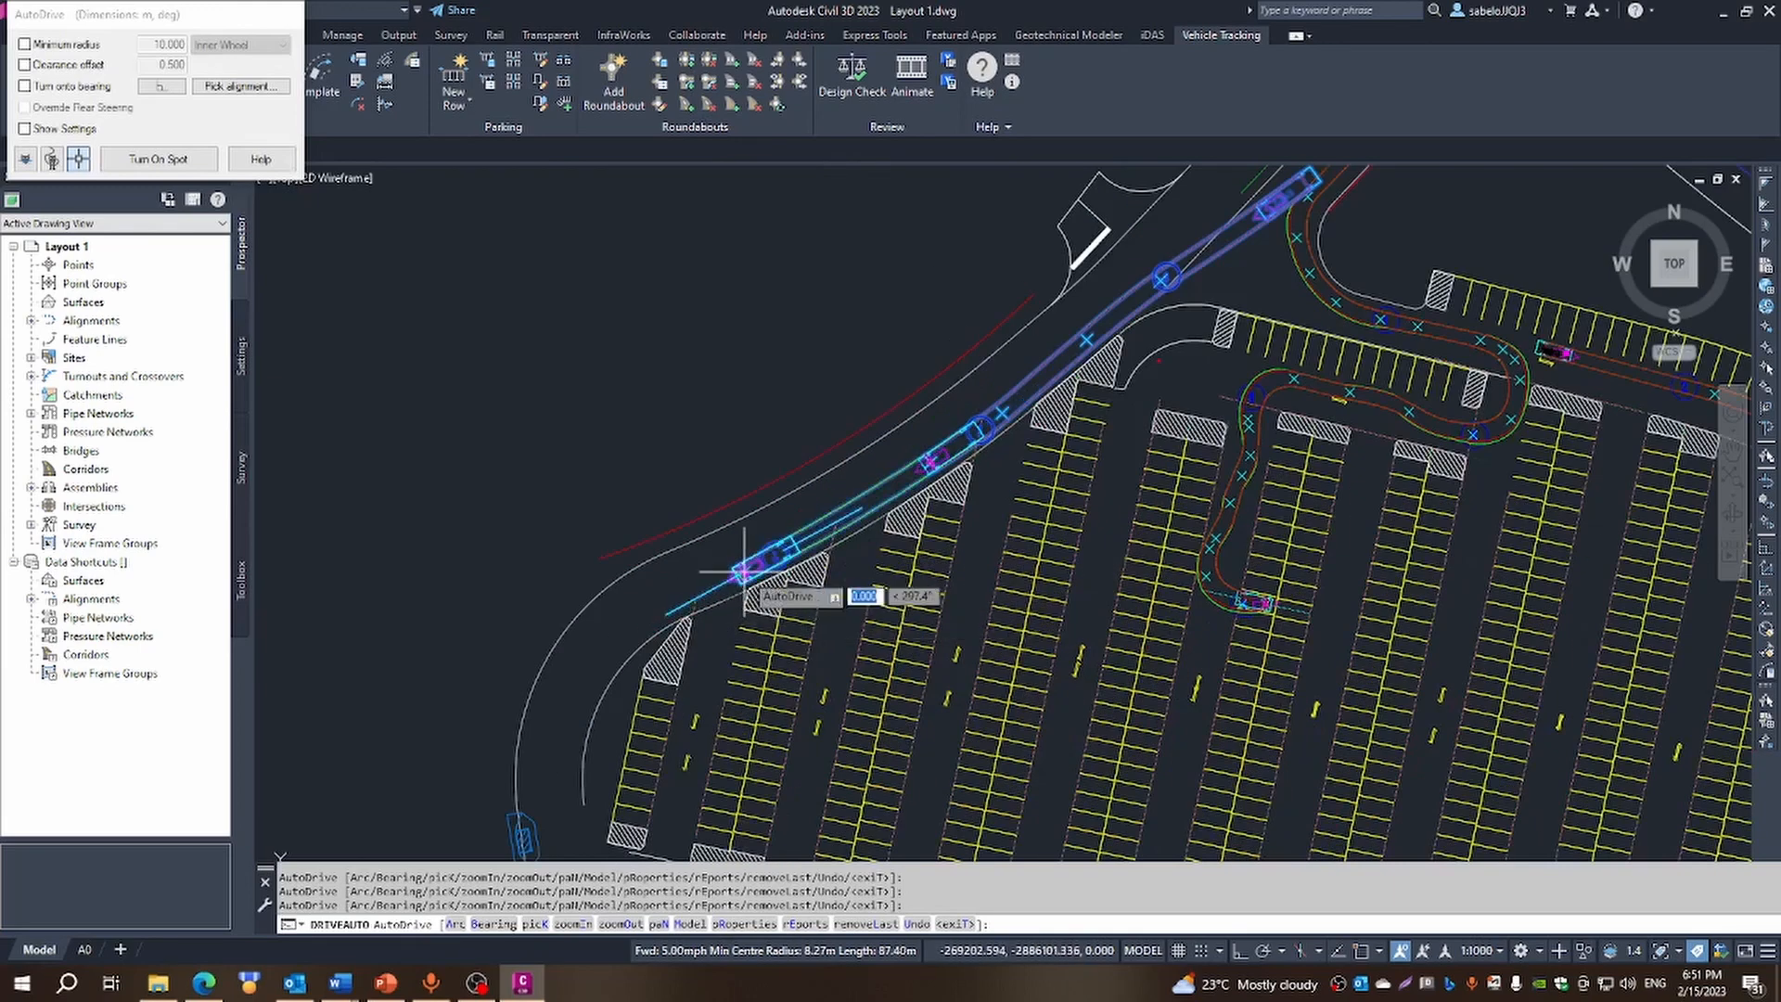
Steer the truck around the service road's western bend and straighten it heading south
left_click(682, 591)
scroll(681, 591, "down", 4)
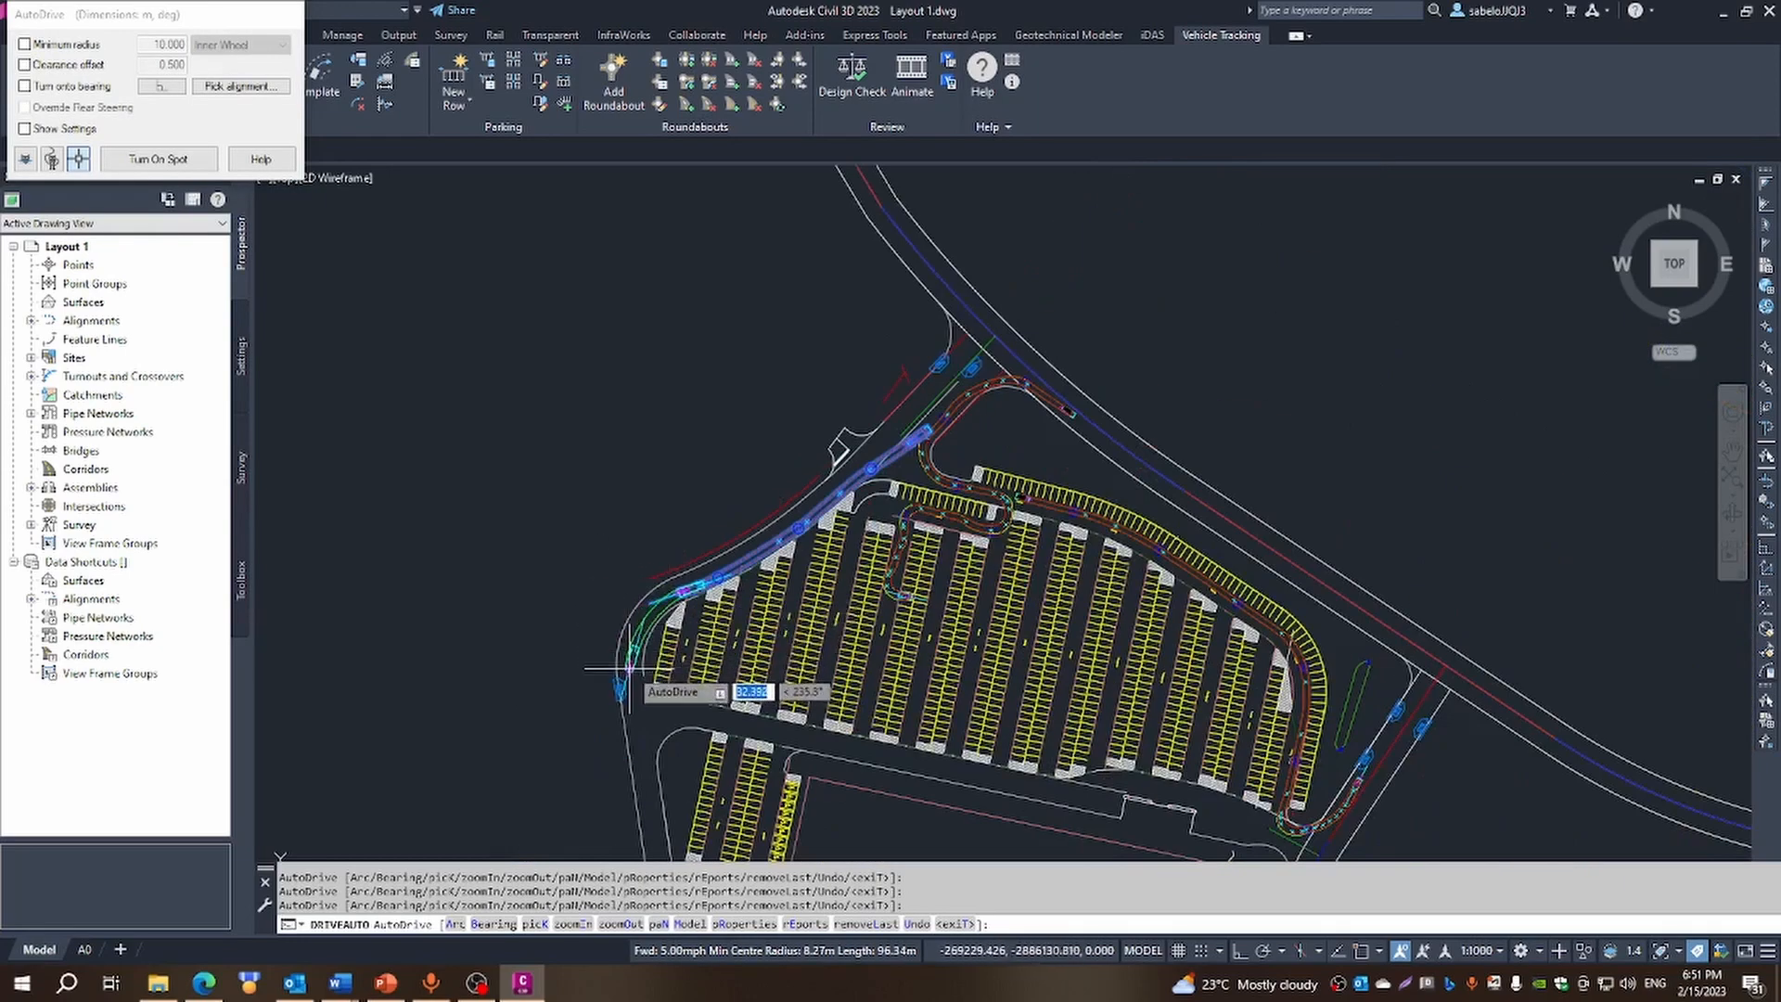
scroll(630, 645, "up", 5)
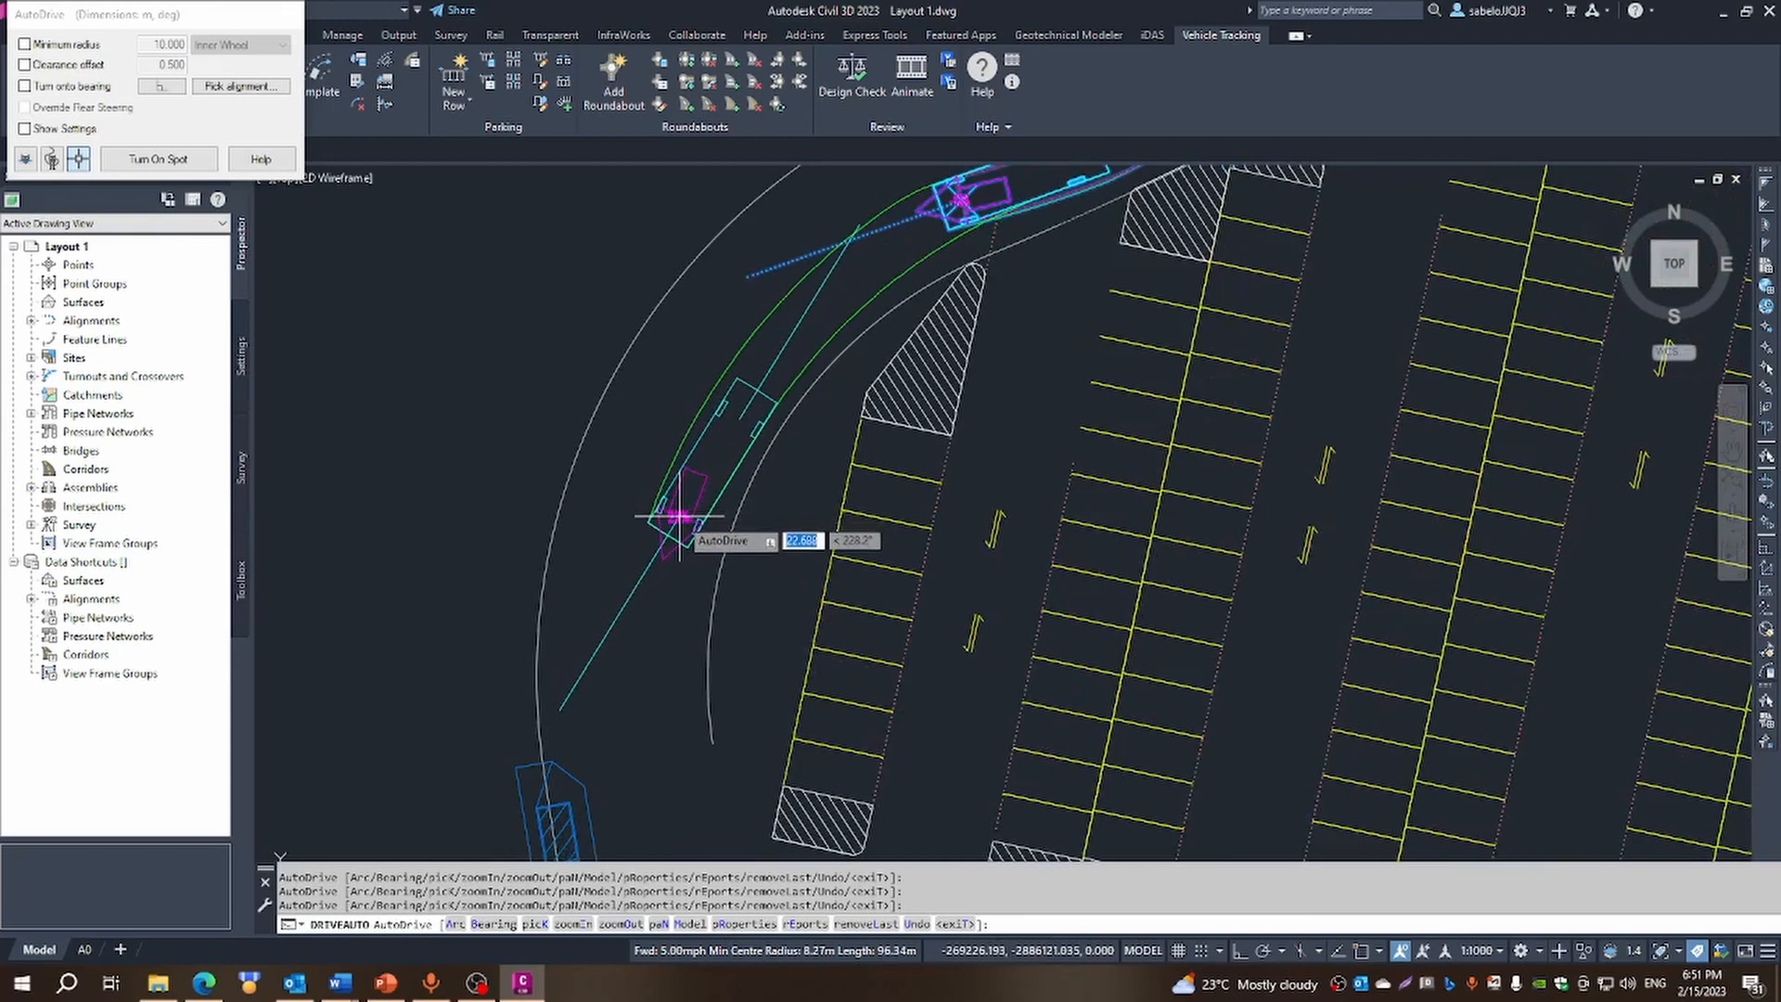
left_click(680, 516)
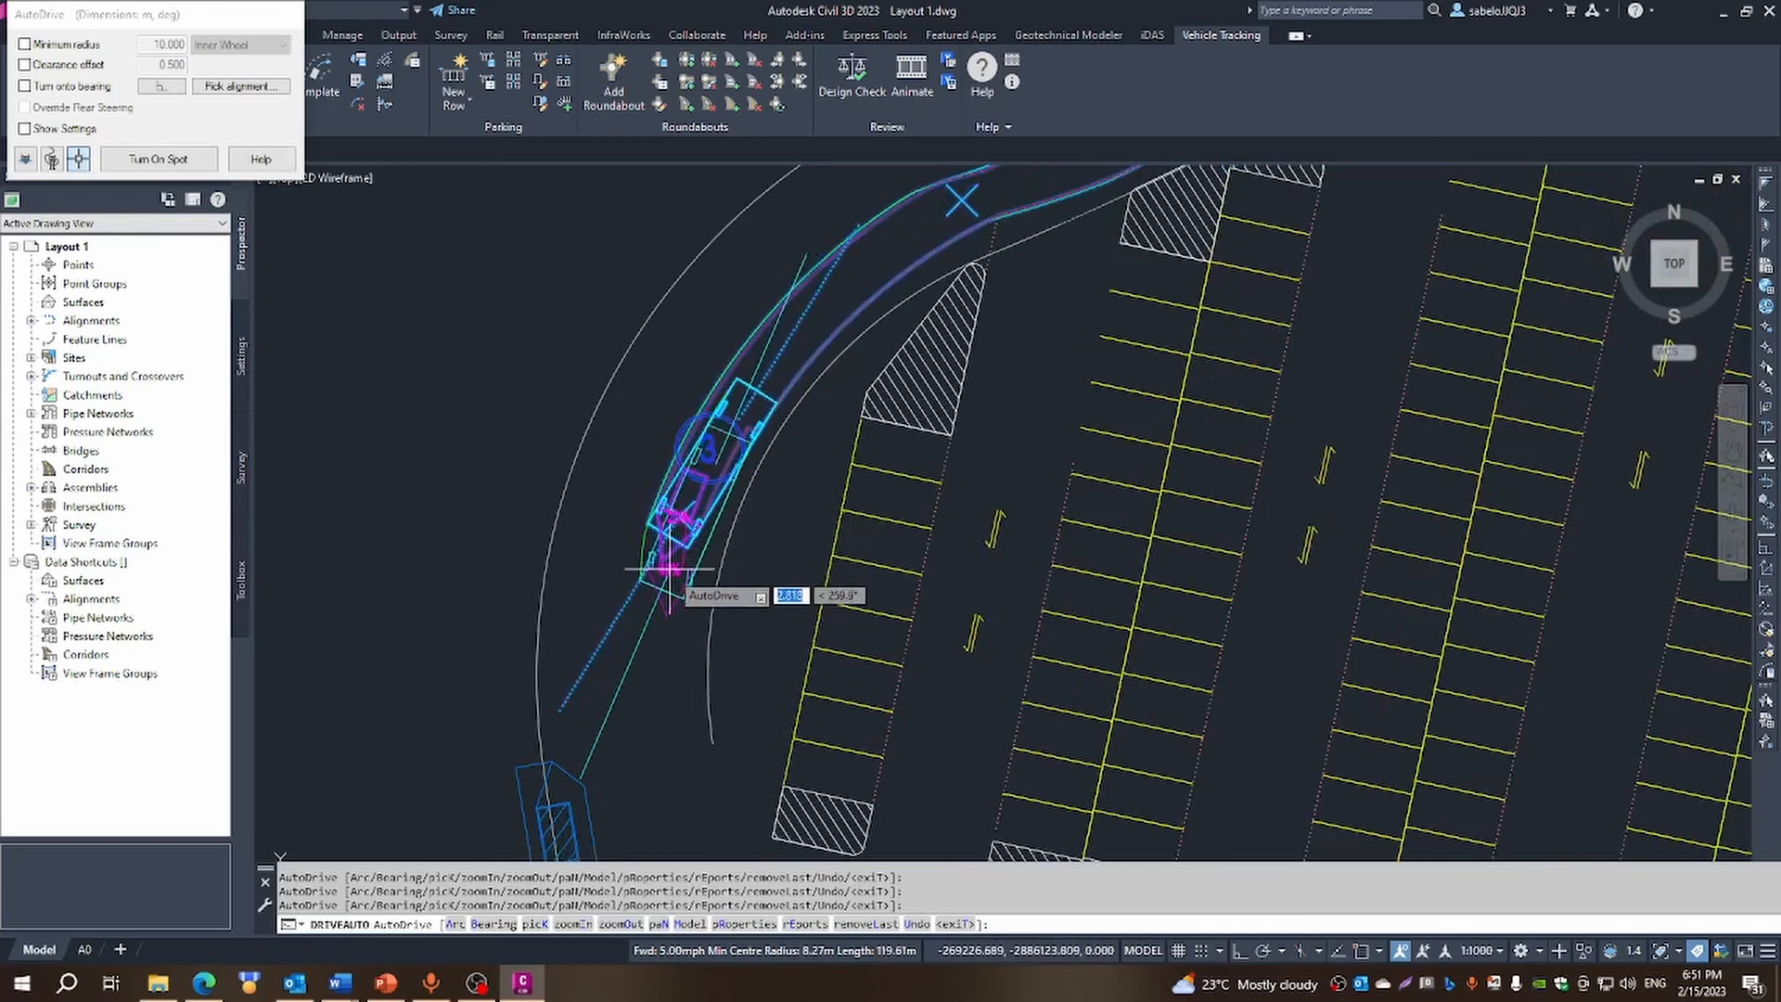
left_click(660, 612)
scroll(661, 622, "down", 3)
left_click(662, 647)
Drive the truck south down the western service road, past the cross aisle and alongside the small parking block
scroll(664, 654, "down", 5)
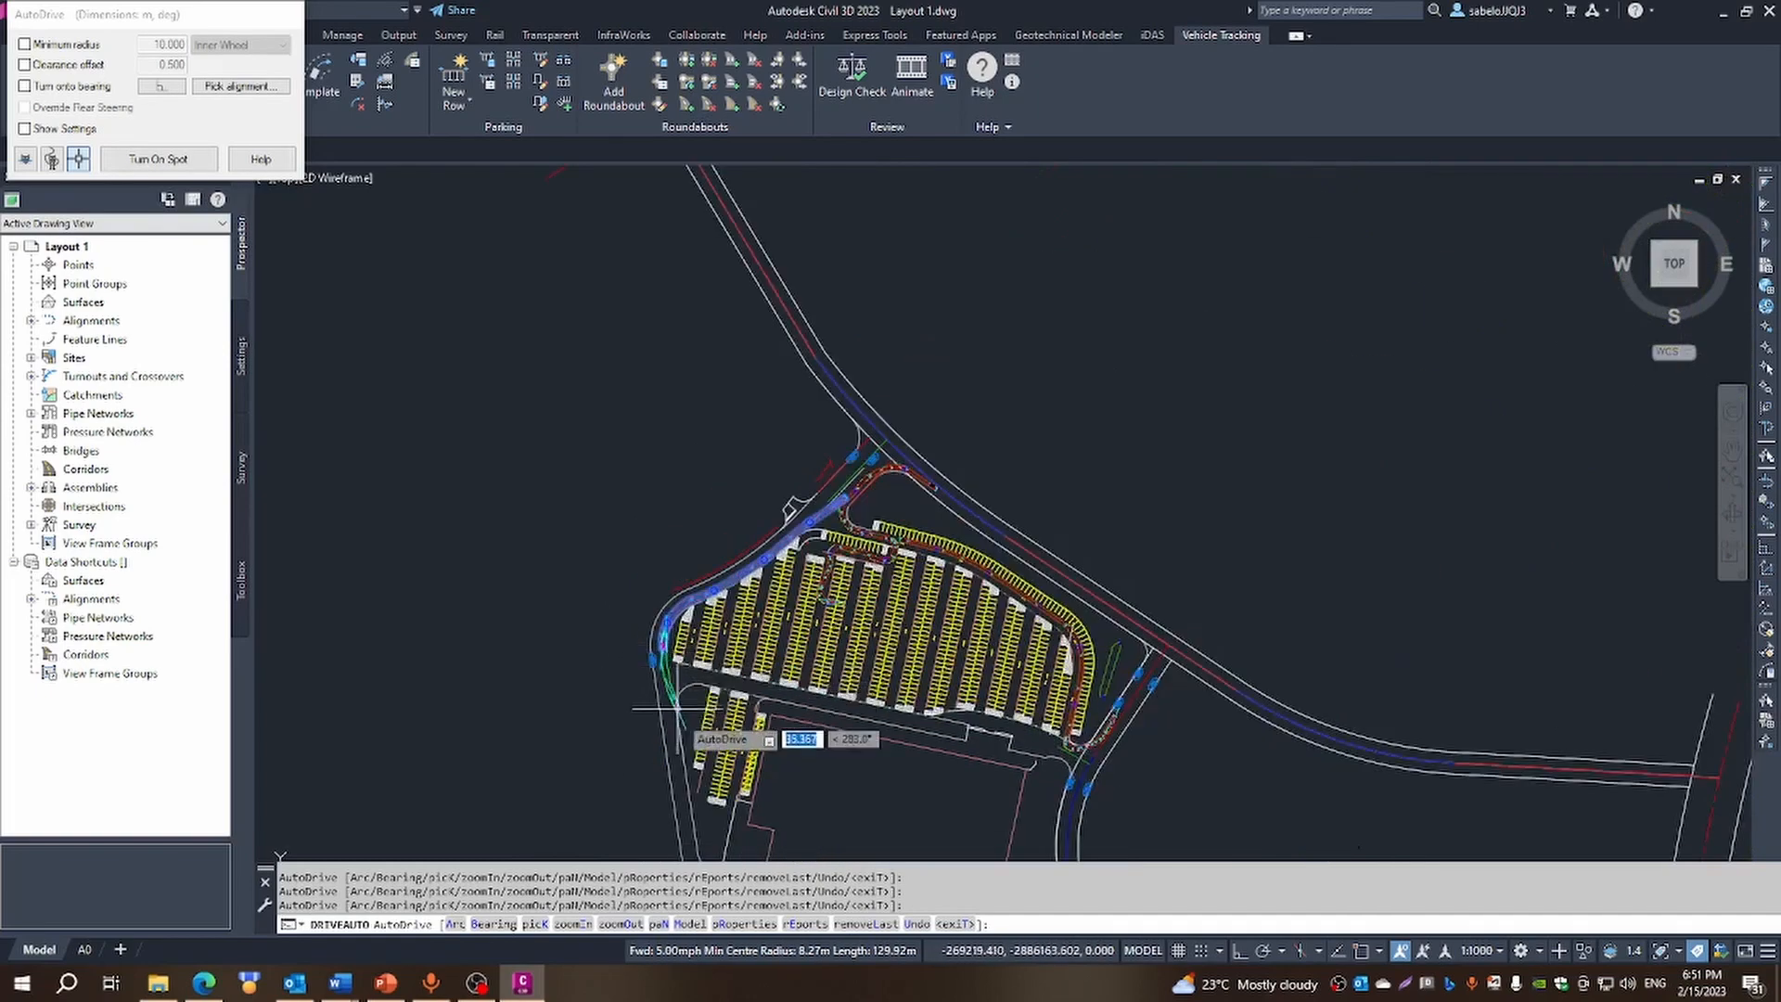
scroll(675, 777, "up", 5)
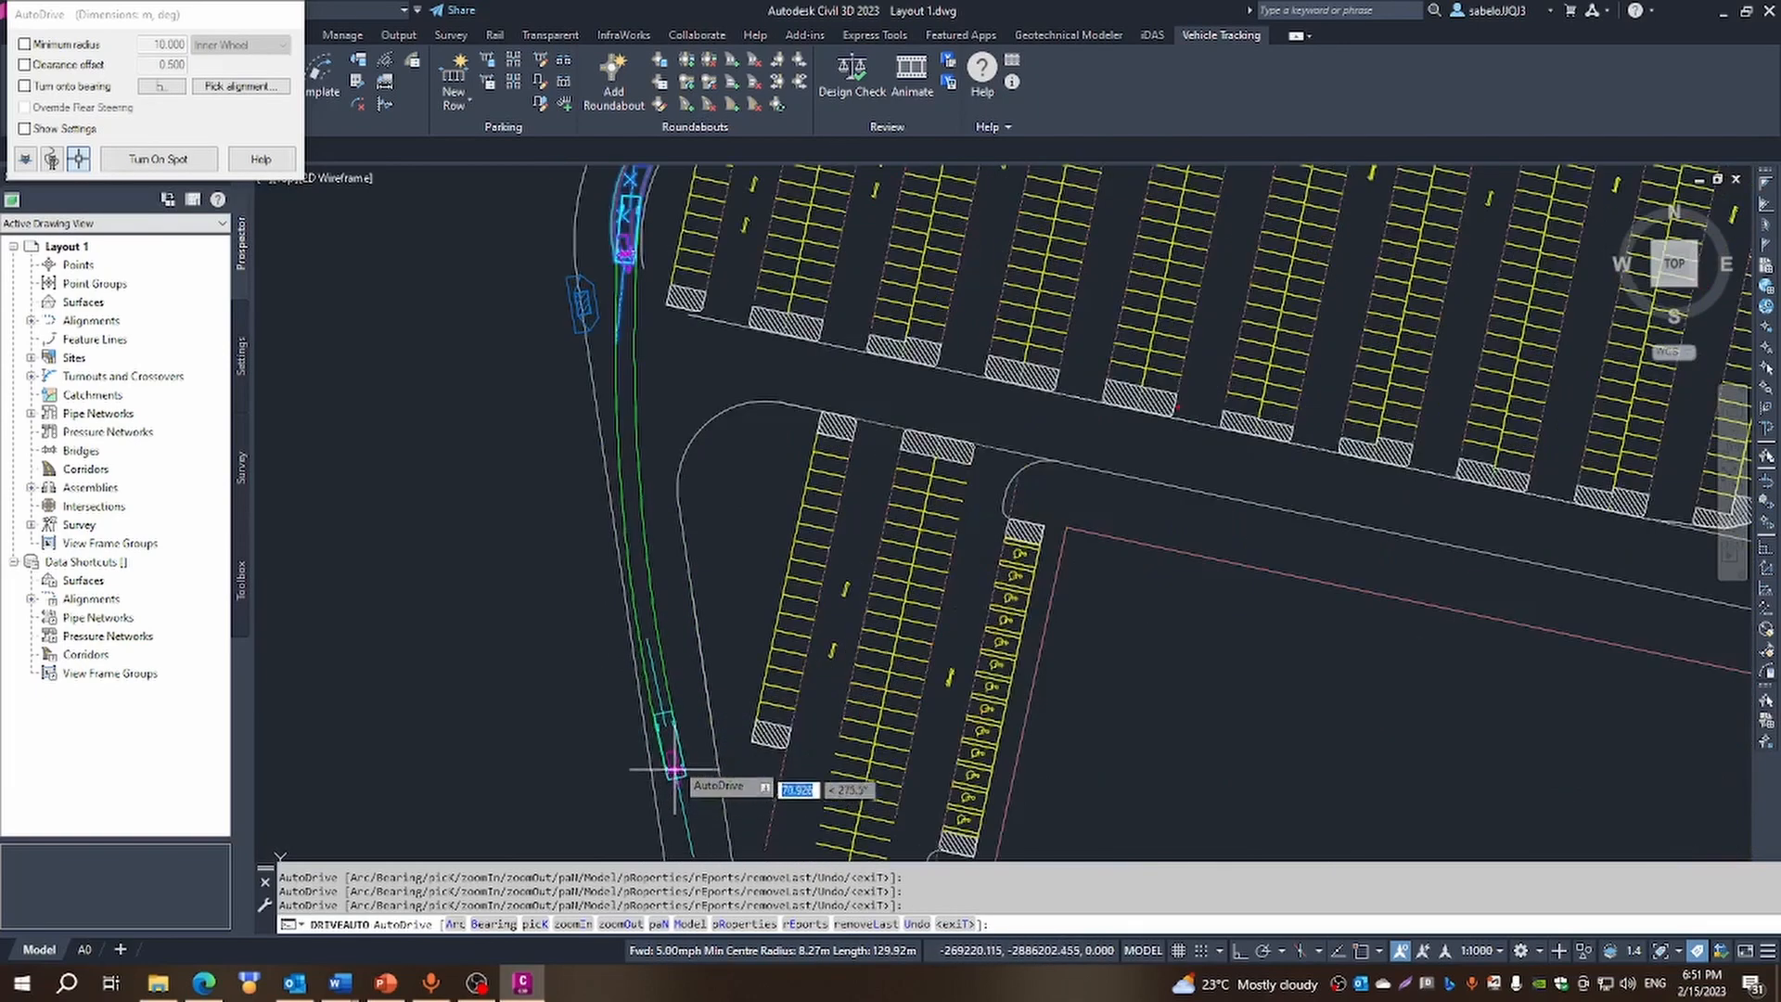
left_click(636, 408)
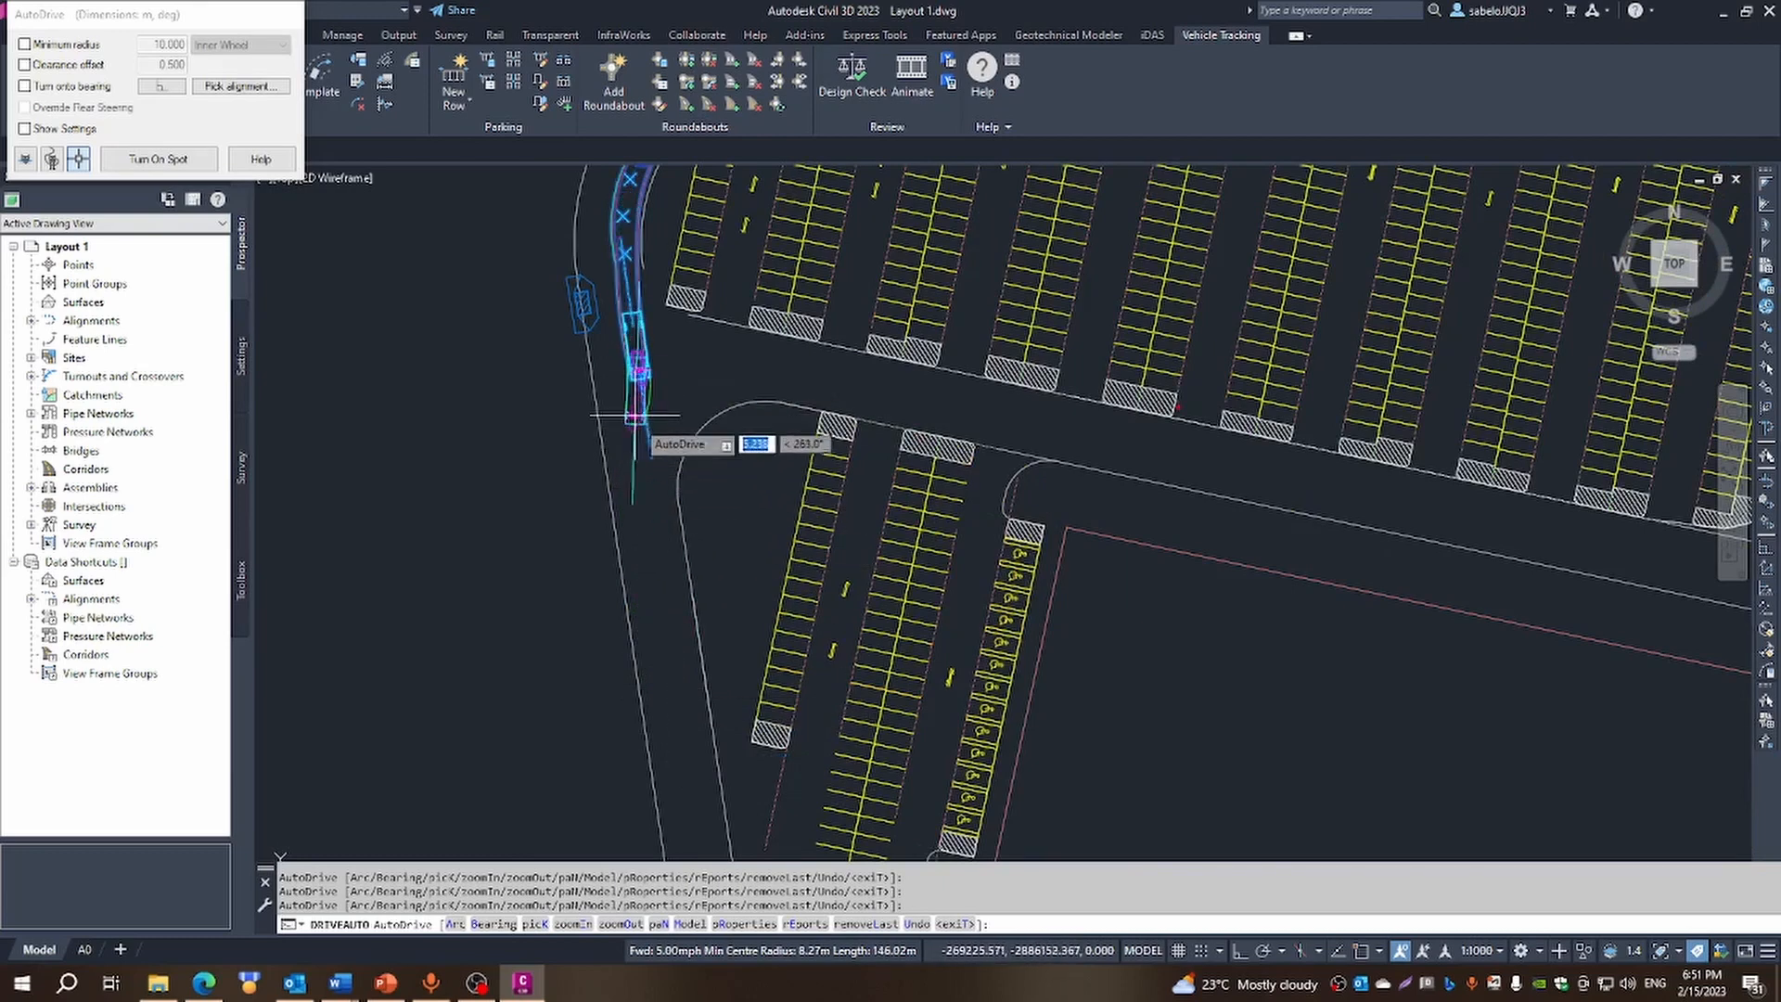
left_click(662, 545)
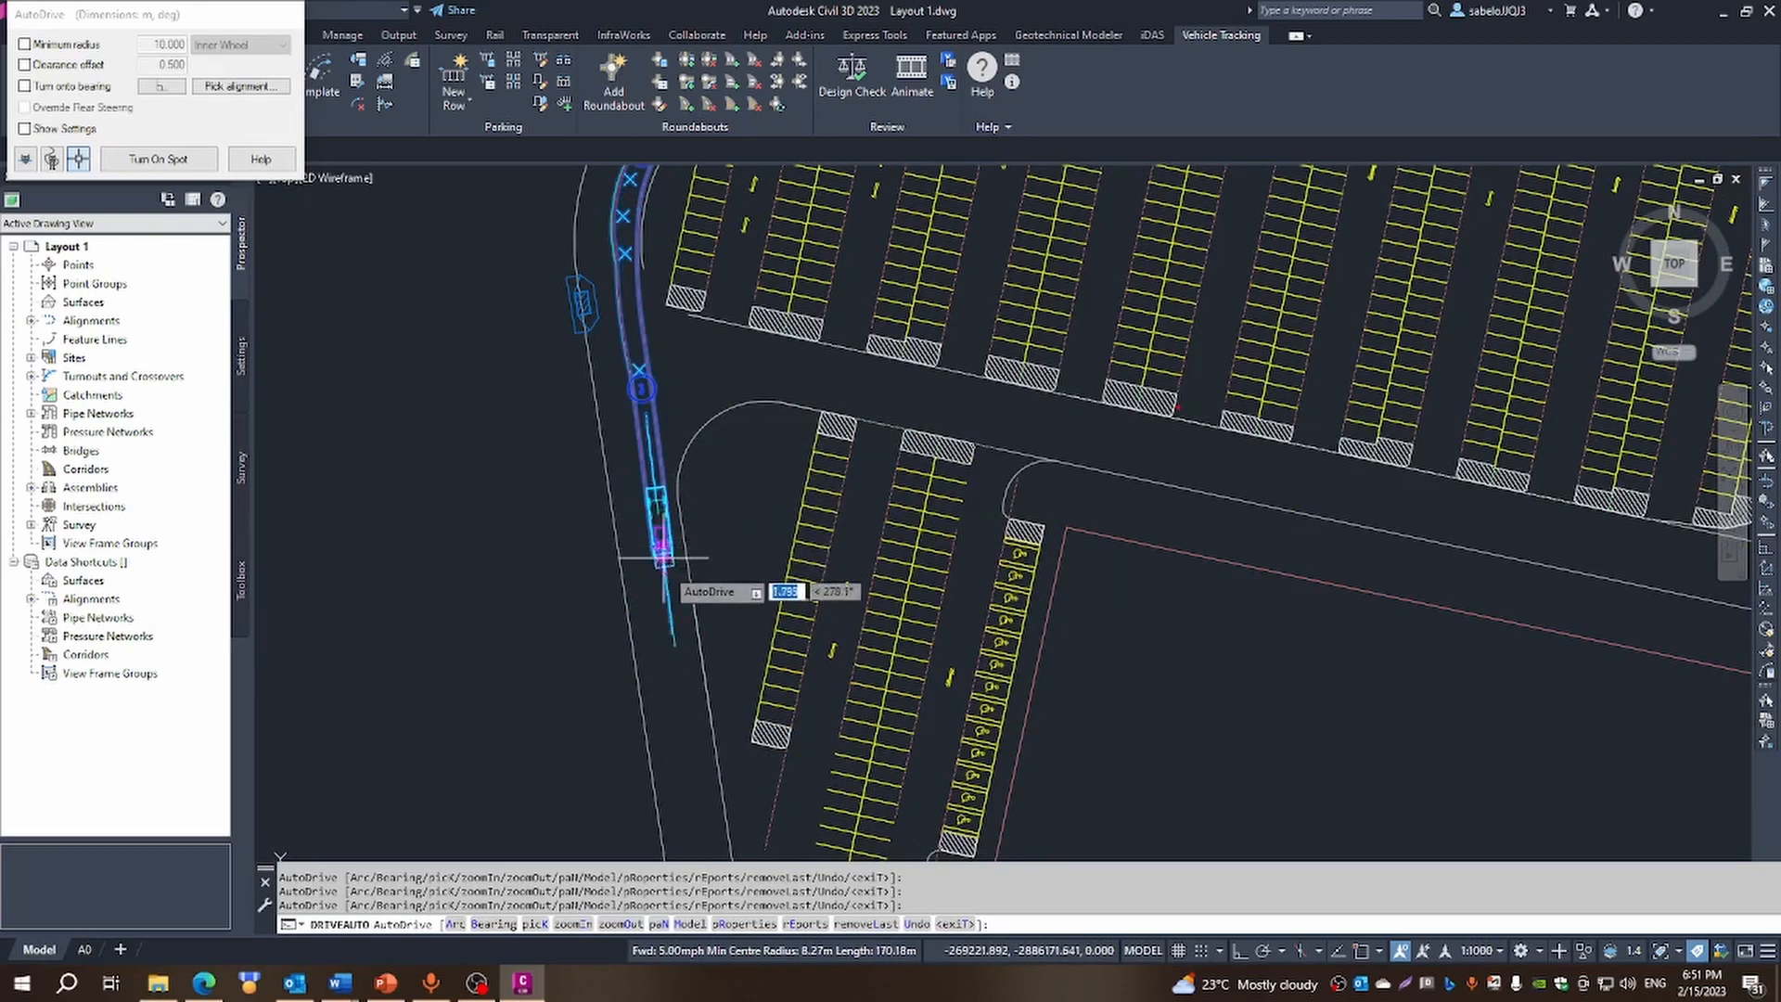
left_click(686, 689)
Continue the truck south to the site's southwestern corner and turn it east around the rounded kerb
scroll(687, 691, "down", 4)
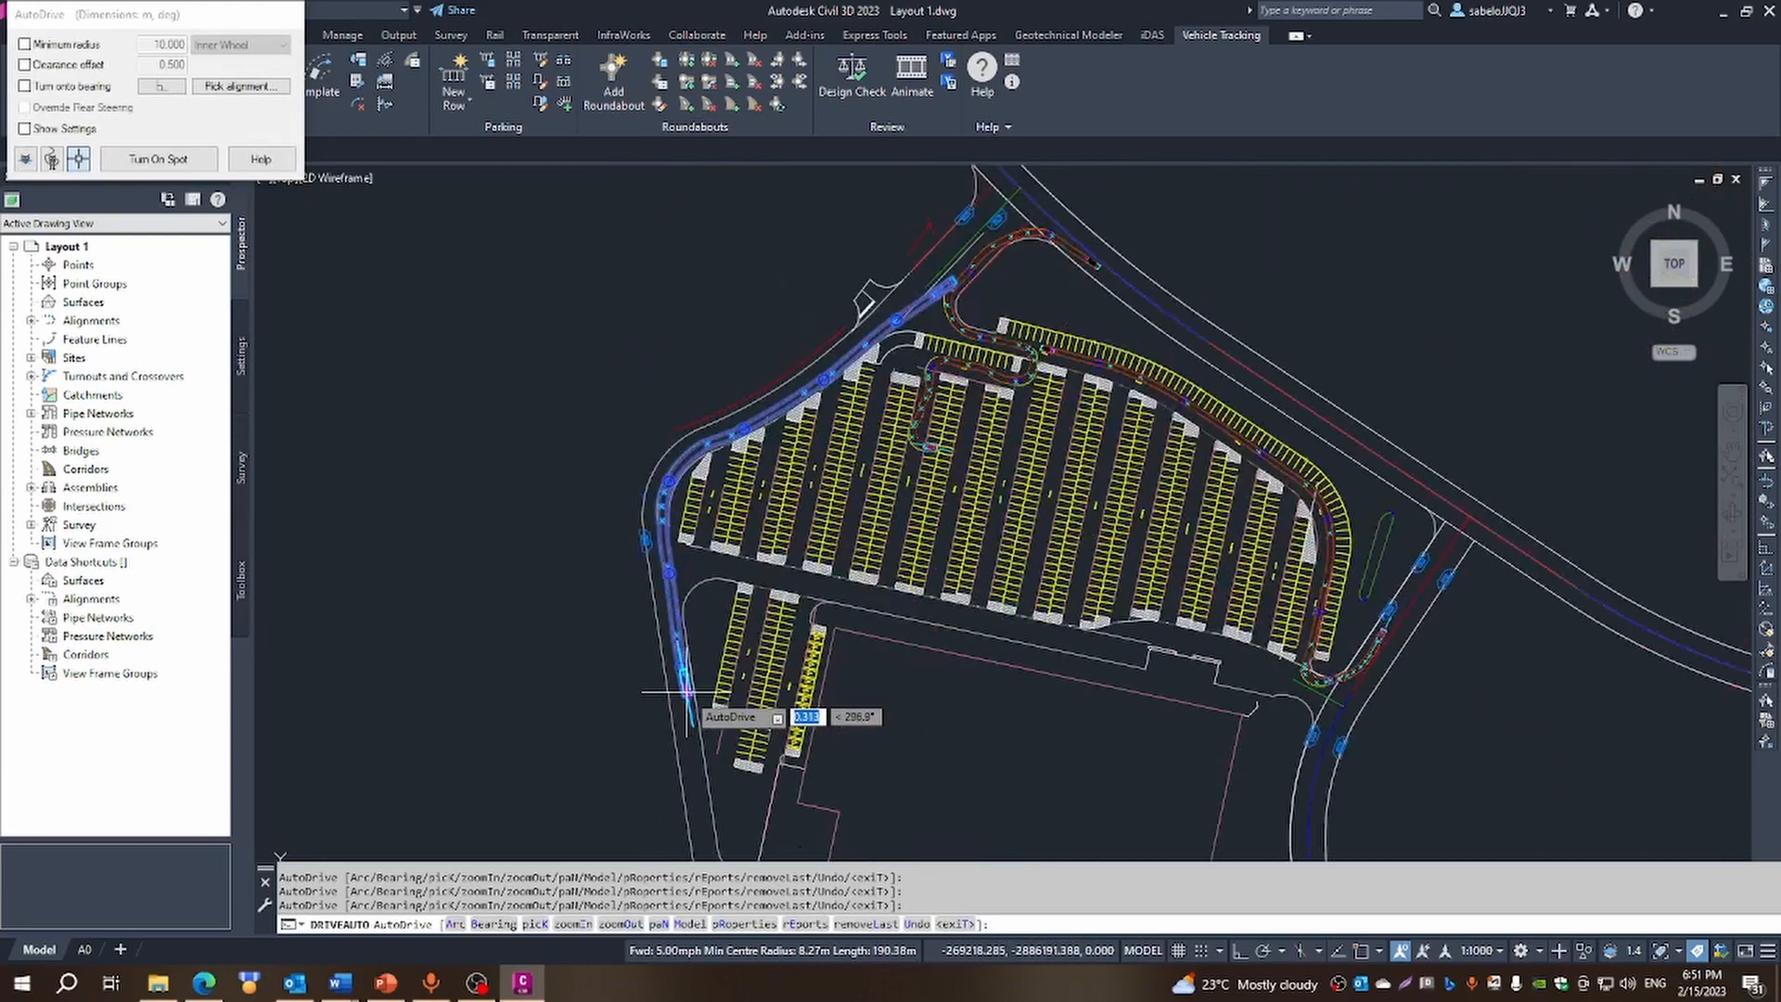
scroll(686, 691, "down", 2)
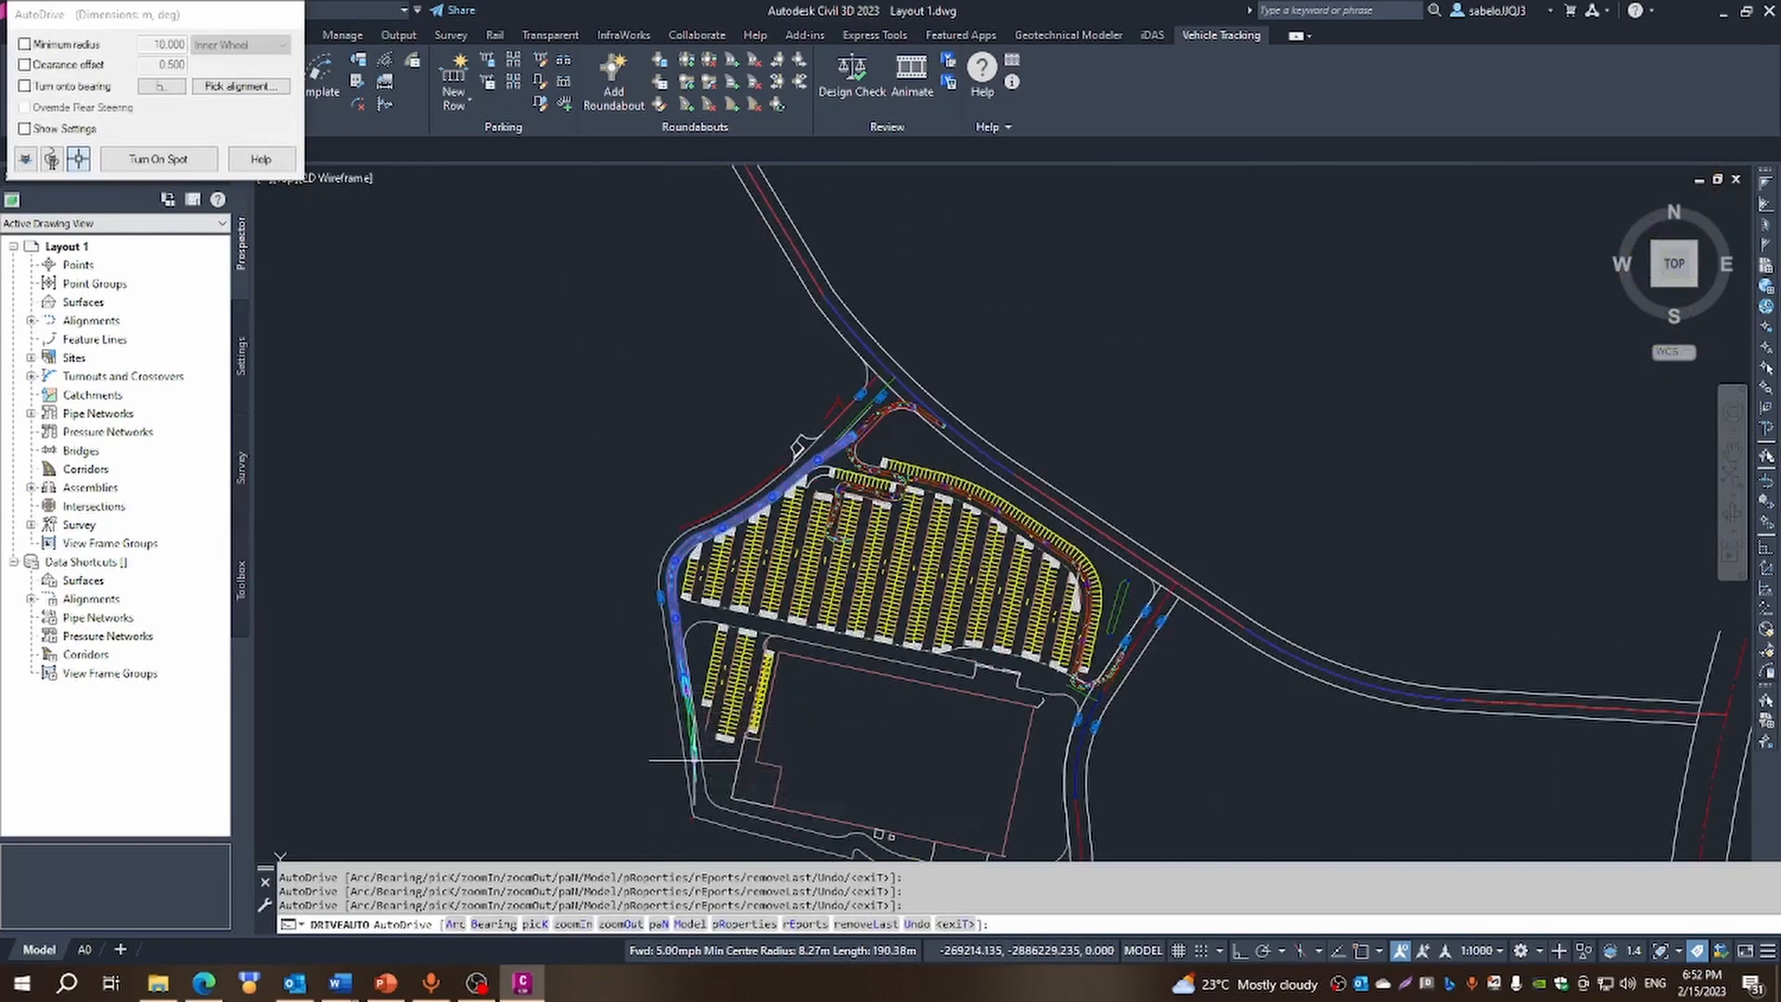
left_click(696, 830)
scroll(696, 835, "up", 5)
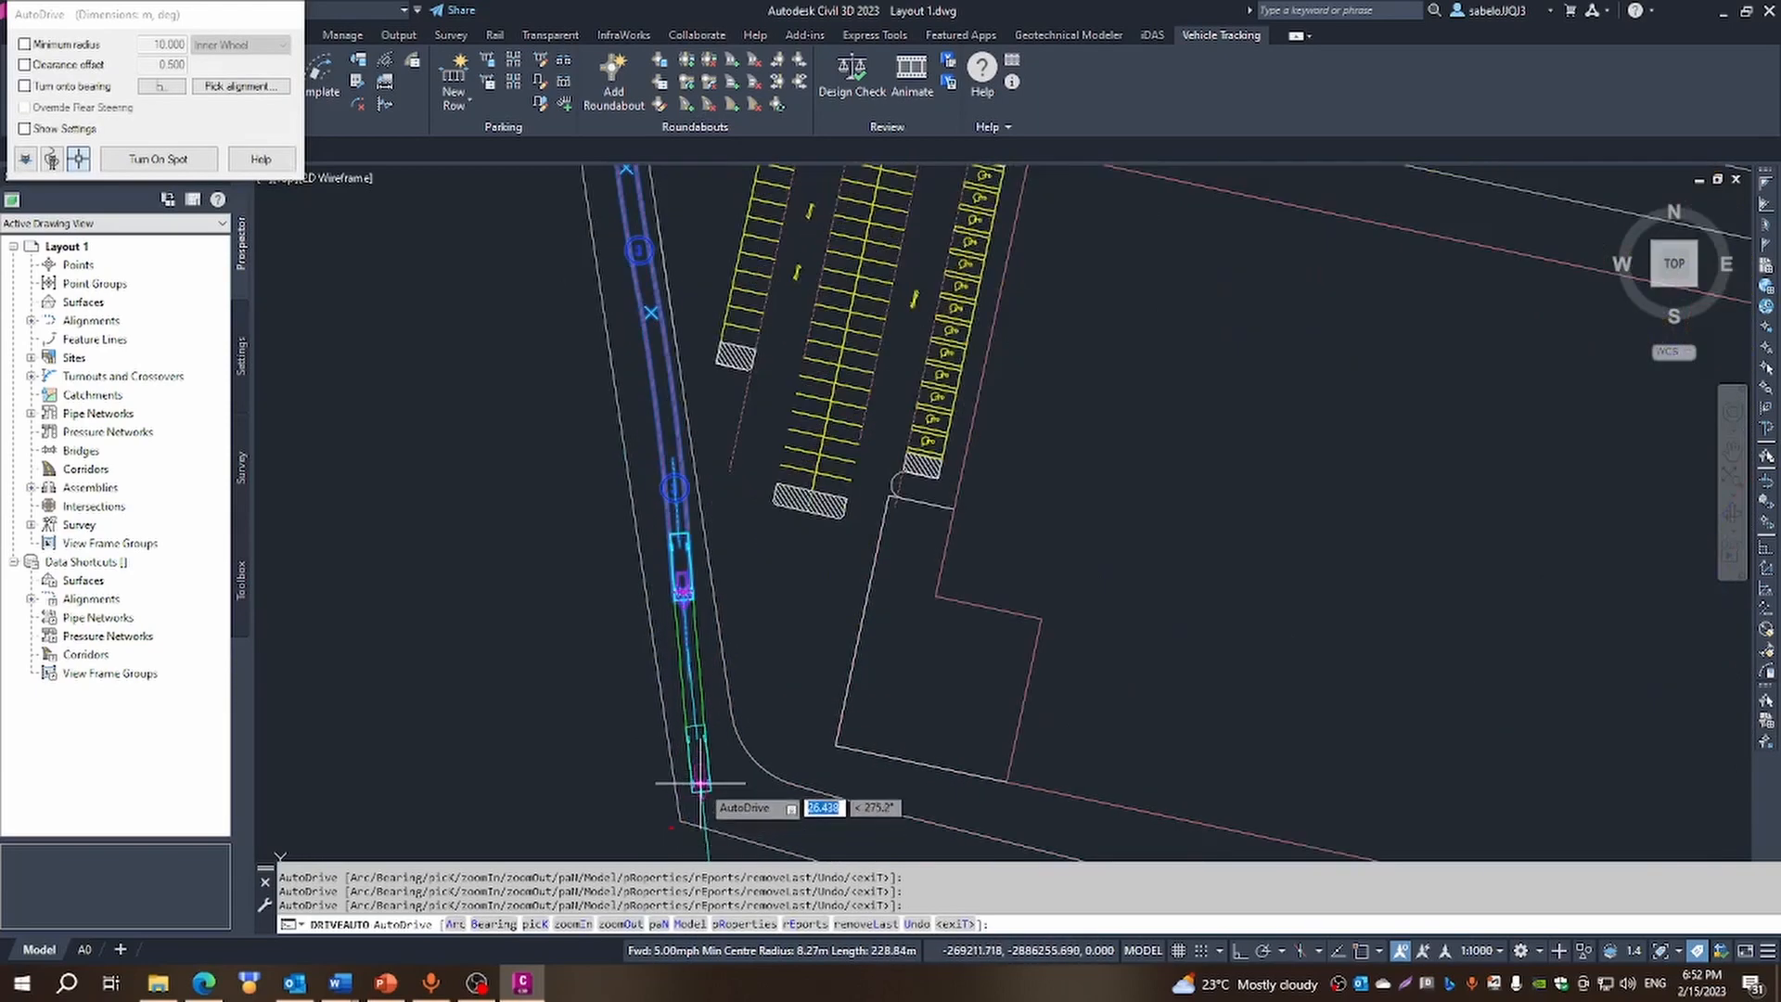
left_click(701, 785)
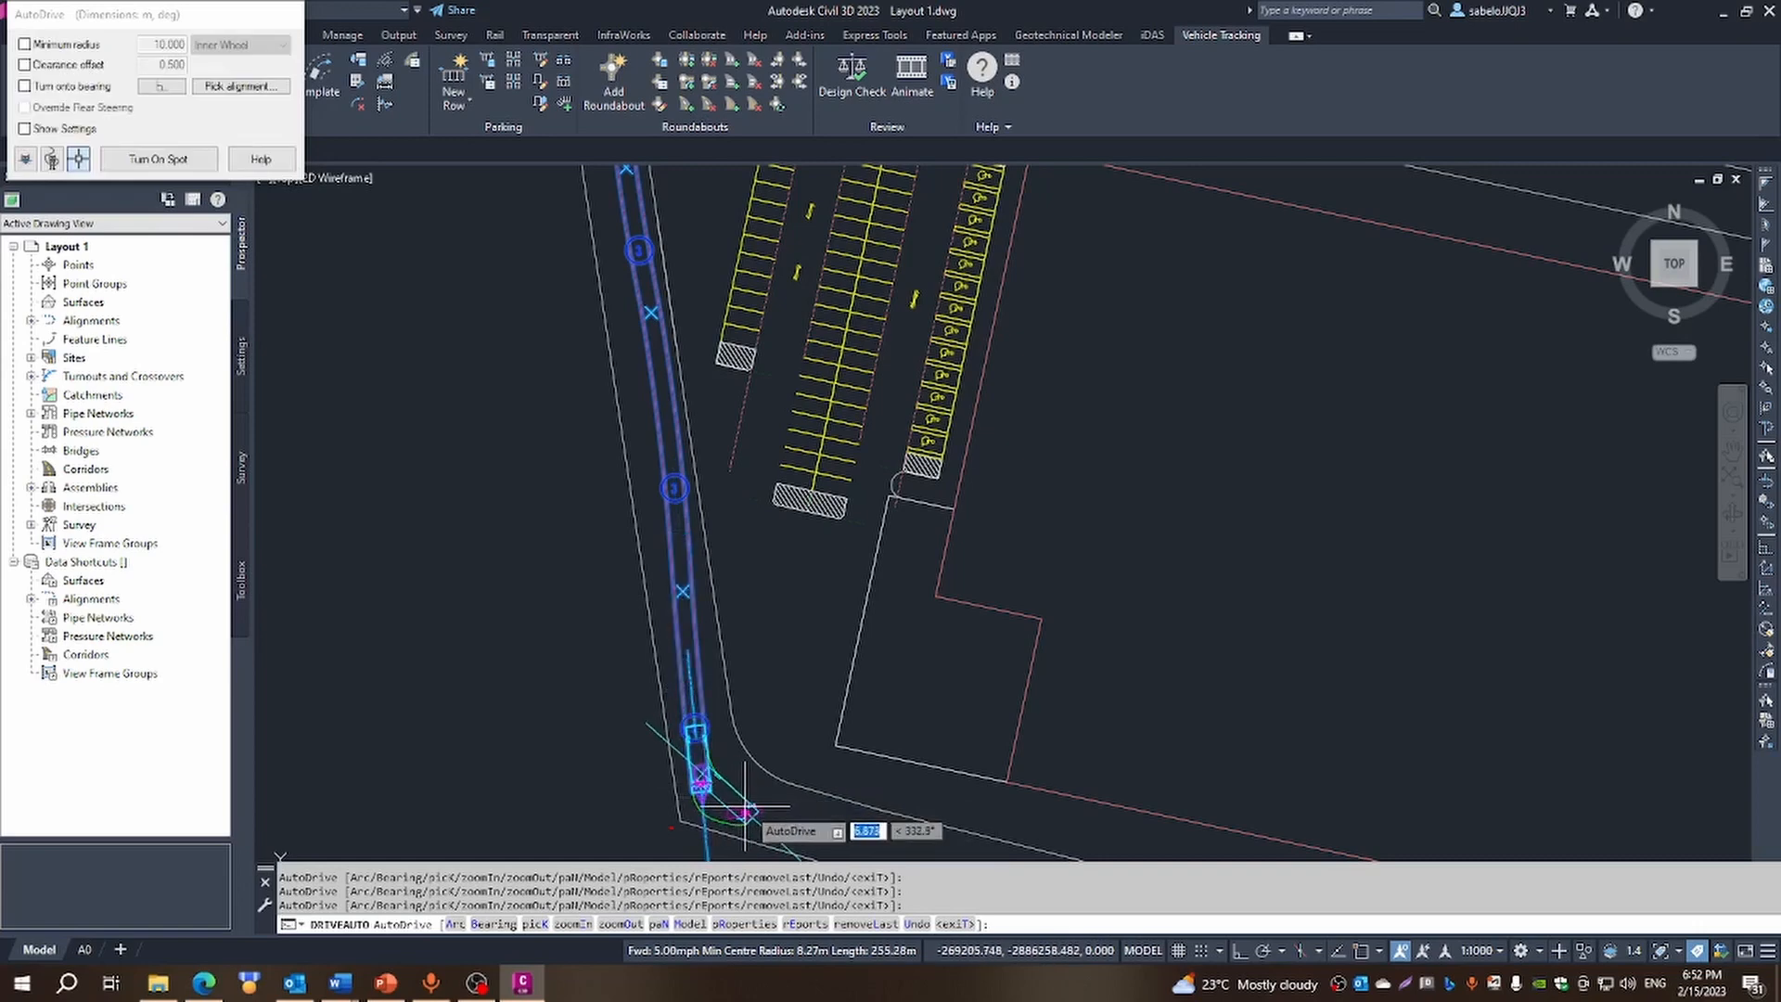
left_click(750, 813)
Drive the truck east along the straight southern service road up to the kerb bulge south of the building
scroll(779, 818, "down", 3)
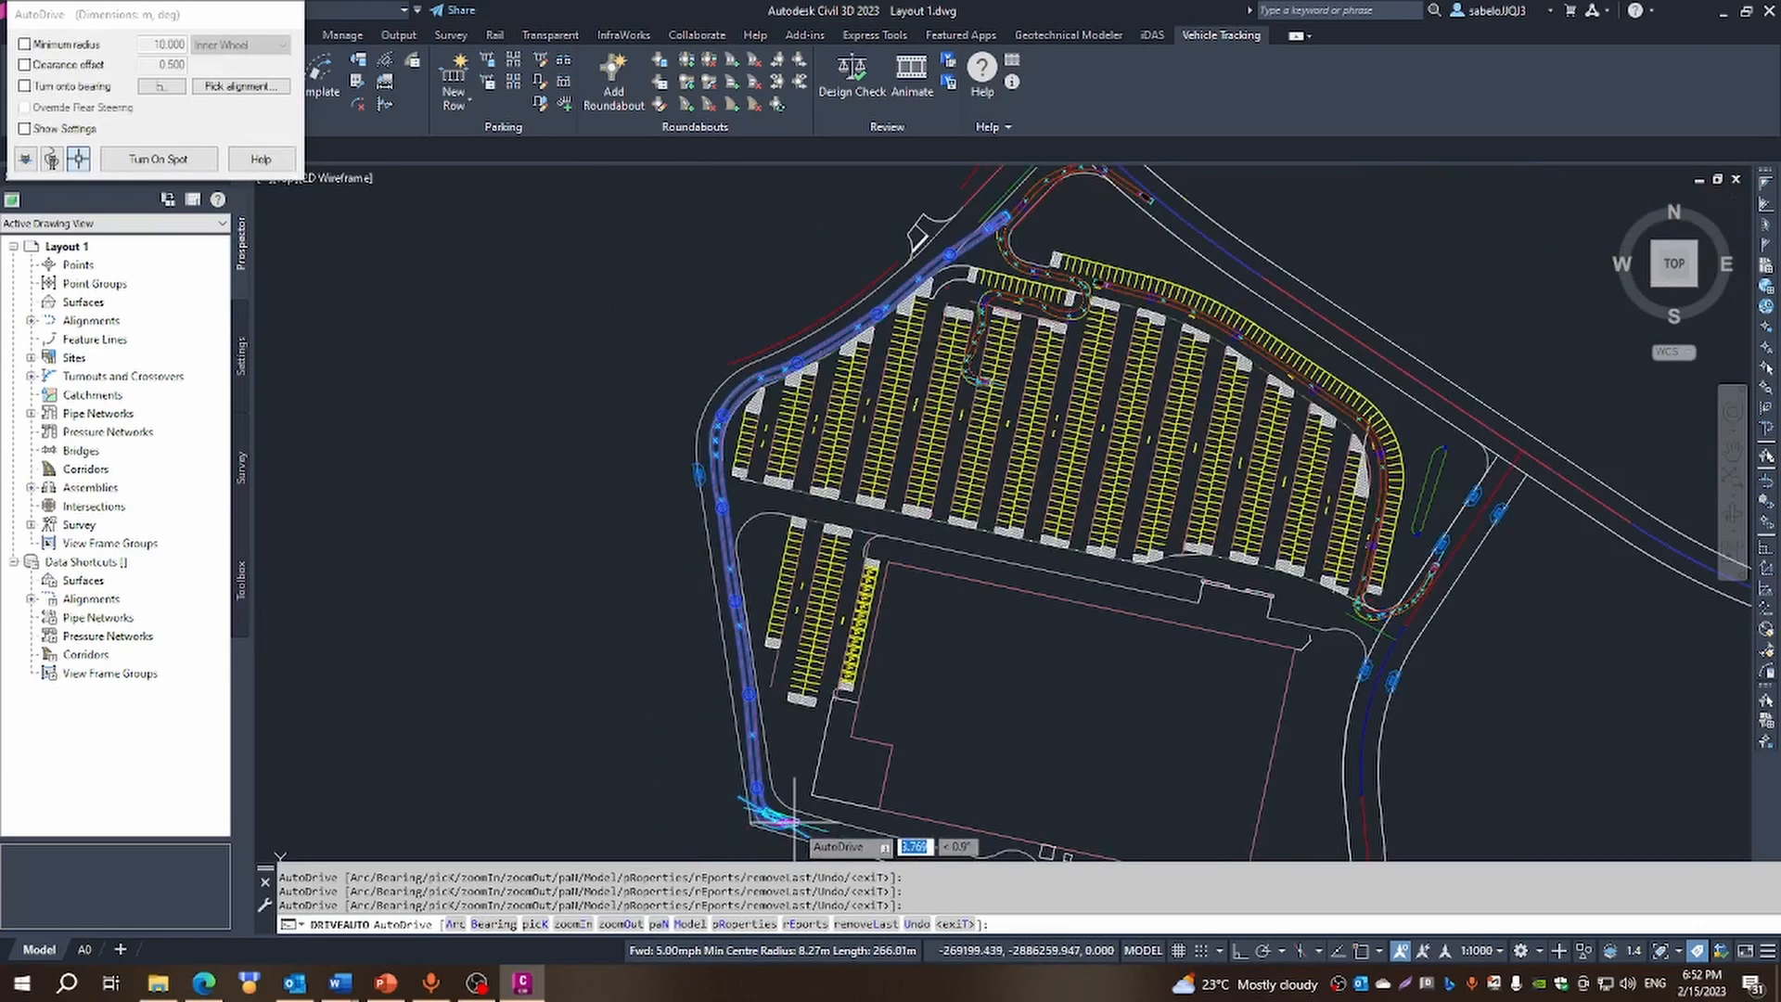
scroll(798, 820, "up", 2)
scroll(812, 821, "down", 6)
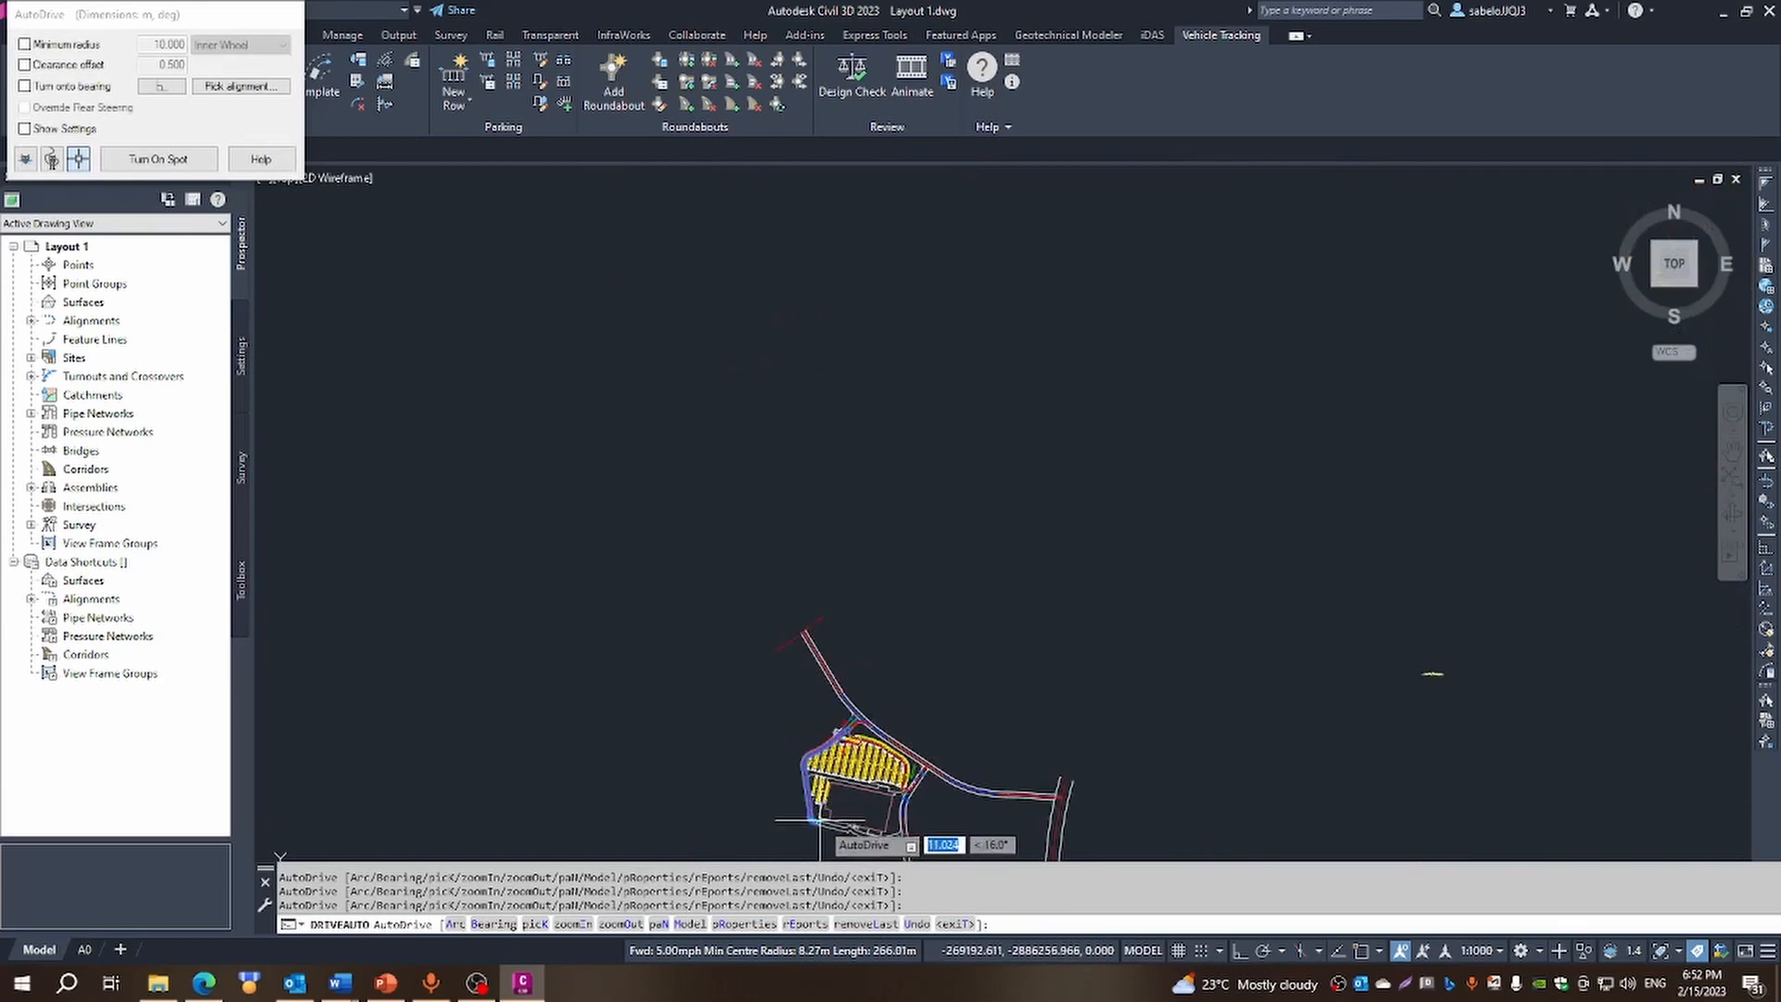
scroll(816, 821, "up", 6)
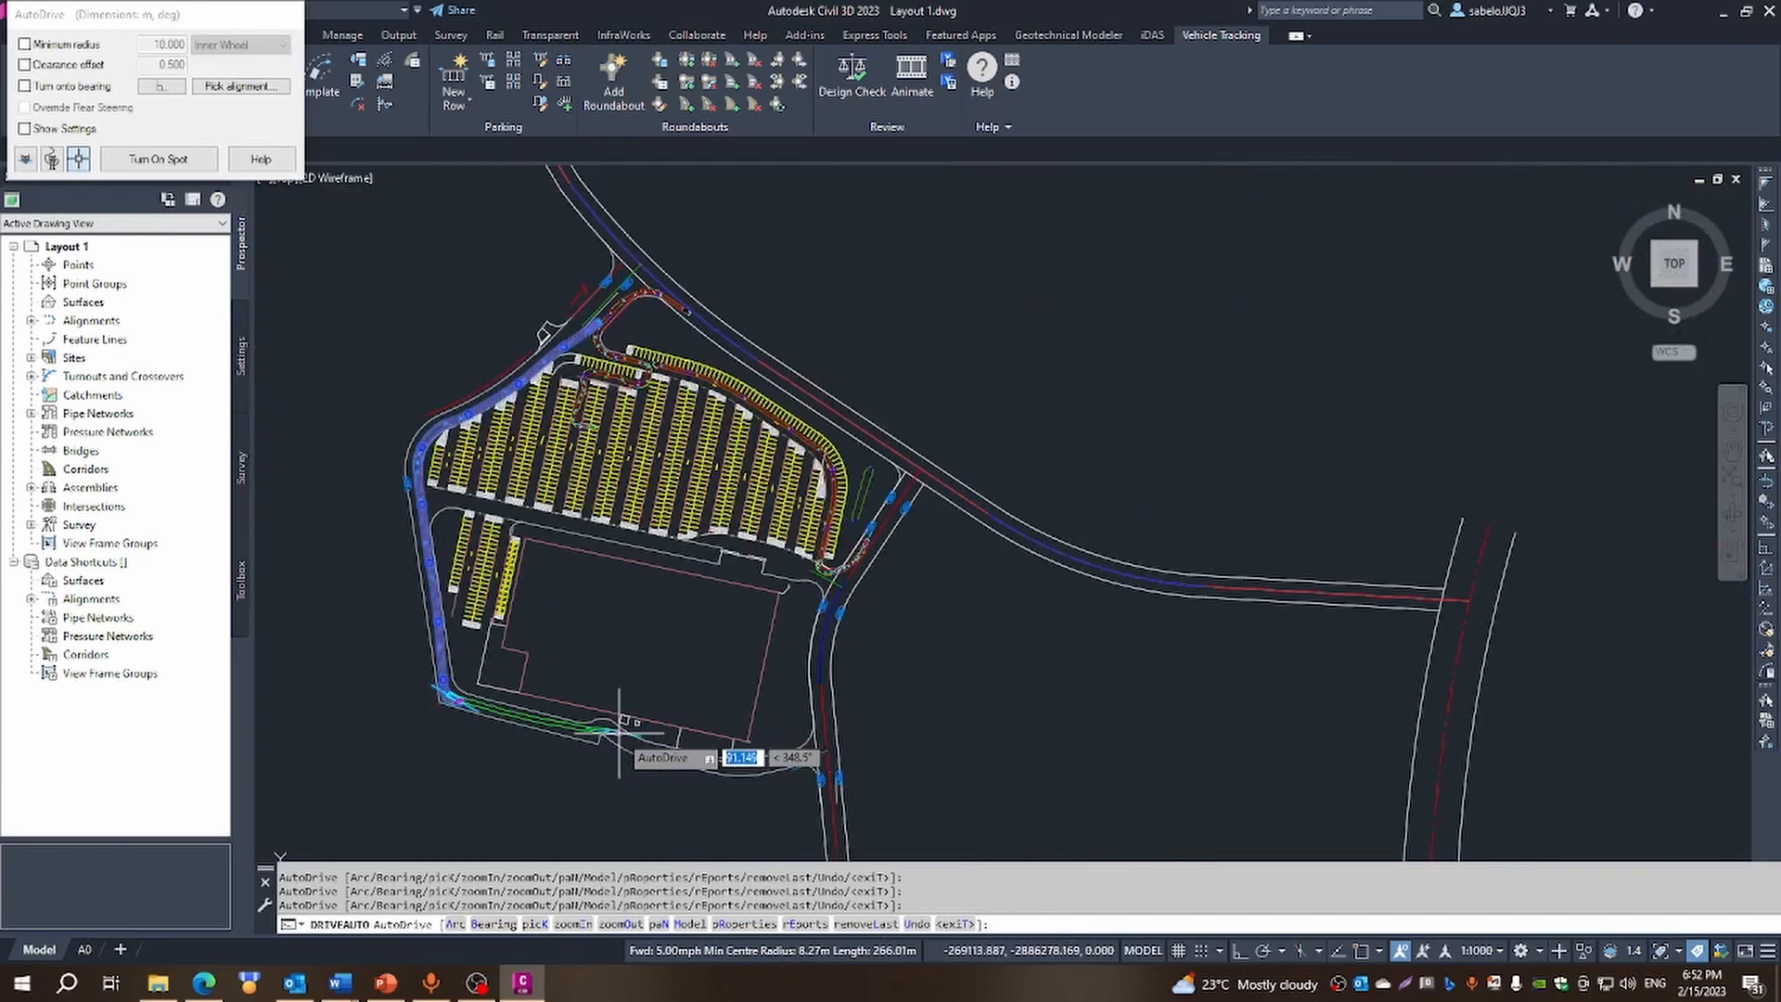
scroll(578, 726, "up", 2)
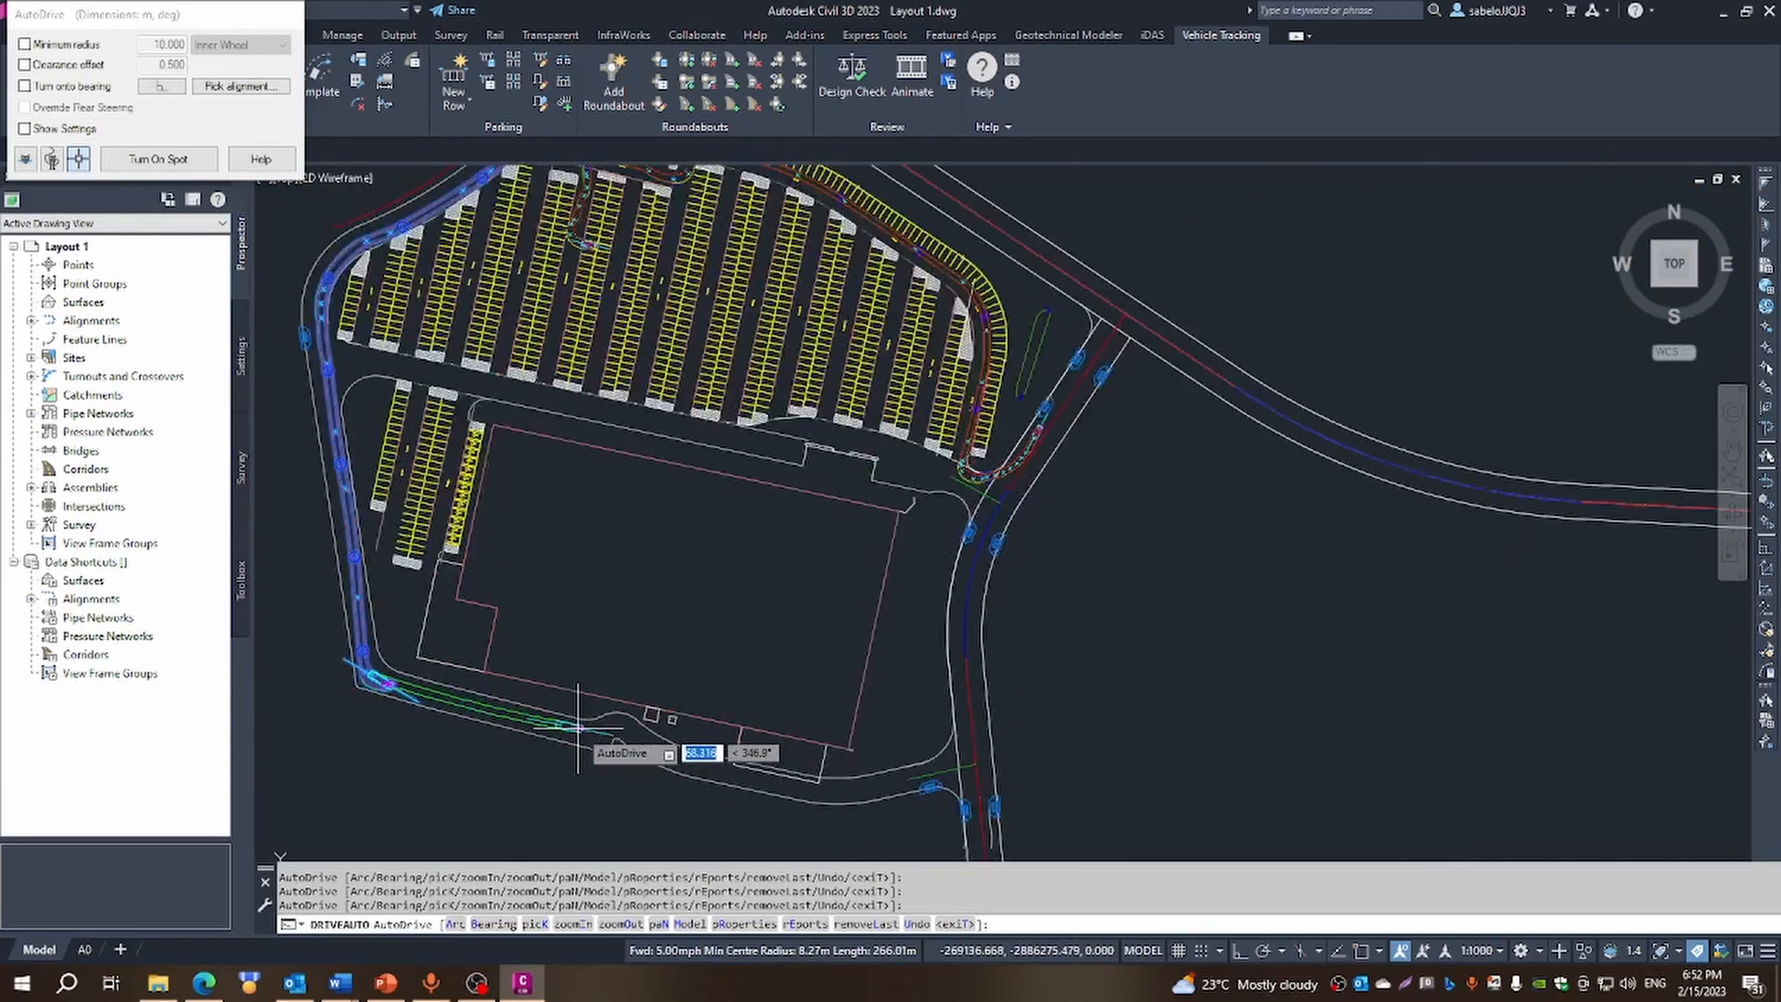
scroll(578, 727, "up", 3)
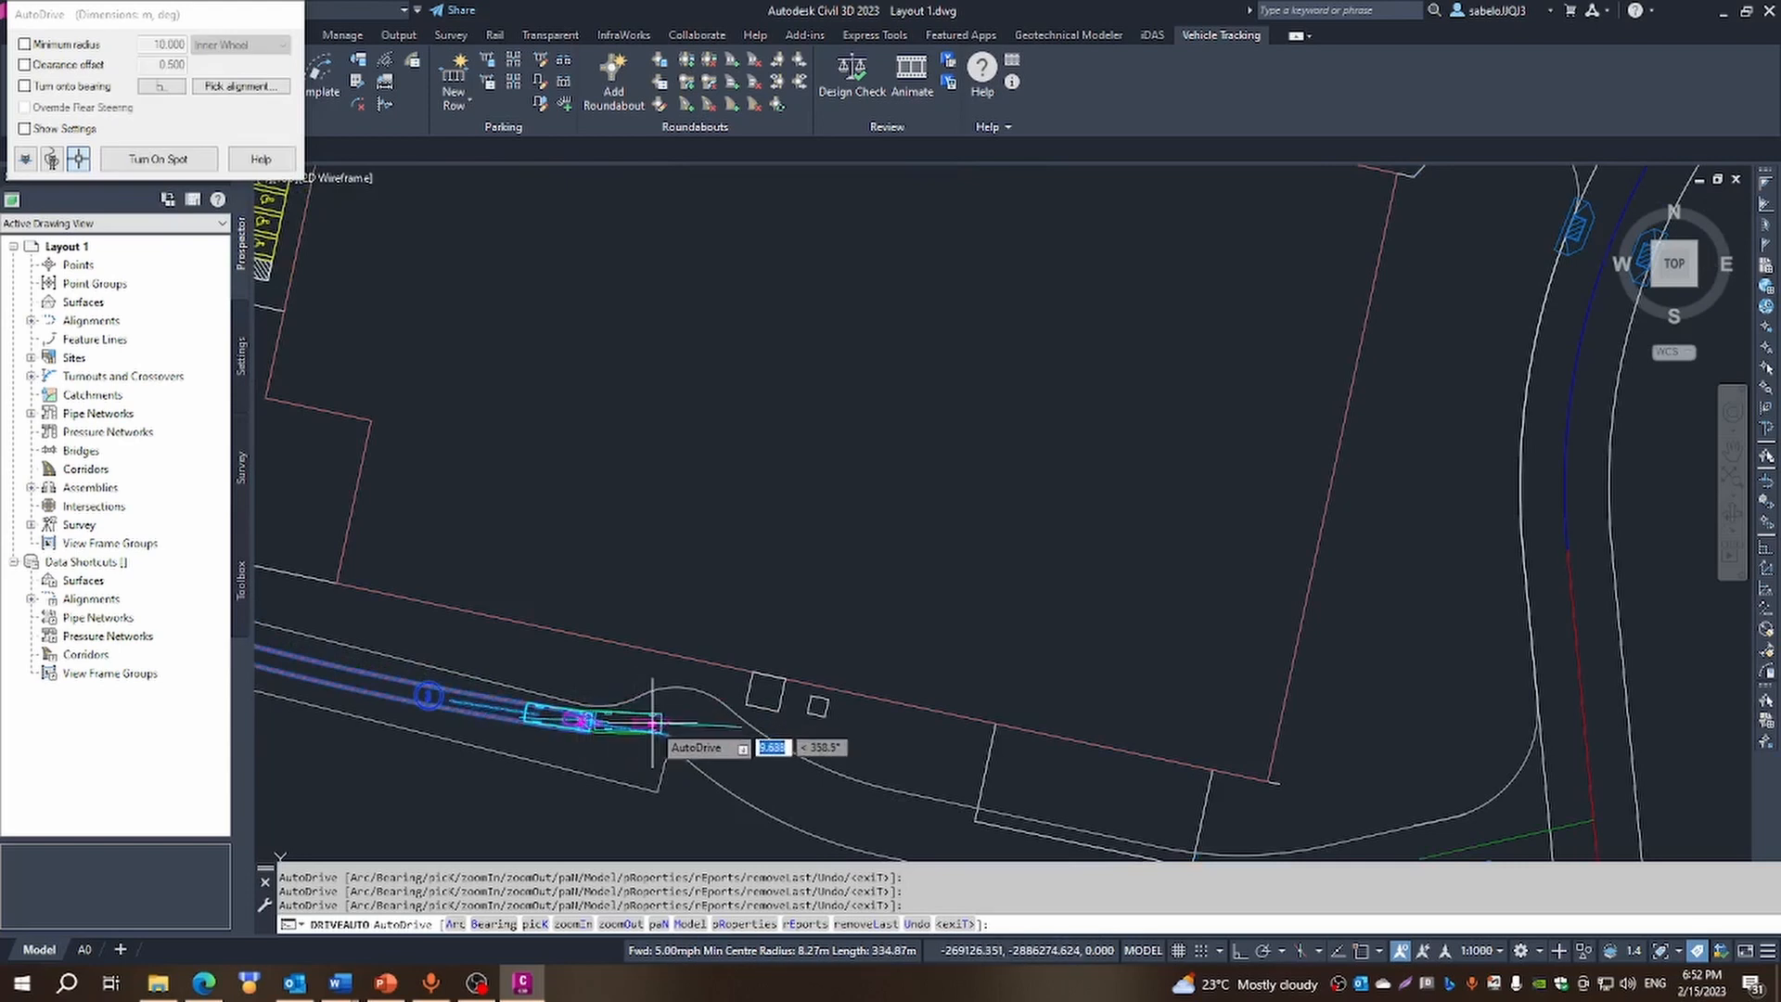
Steer the truck through the S-bend in the southern service road, past the two small squares beside the building
left_click(655, 722)
left_click(720, 735)
left_click(776, 762)
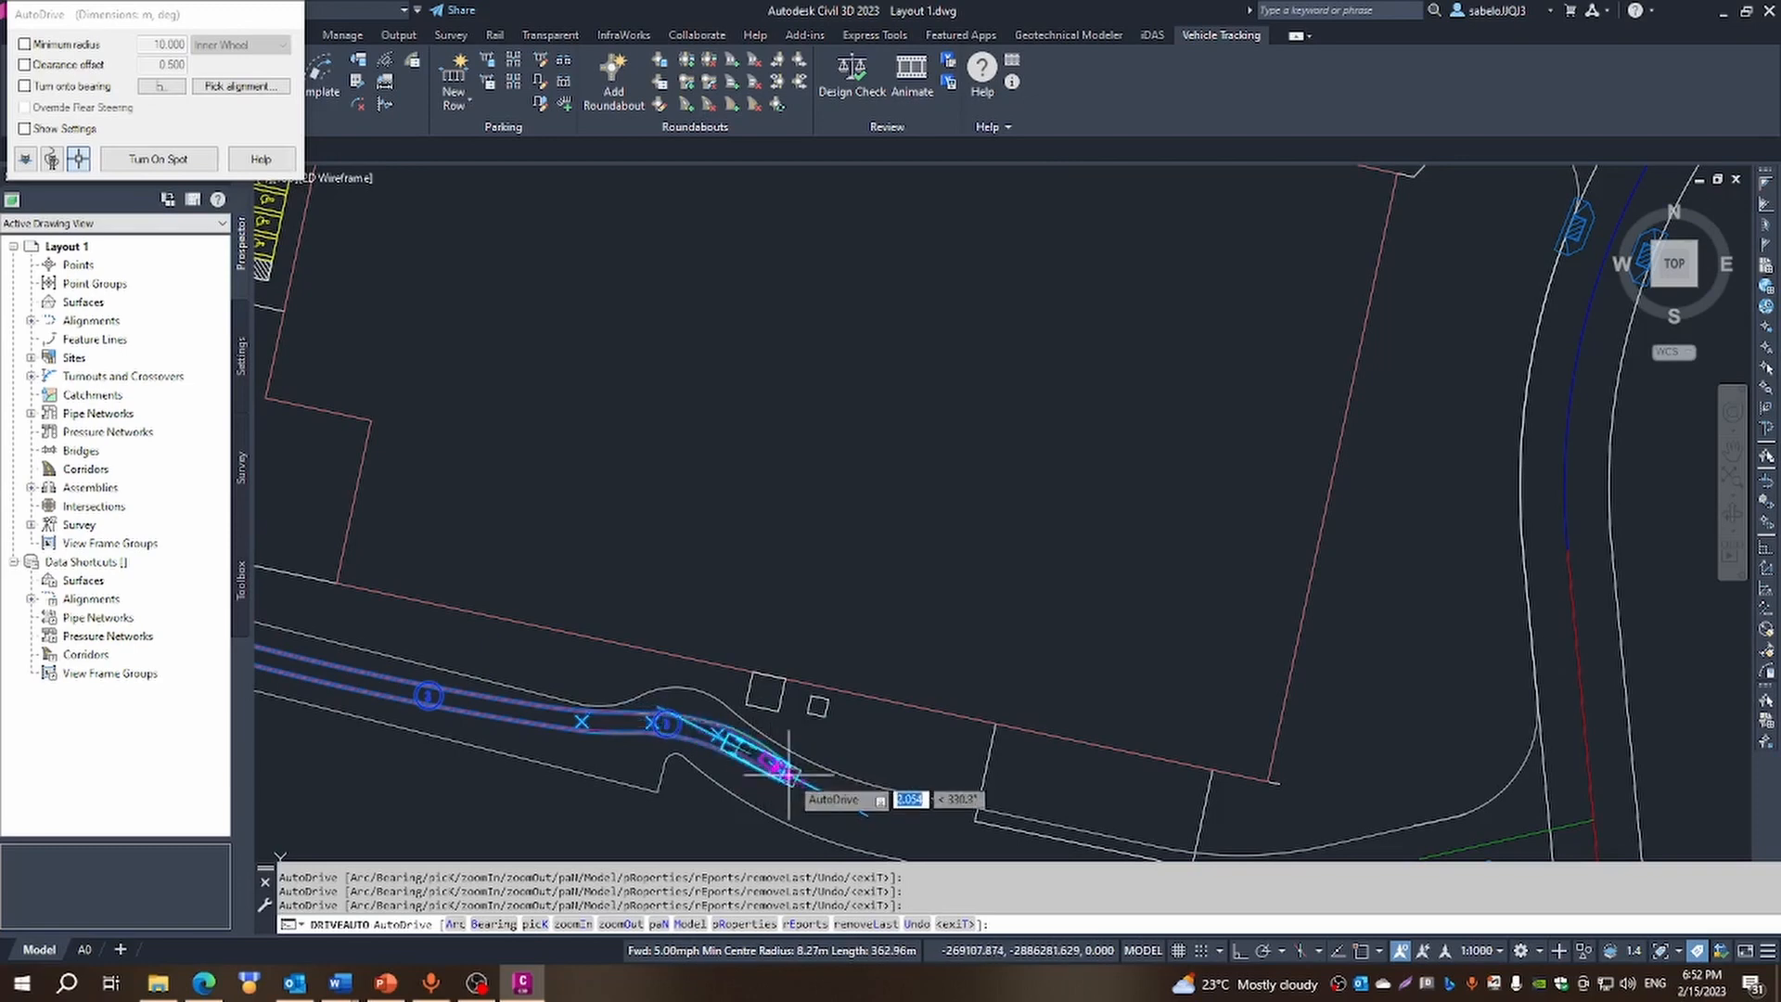
left_click(845, 796)
Continue the truck east along the southern service road, past the rectangular bay on the building's south side
scroll(845, 796, "down", 5)
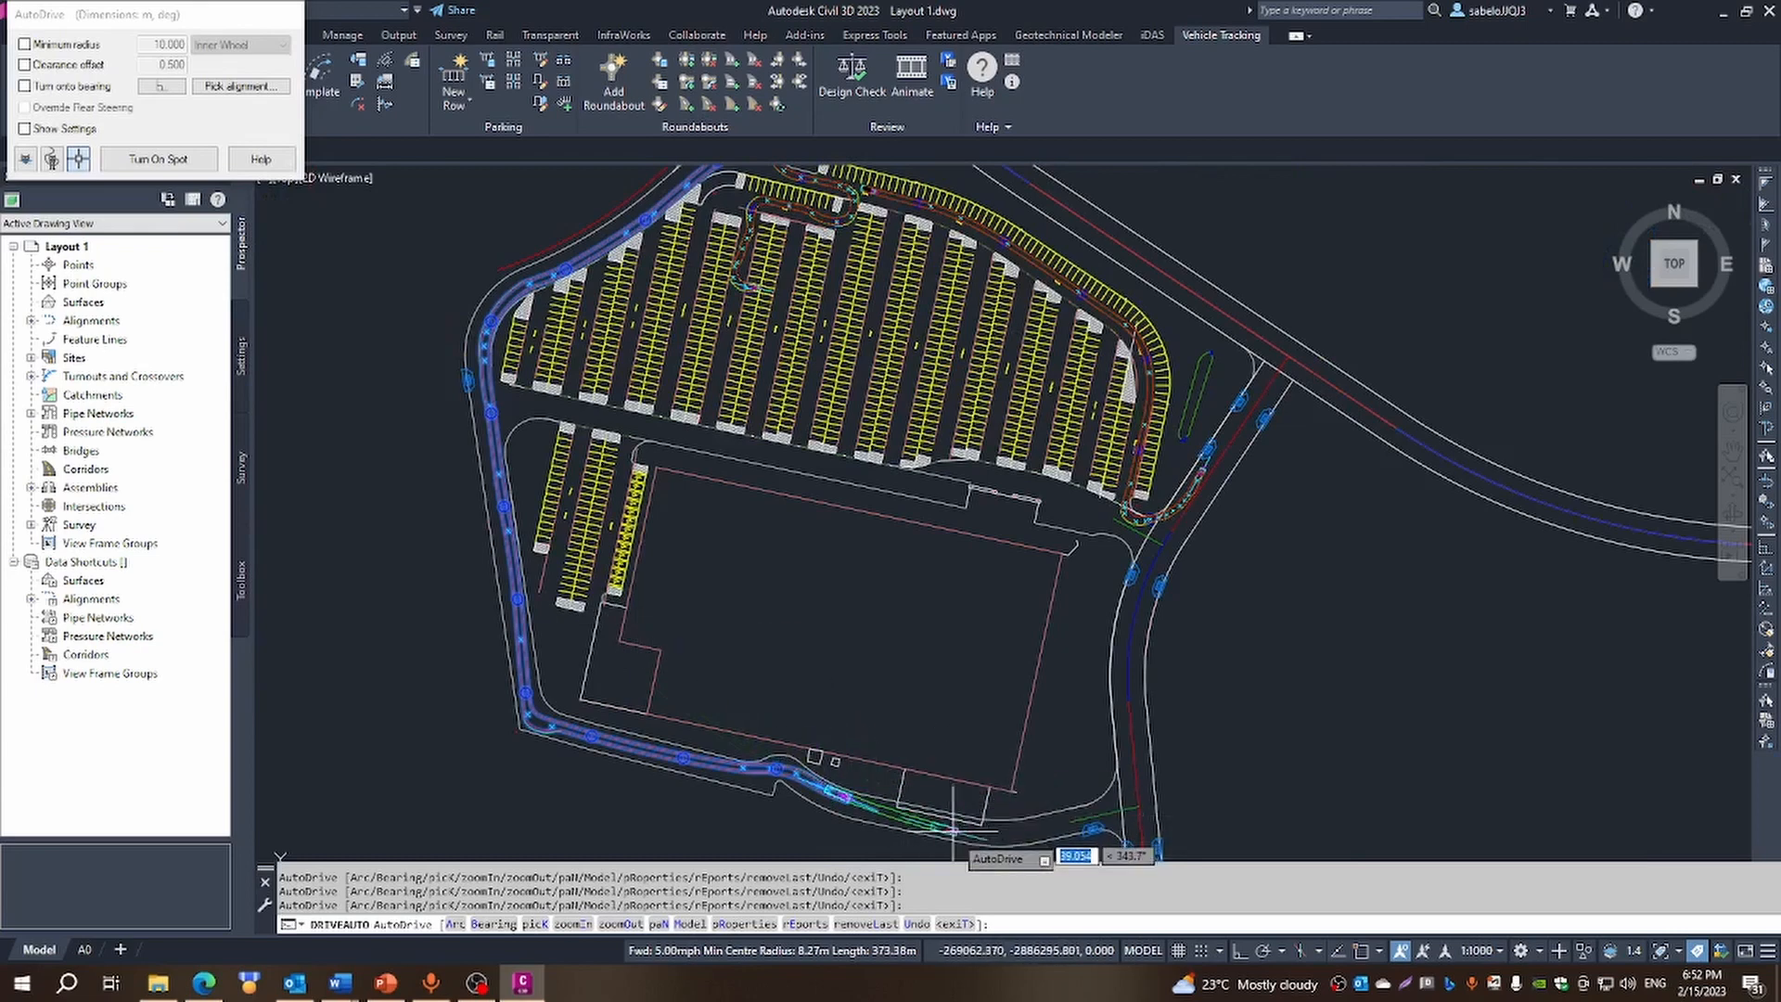
scroll(955, 826, "up", 5)
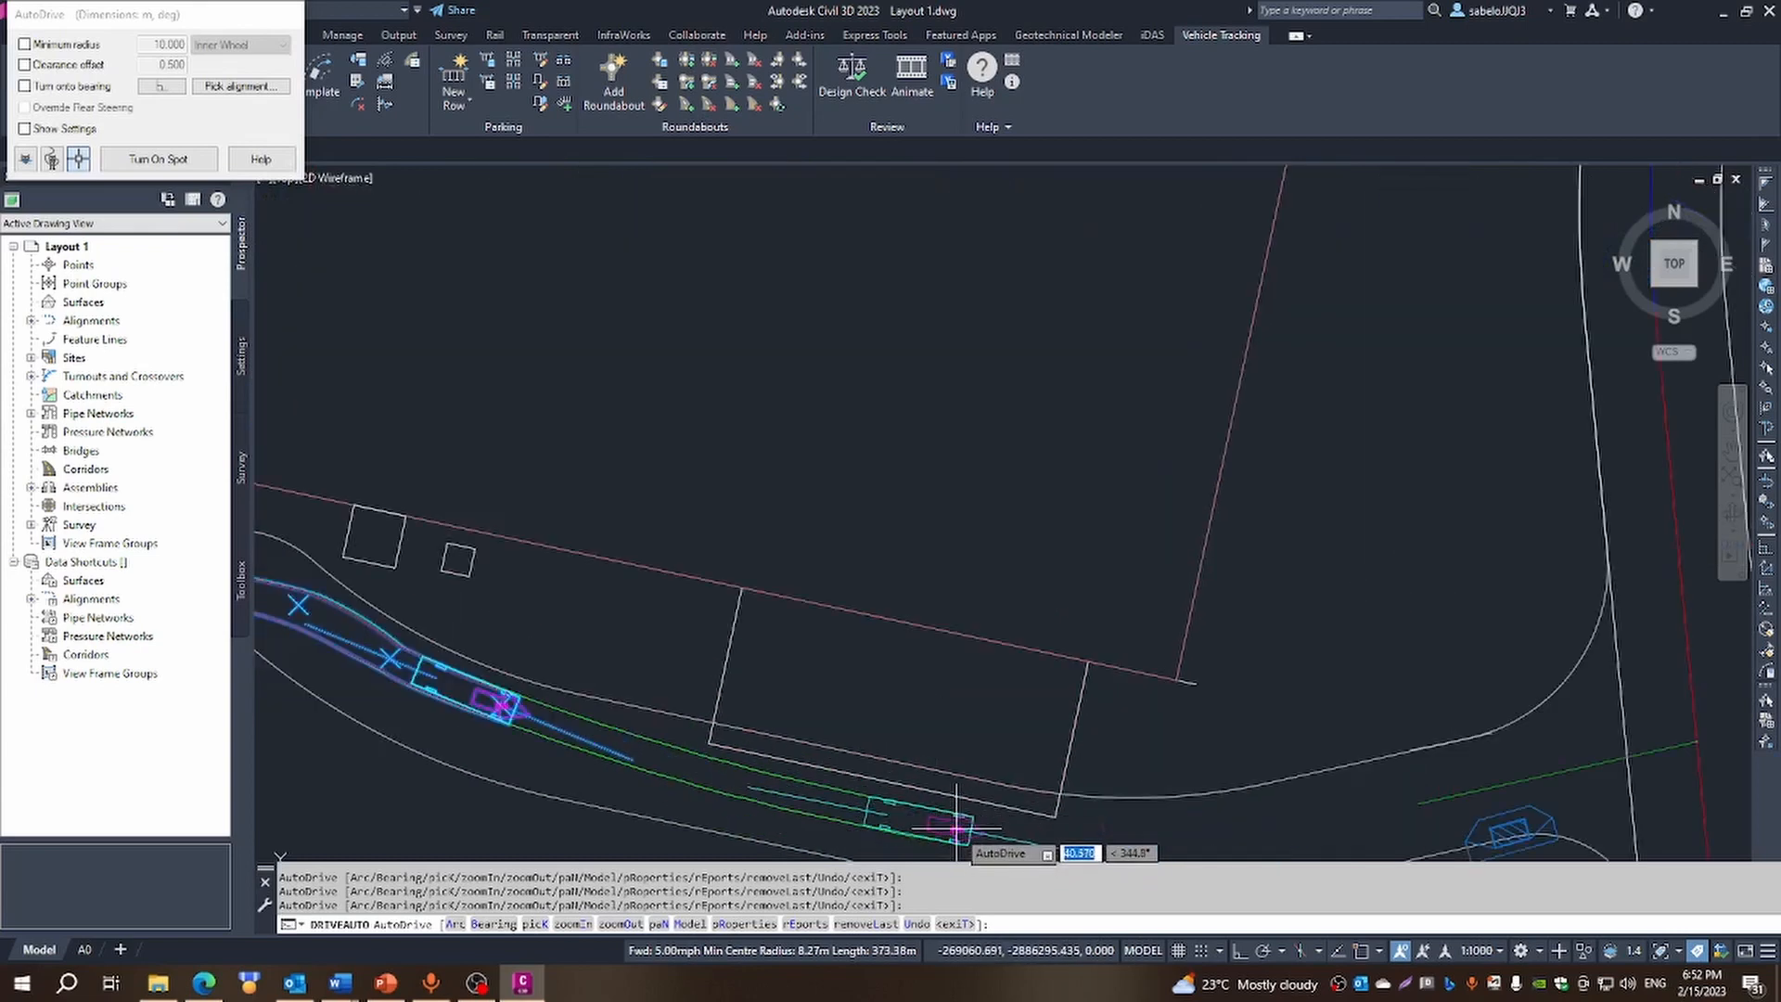
left_click(886, 803)
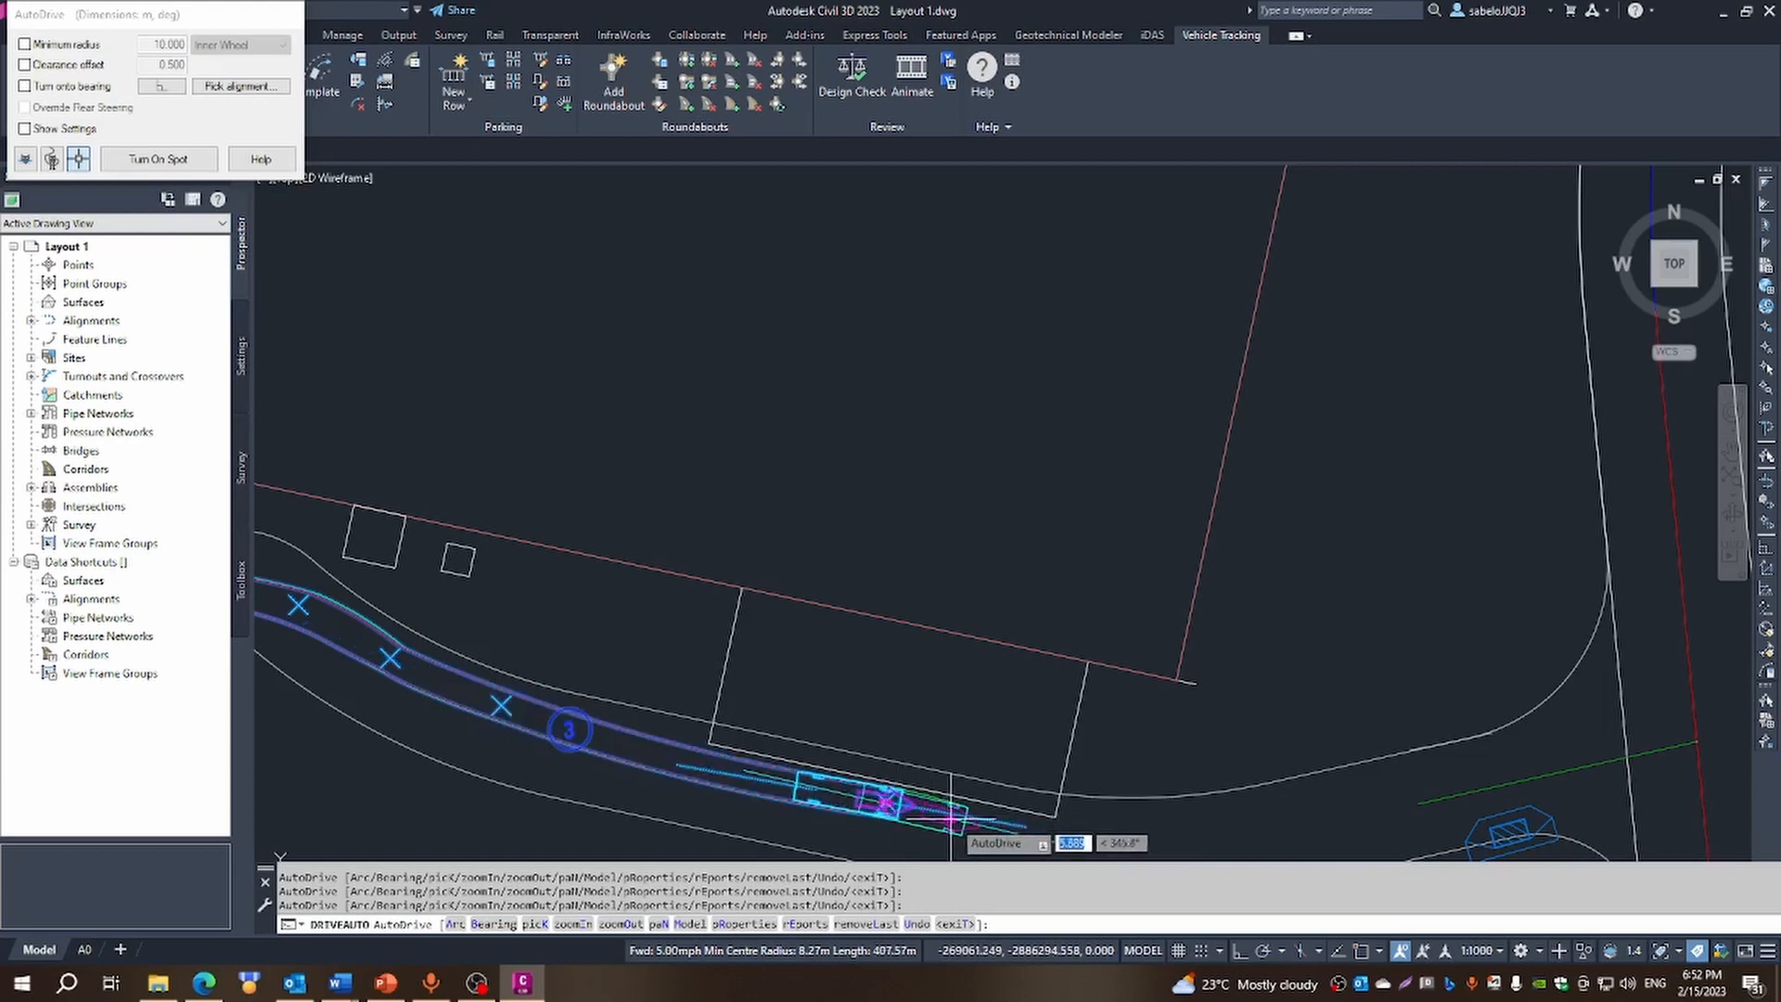
left_click(961, 821)
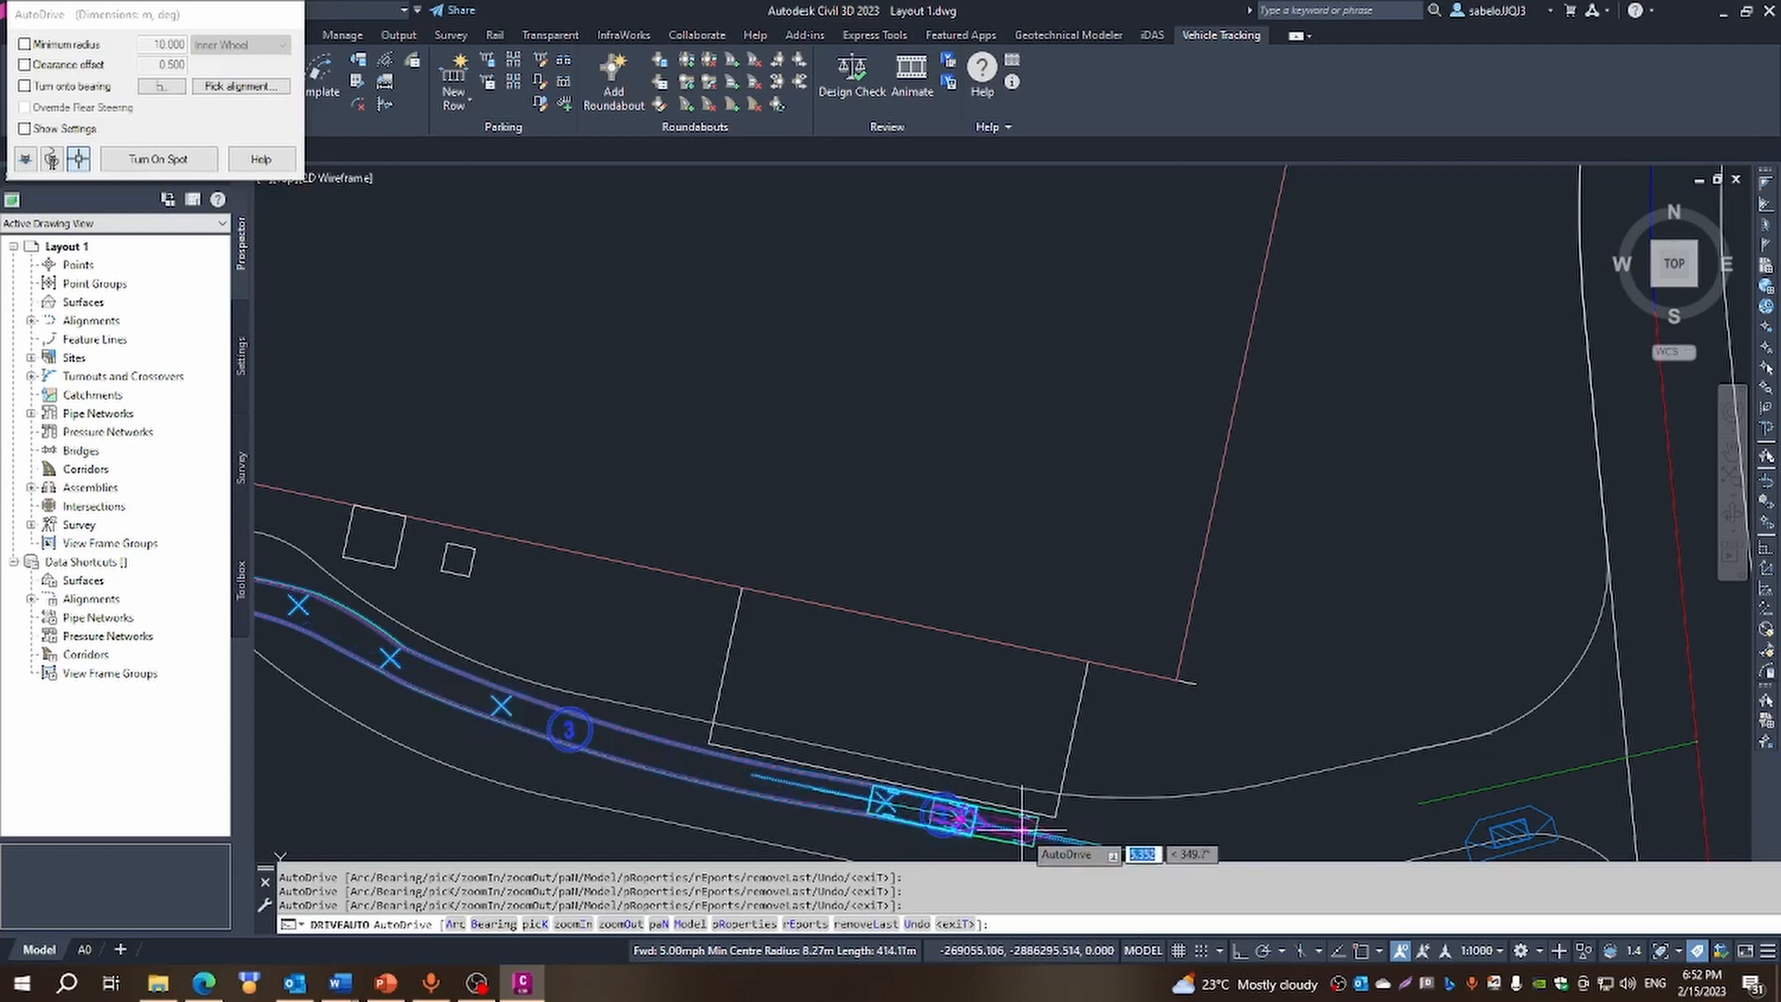
left_click(1039, 833)
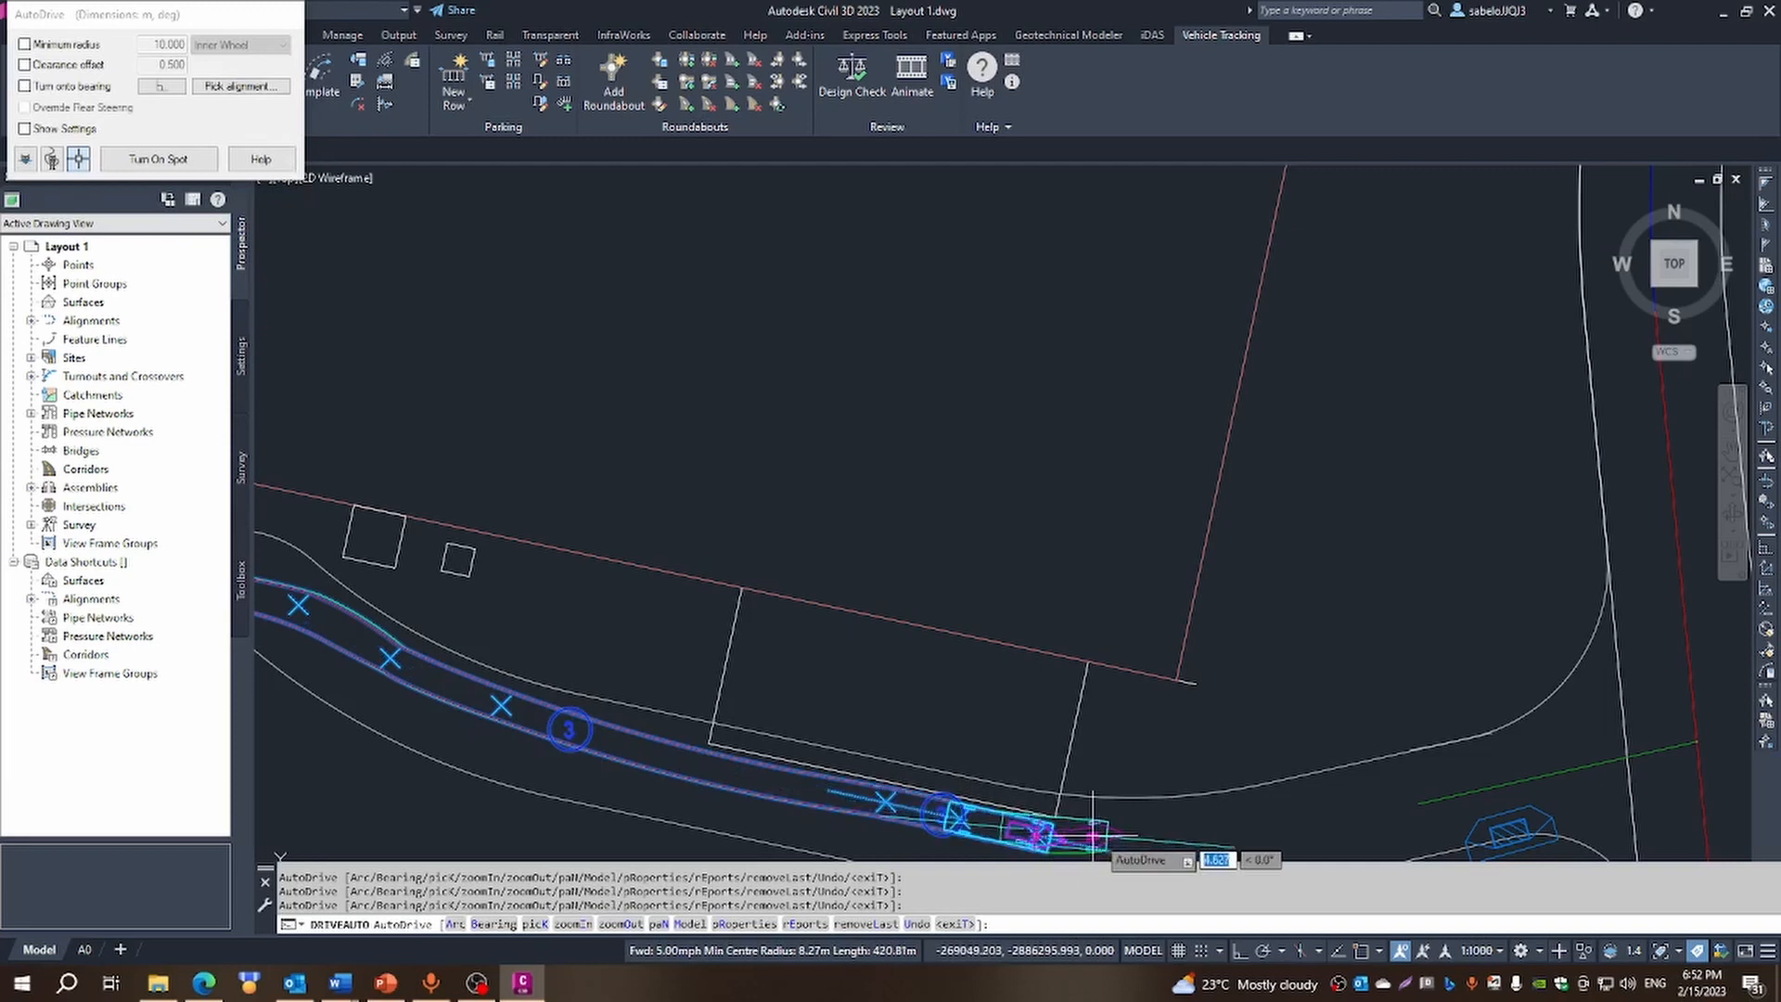
Steer the truck around the gentle bend east of the bay and northeast to the junction with the eastern road
left_click(1148, 842)
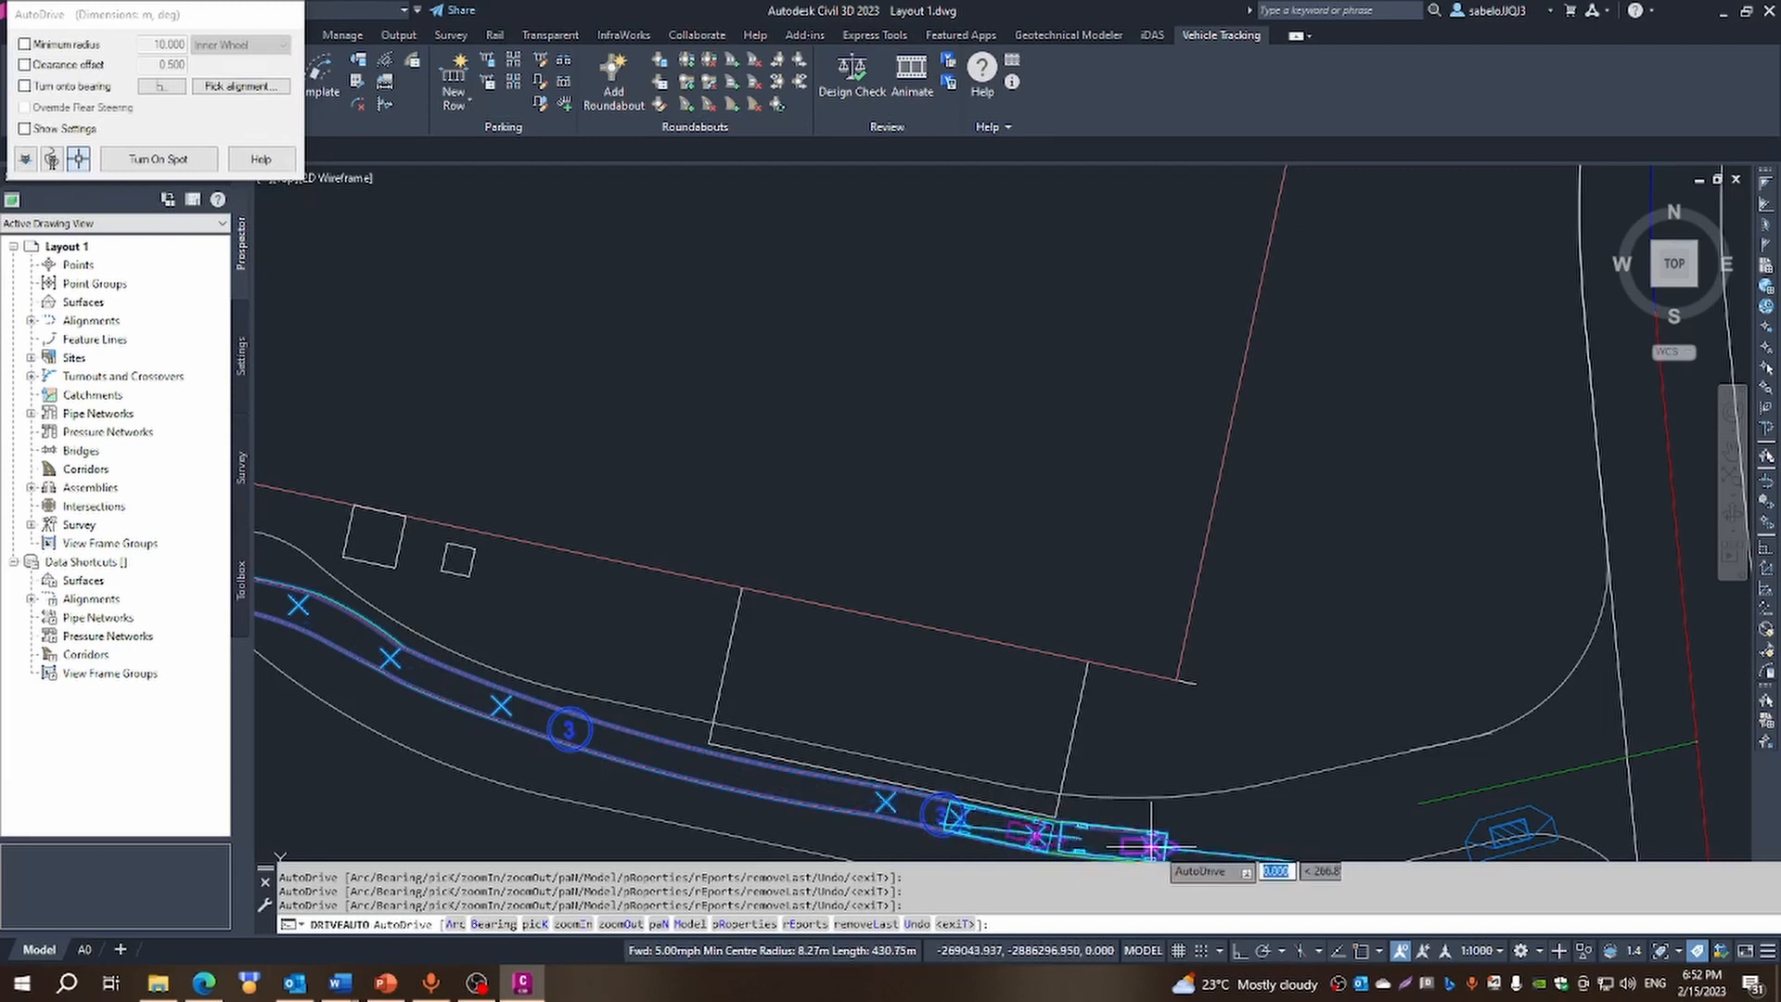
left_click(1254, 829)
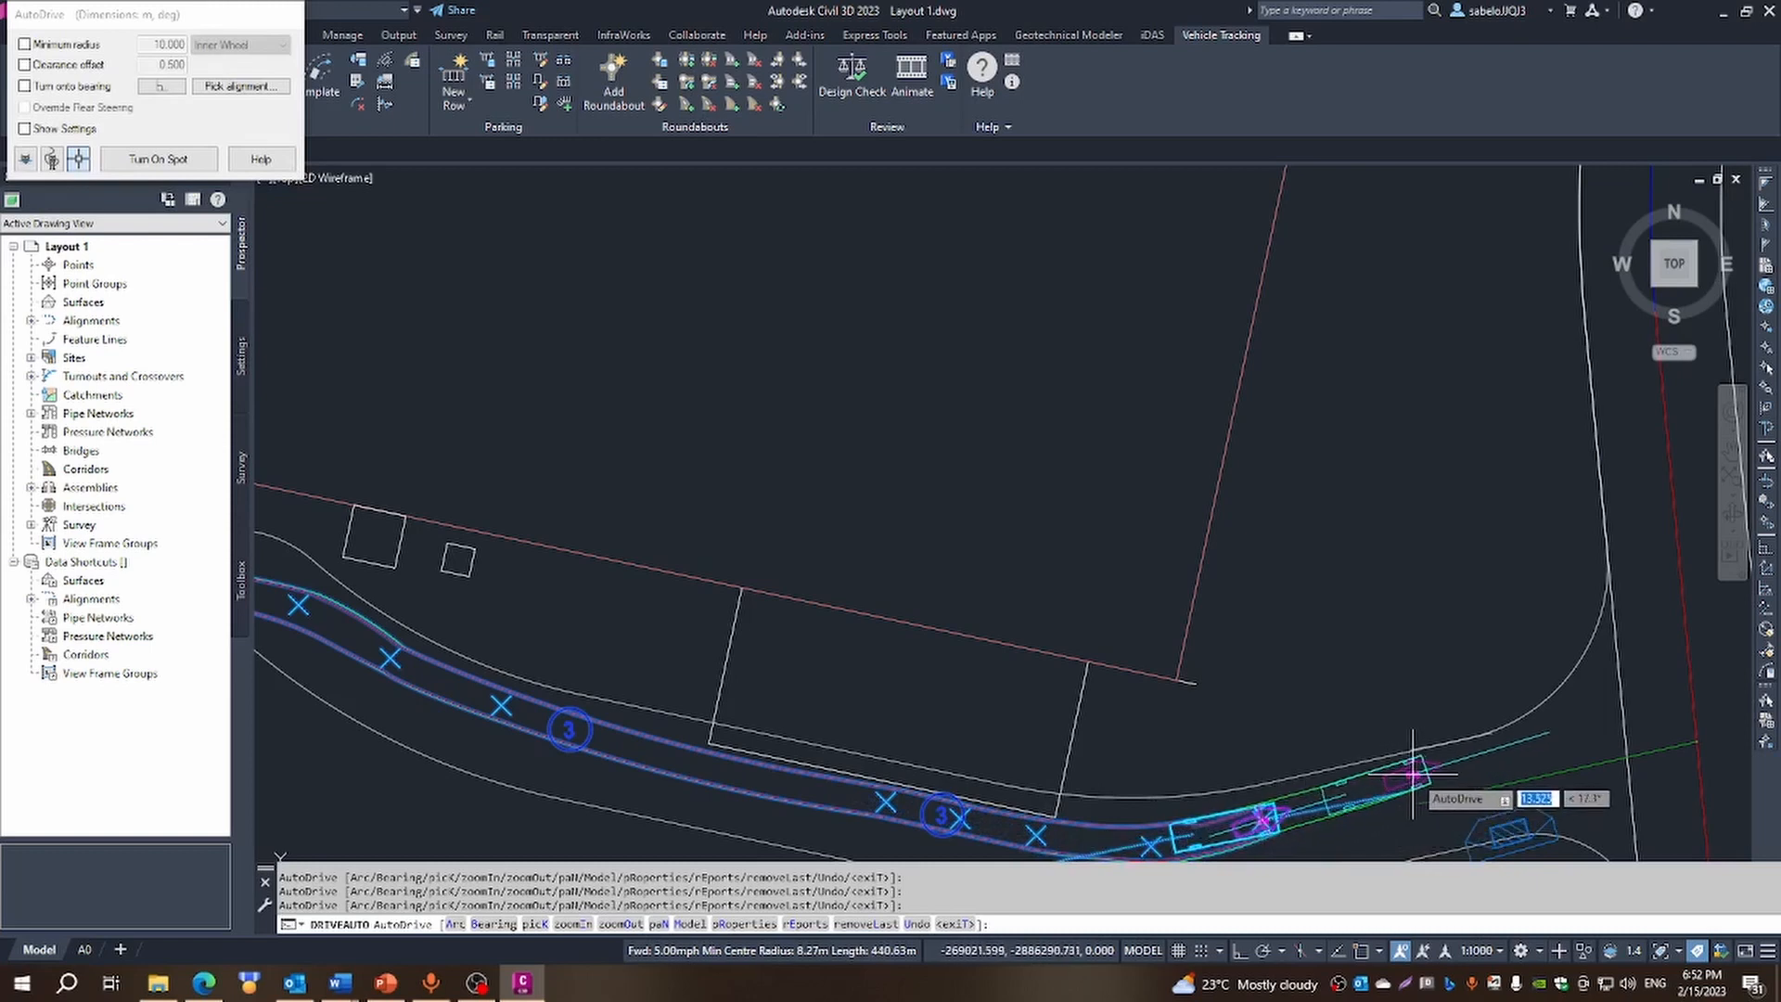
left_click(1422, 779)
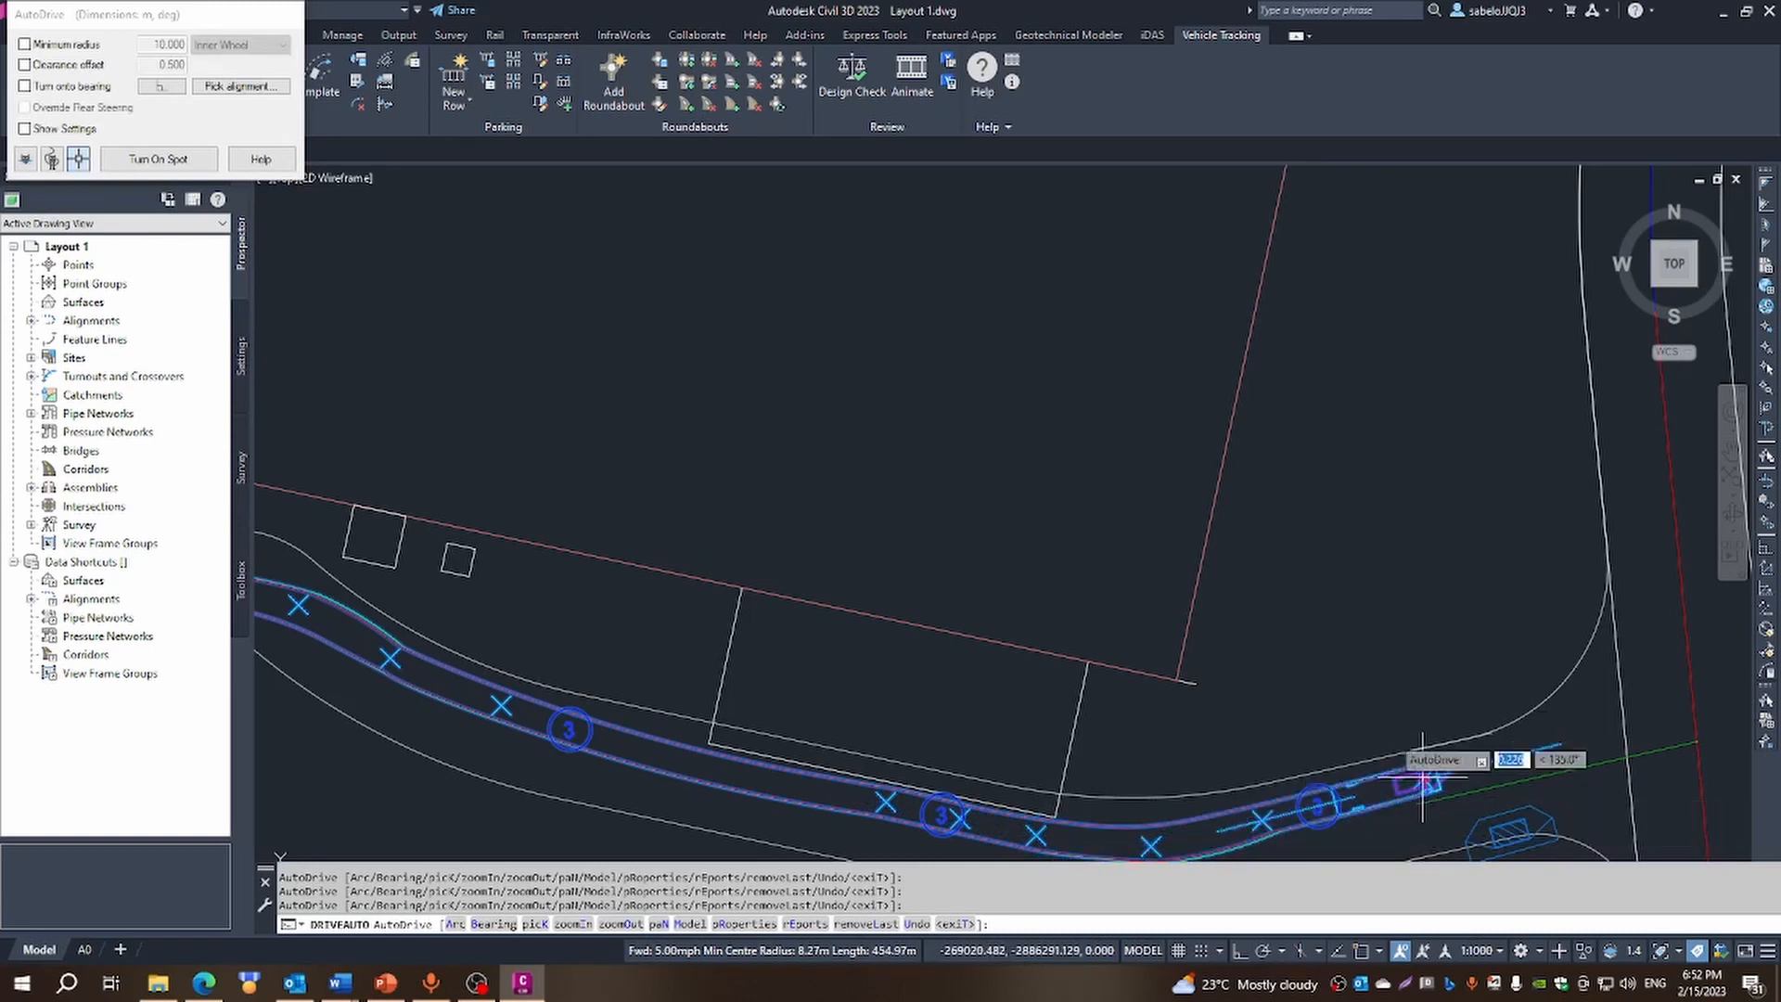
left_click(1543, 737)
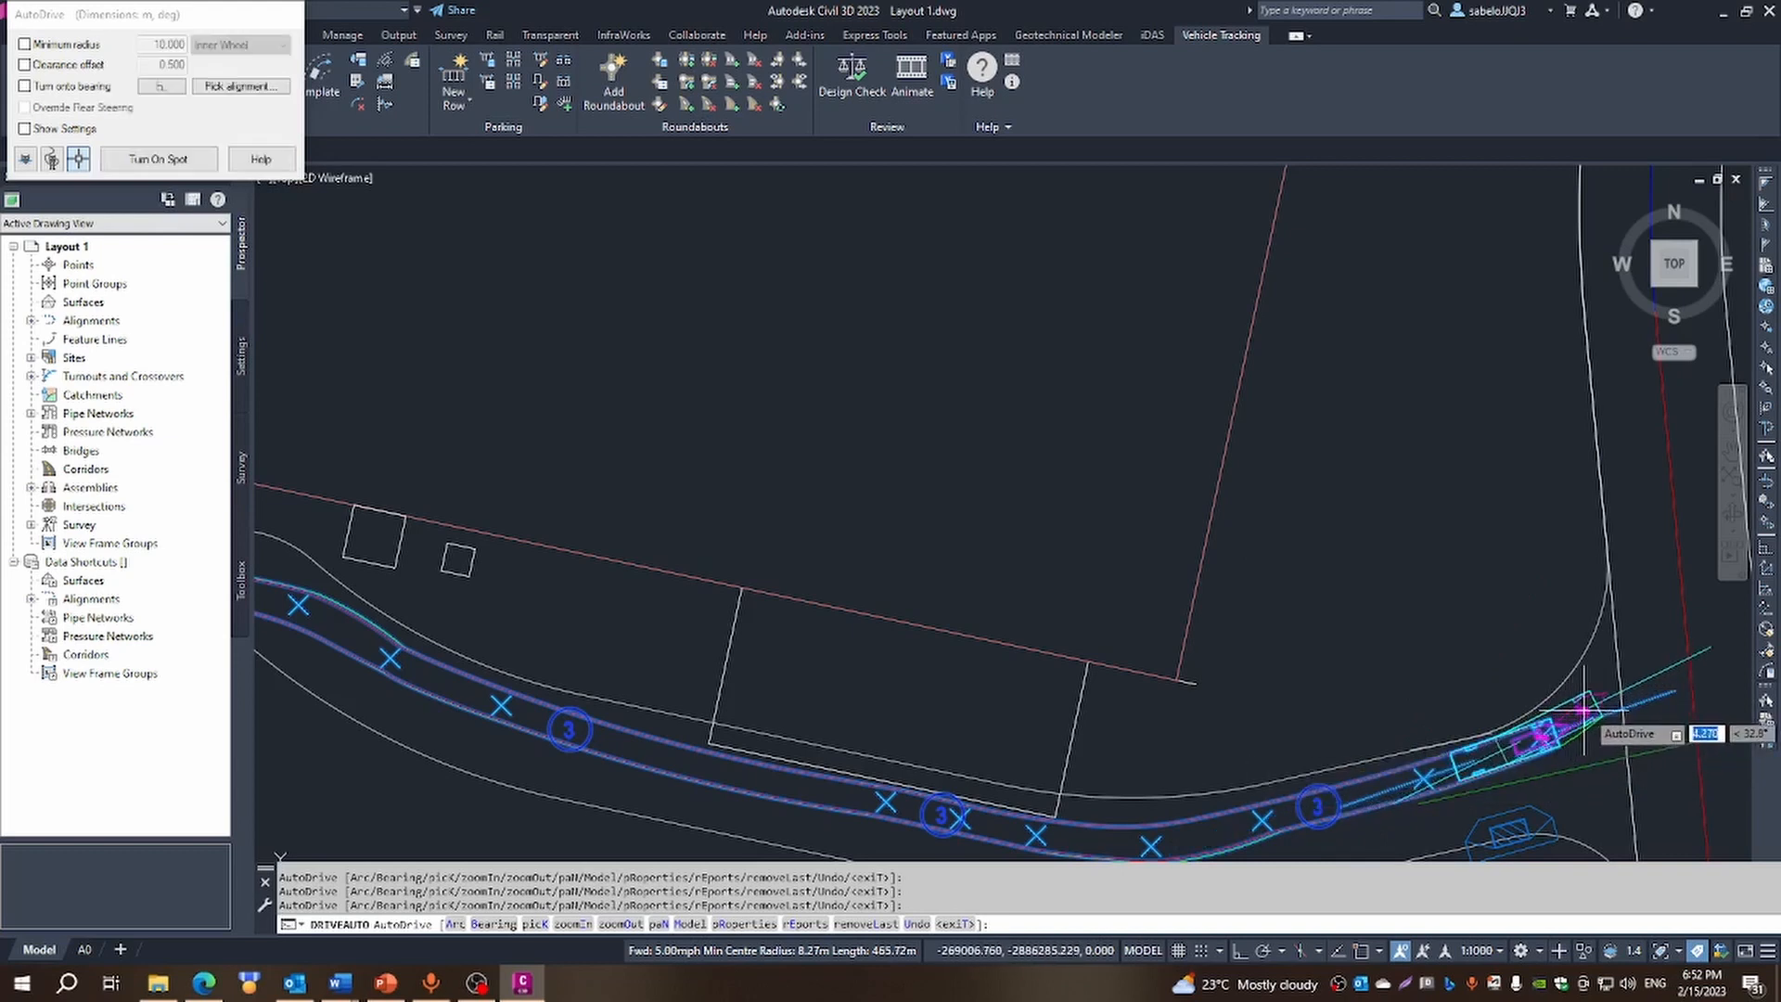
Turn the truck around the rounded kerb at the southeastern junction until it heads north on the eastern road
left_click(1605, 685)
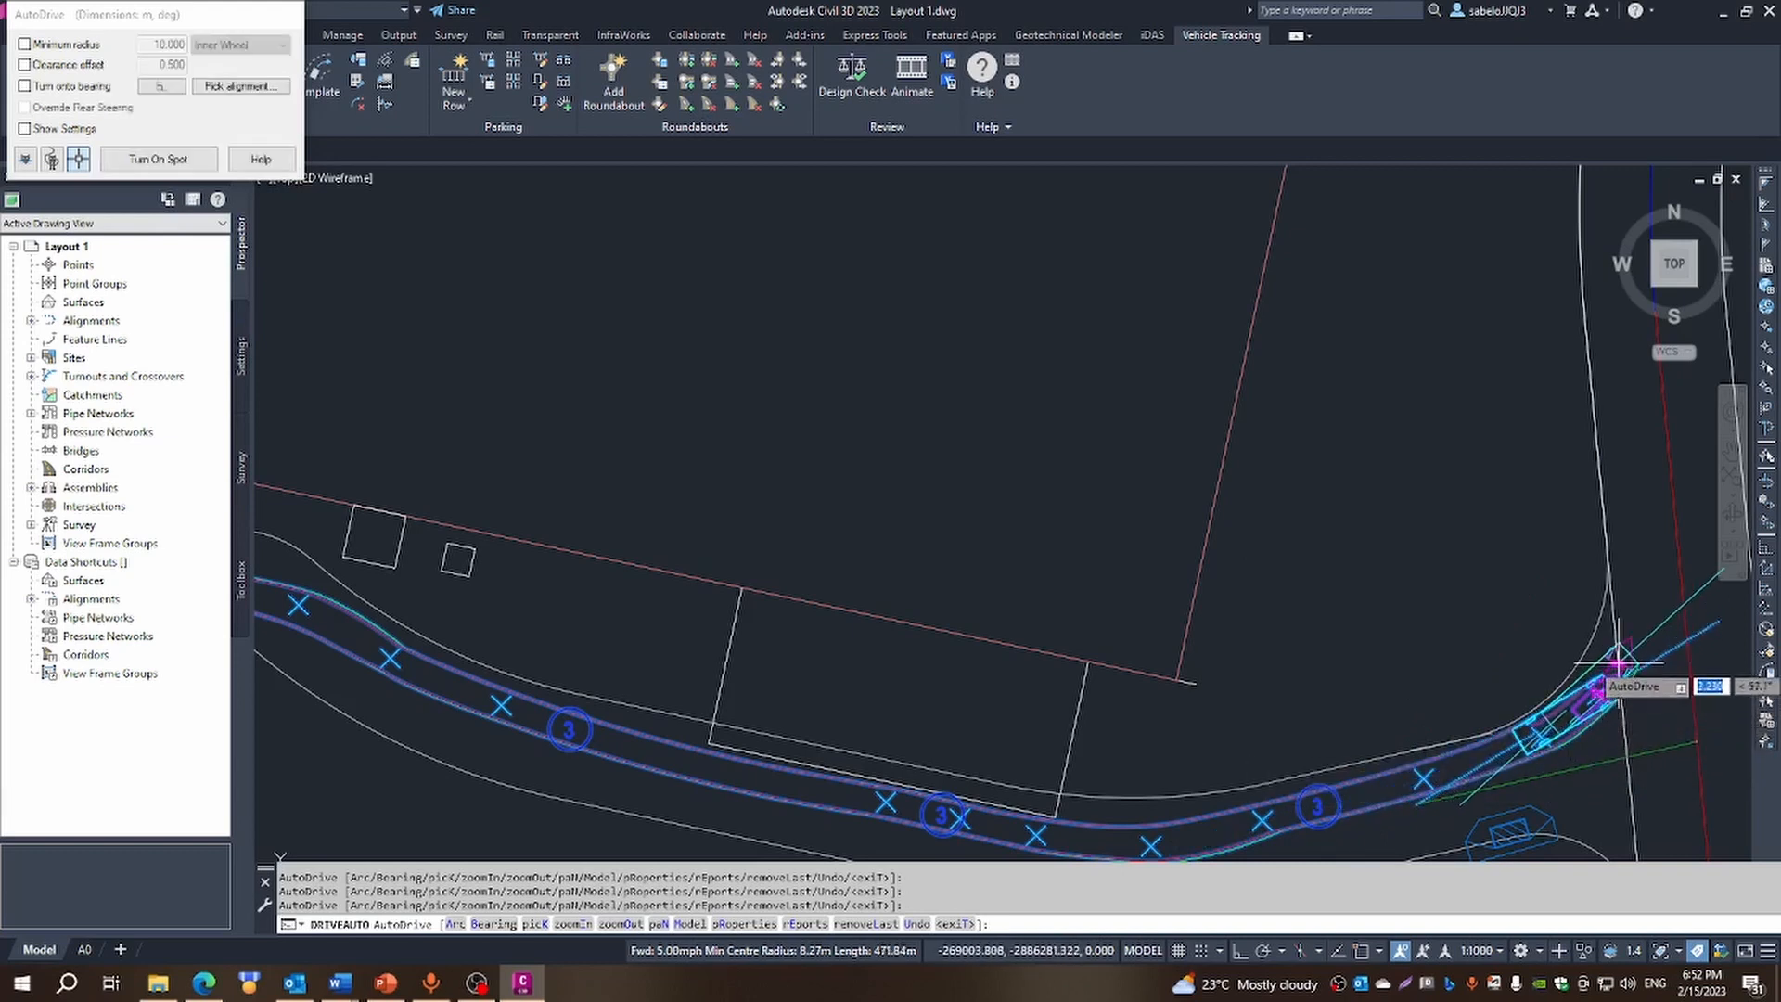
left_click(1632, 620)
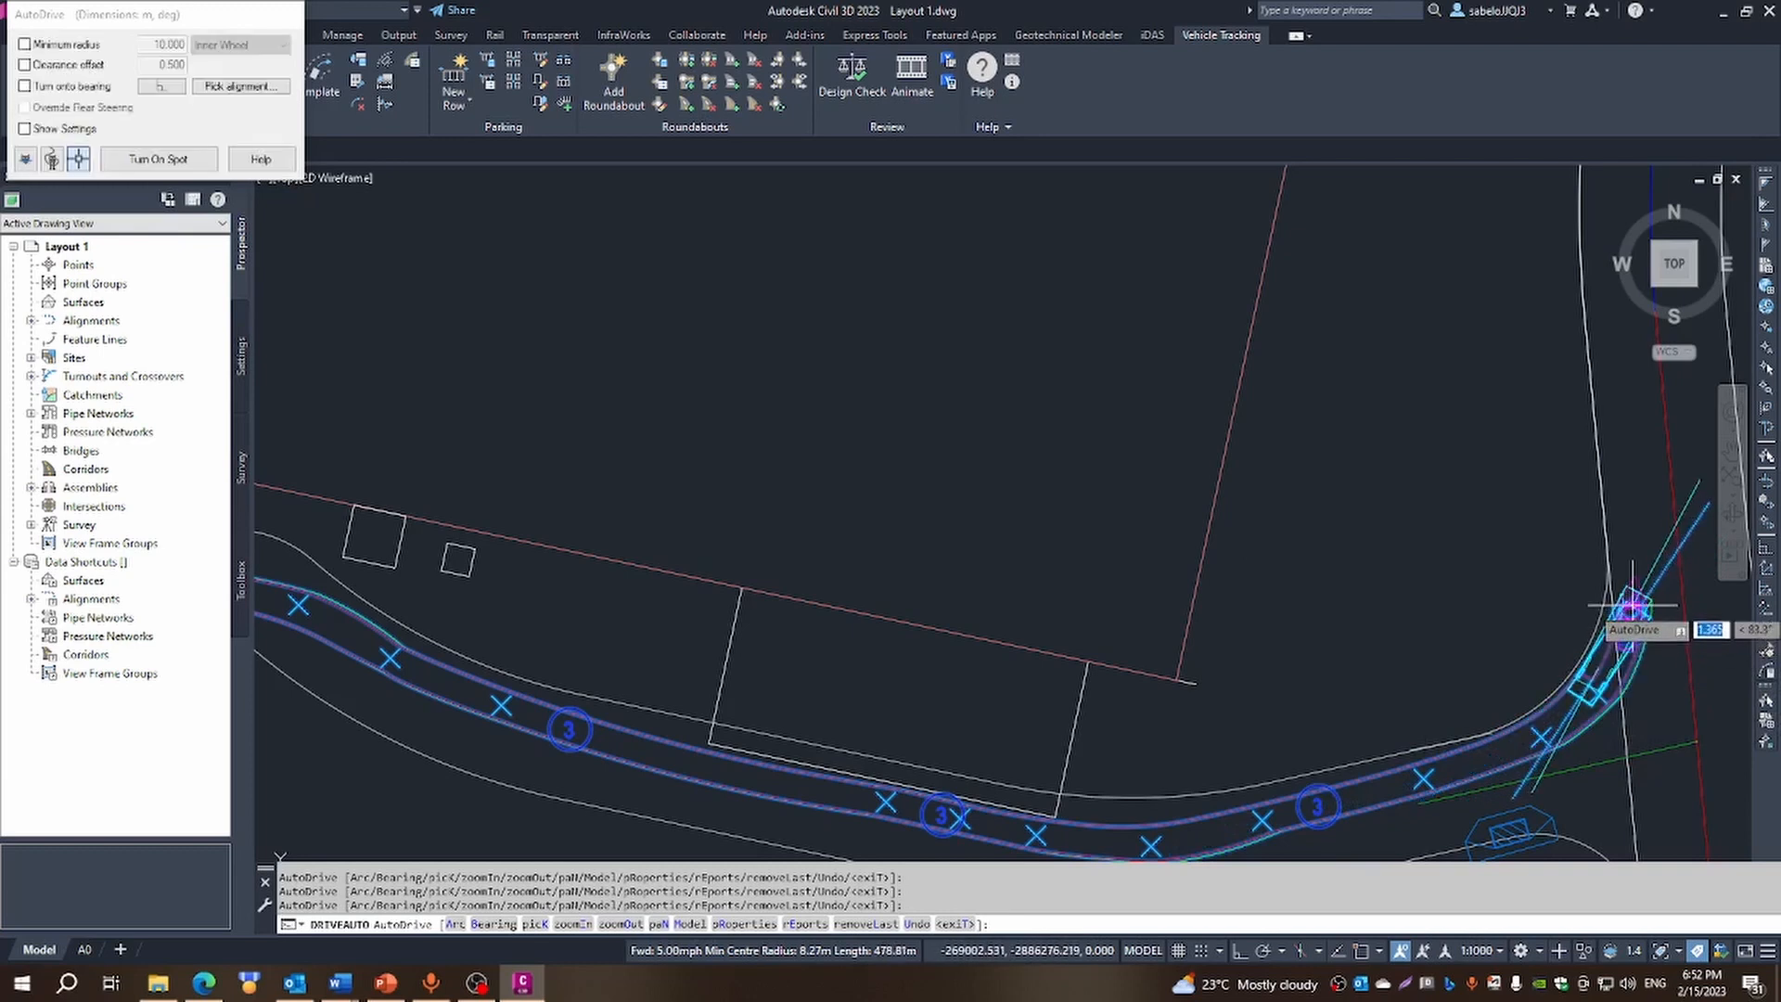
left_click(1636, 555)
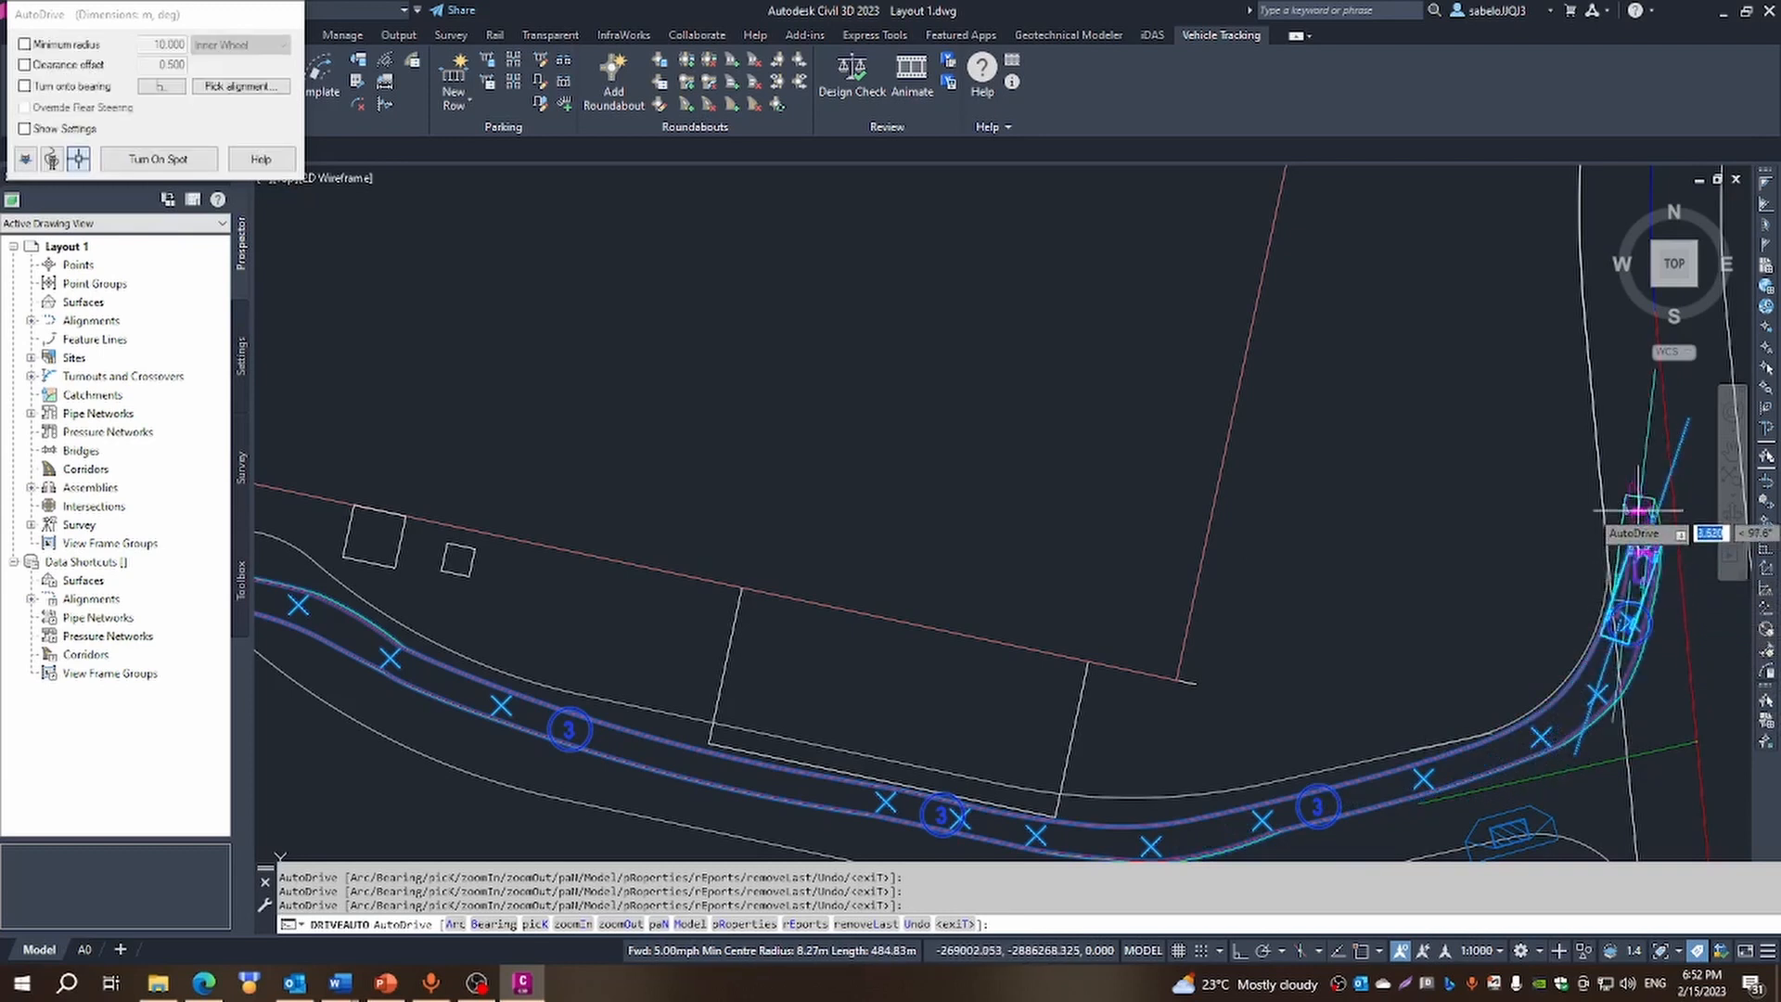
left_click(1639, 470)
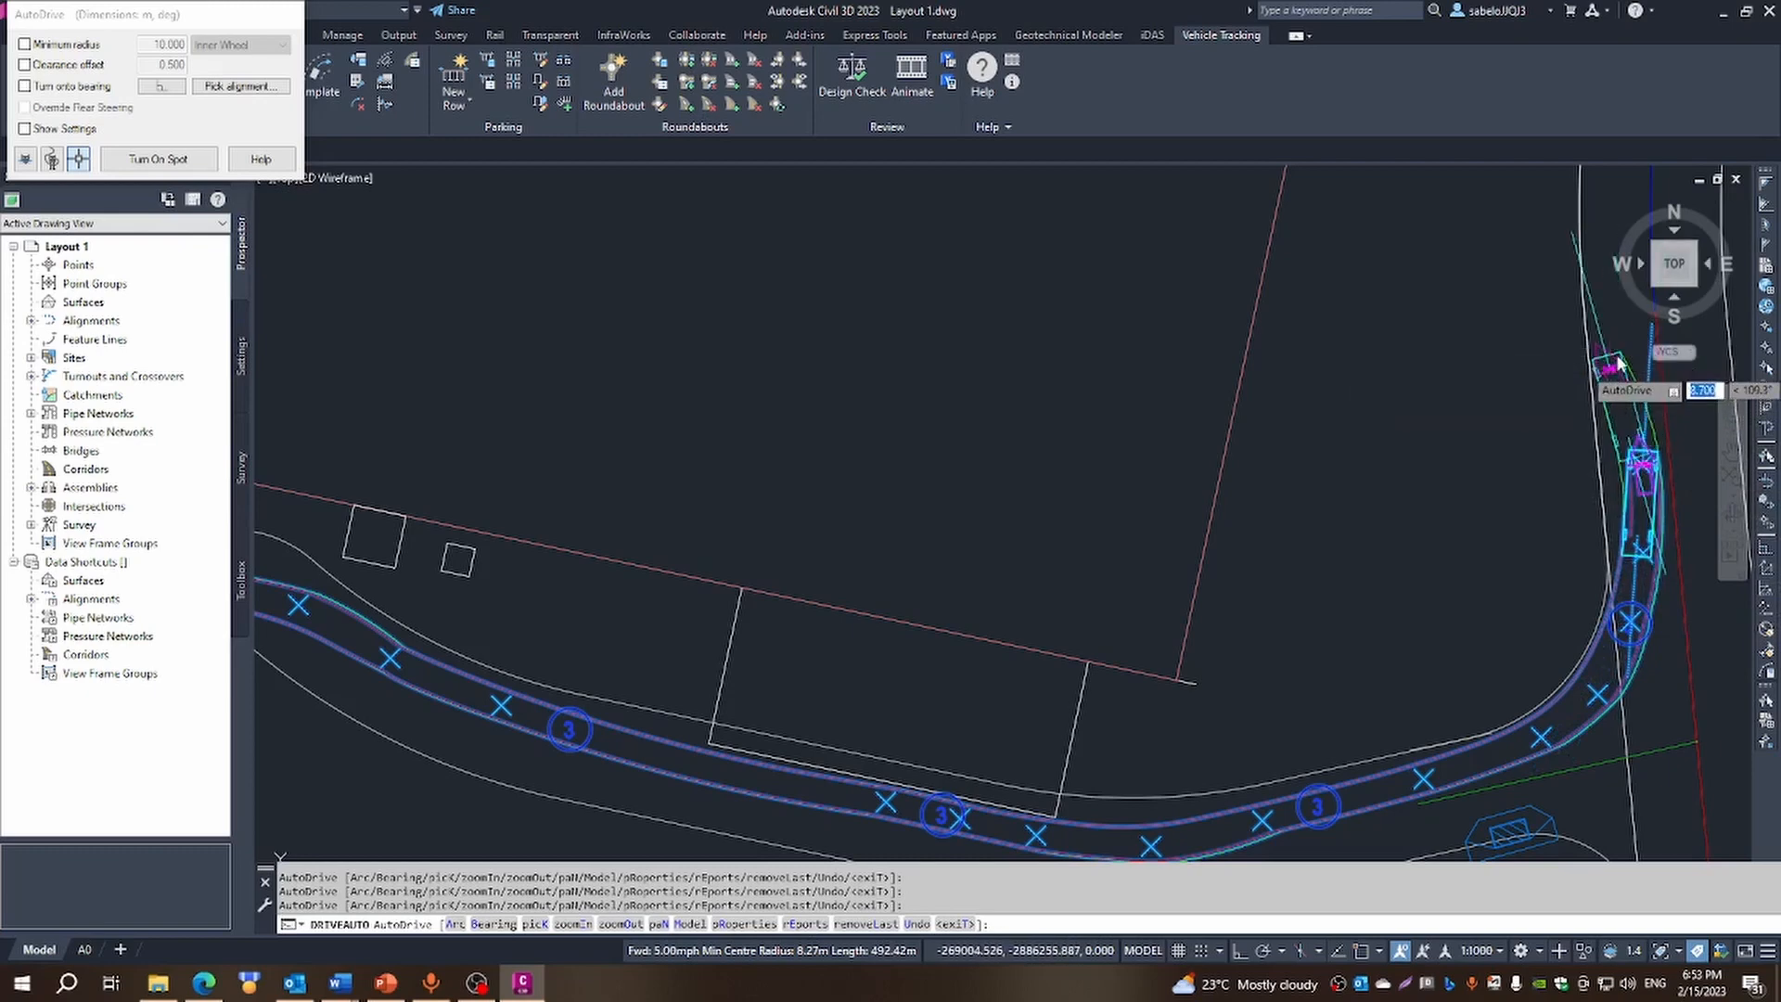
Extend the truck's path north along the western side of the eastern road and finish the AutoDrive swept path
scroll(1619, 380, "down", 3)
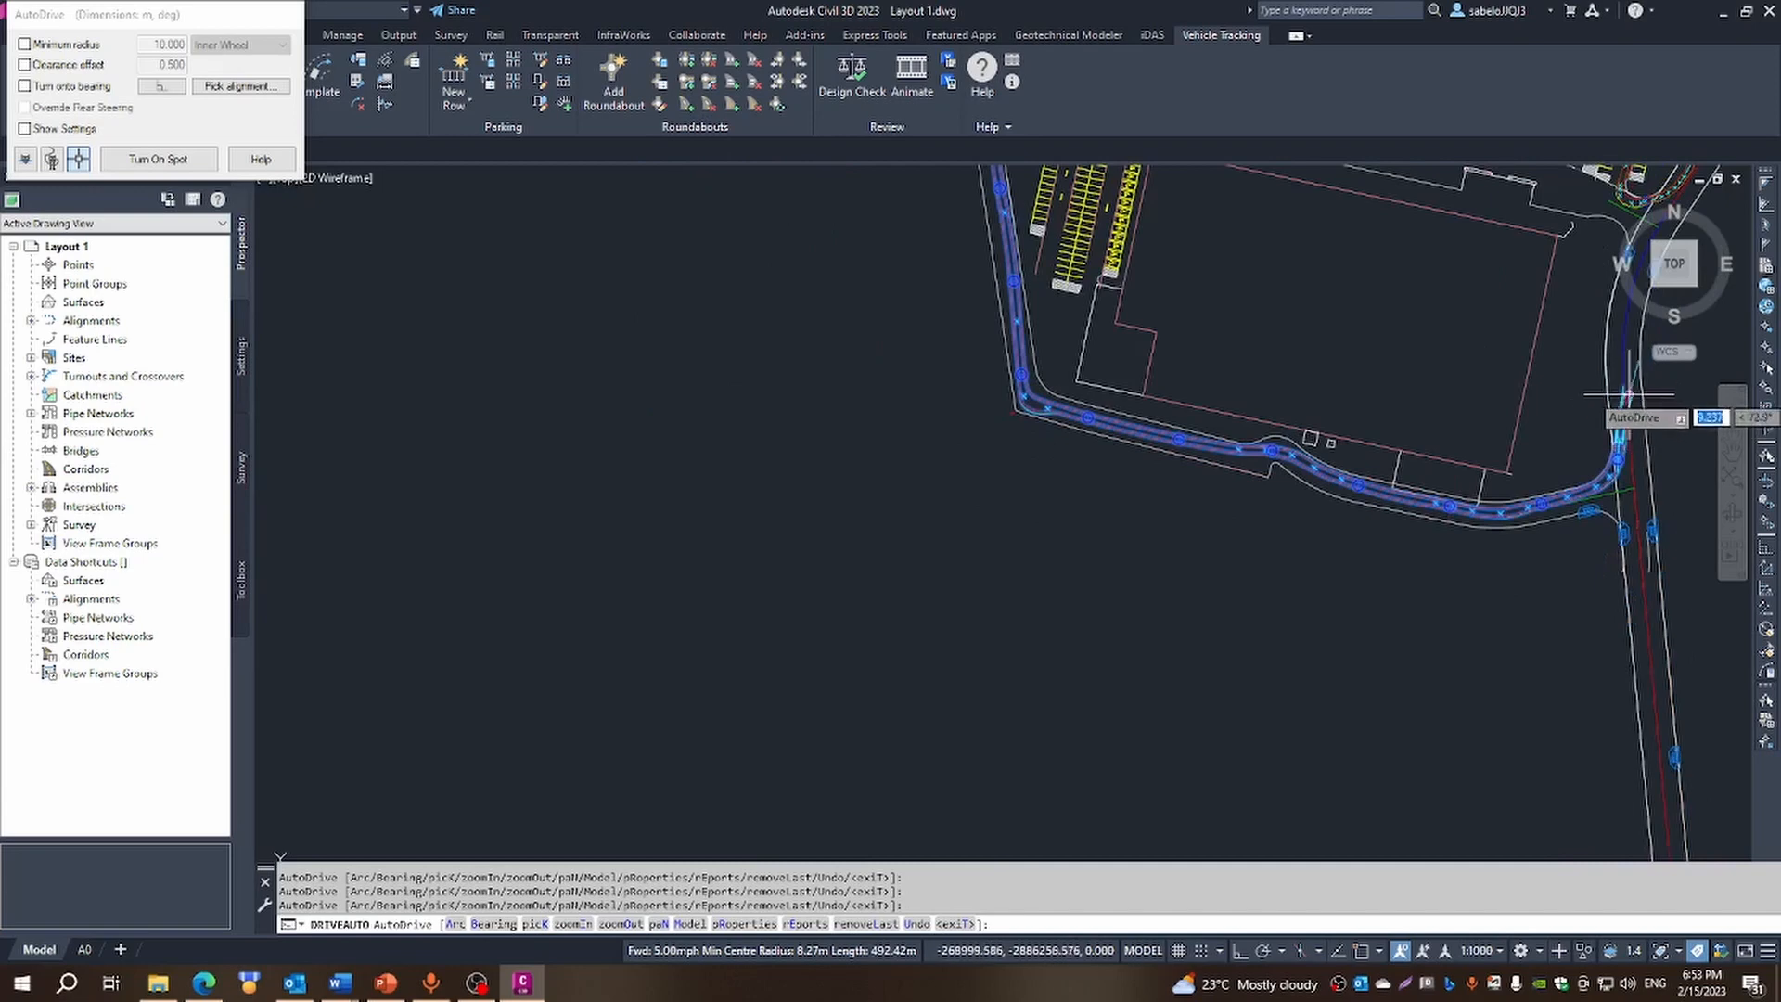
scroll(1628, 376, "up", 5)
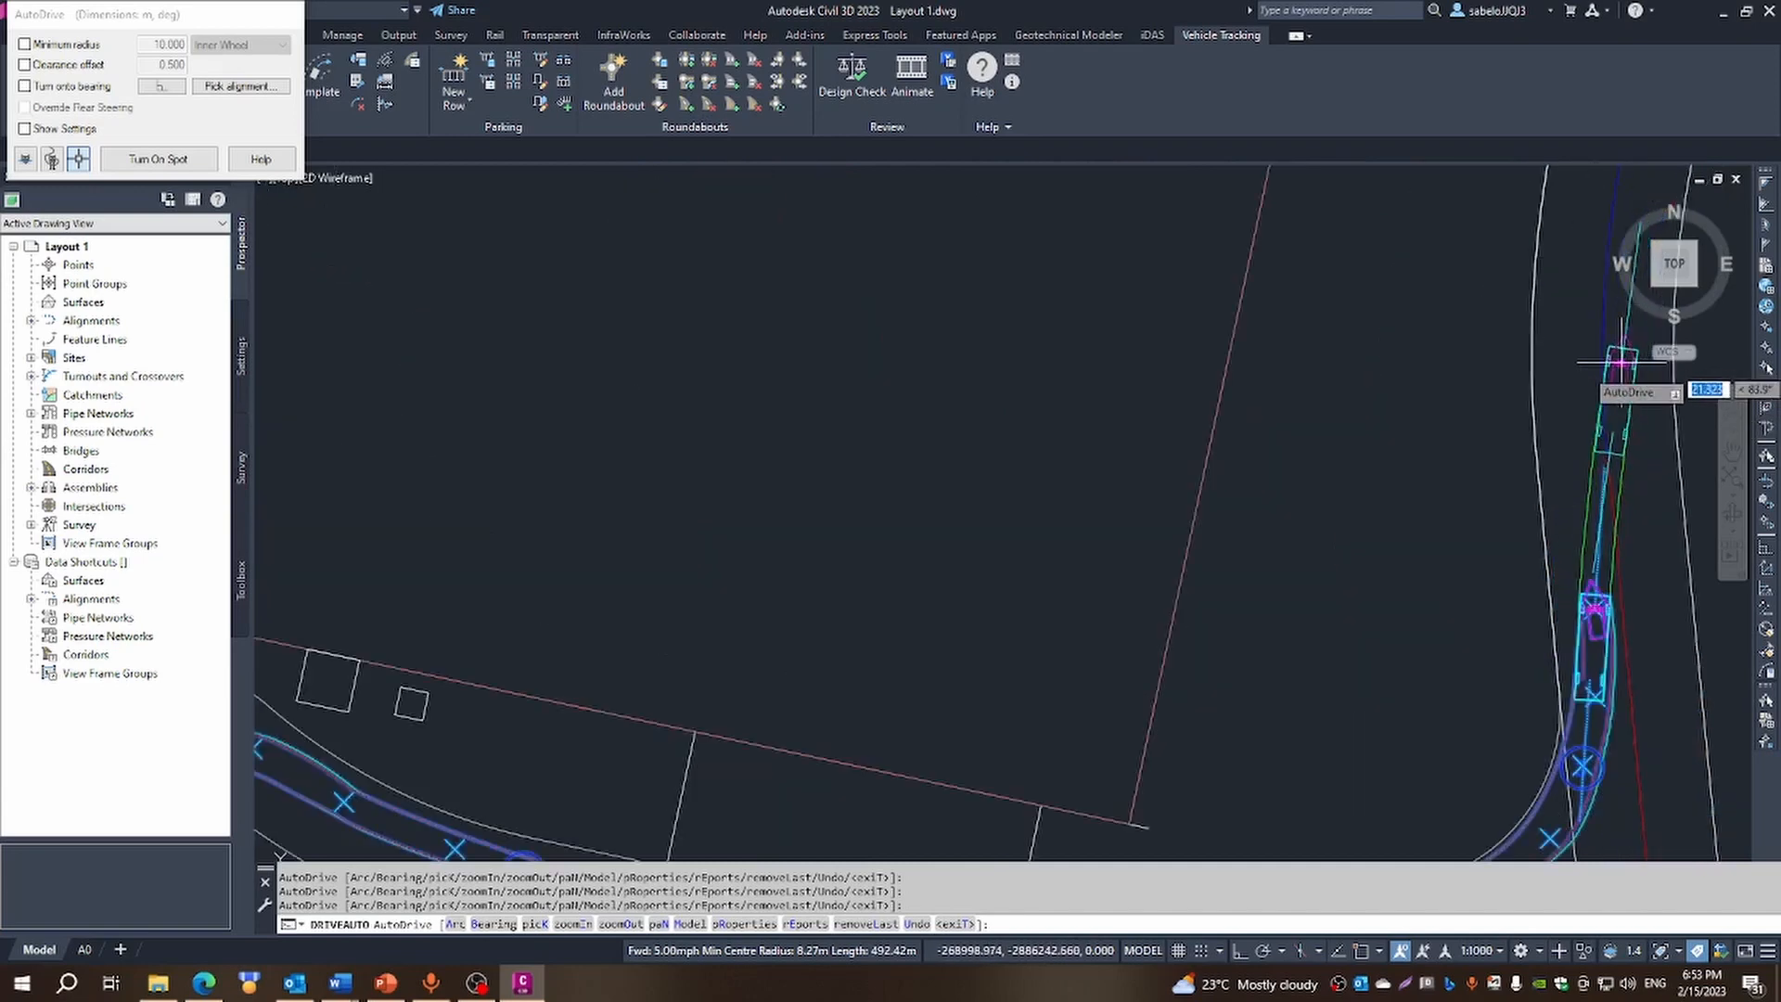
left_click(1572, 375)
right_click(1583, 377)
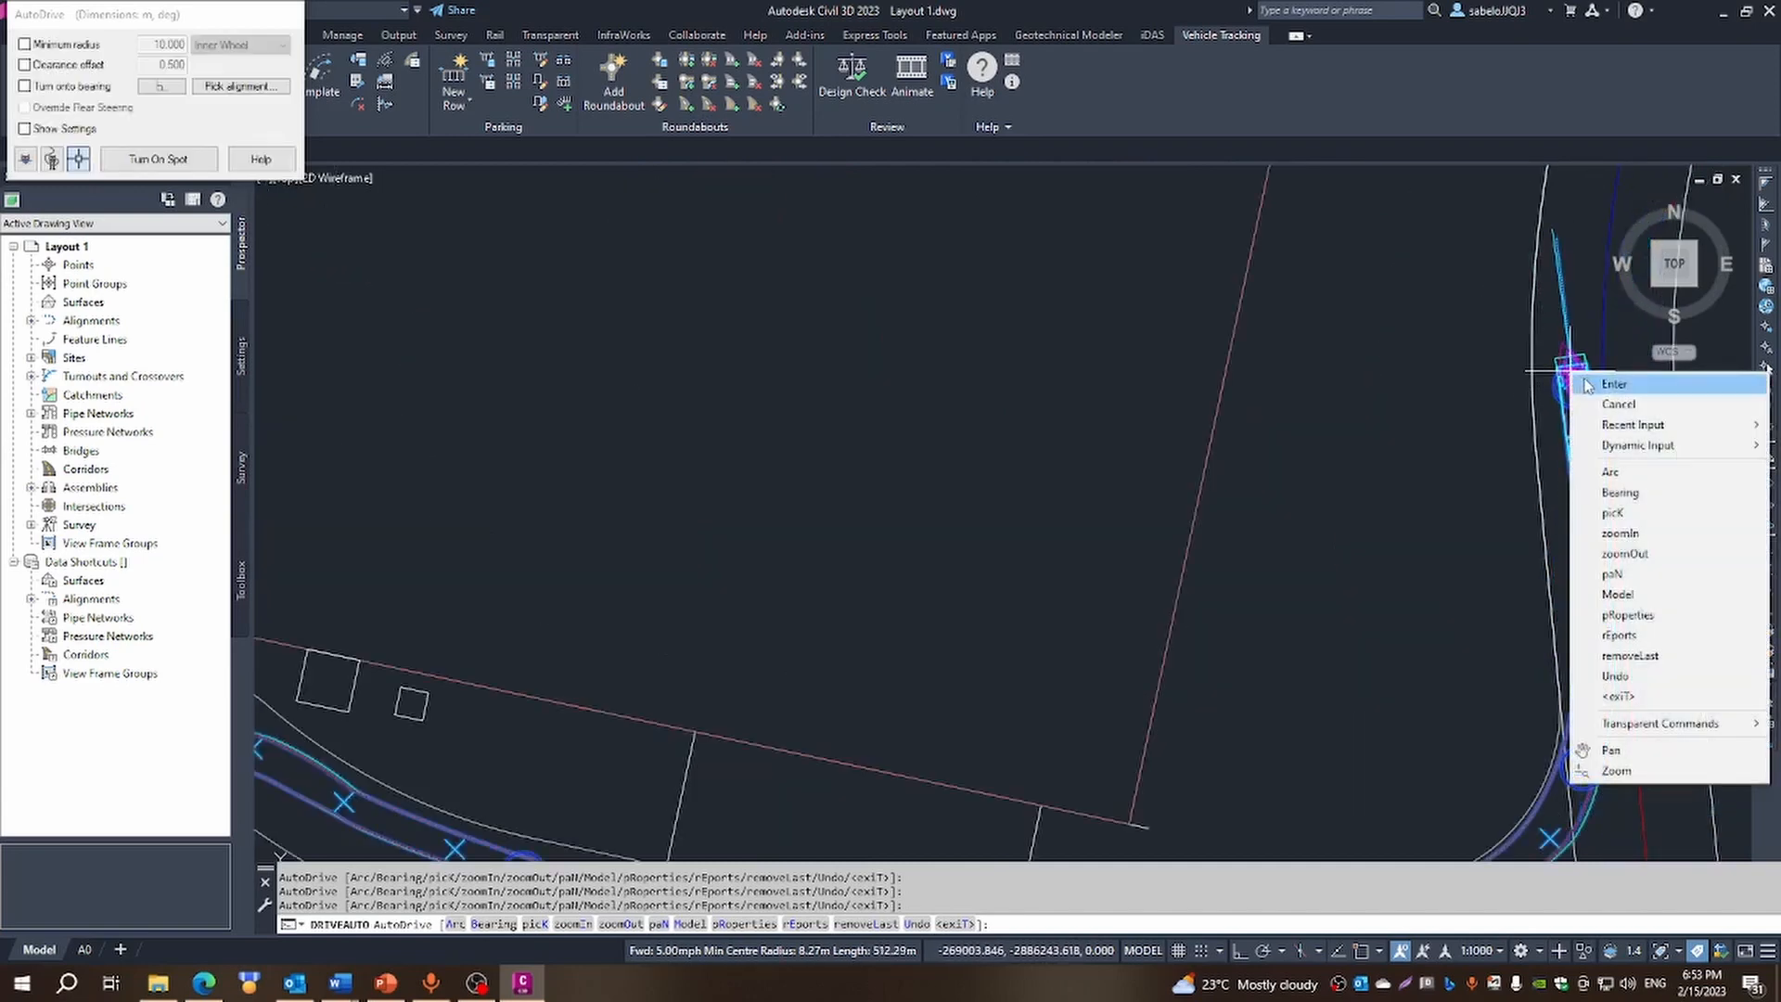
left_click(1614, 384)
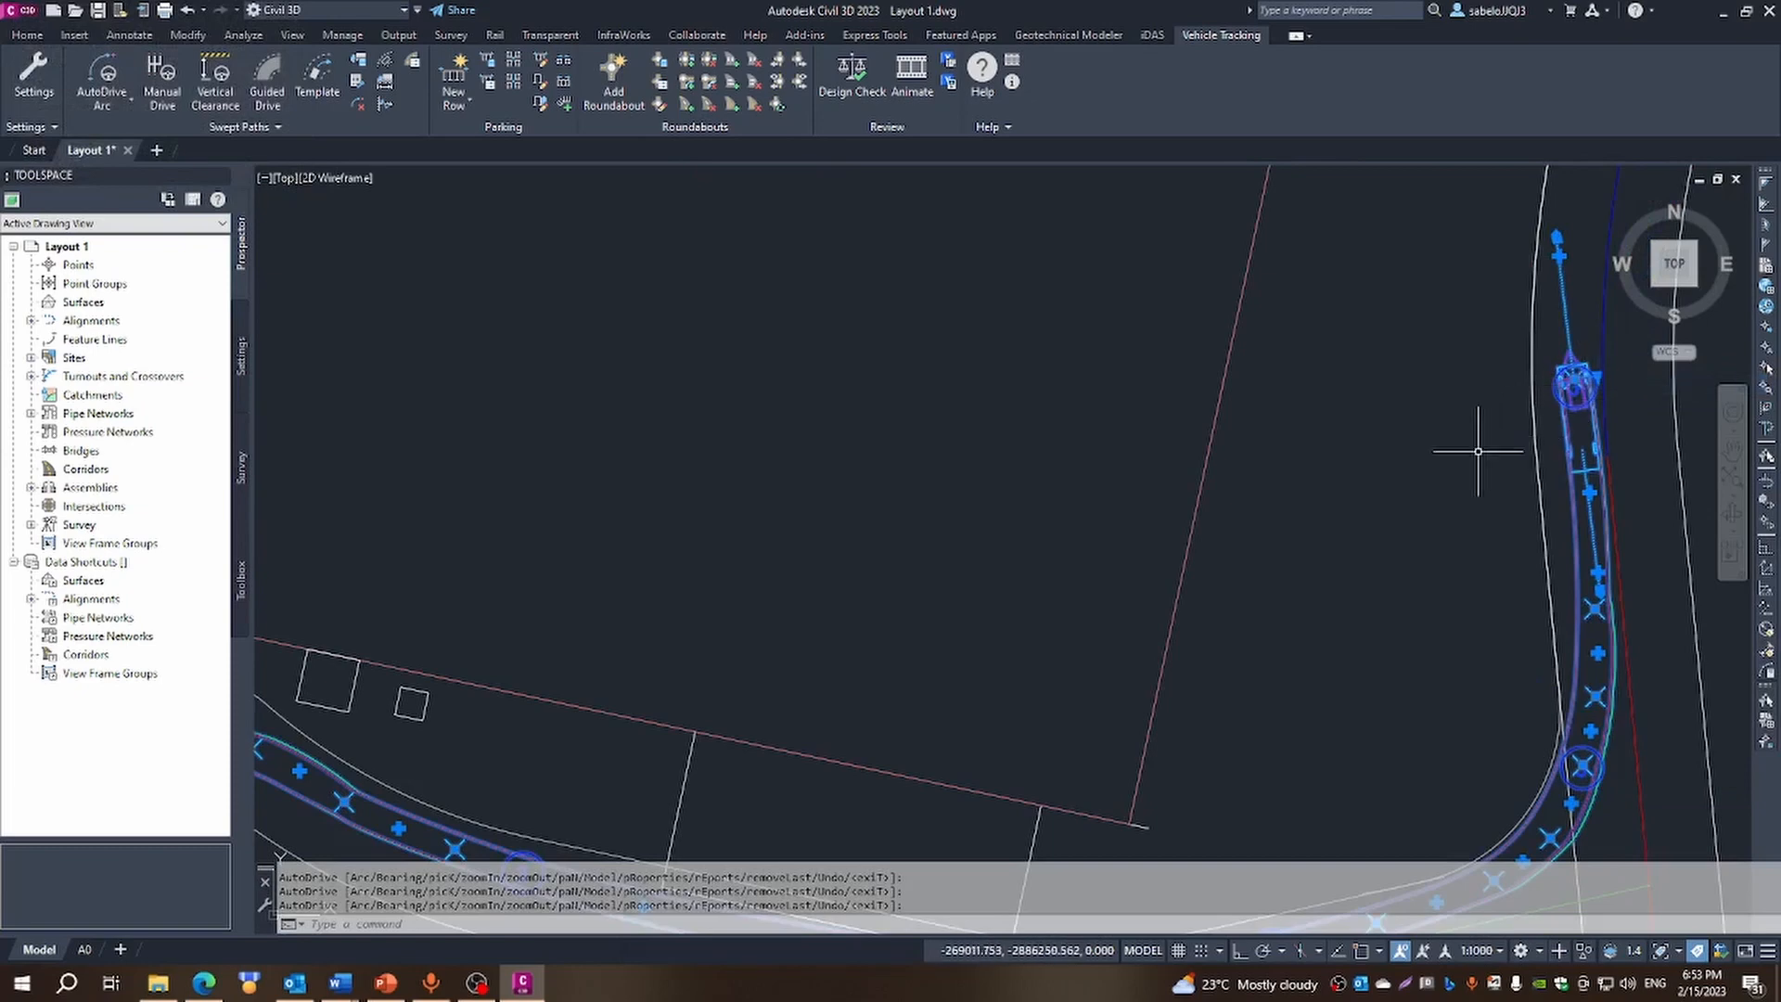
key("Escape")
Examine the swept paths around the site, looking closely at the truck's clearance in the southwestern corner
scroll(1451, 450, "down", 6)
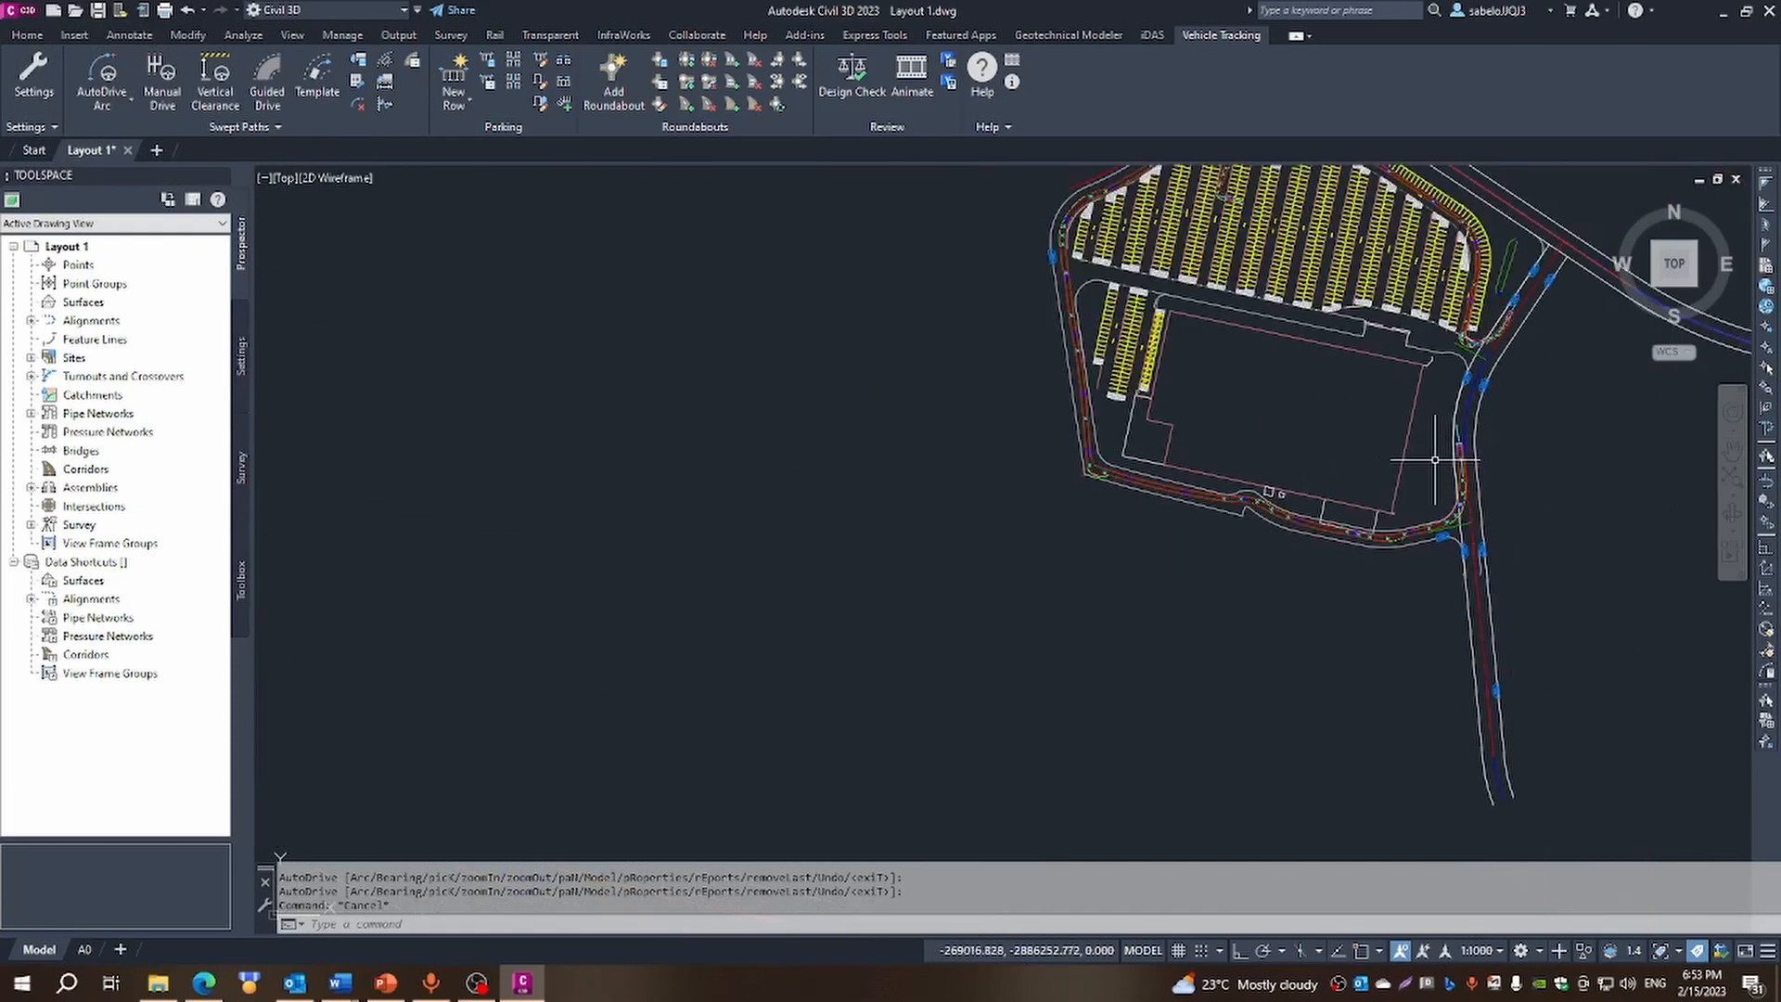
scroll(1429, 464, "down", 1)
scroll(1513, 251, "up", 4)
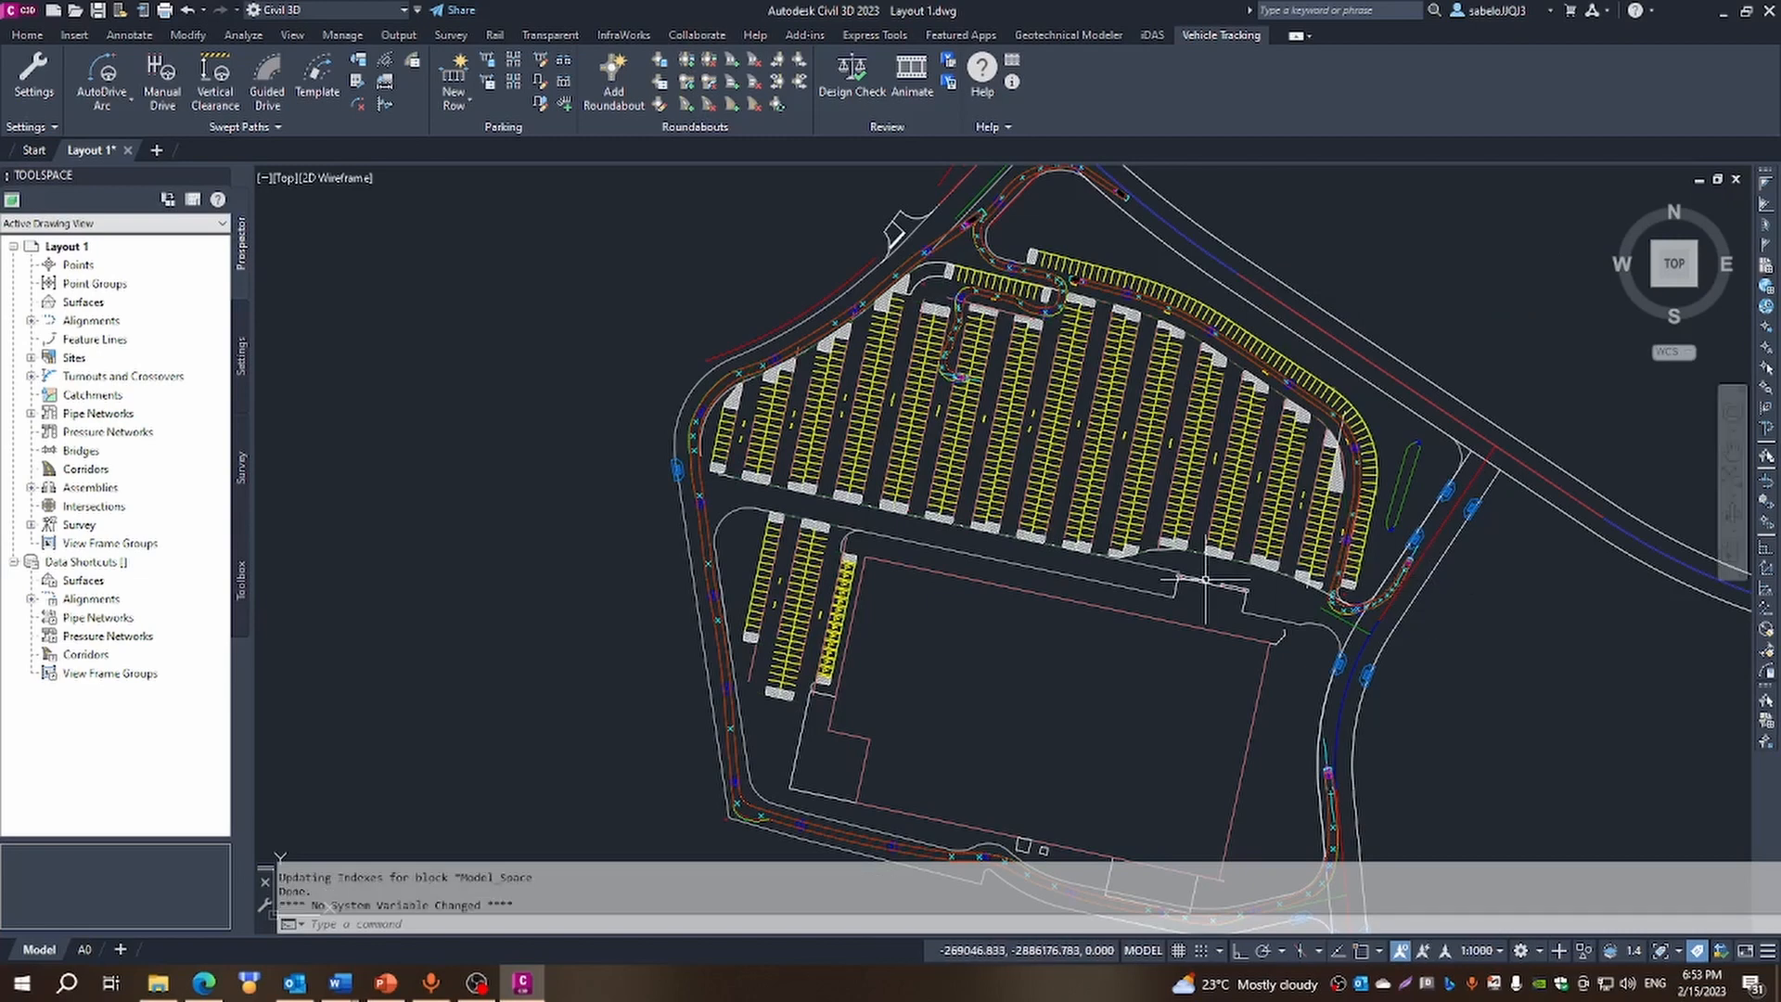
left_click(728, 783)
scroll(728, 782, "up", 5)
scroll(747, 784, "down", 7)
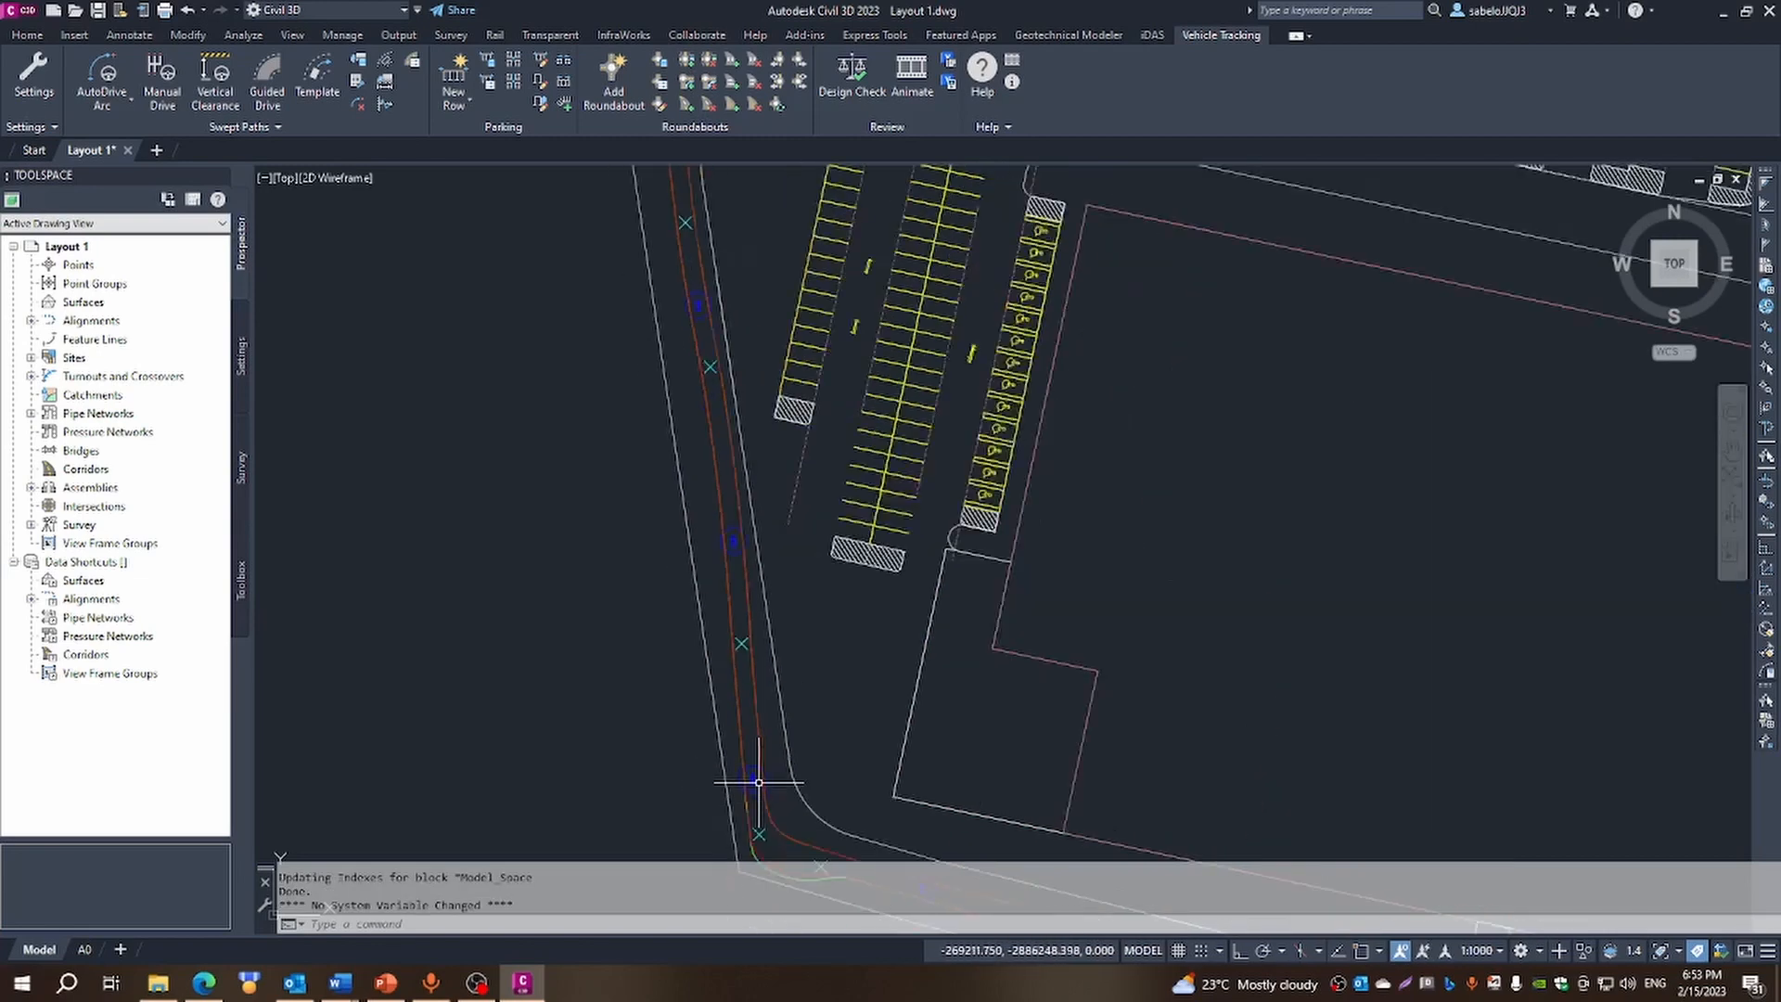
scroll(776, 823, "up", 5)
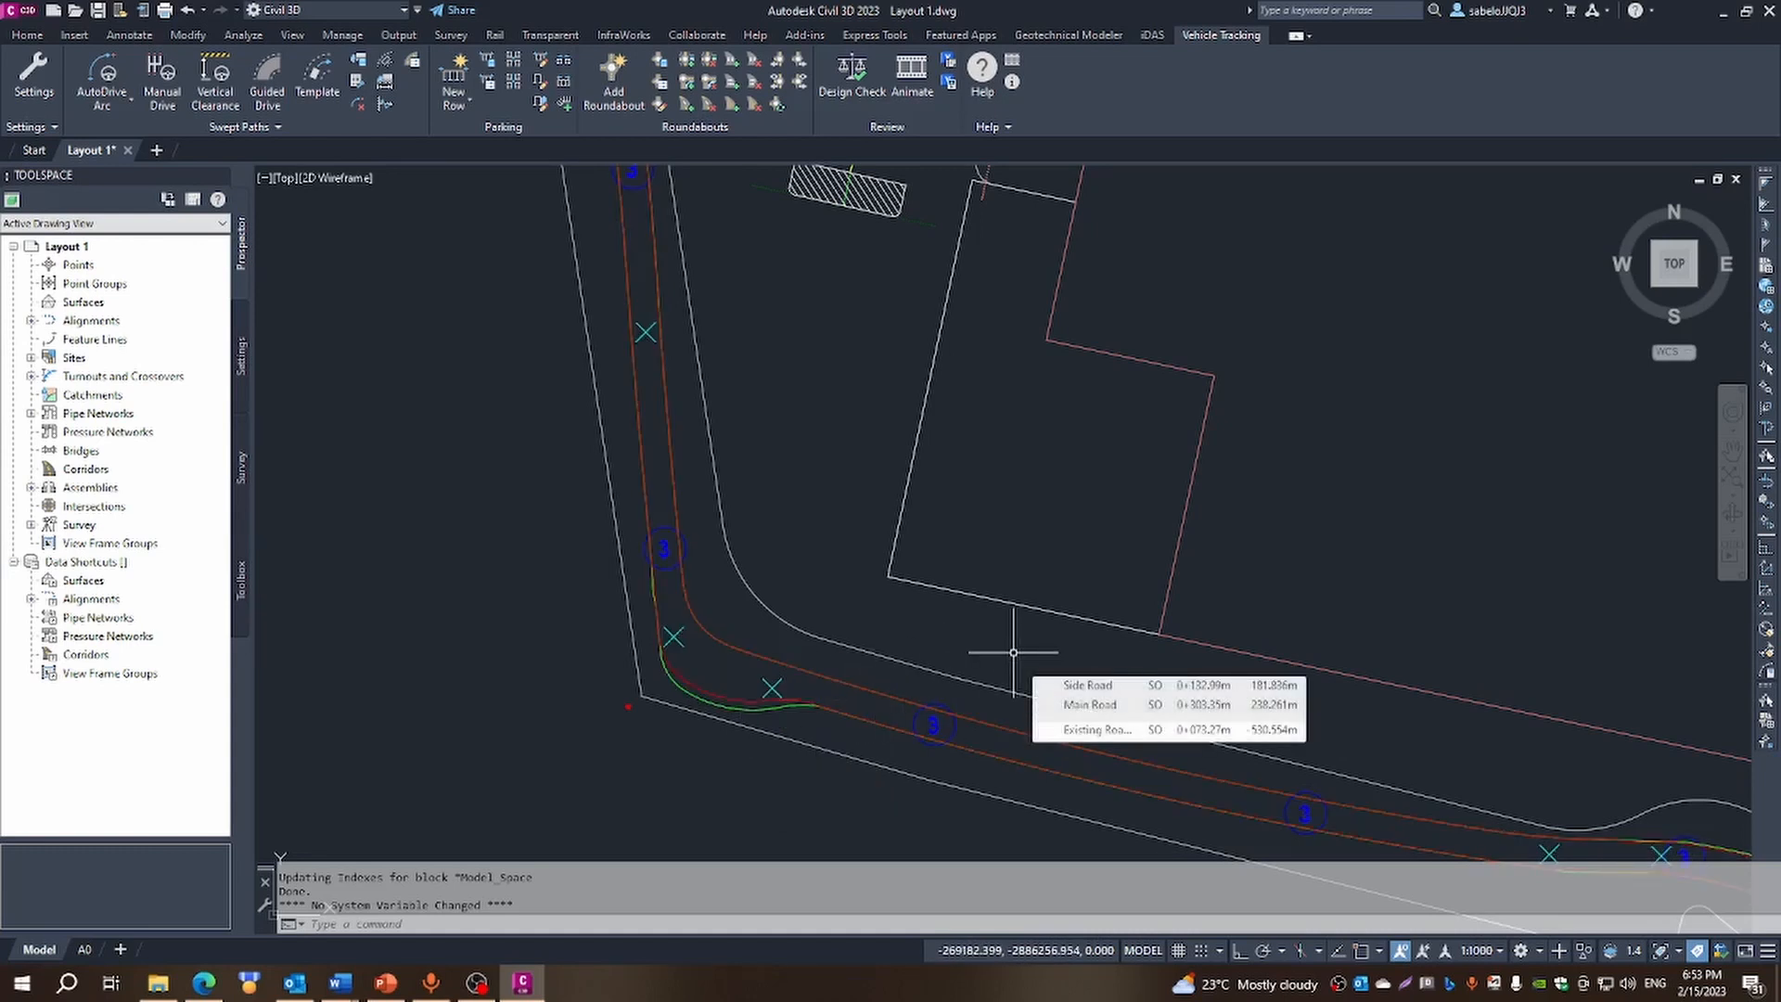
scroll(1014, 652, "down", 5)
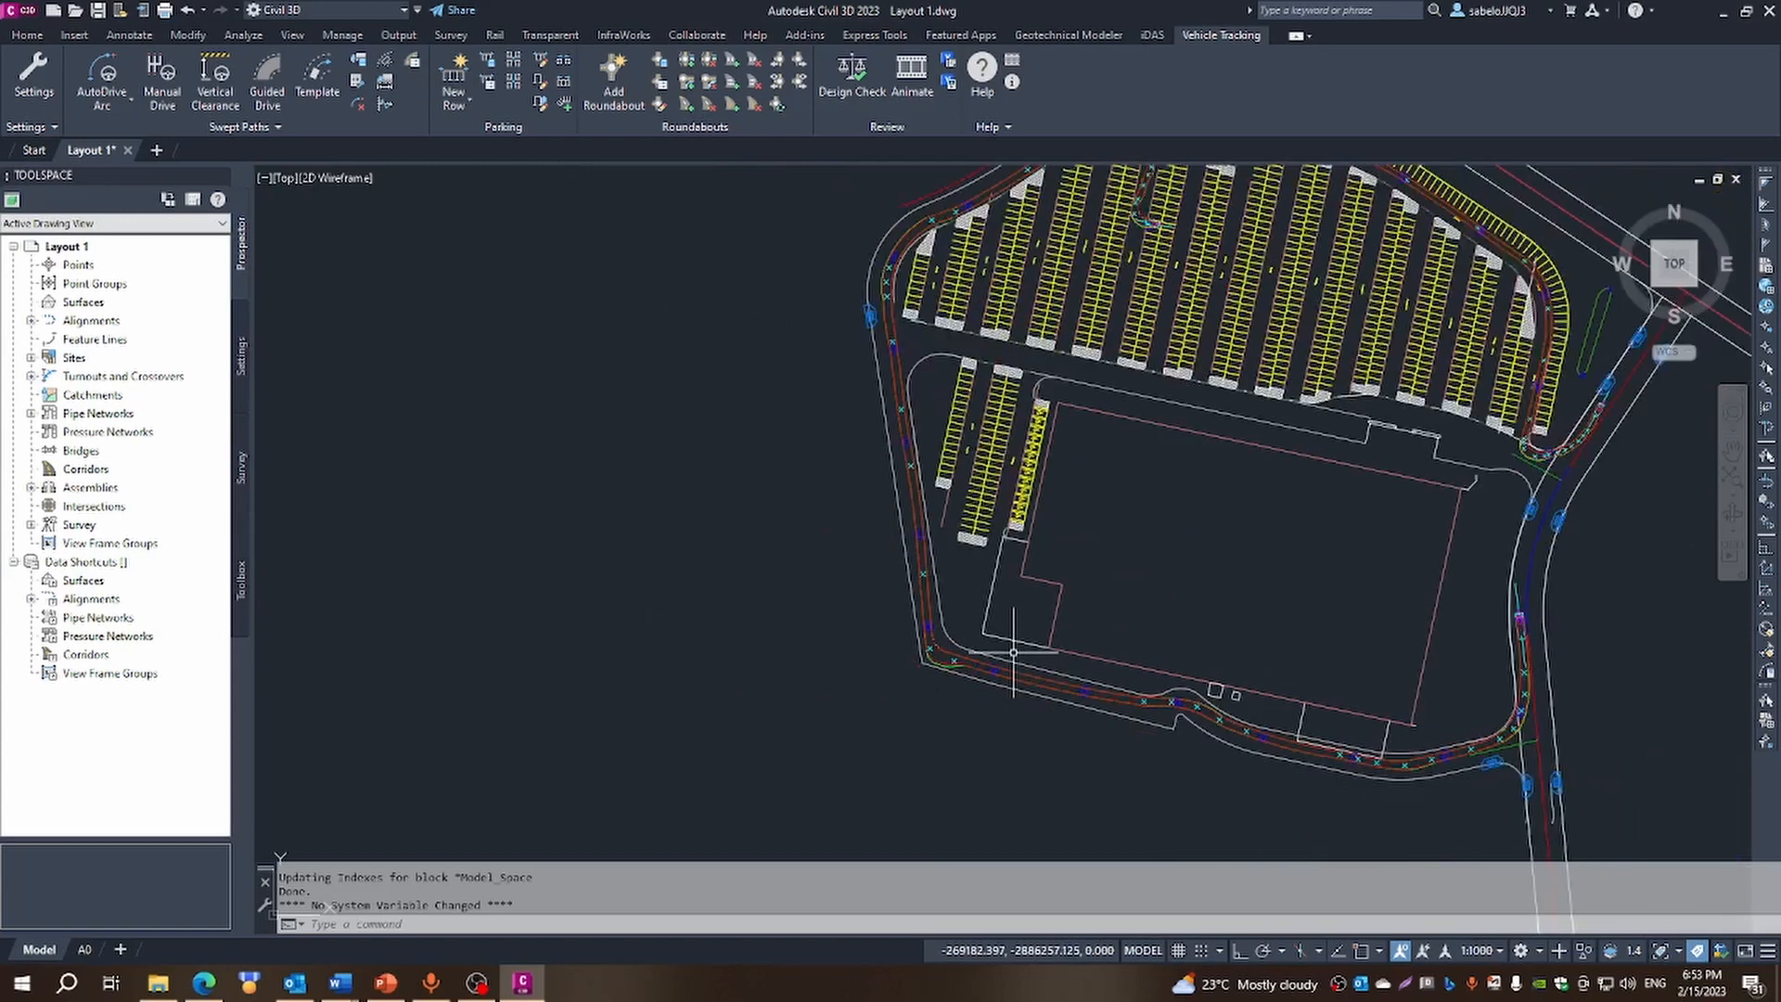
scroll(1135, 498, "up", 3)
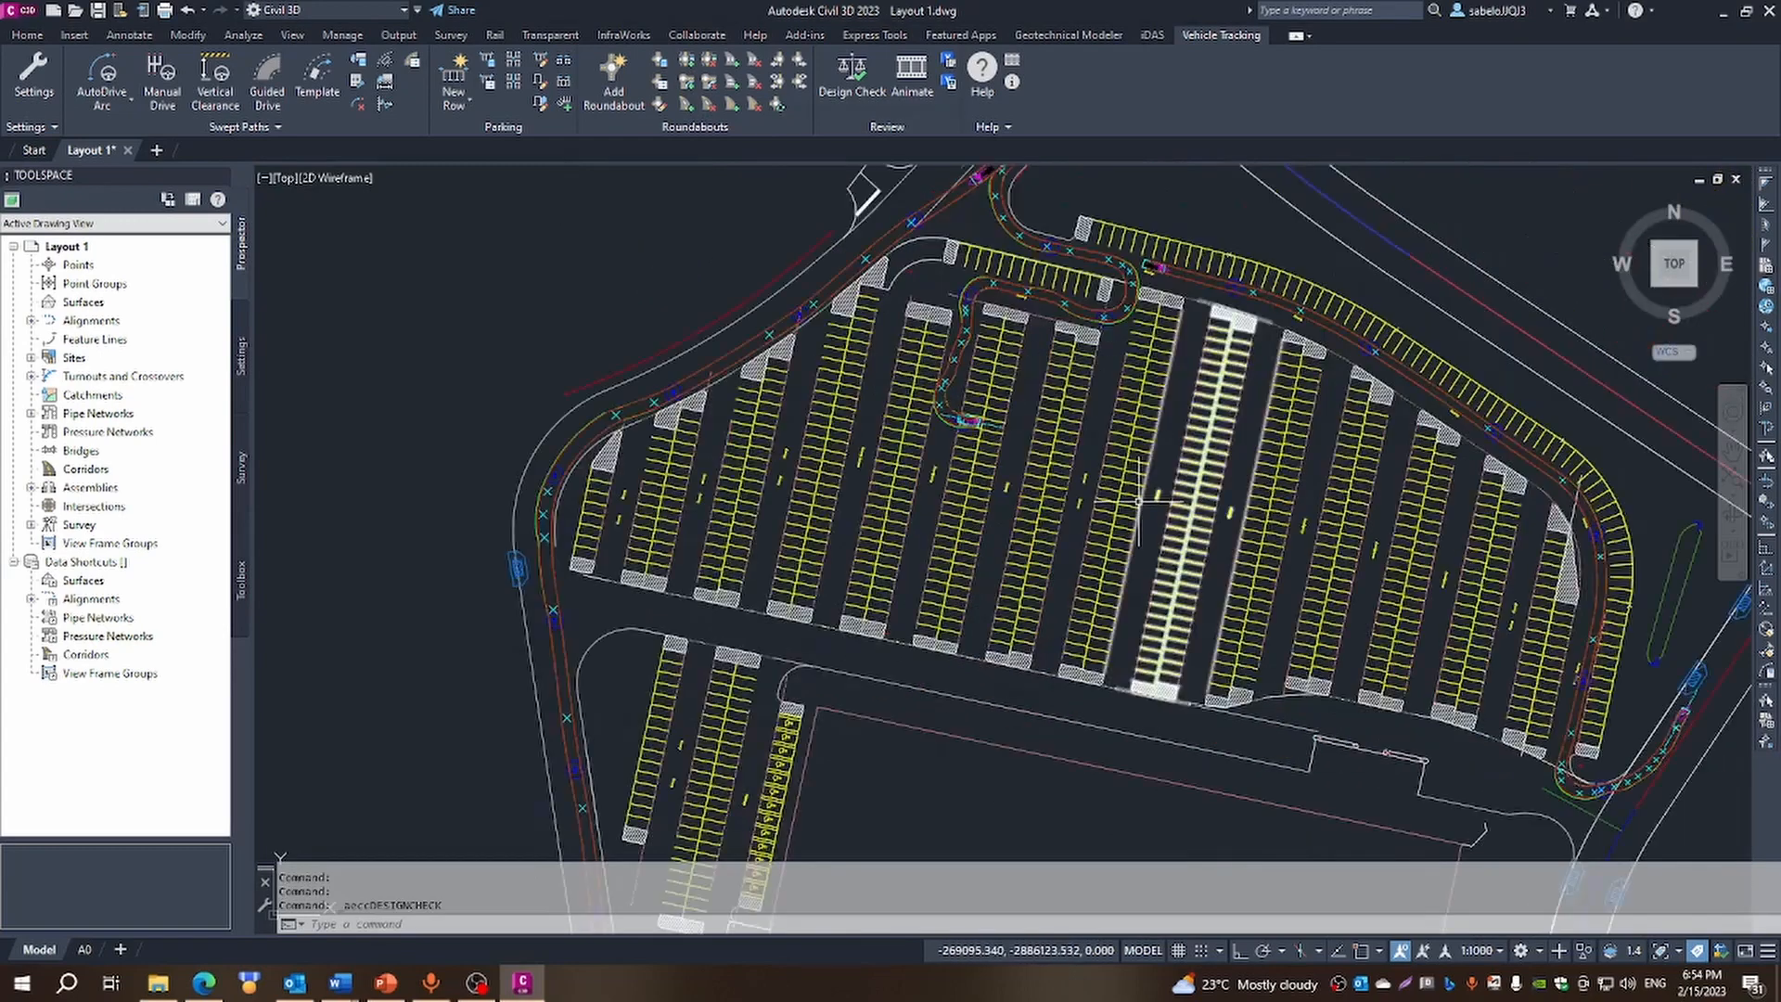
Run the Design Check, expand both passenger car paths and examine Path 1's second Severe Steering exception
left_click(1131, 494)
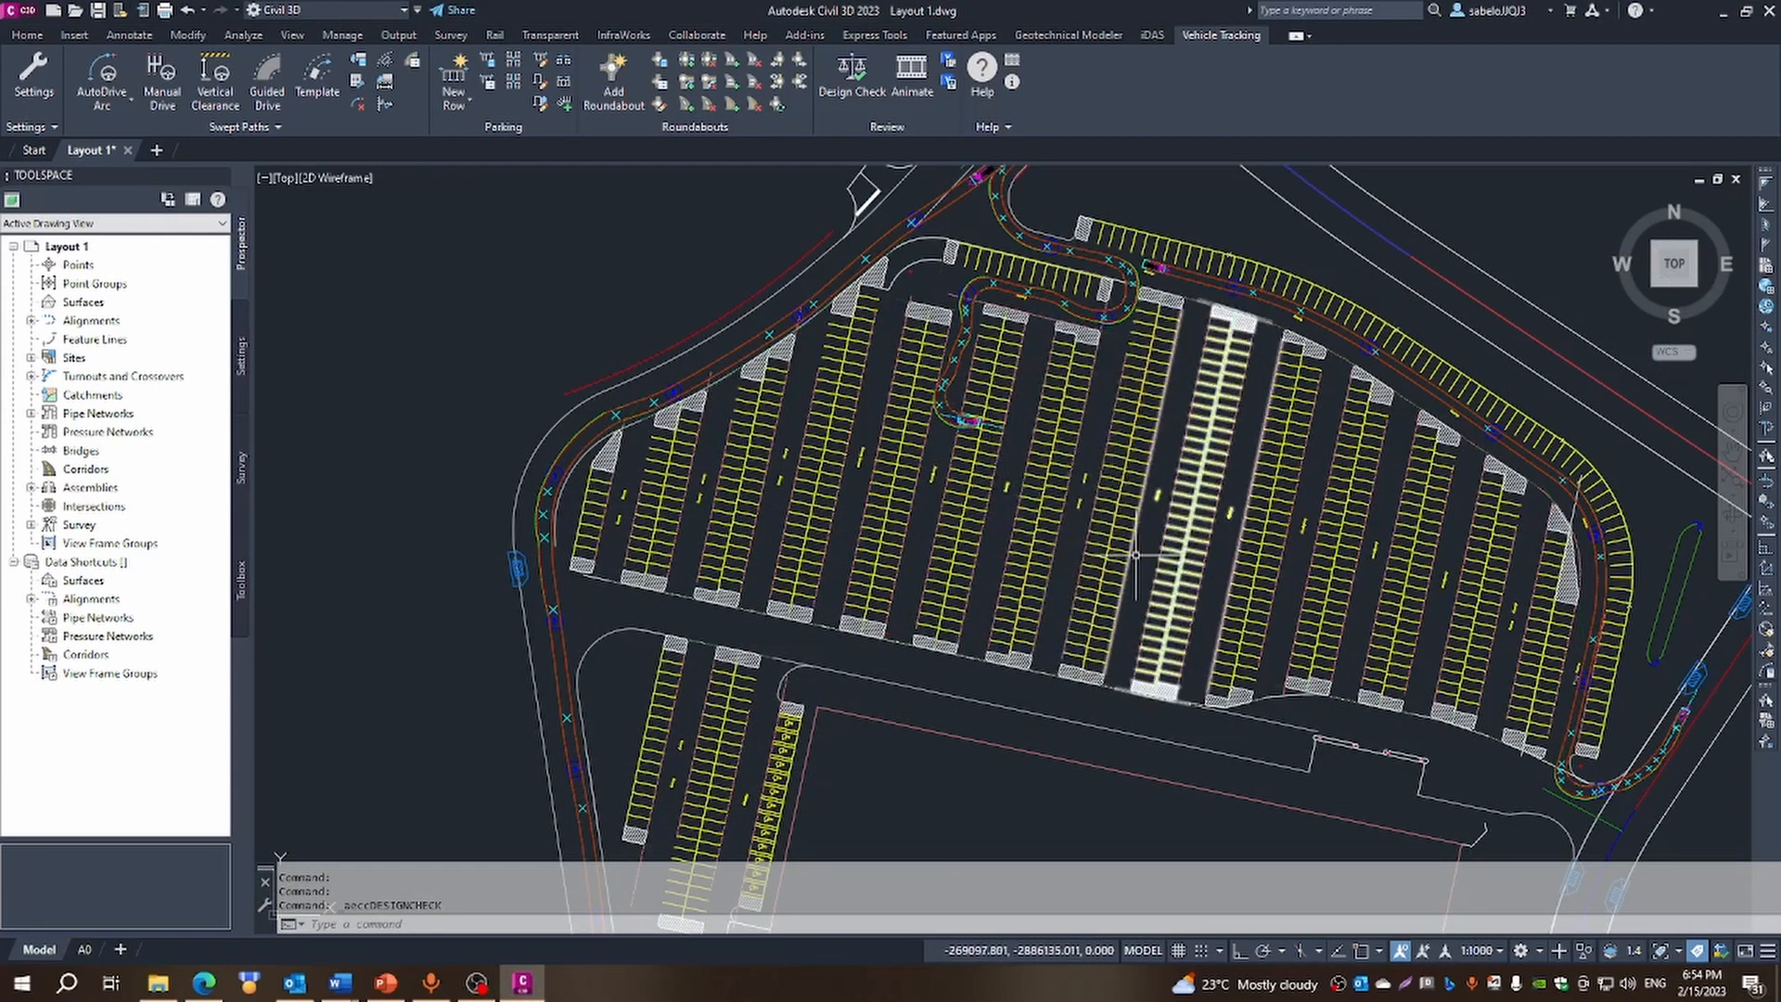
mouse_move(1145, 553)
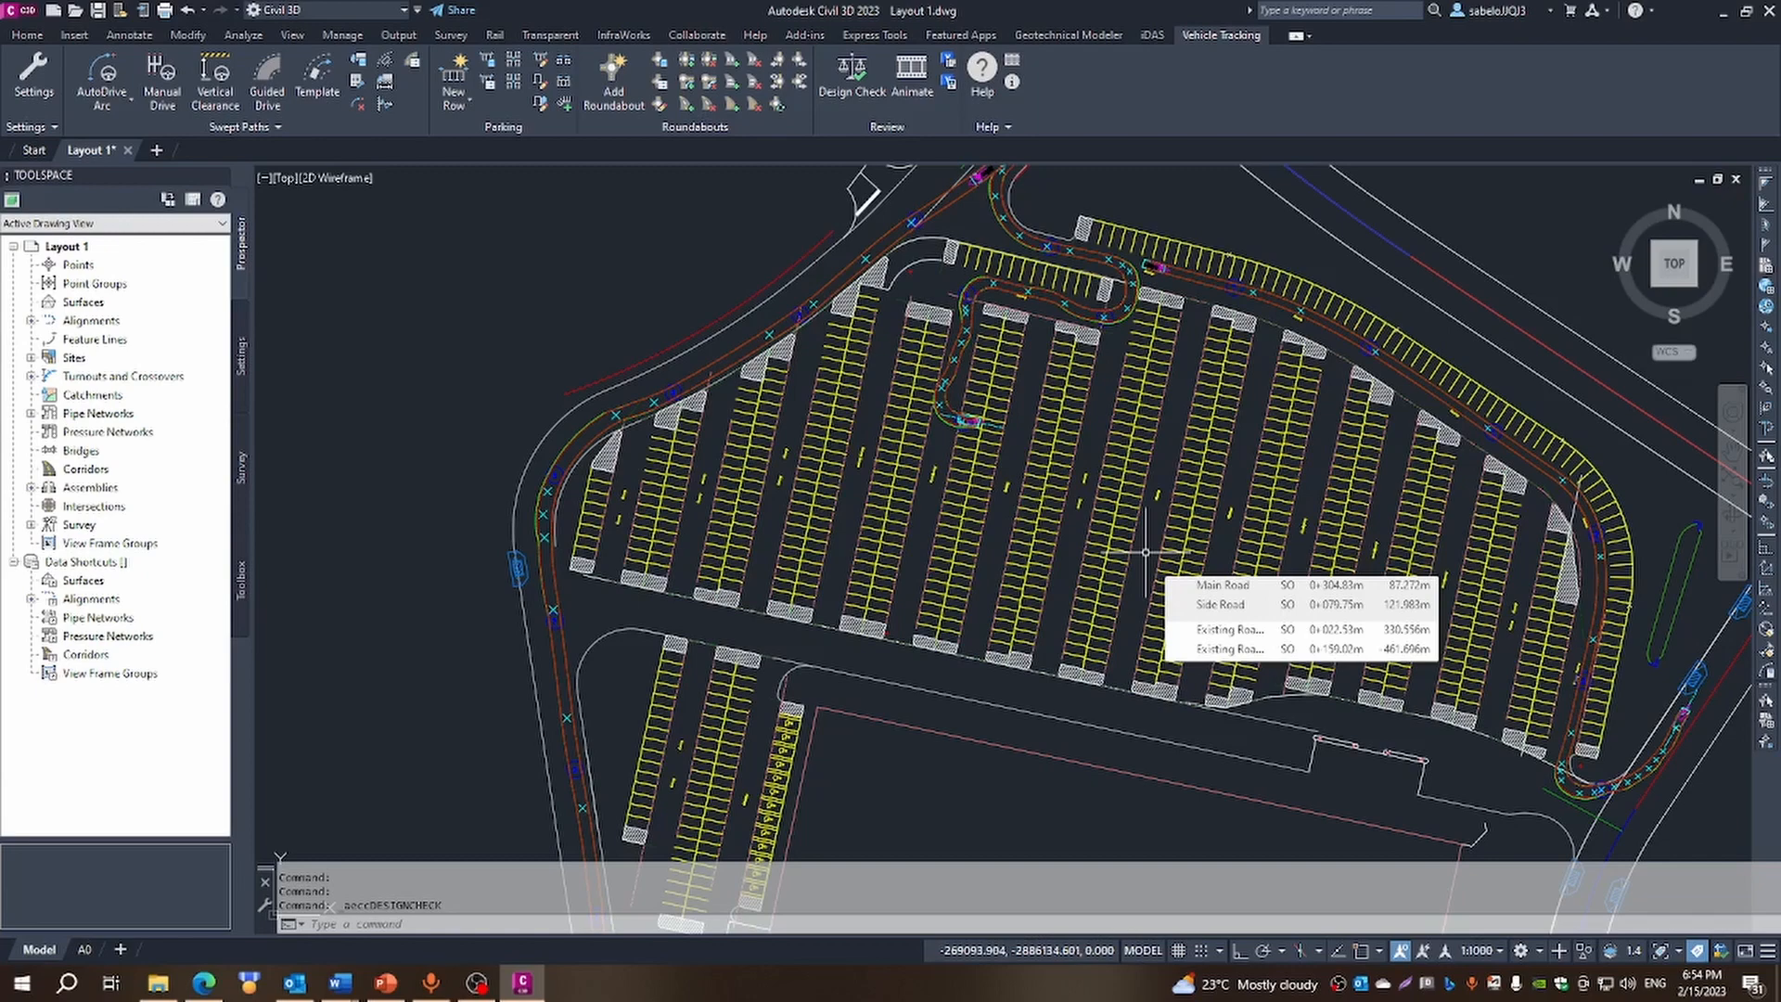
left_click(846, 74)
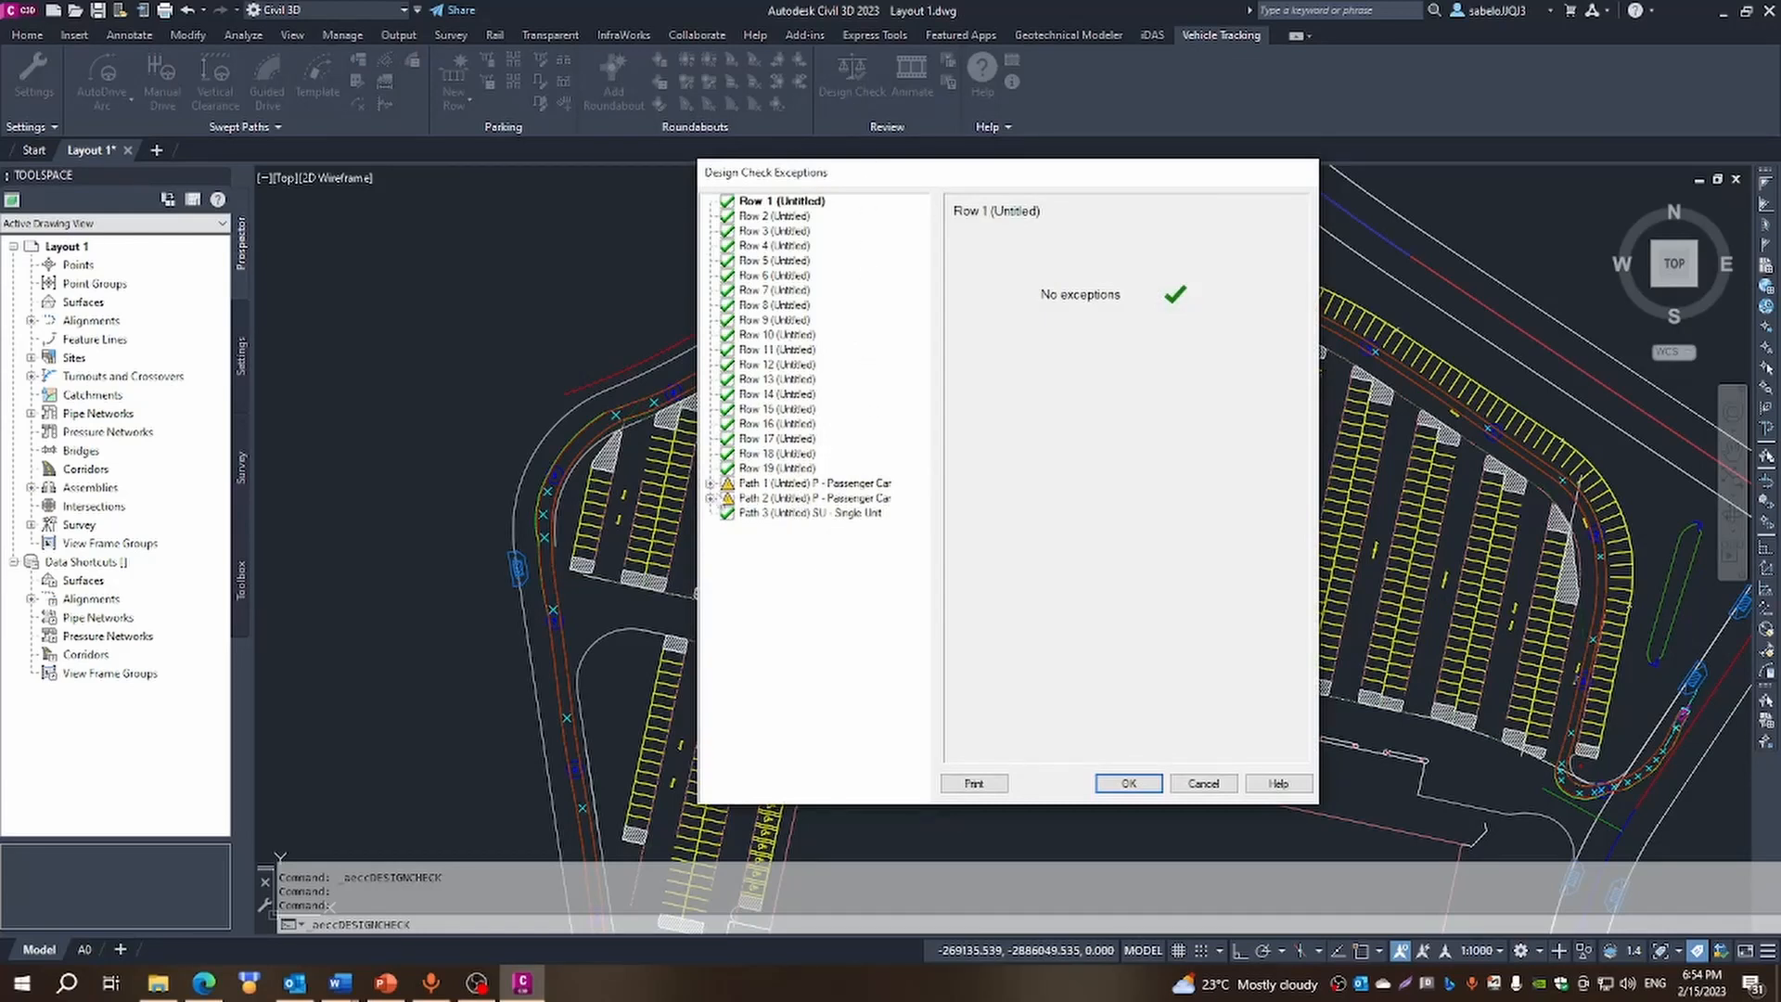
left_click(710, 484)
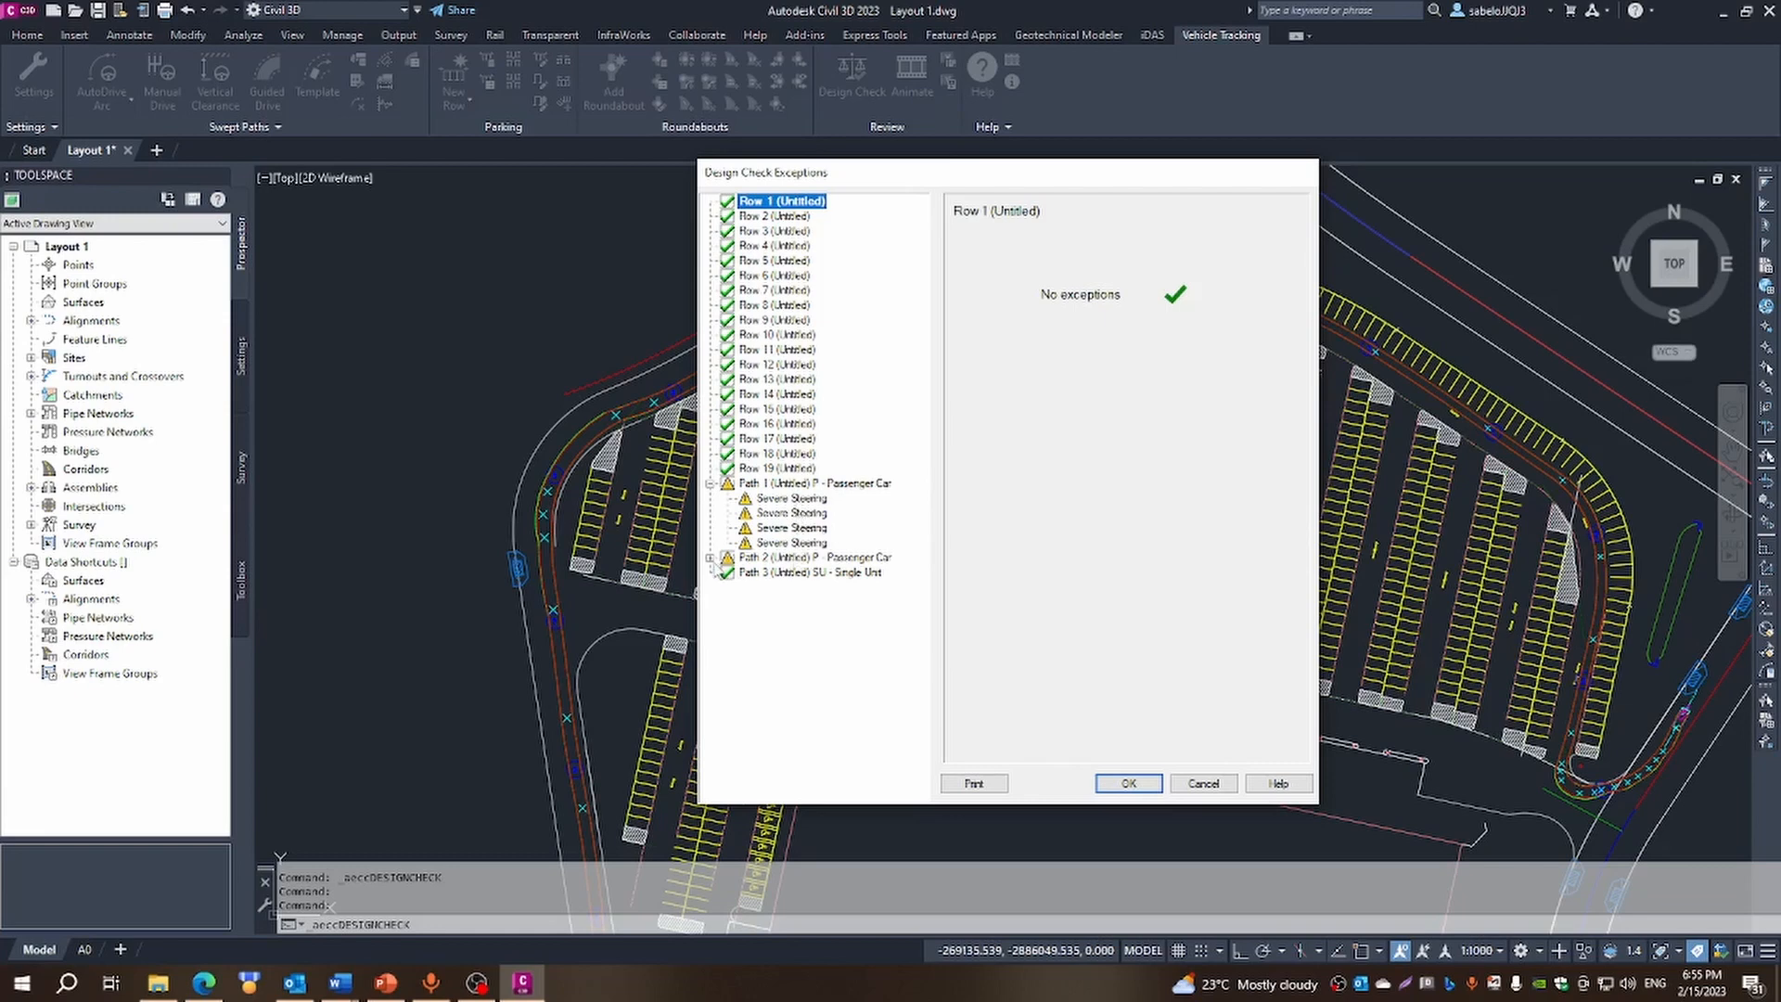
left_click(710, 558)
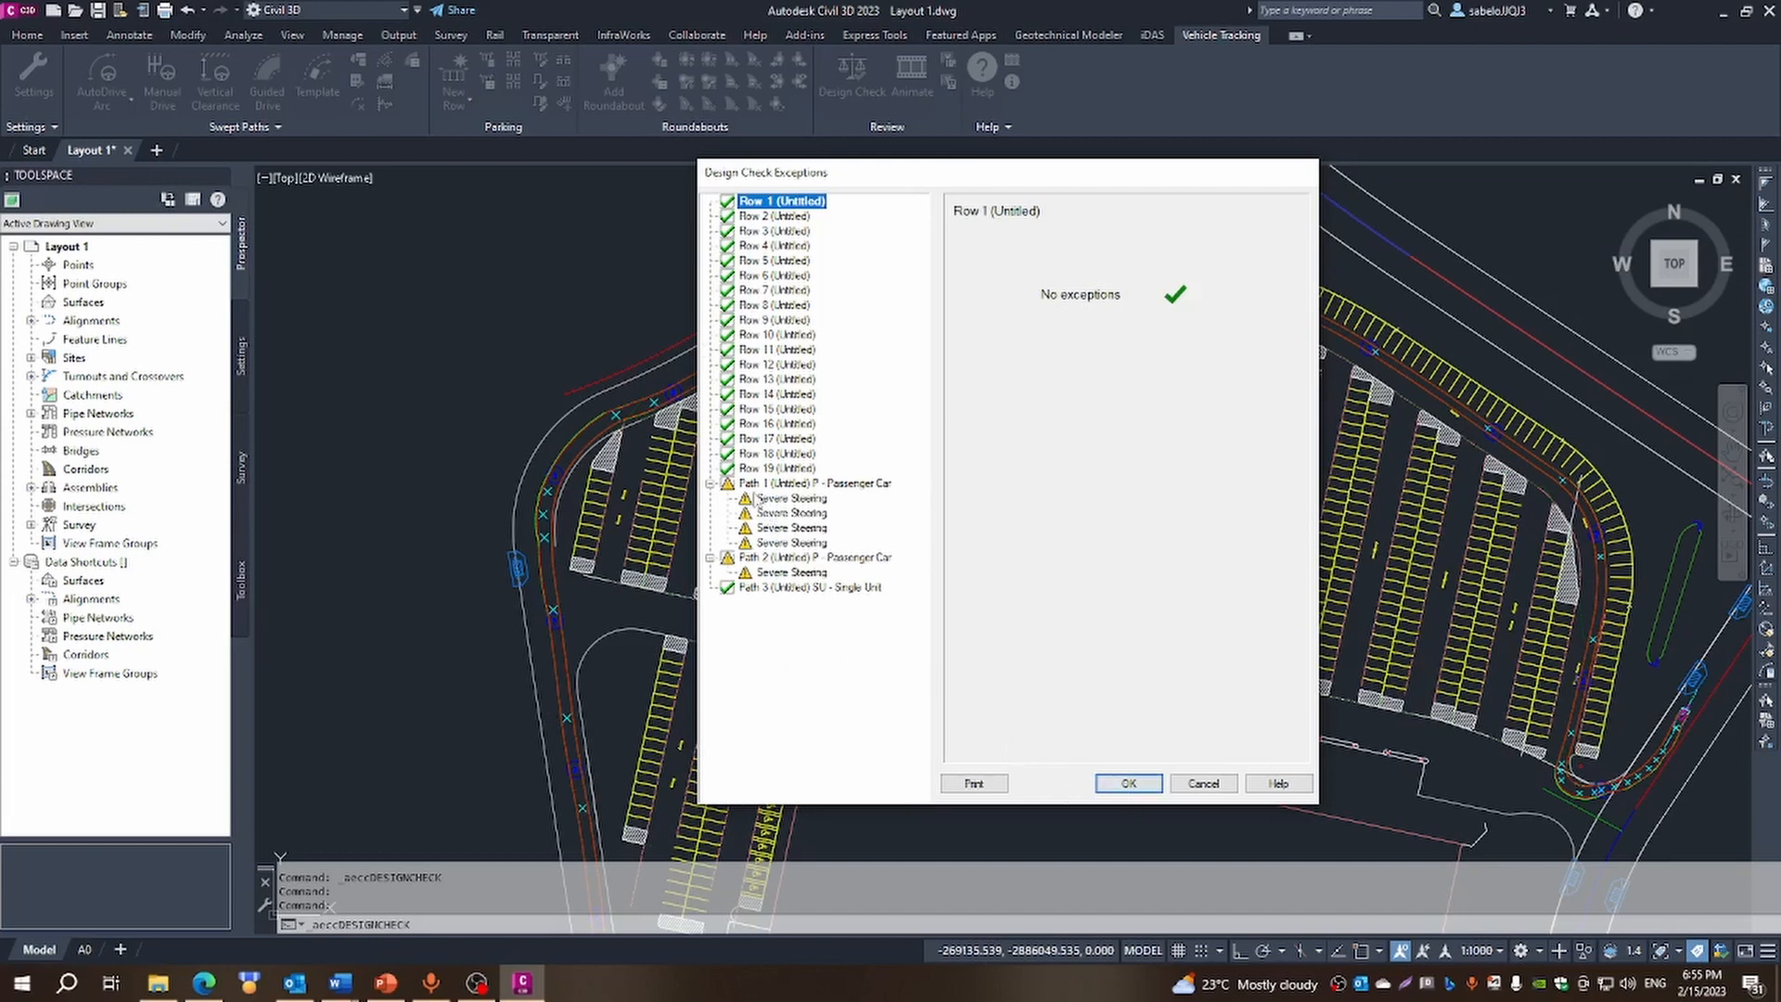
left_click(780, 513)
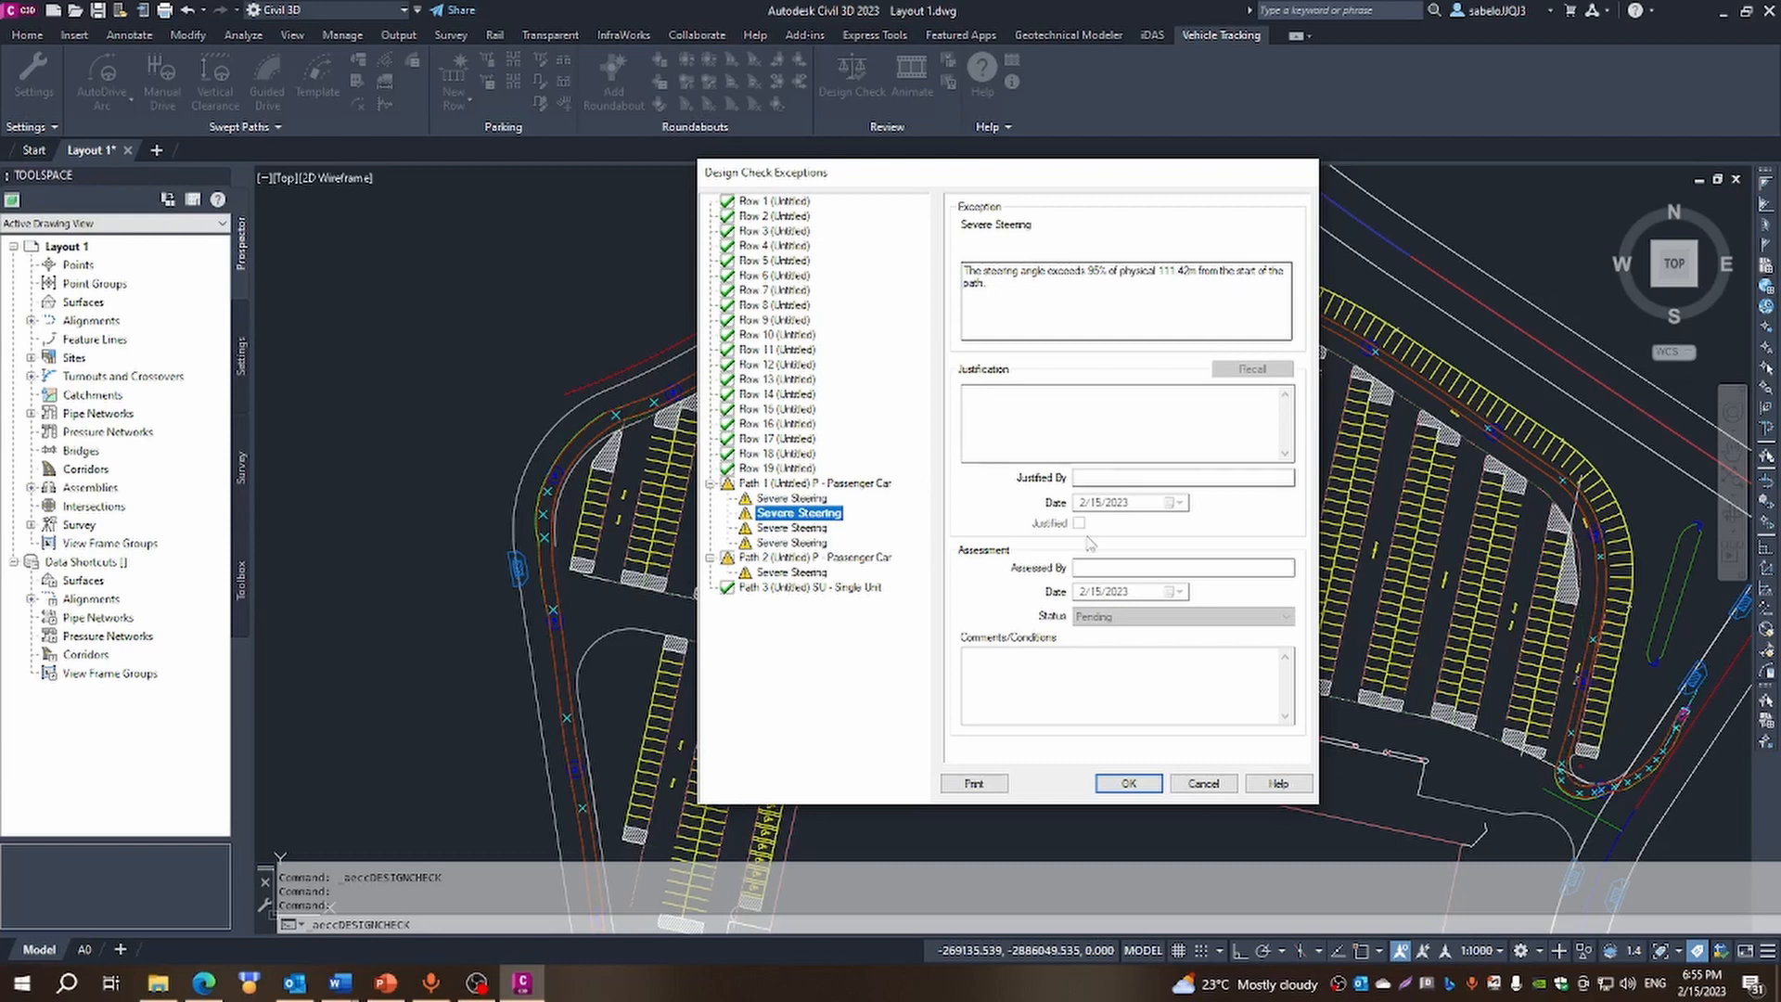
Close the design check exceptions, generate the Parking Bay Report and examine the bays across the site alongside it
left_click(1154, 788)
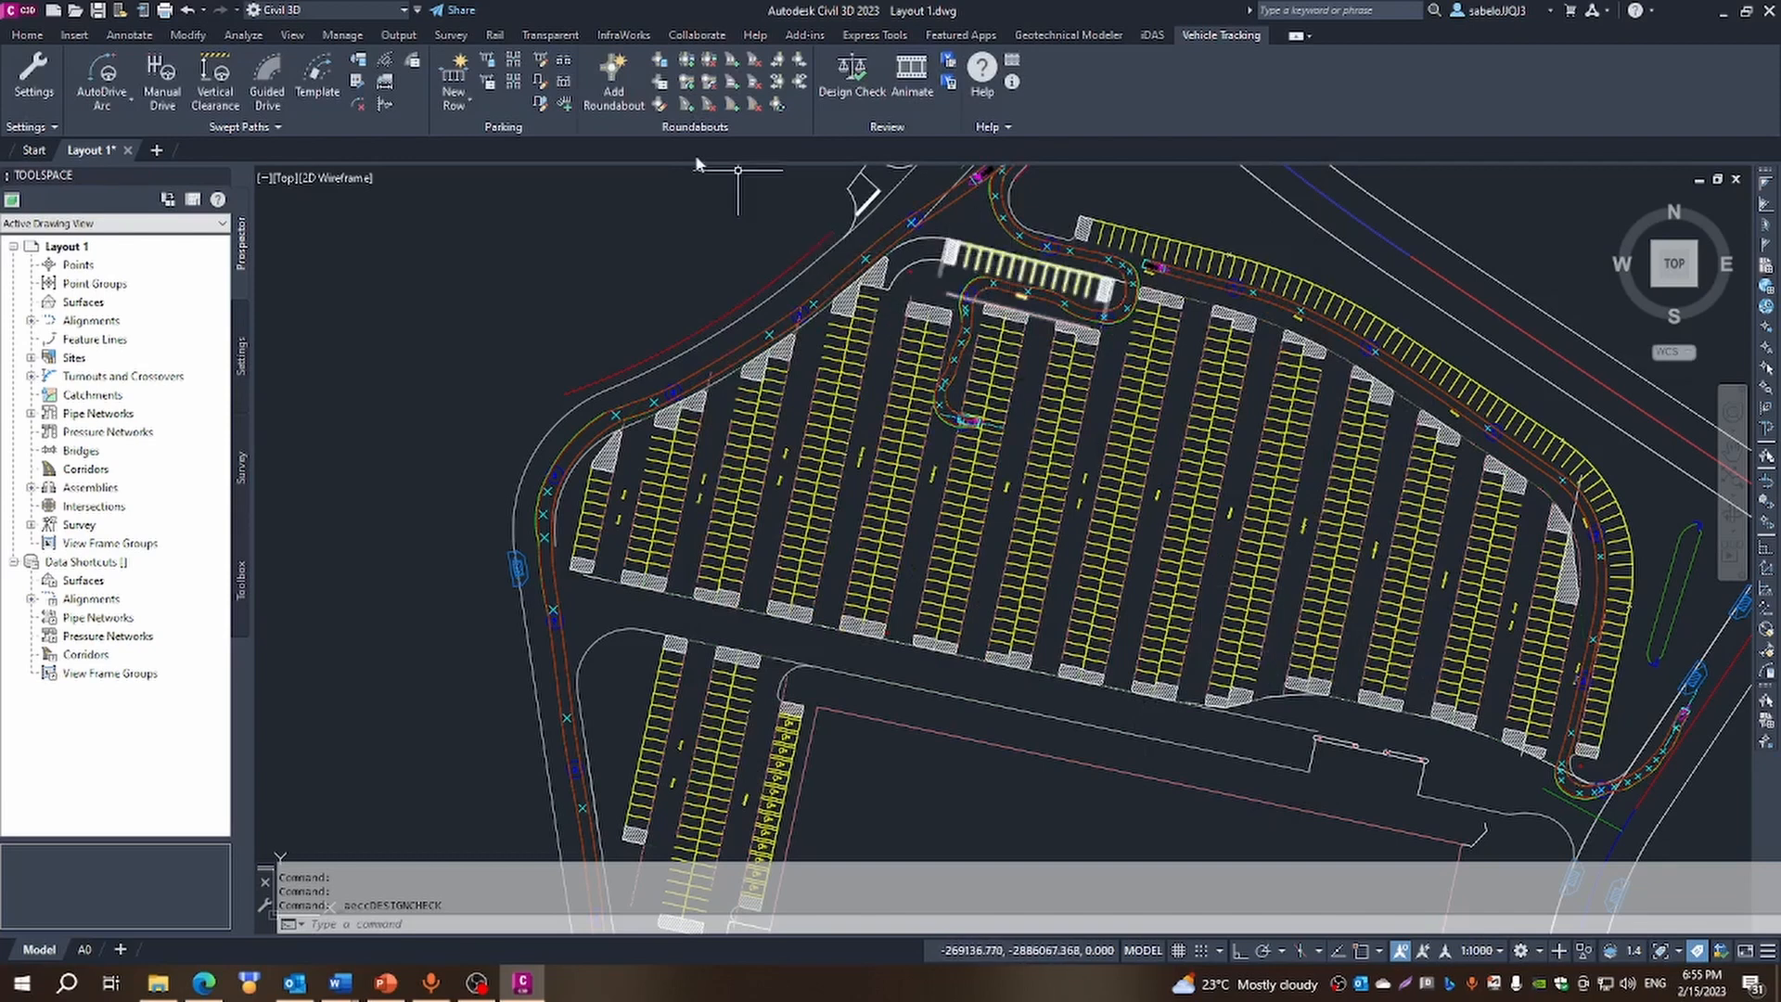
left_click(489, 90)
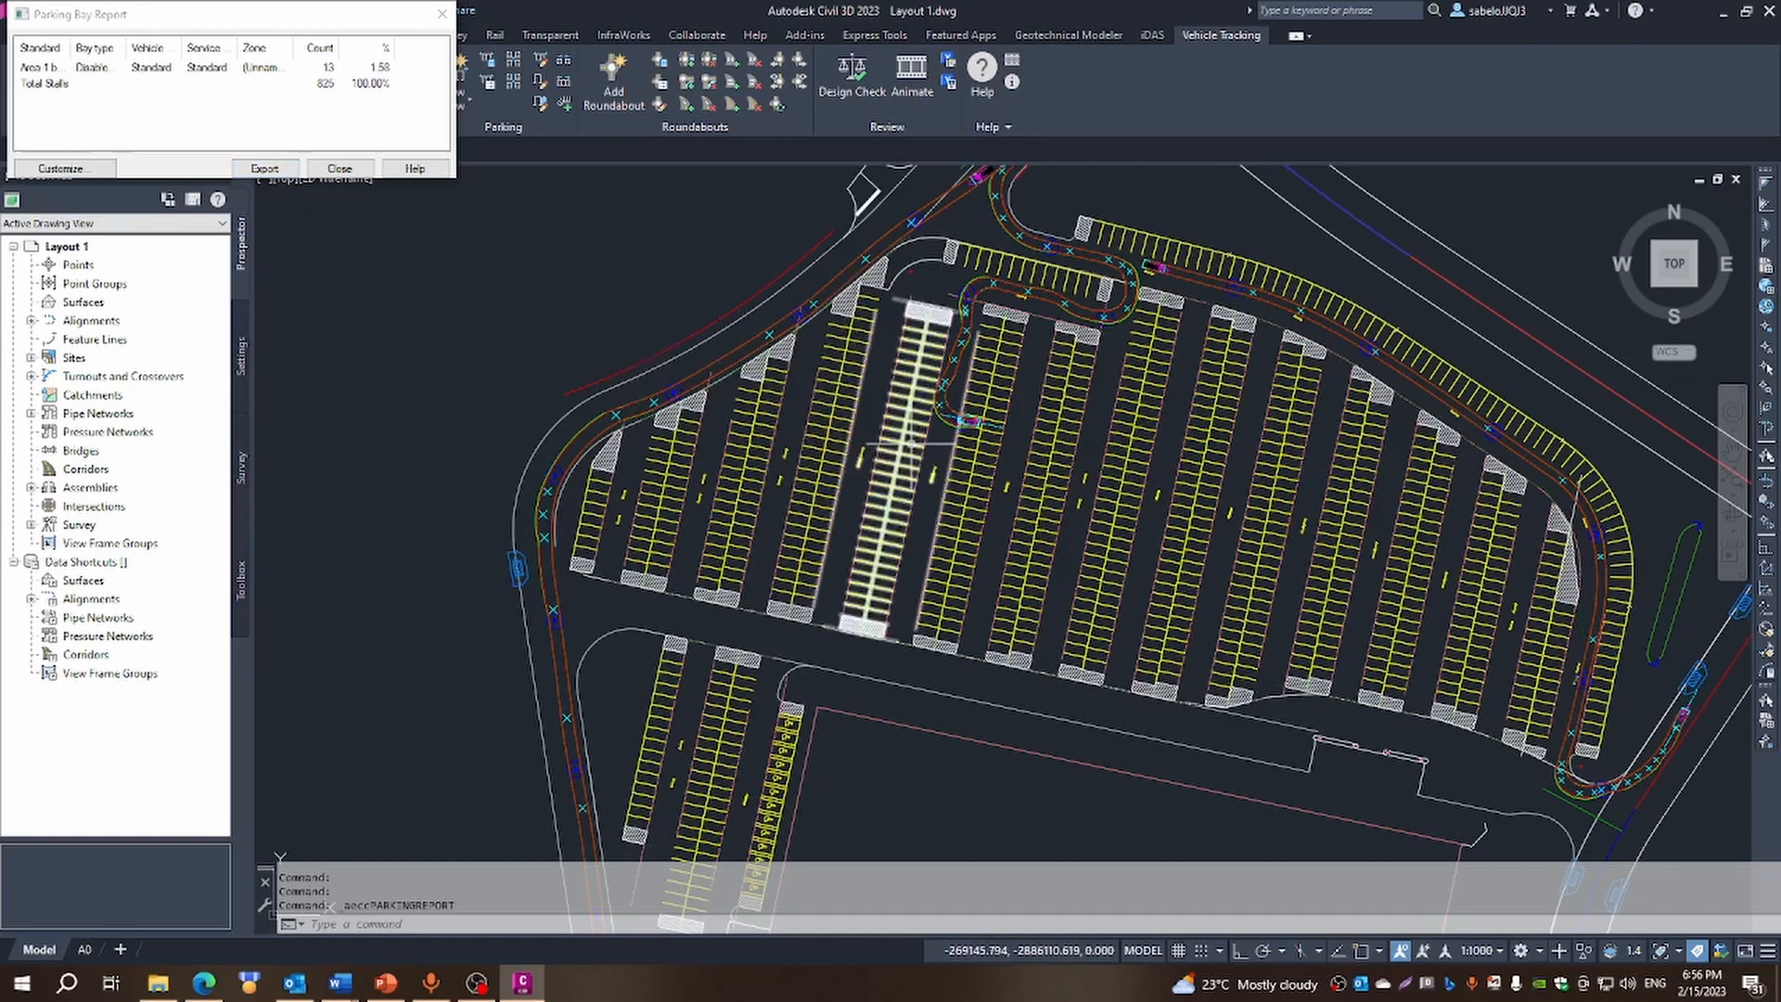
scroll(909, 443, "down", 2)
mouse_move(912, 442)
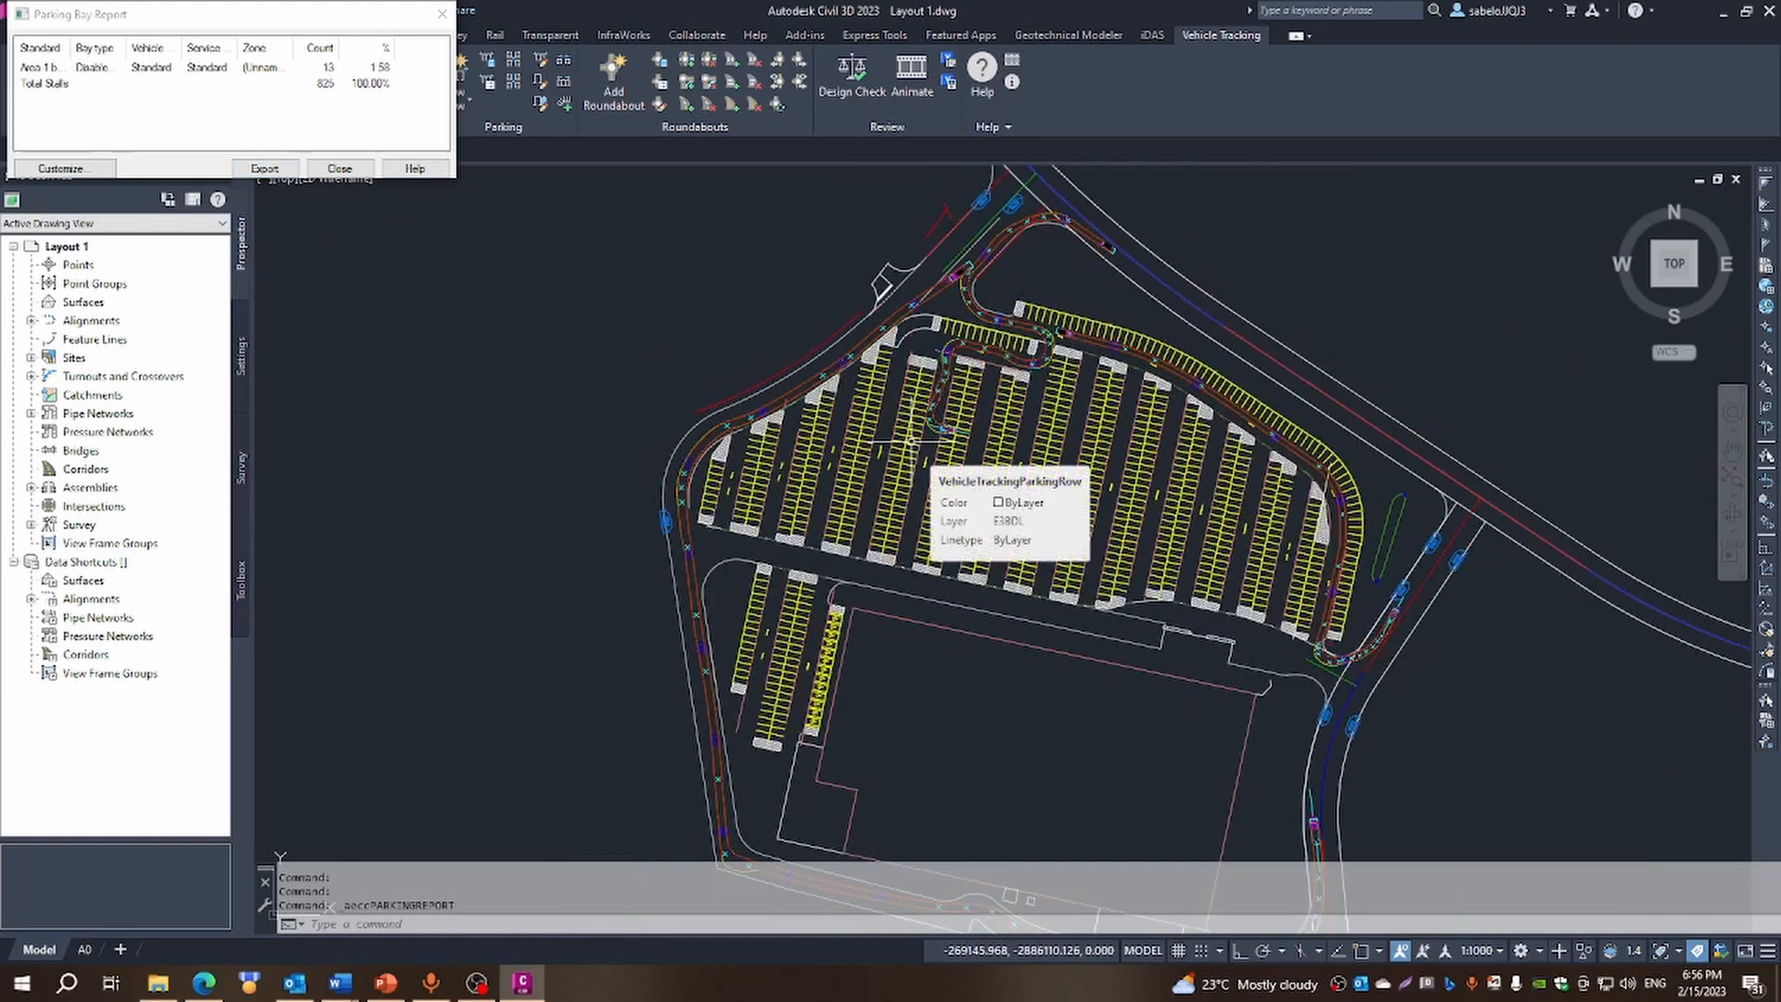
scroll(912, 441, "down", 2)
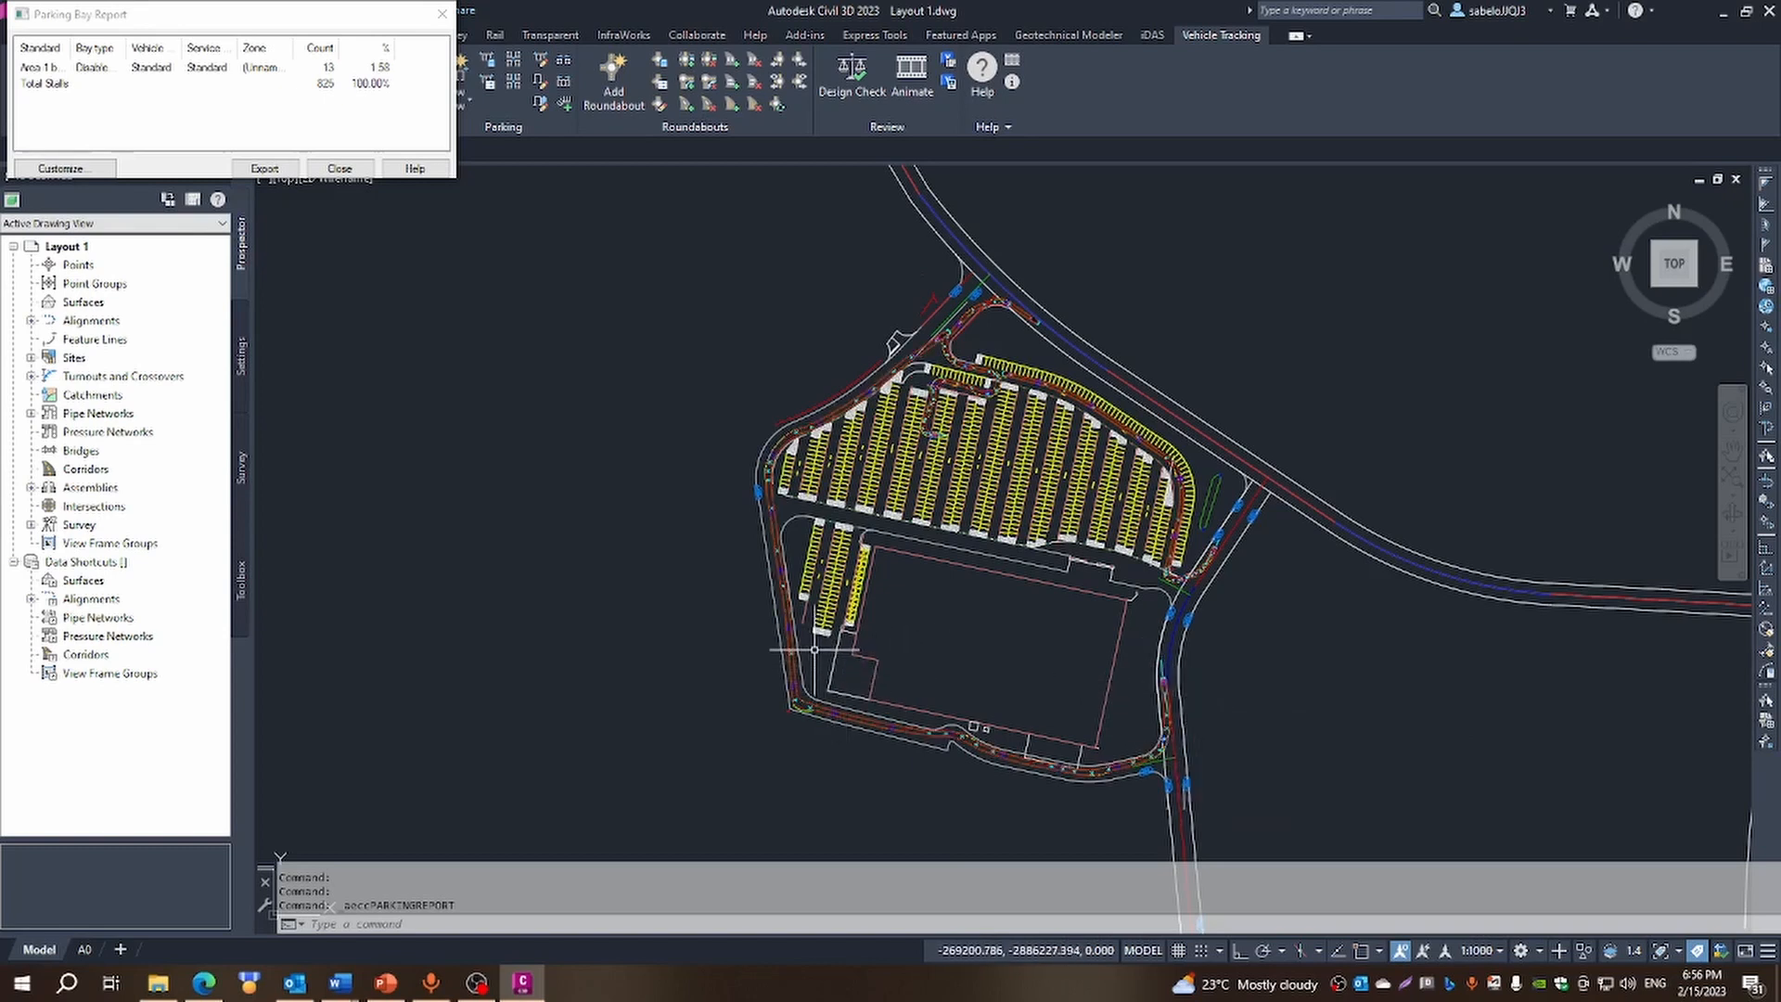
scroll(813, 649, "up", 2)
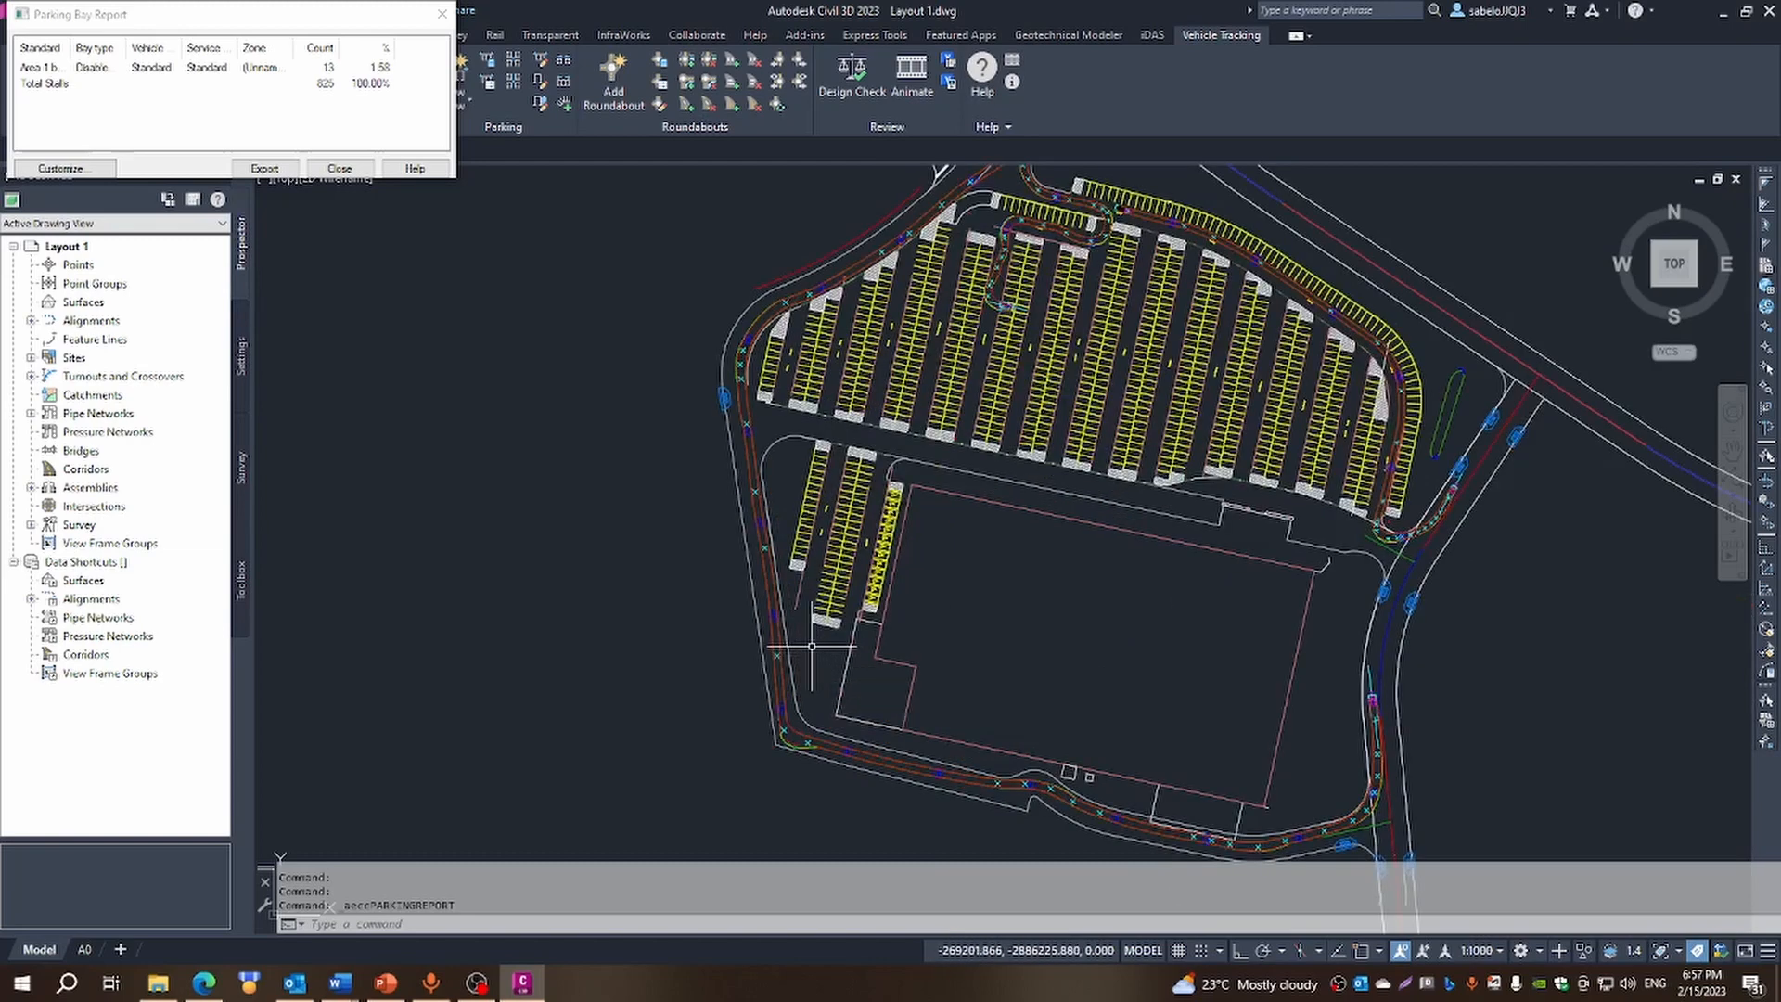
scroll(812, 646, "up", 2)
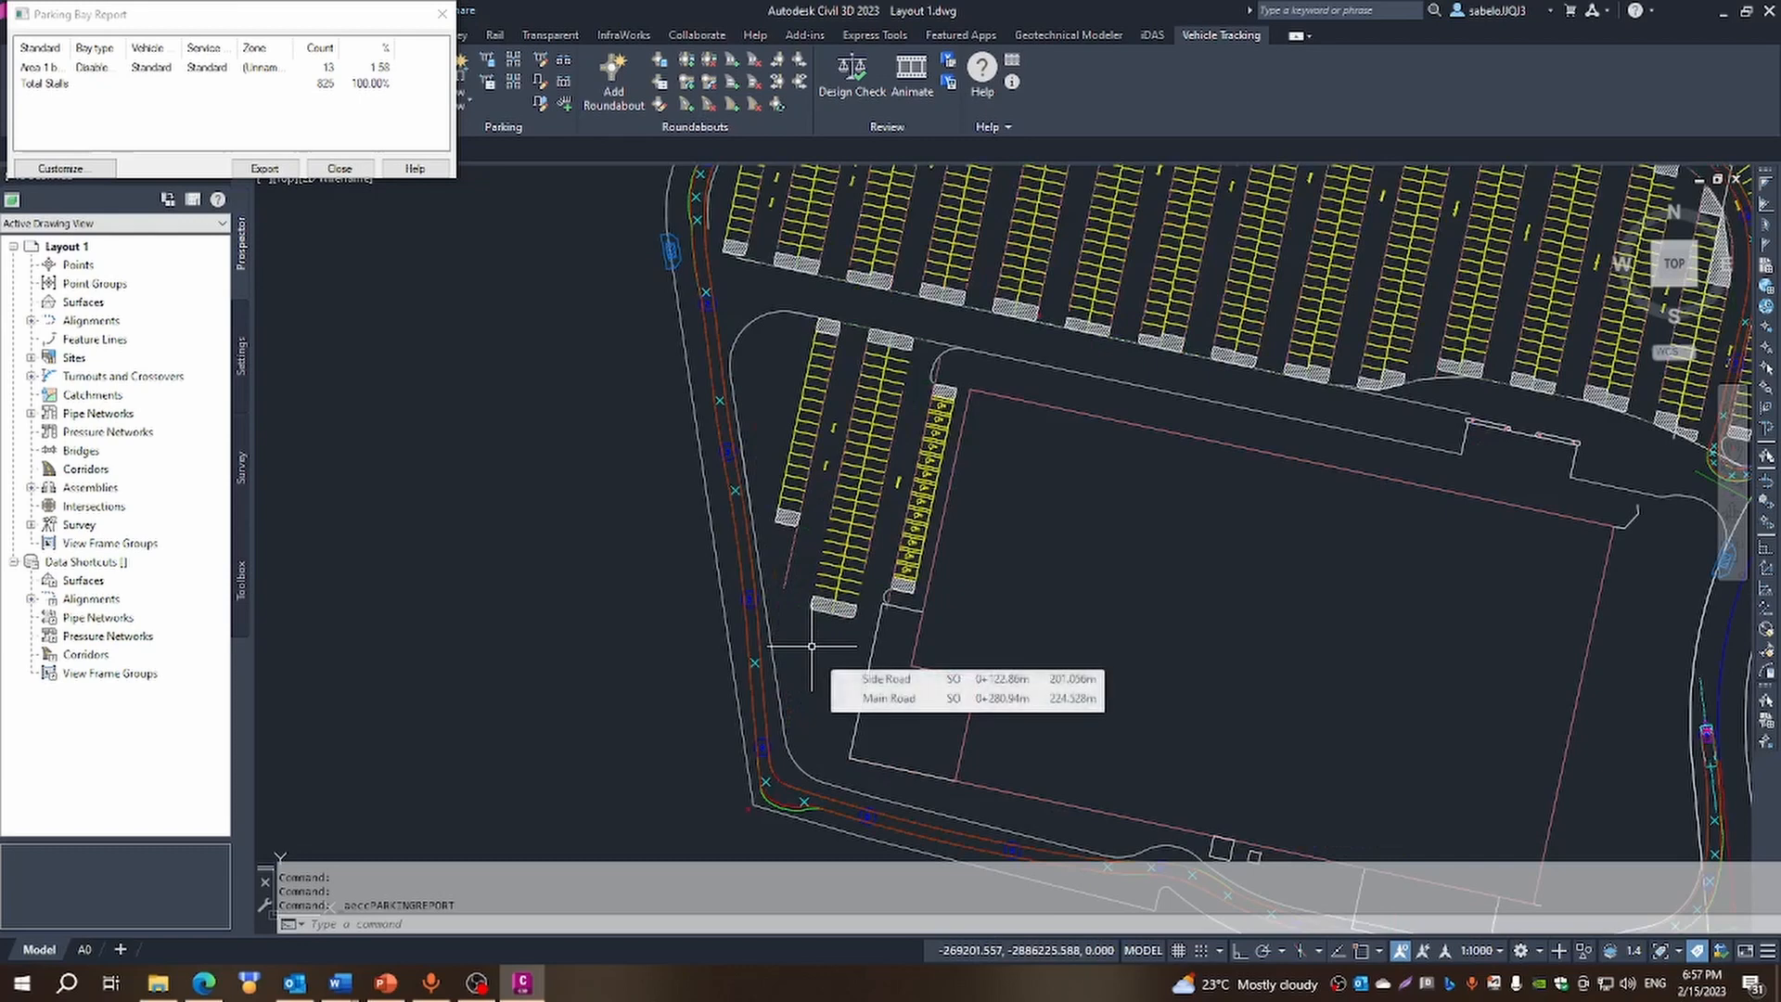
scroll(812, 647, "down", 3)
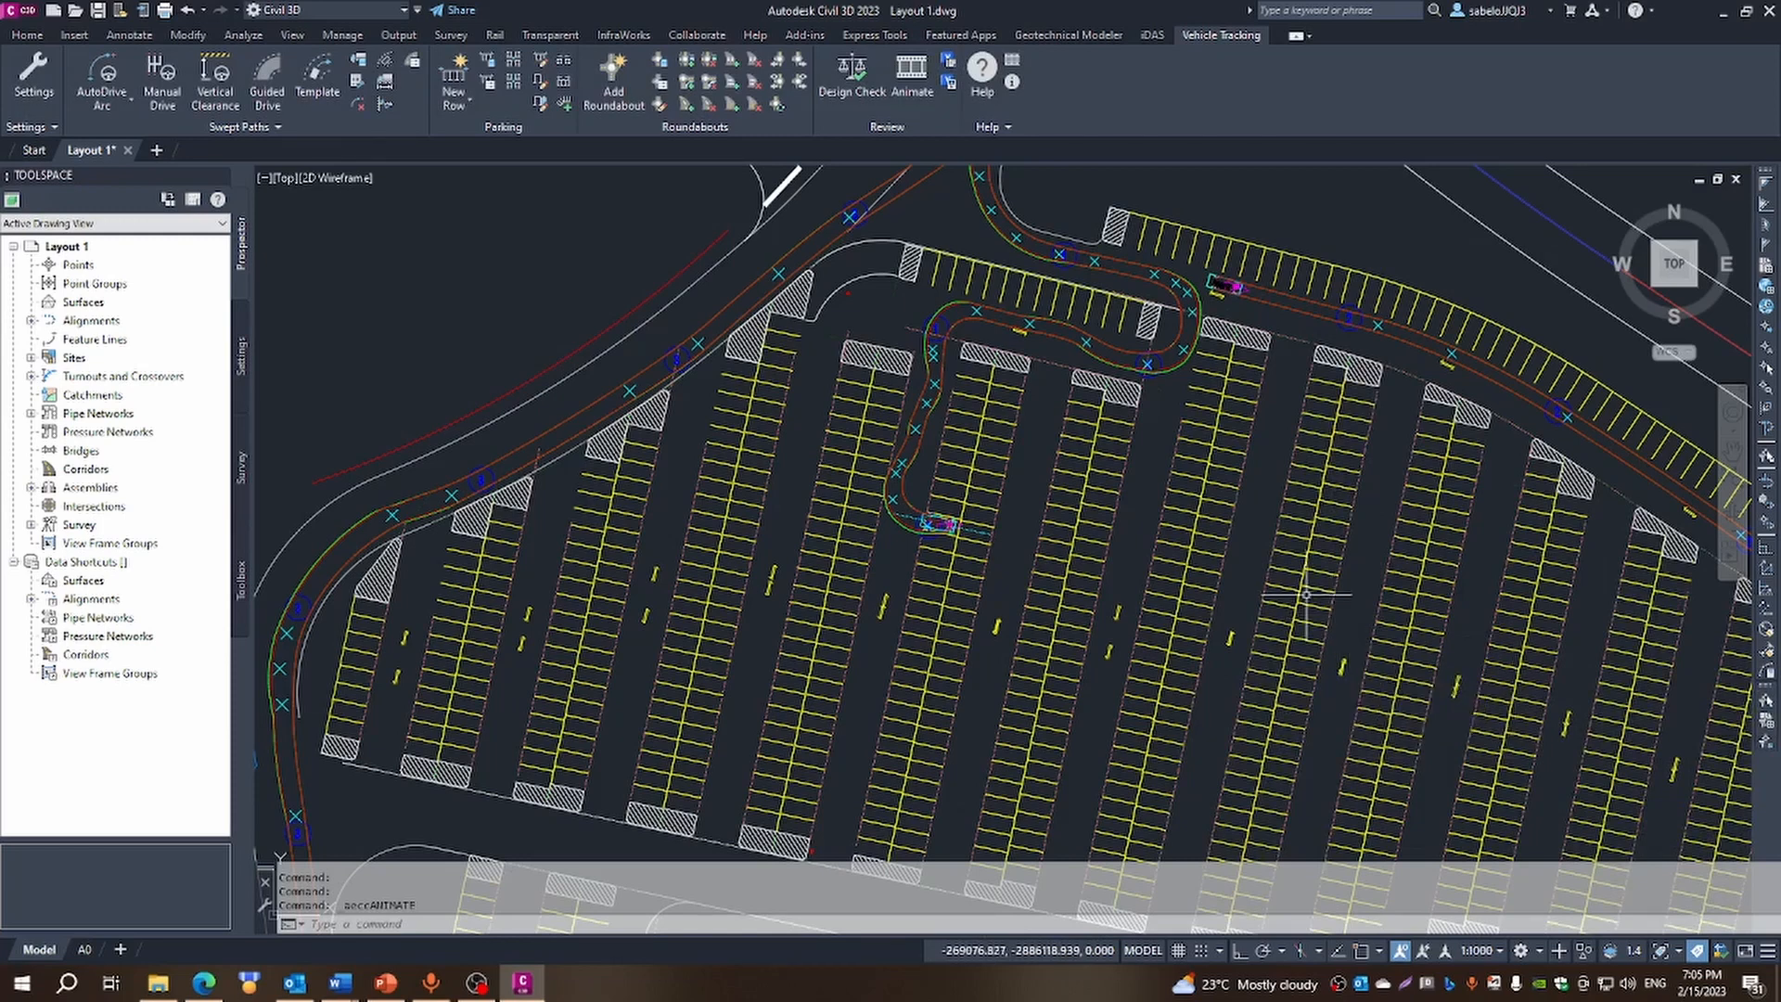
Open the Vehicle Tracking animation with Camera Control in 3D and play it while tracking Path 1's passenger car
left_click(909, 77)
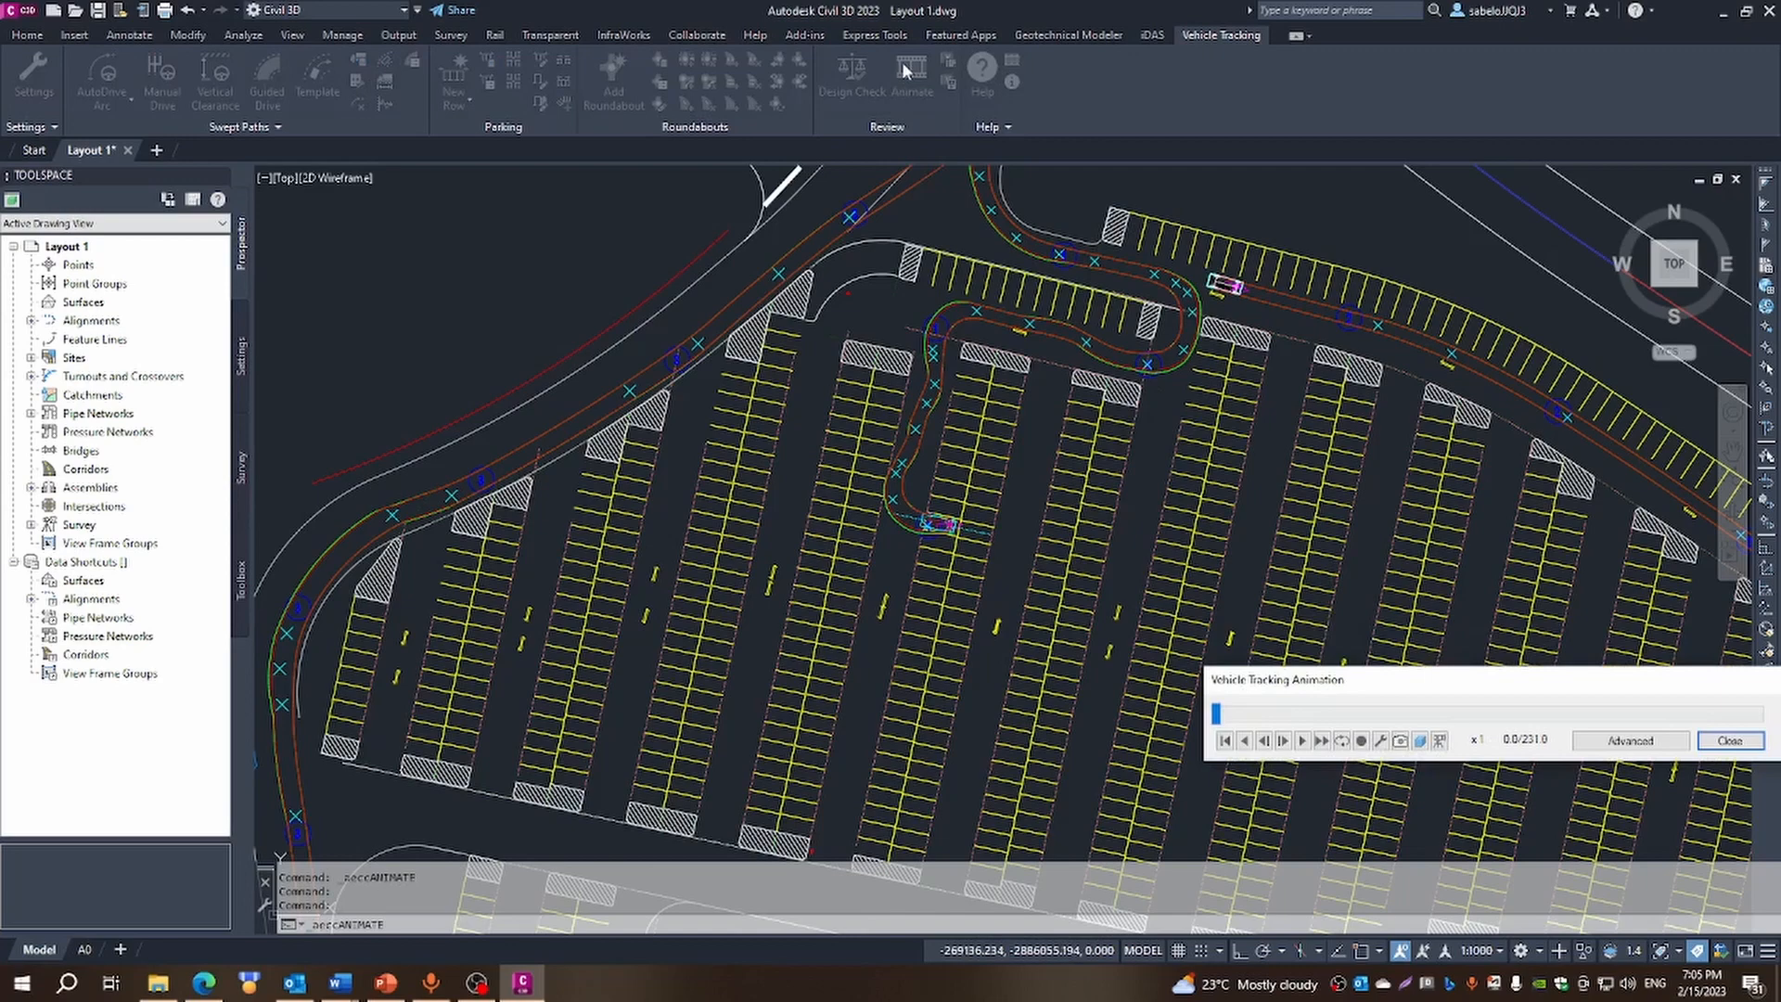
left_click(1440, 743)
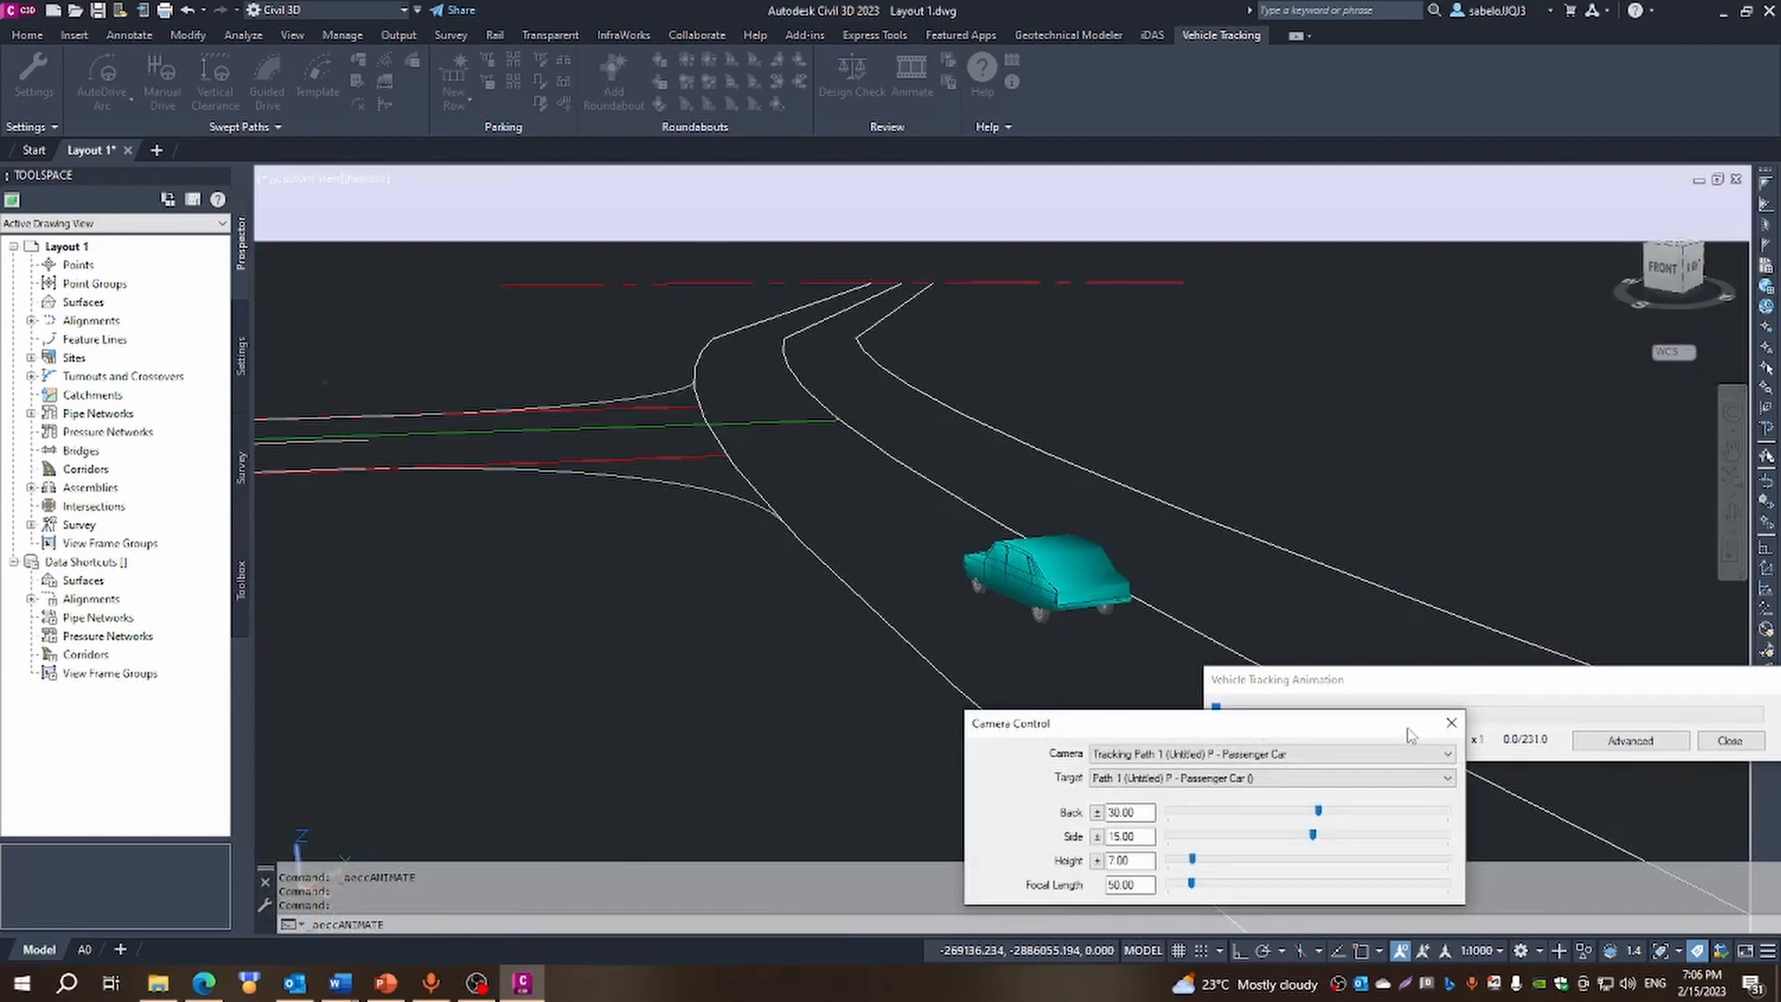
left_click_drag(1409, 735, 974, 906)
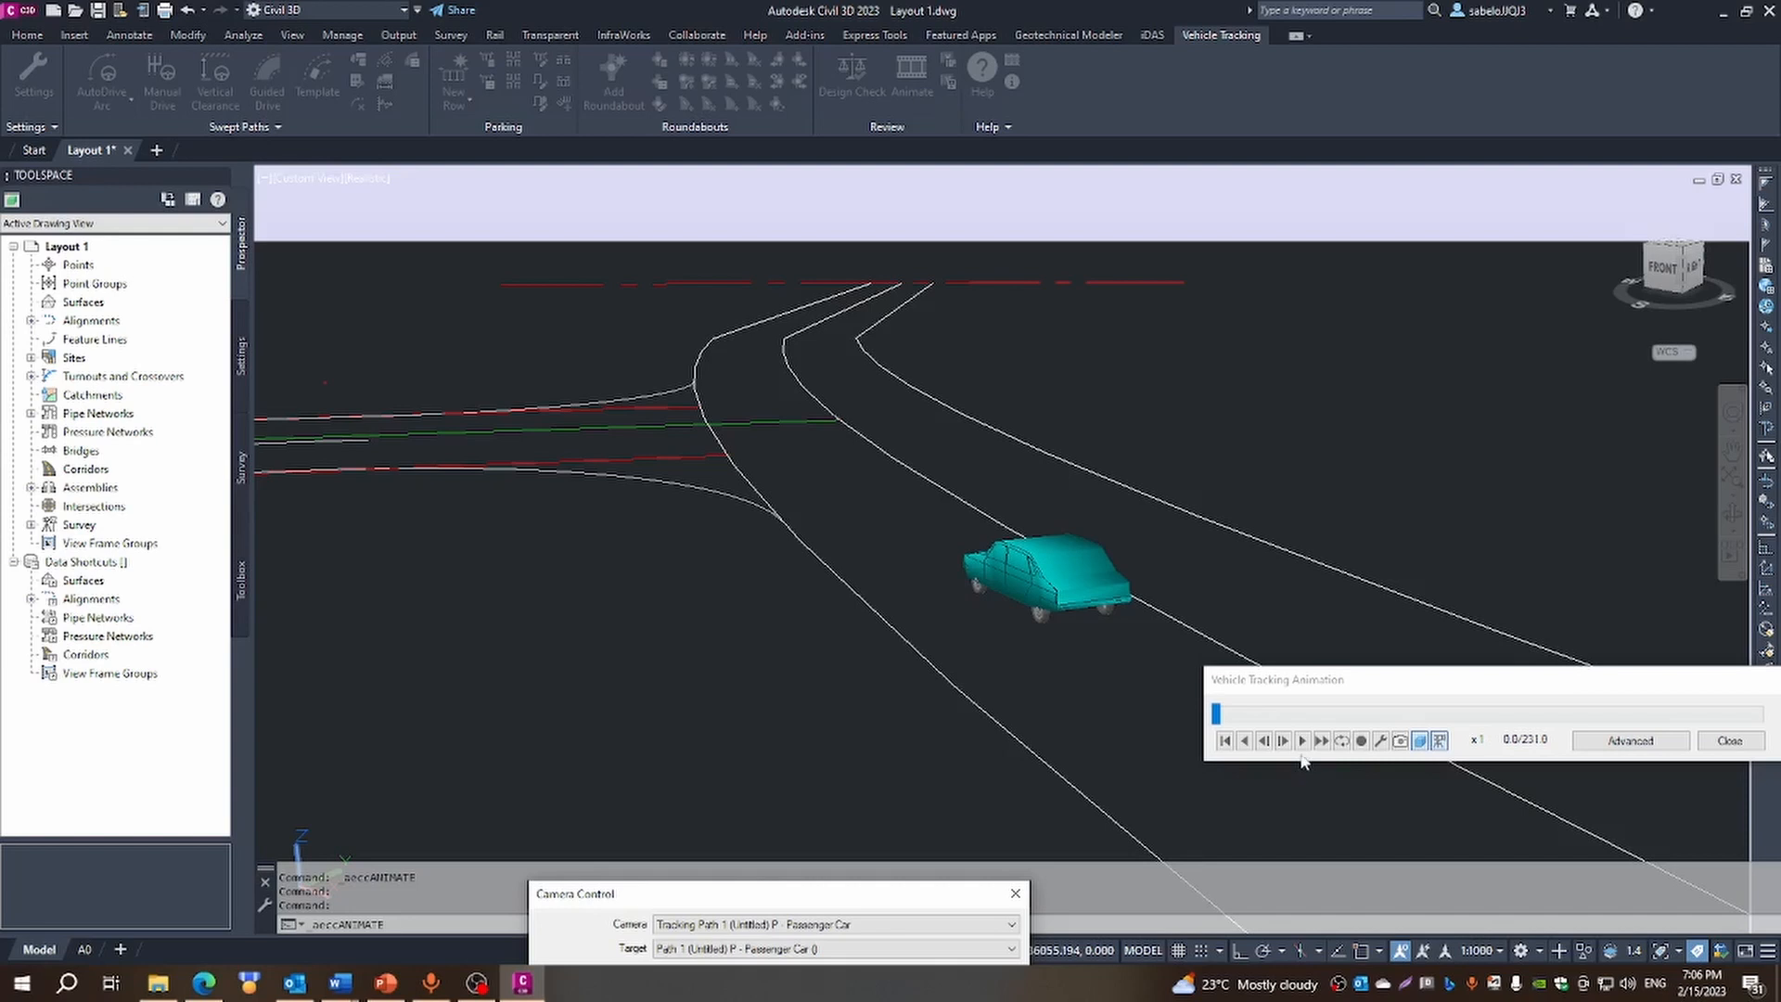
left_click(1303, 740)
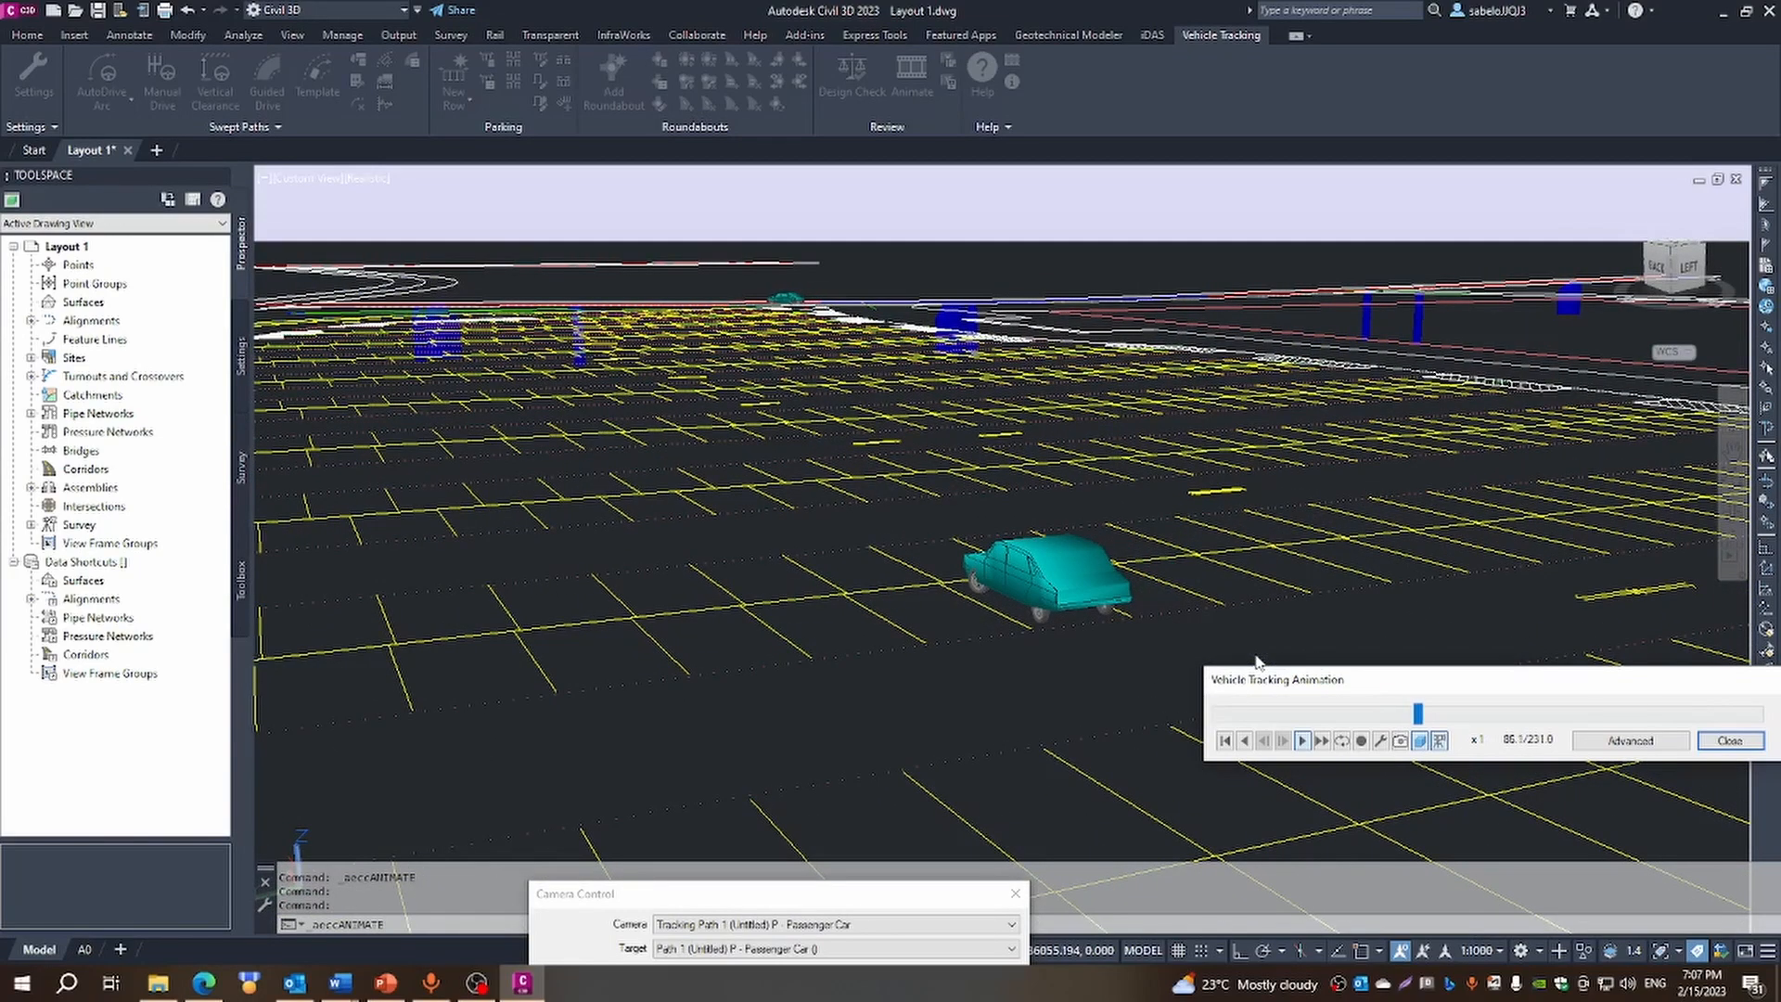
left_click(1012, 948)
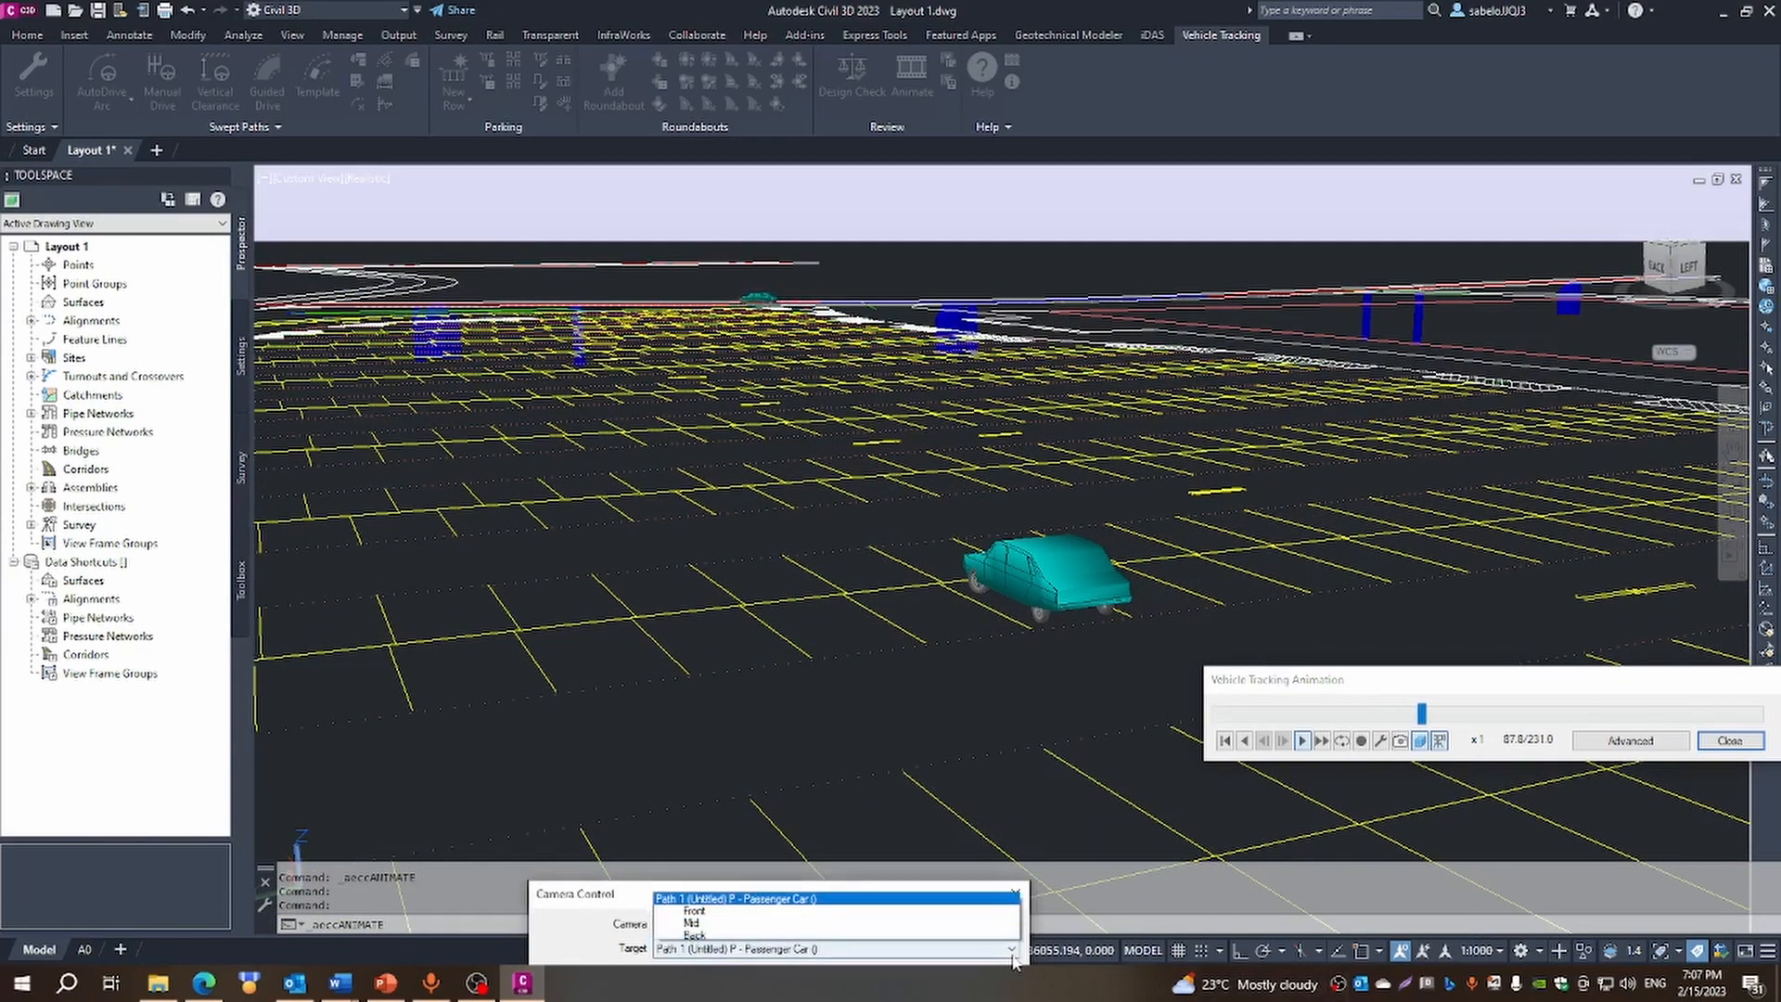
left_click(1013, 950)
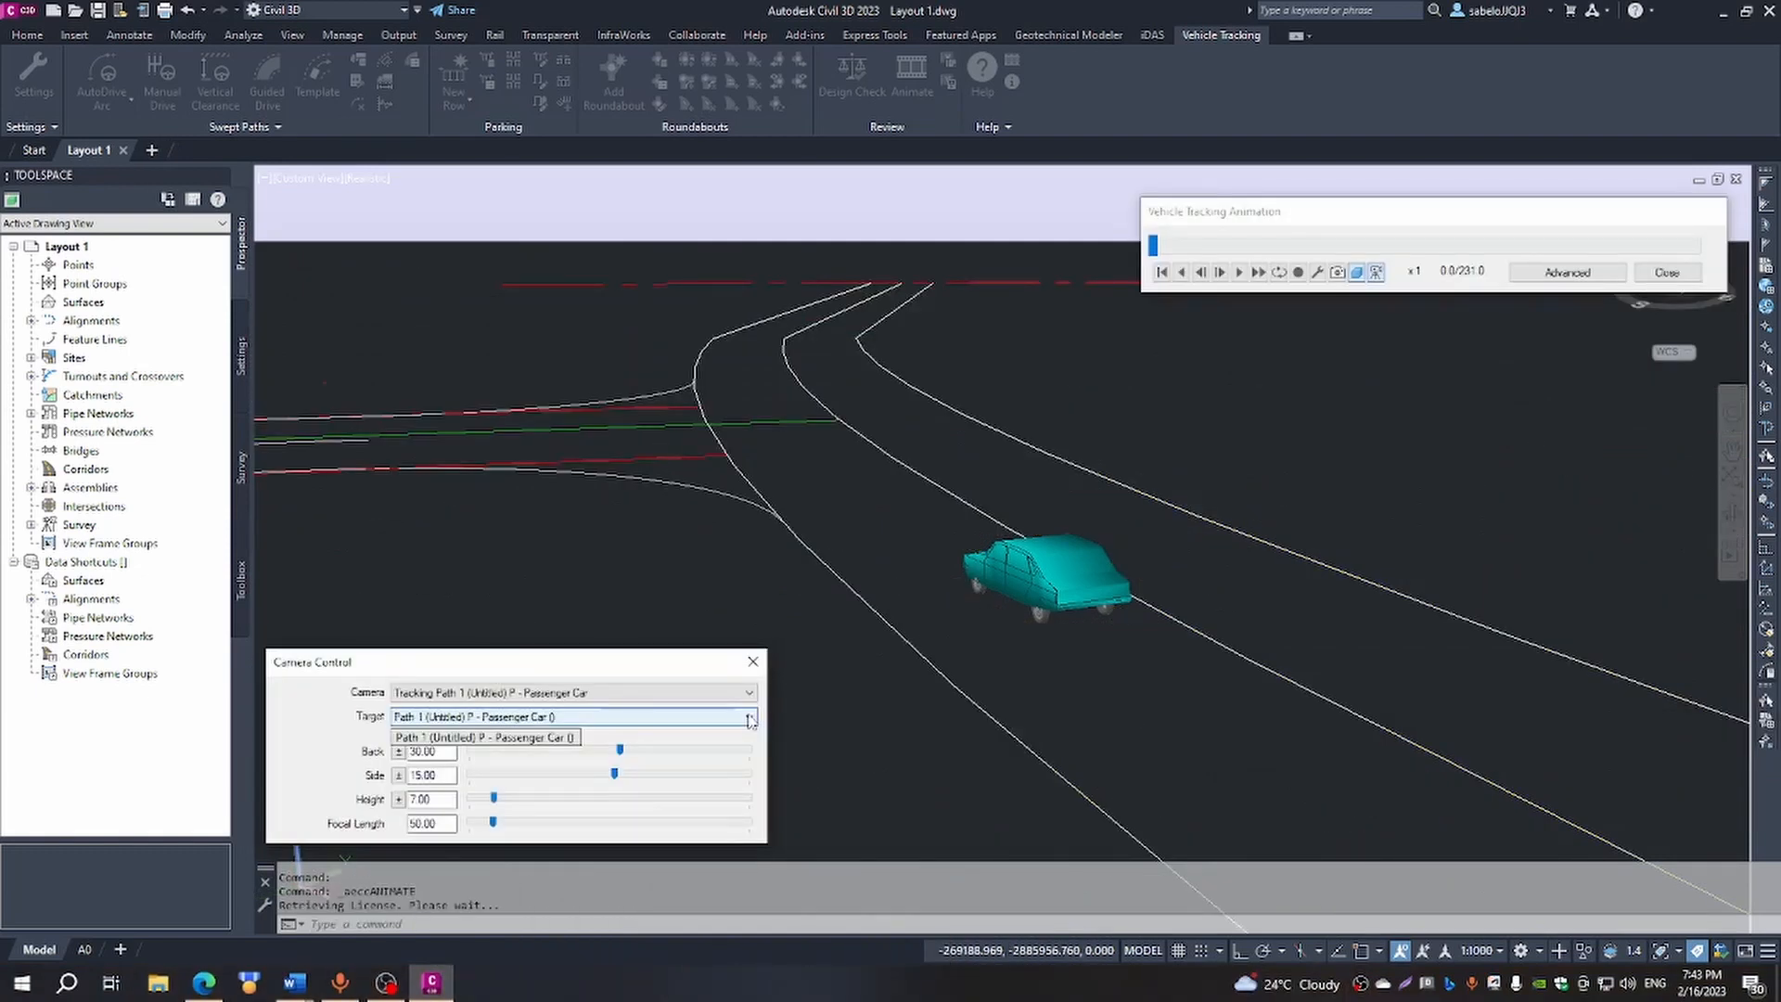
Set the animation camera to Tracking Path 3 (Untitled) SU - Single Unit and play the truck's run
left_click(749, 718)
left_click(749, 719)
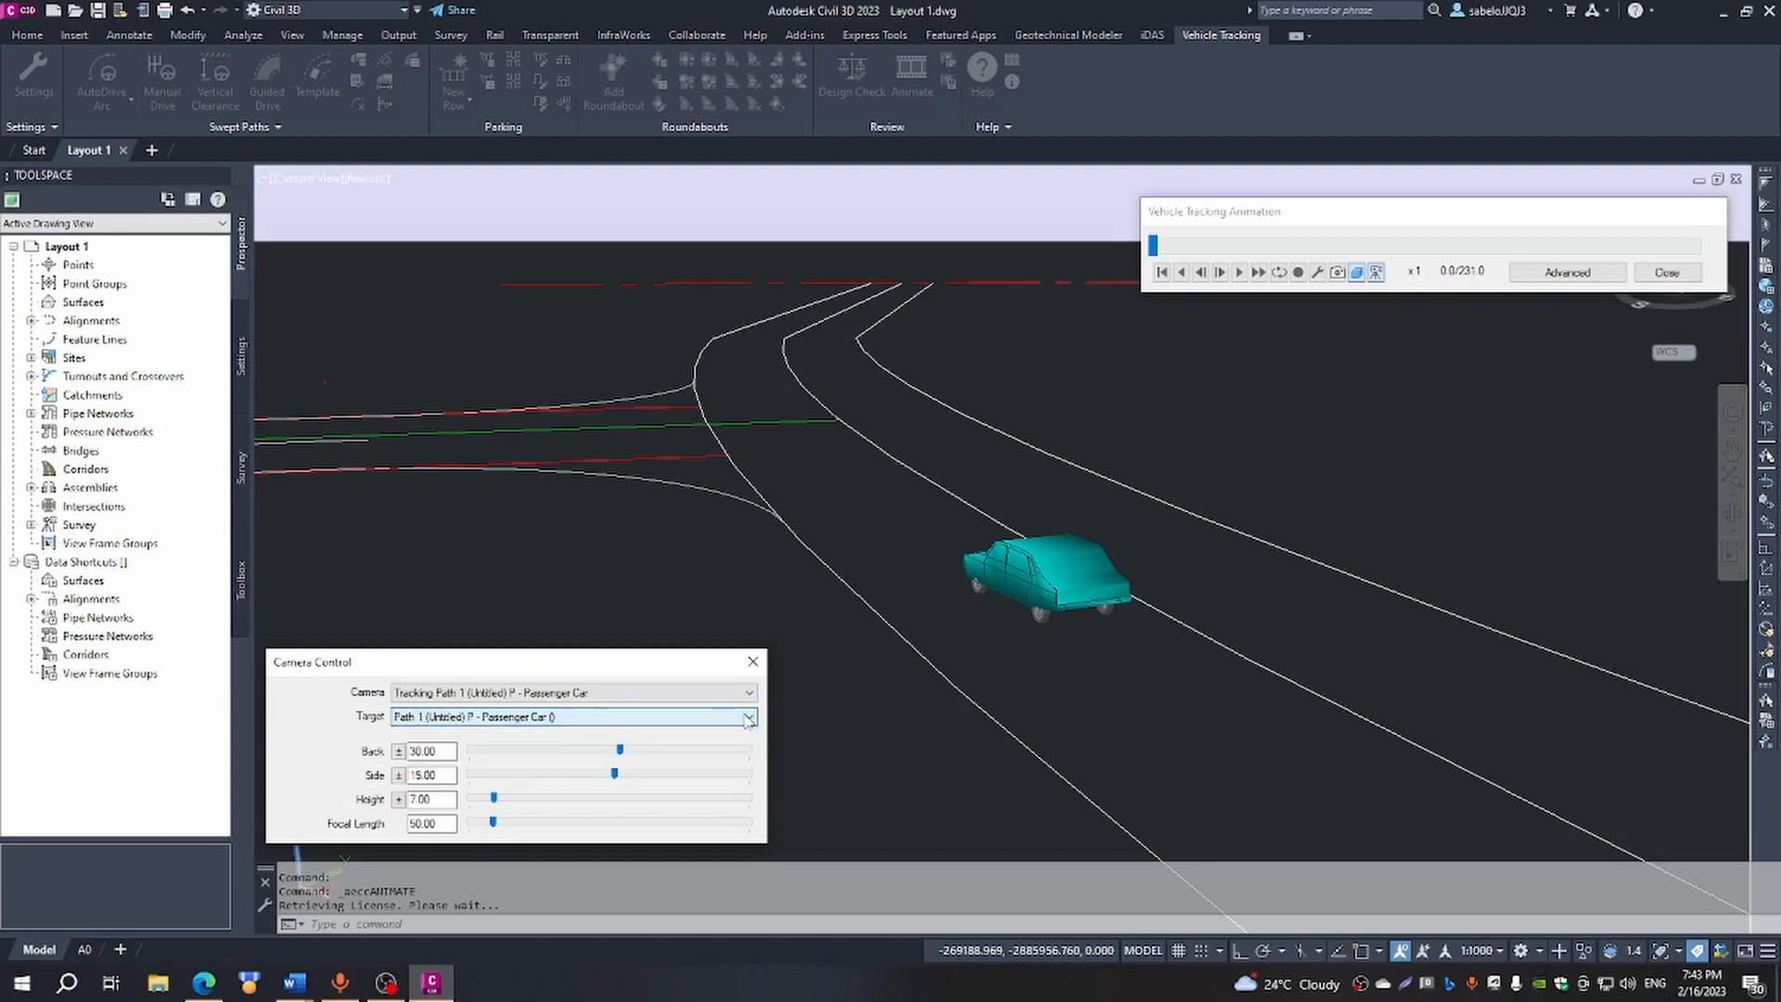
left_click(751, 694)
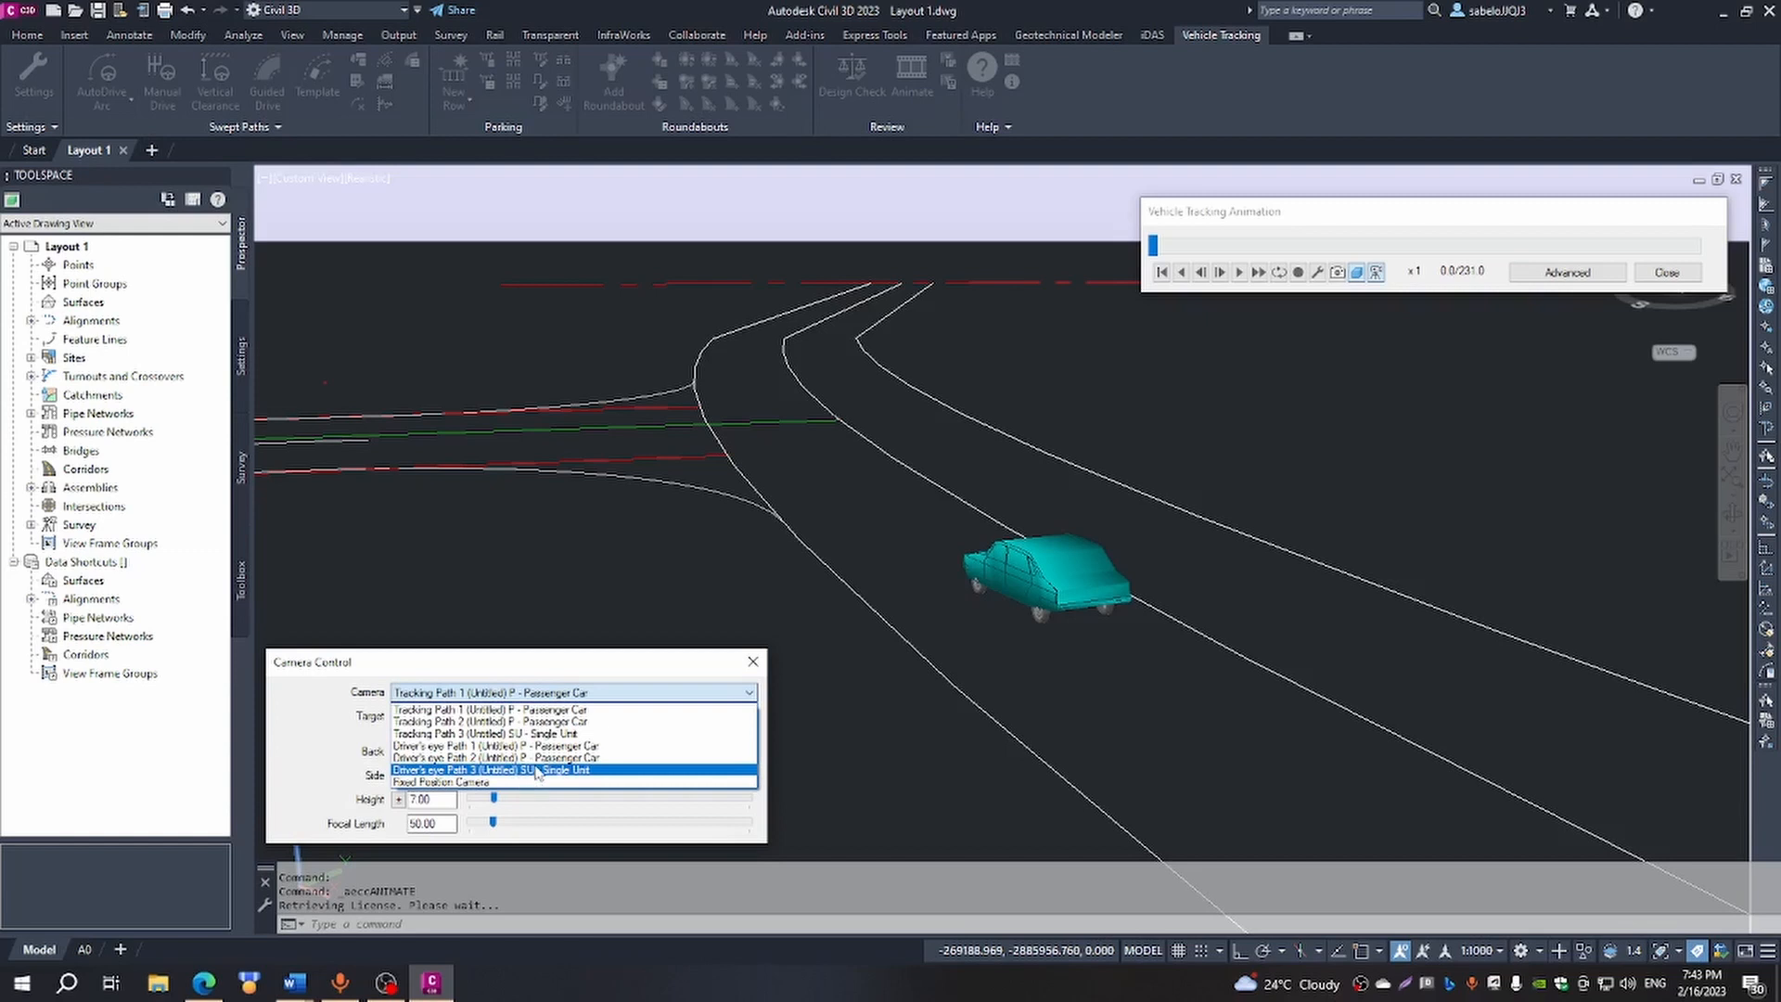
left_click(483, 732)
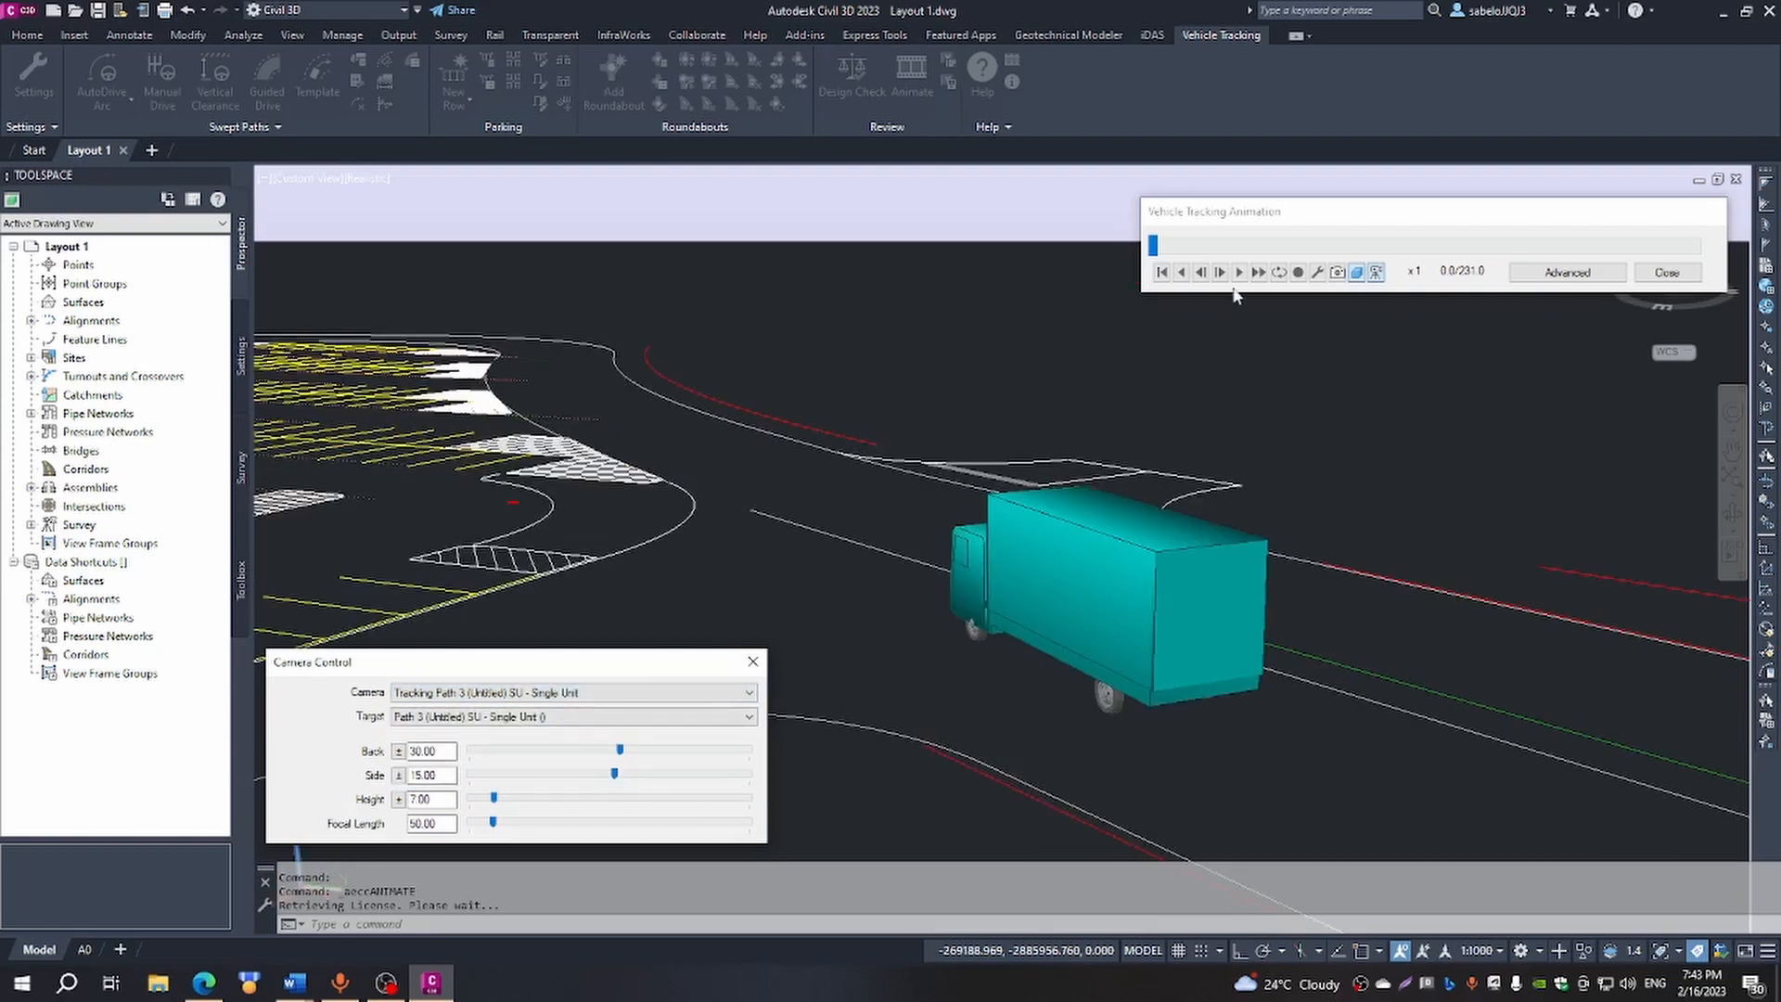
left_click(1239, 273)
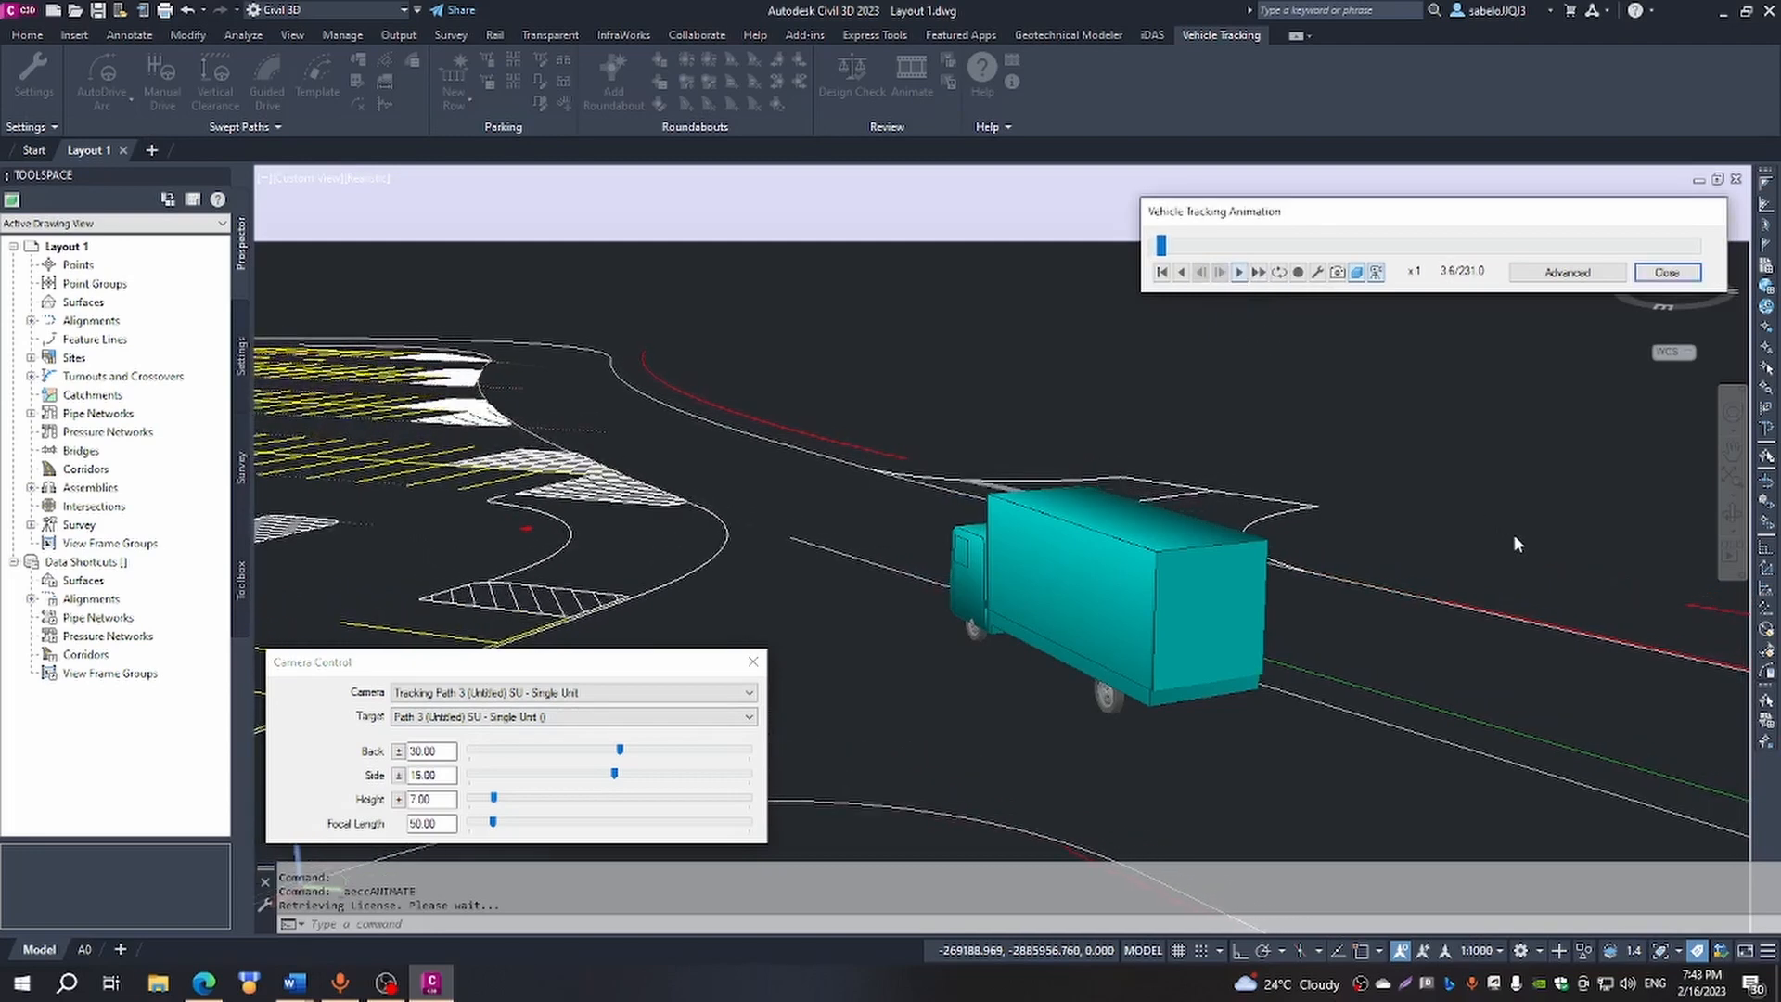
Reposition the Camera Control and animation playback windows so they leave the moving truck and parking rows unobstructed
left_click_drag(580, 671, 168, 702)
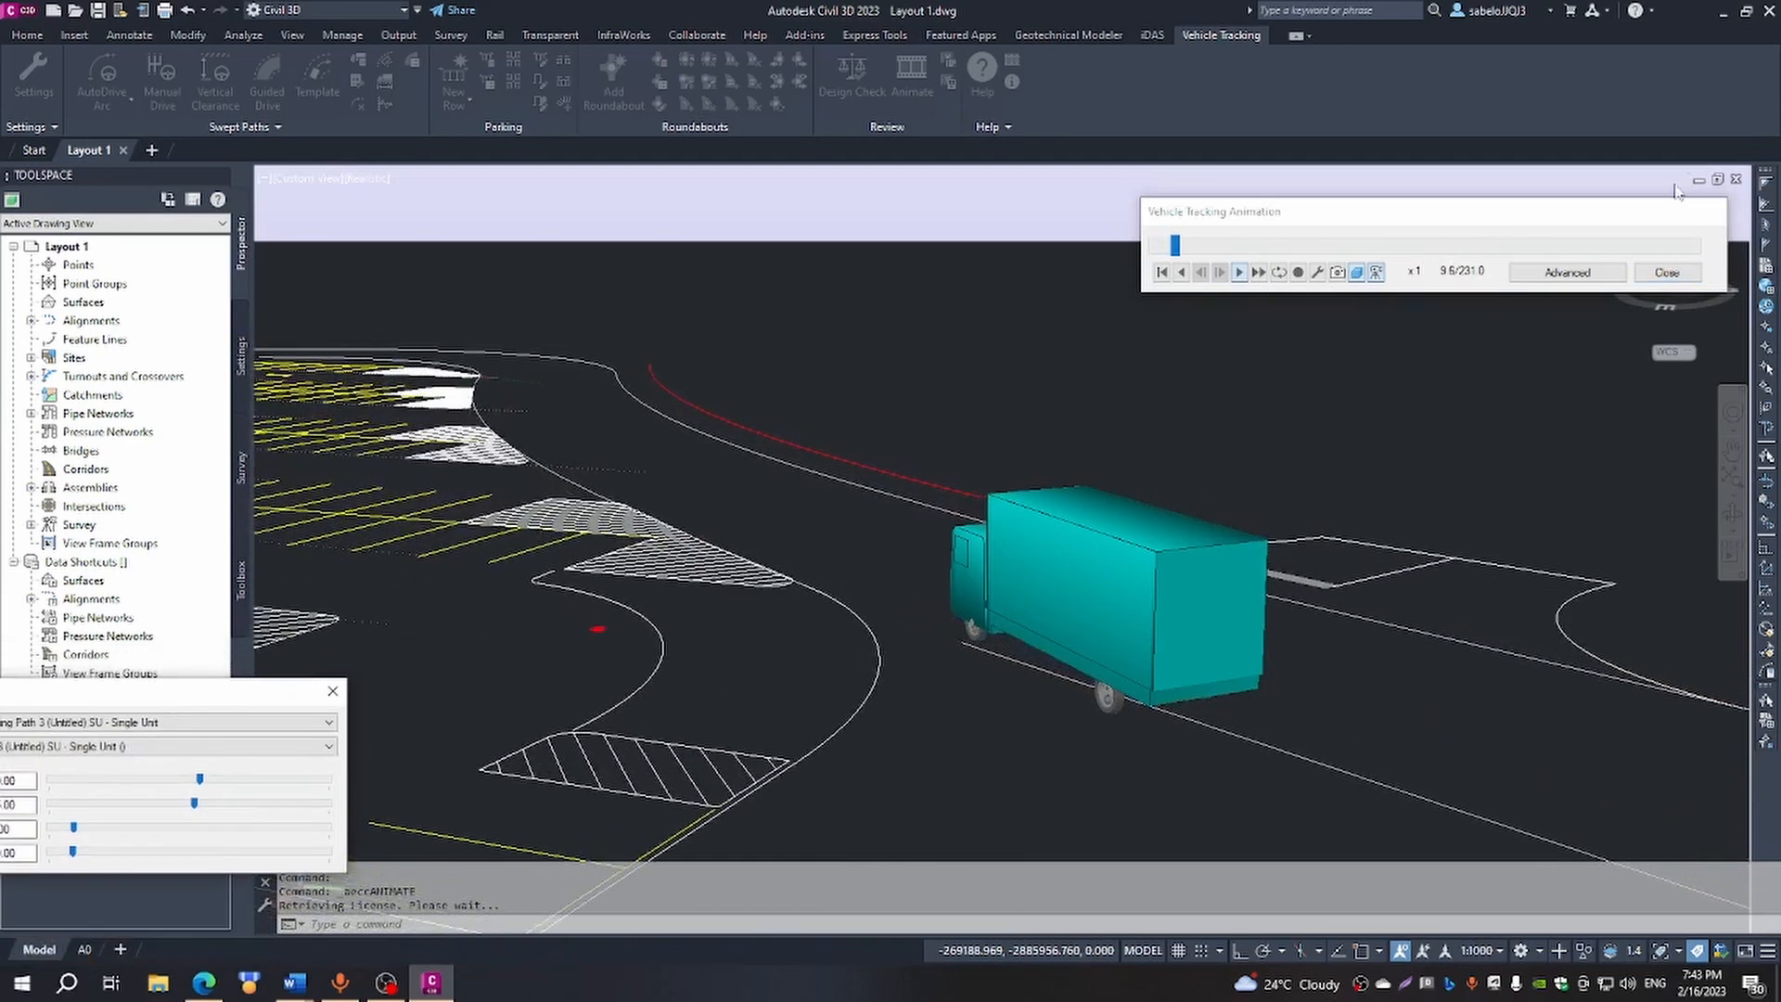
left_click_drag(1583, 212, 1597, 100)
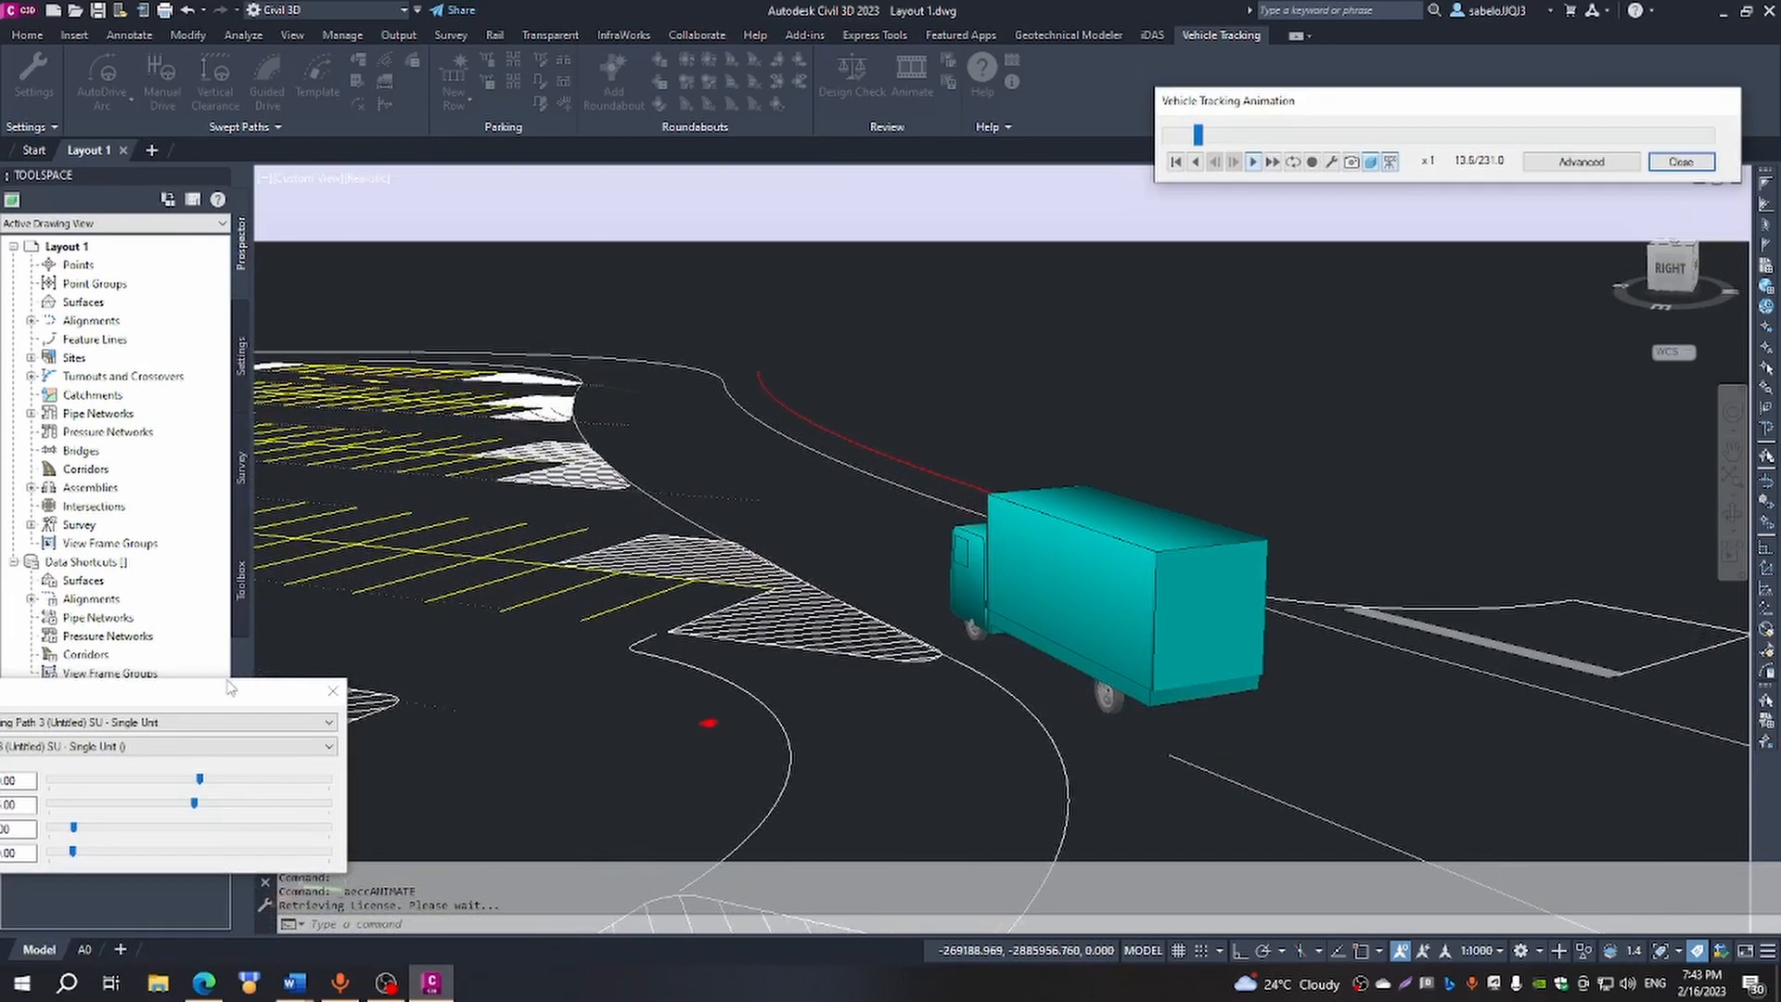
left_click_drag(223, 693, 263, 15)
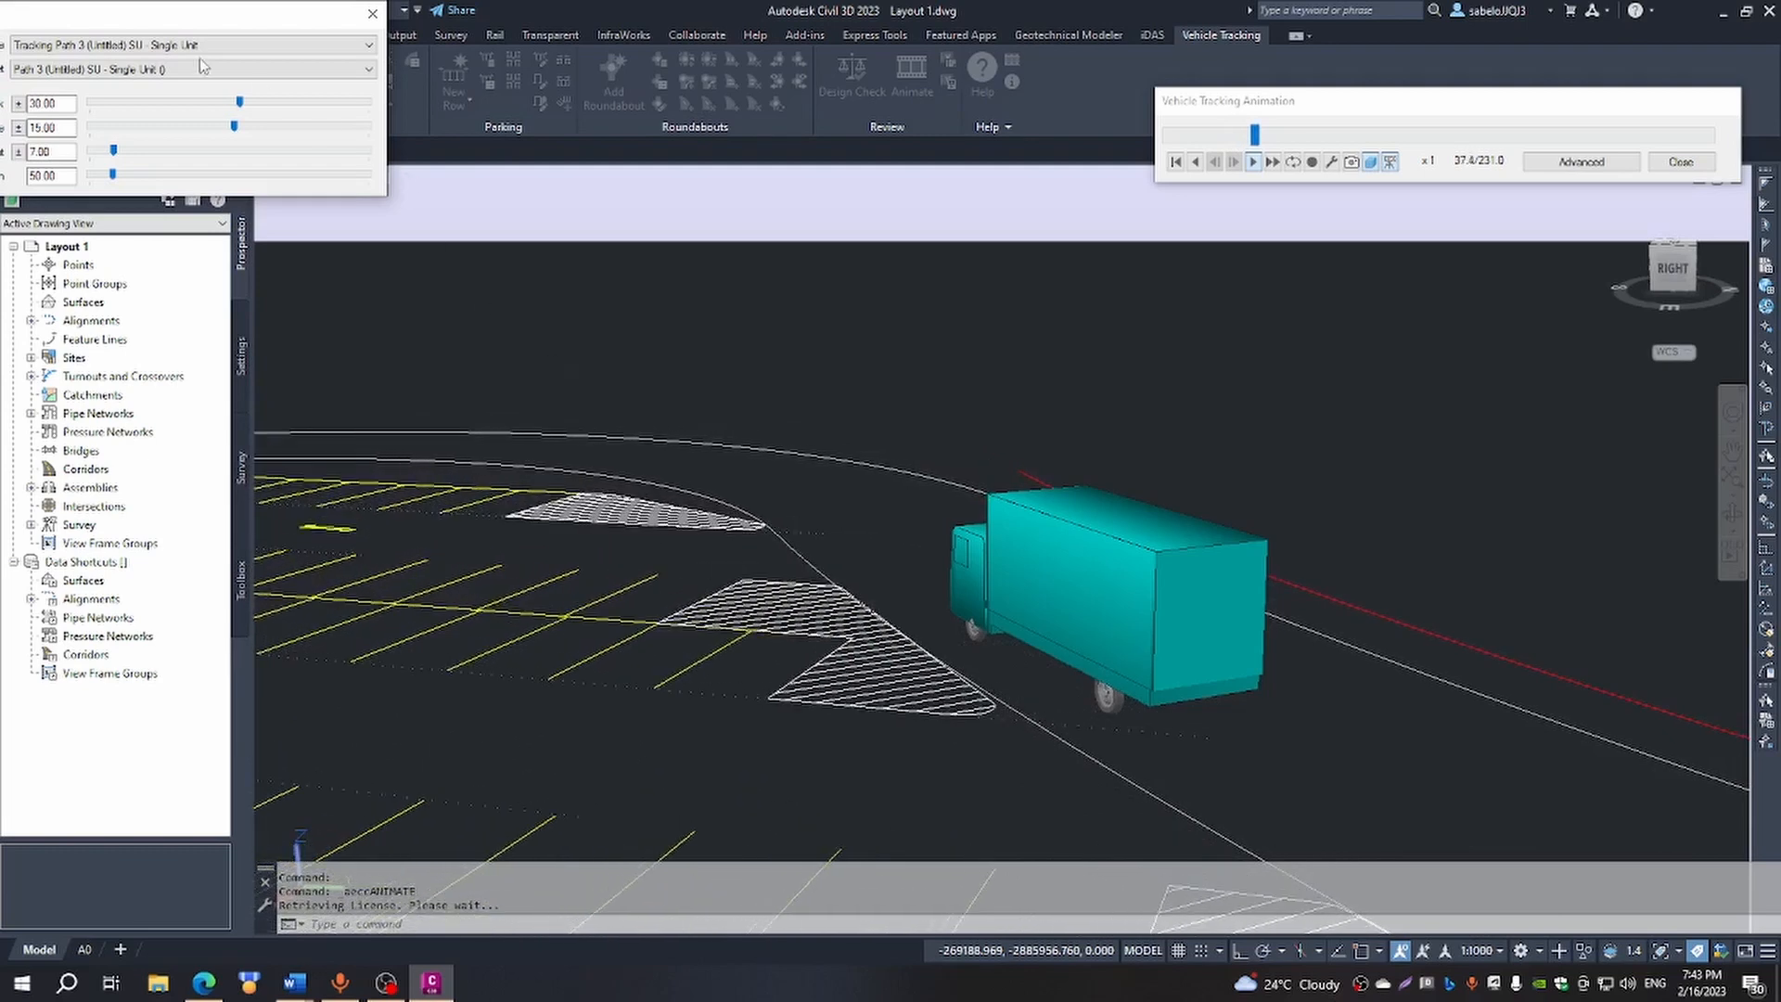
left_click_drag(160, 22, 239, 28)
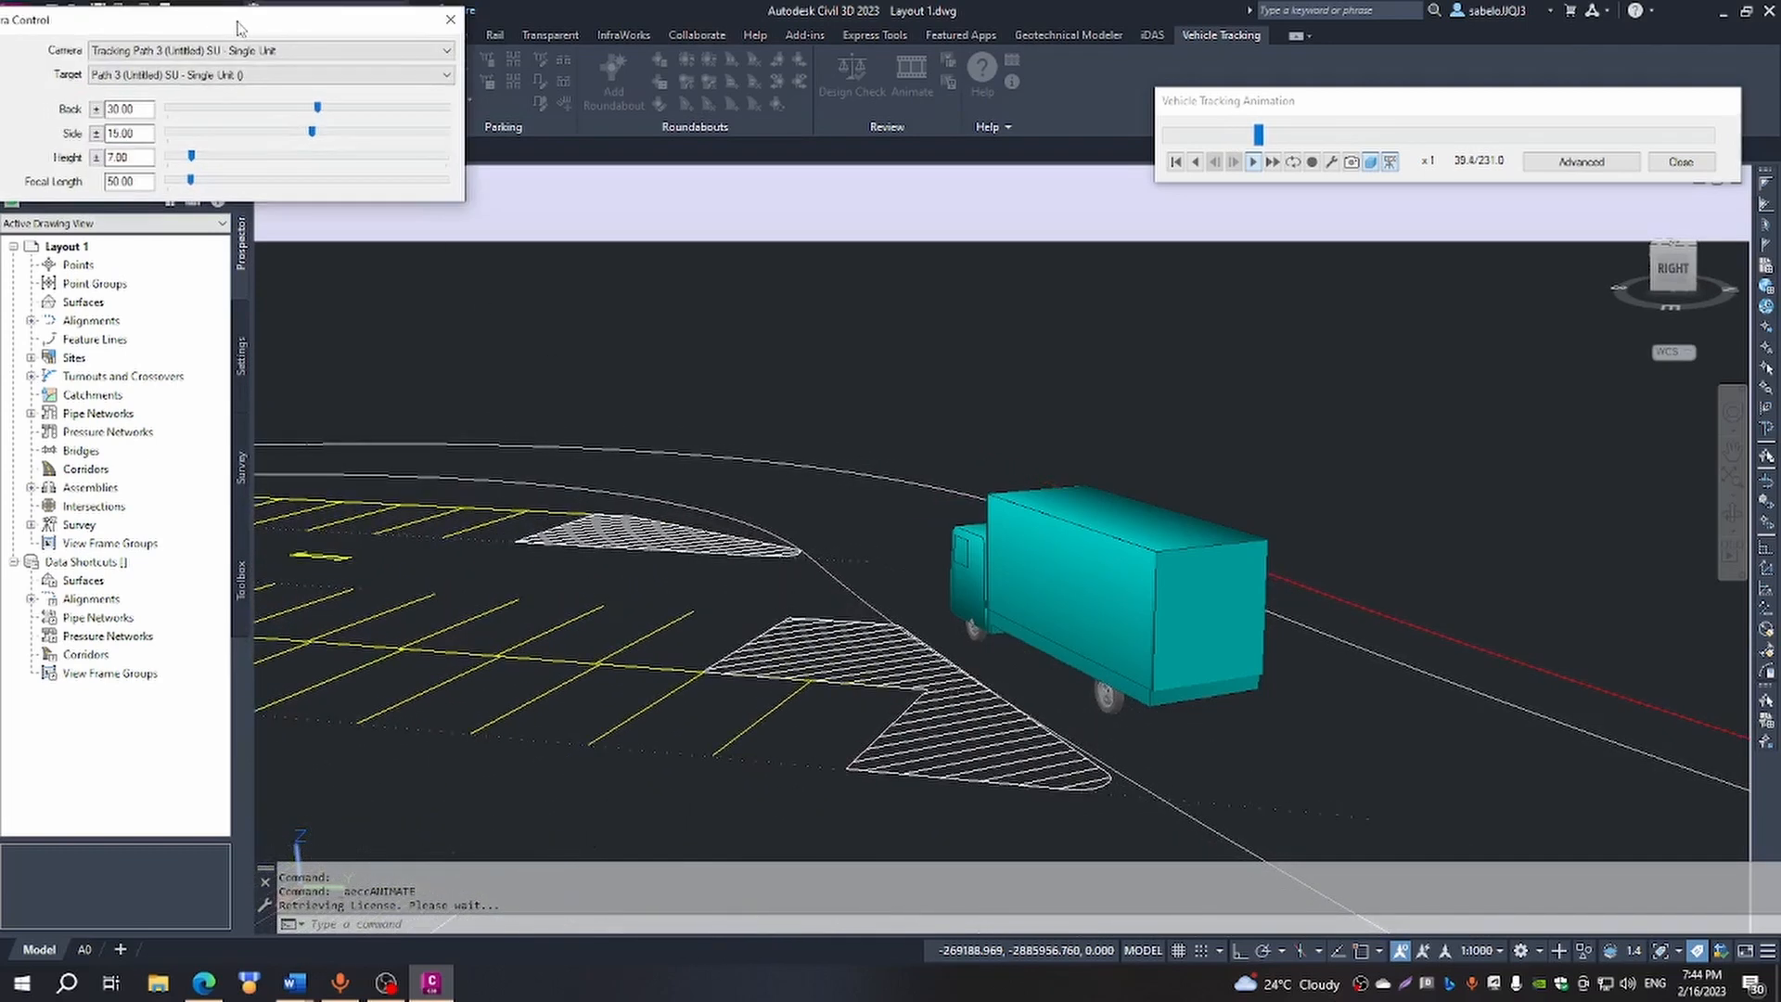